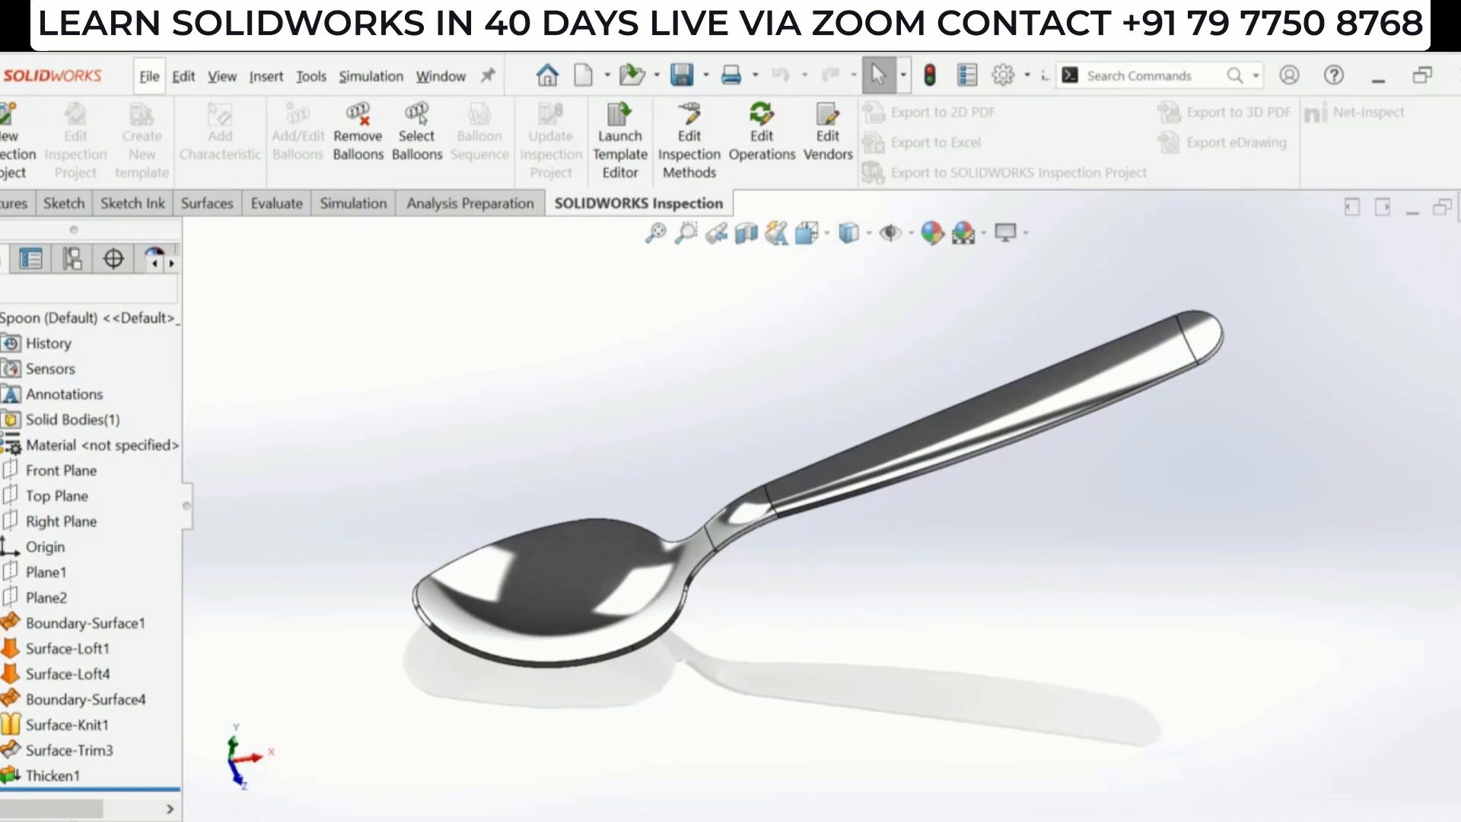
- Create a new Part document
key(alt+Tab)
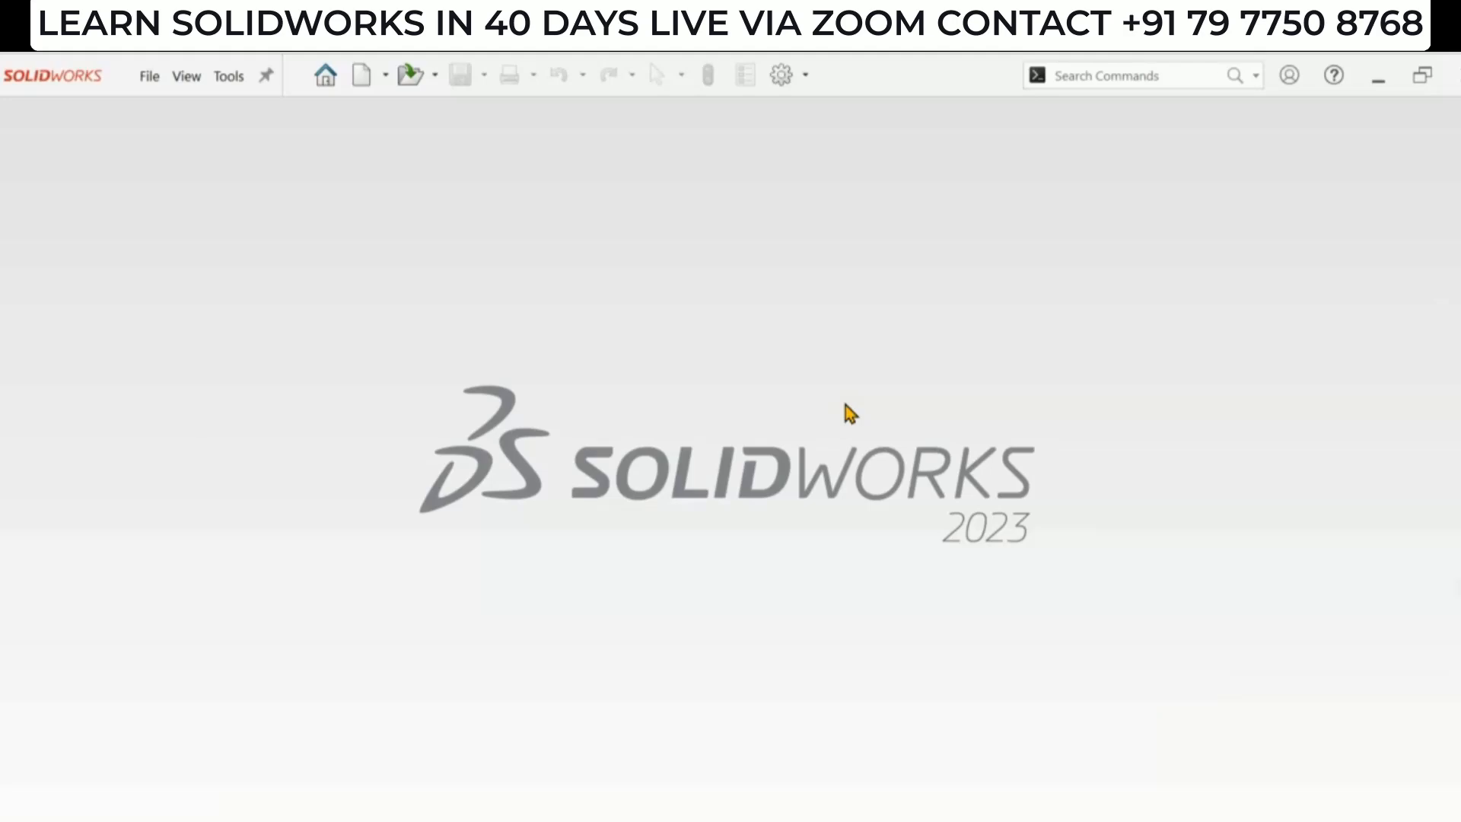
click(362, 79)
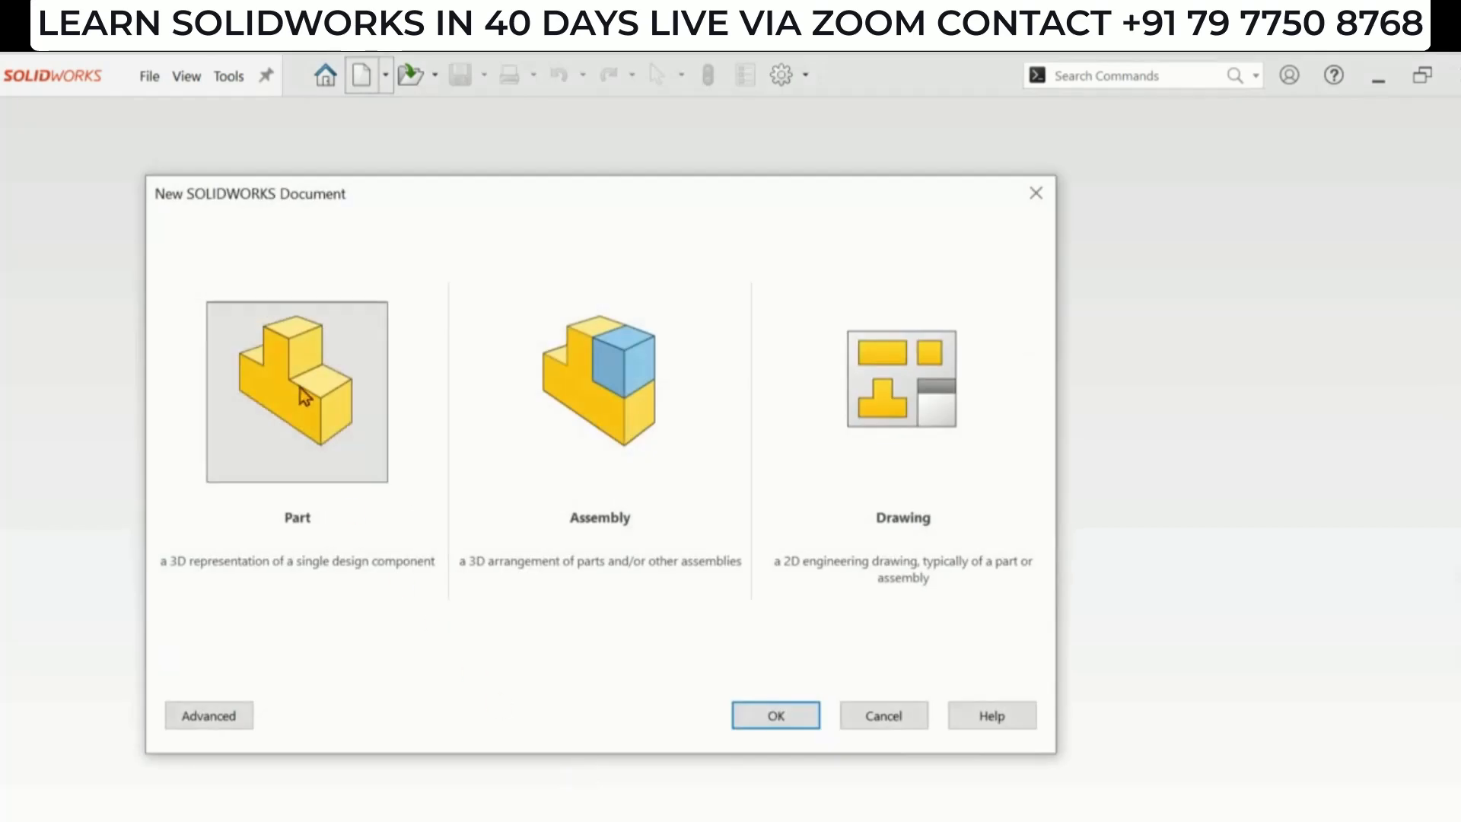
click(791, 717)
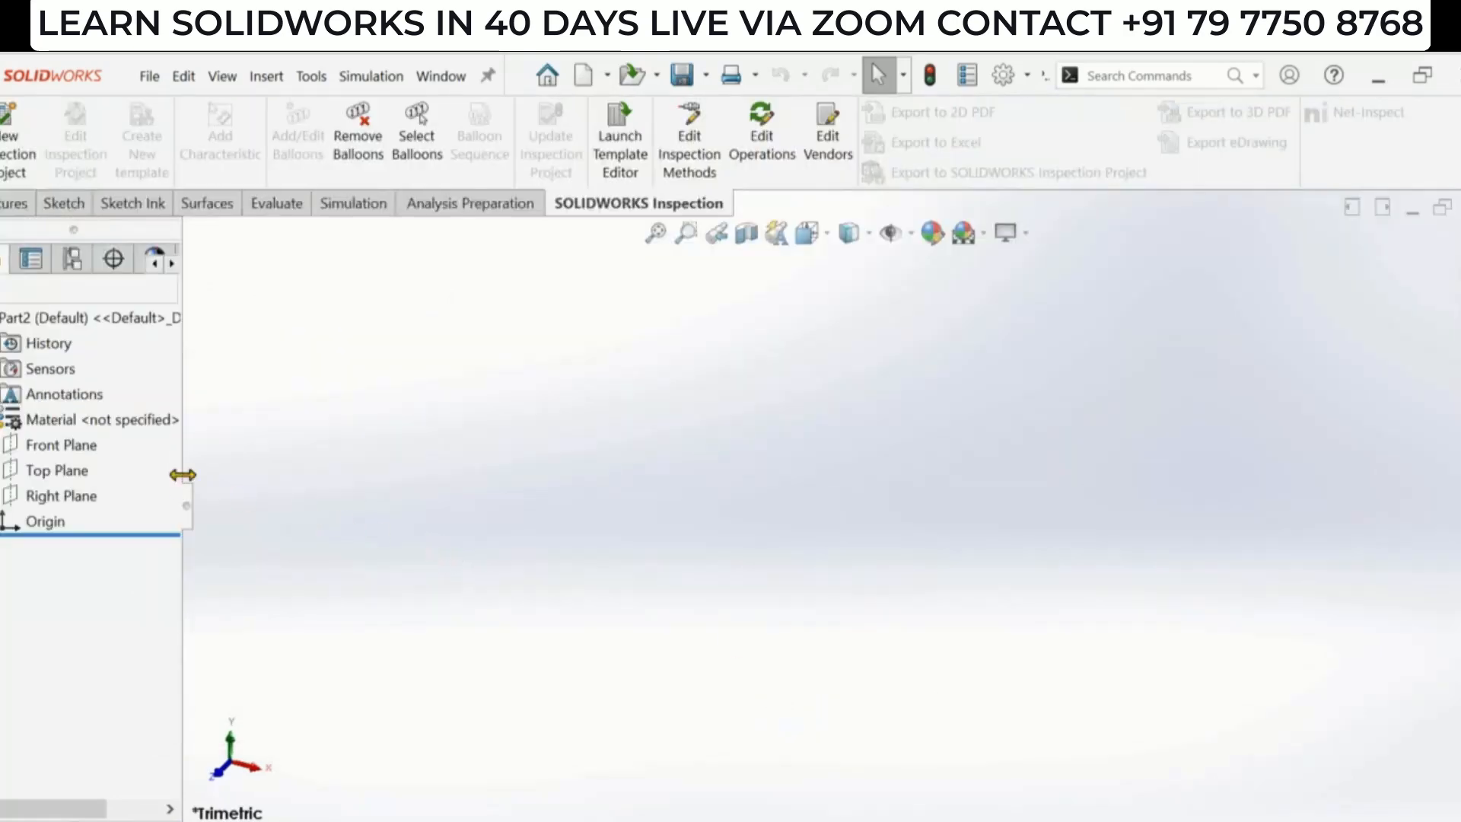
- Open a new sketch on the Top Plane
key(alt)
click(58, 473)
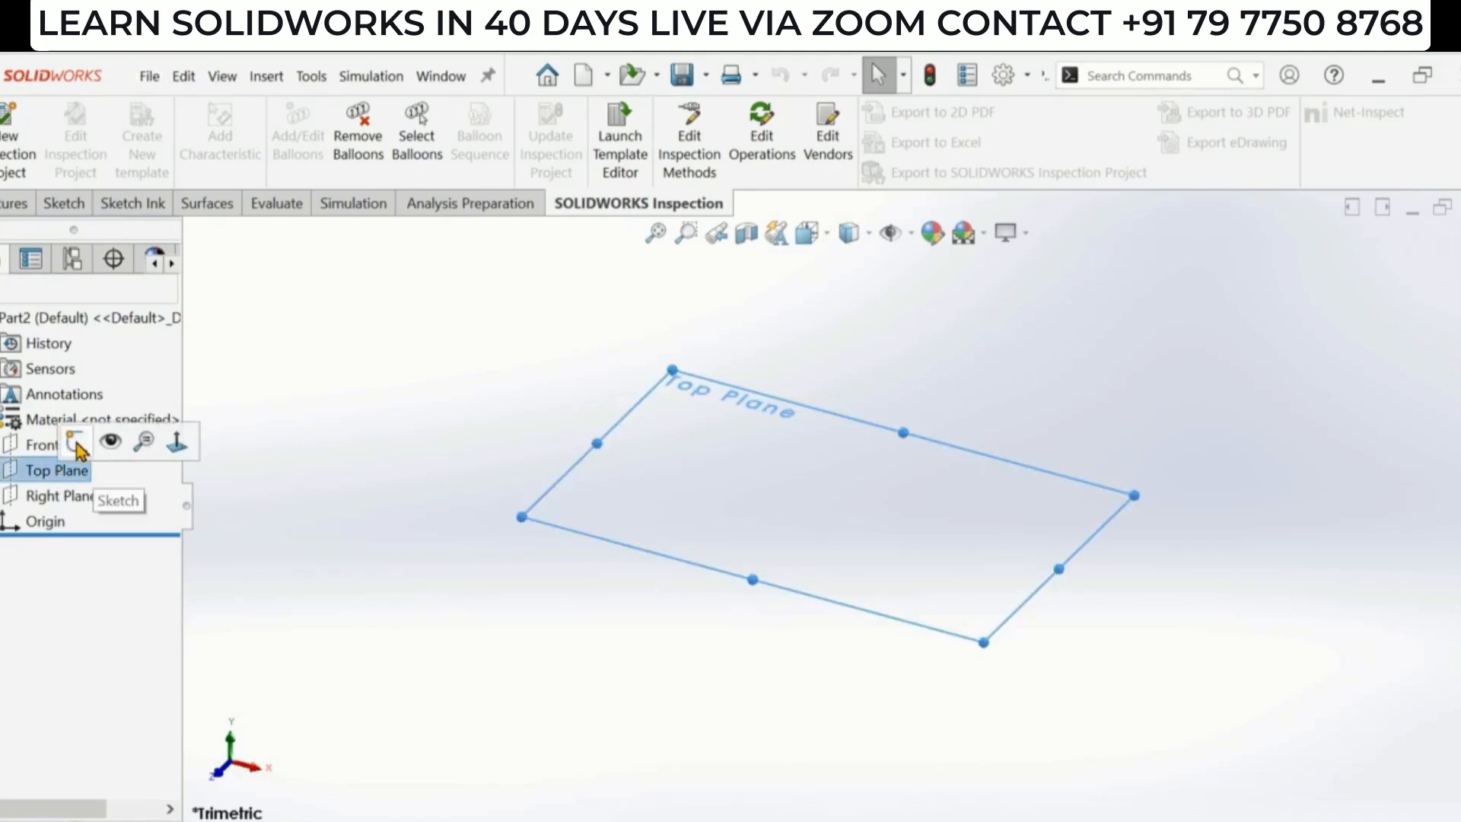
click(77, 444)
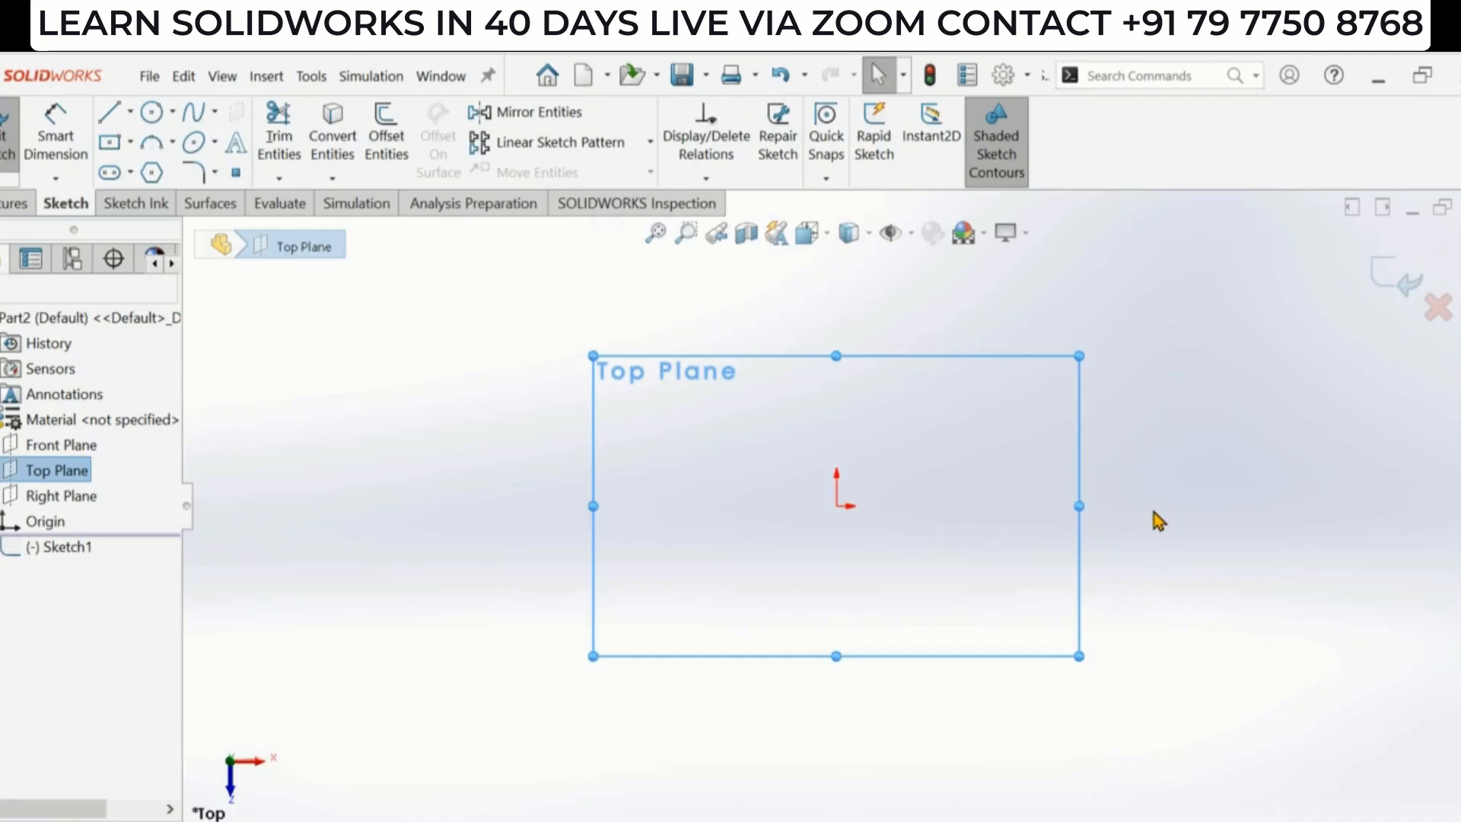
- Draw a horizontal centerline about 273 mm long through the origin
scroll(1154, 511, down, 1)
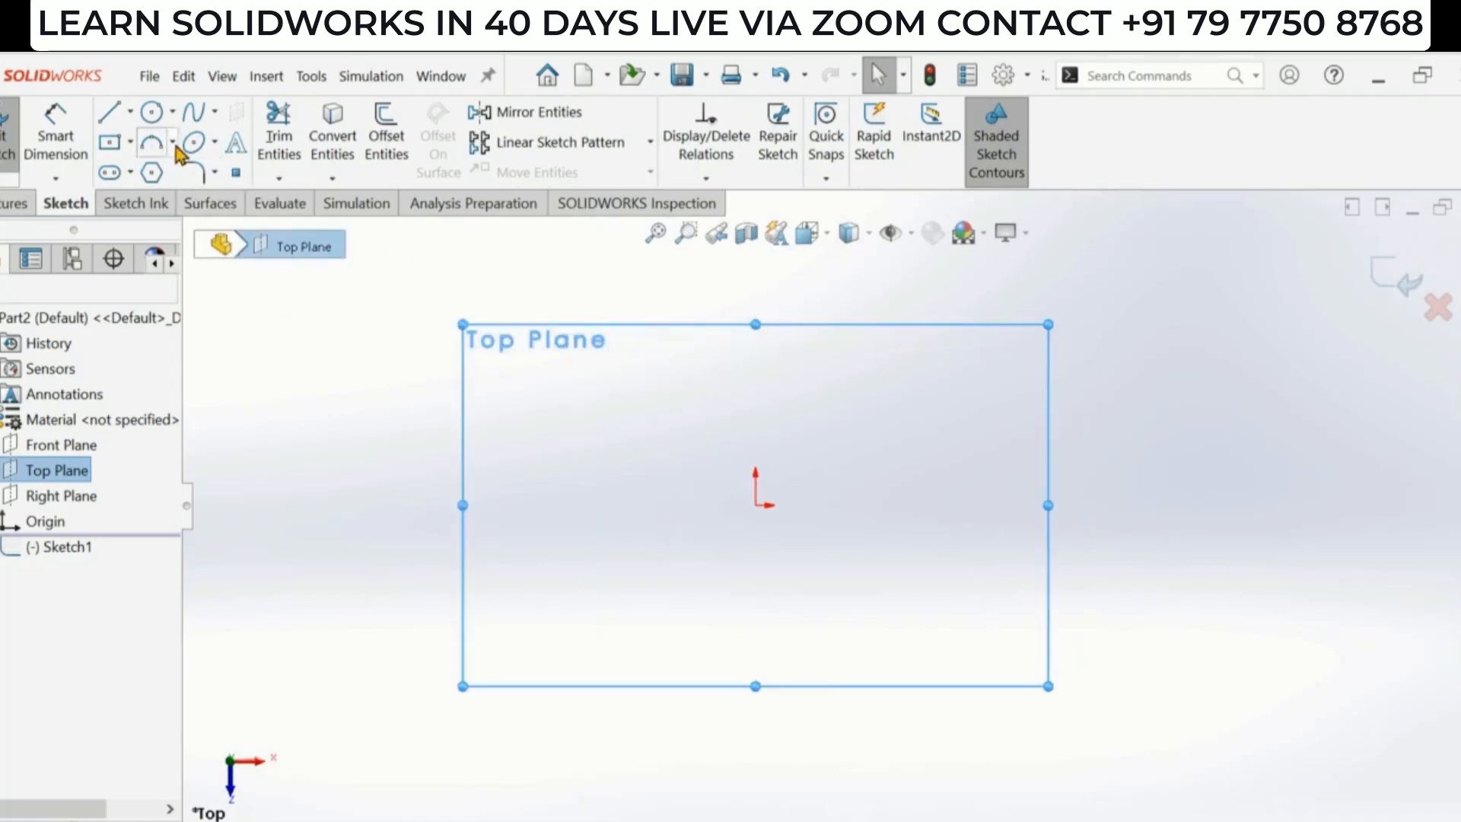
click(130, 111)
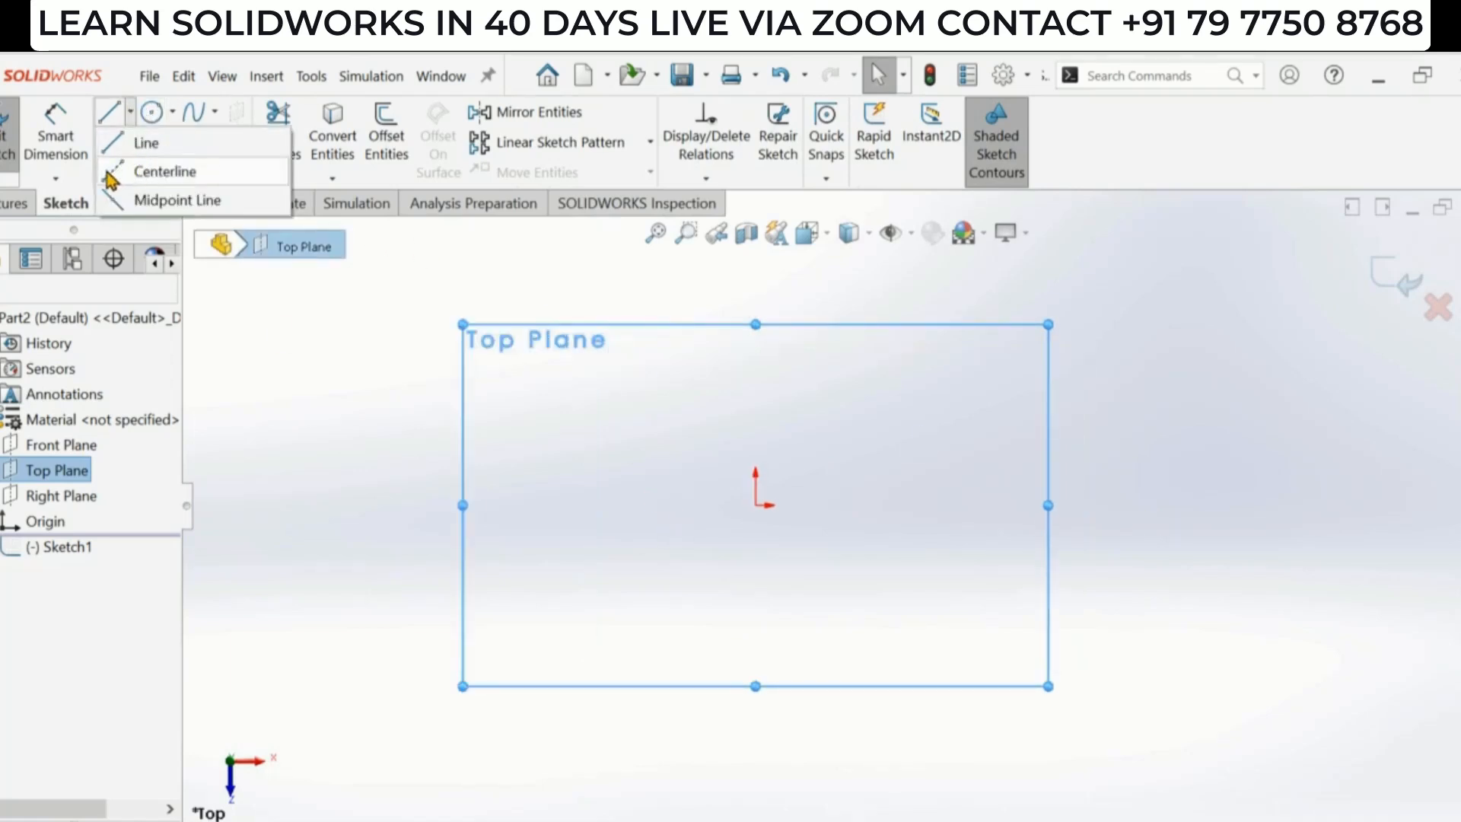
click(137, 173)
click(348, 505)
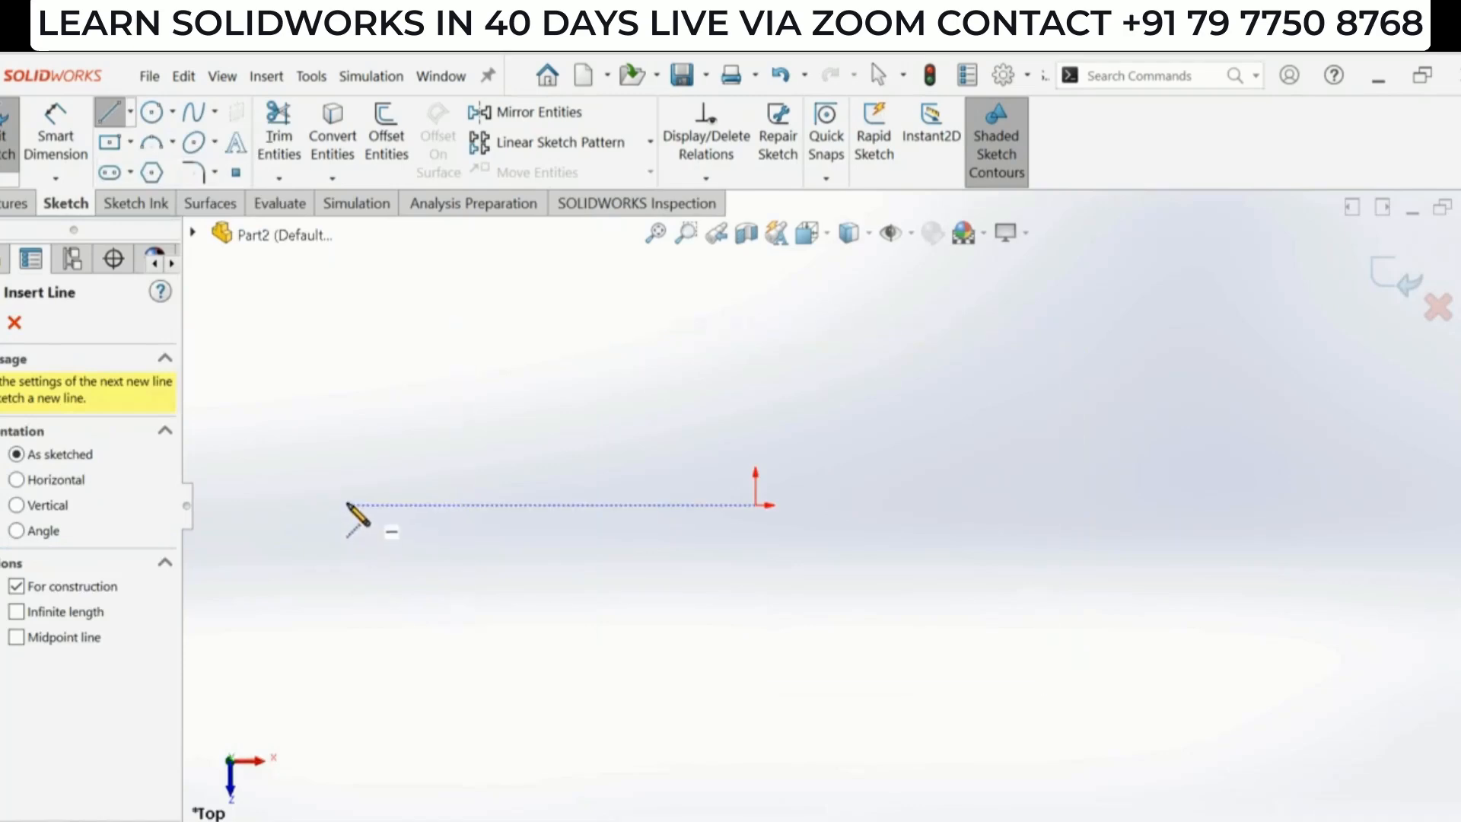
click(1247, 505)
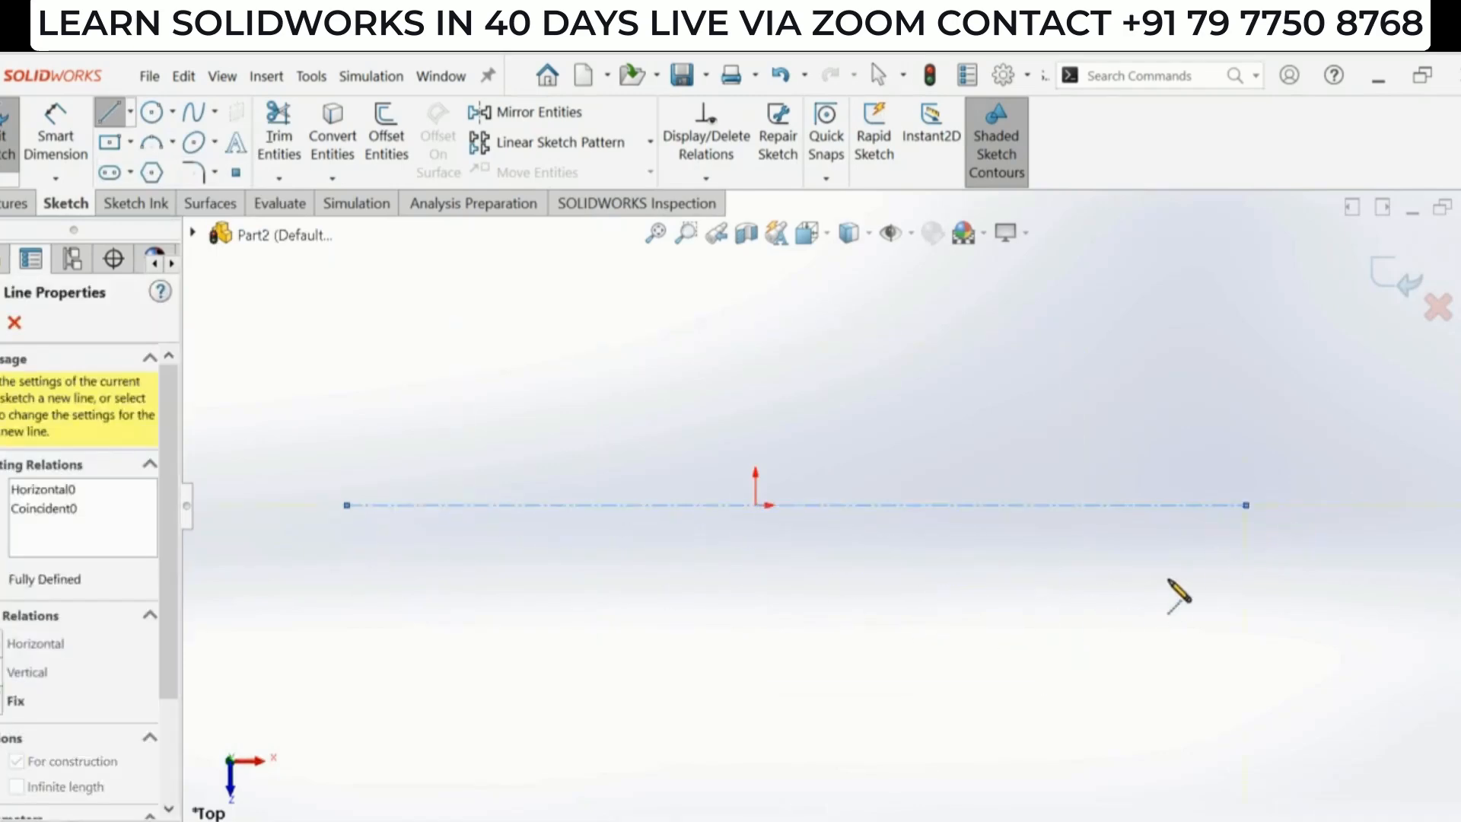
key(Escape)
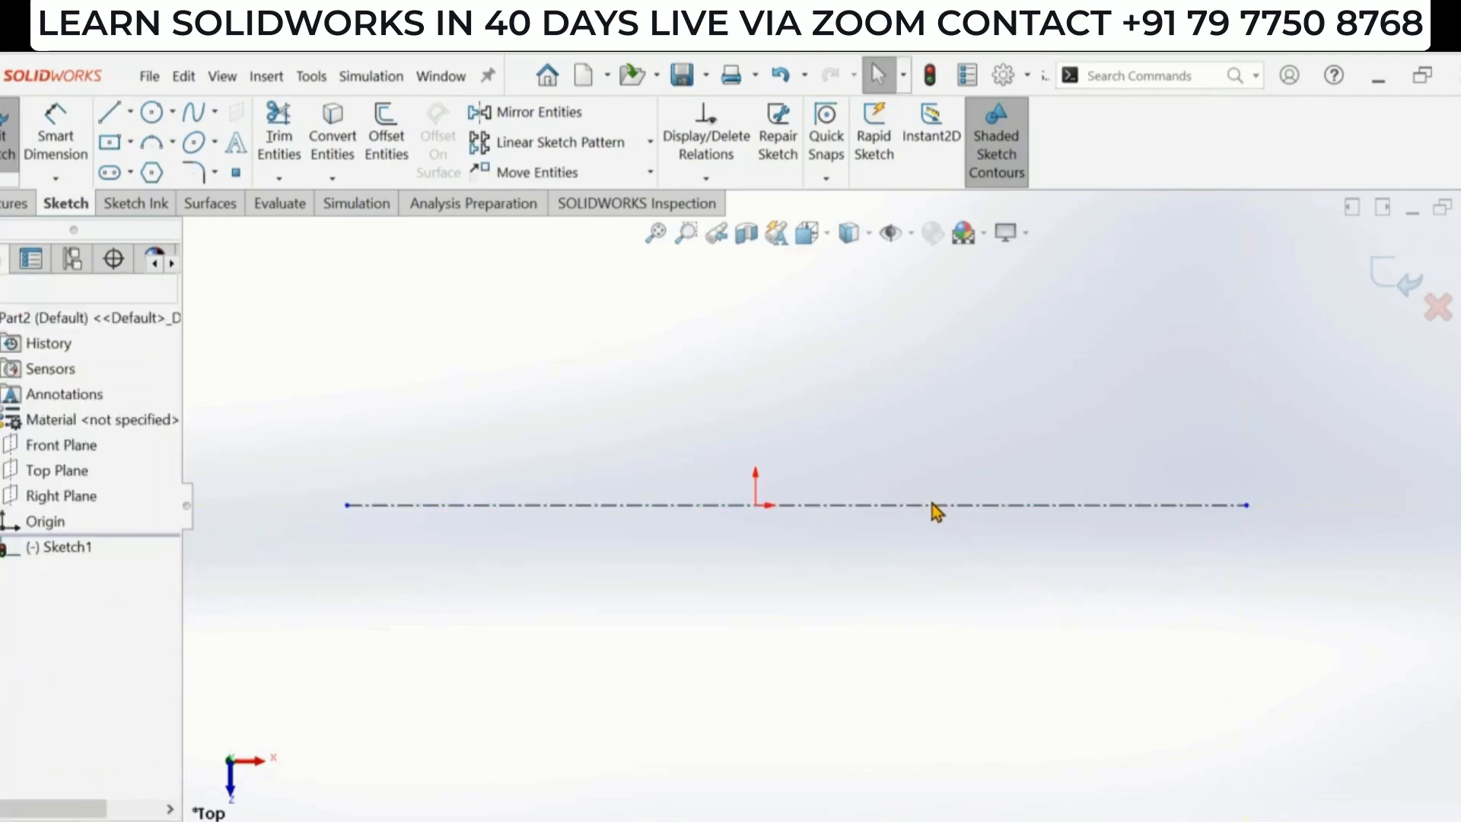
scroll(907, 550, up, 1)
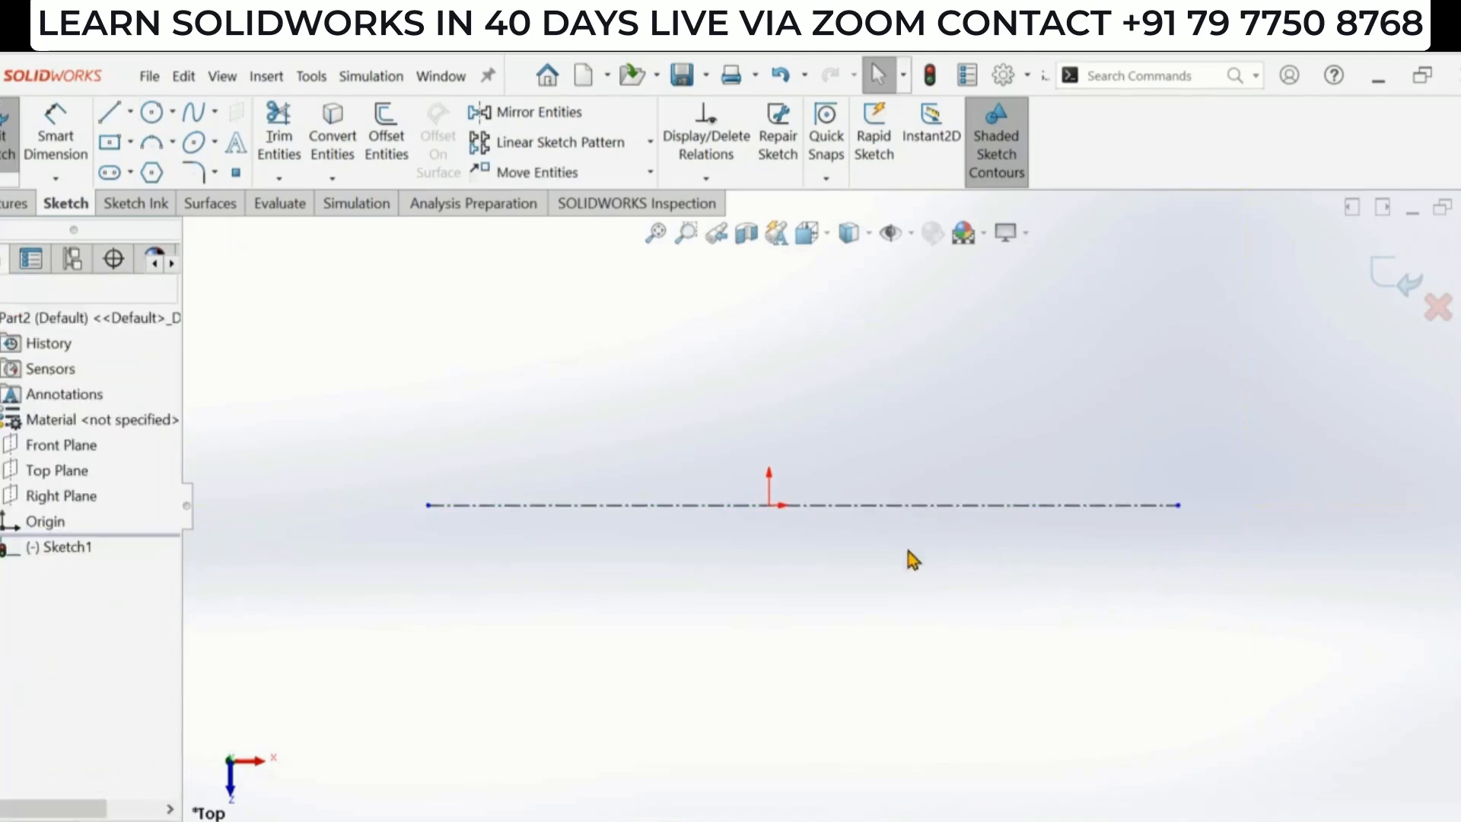
click(929, 504)
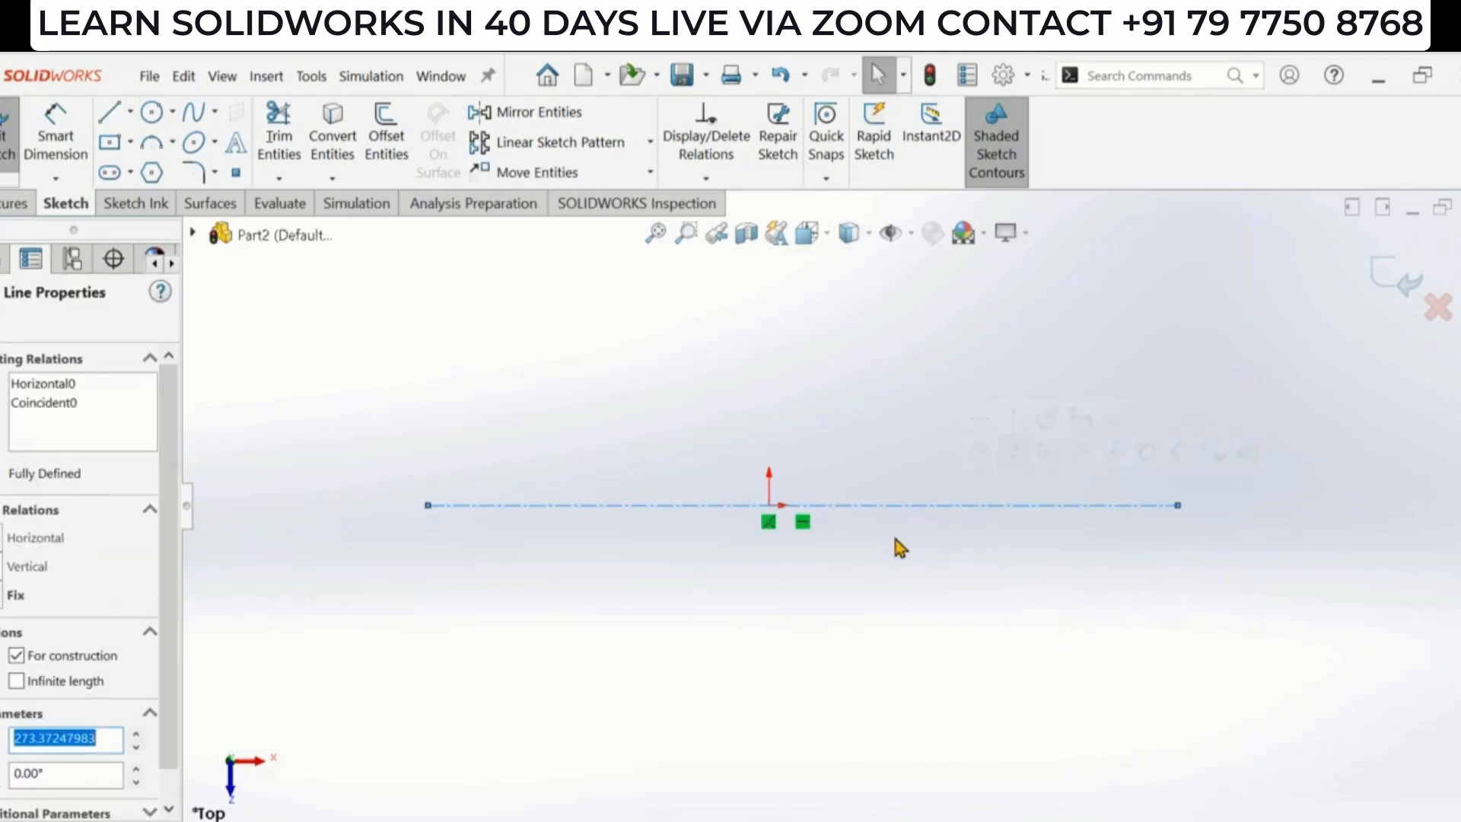
click(787, 578)
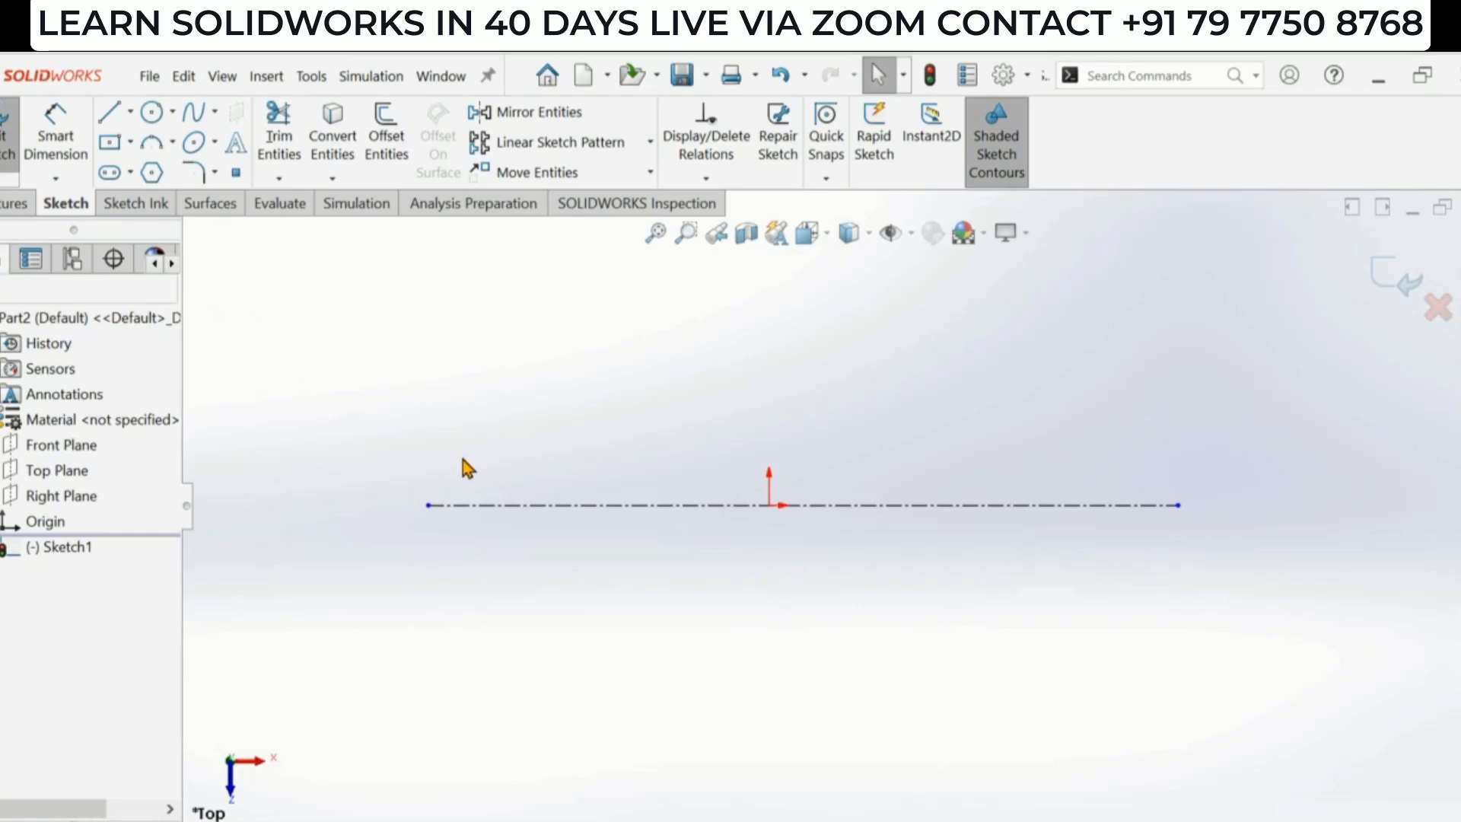
- Check the spoon reference drawing and draw a vertical centerline about 60 mm long crossing the horizontal one left of the origin
key(alt+Tab)
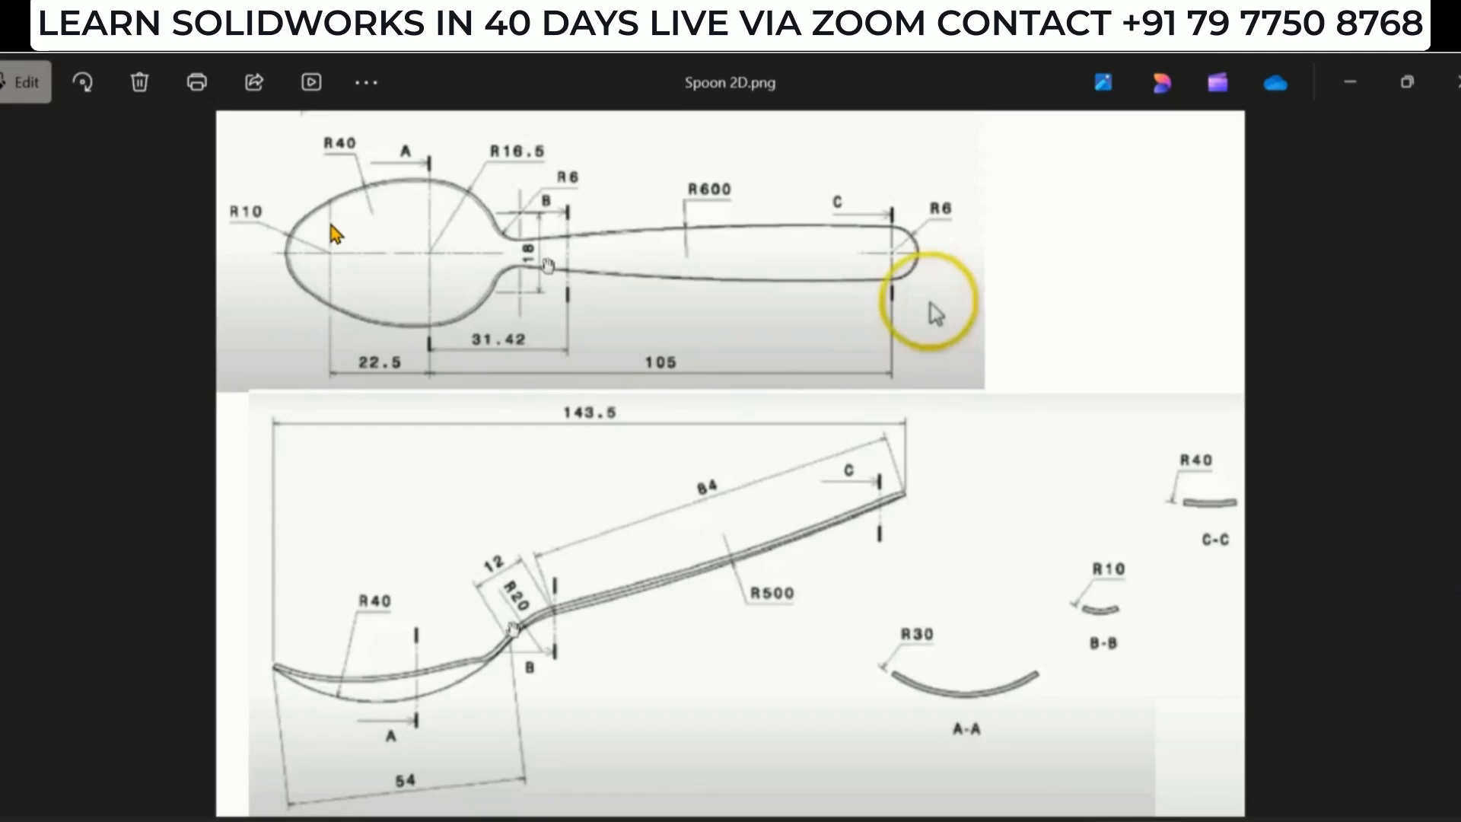
key(alt+Tab)
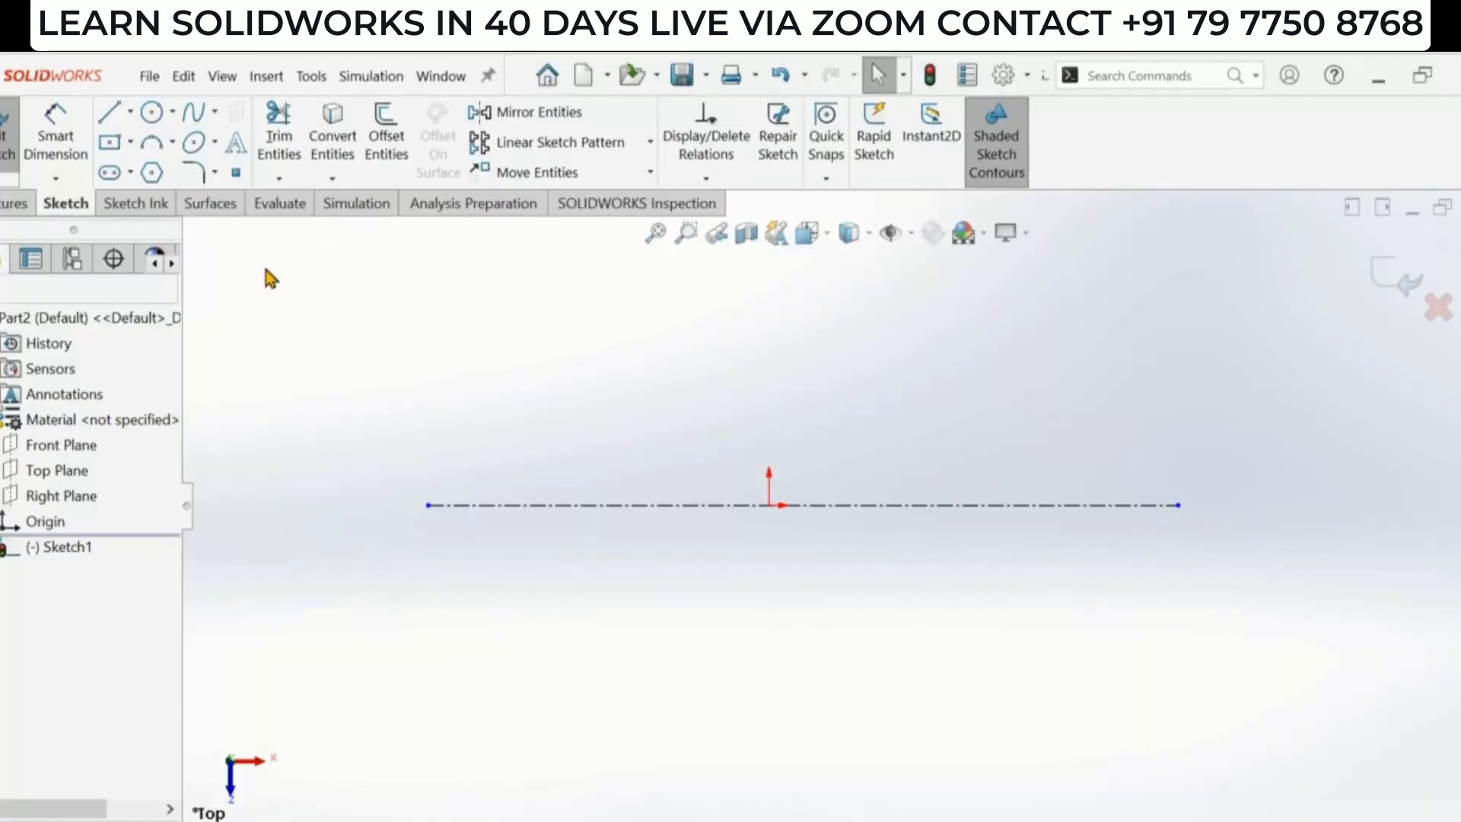
click(130, 112)
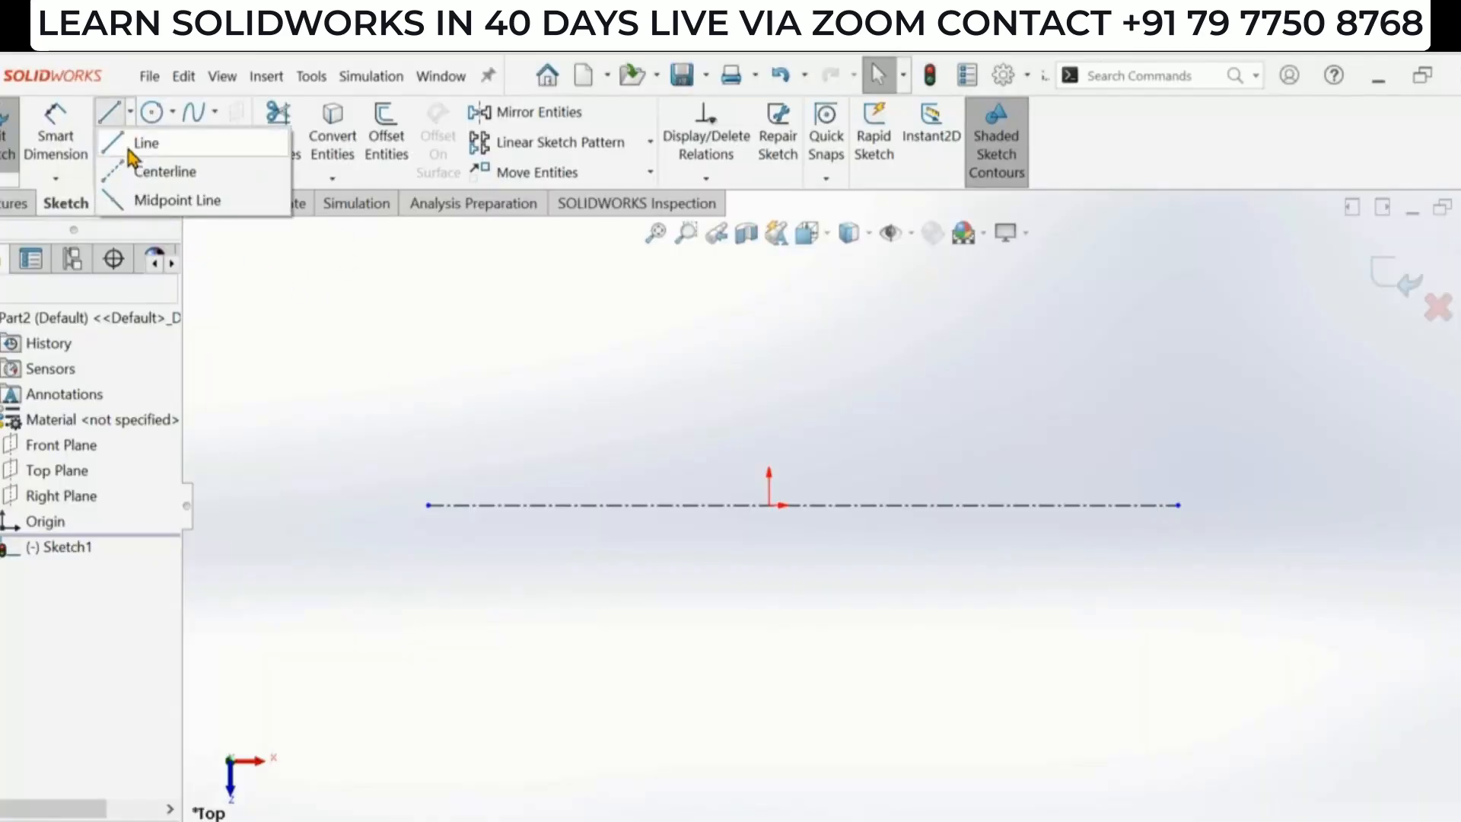
click(118, 183)
click(459, 413)
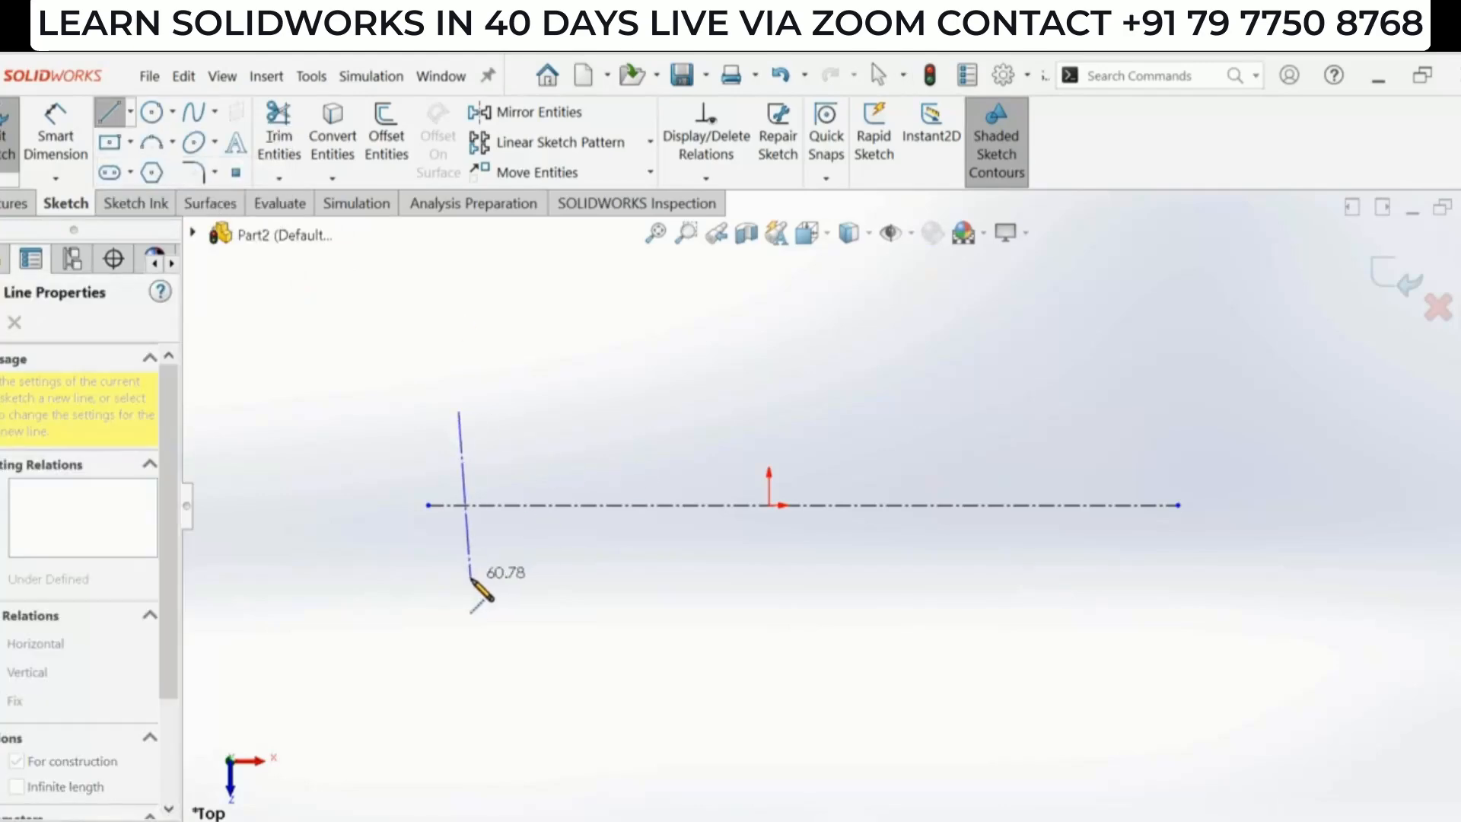
click(460, 584)
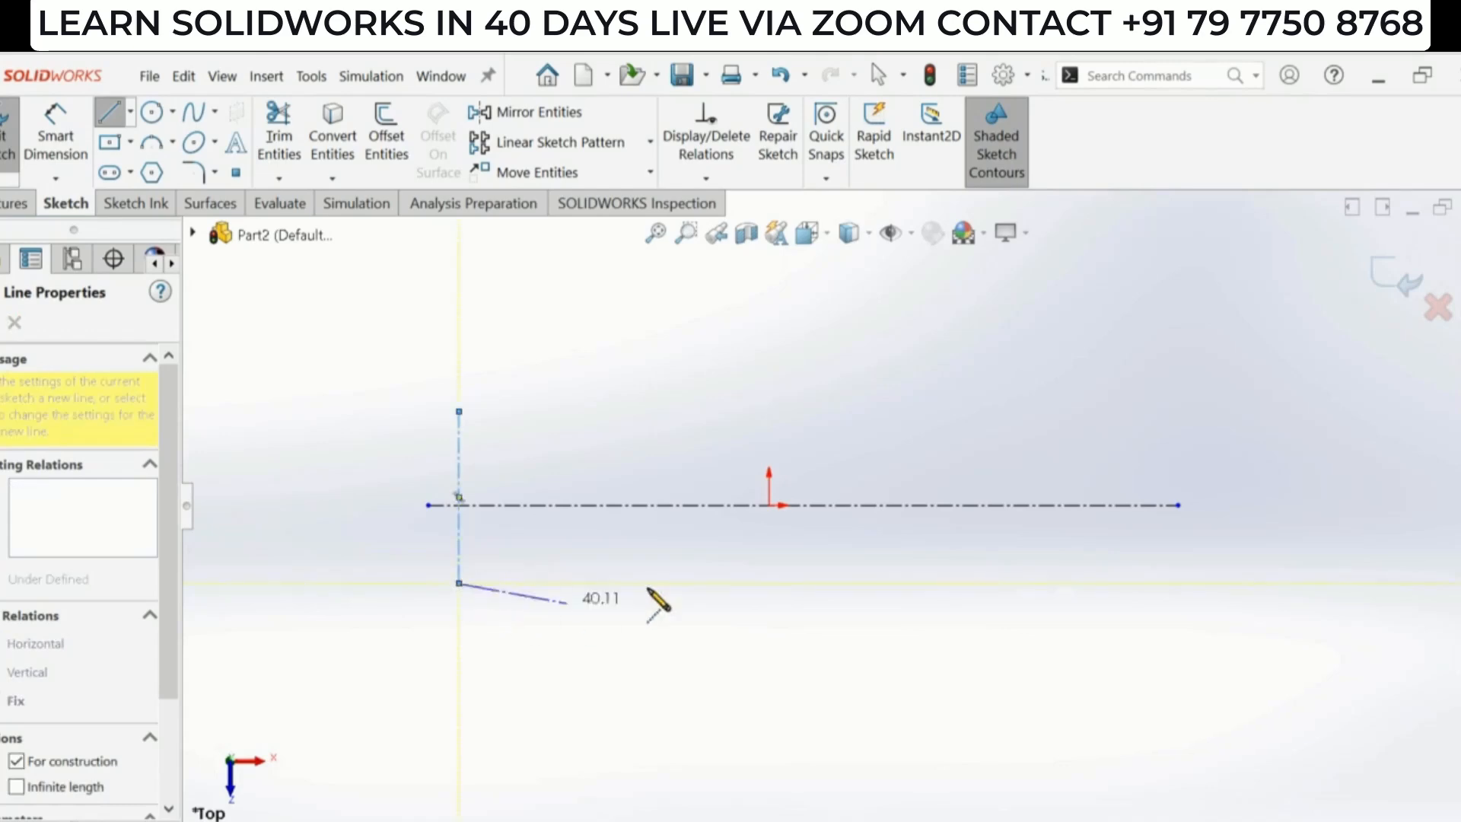
key(Escape)
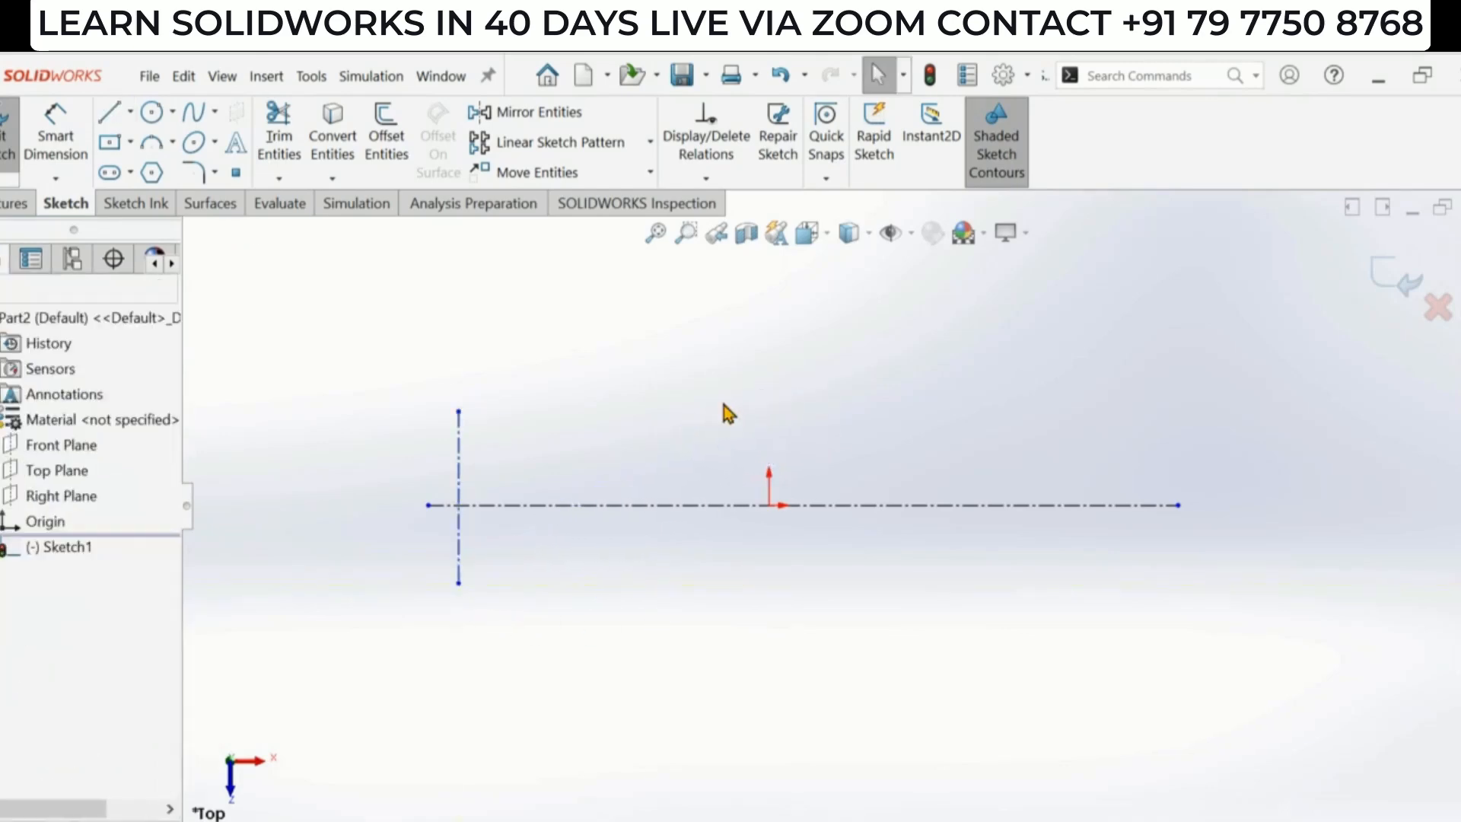
- Draw a vertical centerline about 53 mm long through the origin
click(130, 112)
click(121, 172)
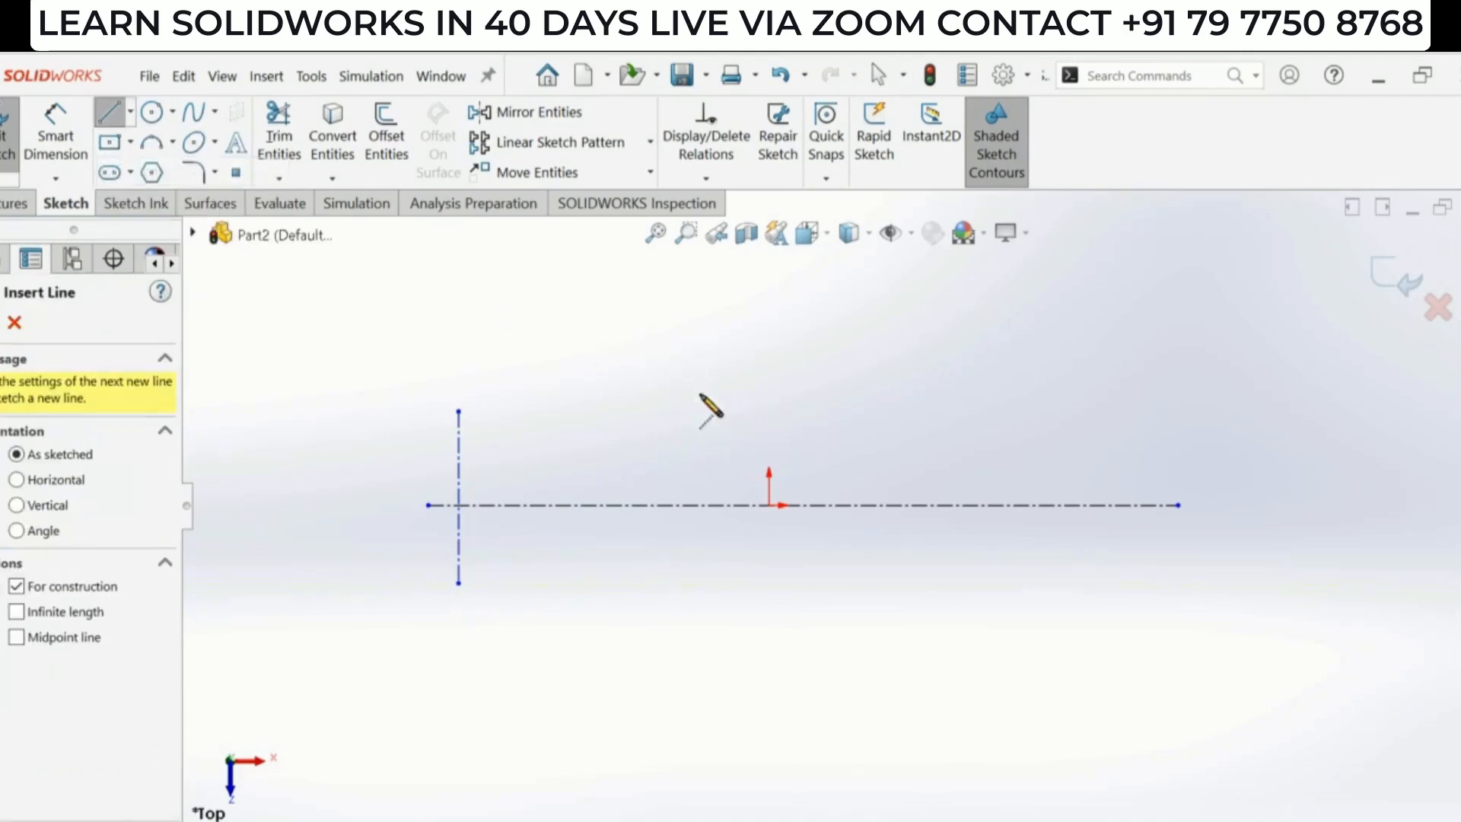
click(768, 428)
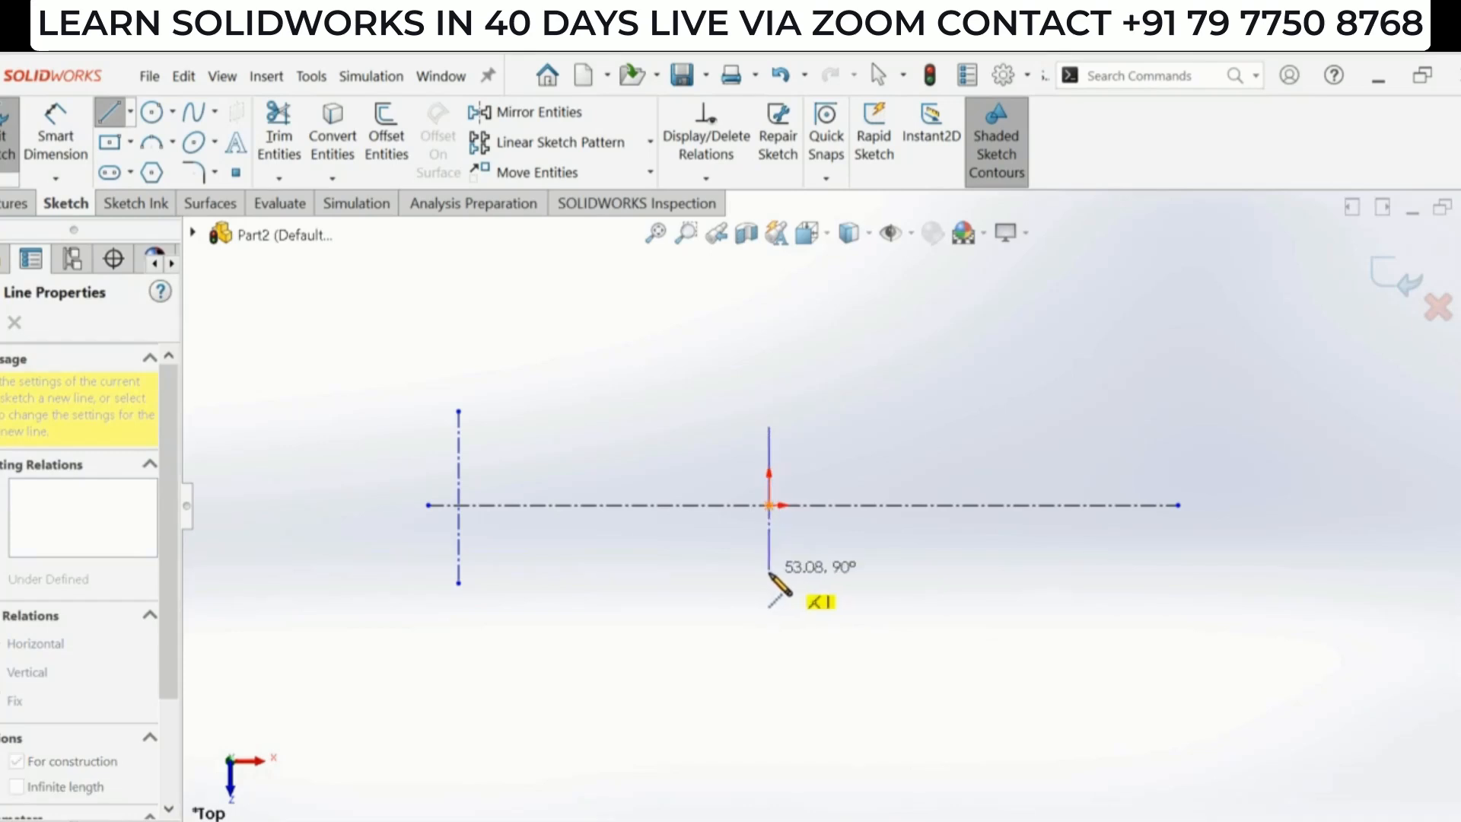
click(769, 572)
key(Escape)
key(Escape)
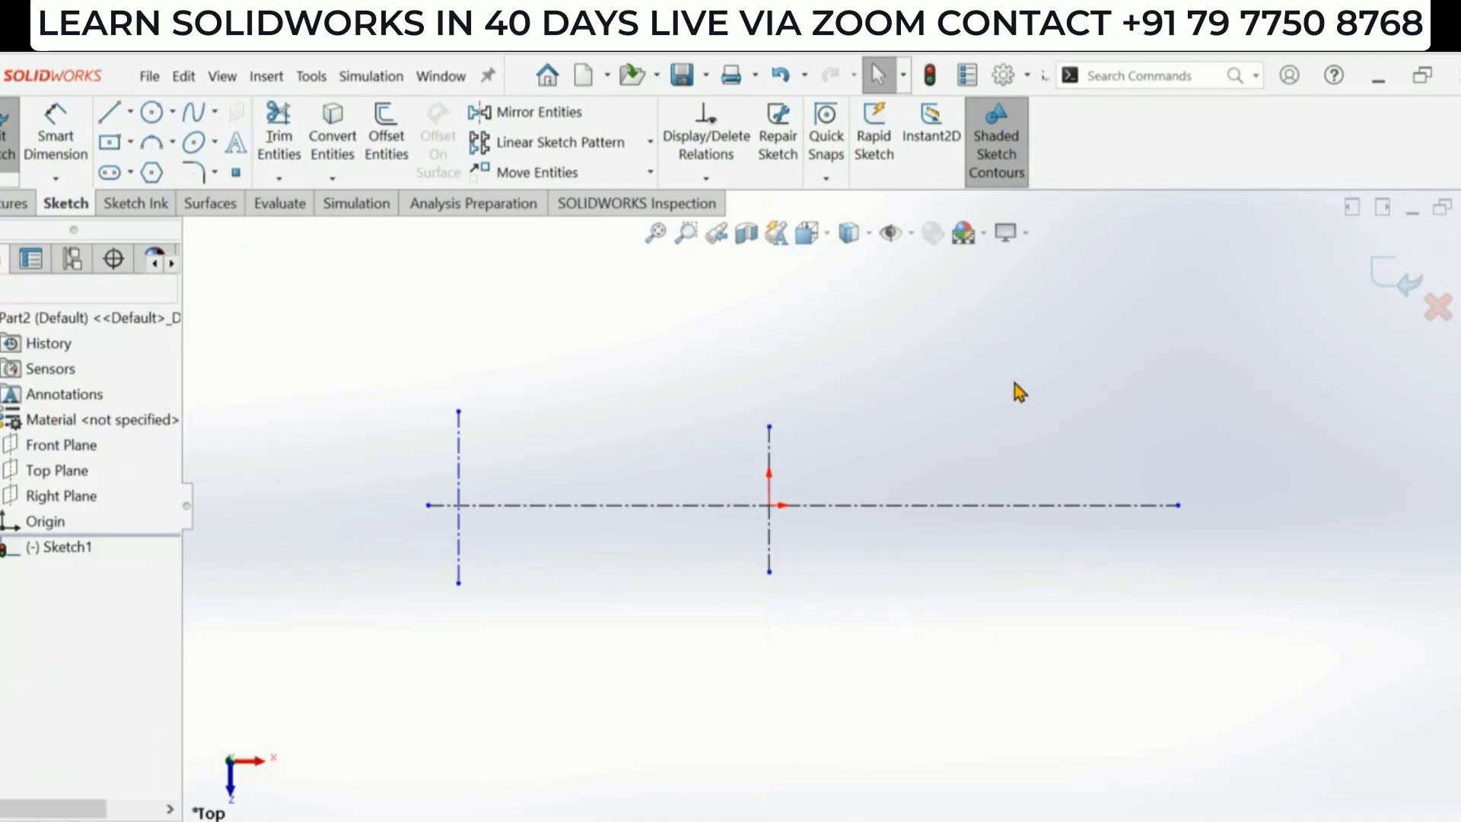
- Draw another vertical centerline about 60 mm long crossing the horizontal one right of the origin
key(l)
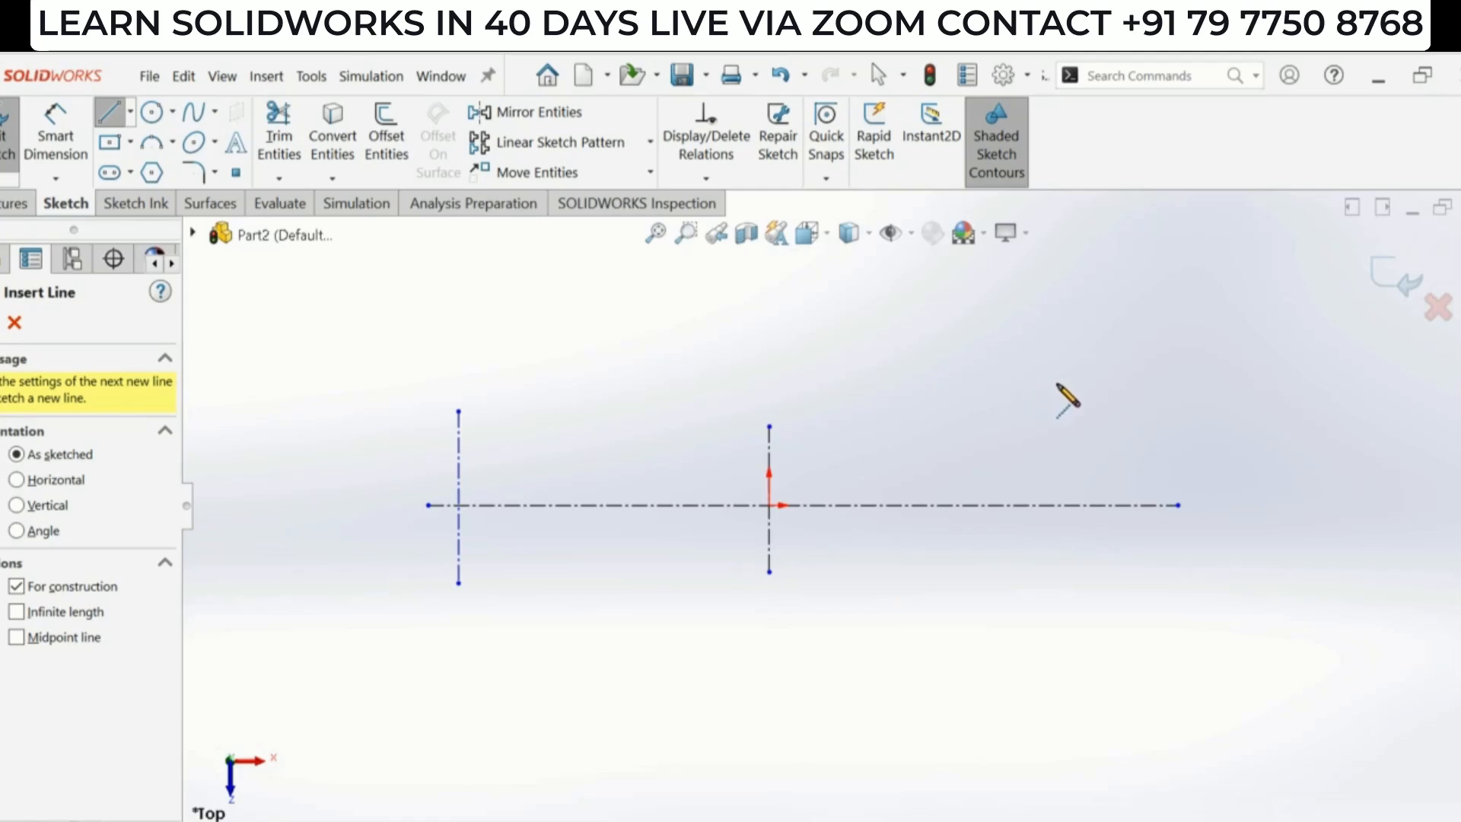
key(Return)
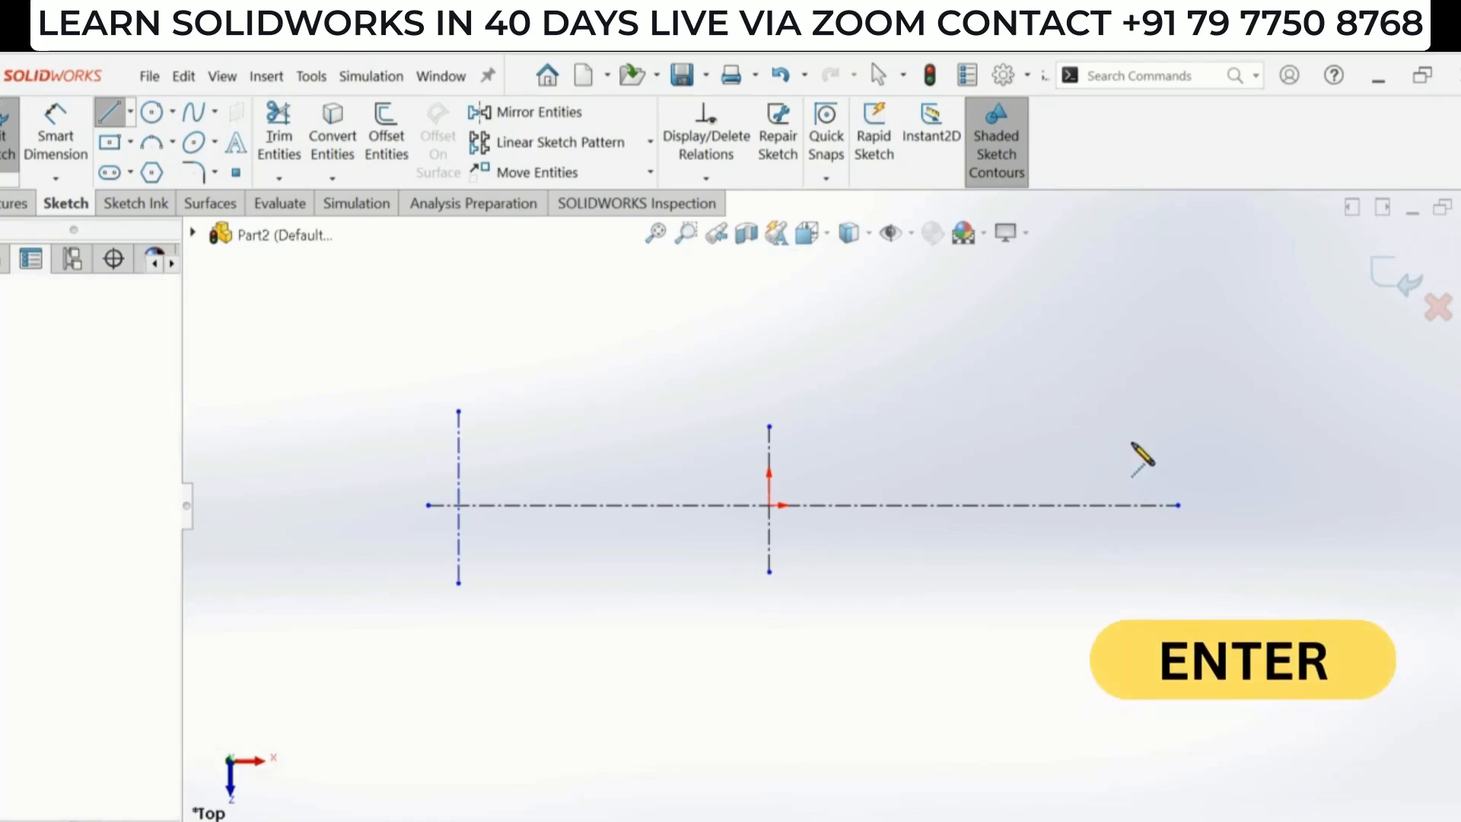
click(1111, 418)
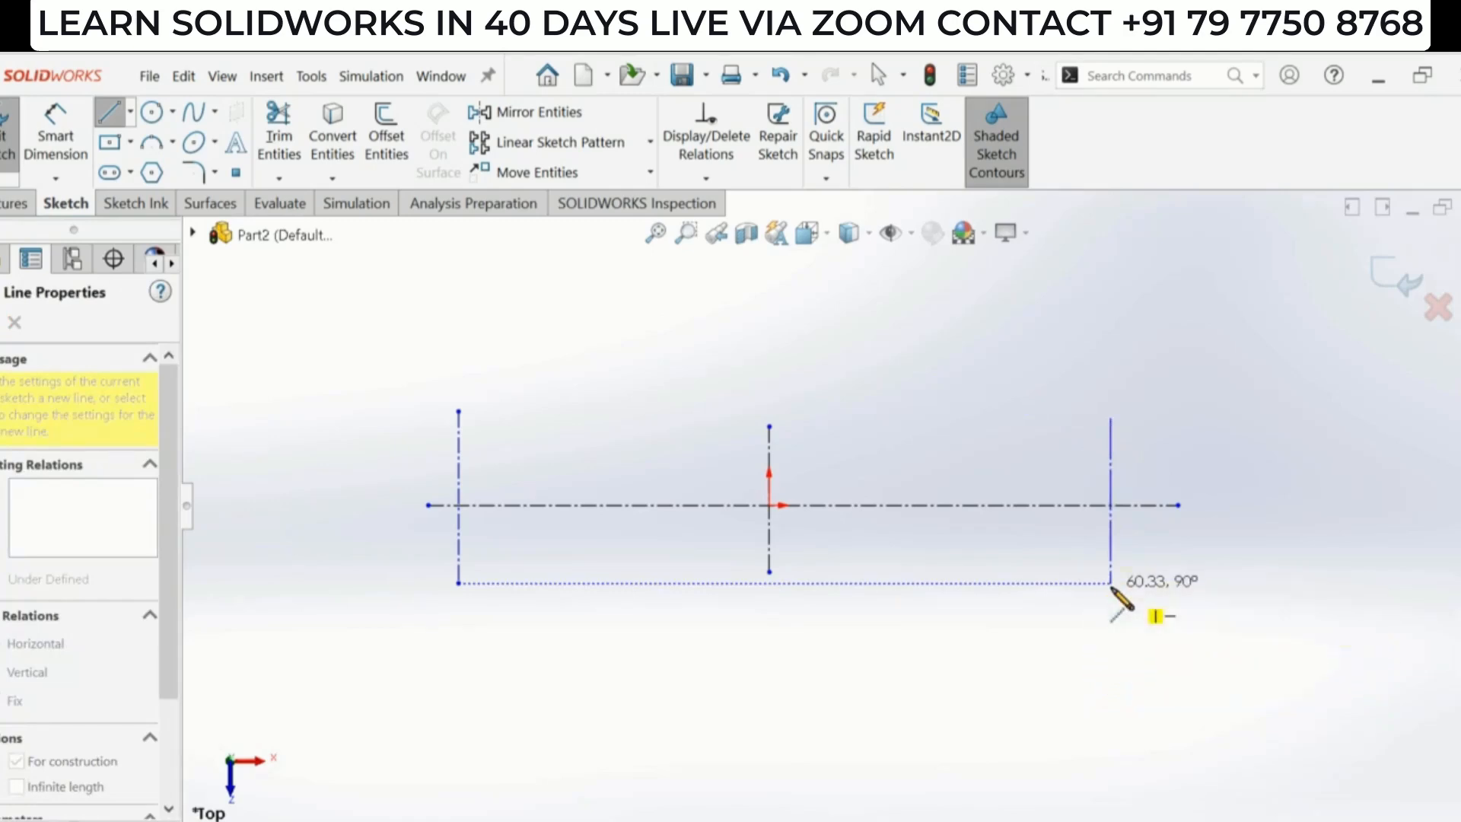
click(1111, 583)
key(Escape)
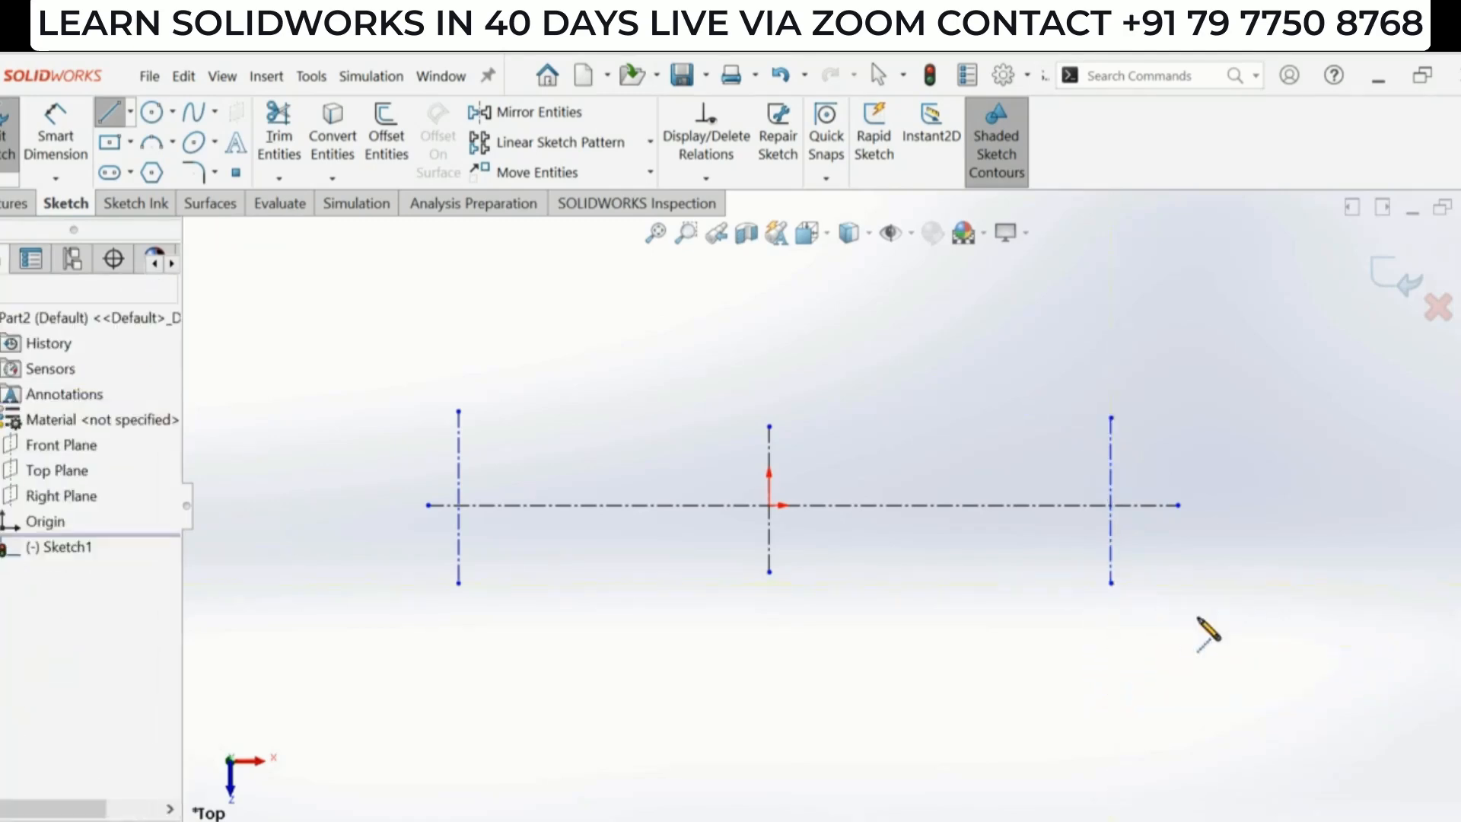
scroll(1112, 586, up, 2)
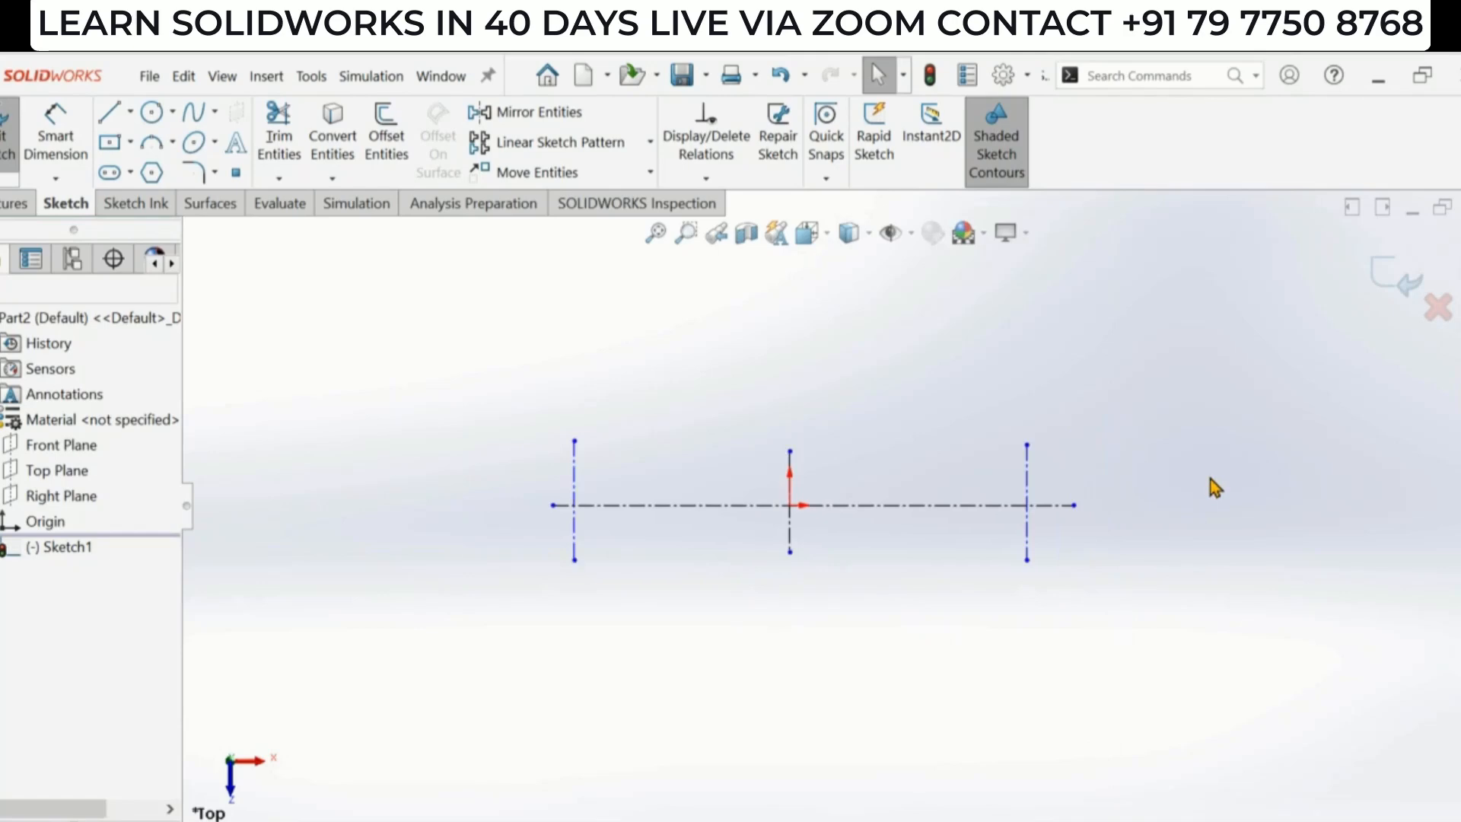
key(Return)
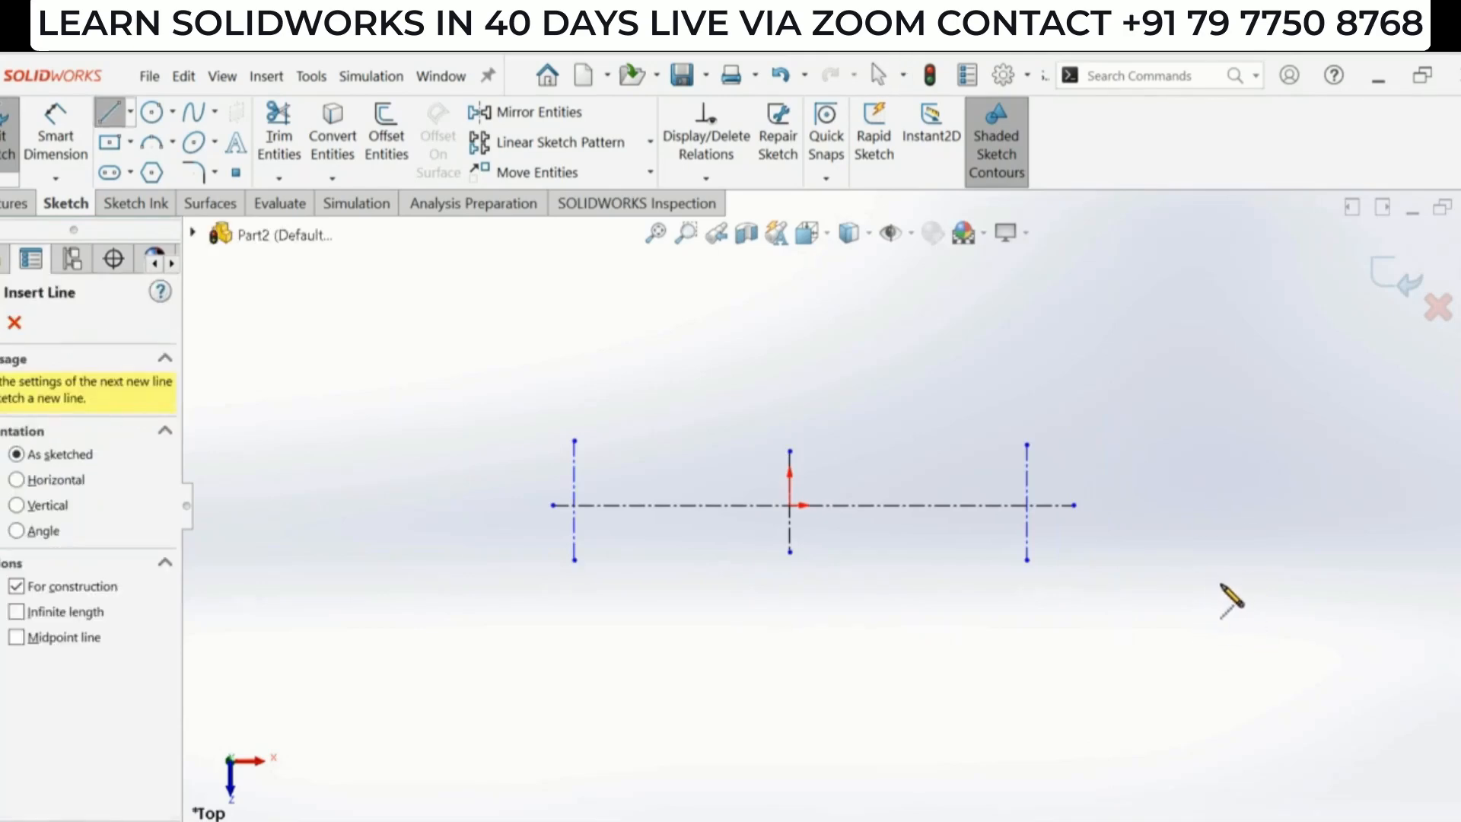
click(13, 323)
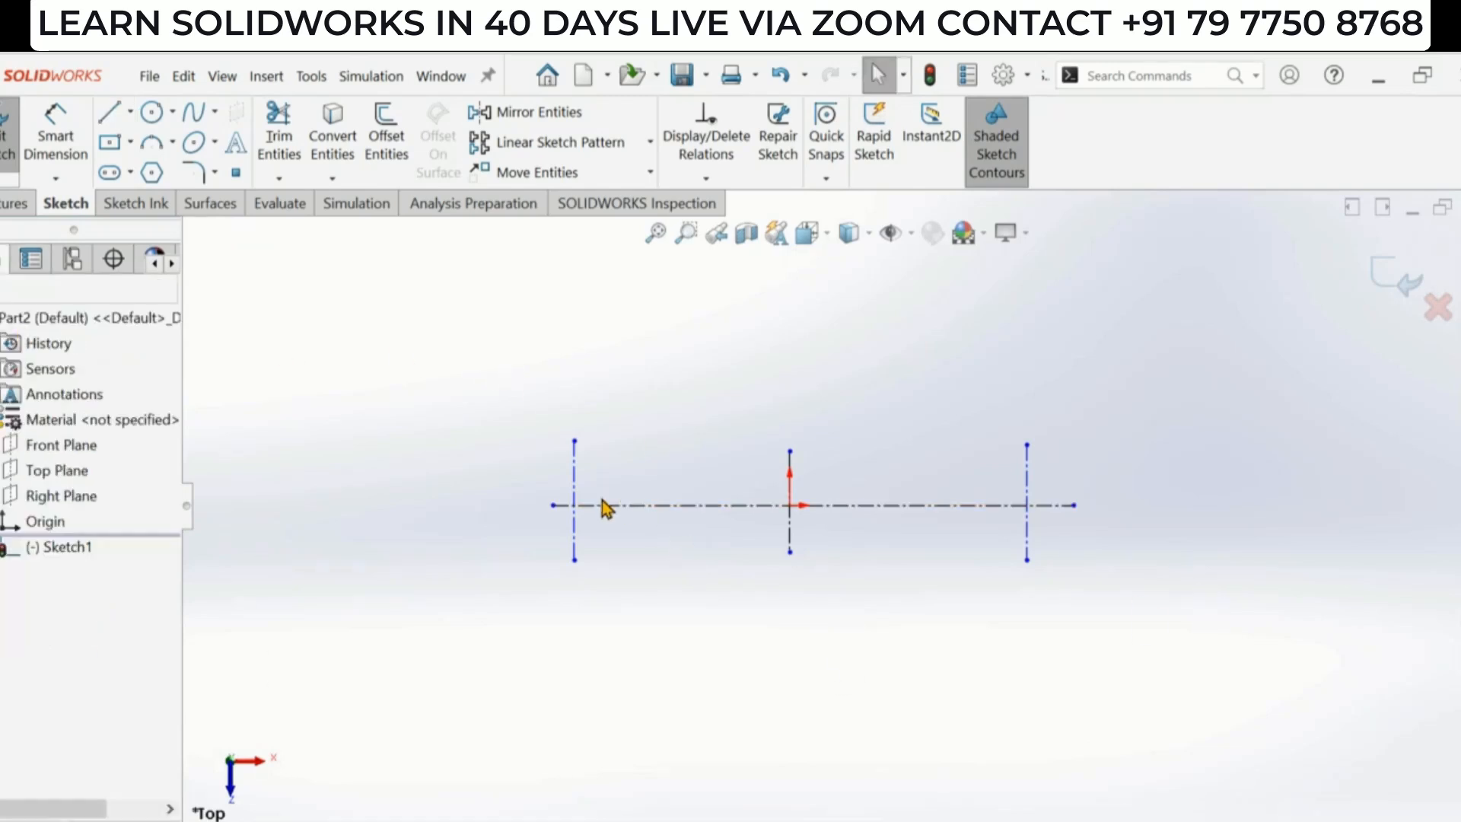
- Dimension the distance between the left and middle vertical centerlines as 22.5 mm, following the reference drawing
click(55, 141)
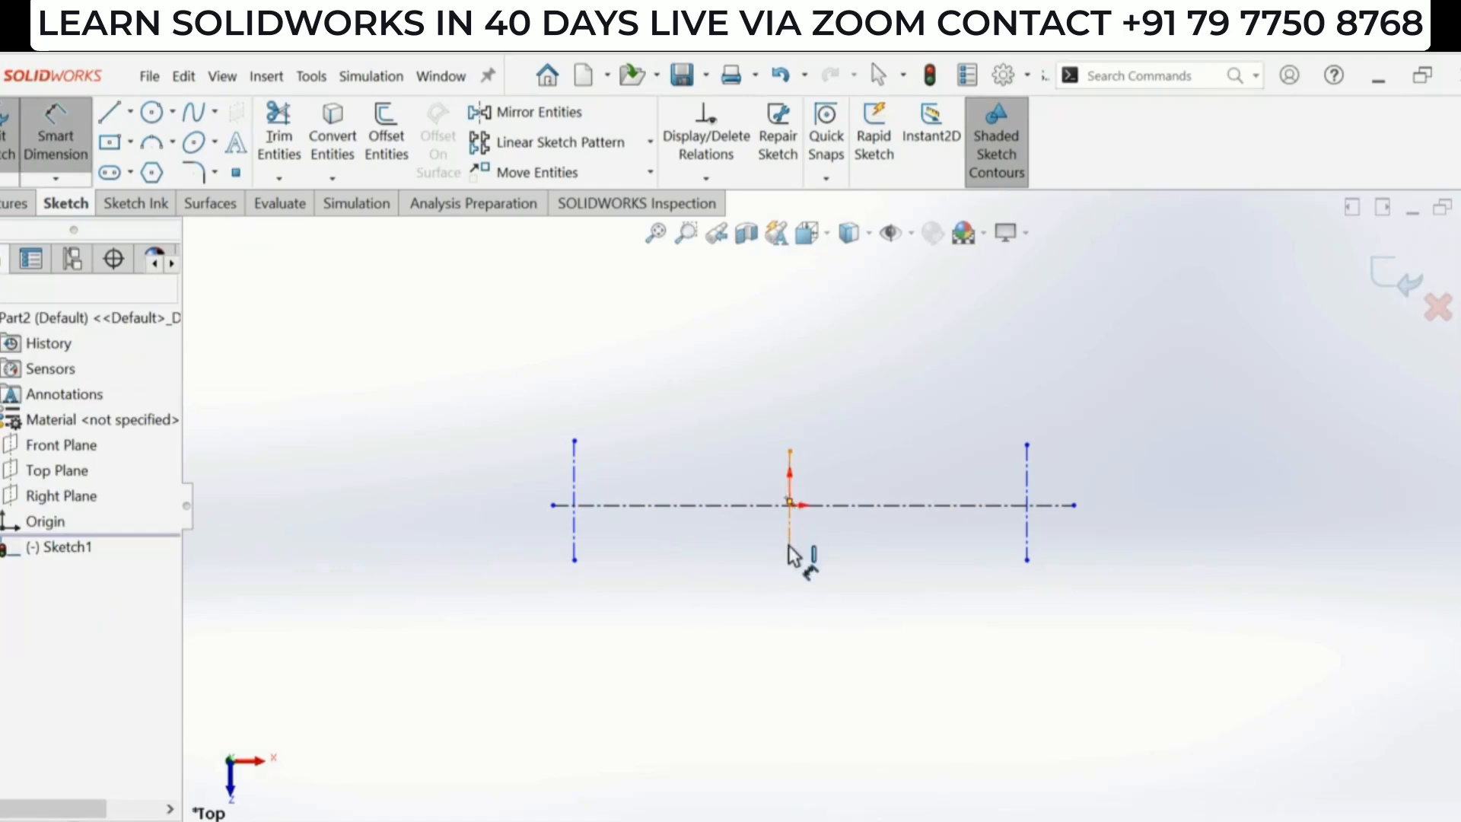
key(alt+Tab)
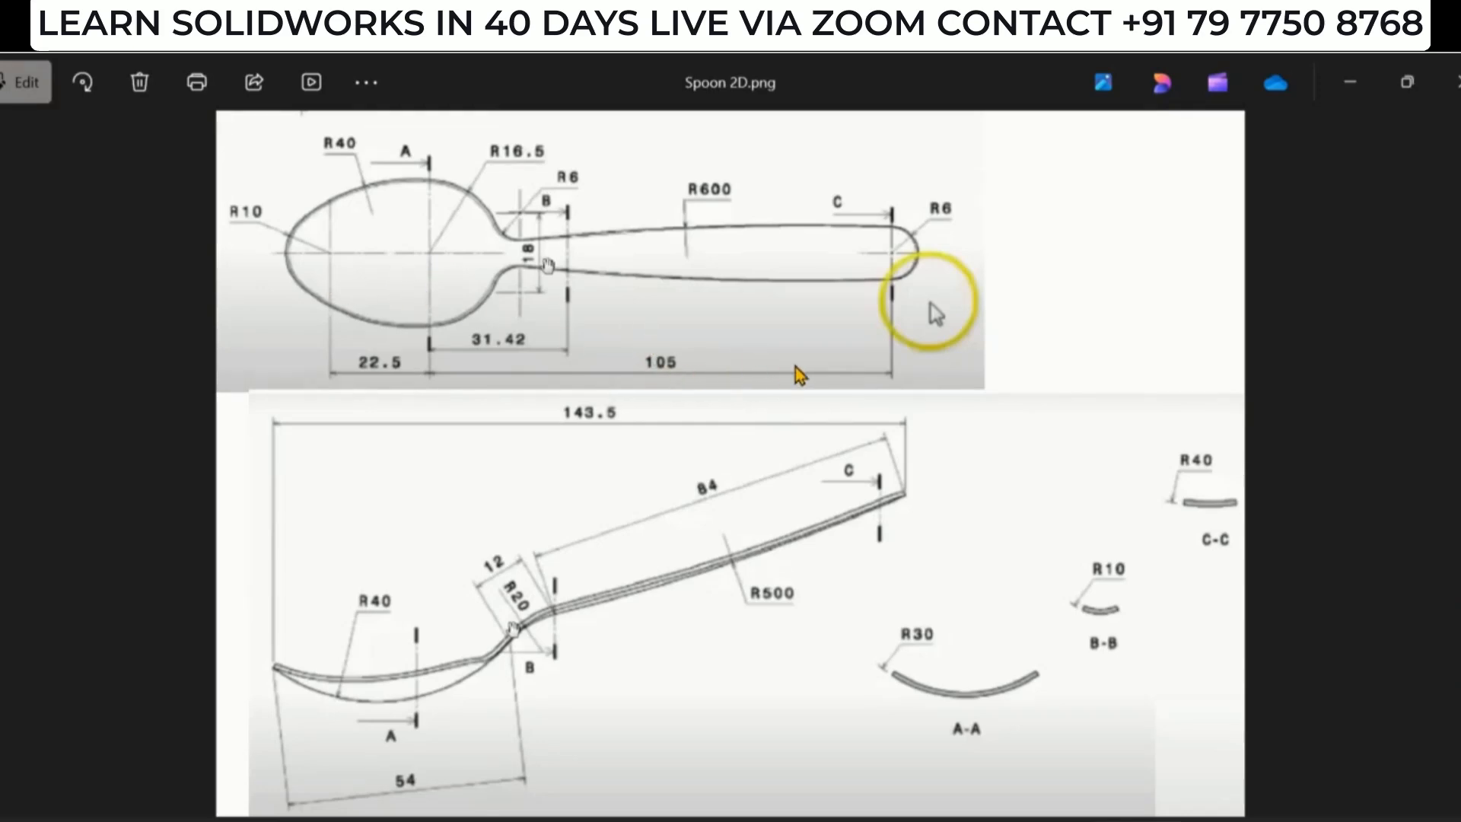
key(alt+Tab)
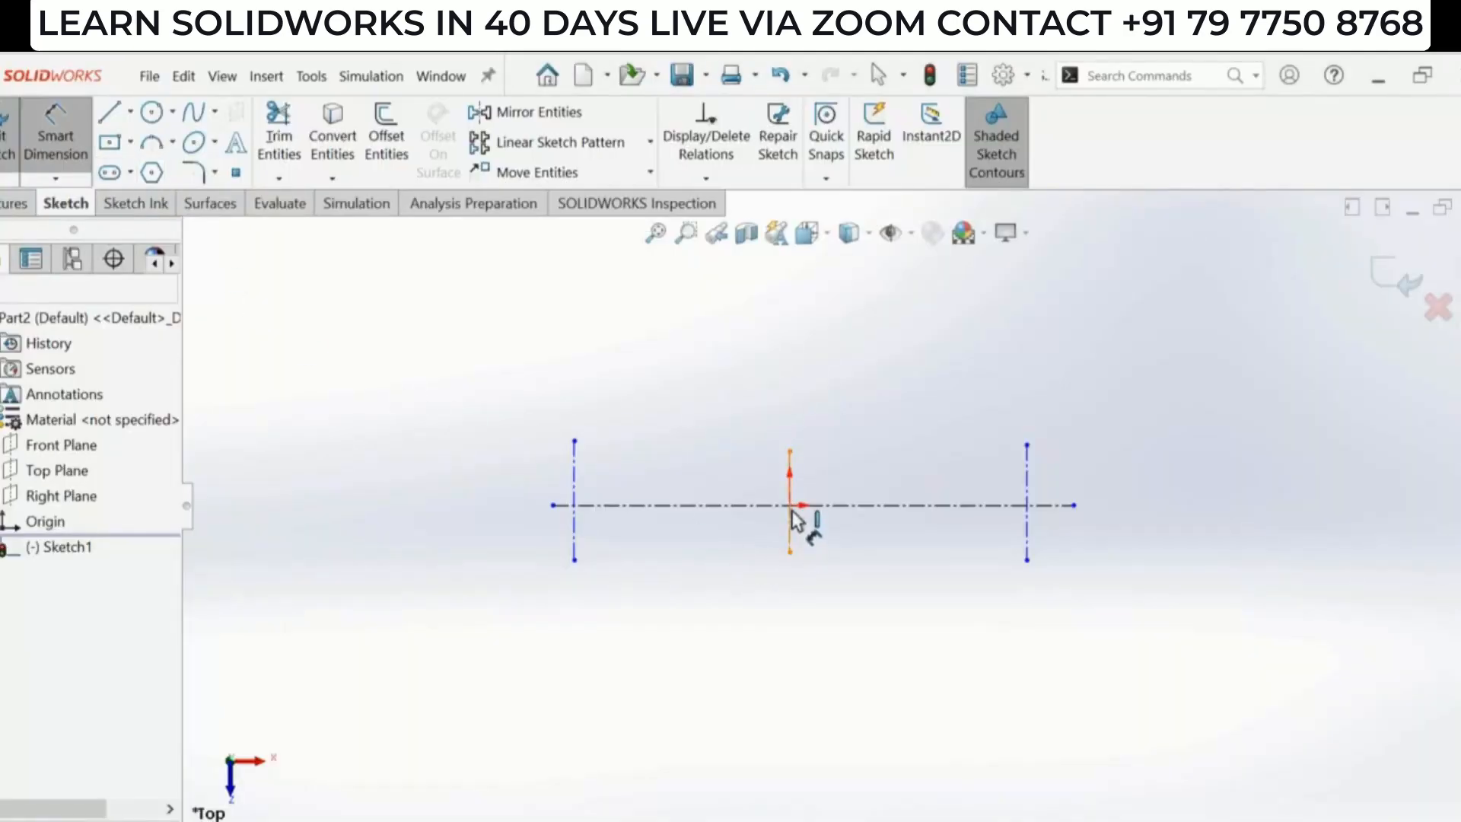
click(789, 538)
click(575, 532)
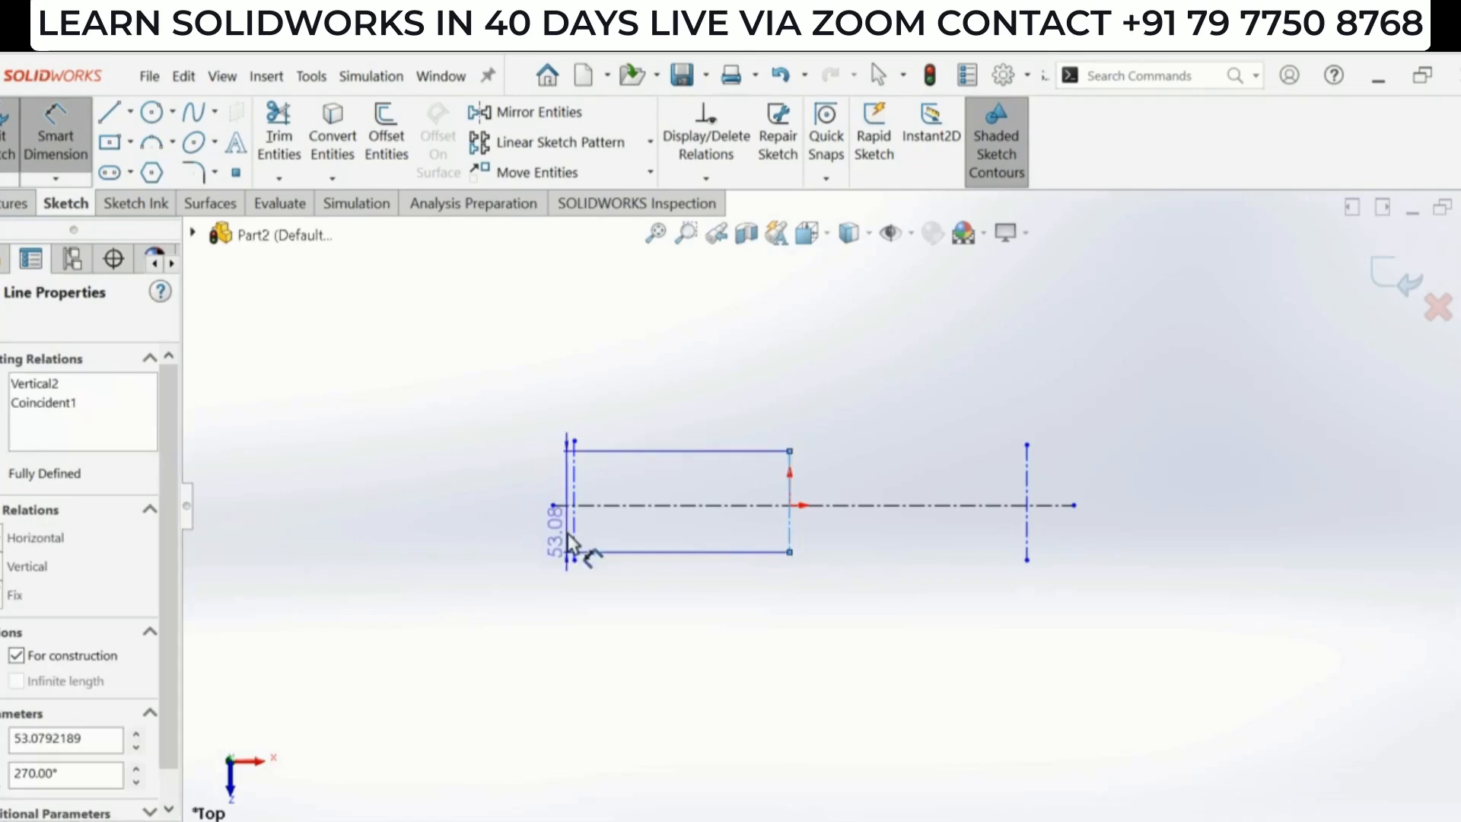
click(670, 431)
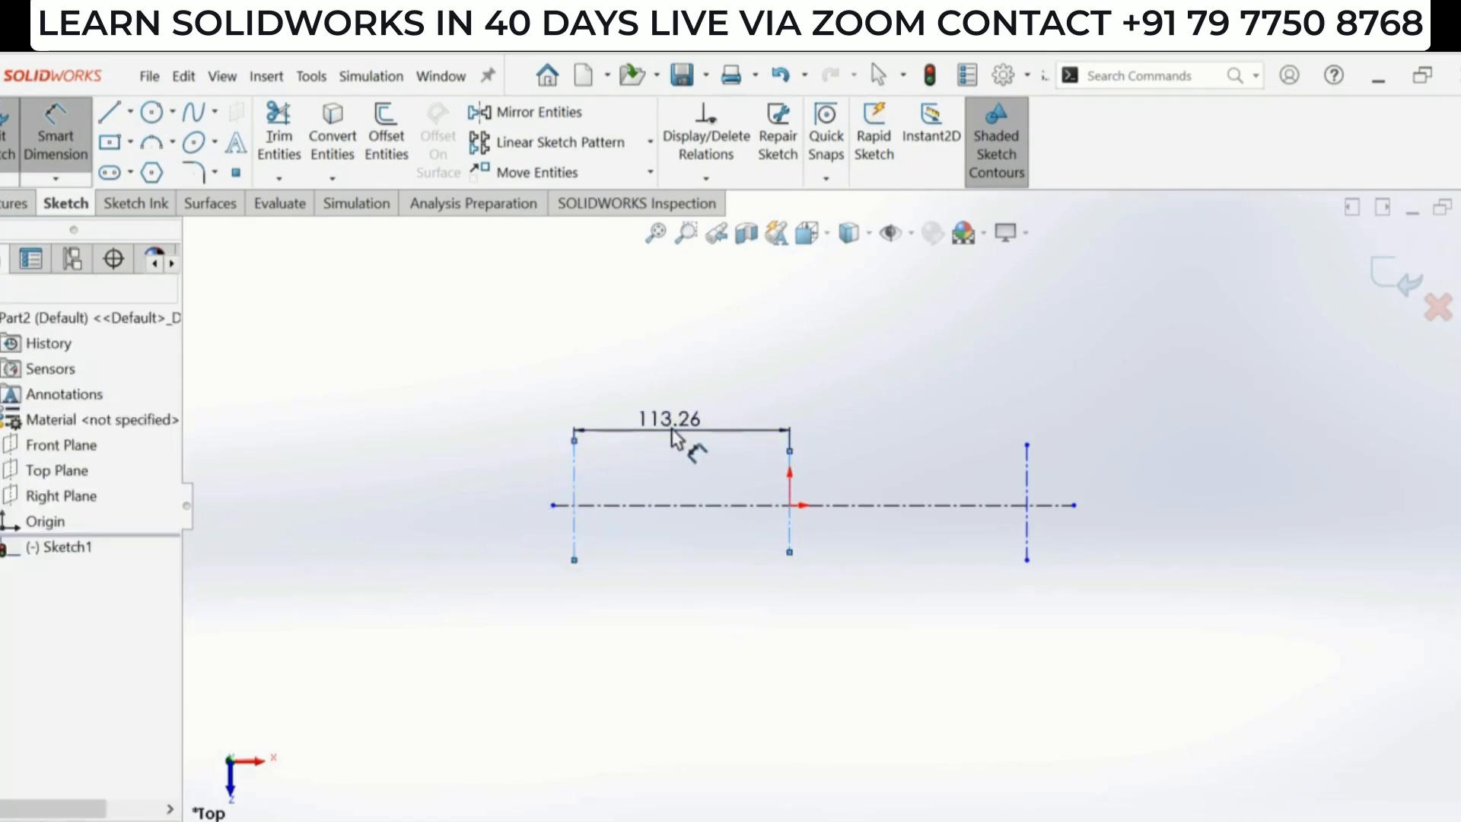
text(22.5)
key(Return)
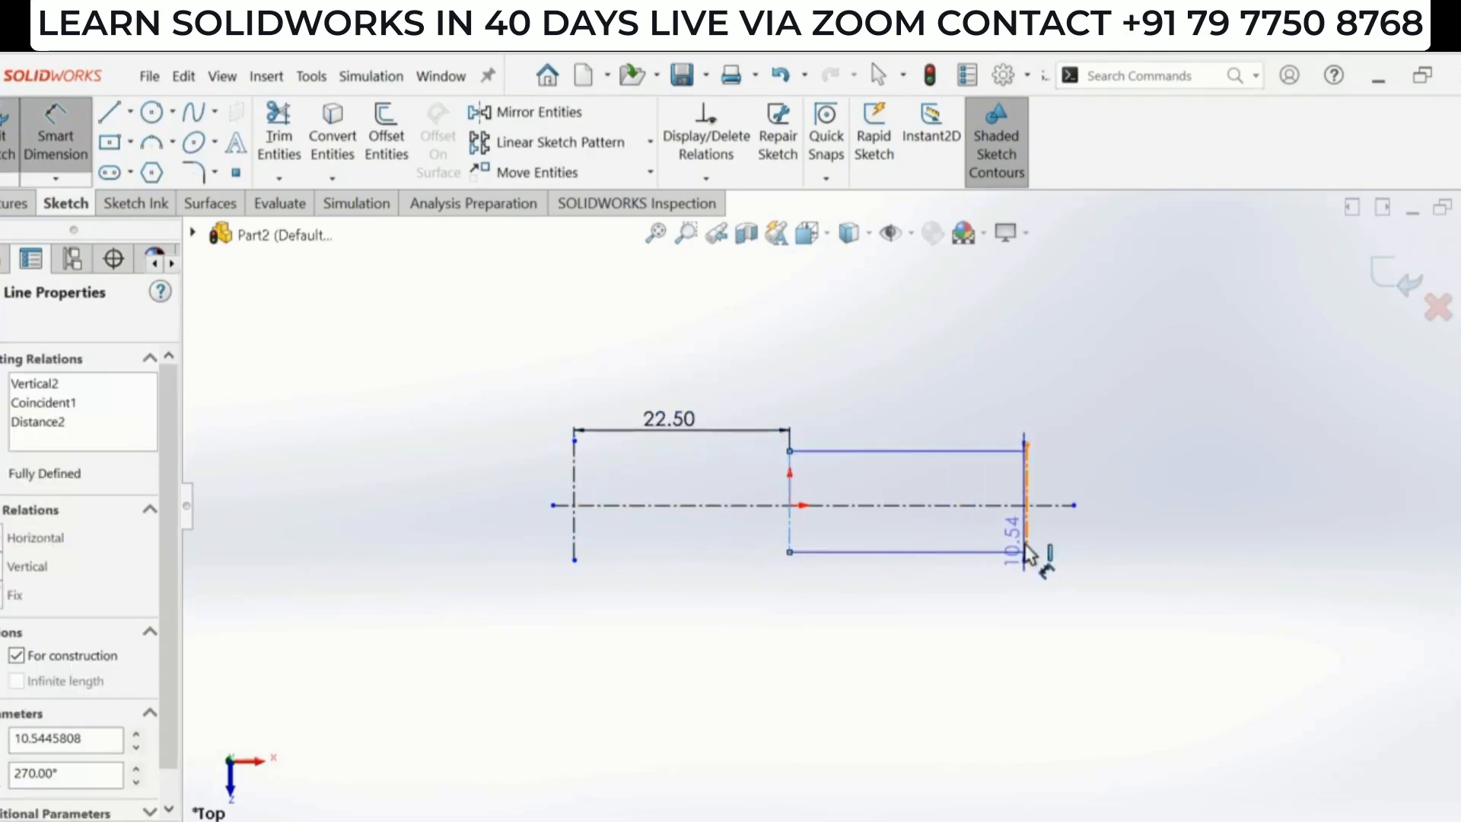
- Dimension the distance between the middle and right vertical centerlines as 105 mm
click(1026, 550)
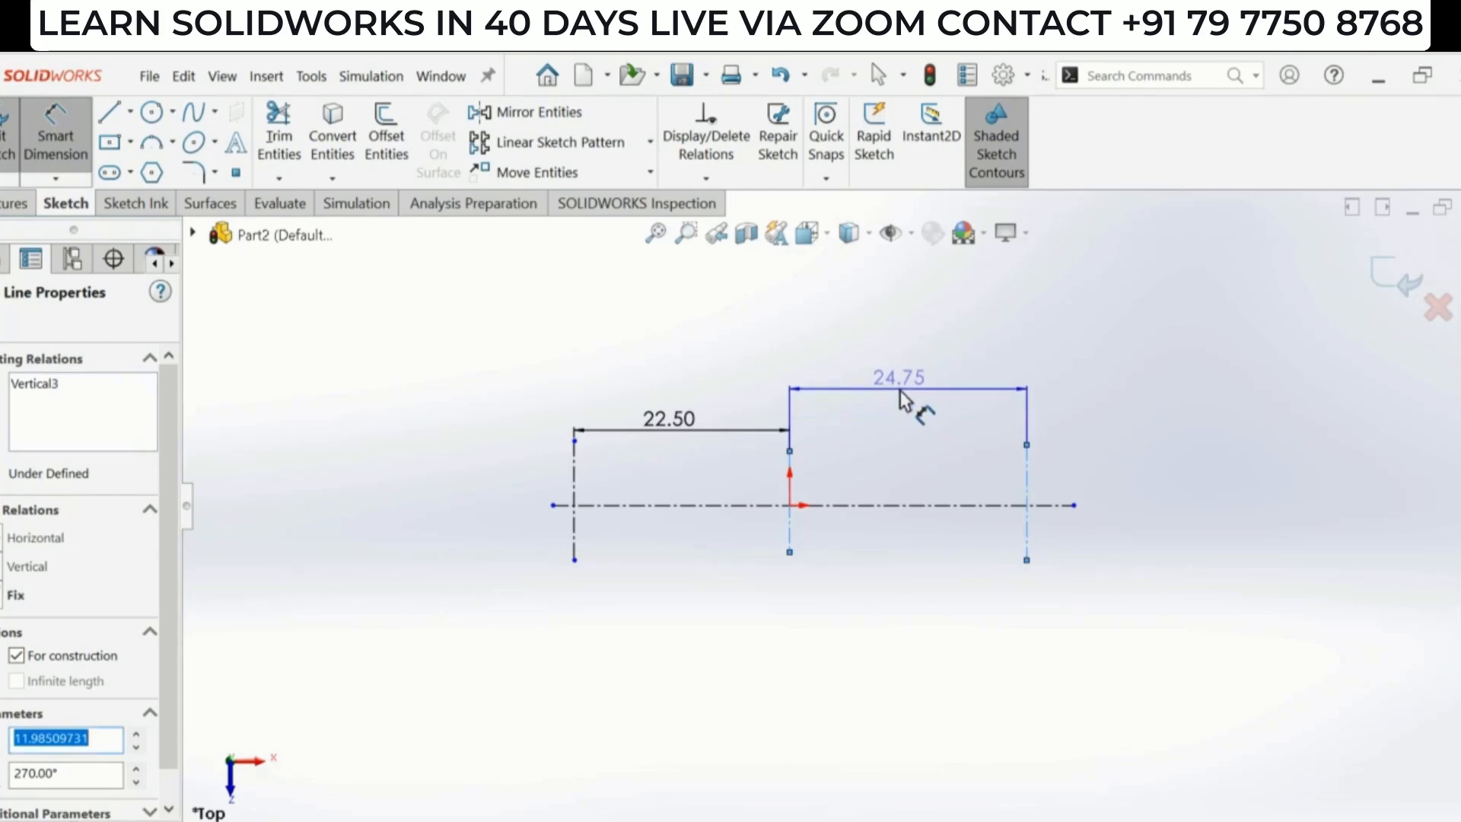
click(908, 404)
text(105)
key(Return)
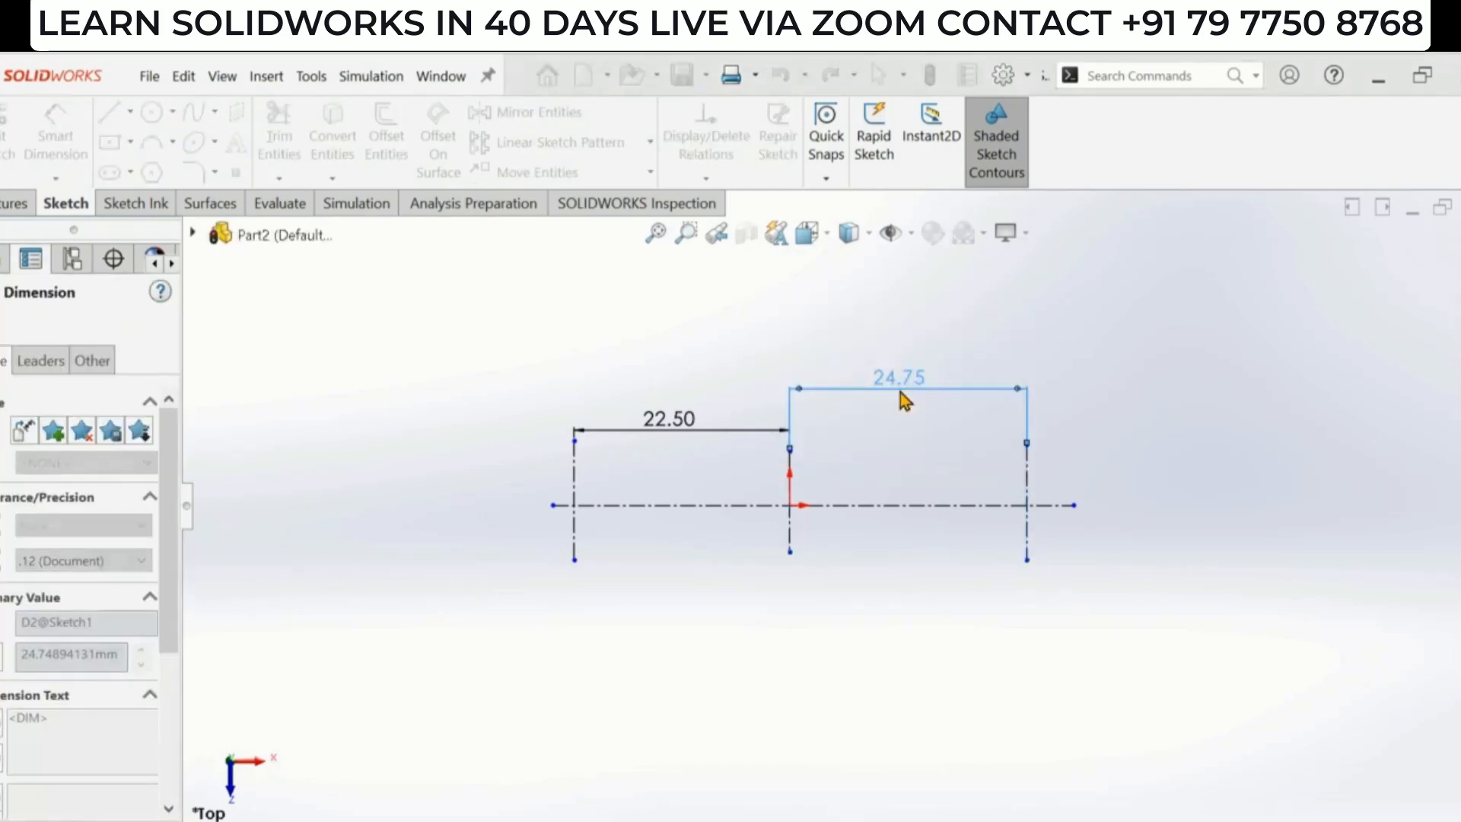
key(f)
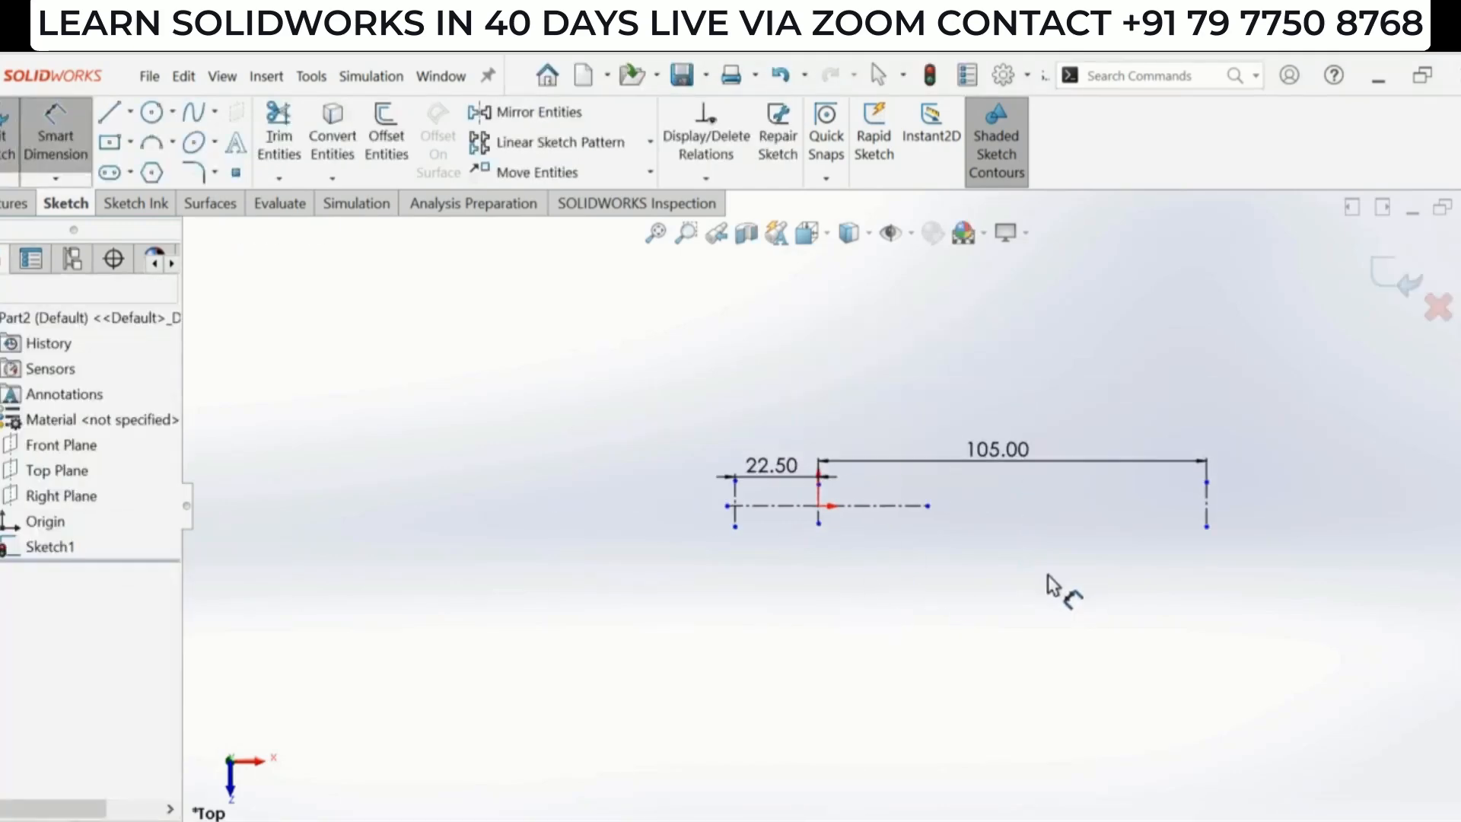
key(Escape)
- Extend the horizontal centerline's right end past the right vertical centerline, then check the reference drawing
drag(928, 506, 1229, 506)
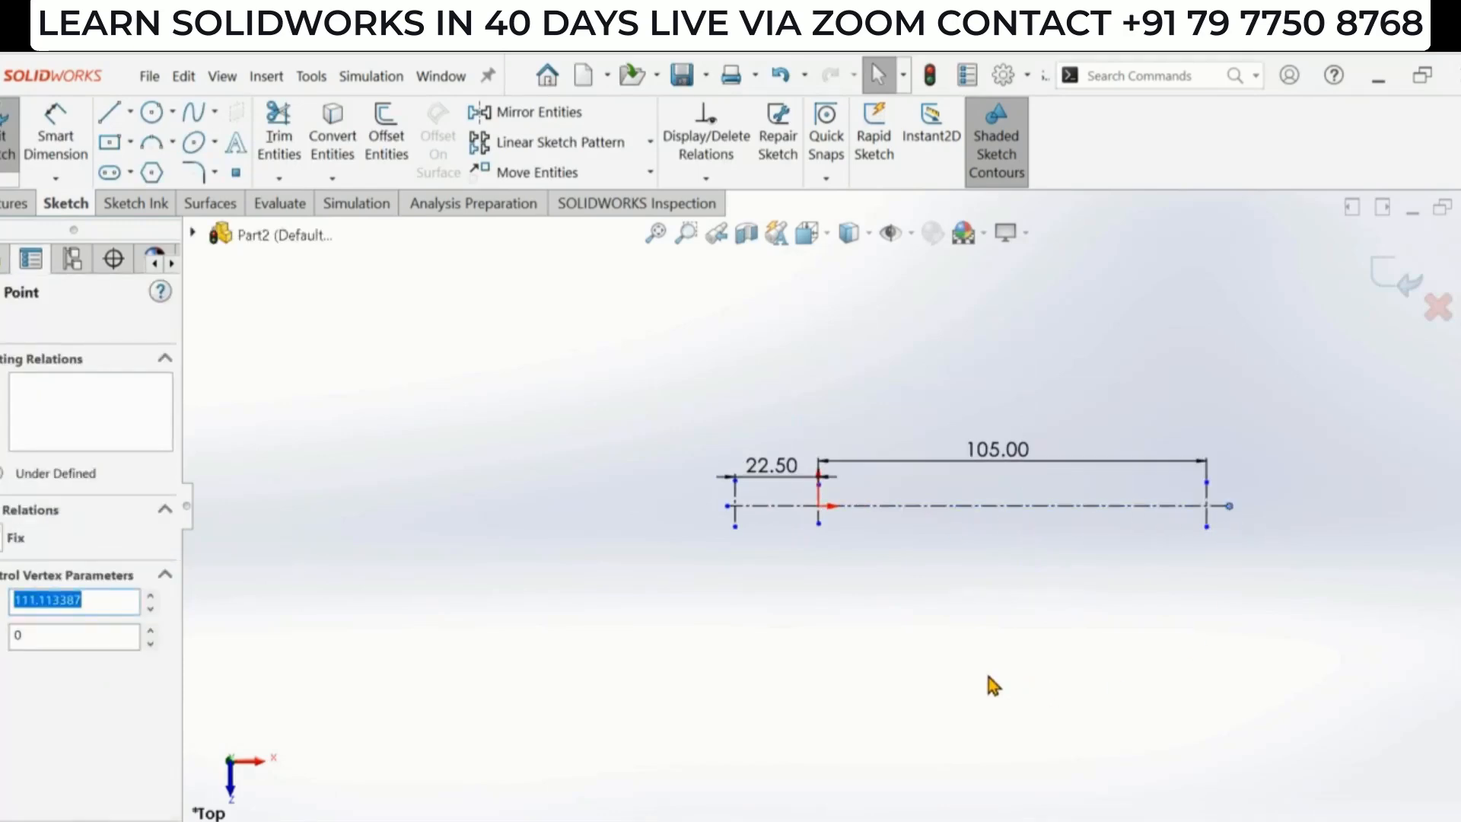
scroll(929, 516, down, 1)
scroll(571, 515, down, 3)
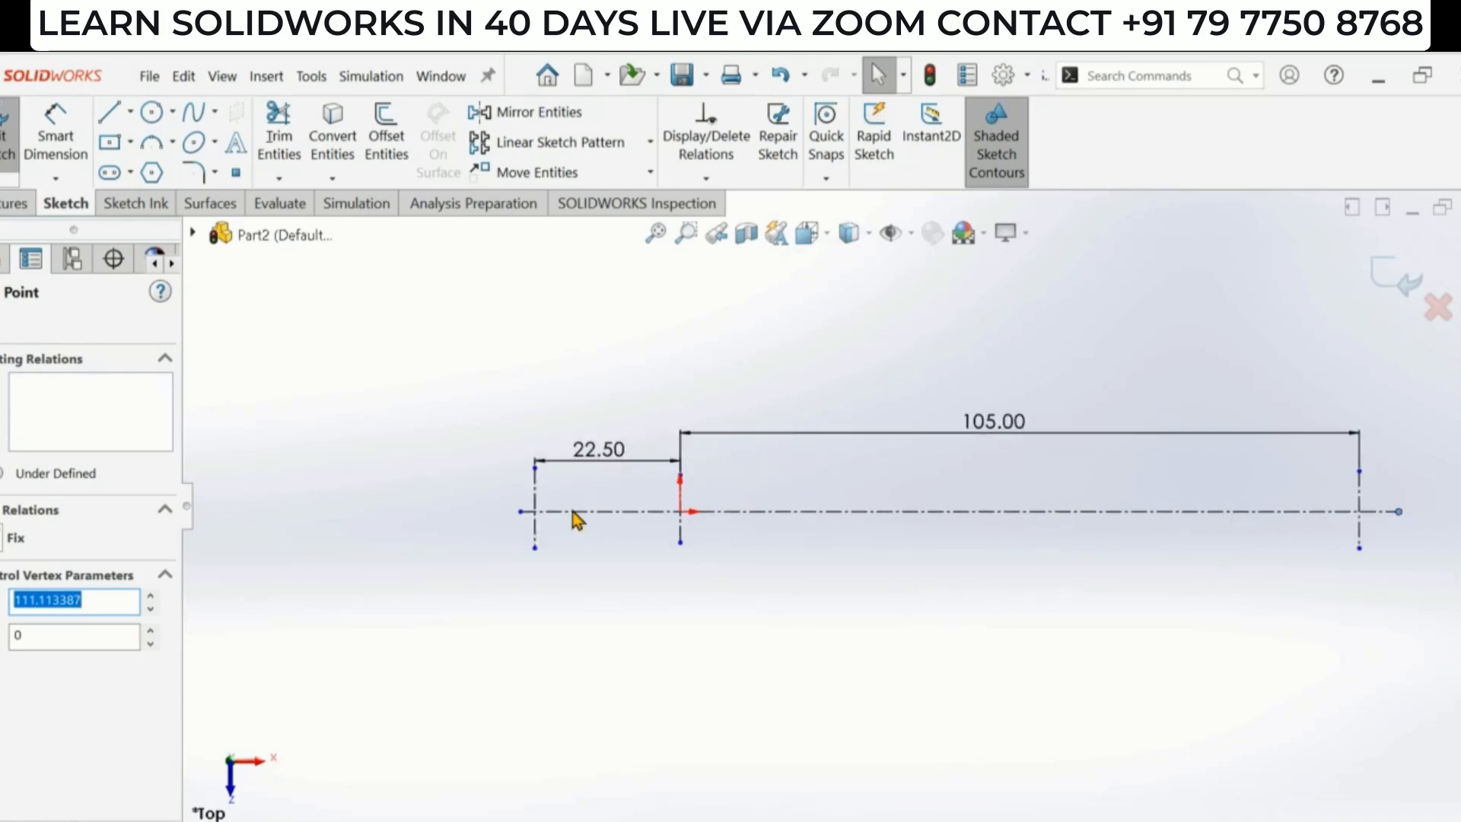
key(alt+Tab)
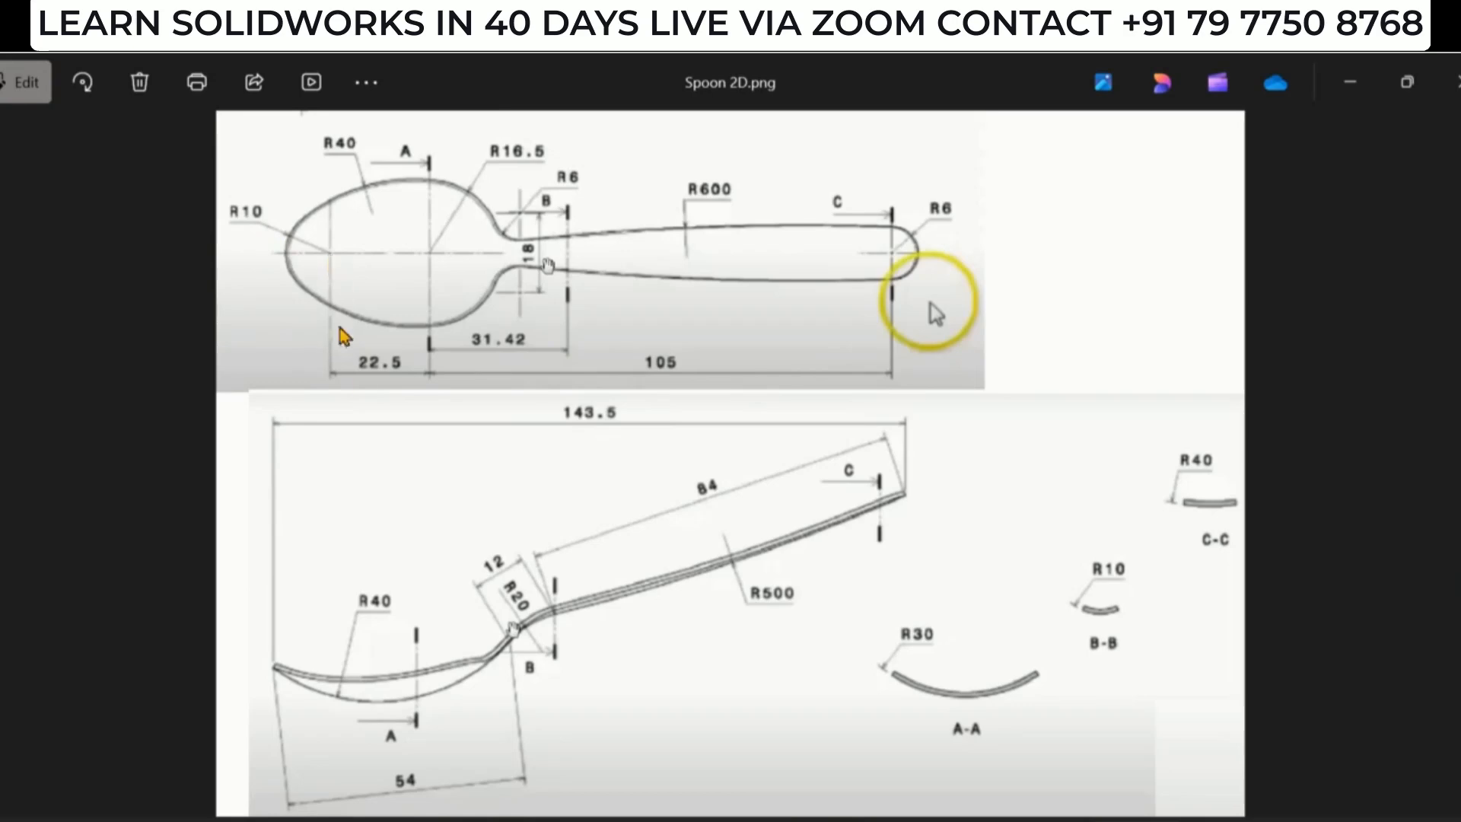
key(alt+Tab)
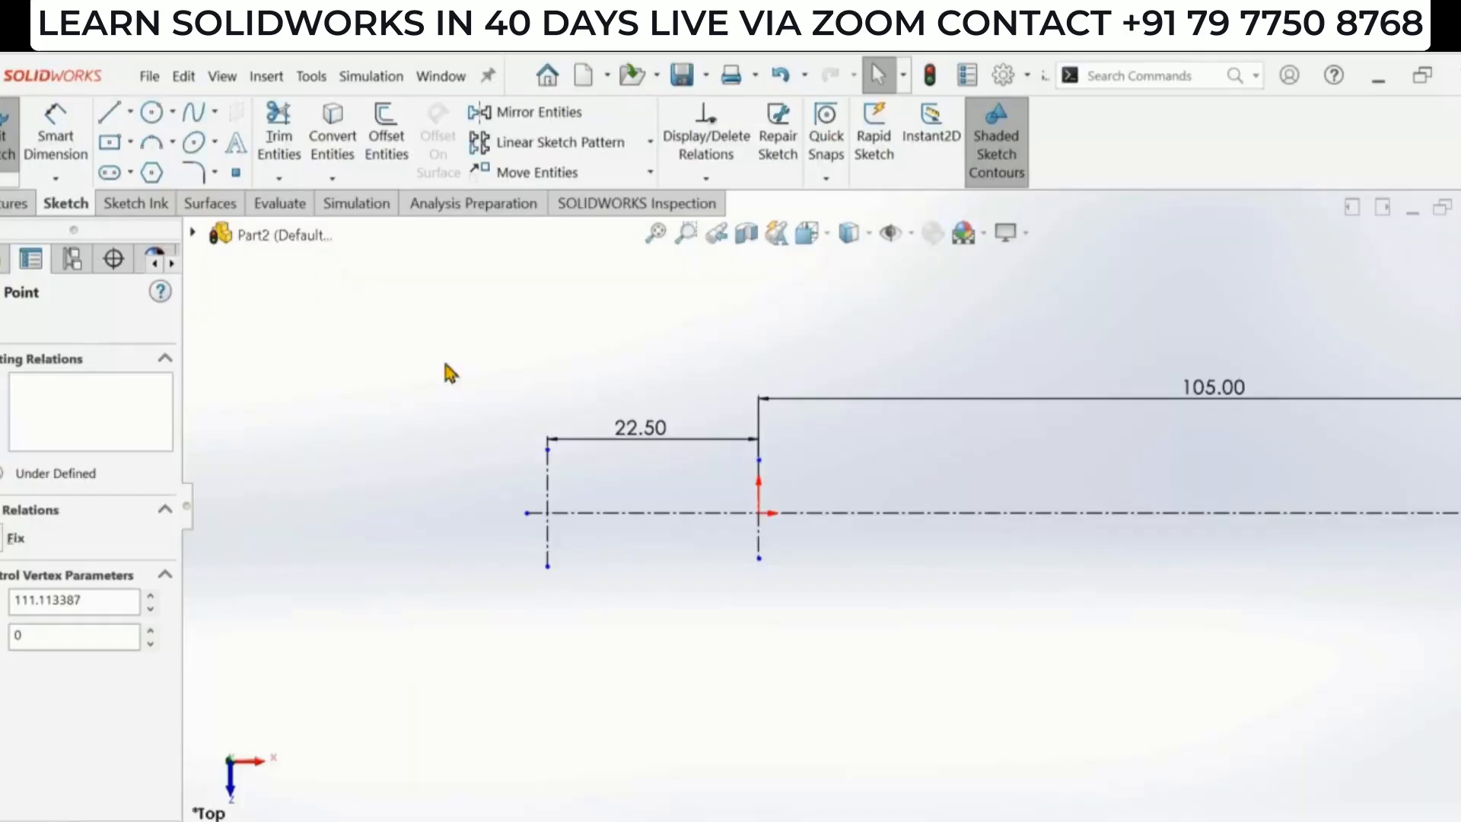
click(173, 143)
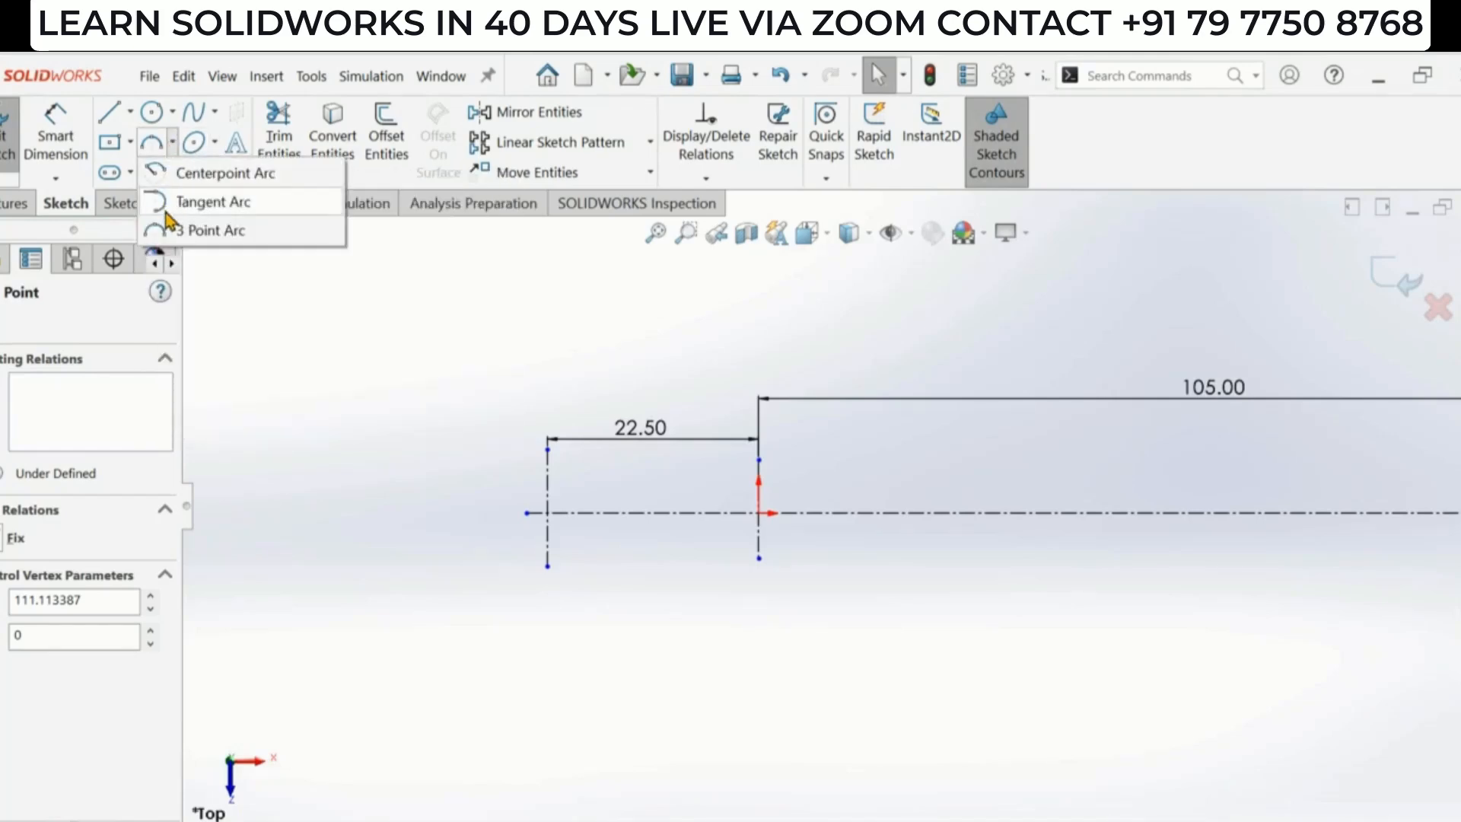
click(203, 235)
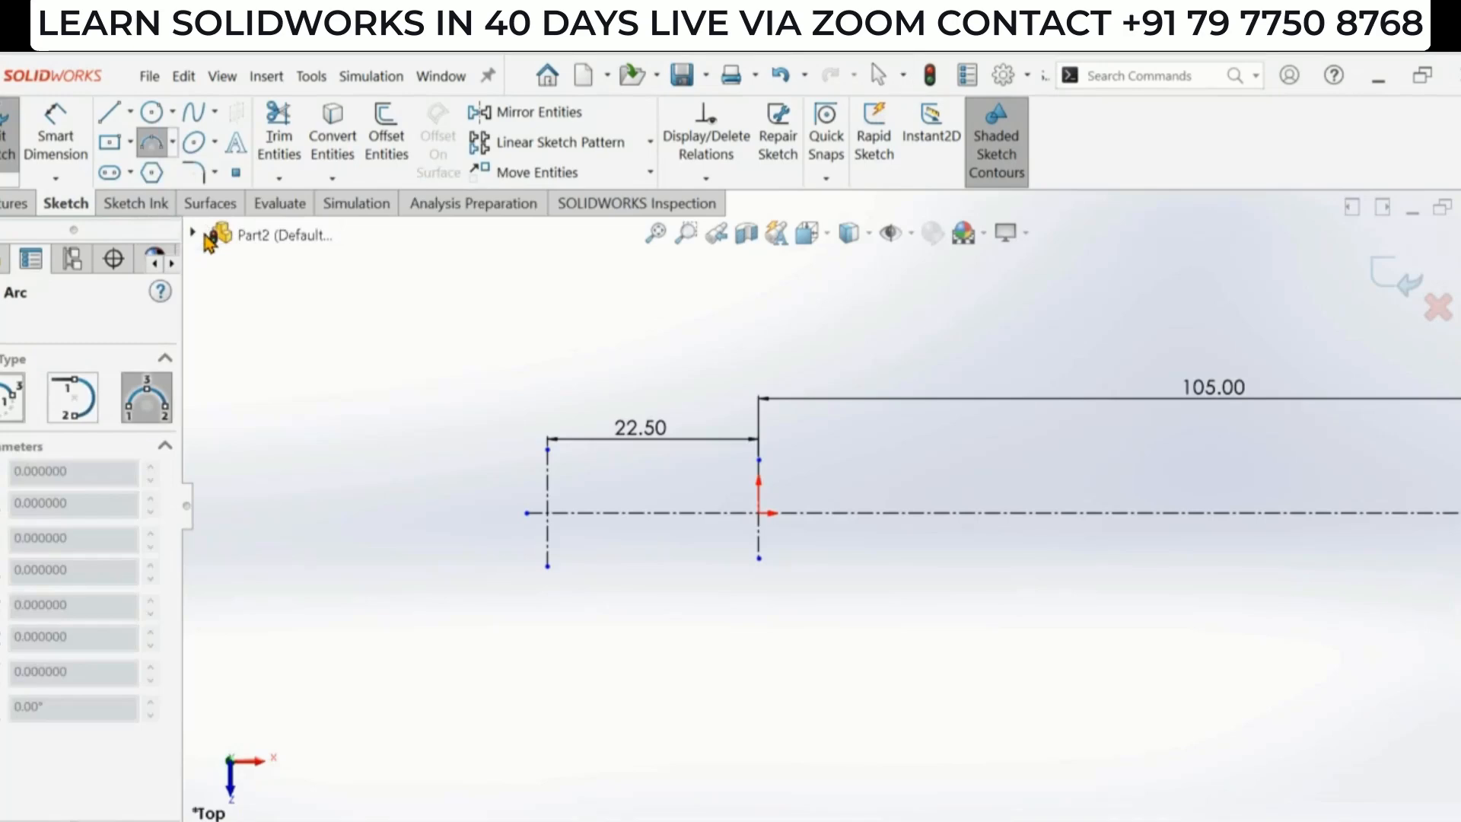
click(548, 513)
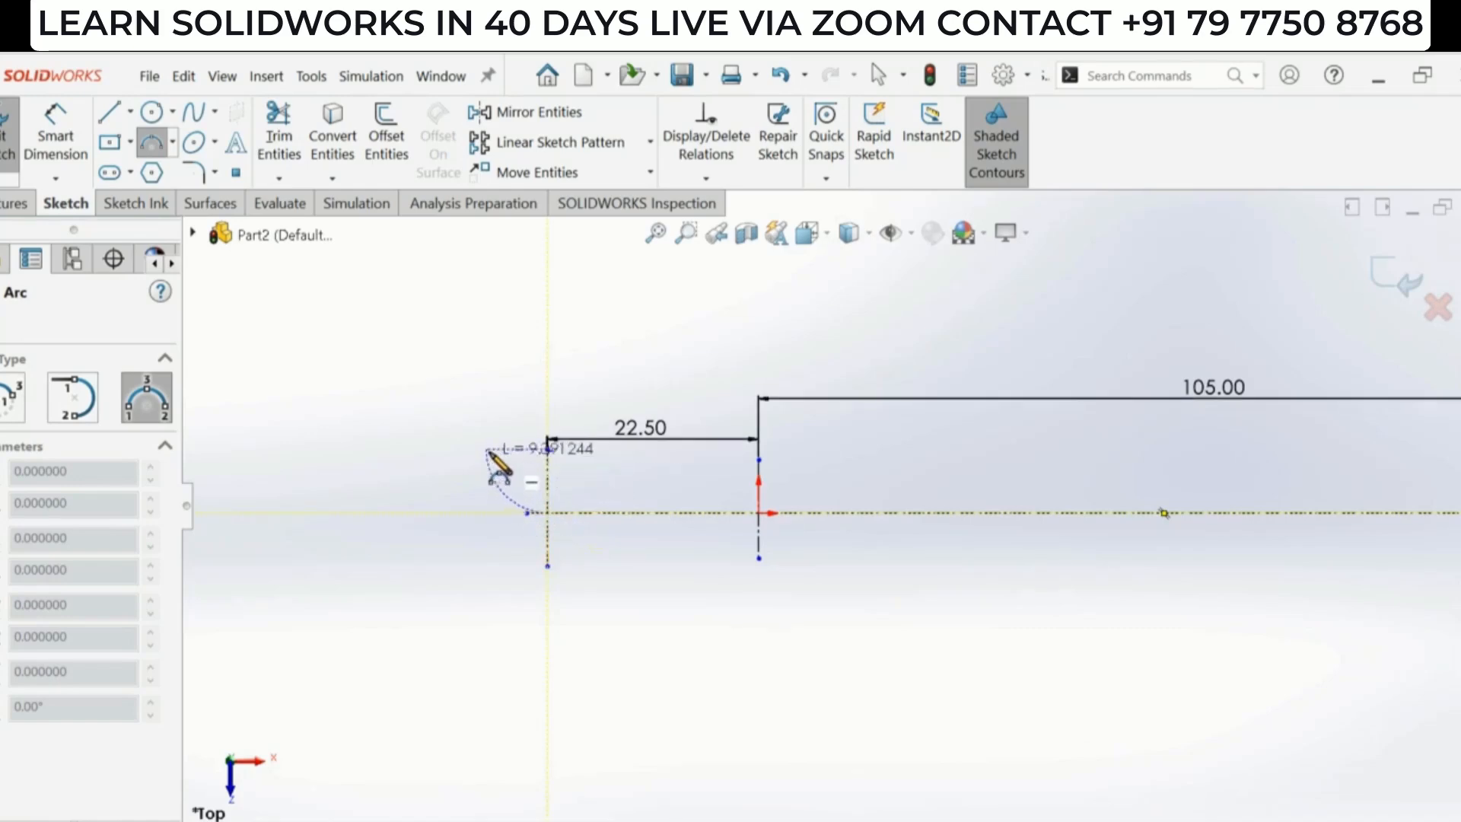
key(Escape)
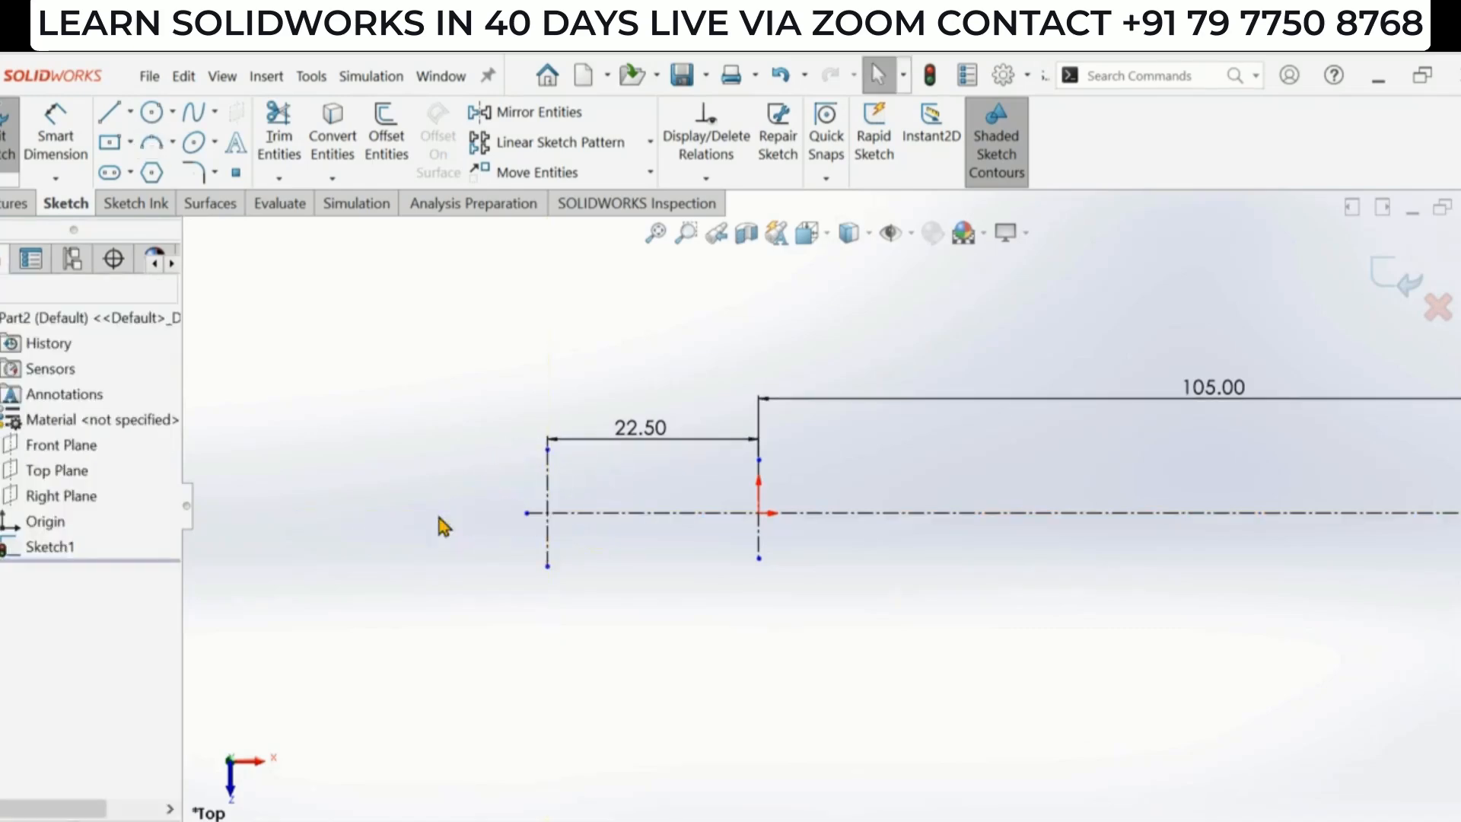
- Draw a centerpoint arc left of the left vertical centerline, centred on the horizontal centerline
click(174, 143)
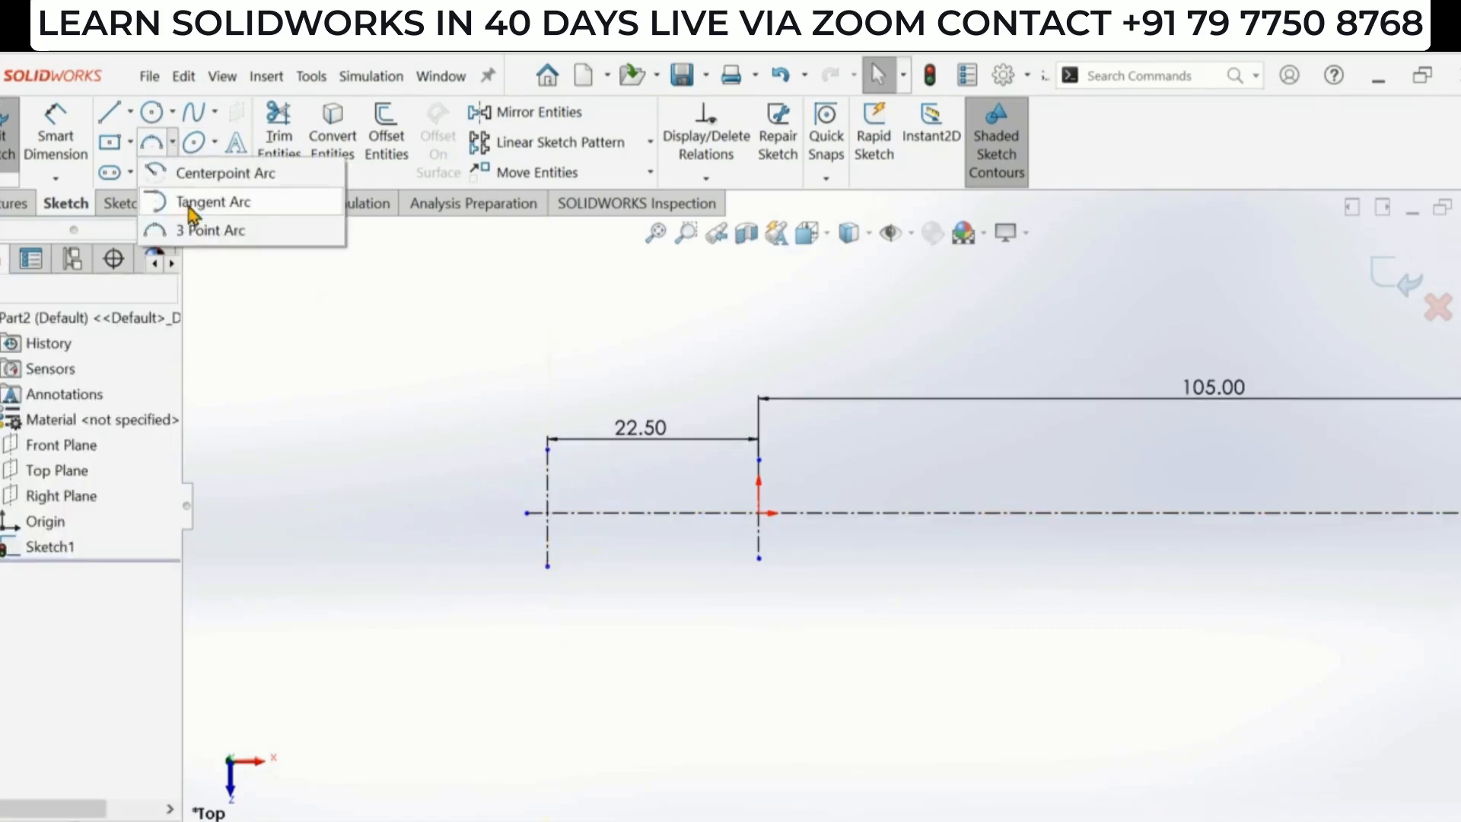
click(207, 172)
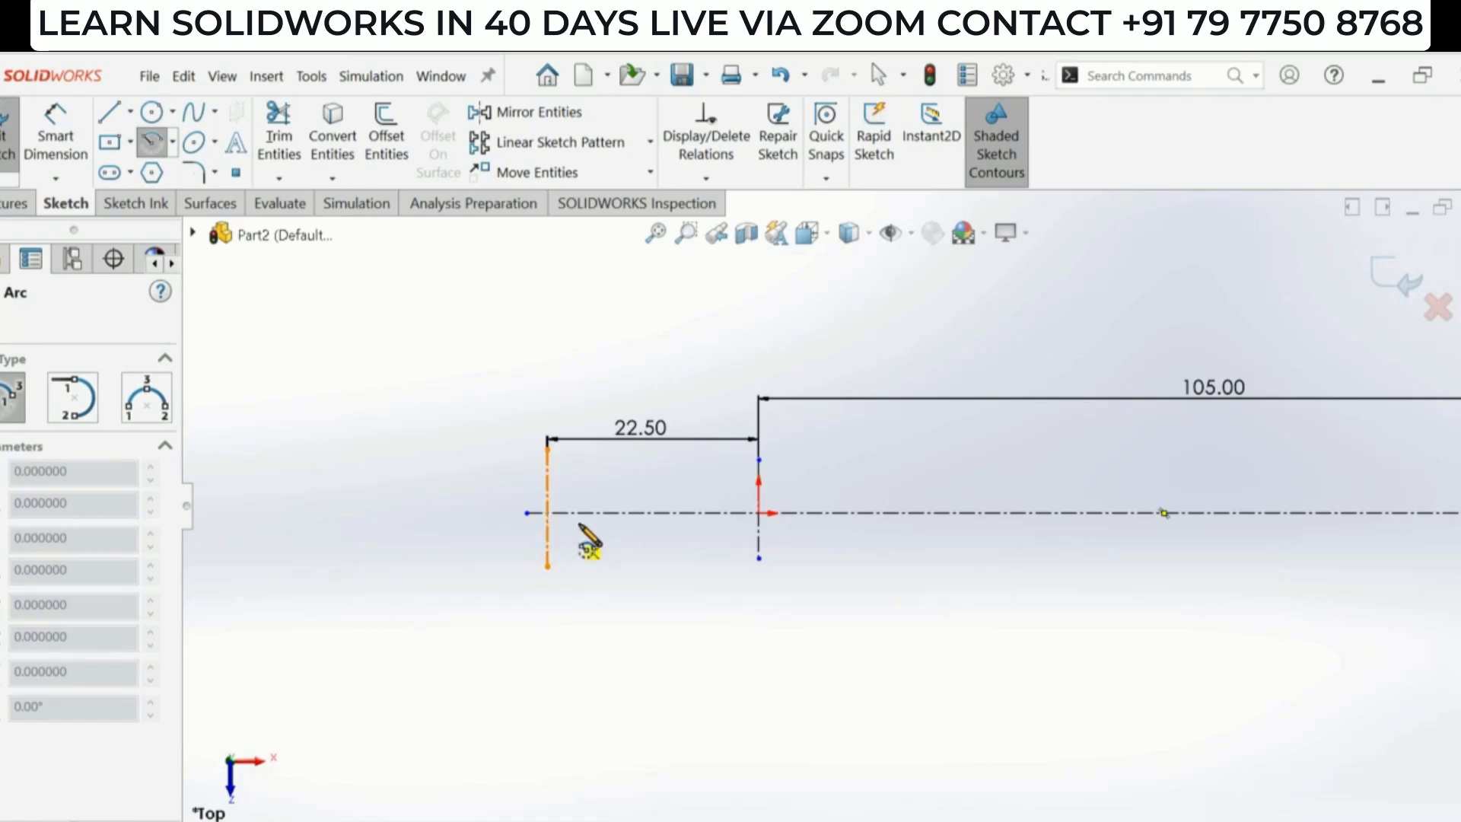
scroll(546, 507, down, 5)
click(563, 492)
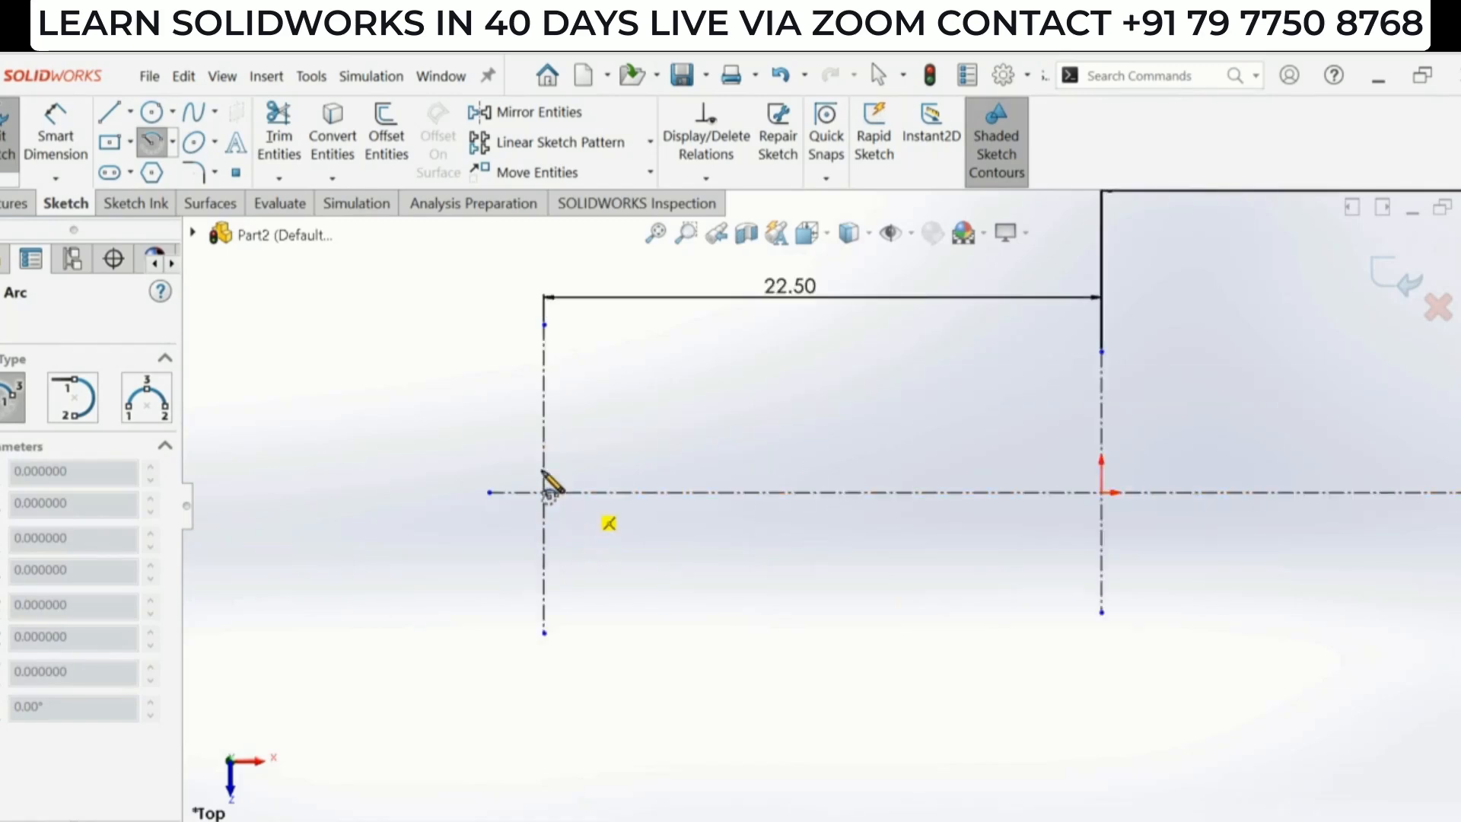
click(428, 403)
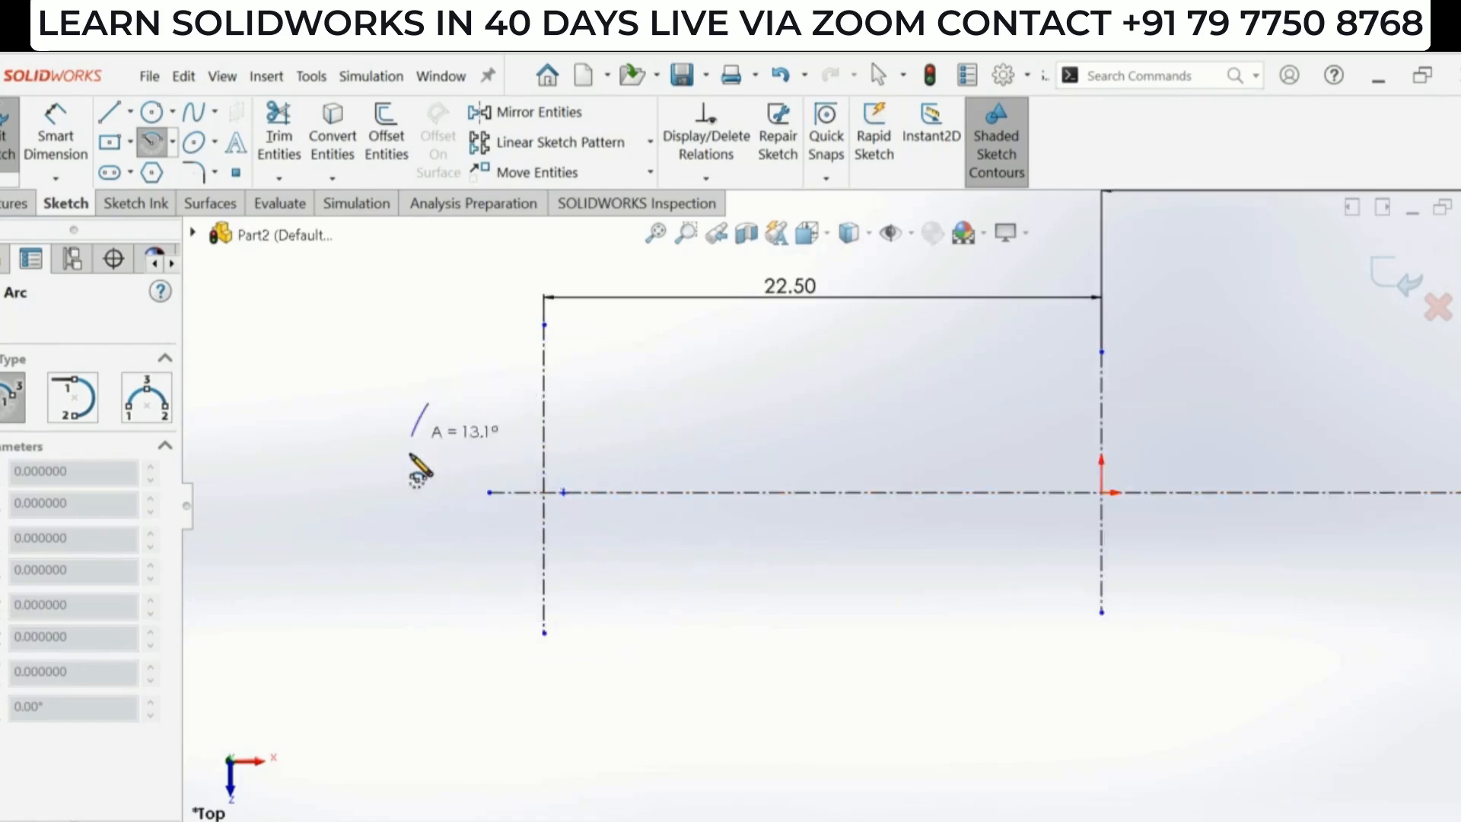
click(409, 573)
key(Escape)
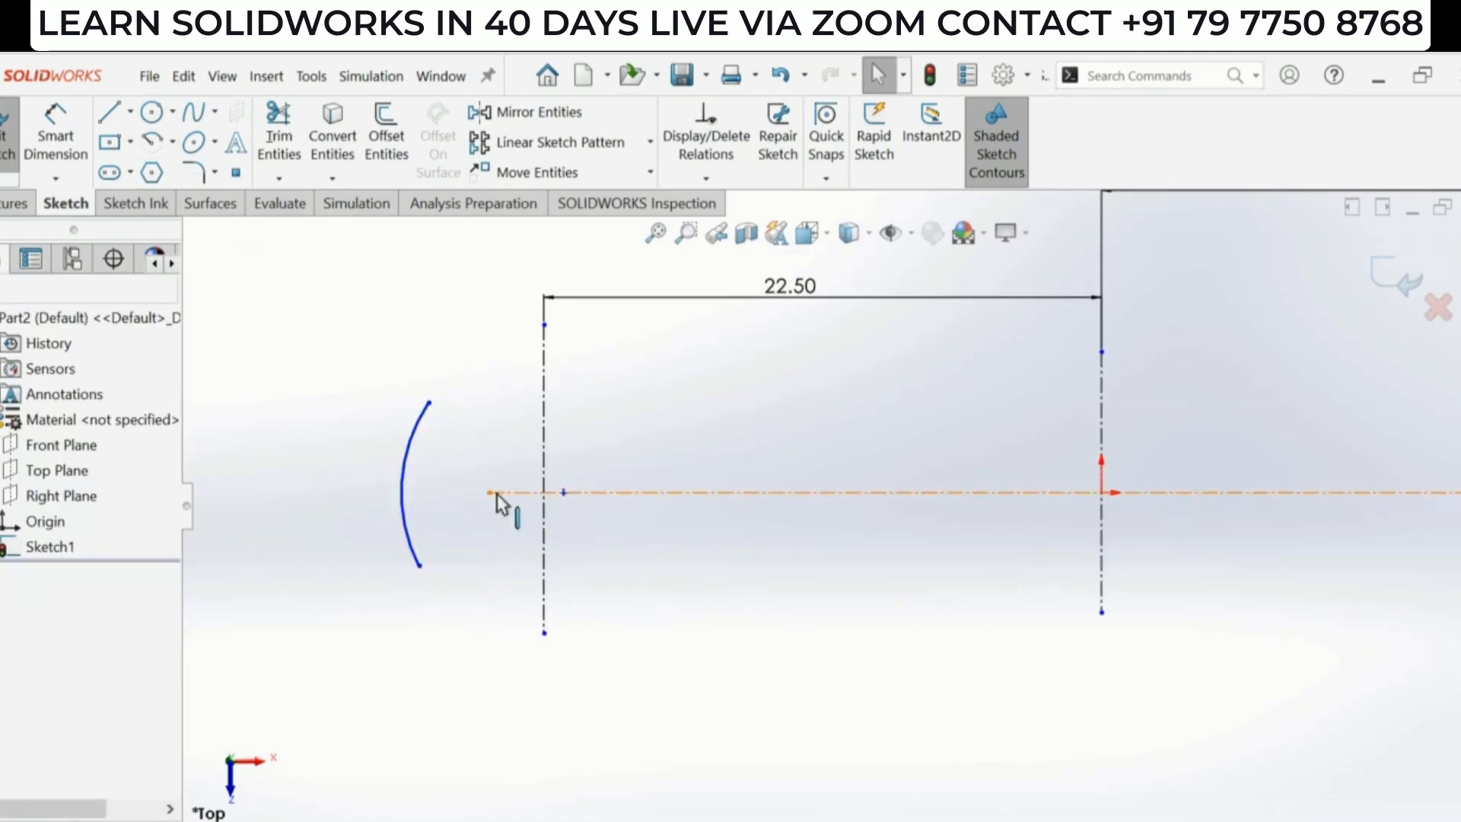
- Make the arc's centre point coincident with the left vertical centerline
scroll(496, 494, down, 2)
click(595, 495)
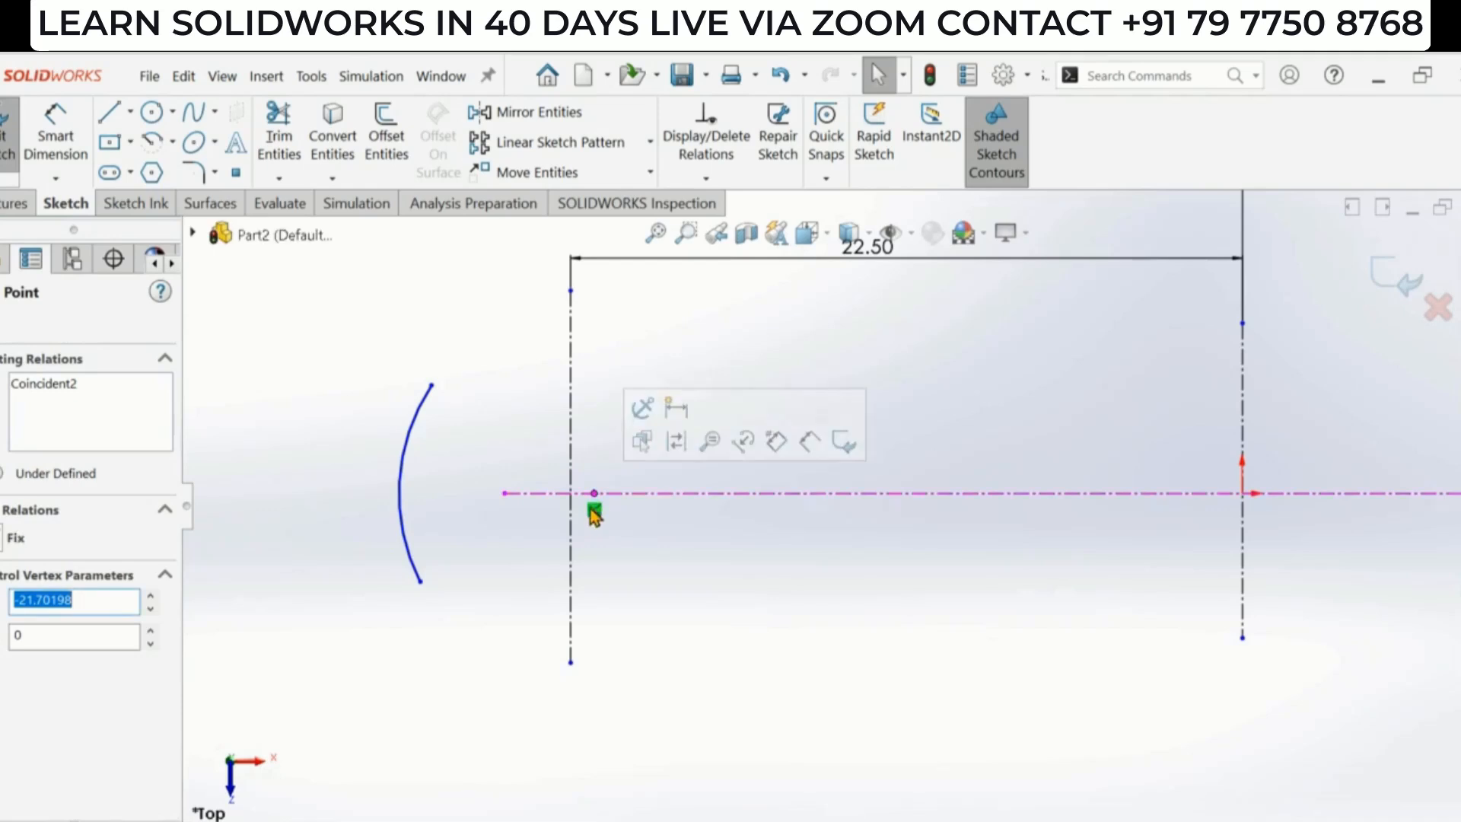
ctrl+click(572, 517)
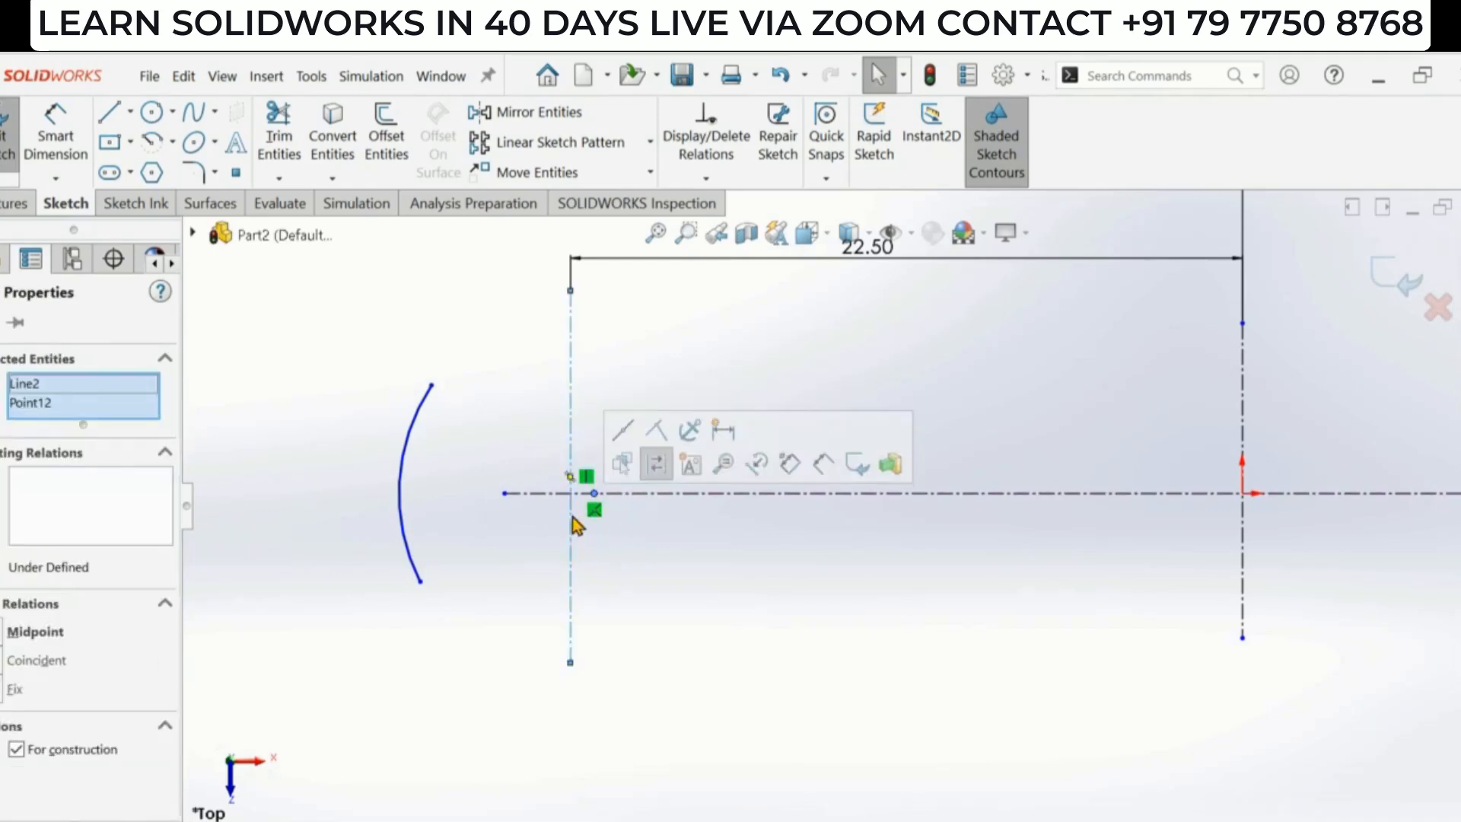
click(658, 431)
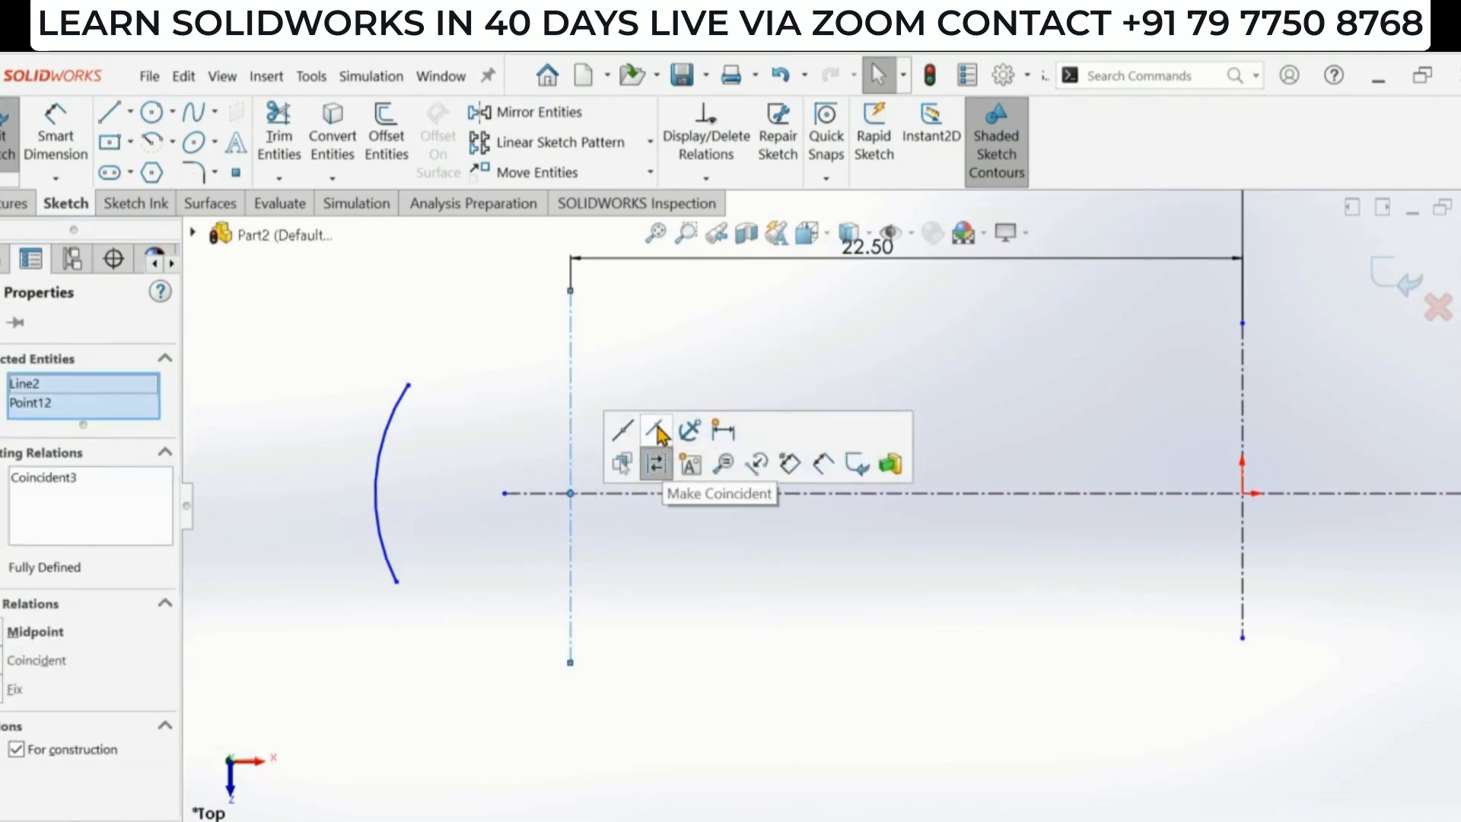
click(652, 583)
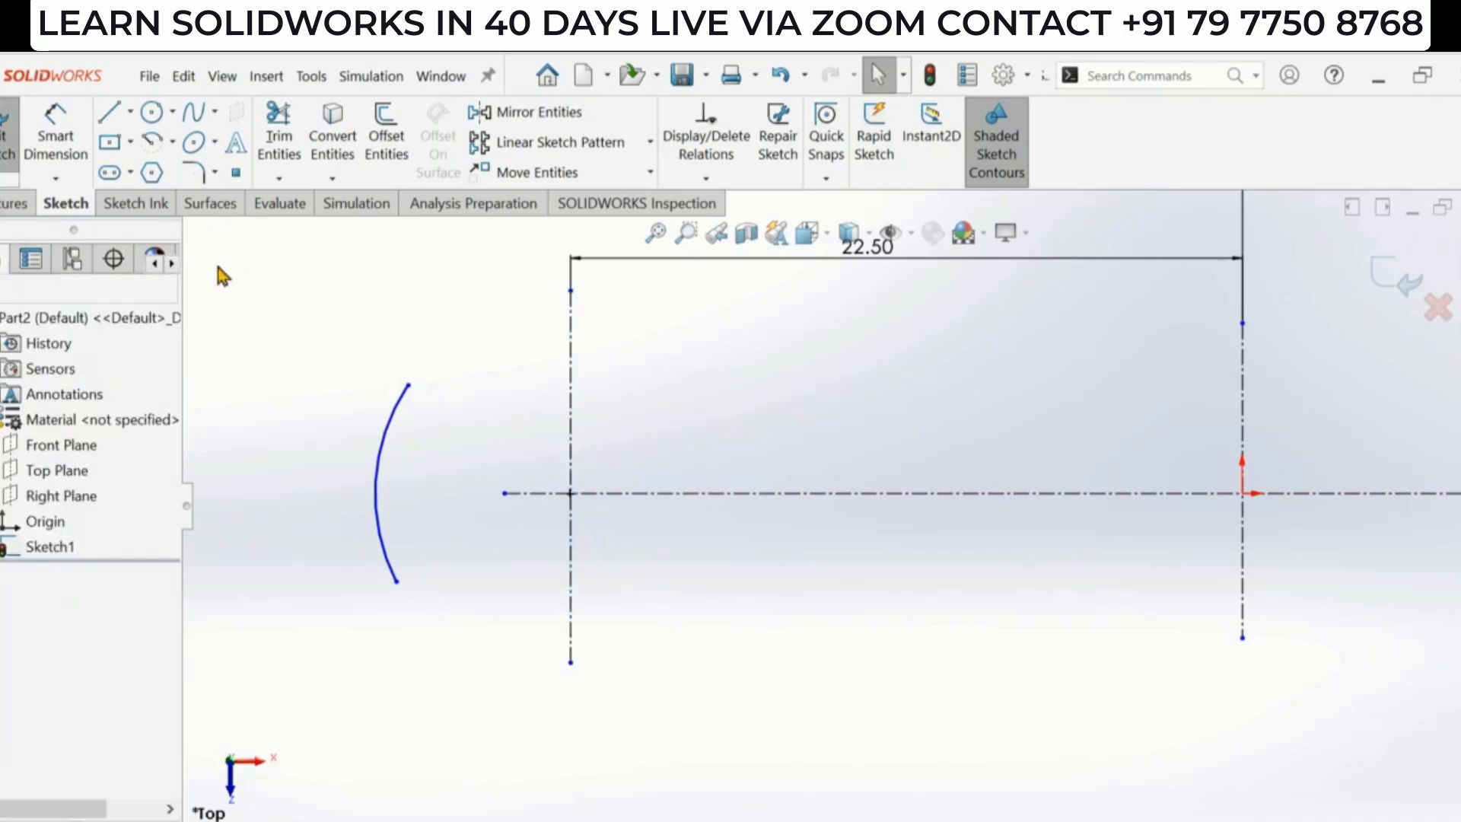
- Add a vertical relation between the arc's two endpoints
click(408, 385)
ctrl+click(396, 581)
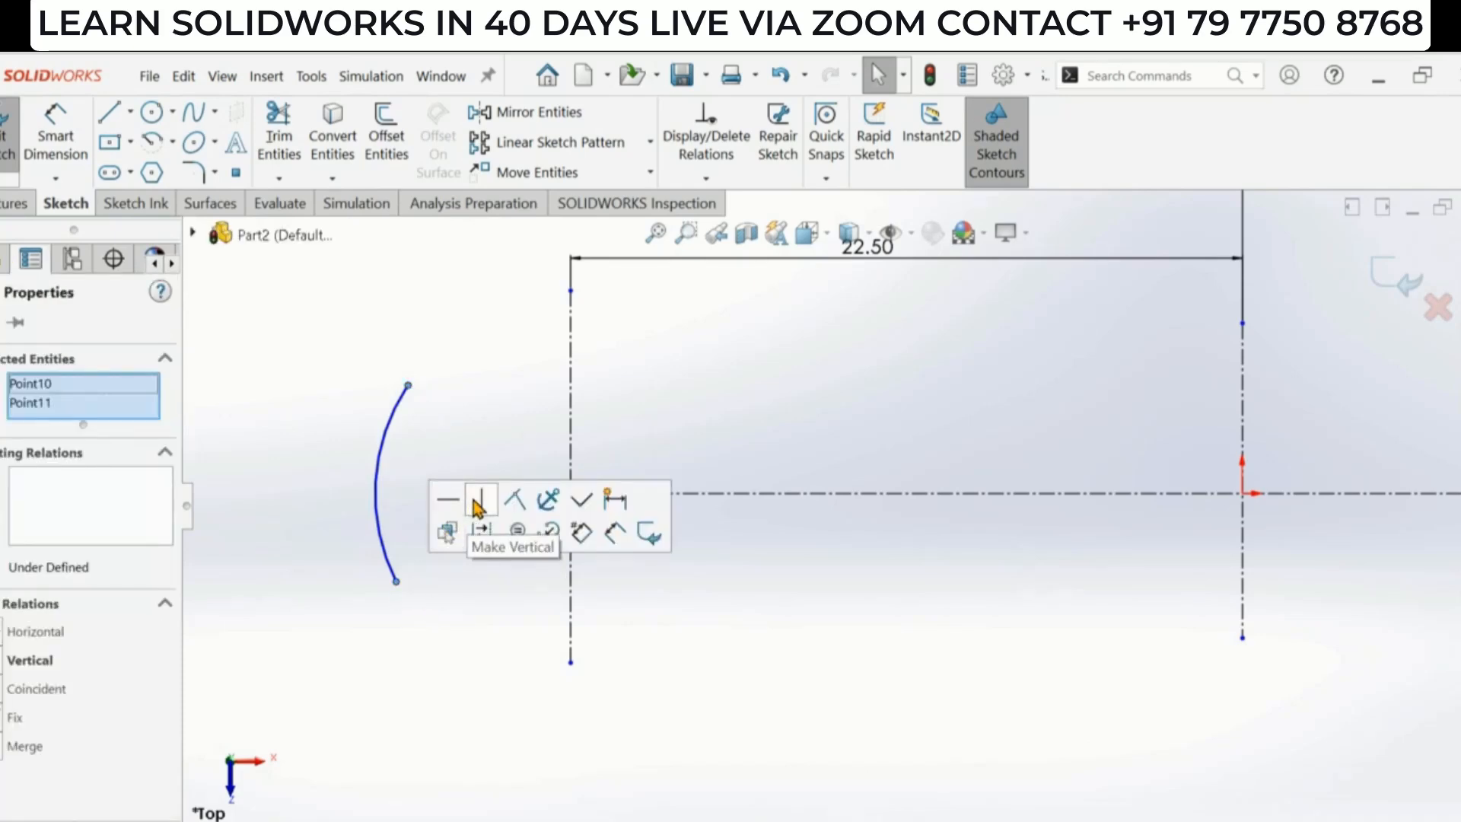
click(476, 502)
click(472, 420)
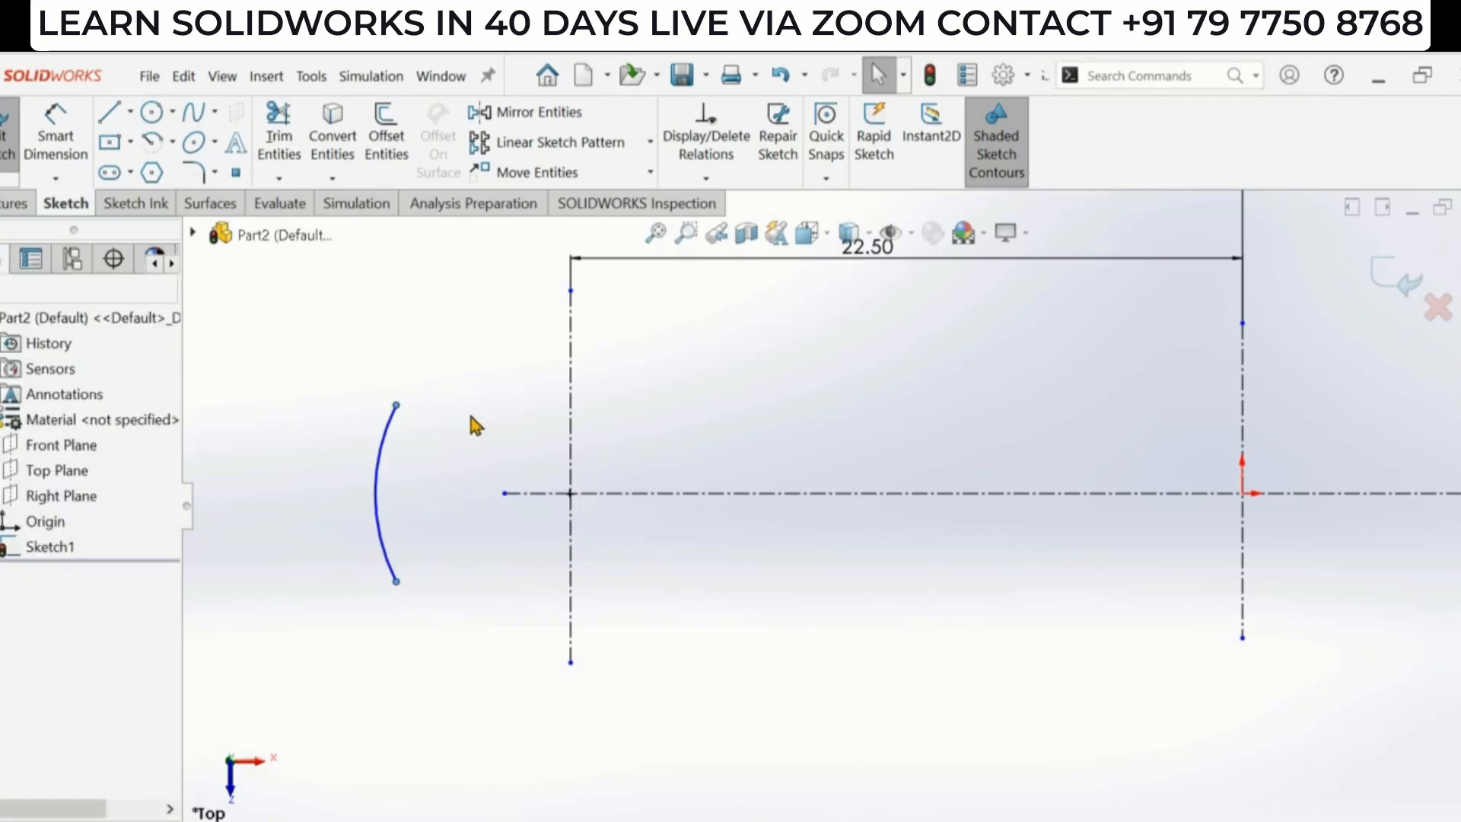
- Dimension the arc's radius as 10 mm, following the reference drawing
click(56, 141)
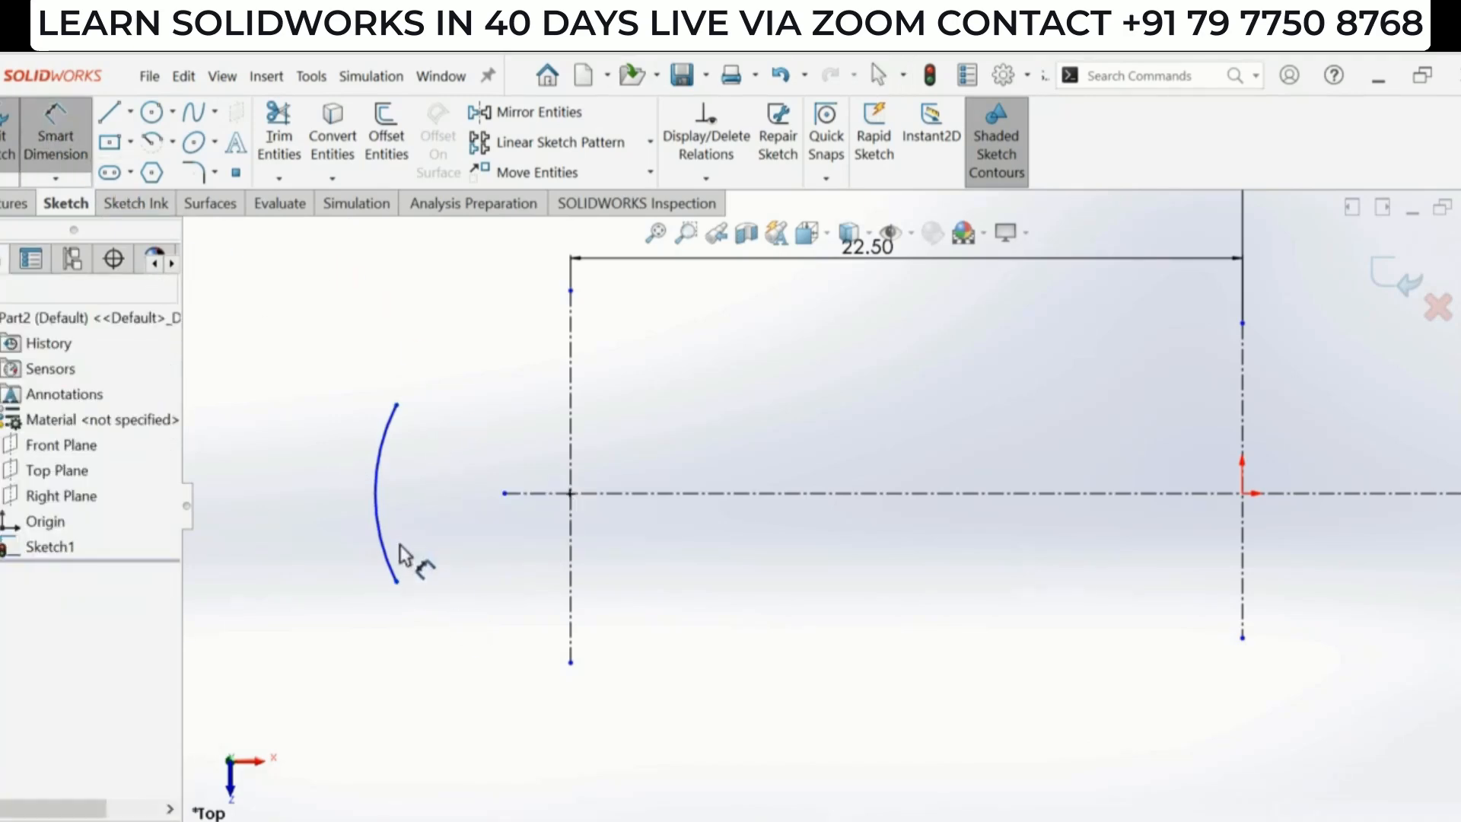
key(alt+Tab)
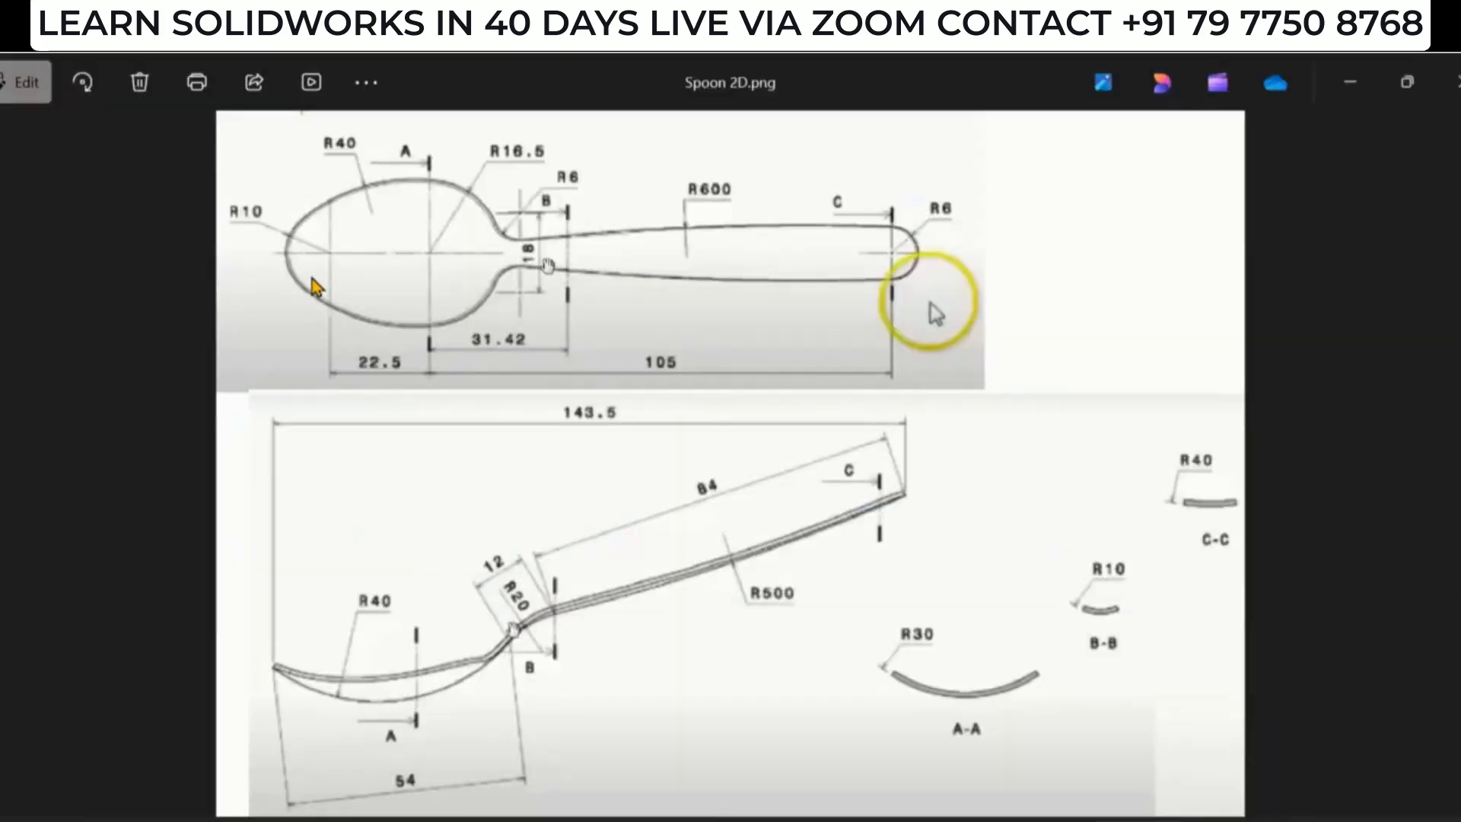
key(alt+Tab)
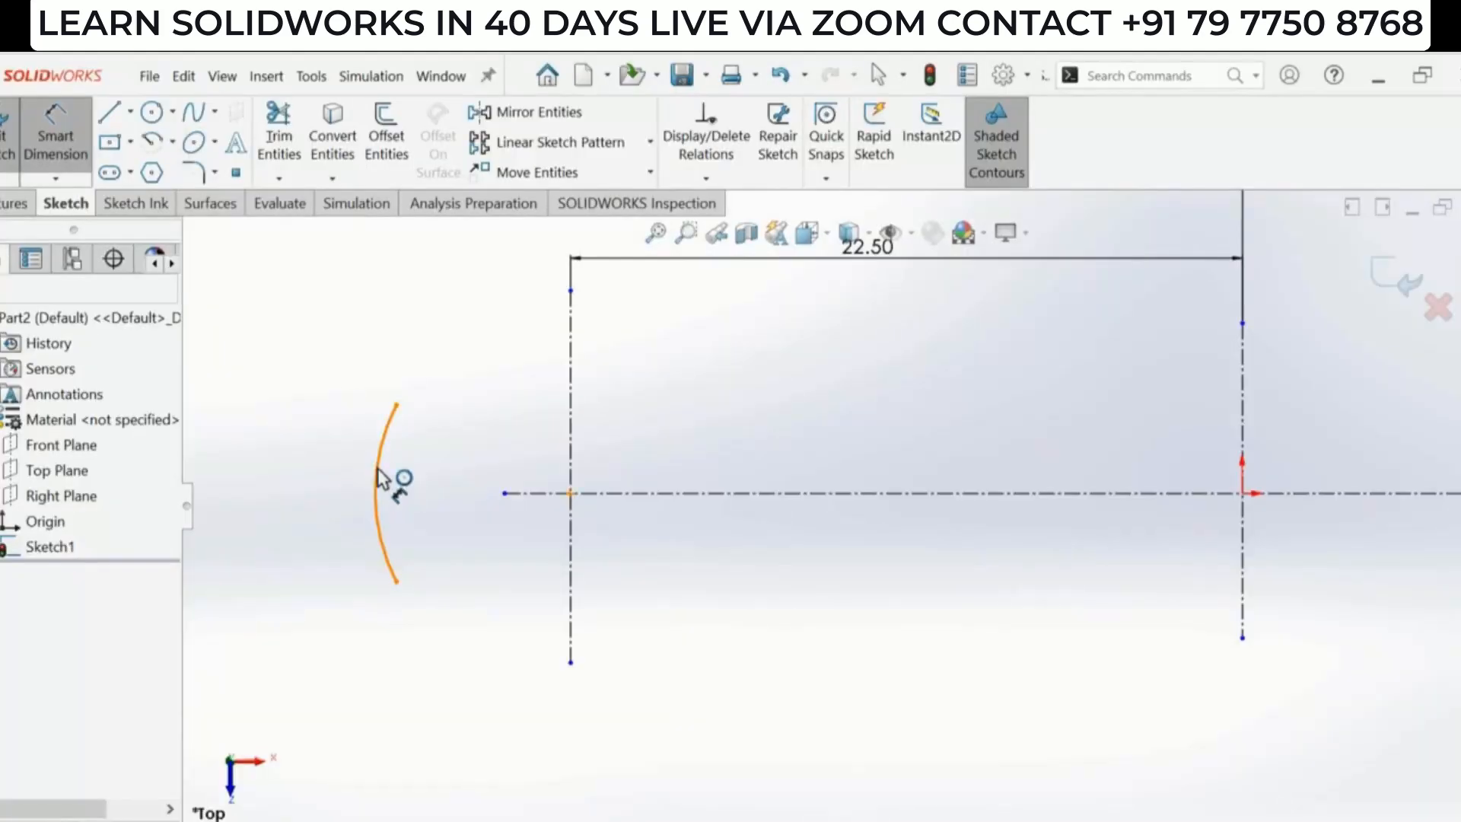
click(379, 479)
click(303, 481)
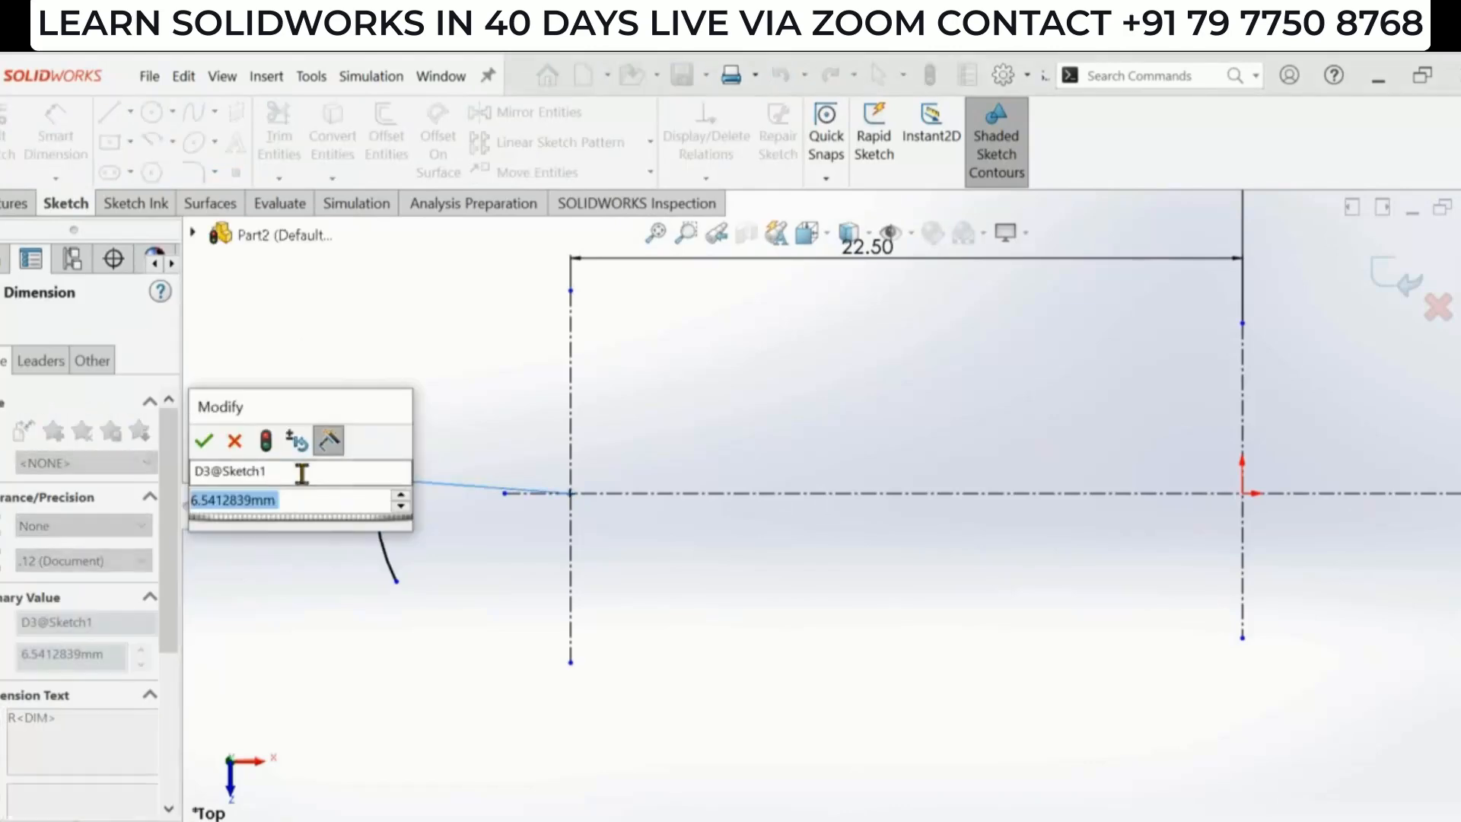
text(10)
key(Return)
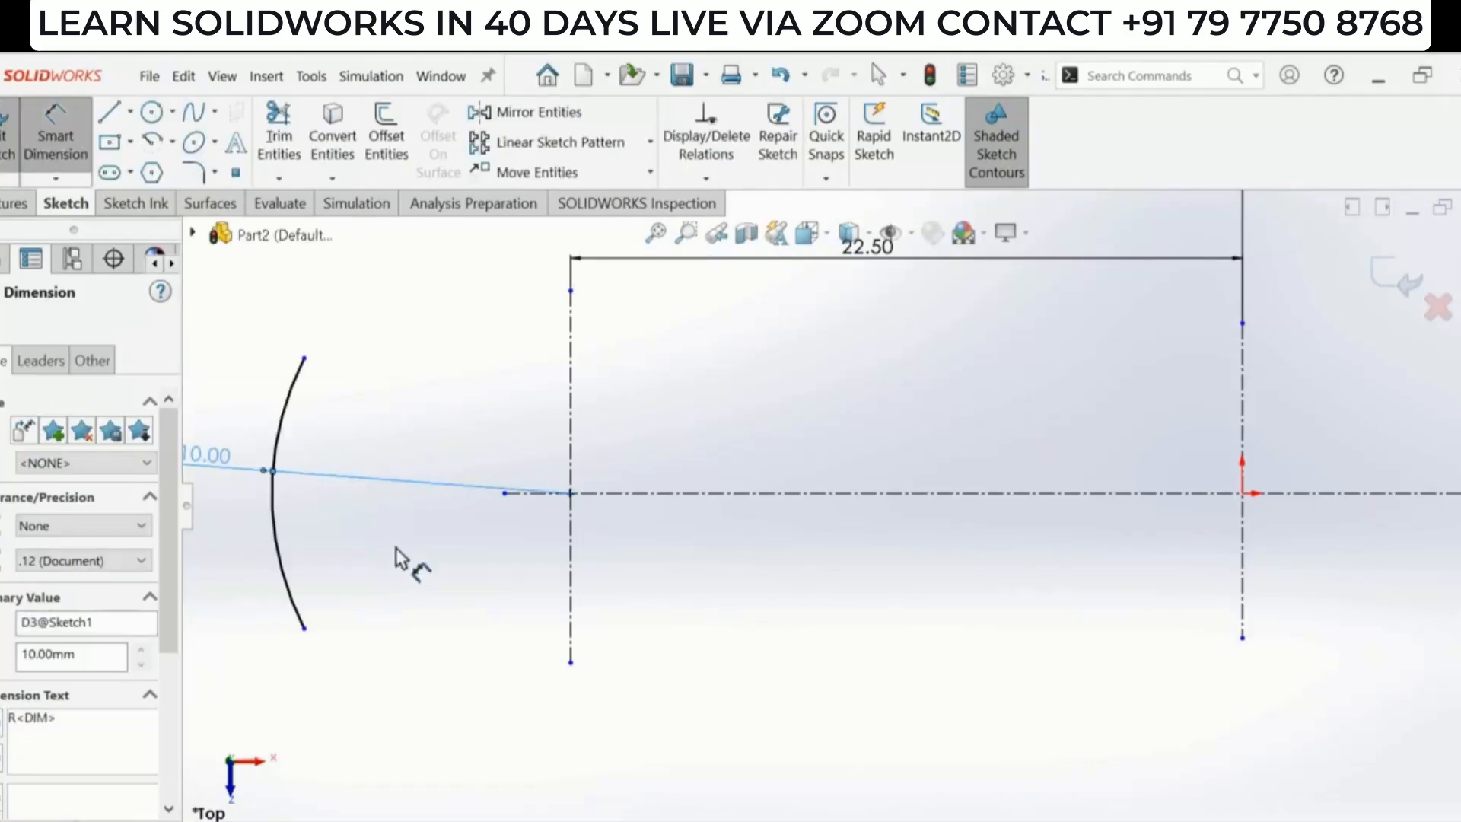
scroll(402, 549, up, 2)
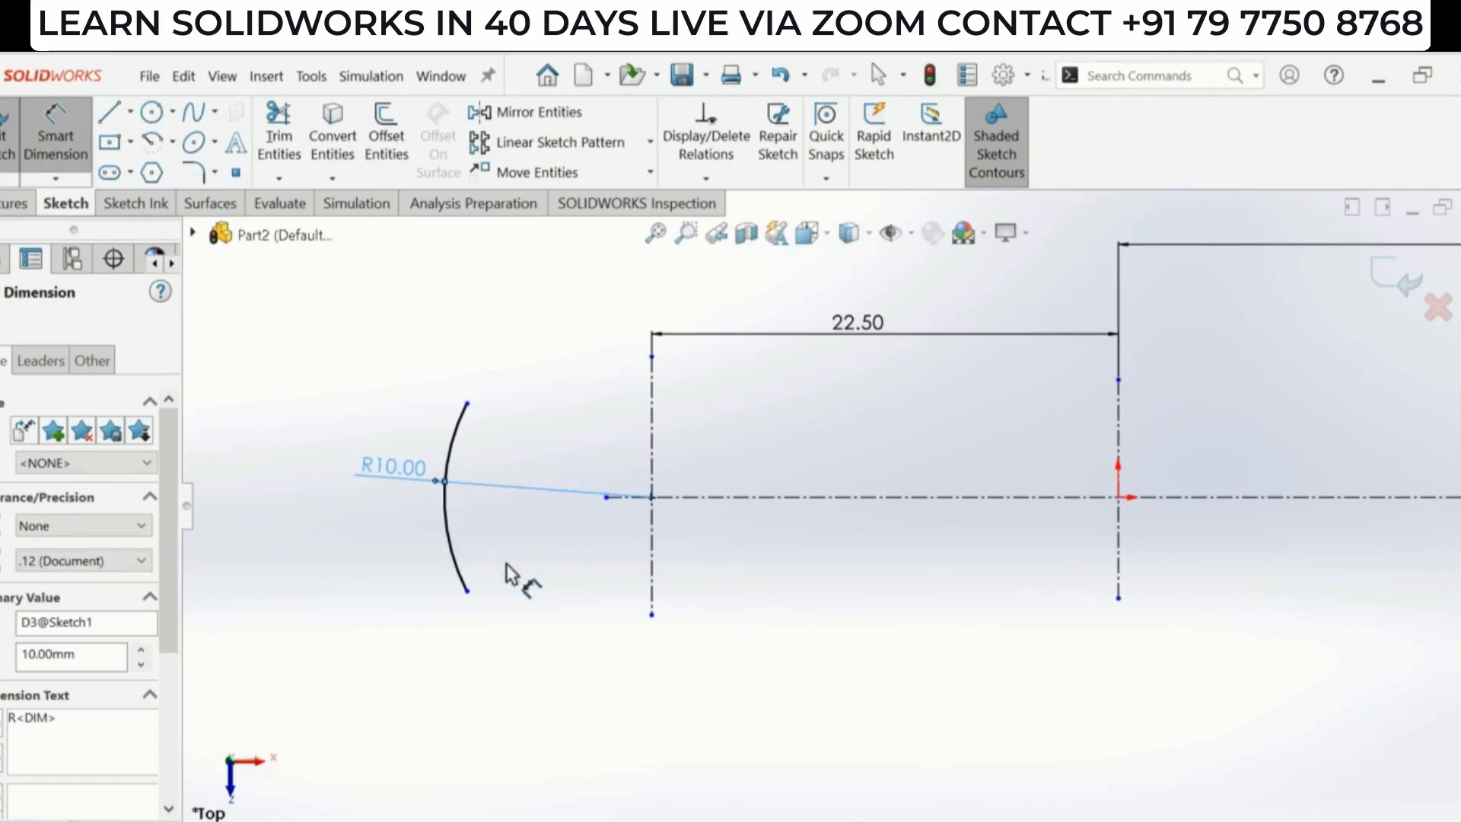
- Draw a 3-point arc from the R10 arc's upper end to a point above the left and middle vertical centerlines
key(alt+Tab)
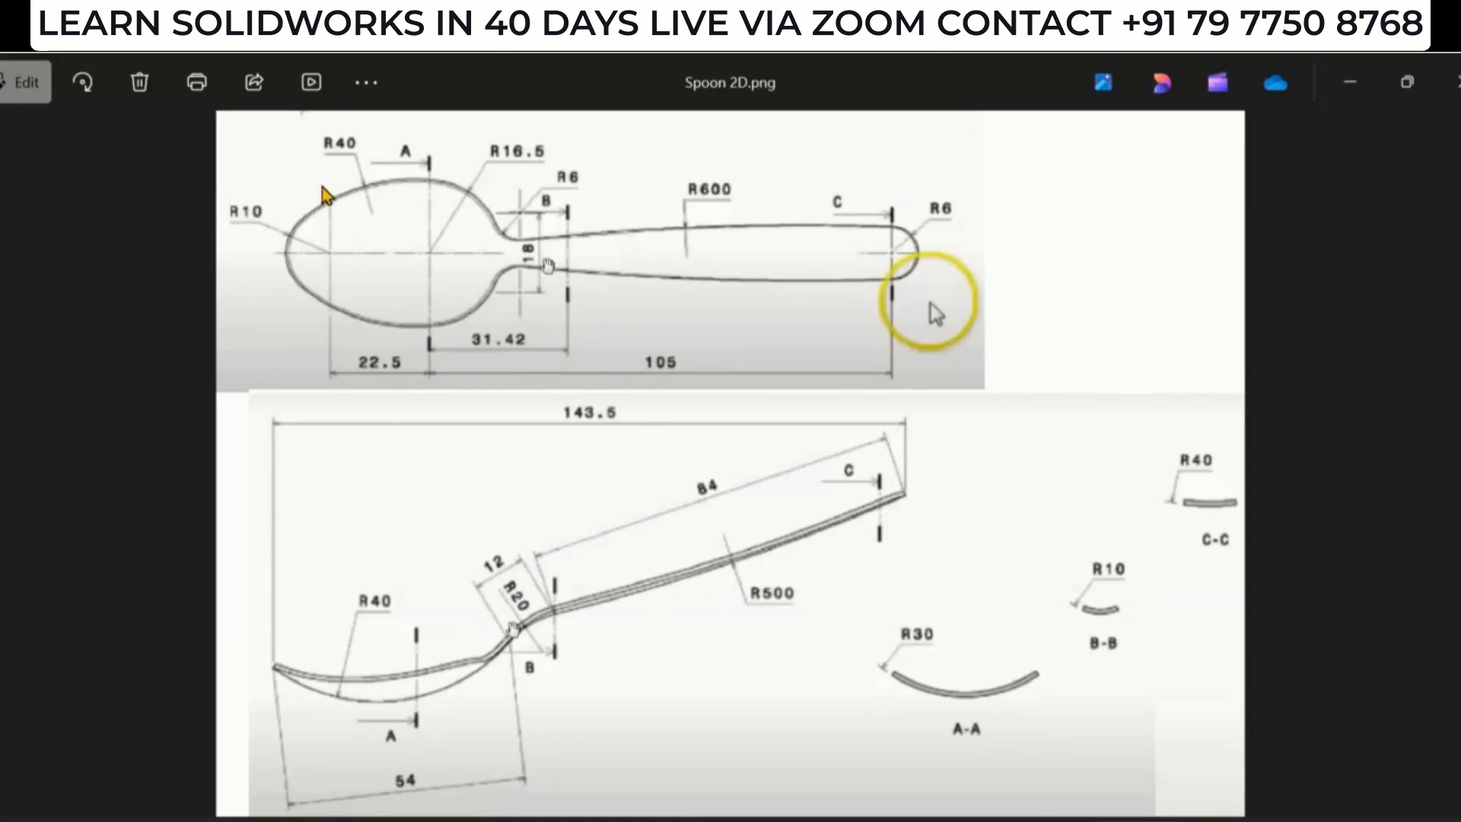
key(alt+Tab)
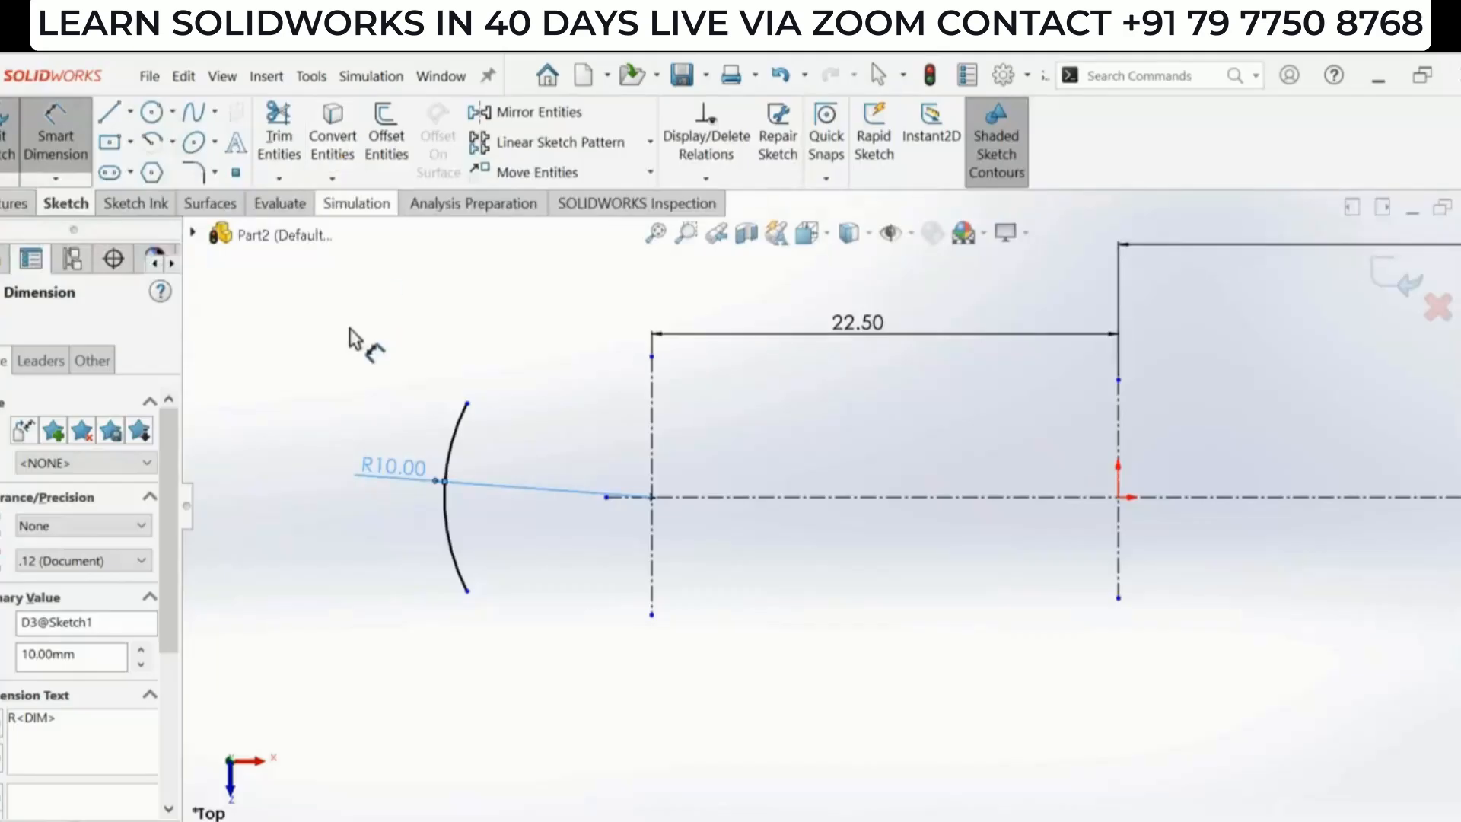
click(174, 144)
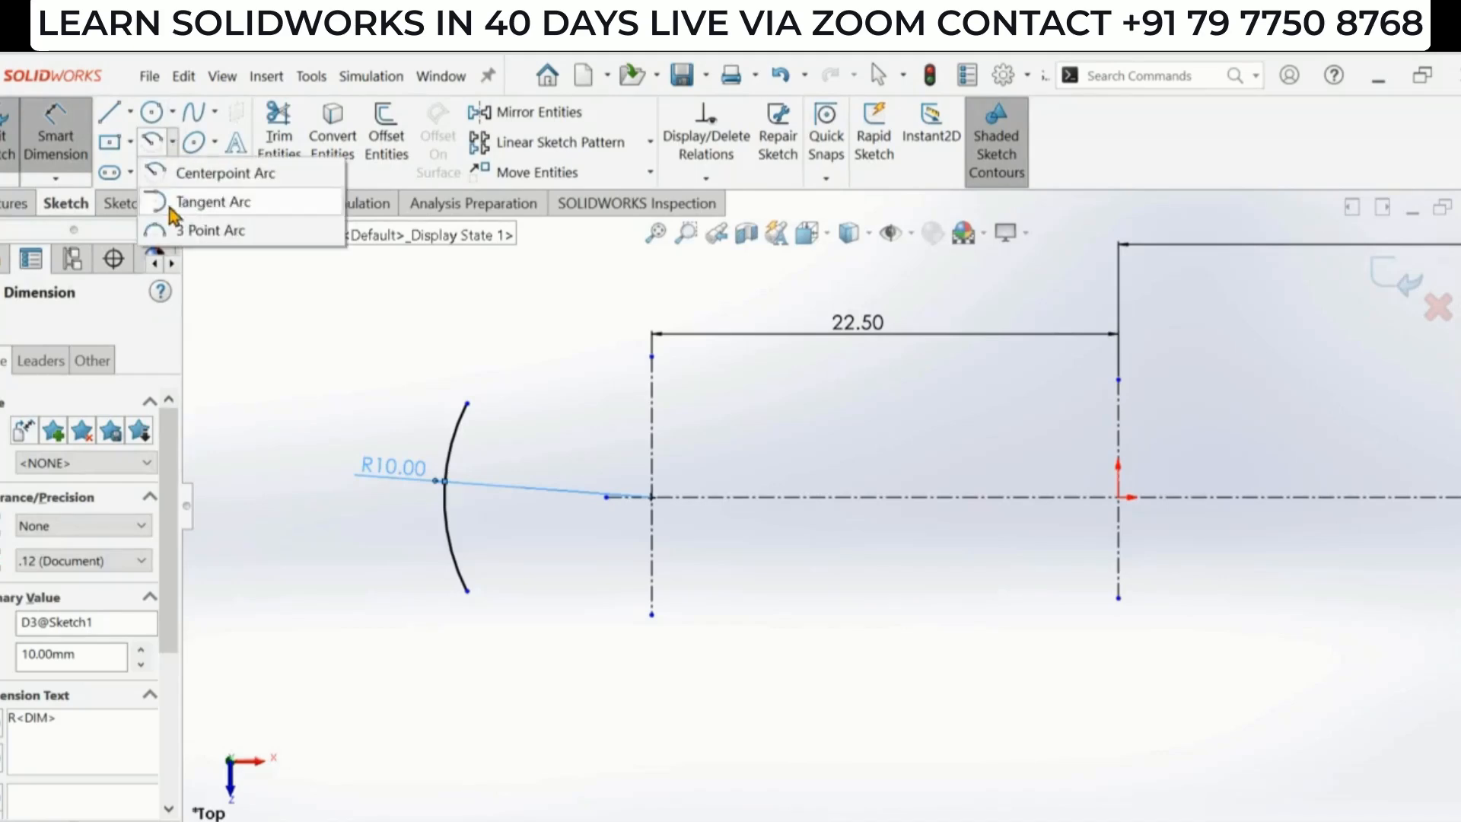
click(213, 230)
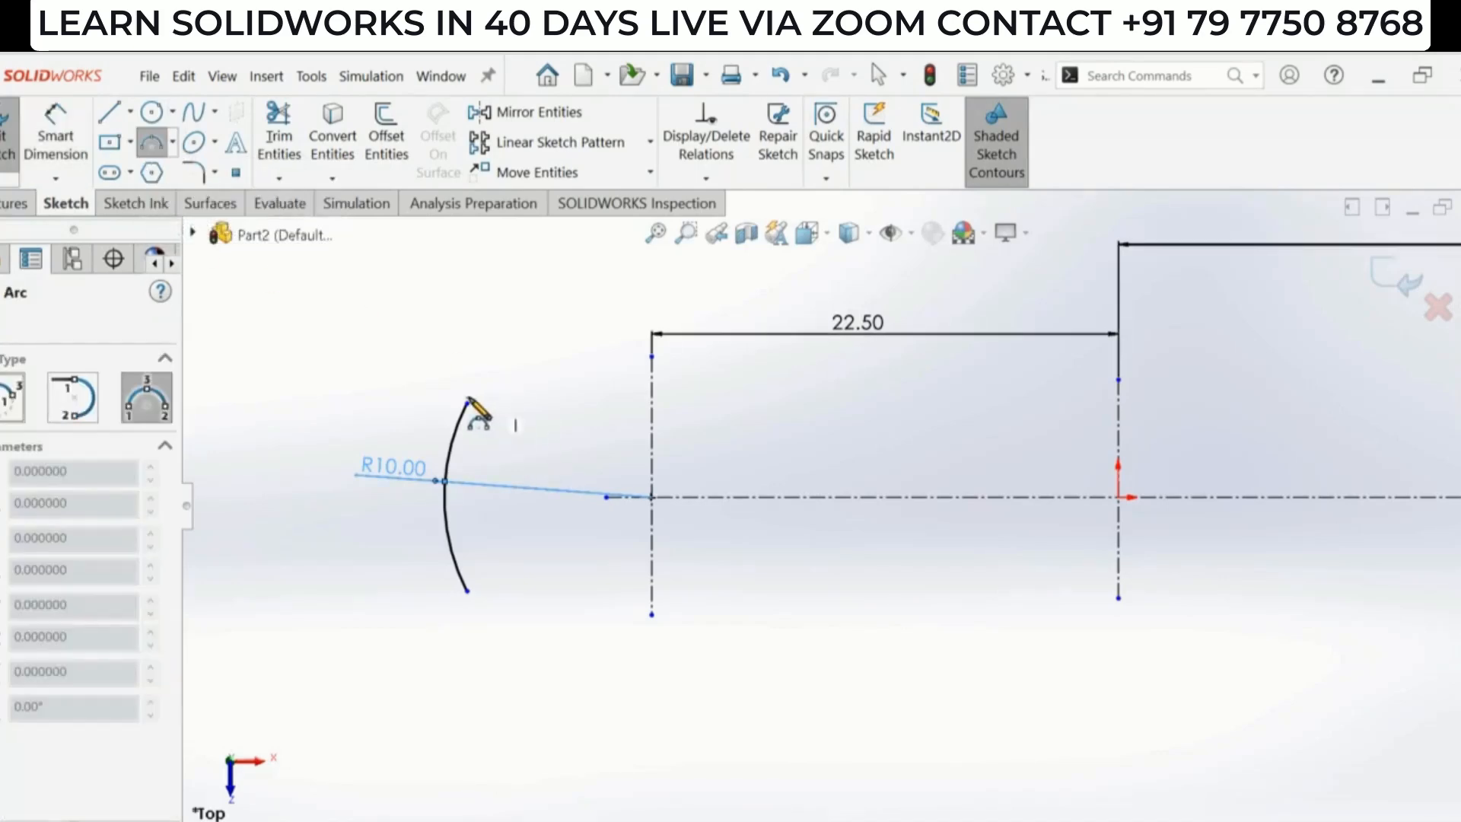
click(467, 403)
click(805, 289)
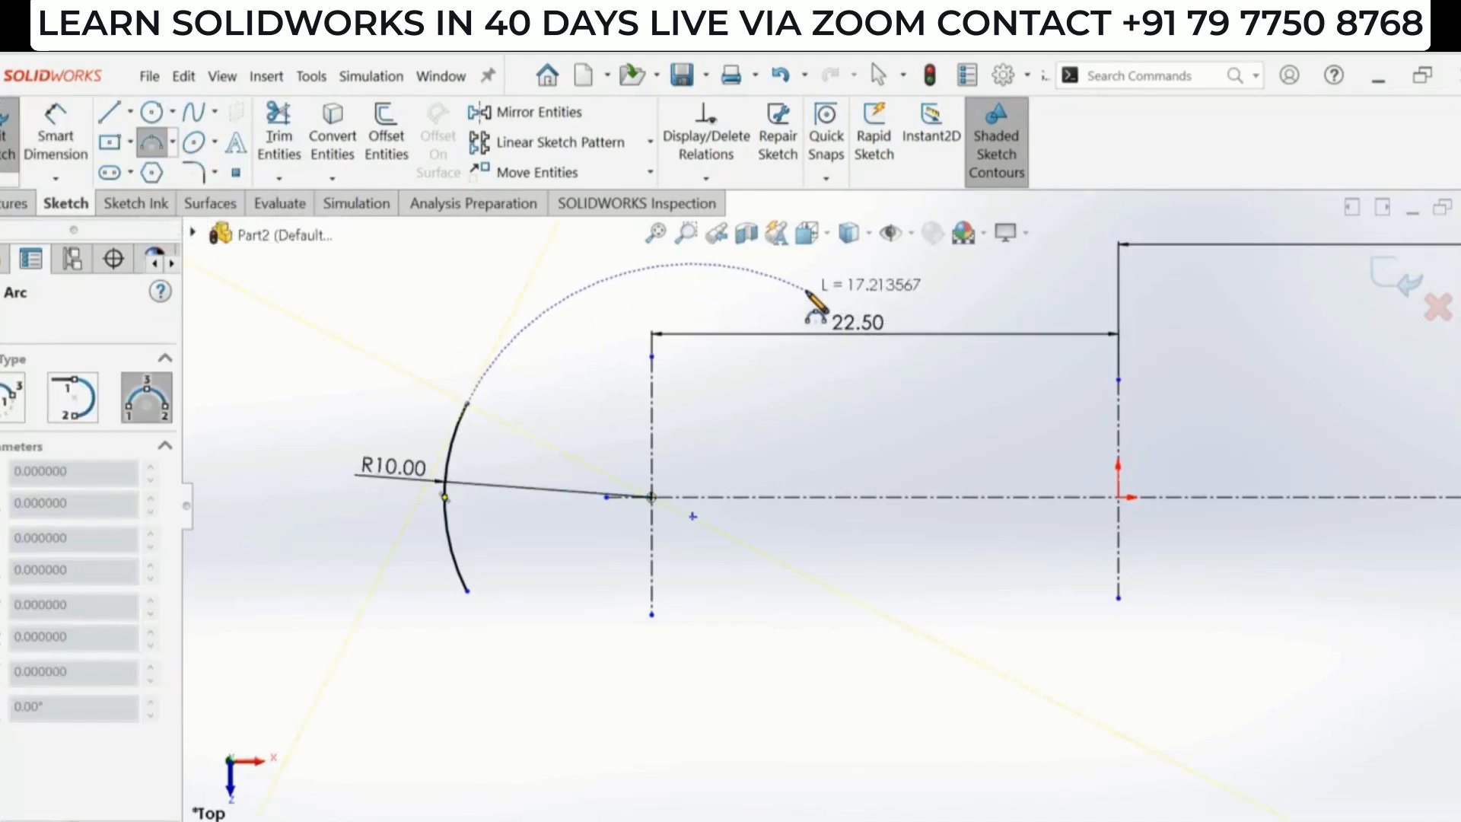
click(597, 308)
key(Escape)
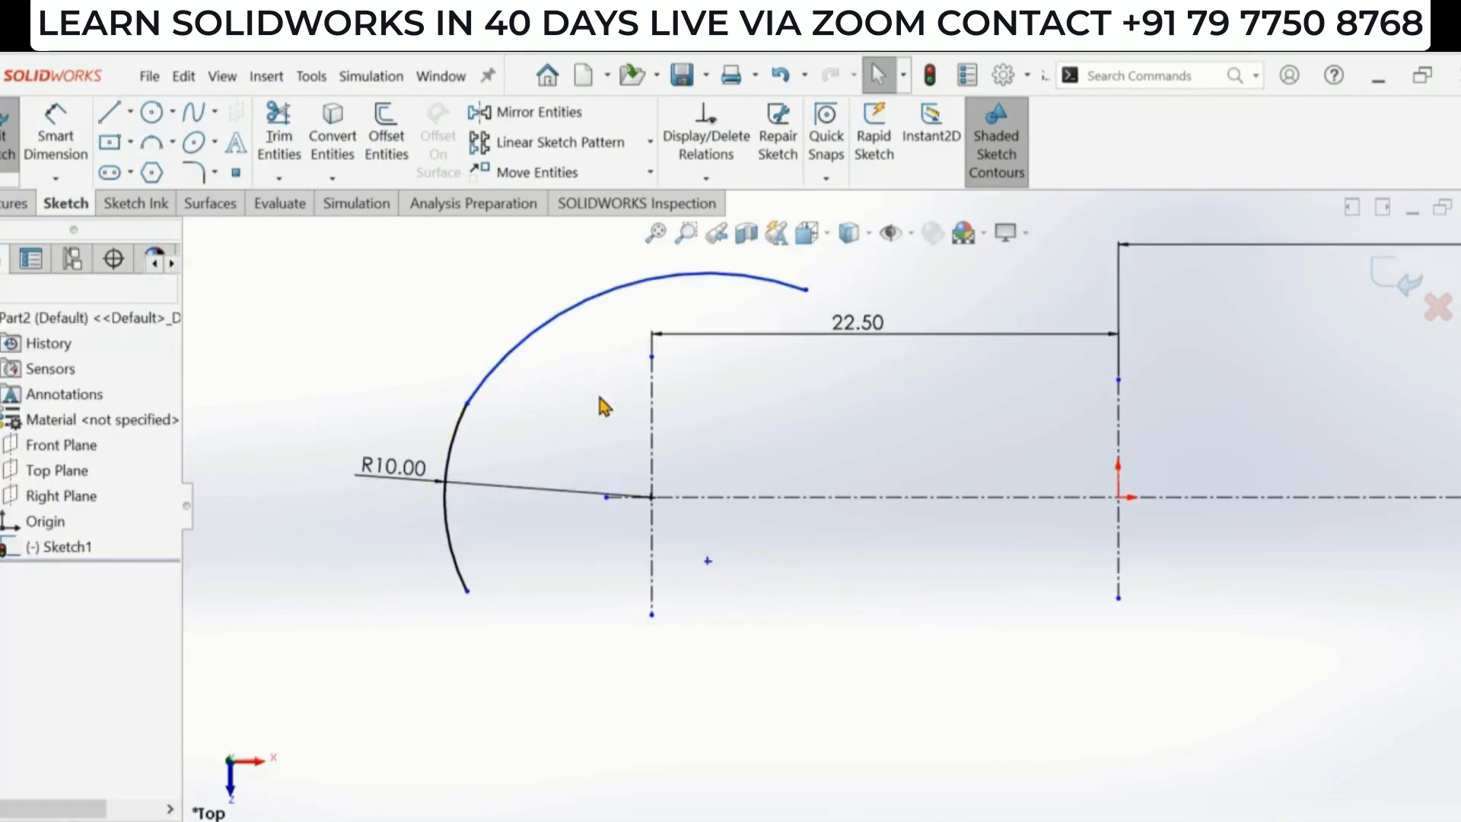
- Dimension the upper arc's radius as 40 mm
scroll(584, 395, up, 2)
click(57, 141)
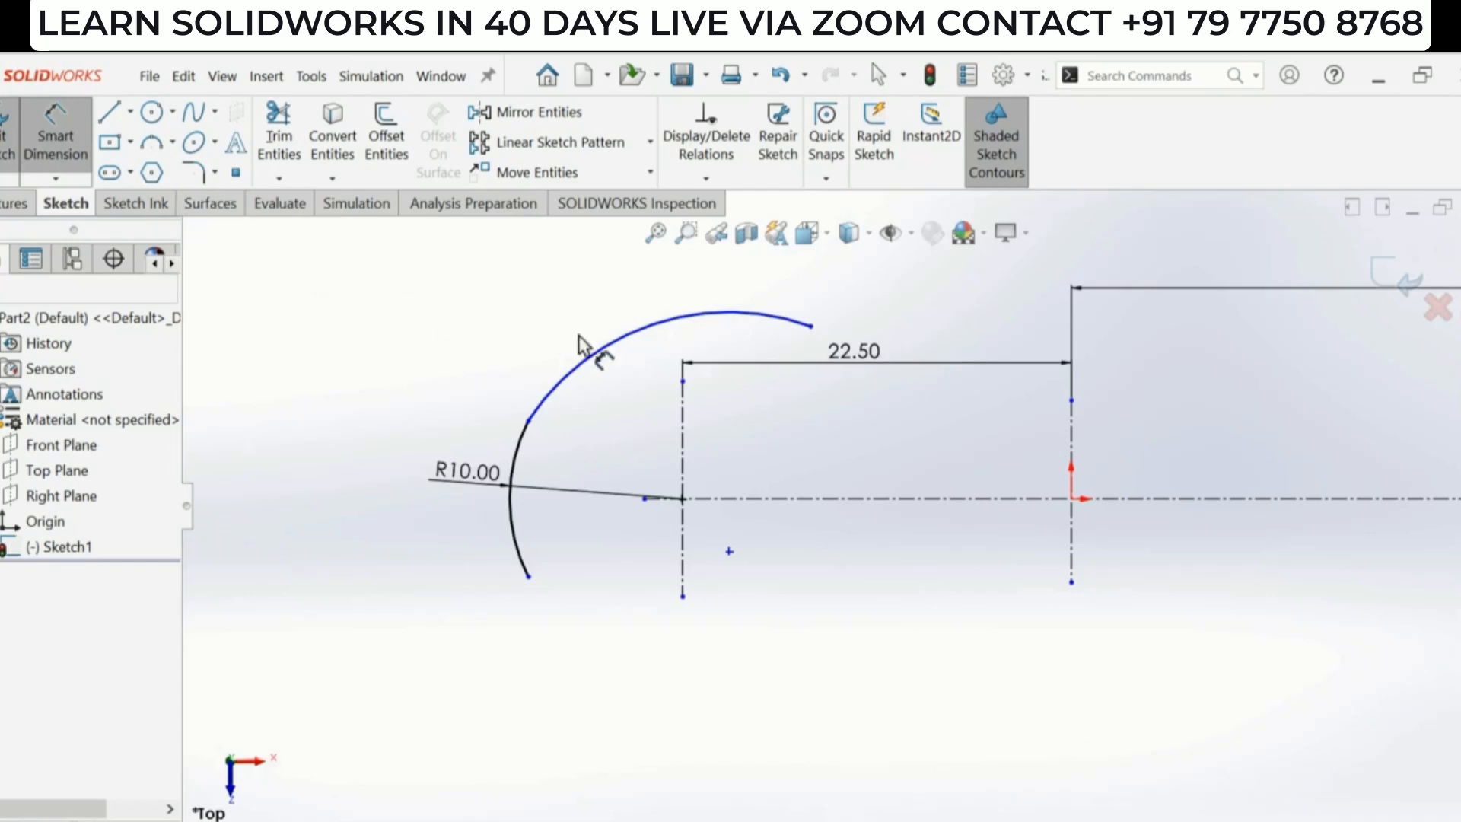
click(589, 365)
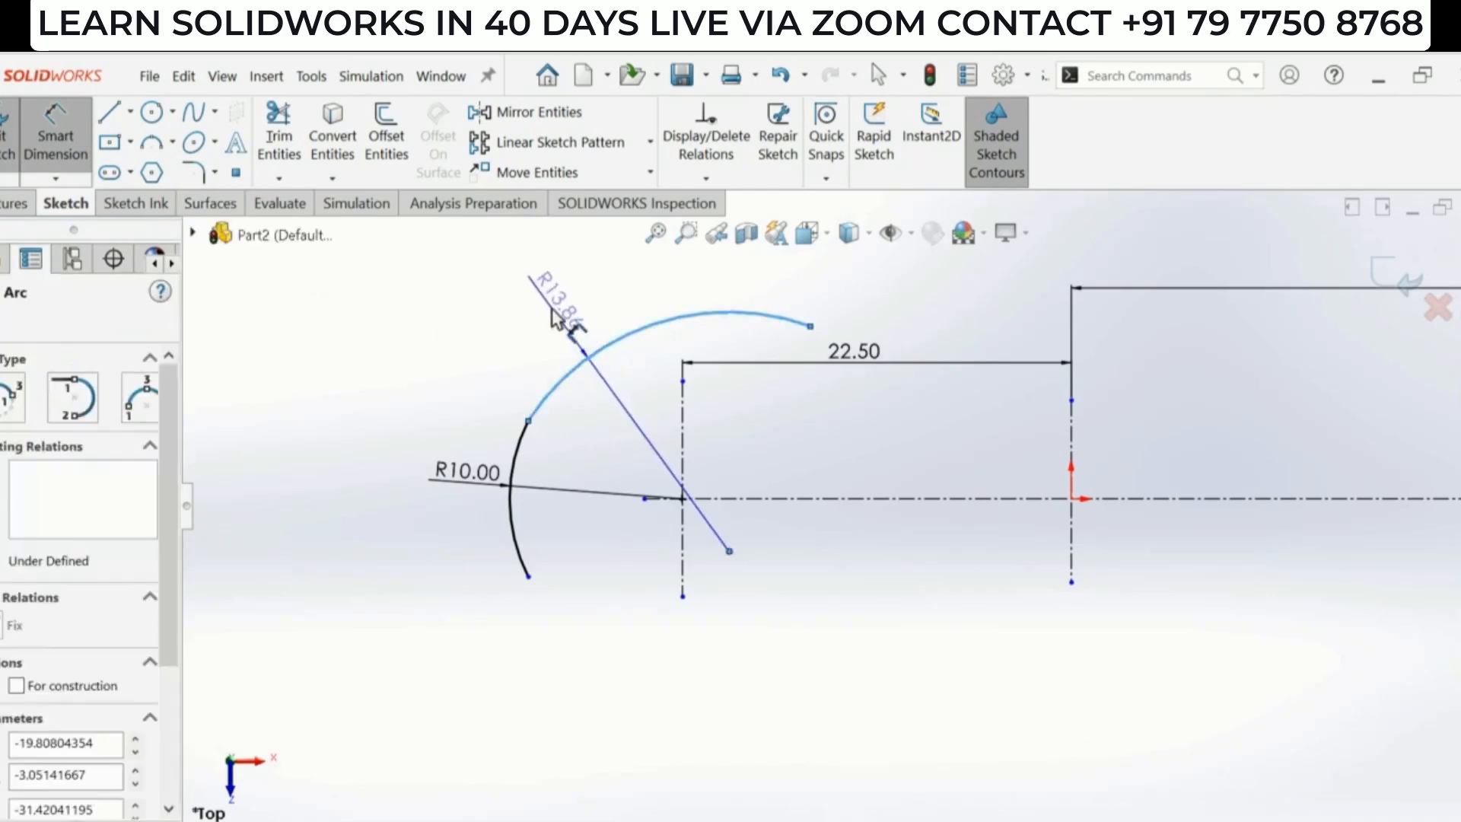
click(558, 318)
text(40)
key(Return)
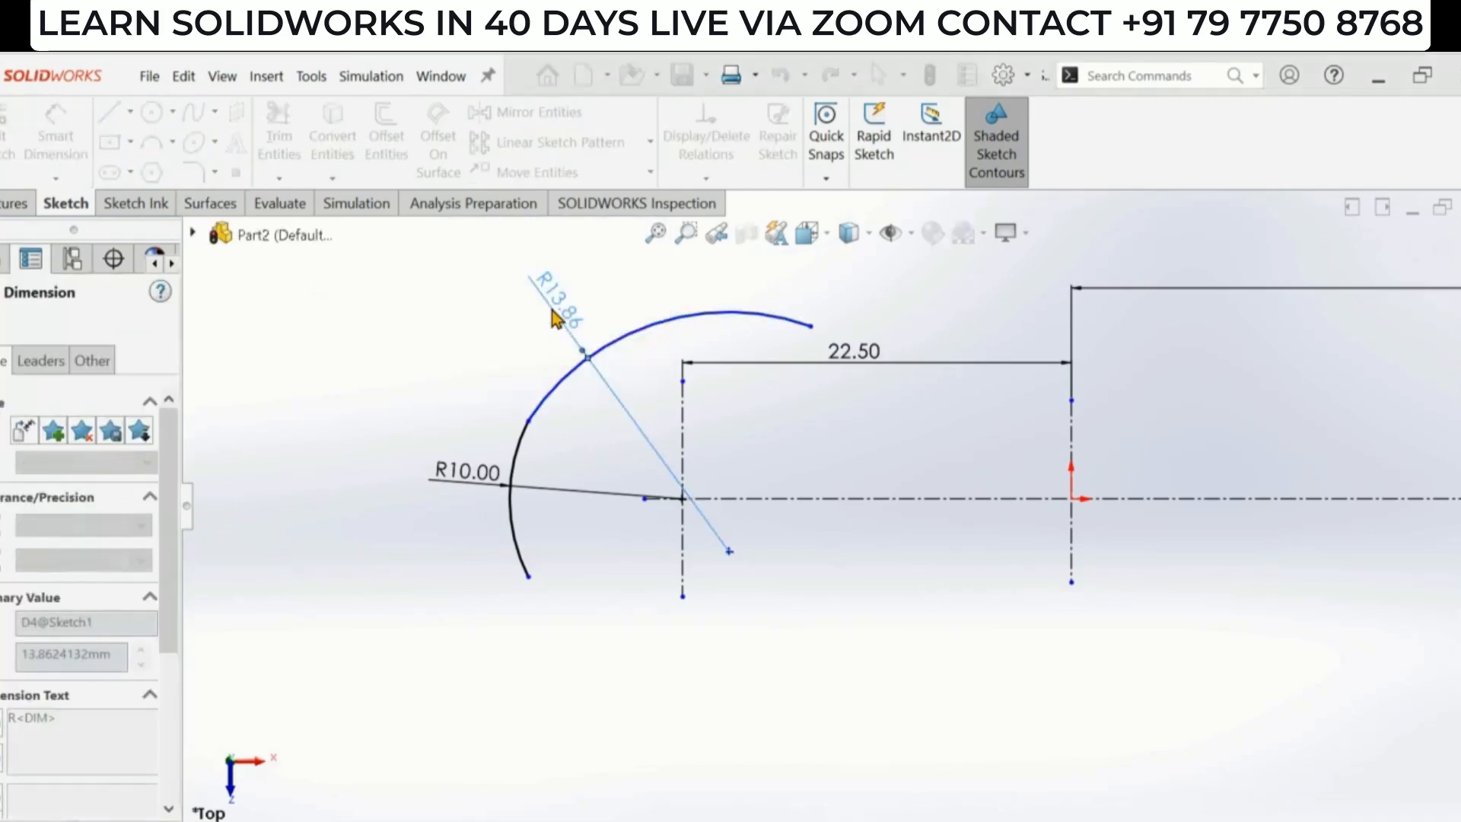
scroll(667, 431, up, 3)
scroll(1131, 326, down, 1)
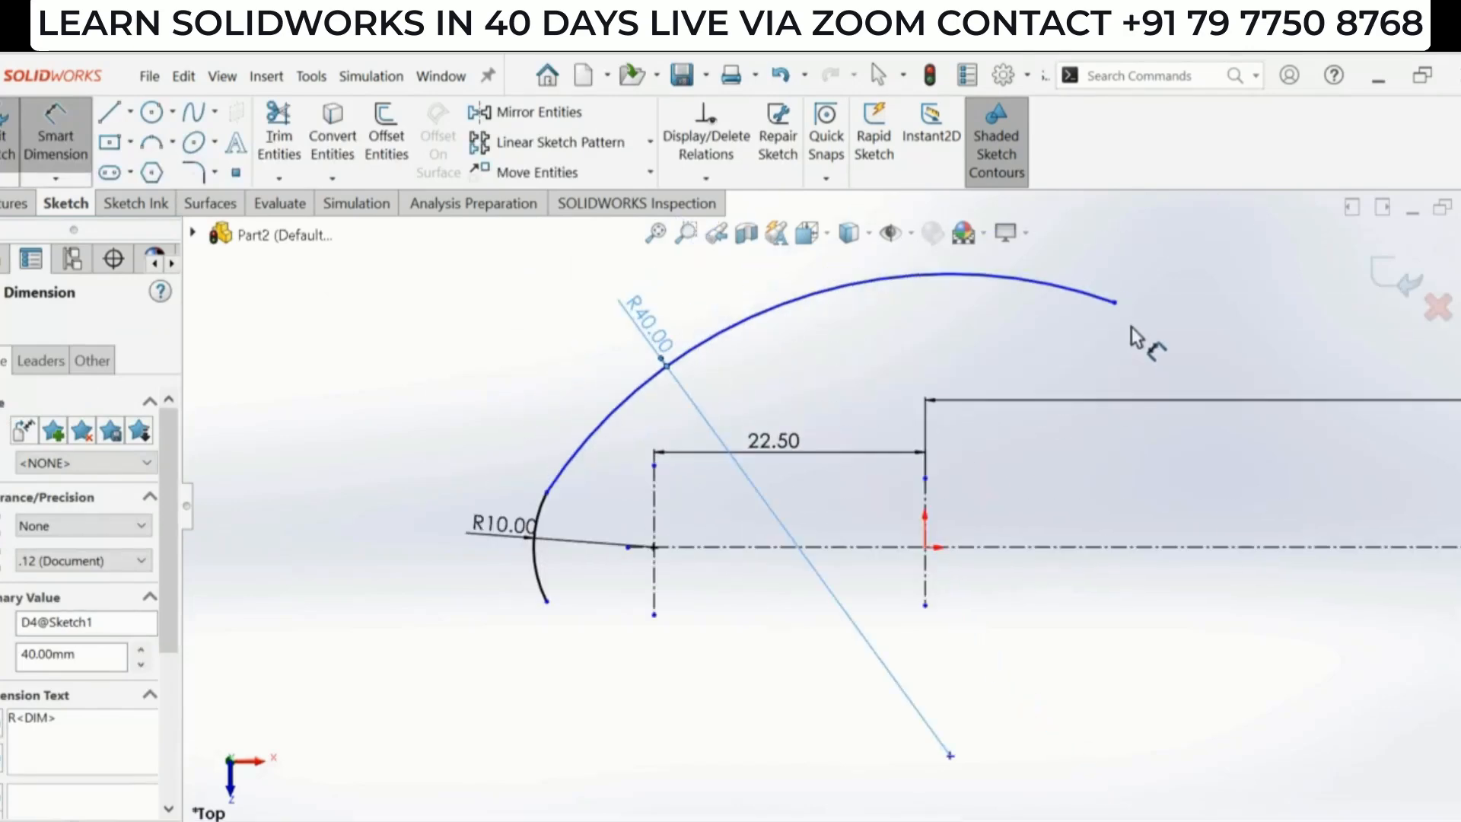
click(700, 488)
key(Escape)
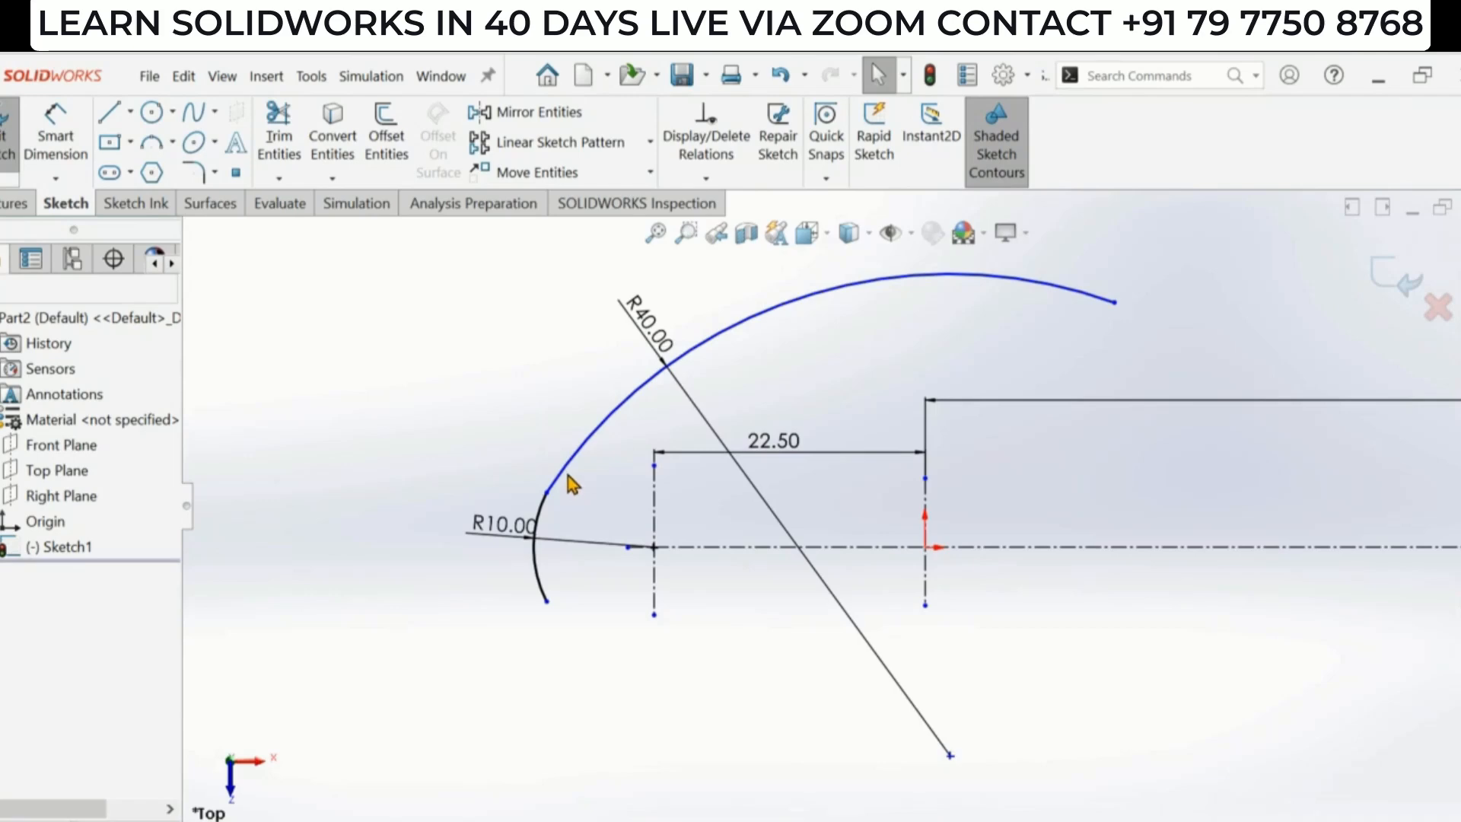
- Make the R40 arc tangent to the R10 arc
click(566, 474)
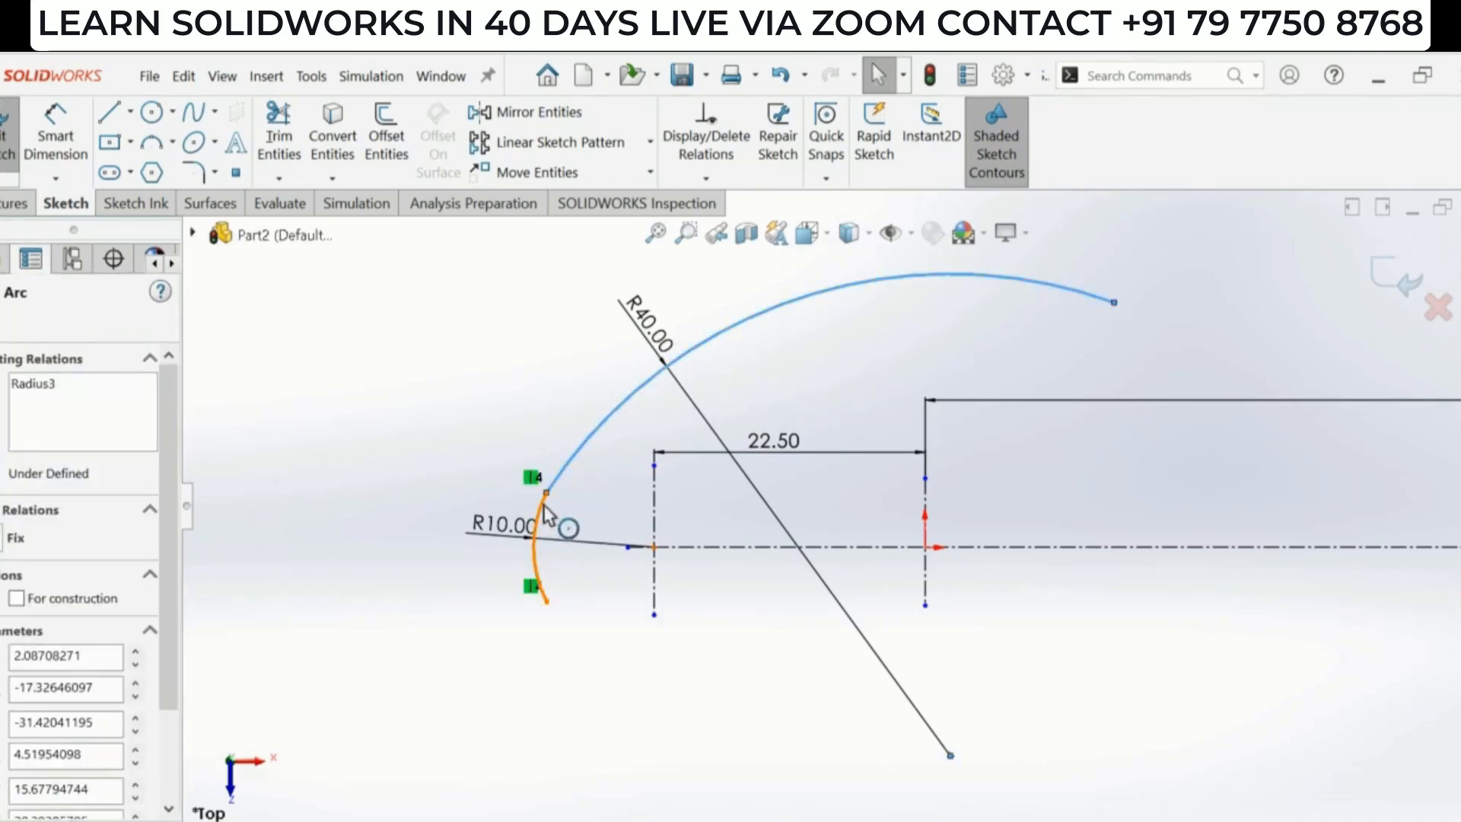
ctrl+click(543, 507)
click(627, 419)
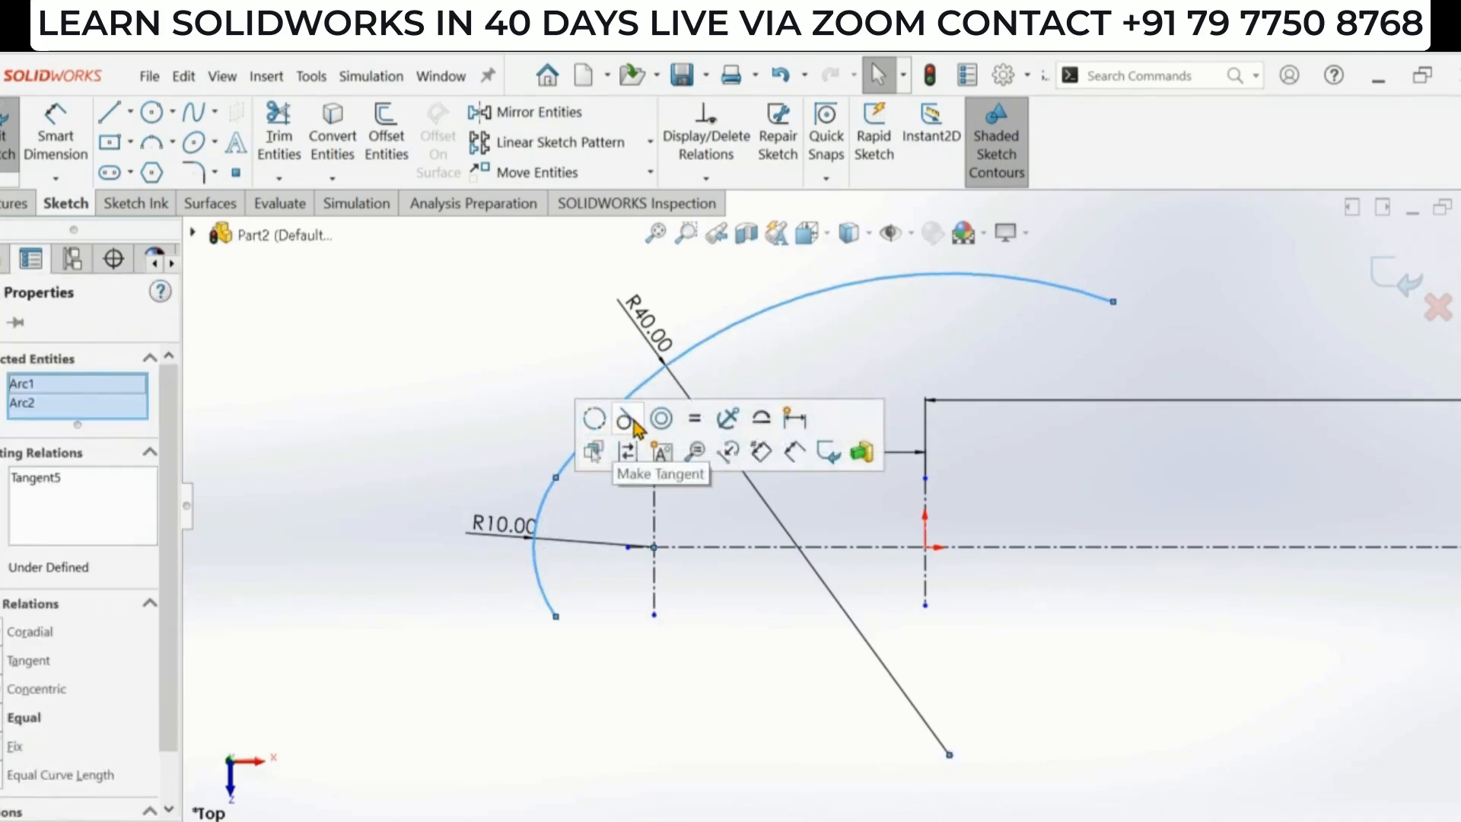
click(506, 389)
scroll(628, 544, up, 3)
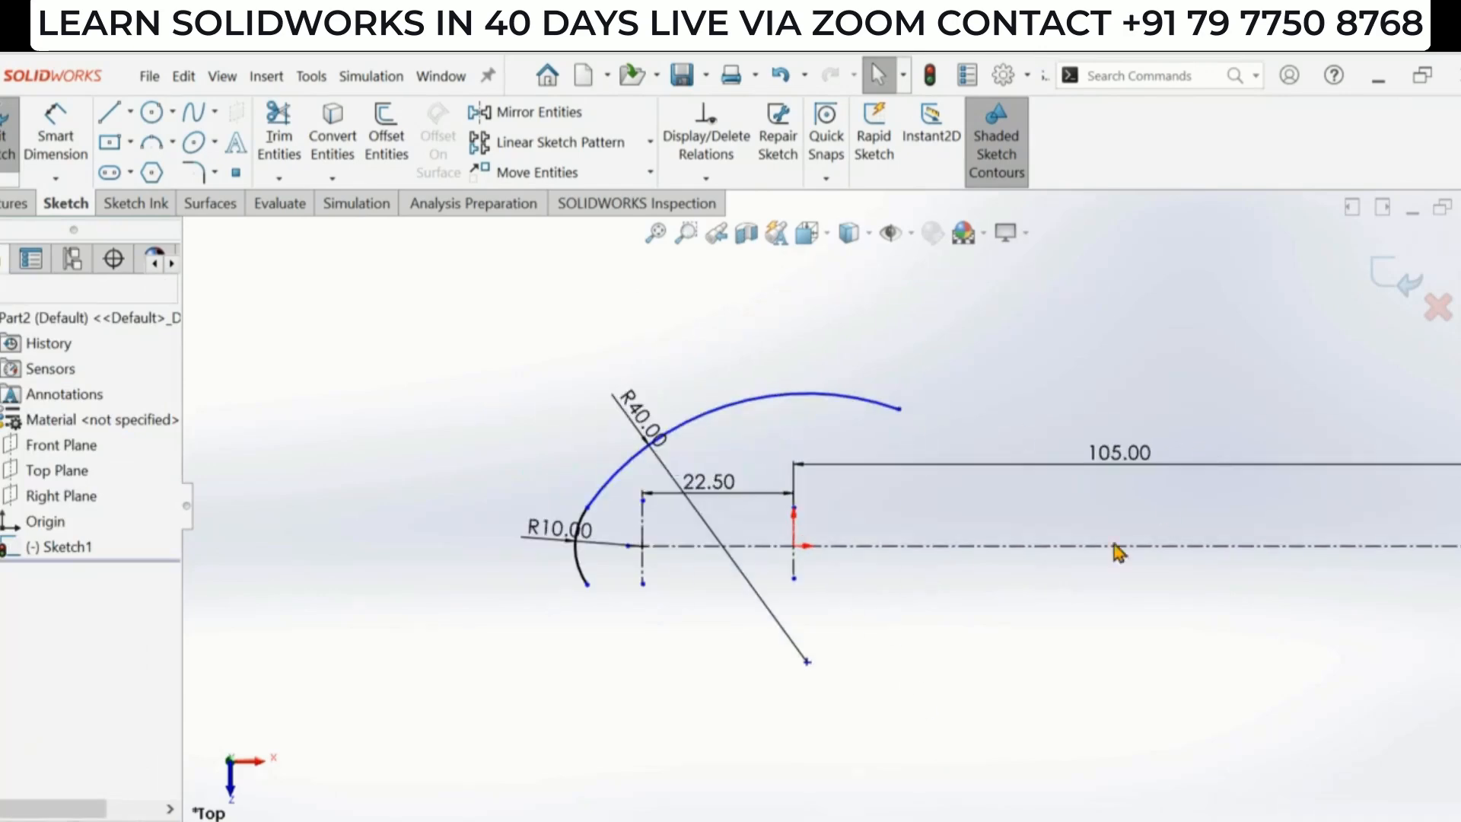
- Check the reference drawing, then draw a centerpoint arc about 26 mm in radius centred where the middle vertical centerline meets the horizontal centerline
key(alt+Tab)
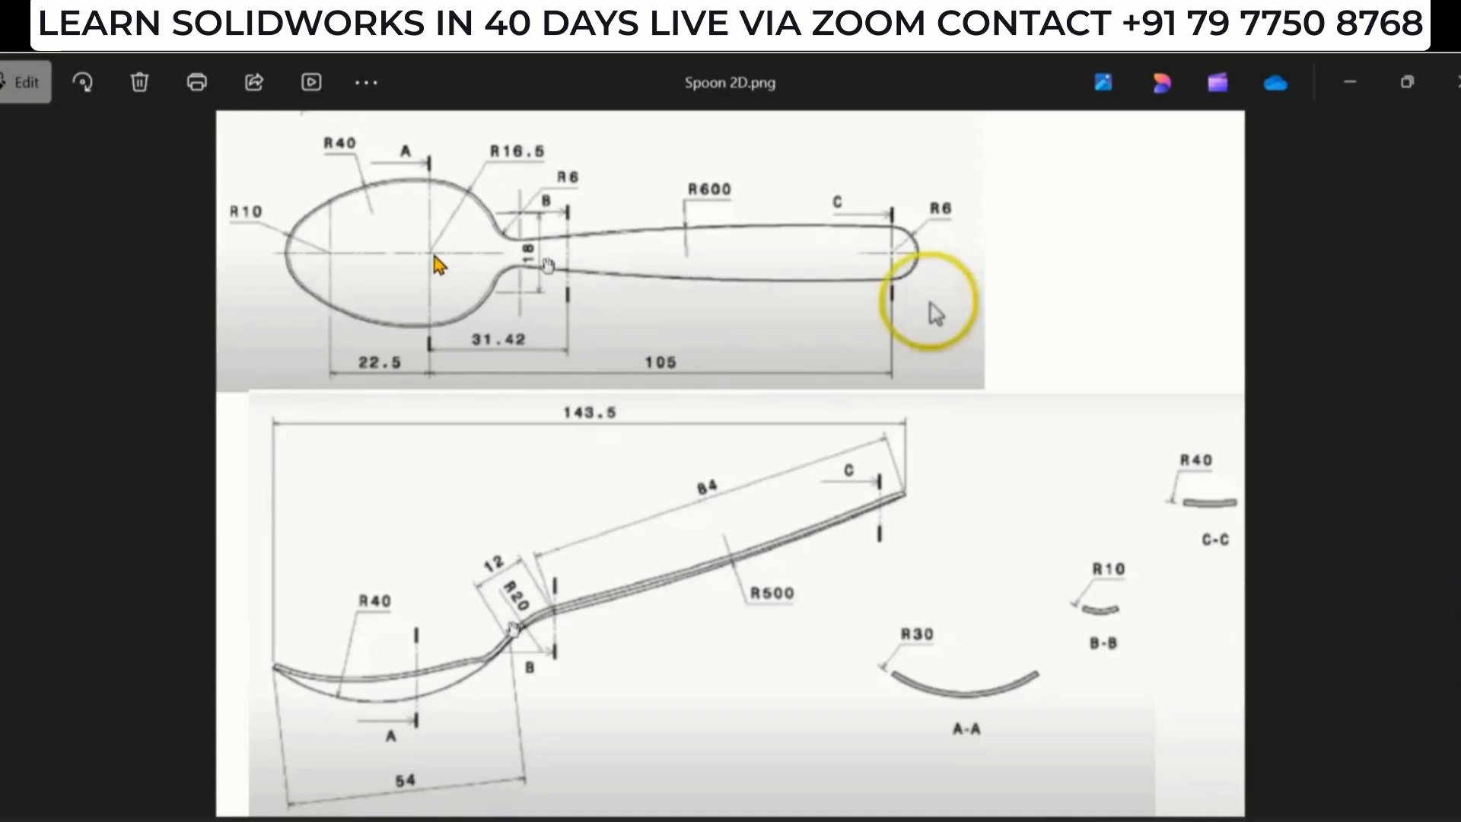
key(alt+Tab)
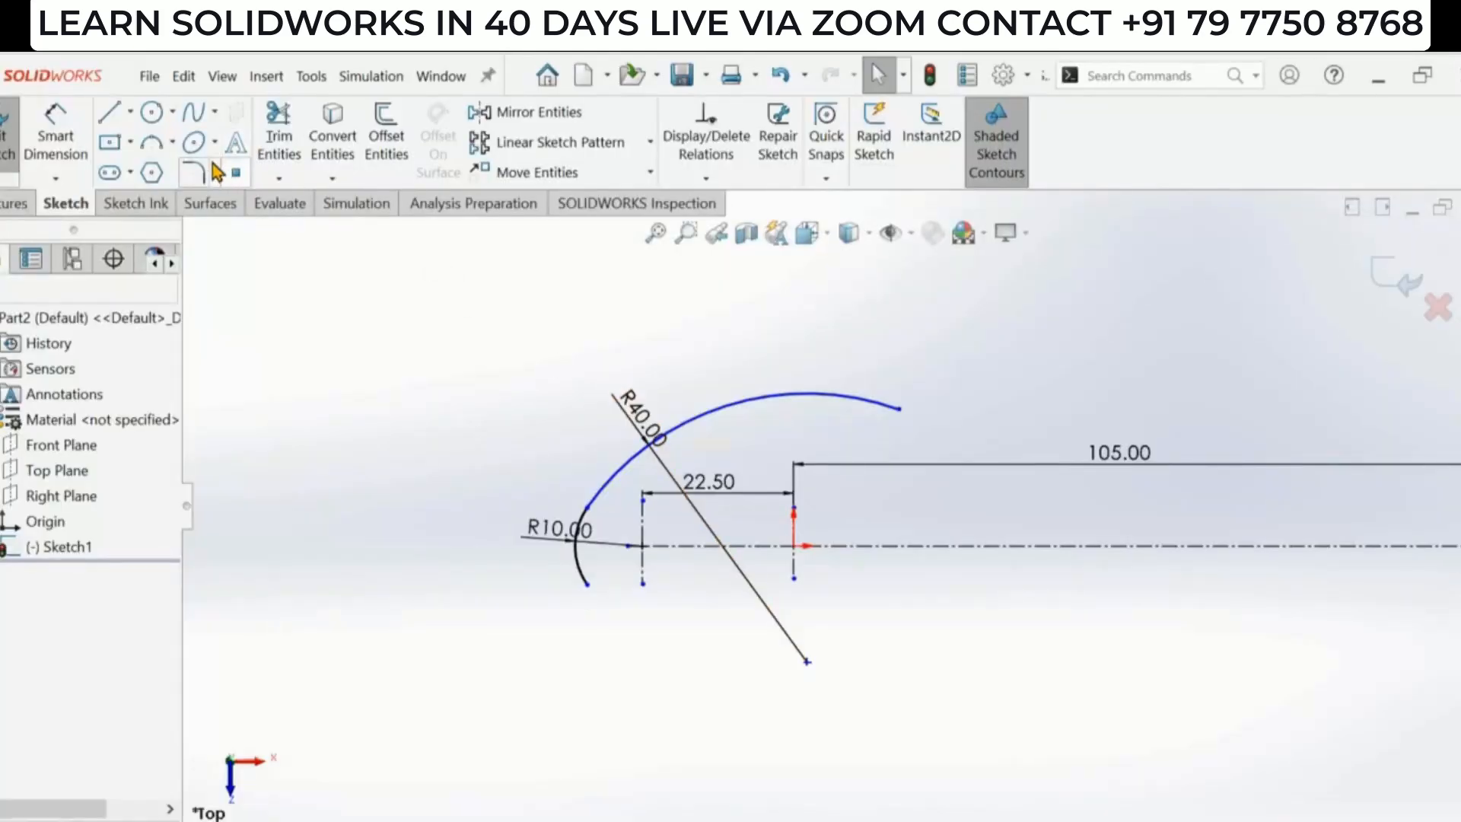
click(172, 141)
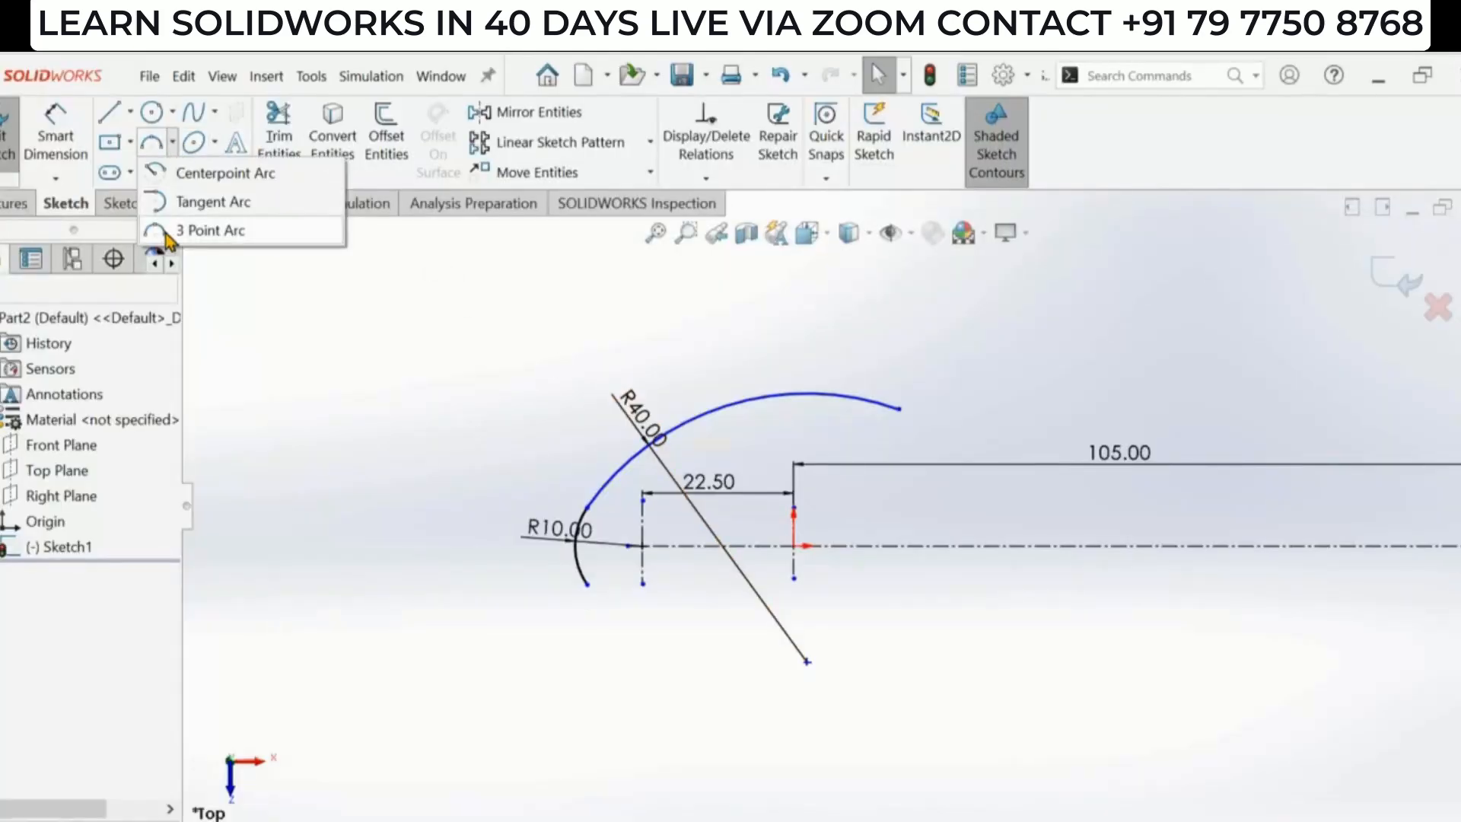
click(188, 177)
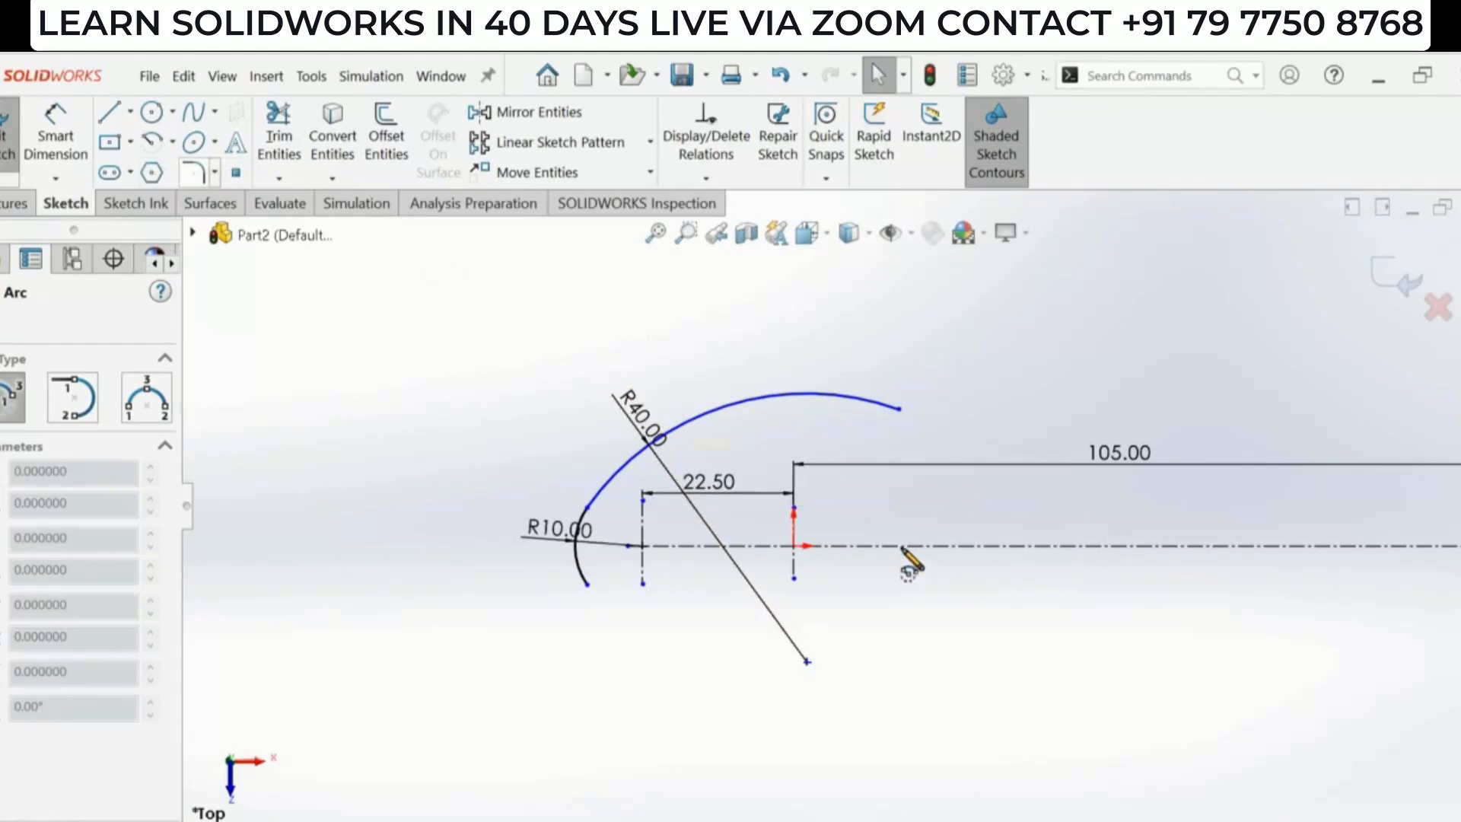
scroll(906, 562, down, 2)
click(772, 547)
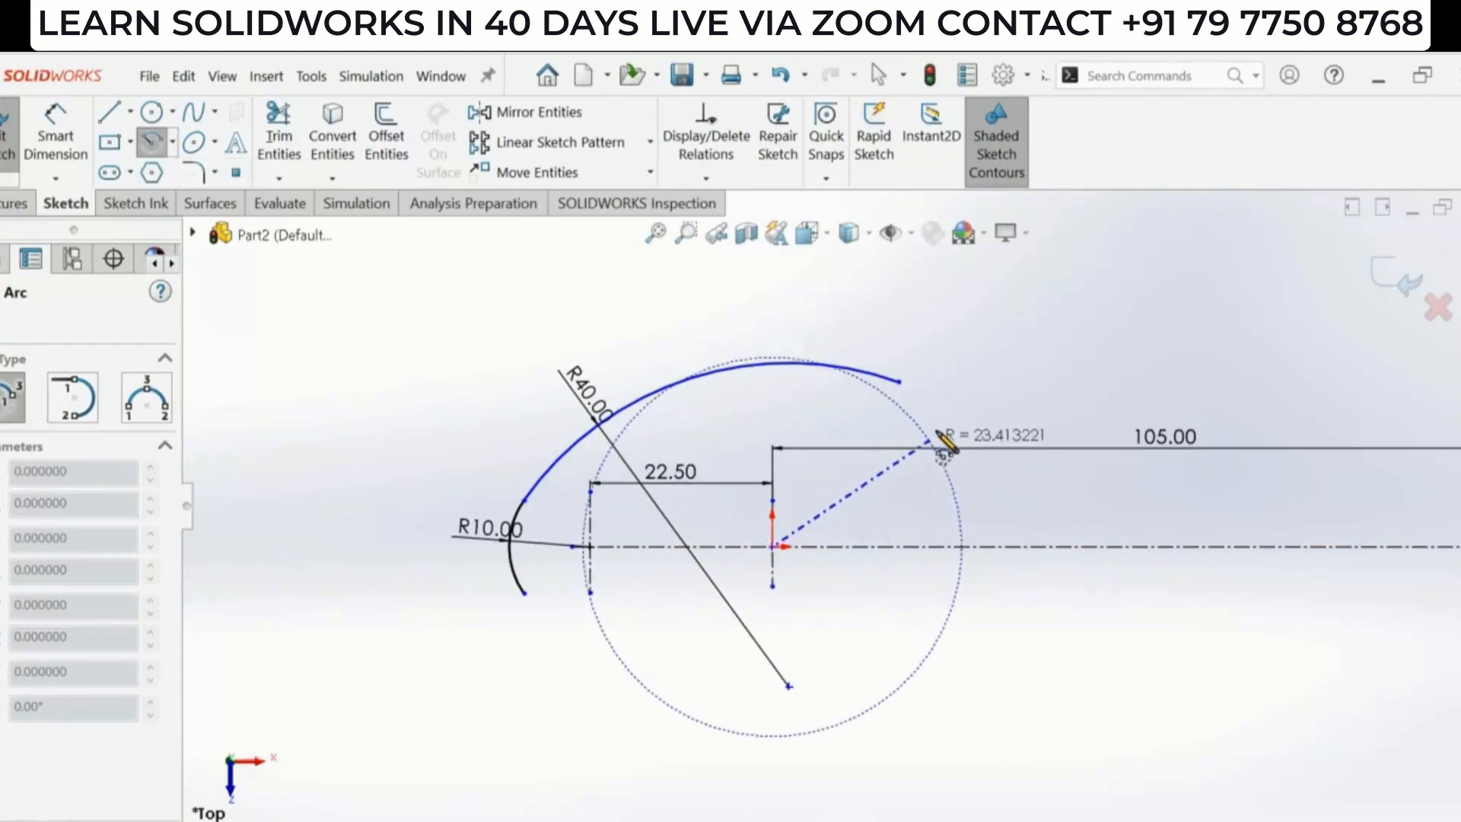
click(935, 411)
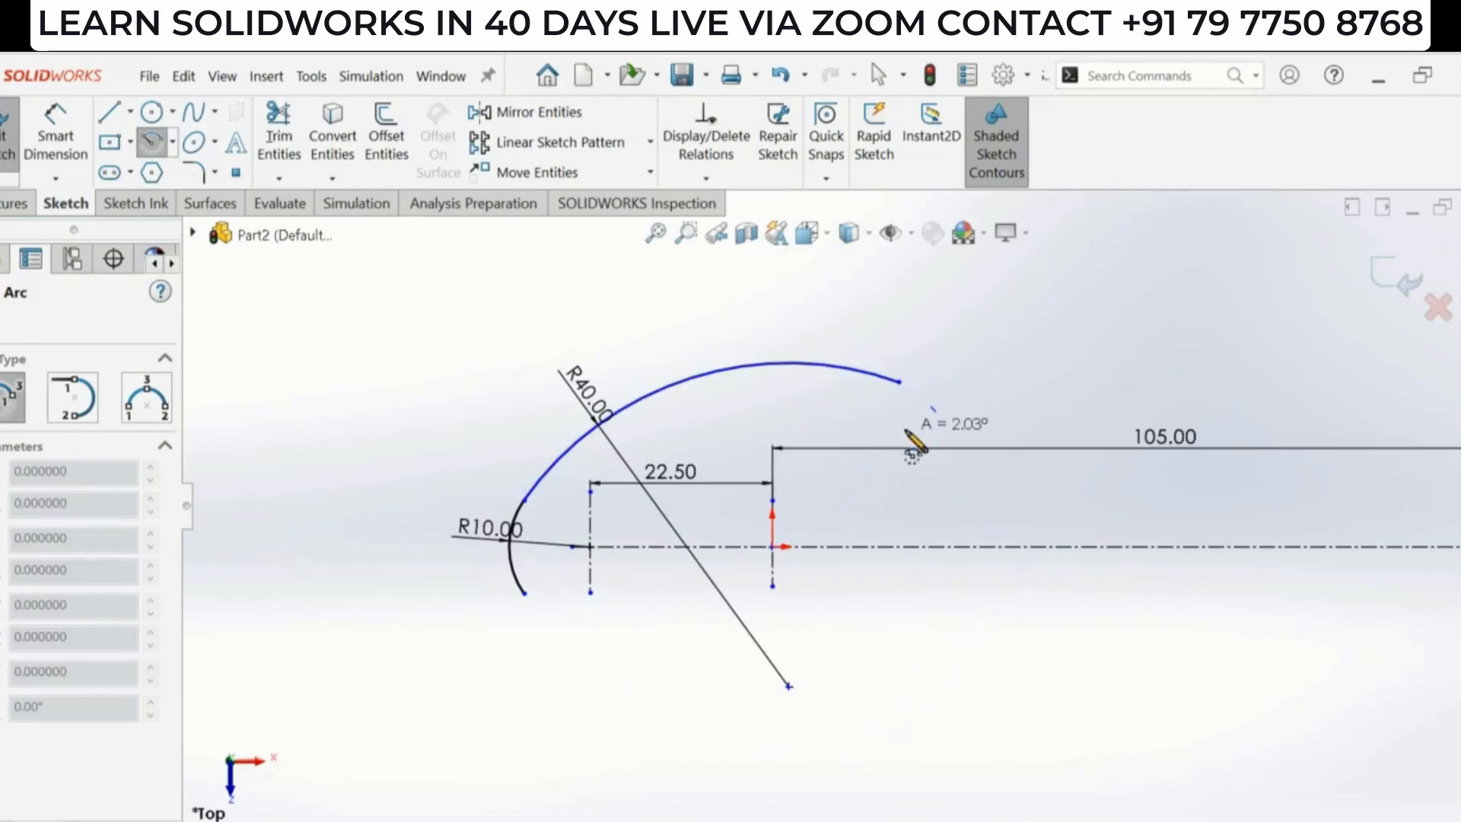
scroll(920, 391, down, 3)
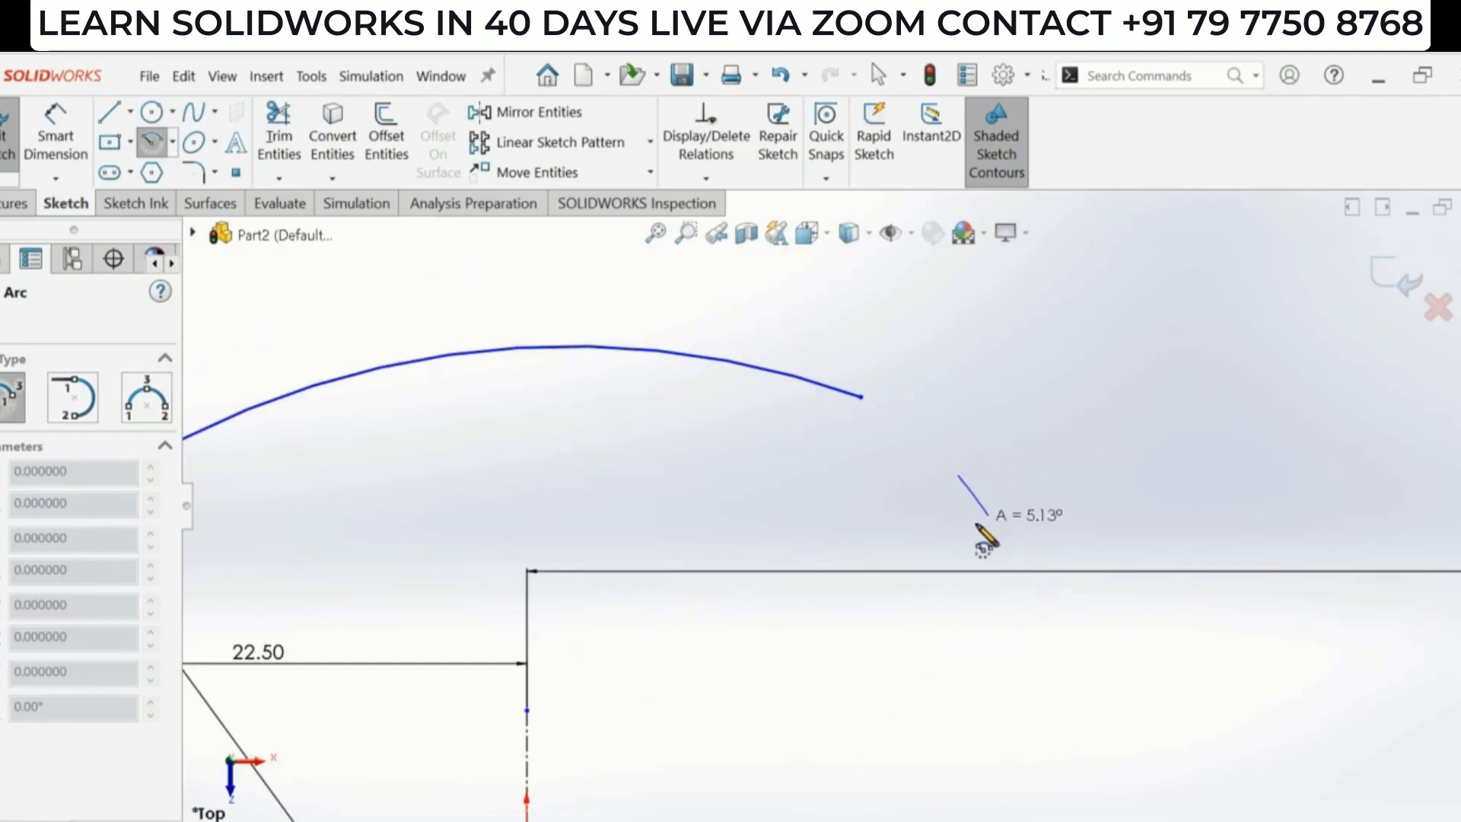
click(995, 624)
scroll(842, 627, up, 3)
key(Escape)
key(Escape)
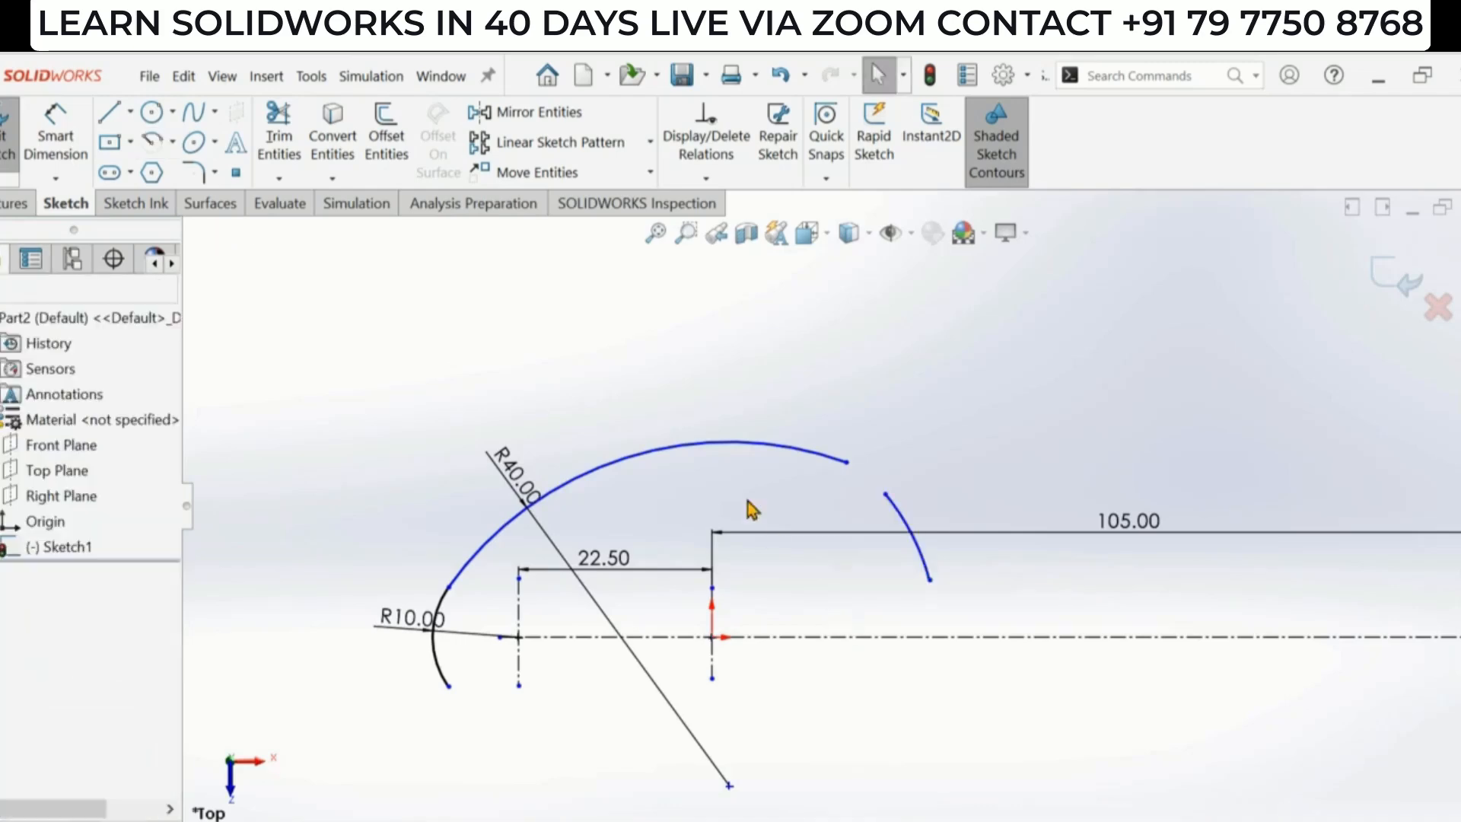
- Dimension the new centerpoint arc's radius as 16.5 mm, checking the reference drawing
click(56, 141)
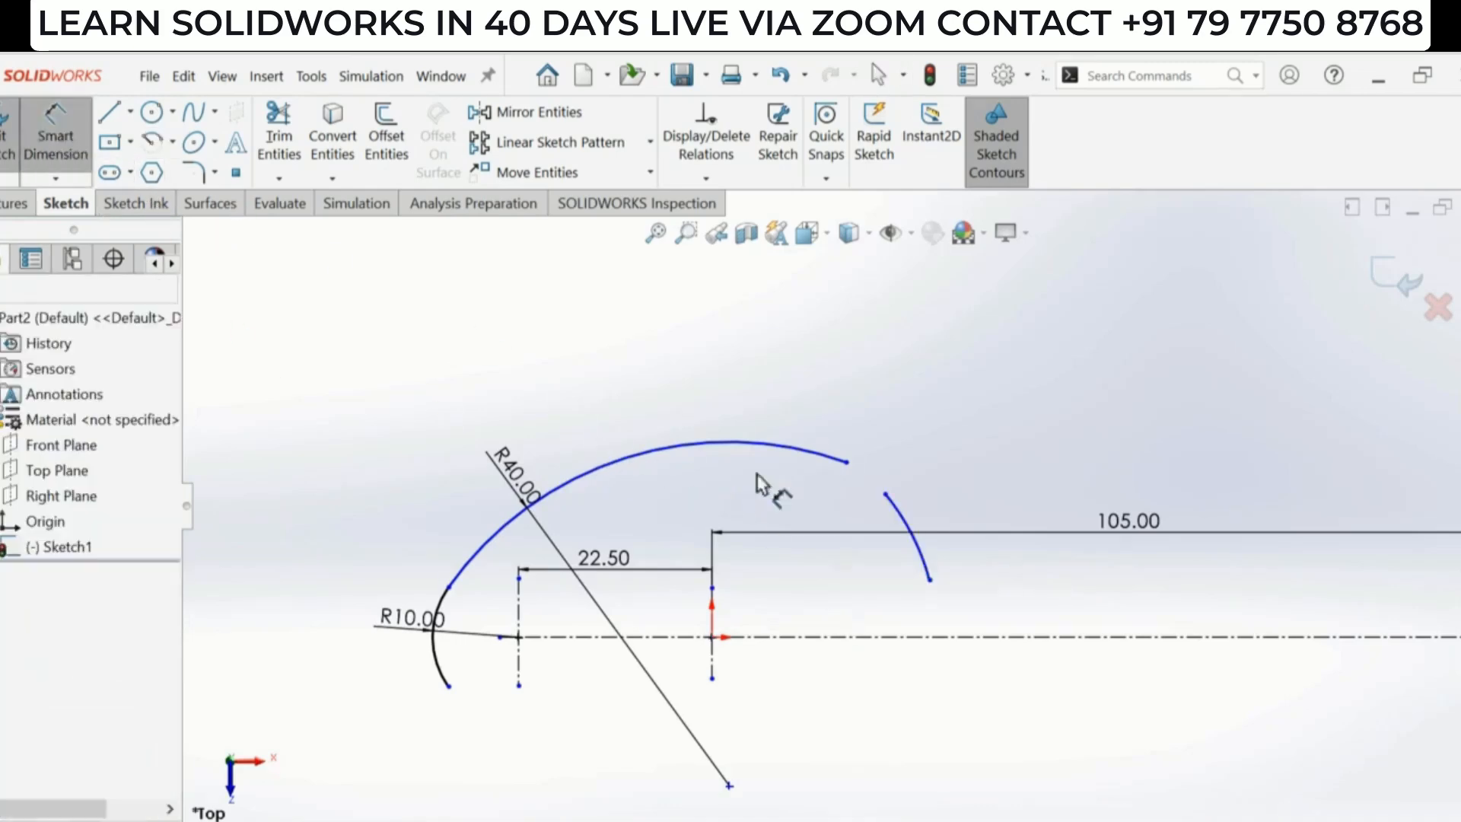
click(926, 561)
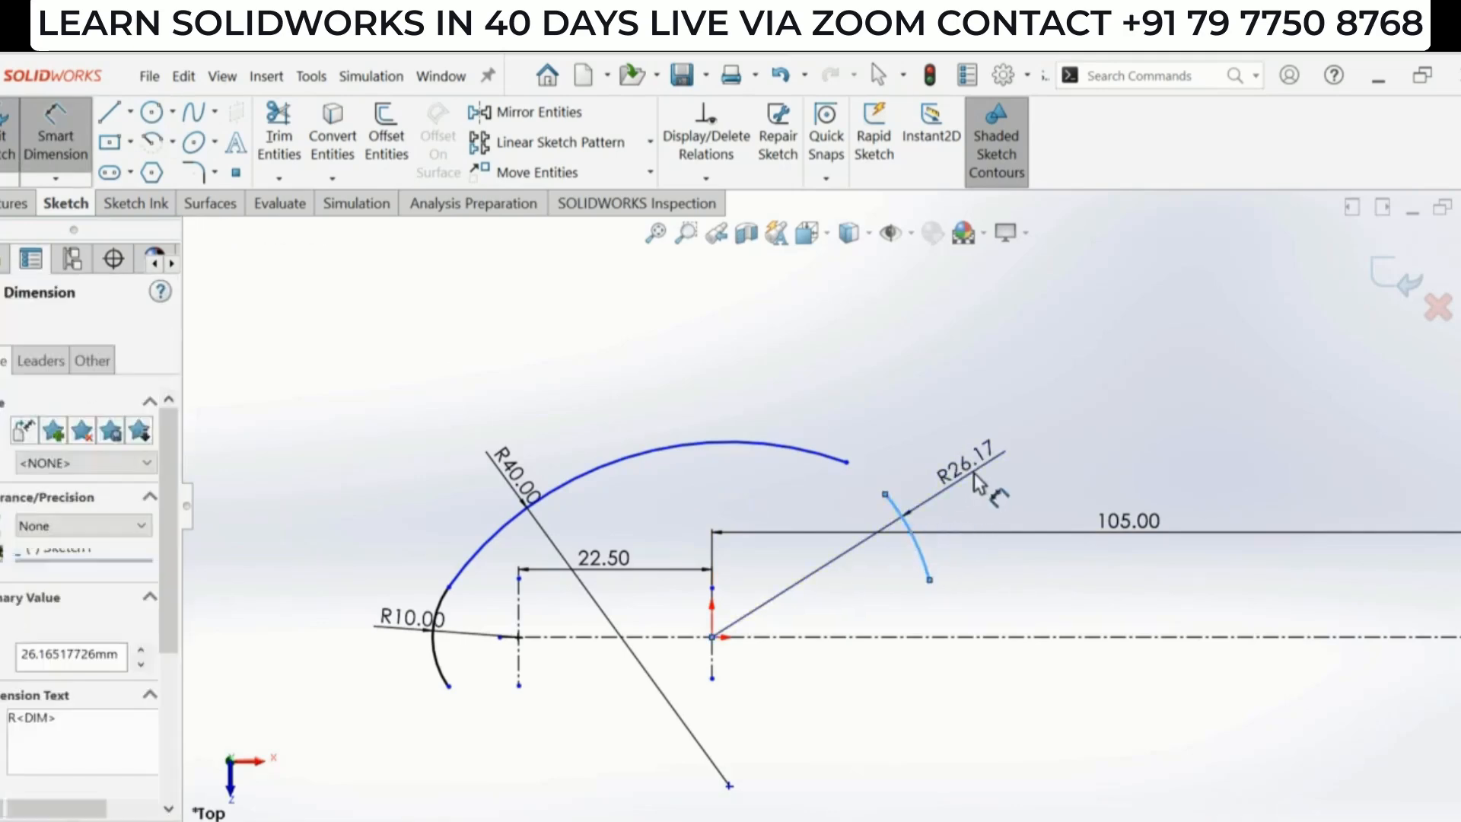
click(974, 475)
text(16.5)
key(Return)
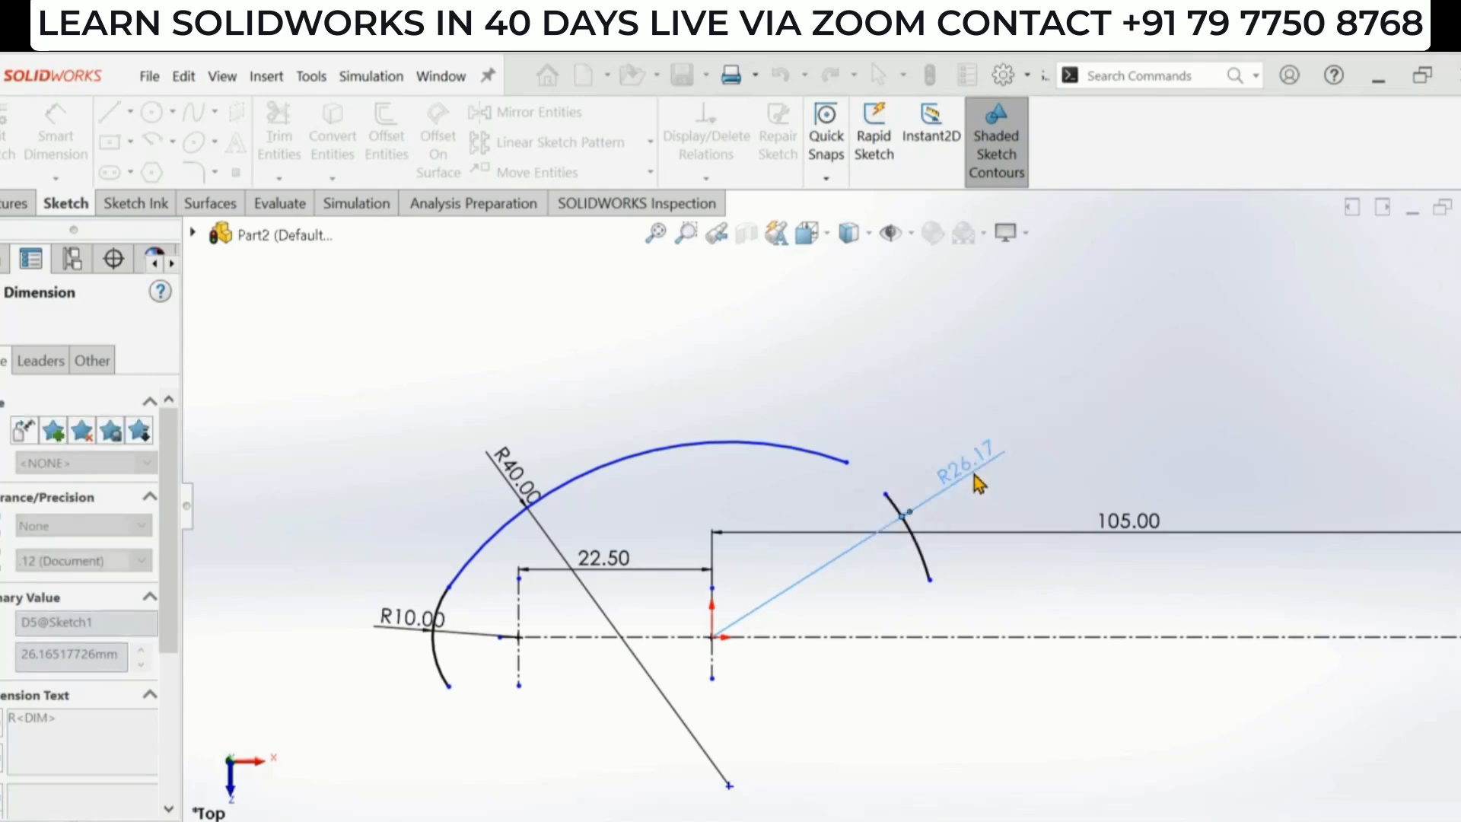
key(alt+Tab)
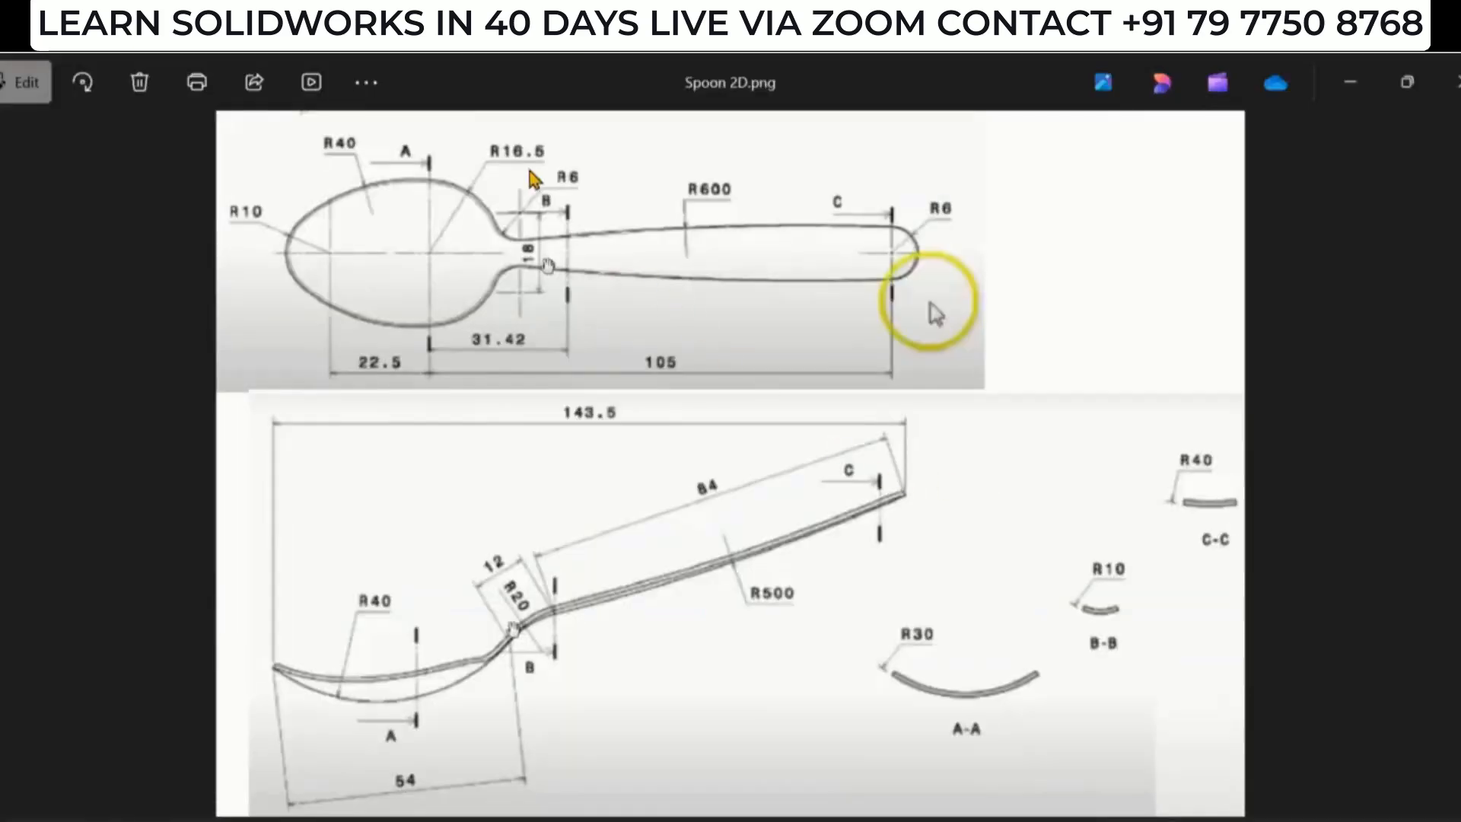
key(alt+Tab)
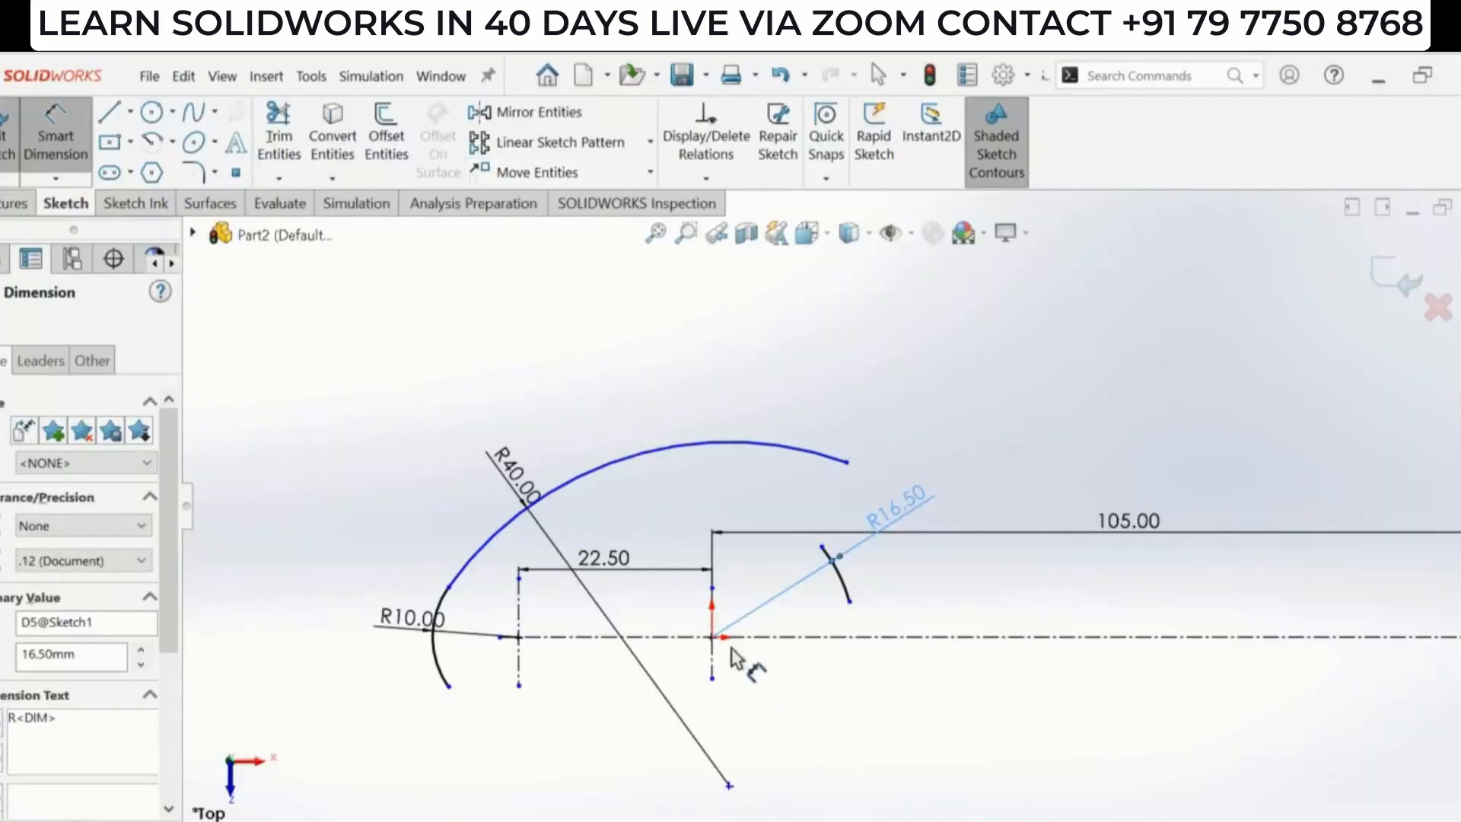
scroll(540, 545, down, 1)
key(Escape)
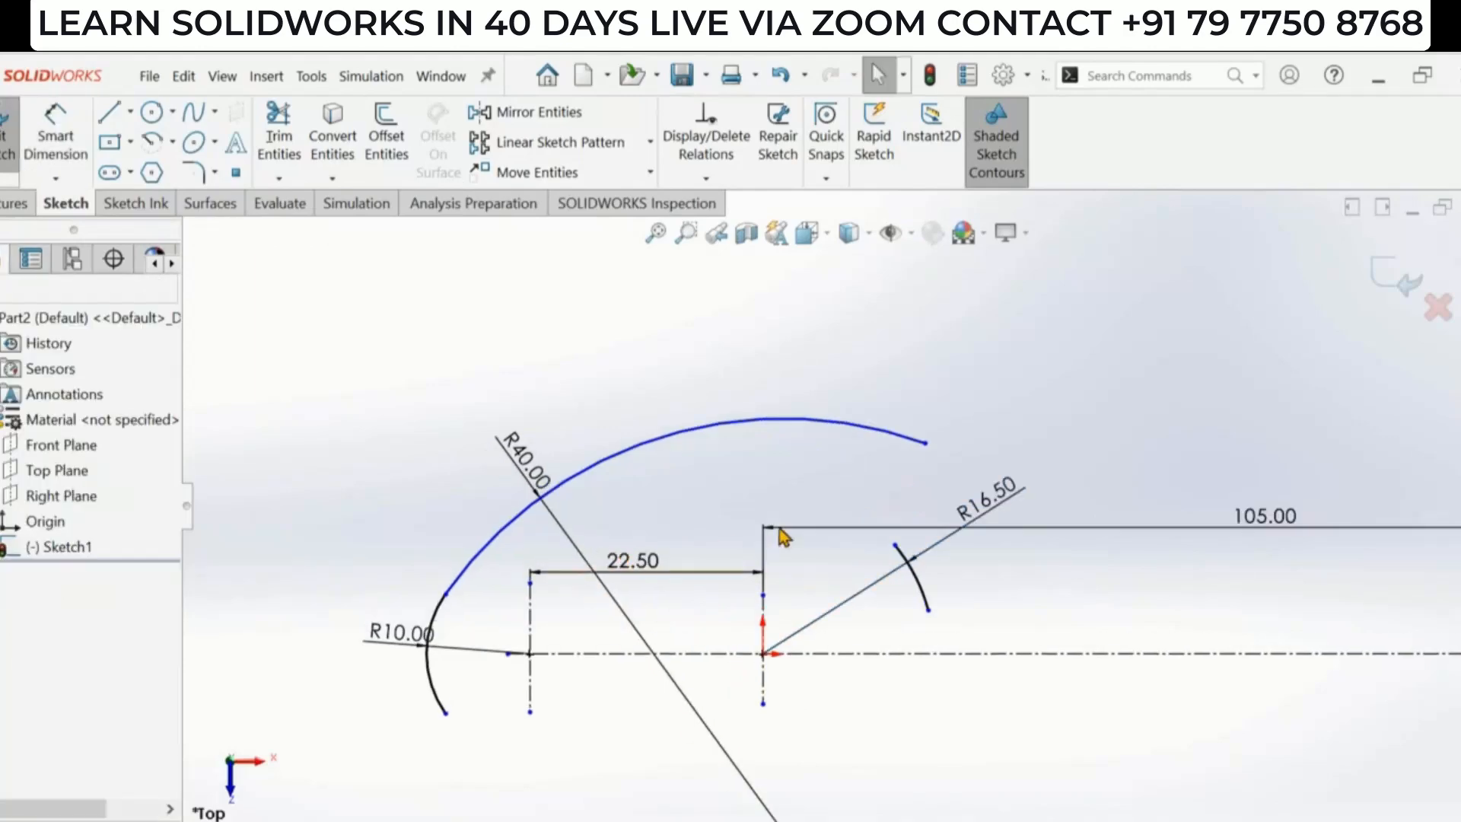
- Make the R40 arc's right endpoint coincident with the R16.5 arc's upper endpoint
click(926, 444)
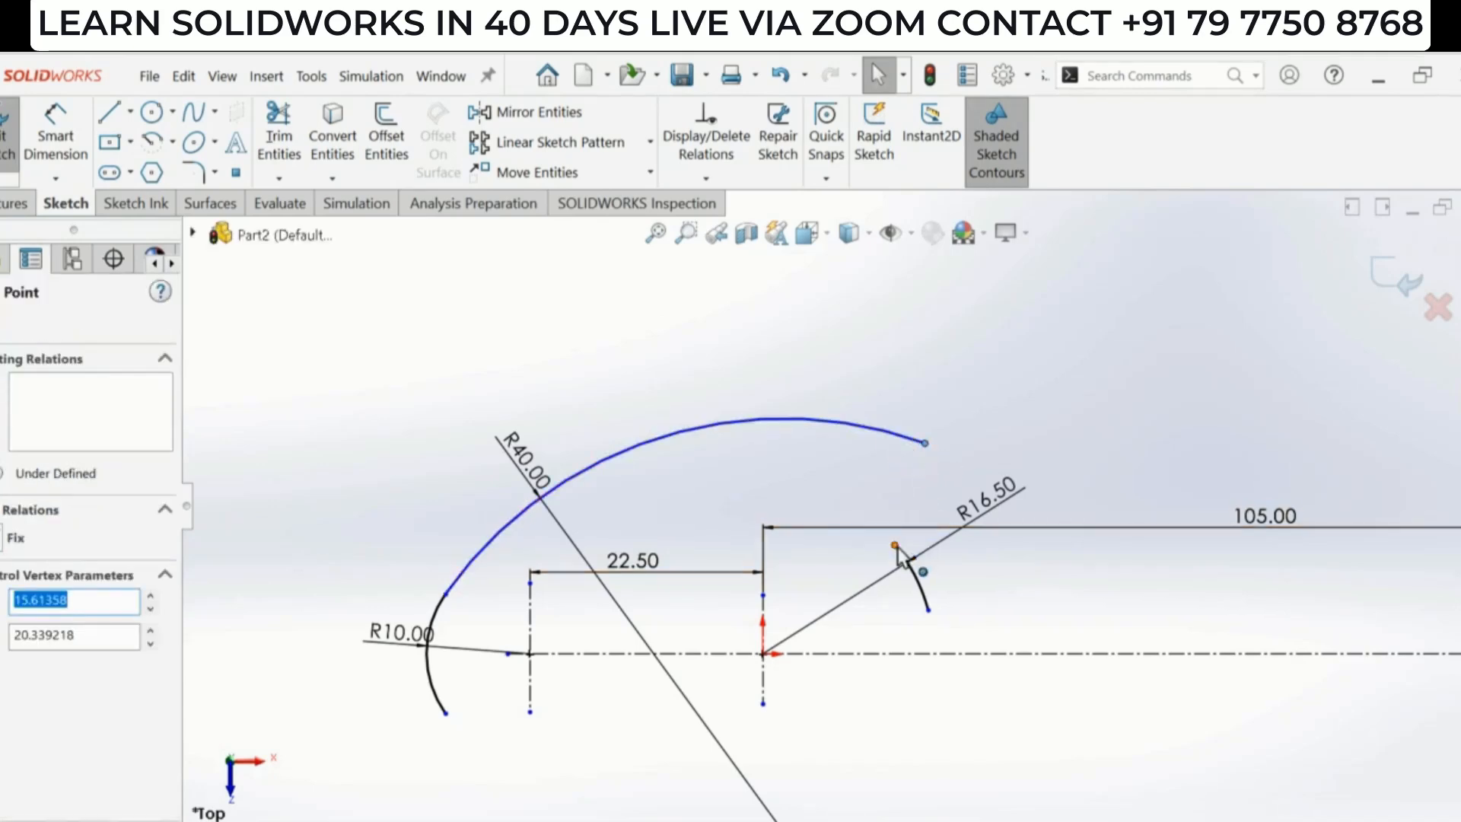
click(896, 546)
click(1012, 463)
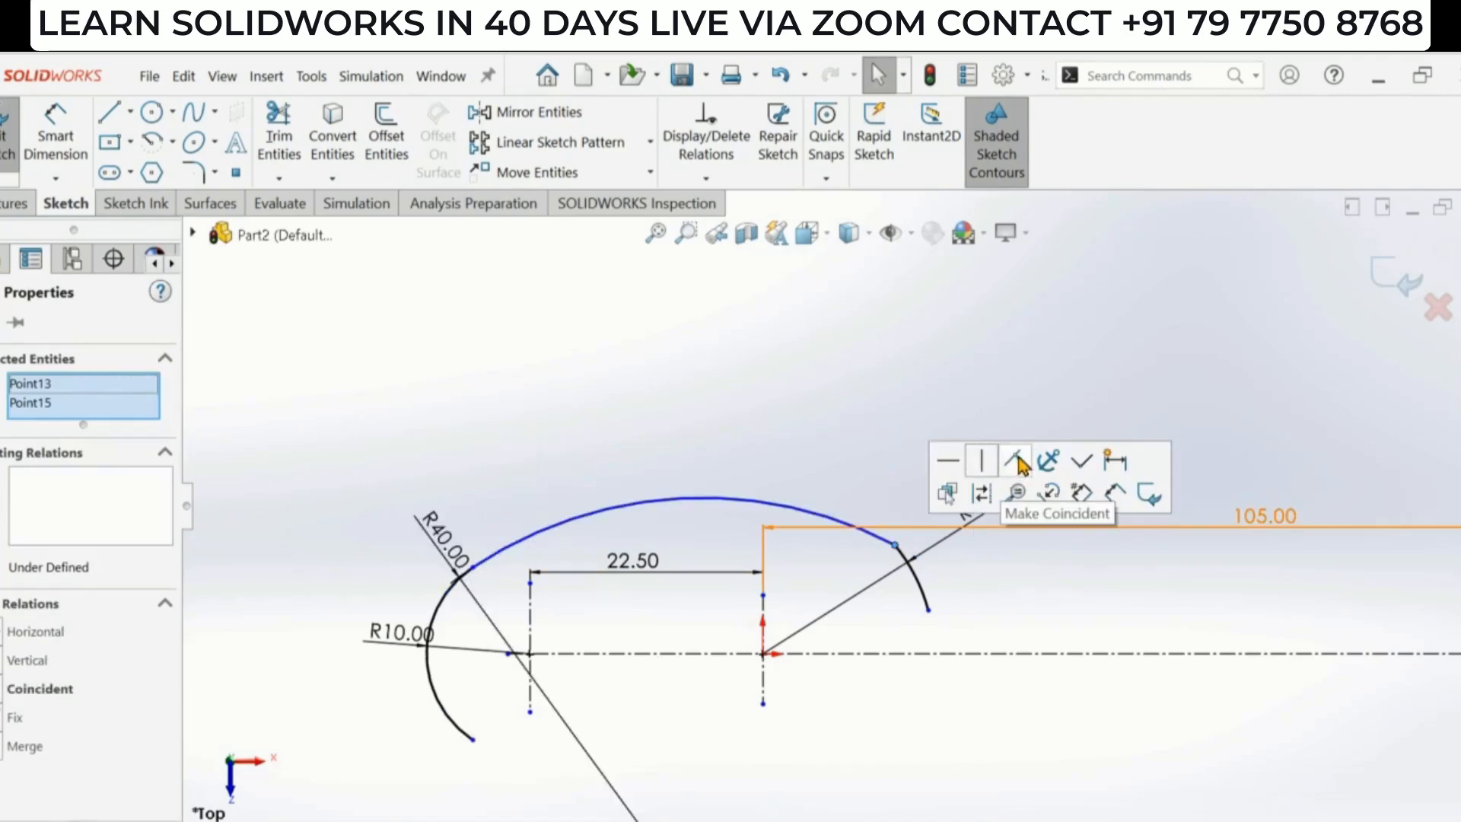
scroll(685, 625, up, 2)
scroll(627, 621, down, 2)
scroll(1020, 497, down, 2)
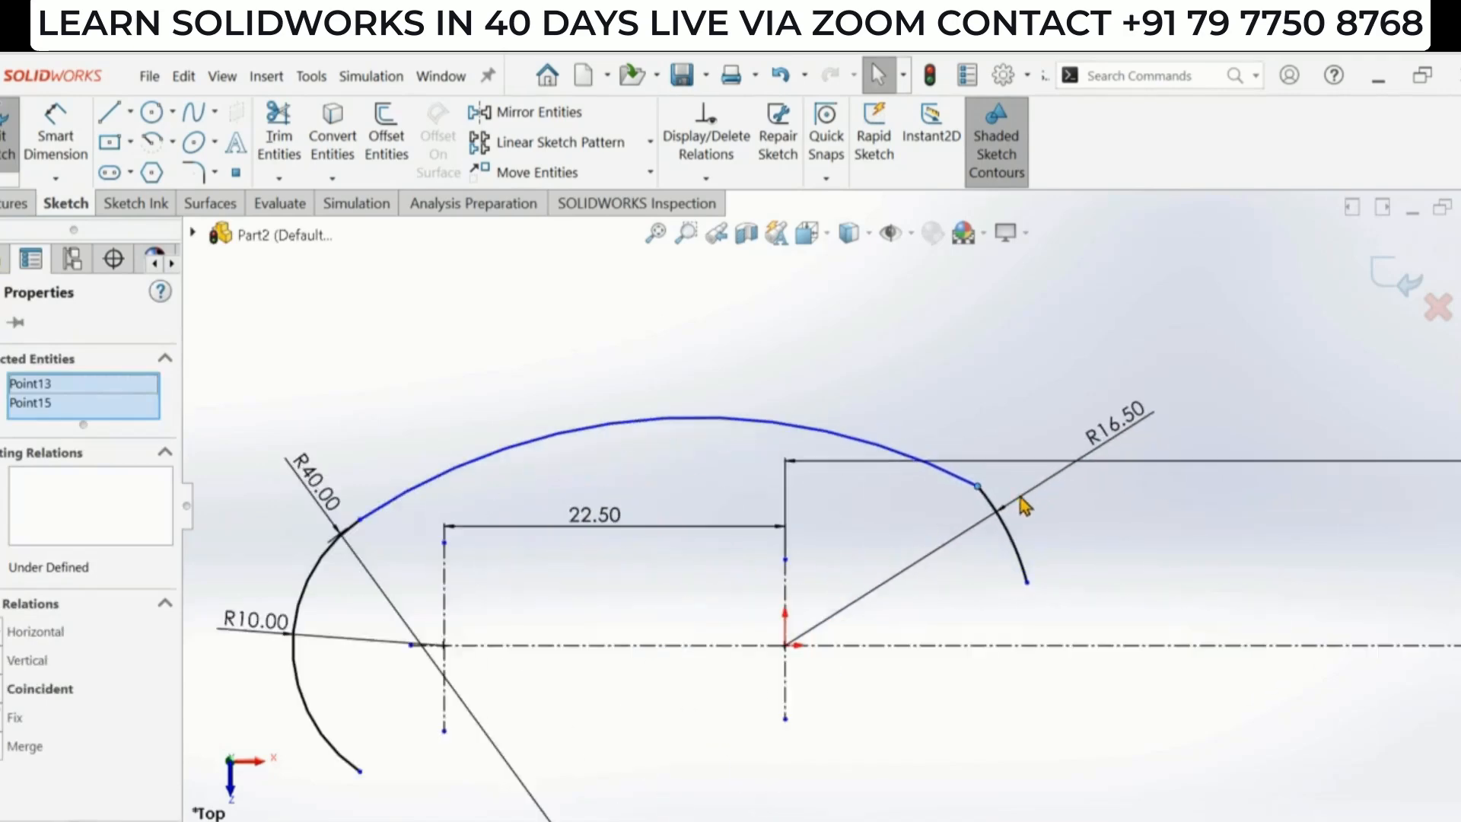
- Add a tangent relation between the R40 arc and the R16.5 arc
click(1018, 542)
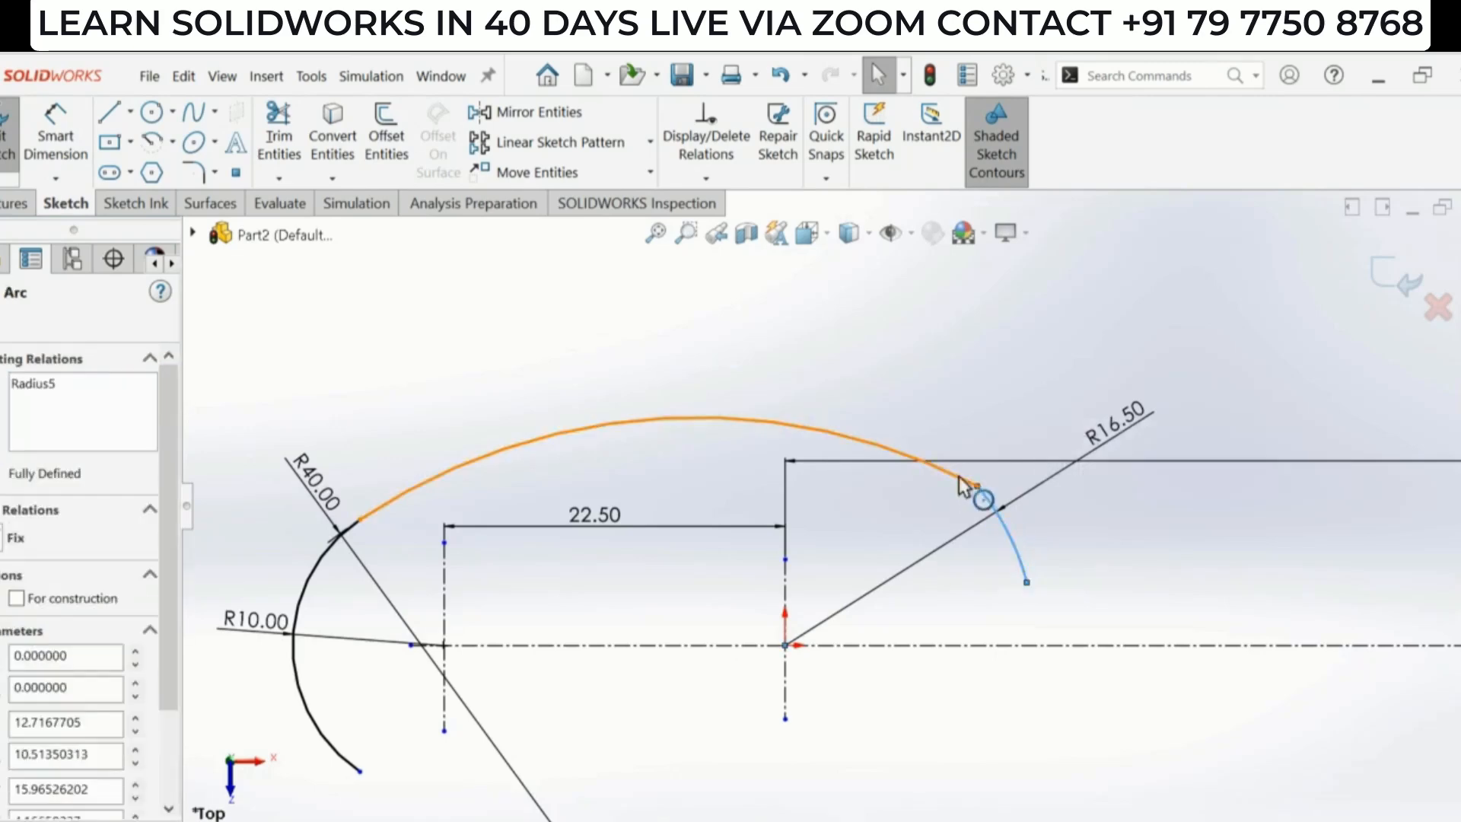
click(962, 483)
click(1041, 392)
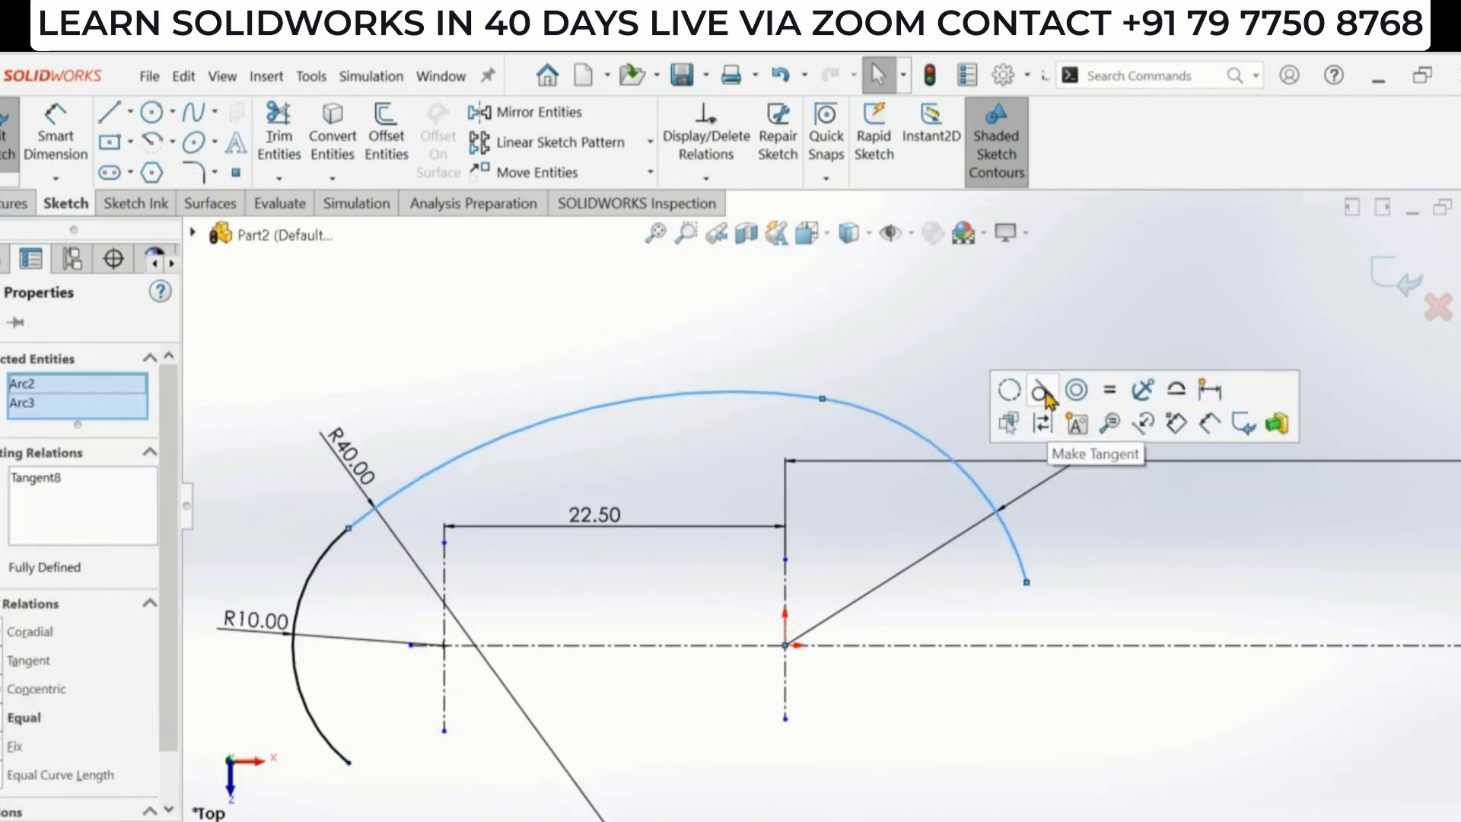
scroll(728, 514, up, 2)
click(889, 671)
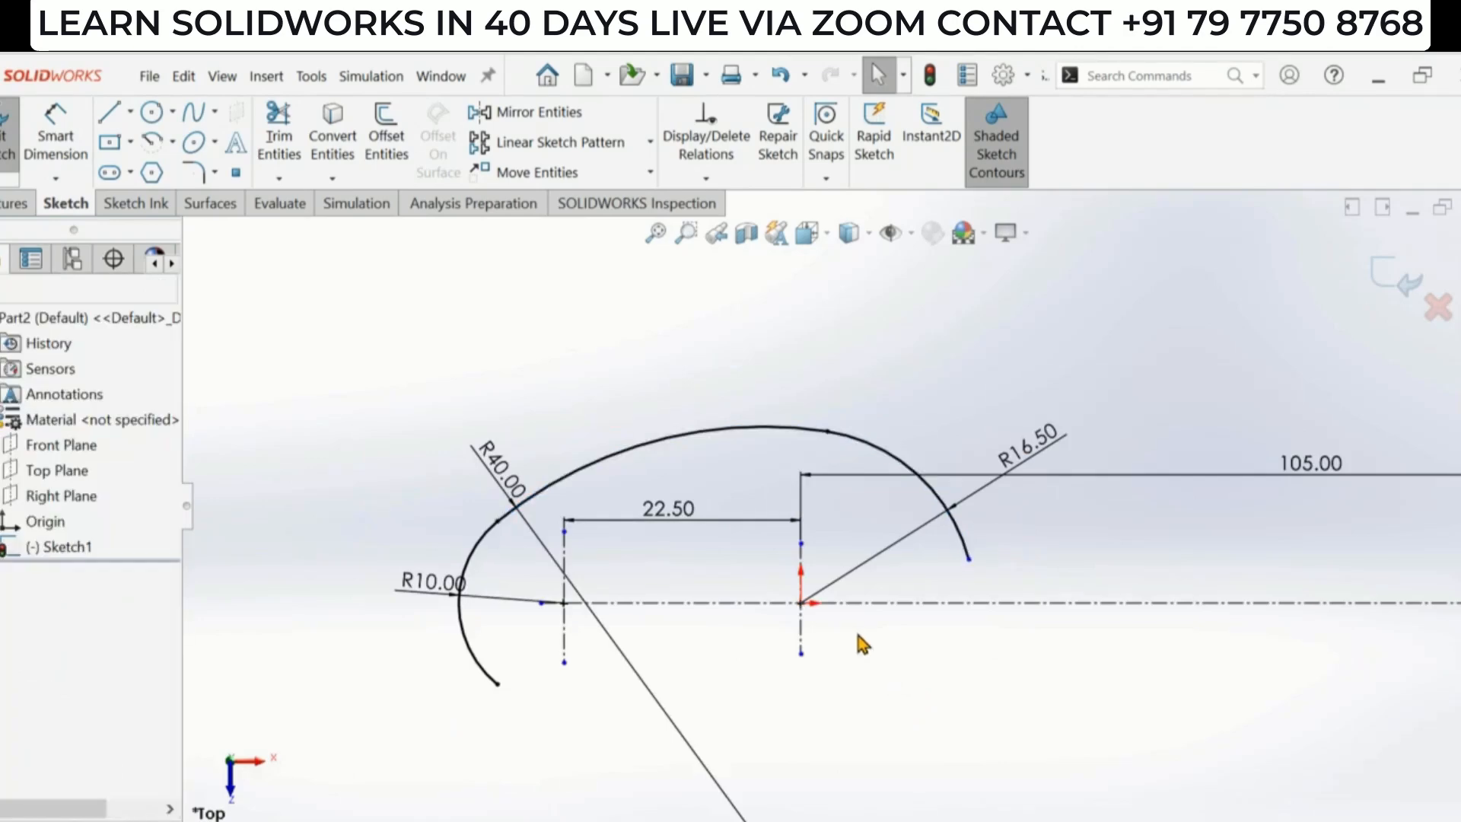
- Draw a small 3-point arc from the R16.5 arc's lower end curving right toward the horizontal centerline
key(alt+Tab)
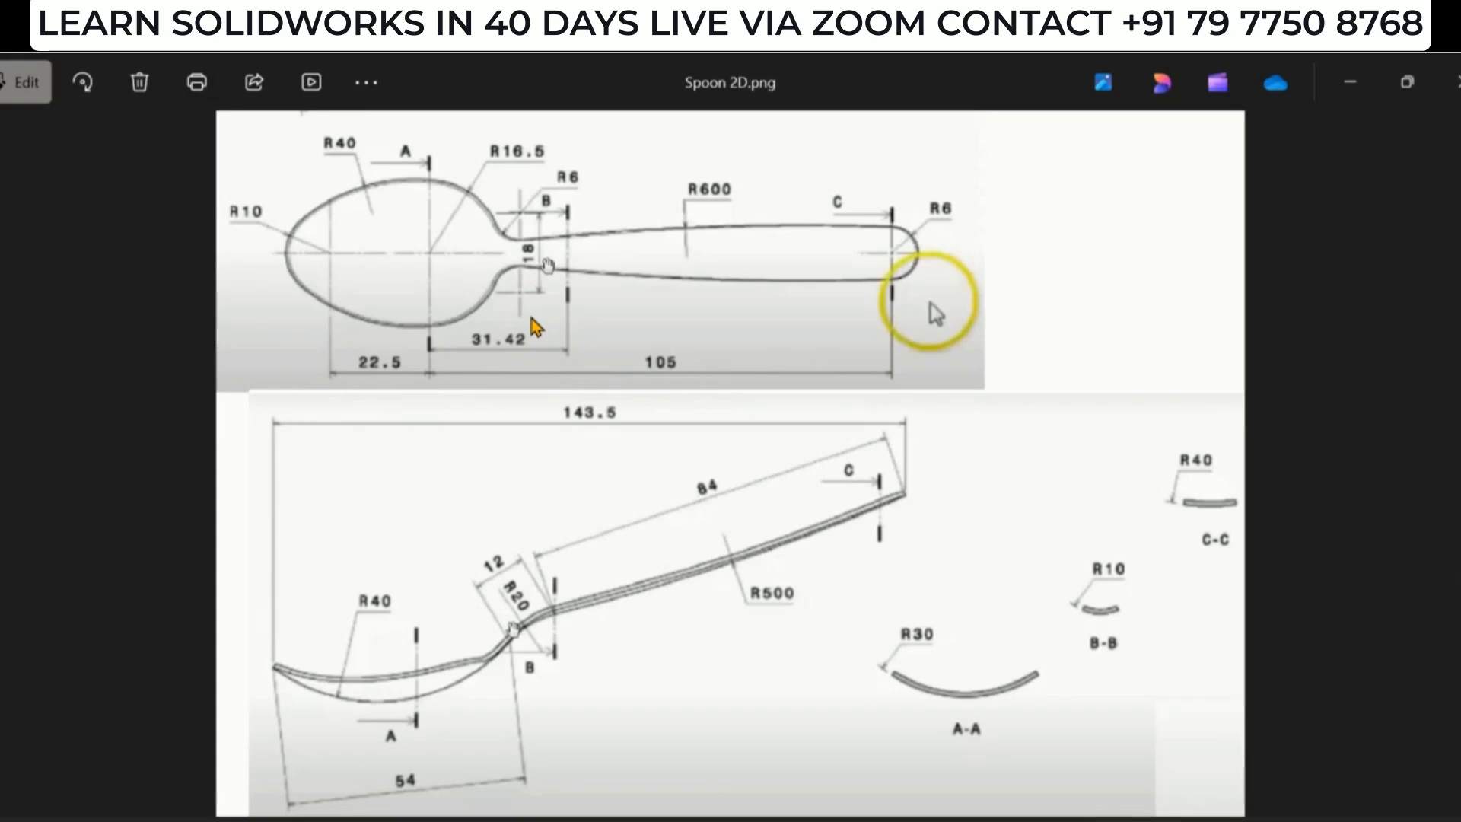
key(alt+Tab)
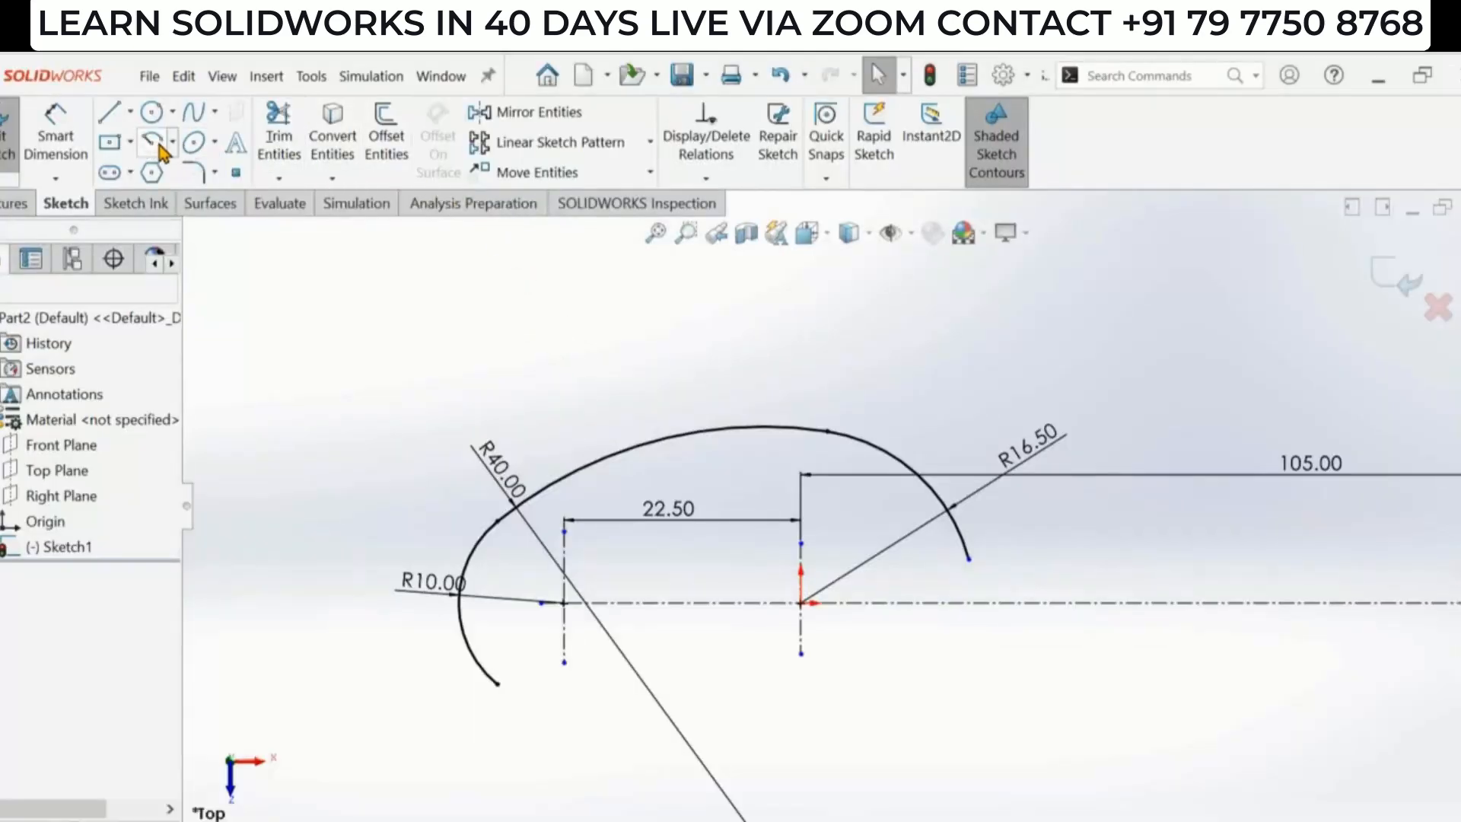
click(173, 142)
click(160, 228)
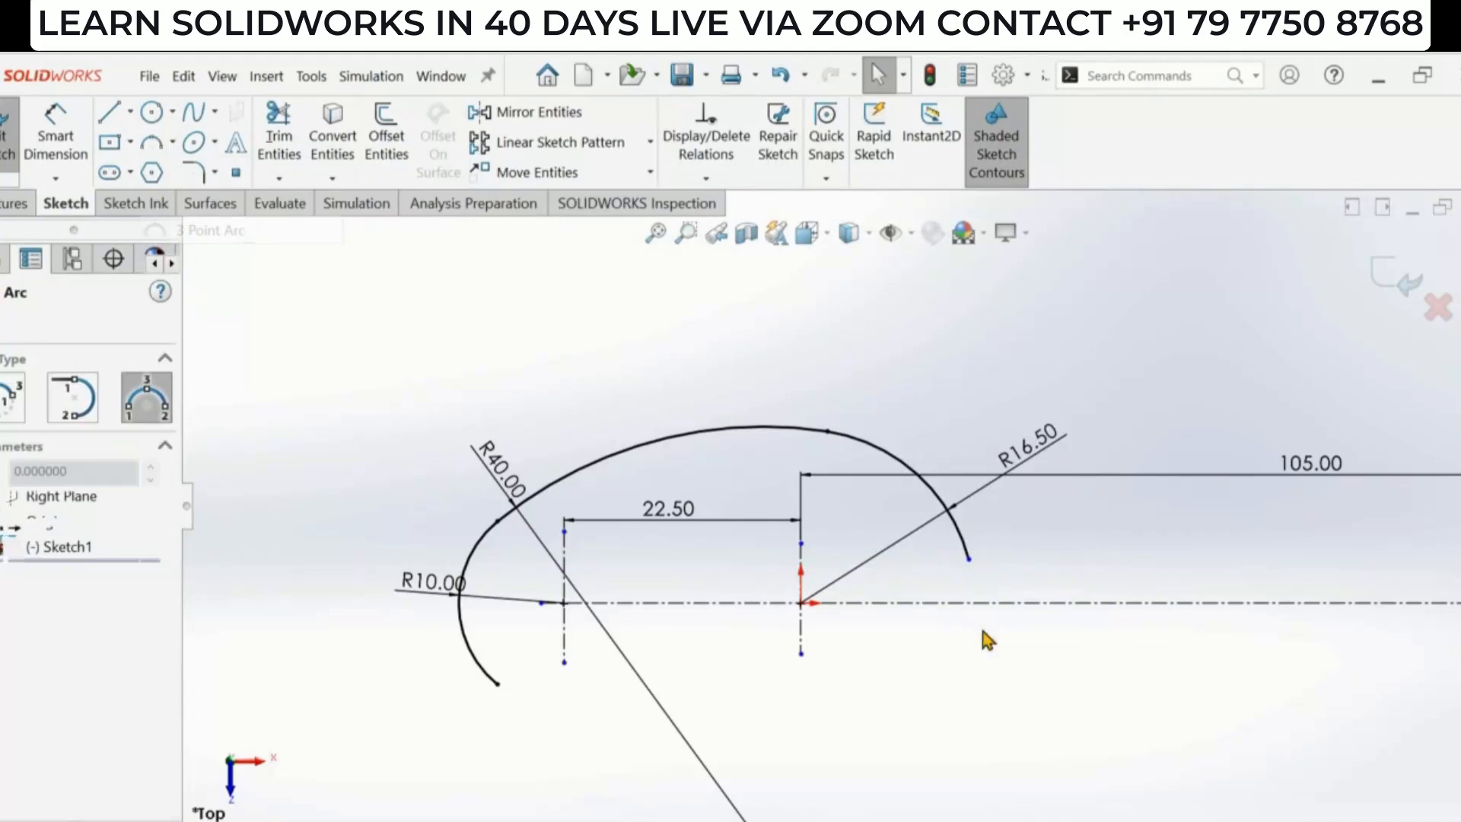
click(968, 560)
click(1043, 580)
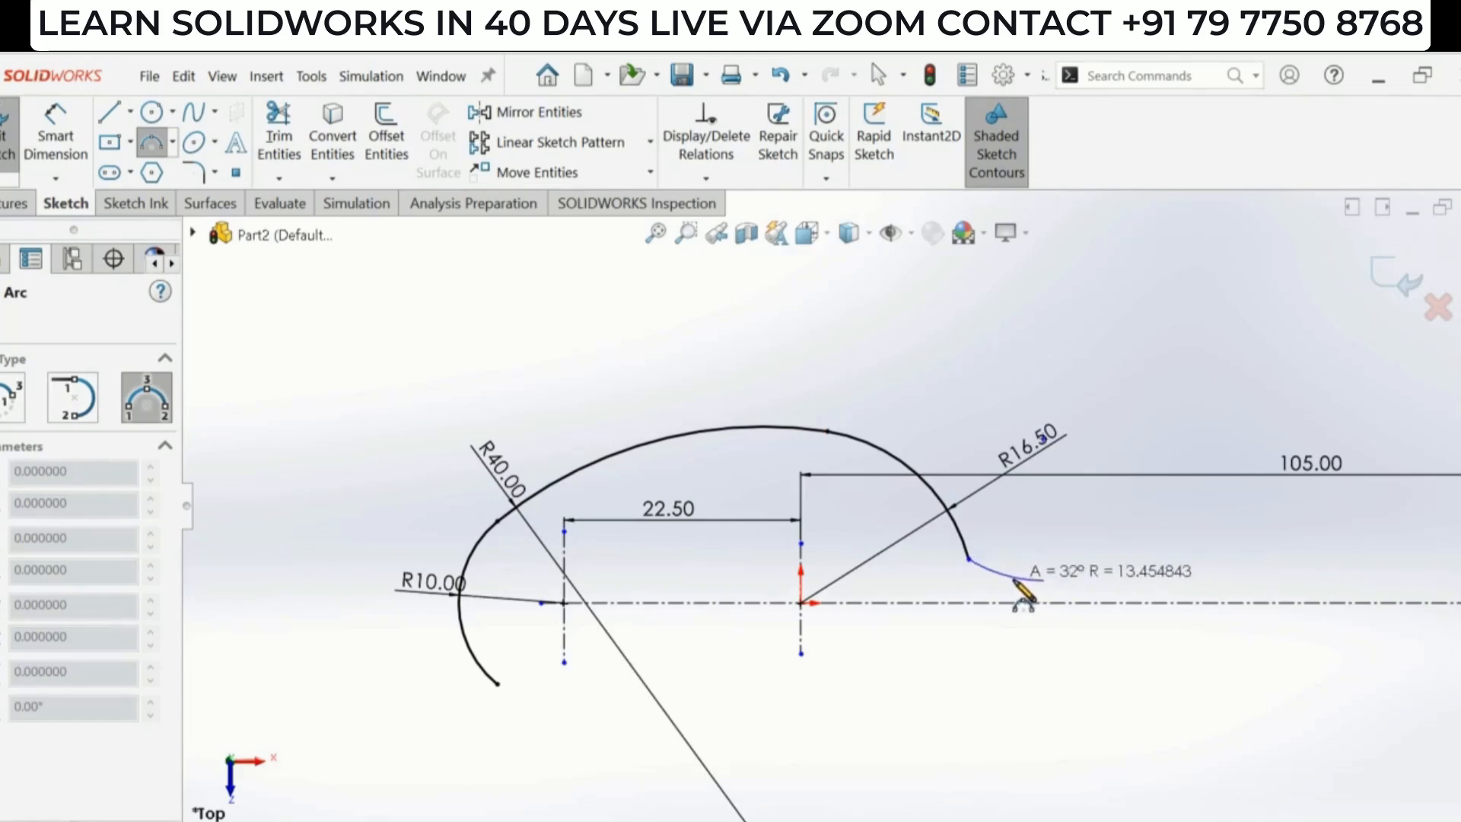
click(1008, 589)
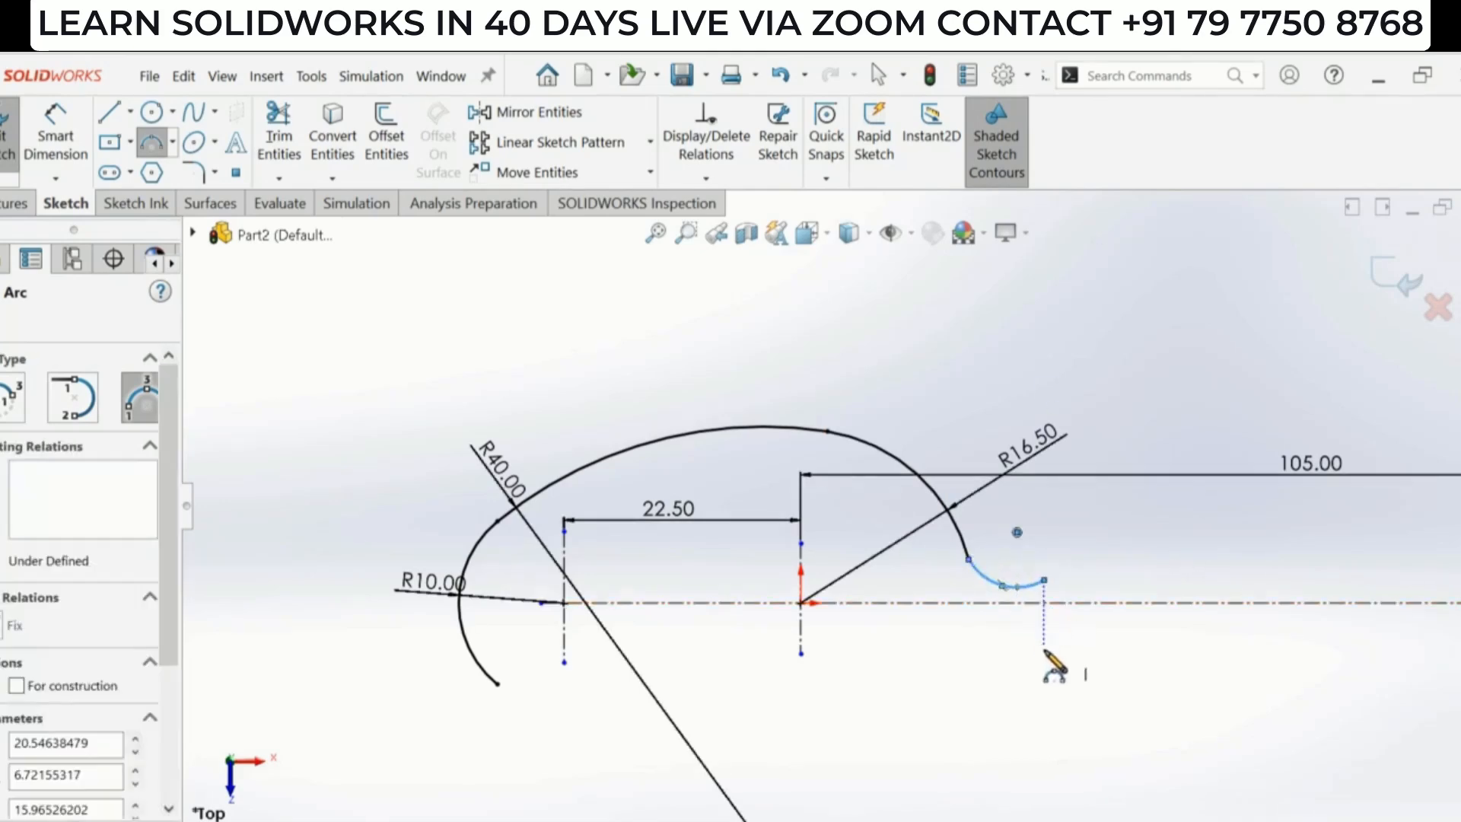
key(Escape)
scroll(1051, 639, up, 2)
scroll(1027, 616, down, 2)
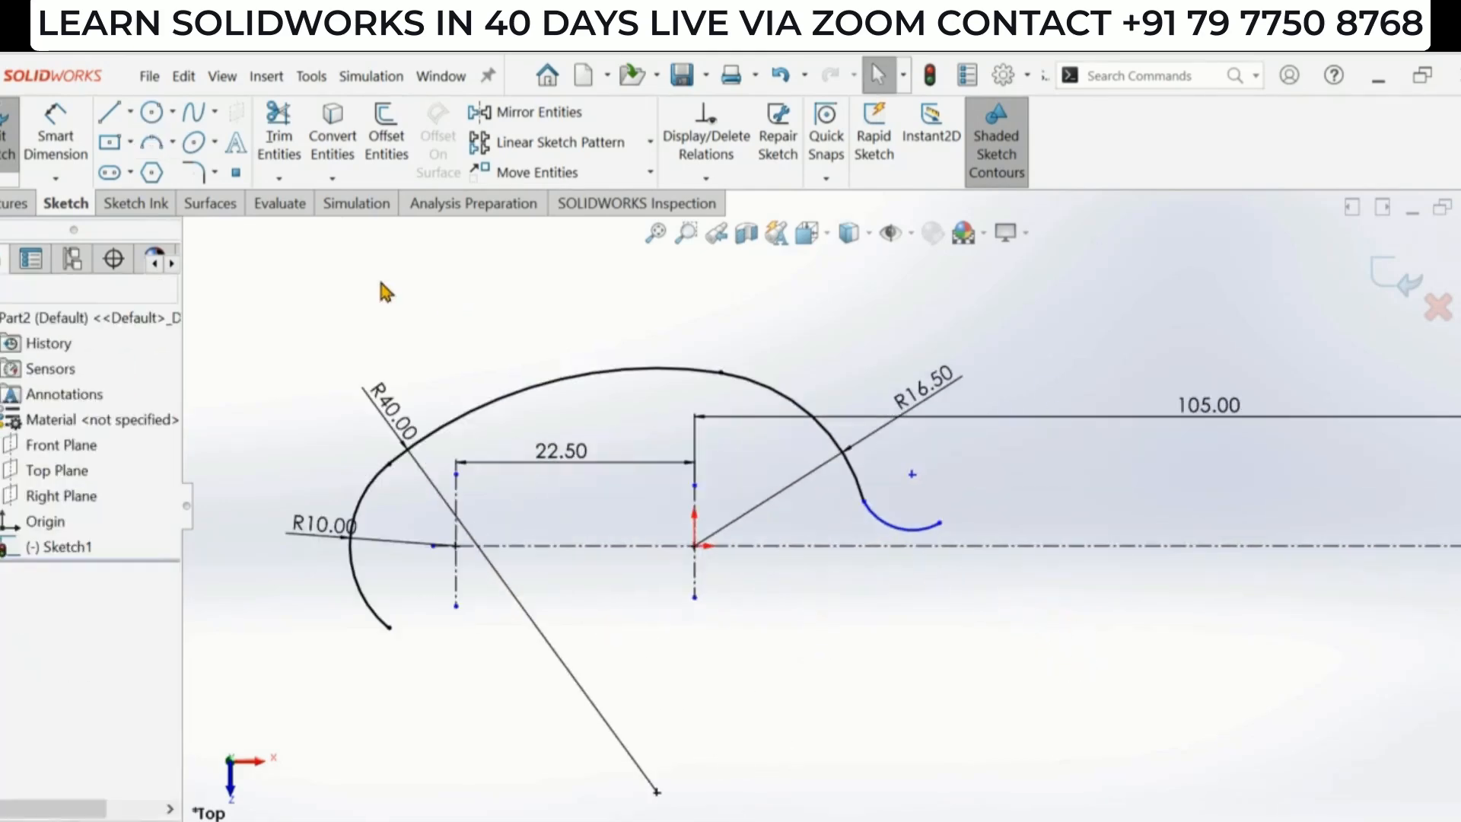
- Dimension the small neck arc's radius as 6 mm
click(55, 142)
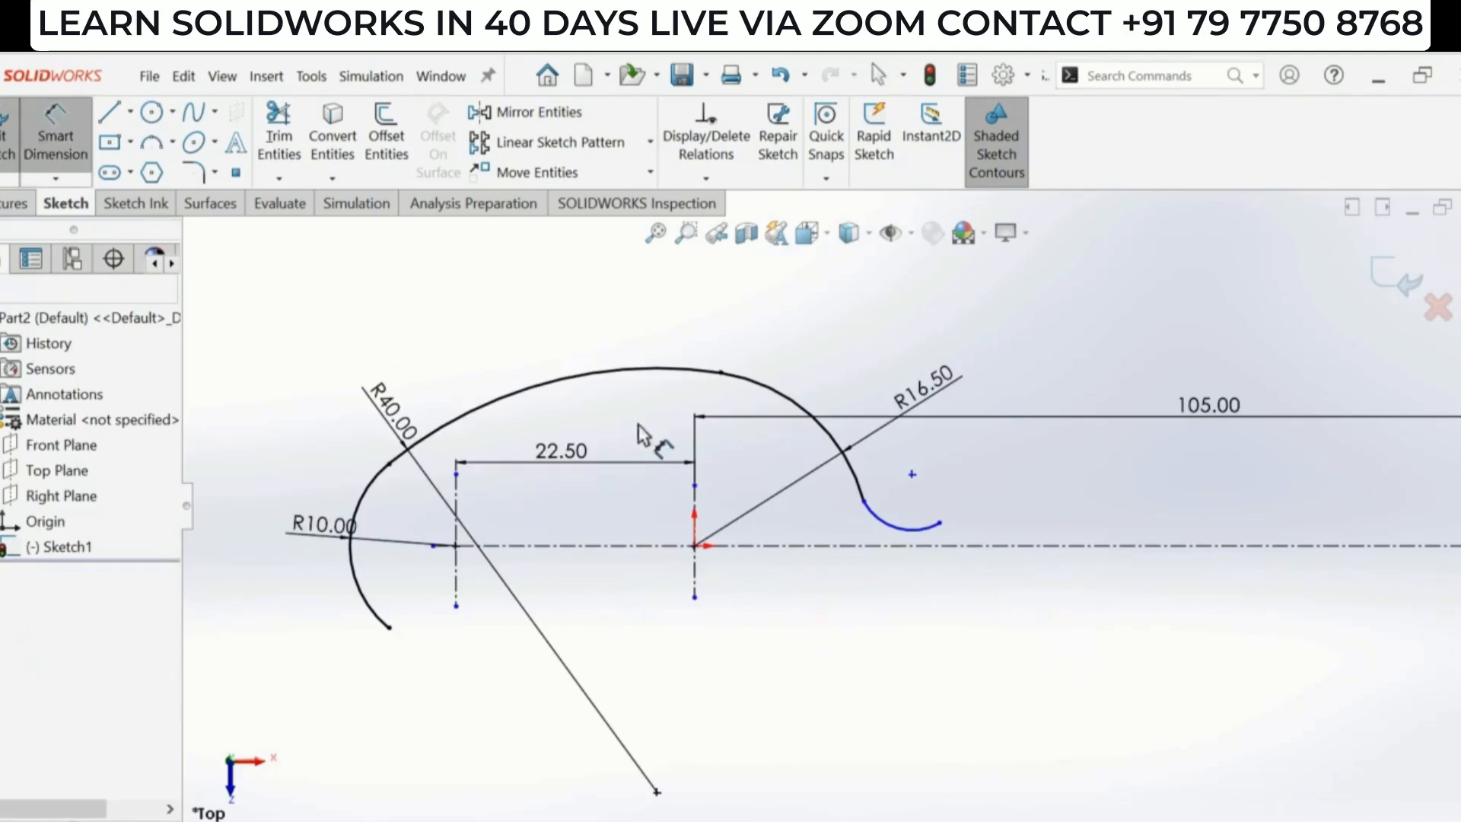
click(892, 537)
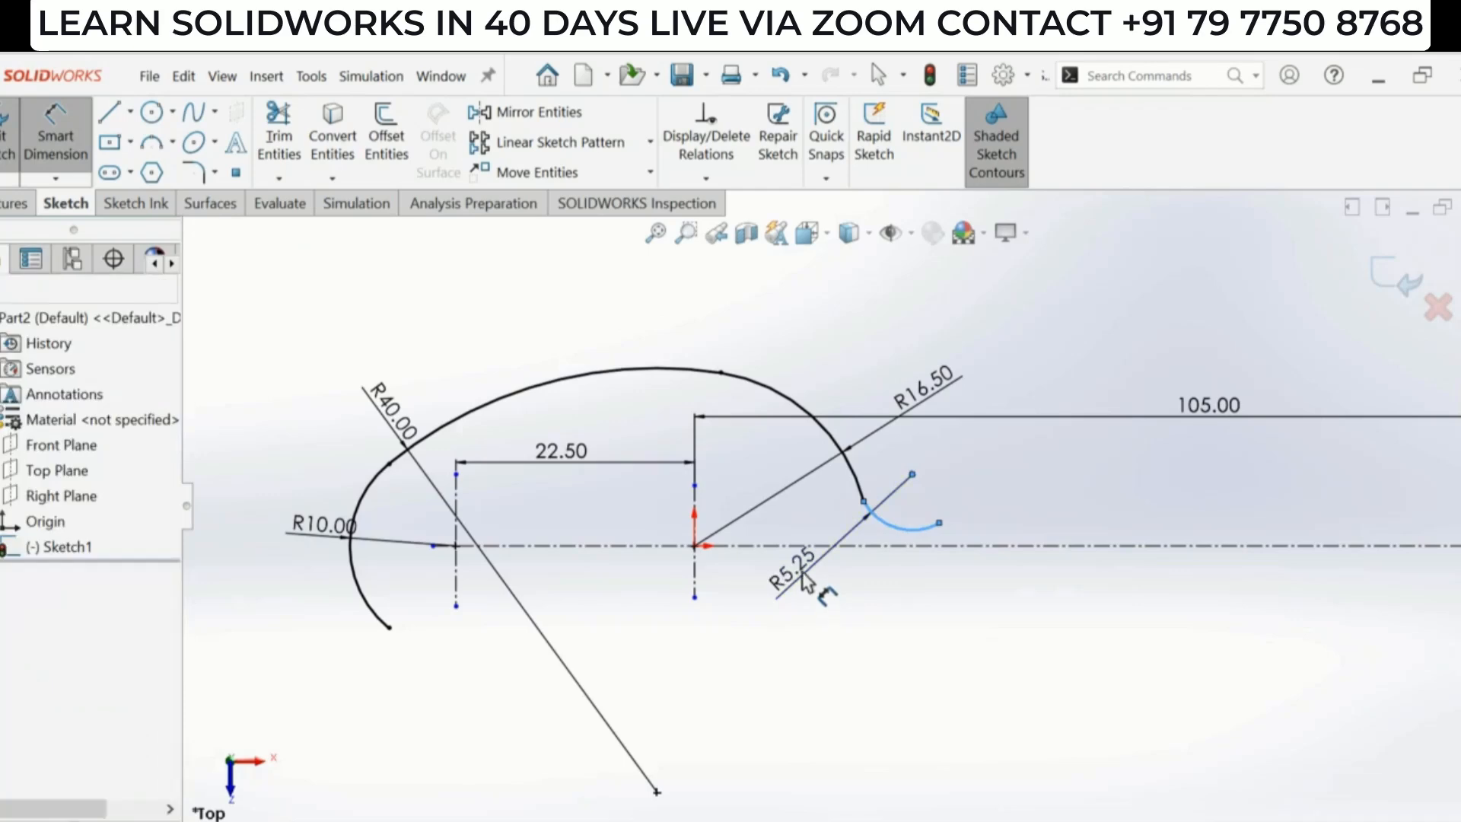
click(802, 574)
text(6)
key(Return)
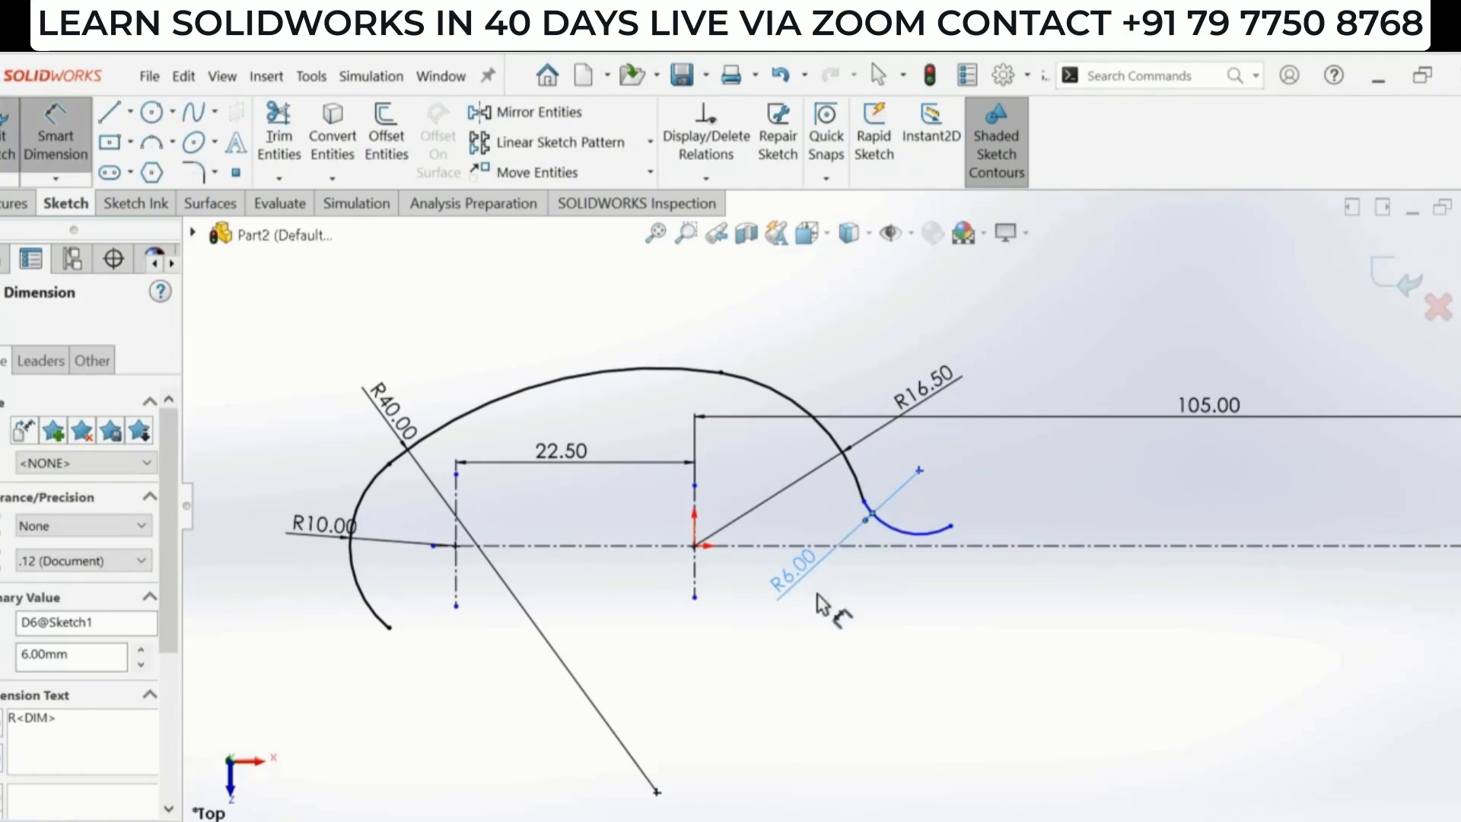
- Add an 18 mm symmetric dimension from the R6 arc's center point across the horizontal centerline
click(921, 472)
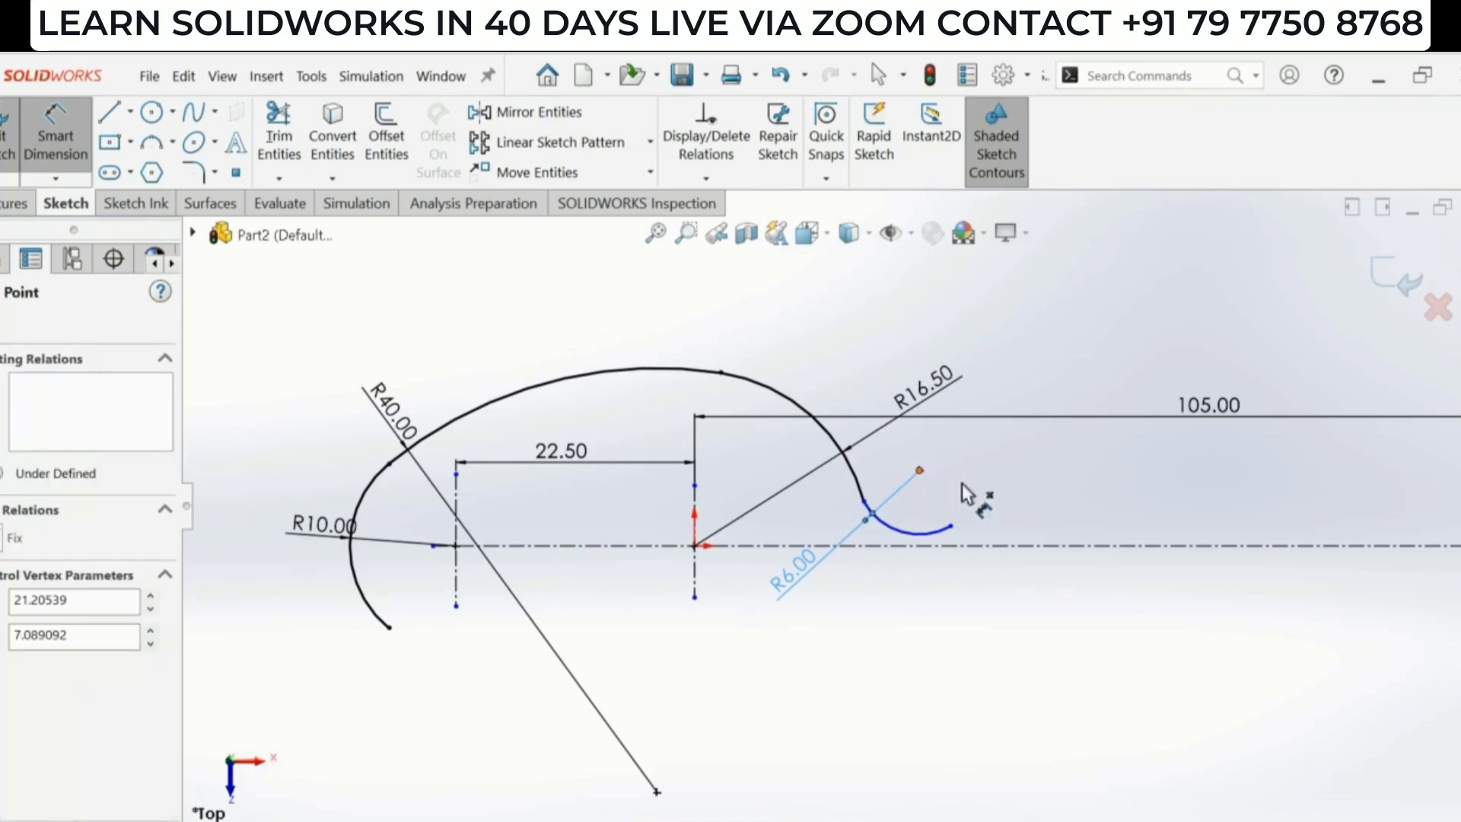
click(997, 546)
click(990, 586)
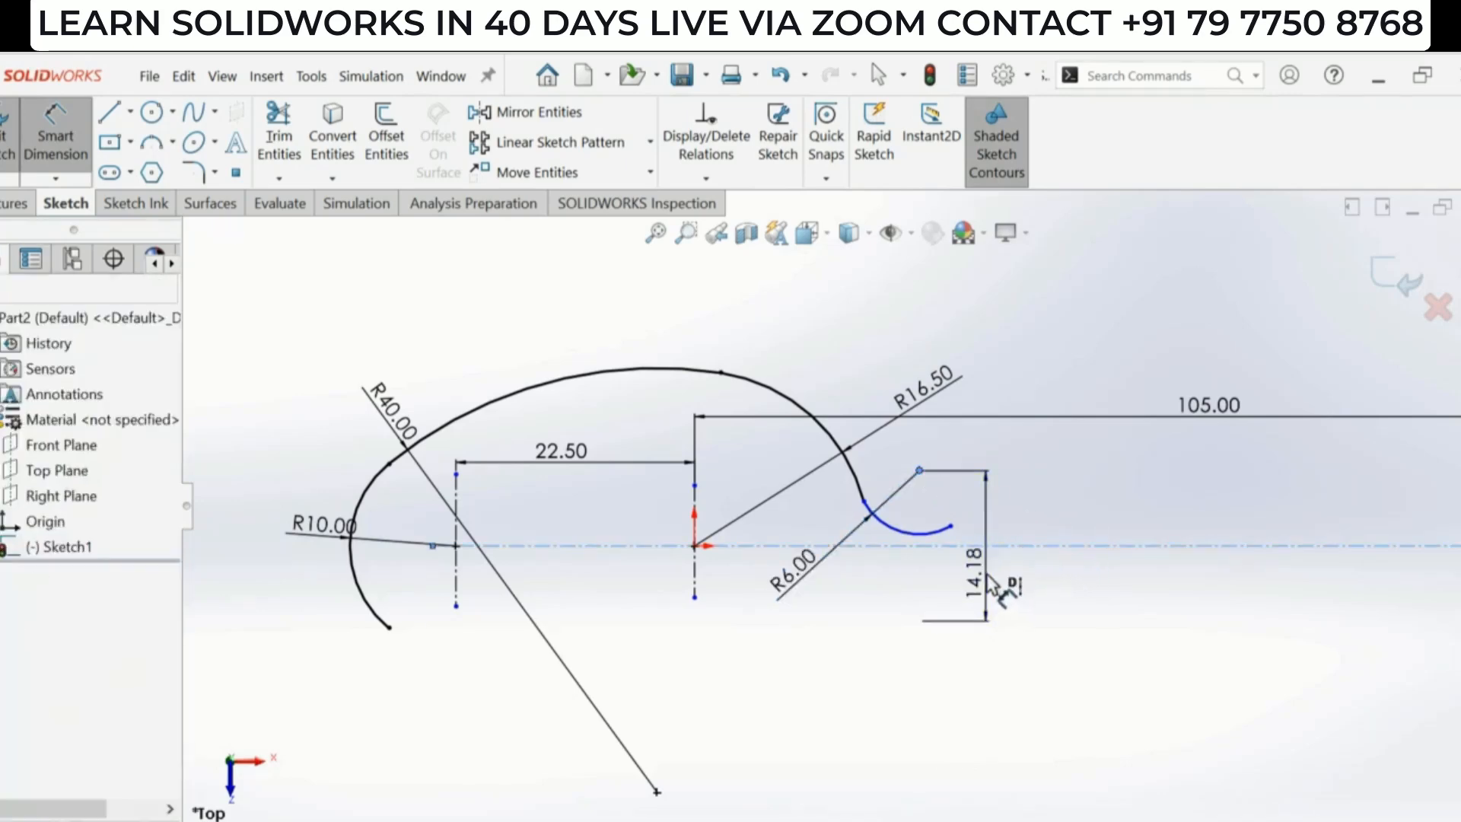
text(18.00mm)
key(Return)
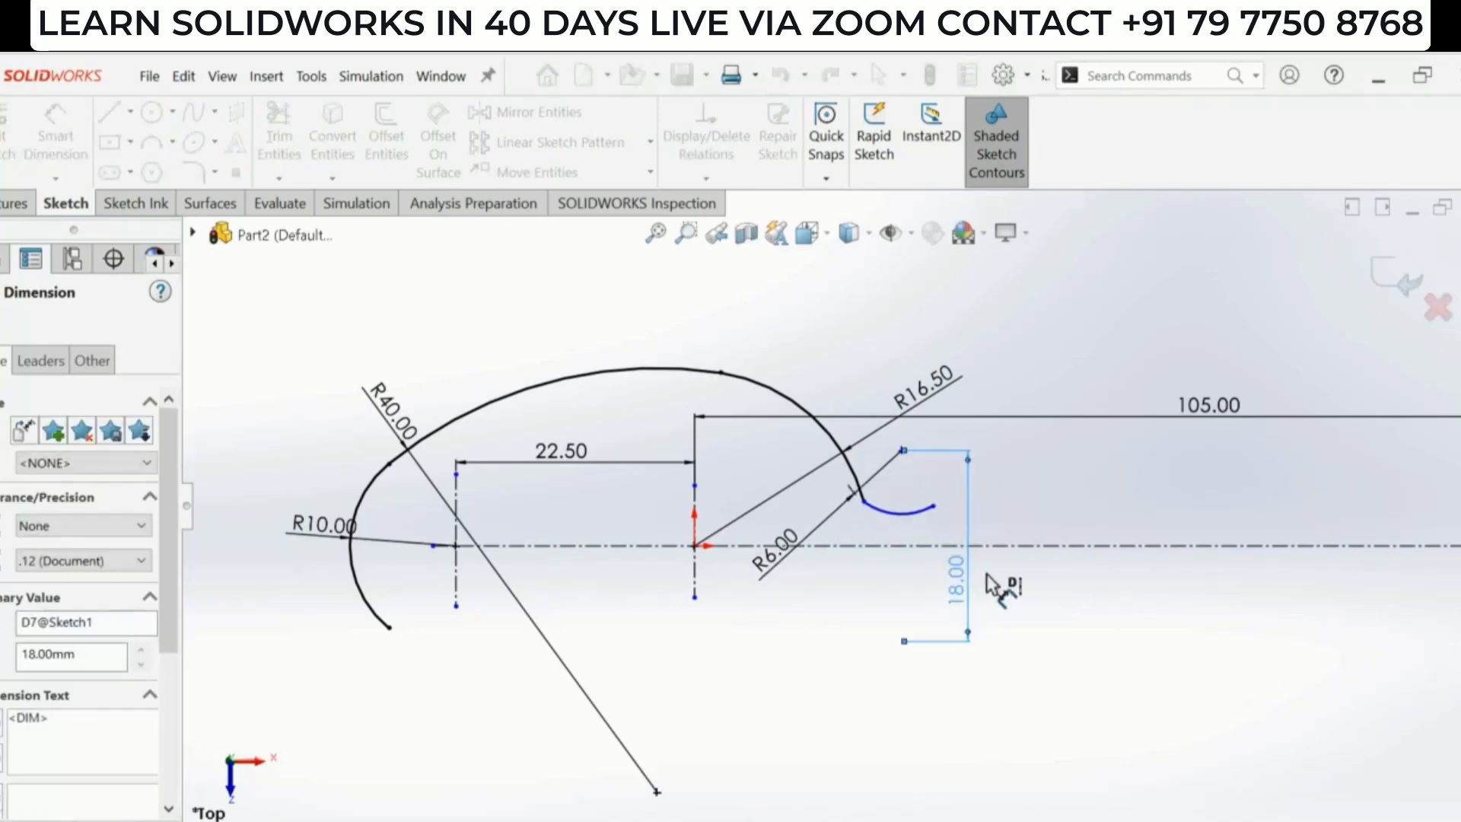
key(Escape)
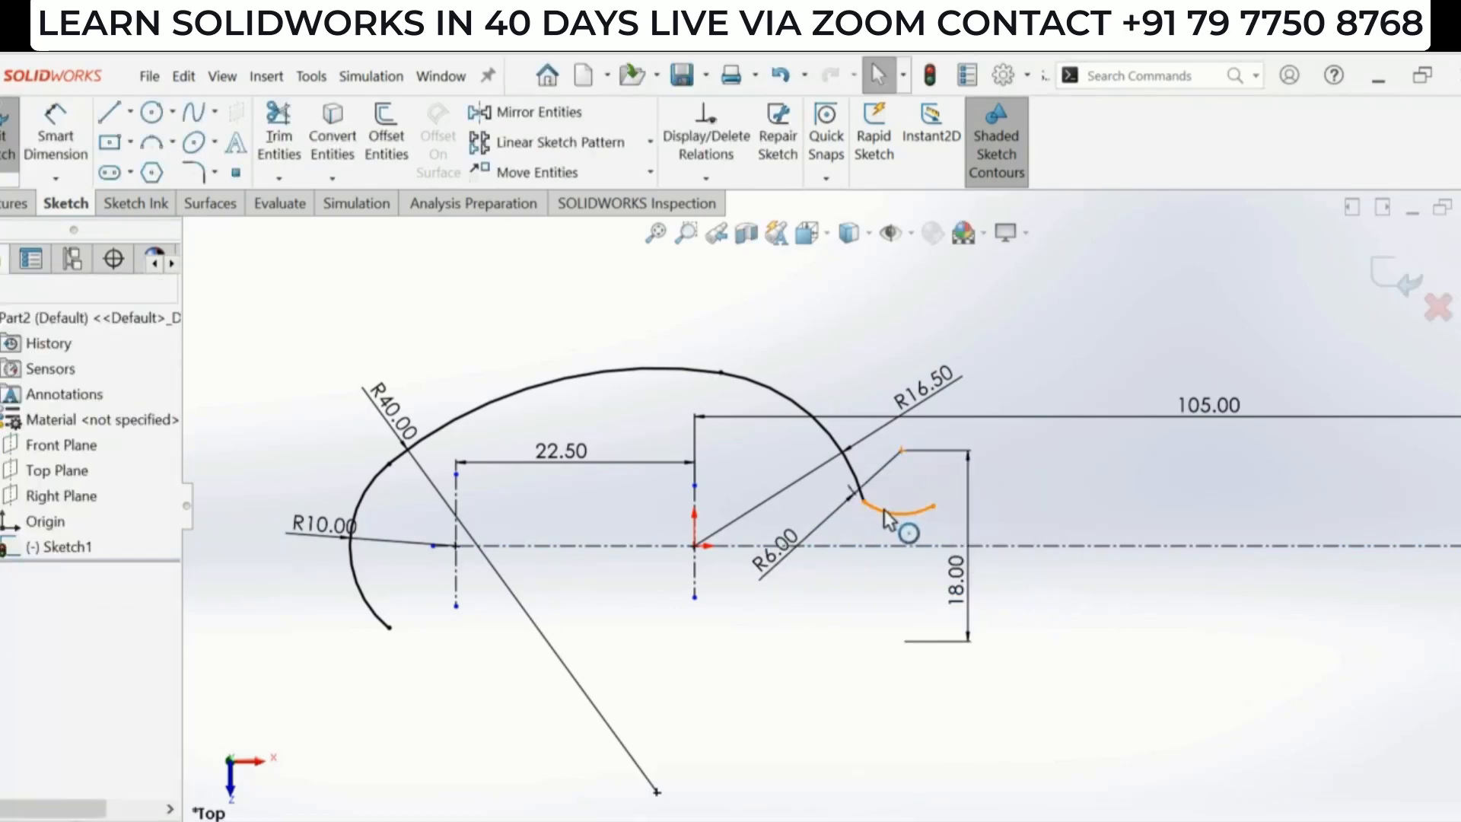
- Add a tangent relation between the R6 neck arc and the R16.5 arc
click(902, 512)
ctrl+click(856, 480)
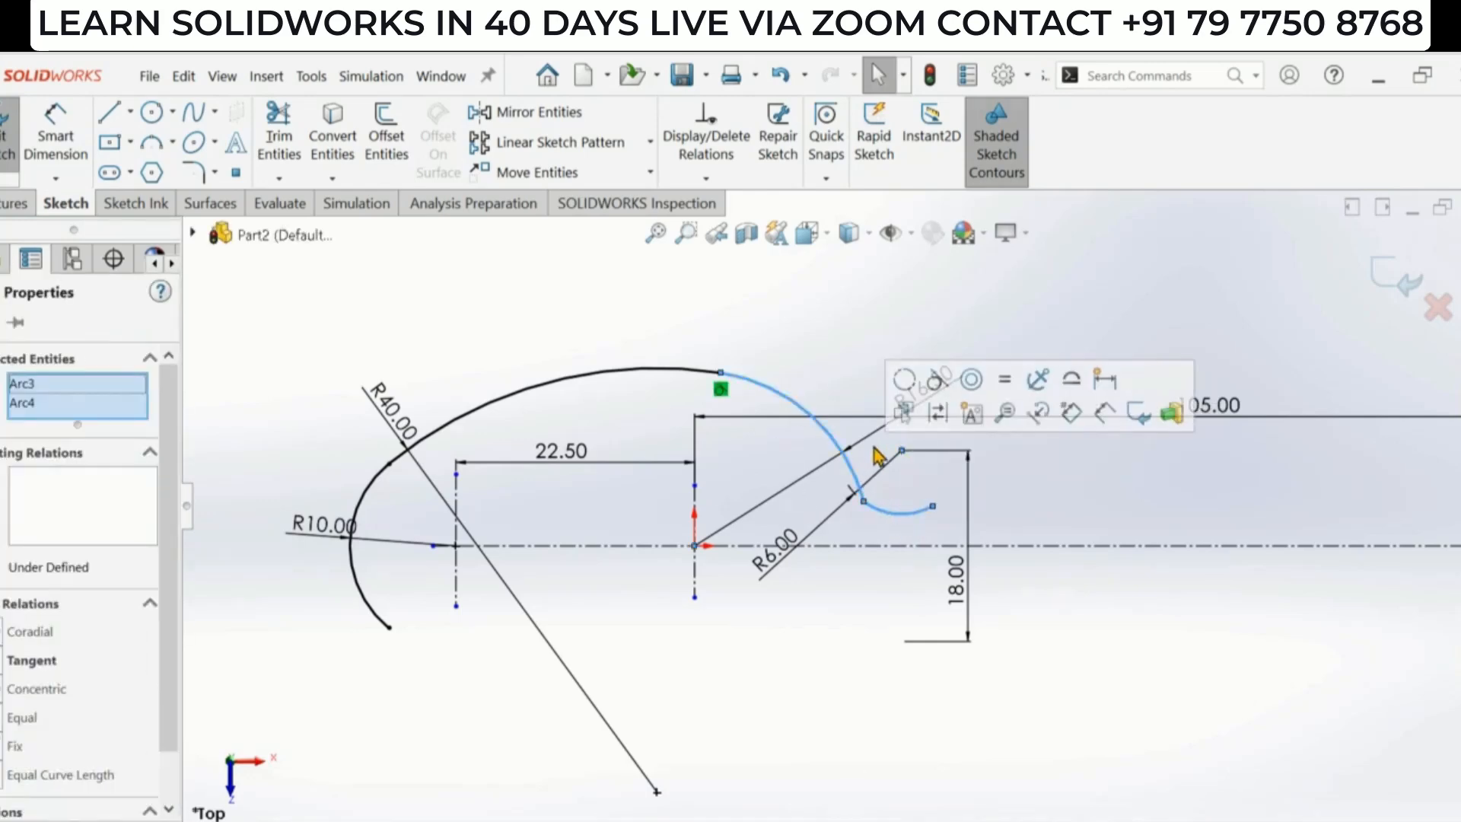
click(937, 379)
click(1073, 670)
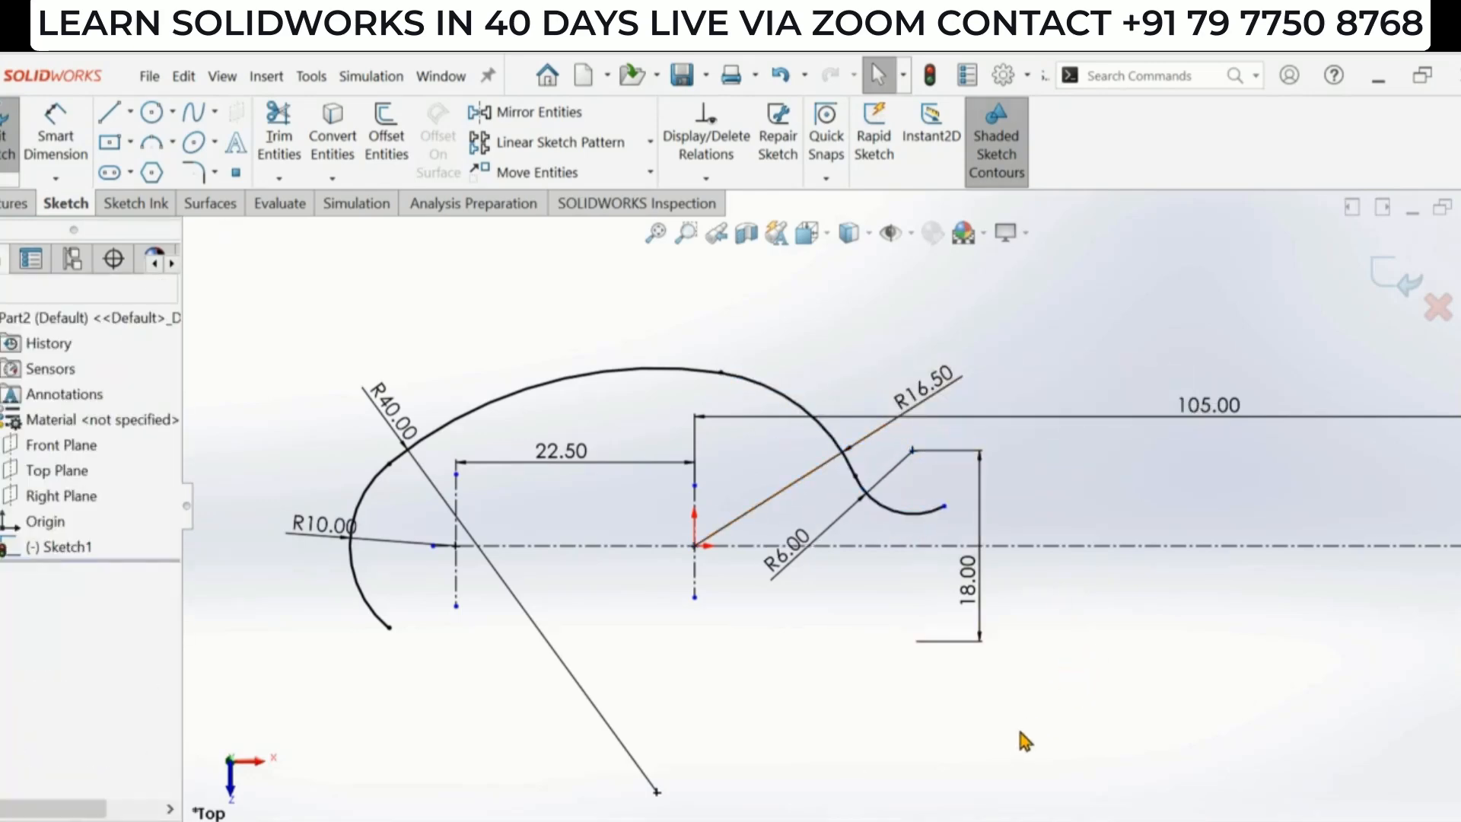
- Checking the reference drawing, draw a centerpoint arc for the handle tip centered where the 105 mm line meets the horizontal centerline
scroll(852, 590, up, 1)
key(alt+Tab)
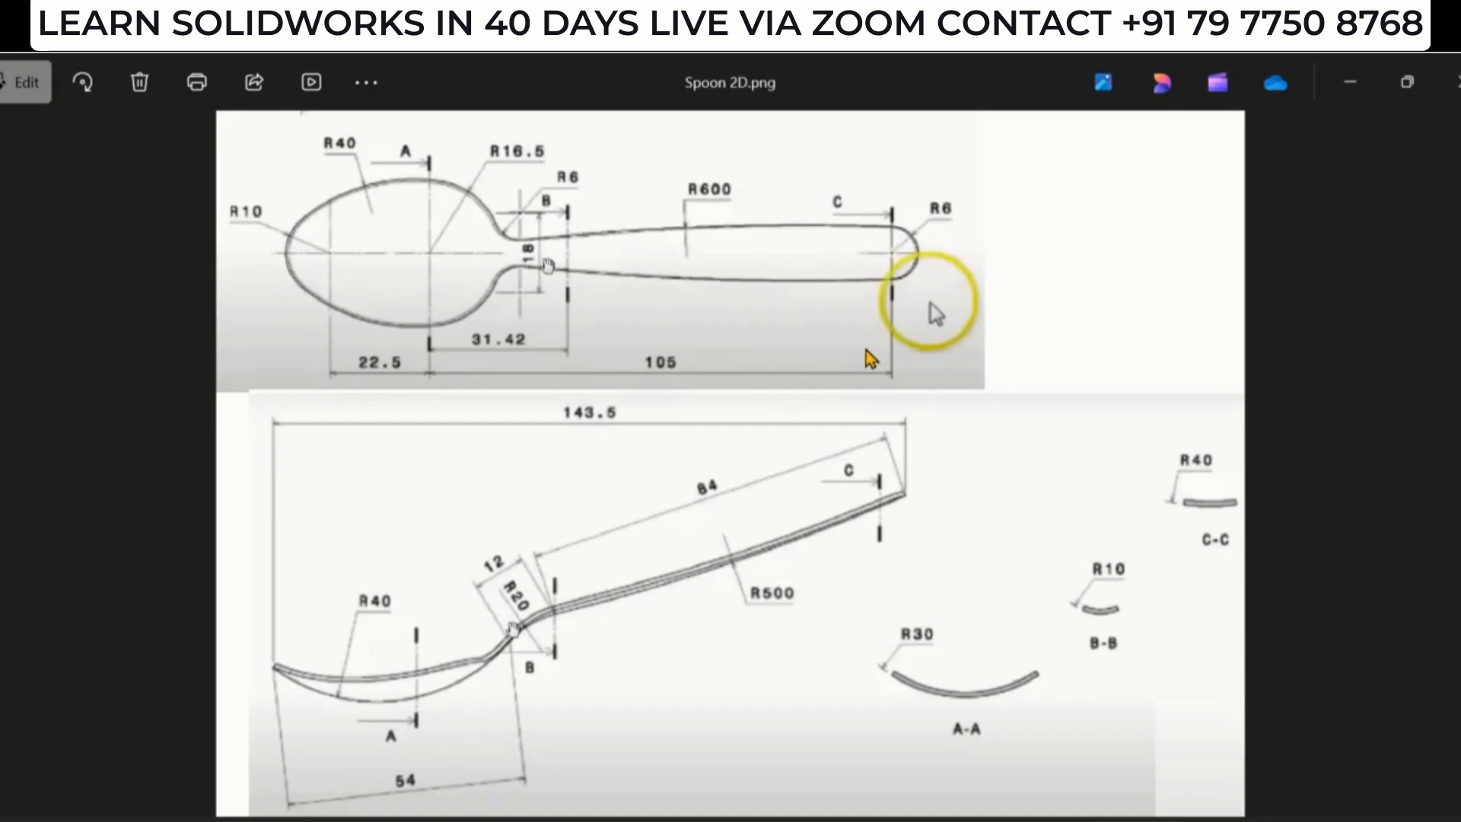
key(alt+Tab)
scroll(845, 348, up, 5)
scroll(1144, 508, down, 2)
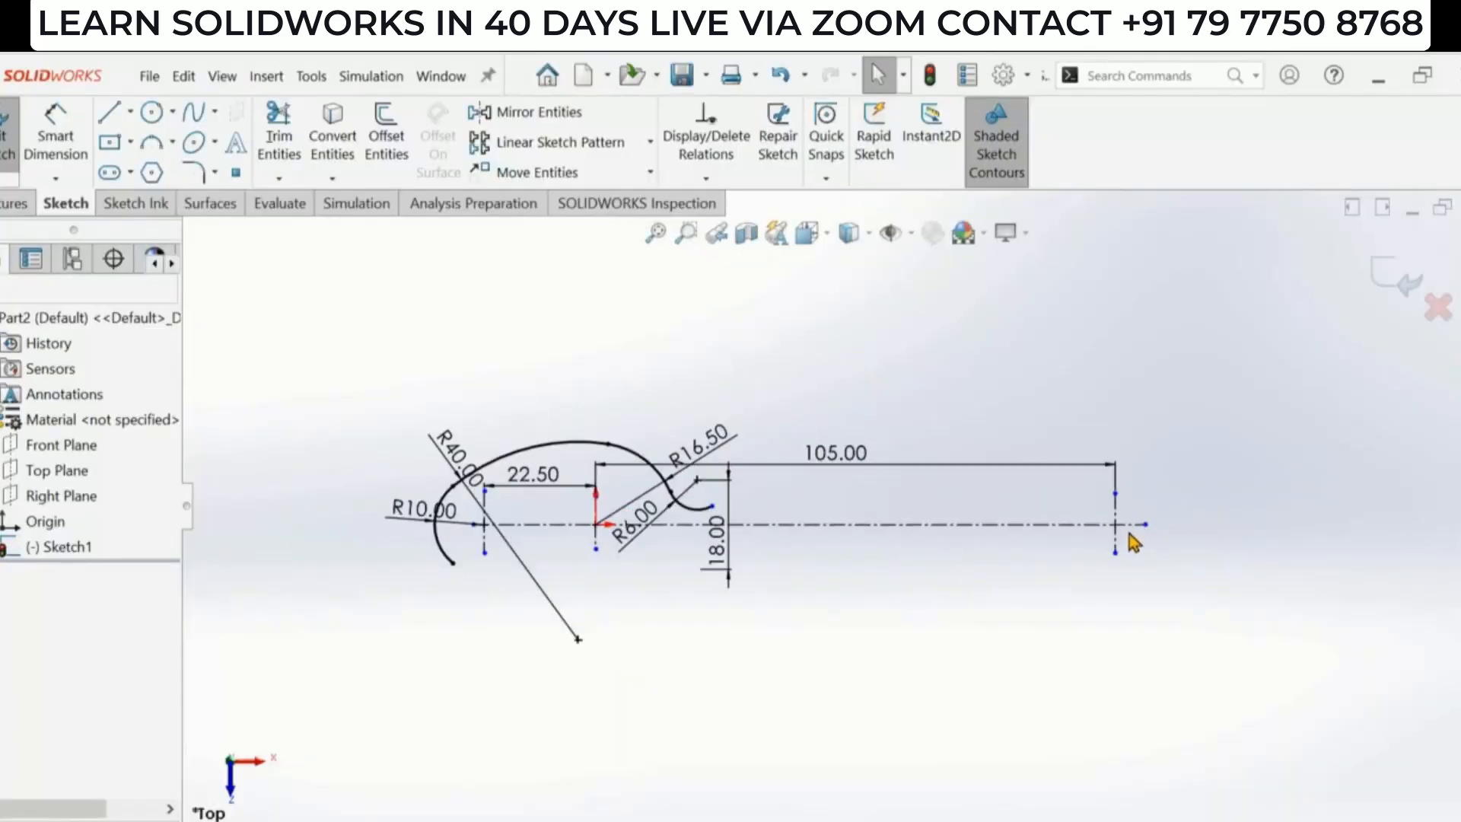
click(174, 143)
click(199, 170)
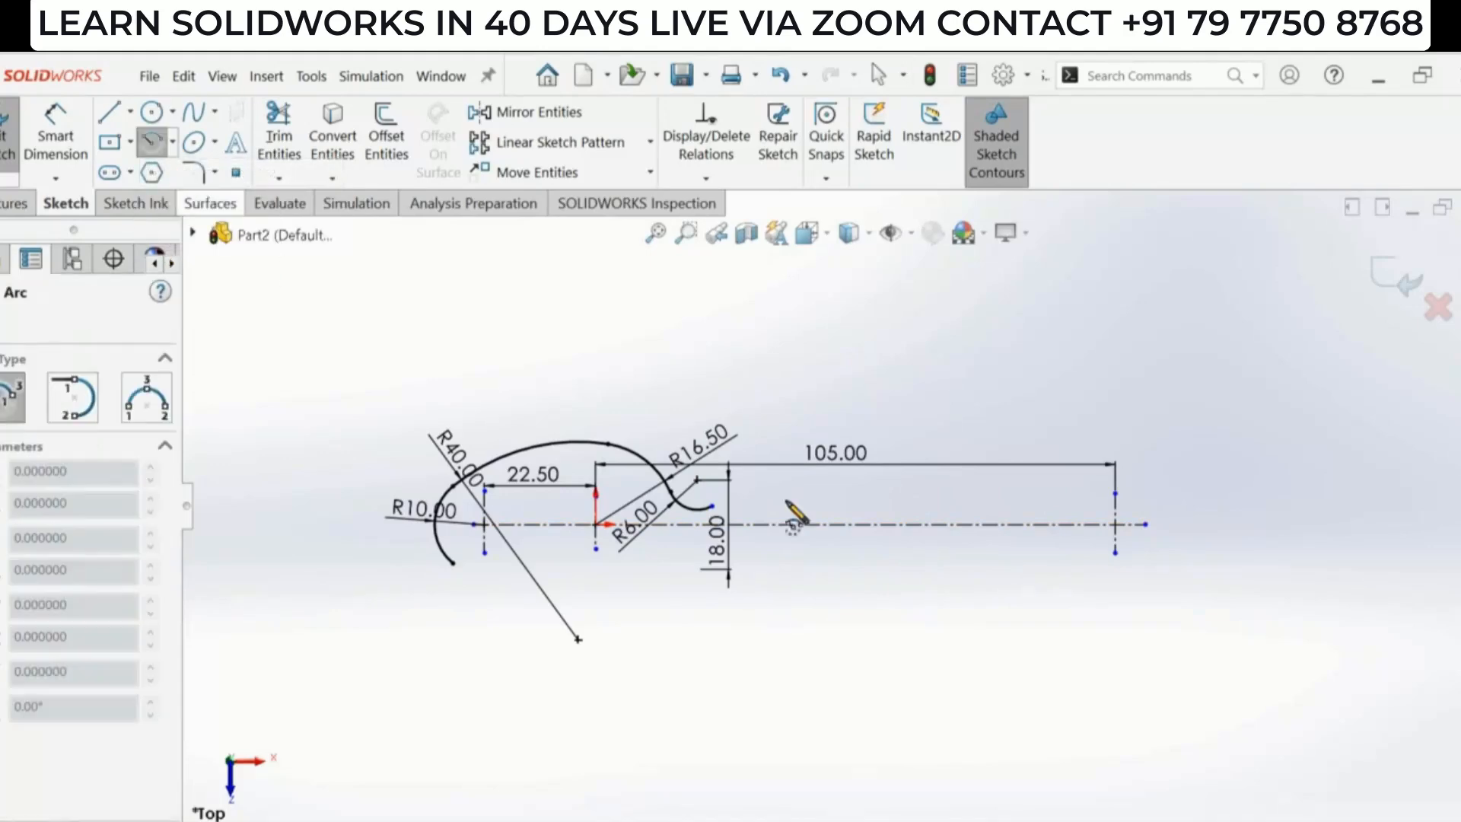
scroll(1076, 554, down, 4)
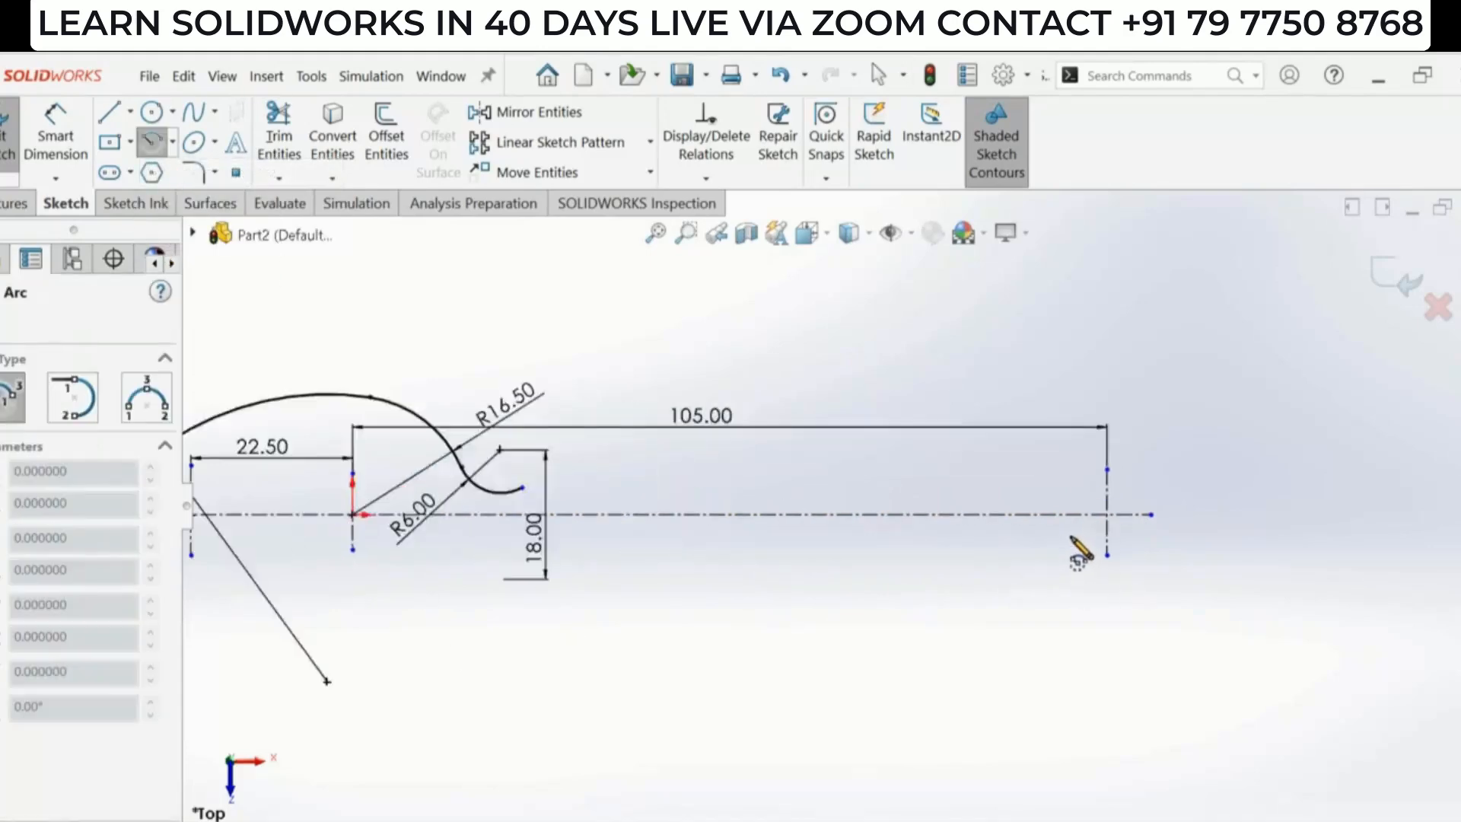
click(1099, 502)
click(1128, 440)
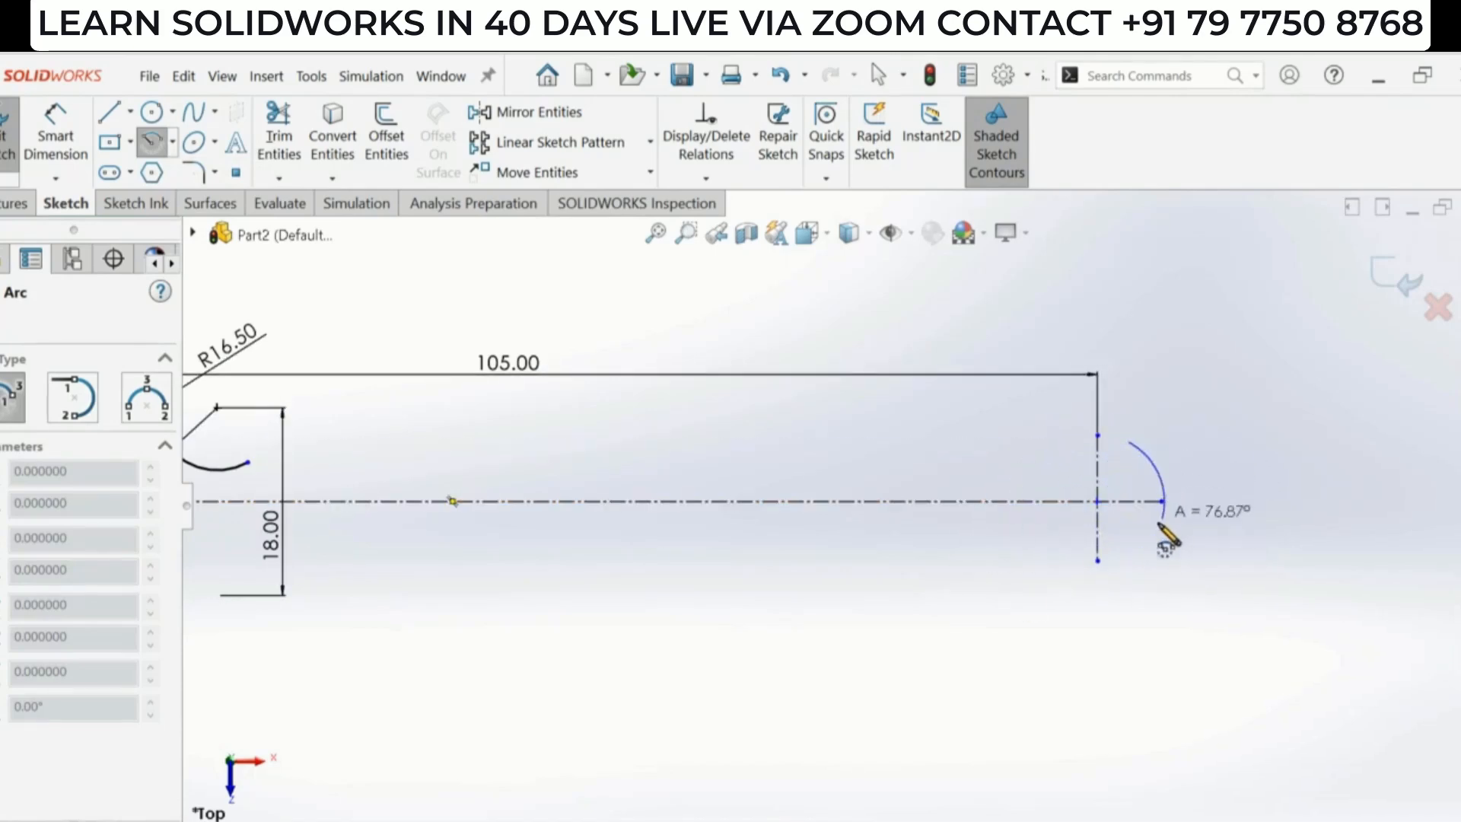
click(1146, 547)
key(Escape)
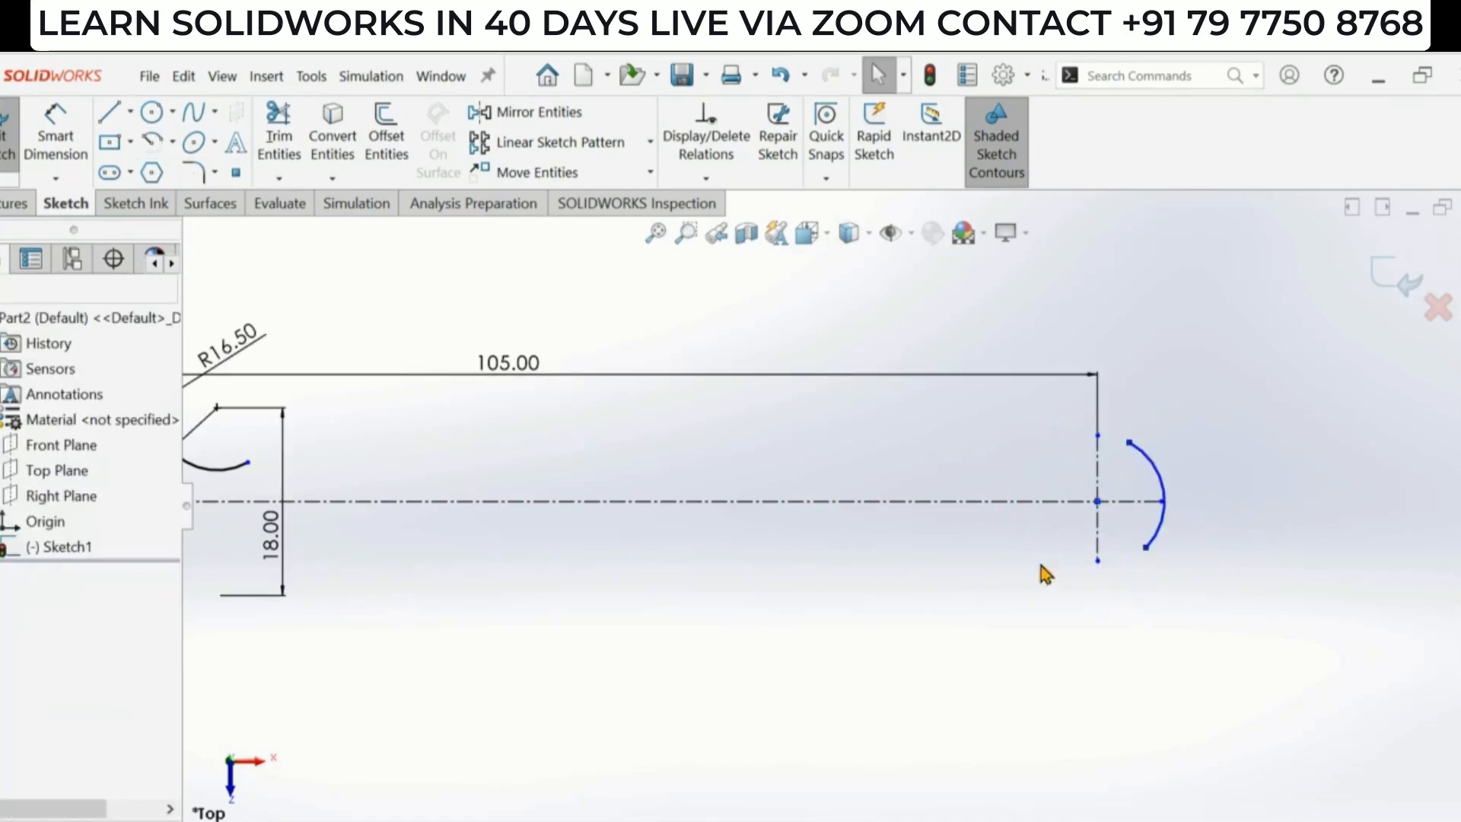
- Move the tip arc's center point and make it coincident with the vertical line at the 105 mm dimension
click(1098, 501)
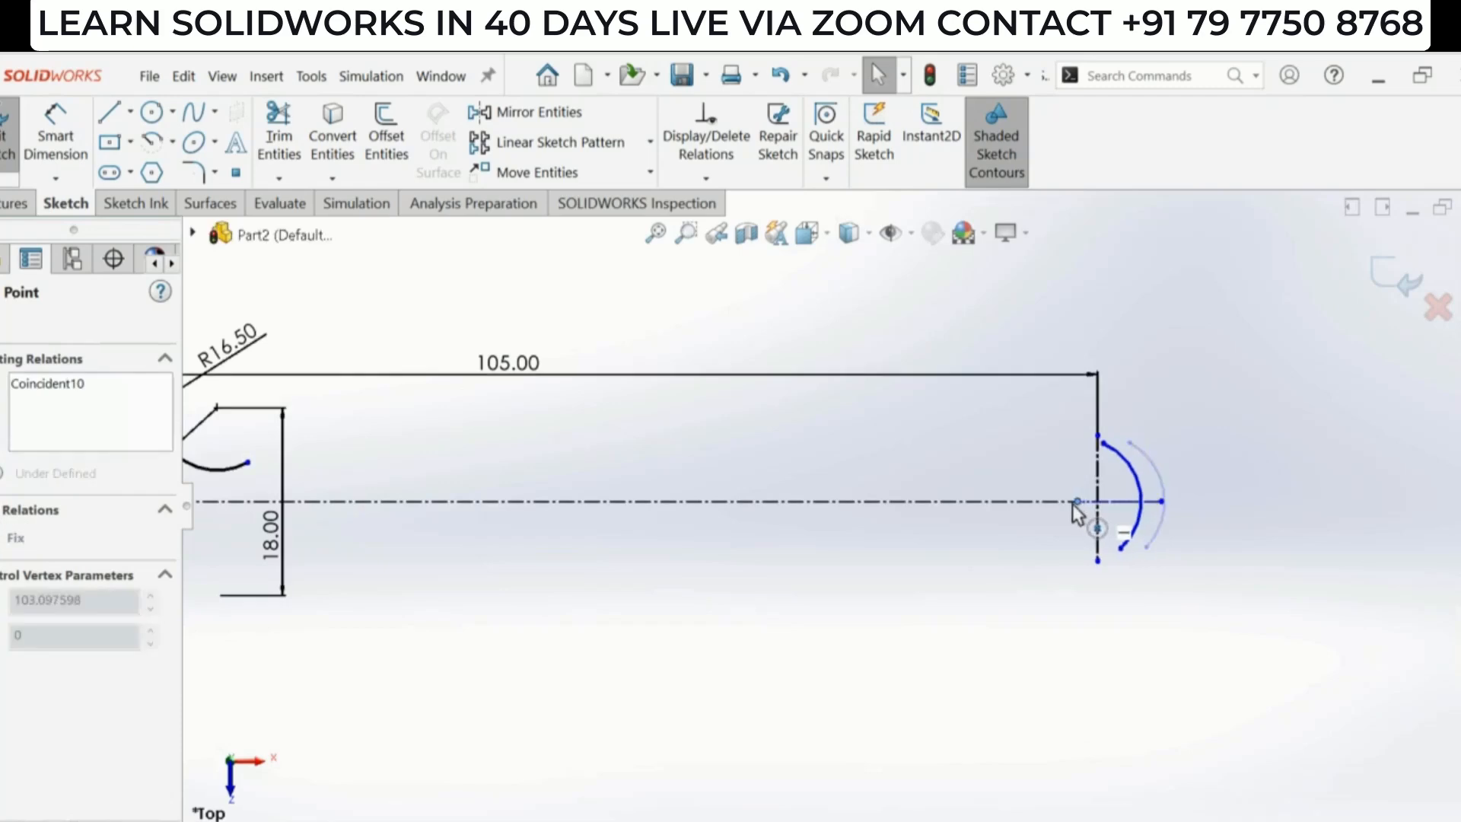
mouse_move(1096, 504)
mouse_down()
mouse_move(1111, 510)
mouse_move(1064, 505)
mouse_up()
scroll(1138, 503, down, 3)
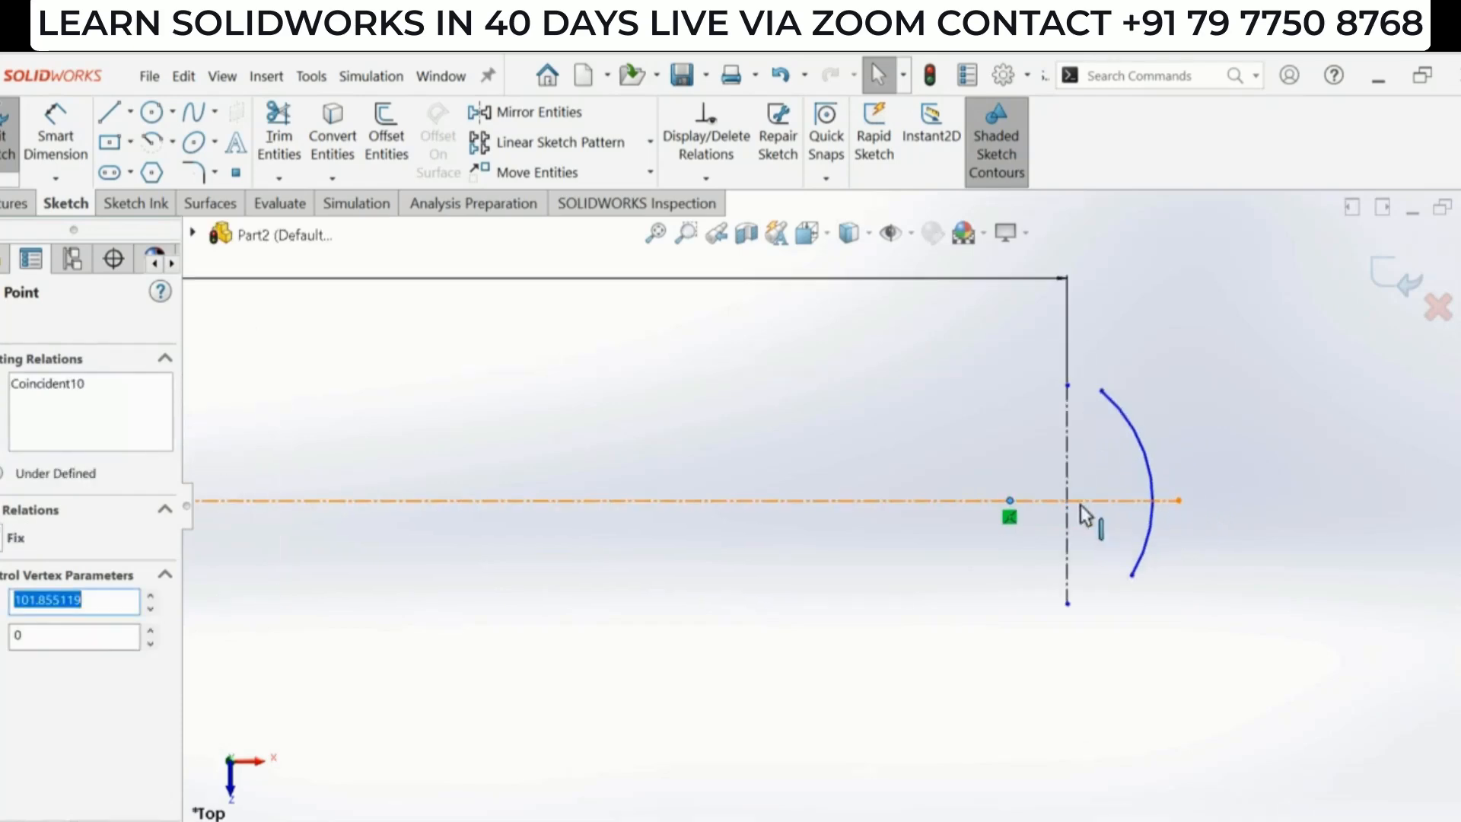
ctrl+click(1066, 528)
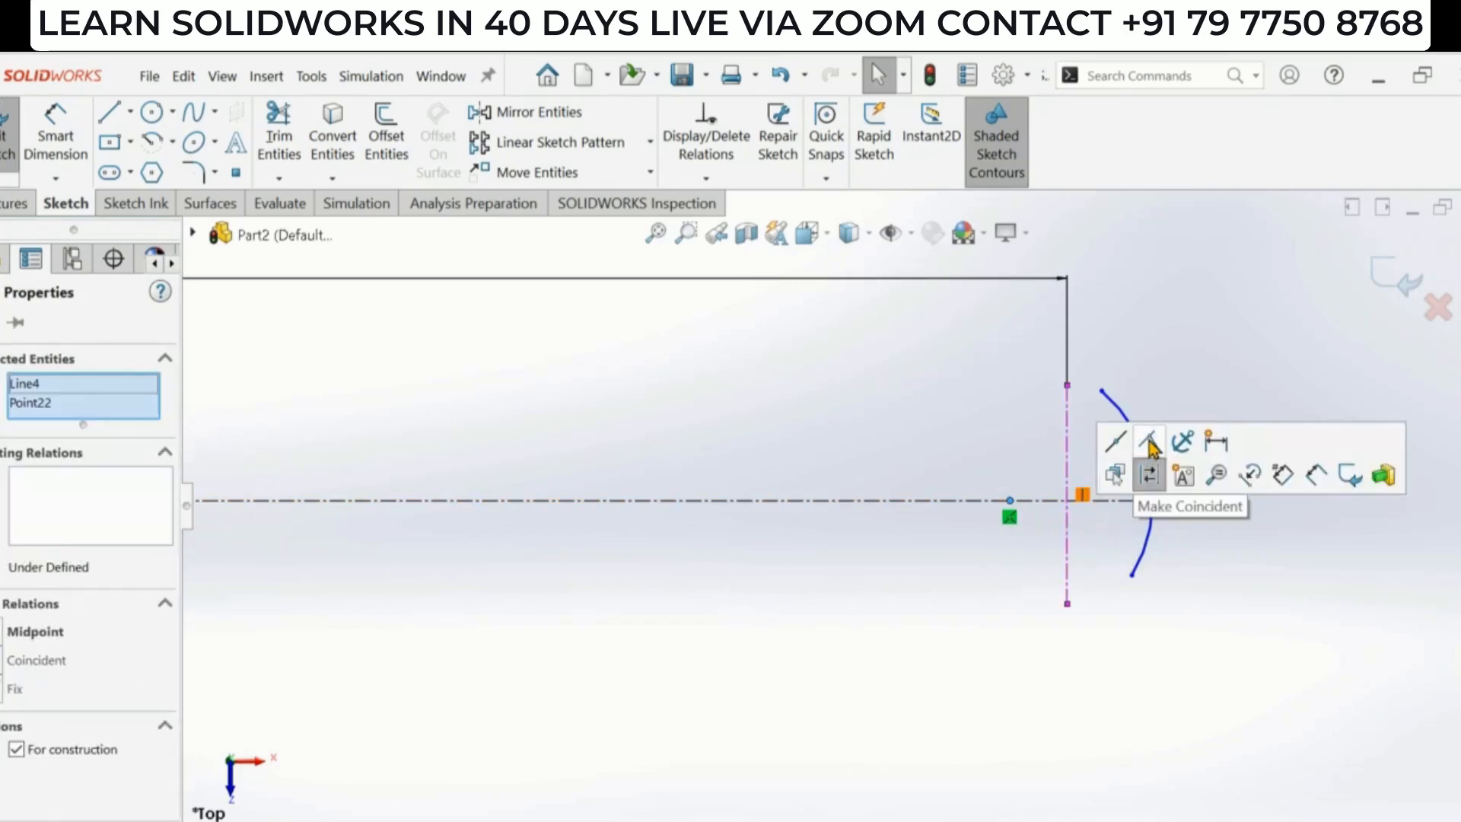
click(1151, 442)
click(1166, 609)
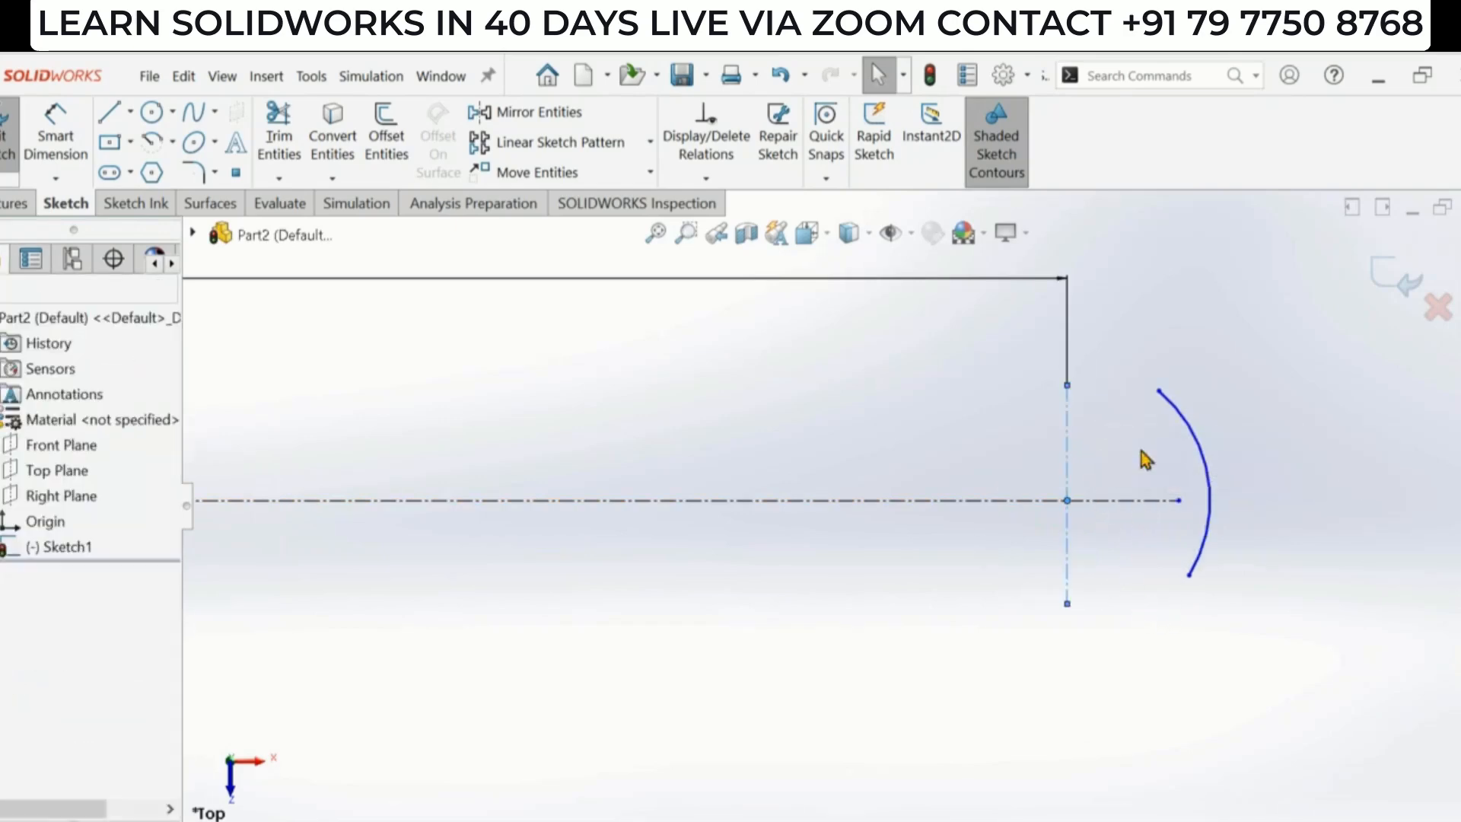
- Add a vertical relation between the tip arc's two endpoints
click(1159, 391)
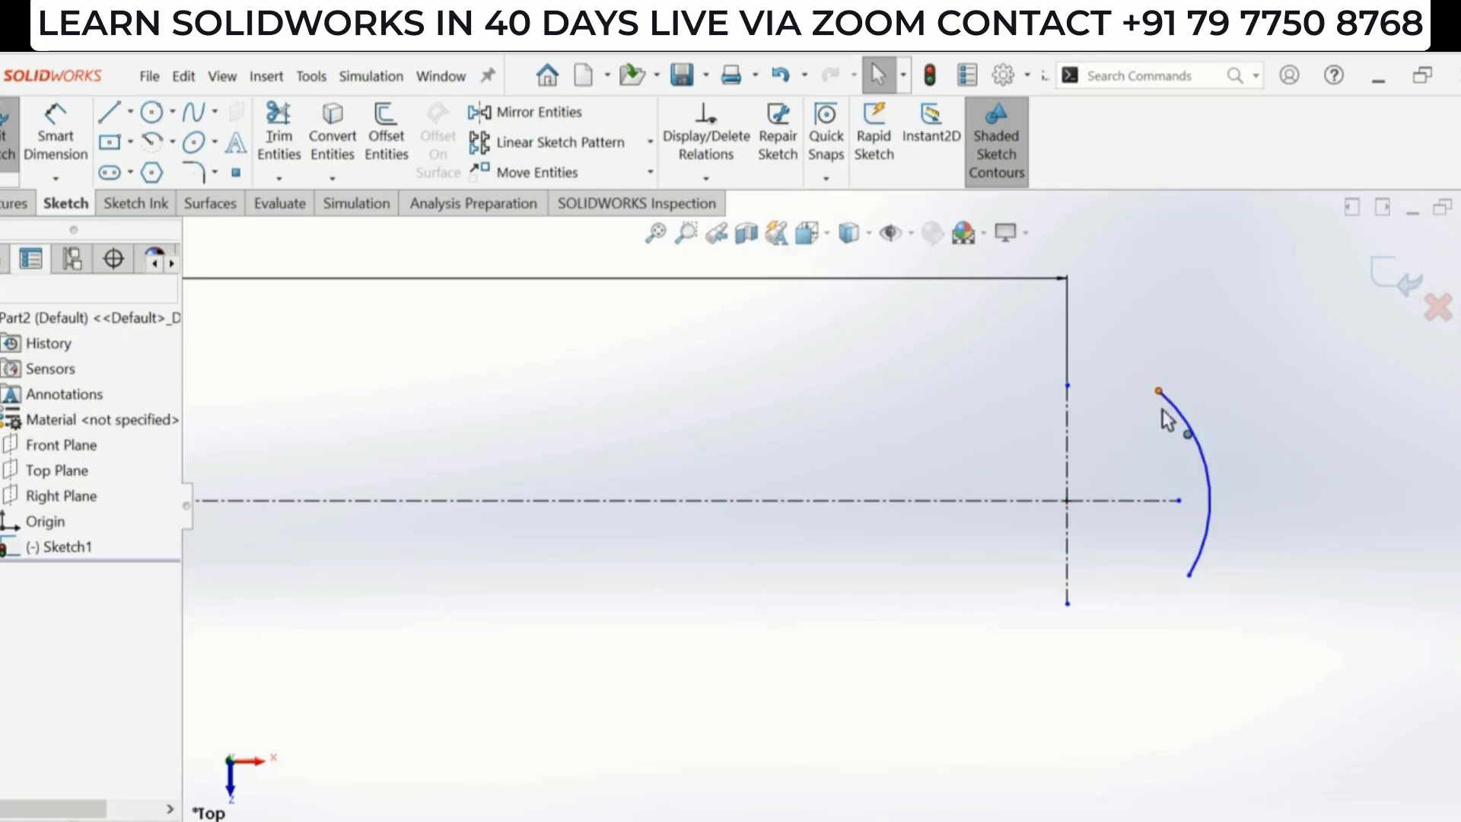
ctrl+click(1188, 576)
click(1274, 487)
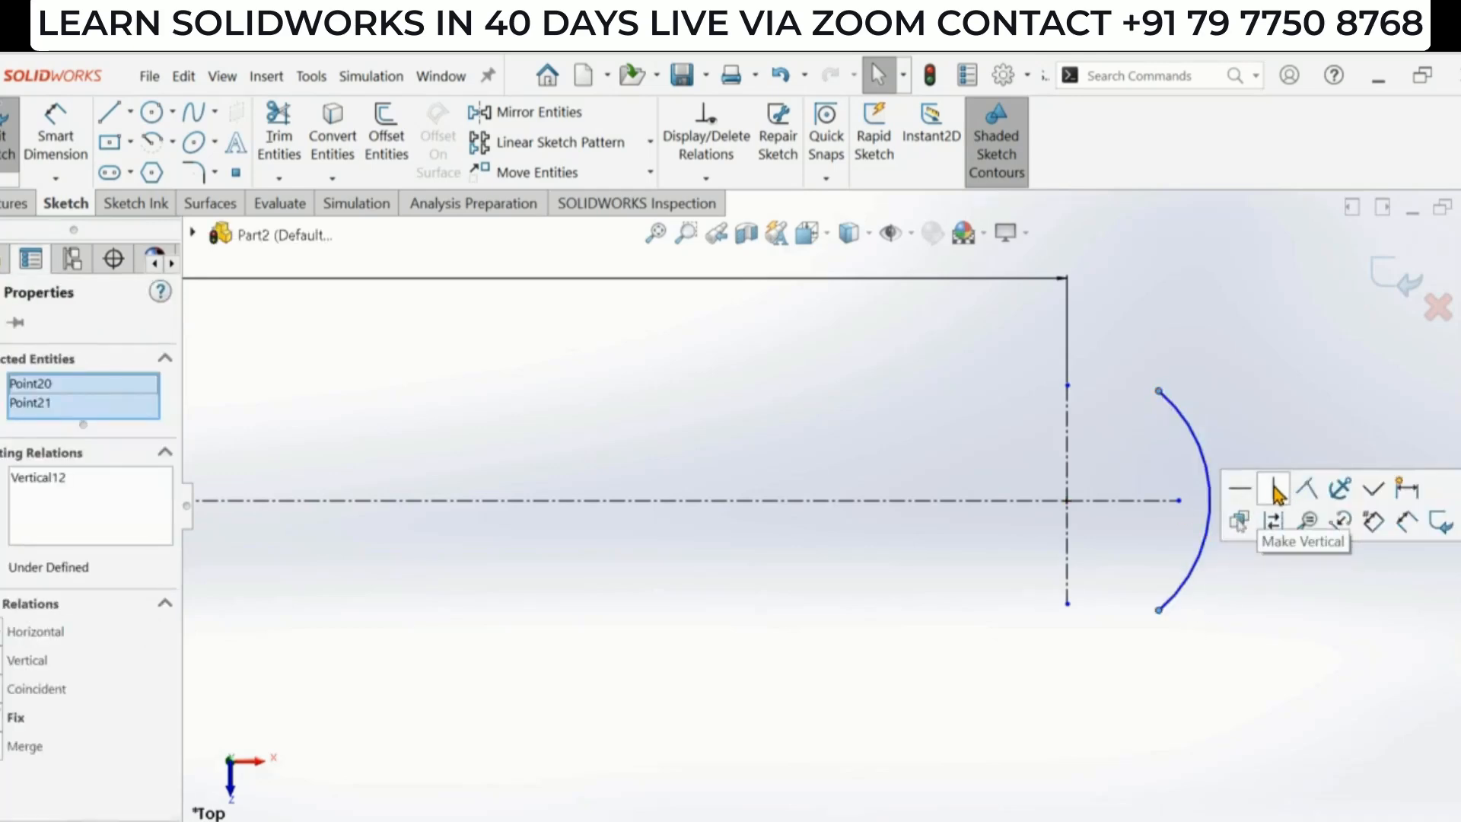
click(1223, 640)
- Dimension the handle tip arc's radius as 6 mm, checking the reference drawing
scroll(893, 508, up, 2)
scroll(868, 516, up, 2)
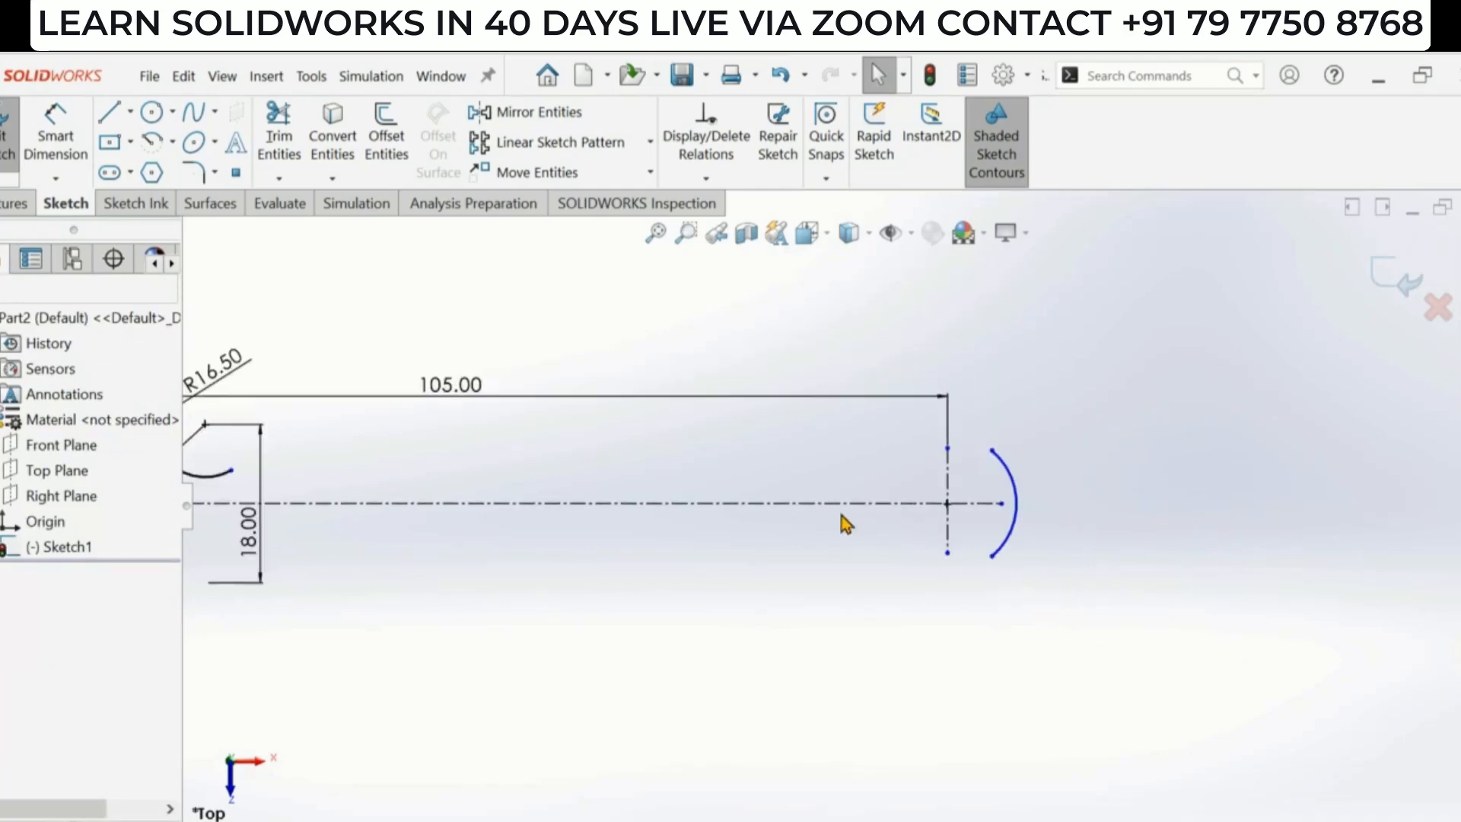
scroll(651, 491, down, 2)
click(55, 145)
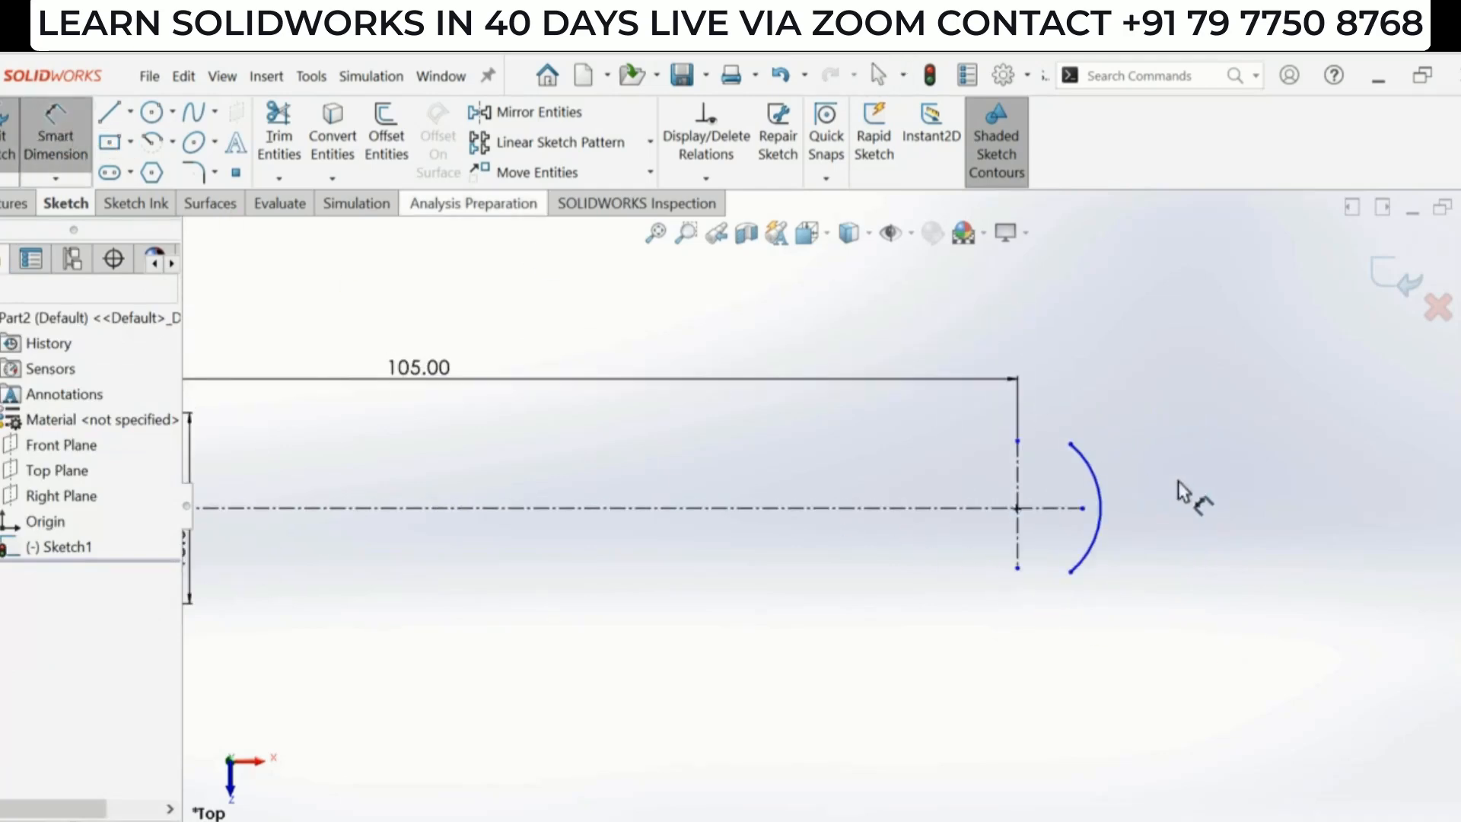
key(alt+Tab)
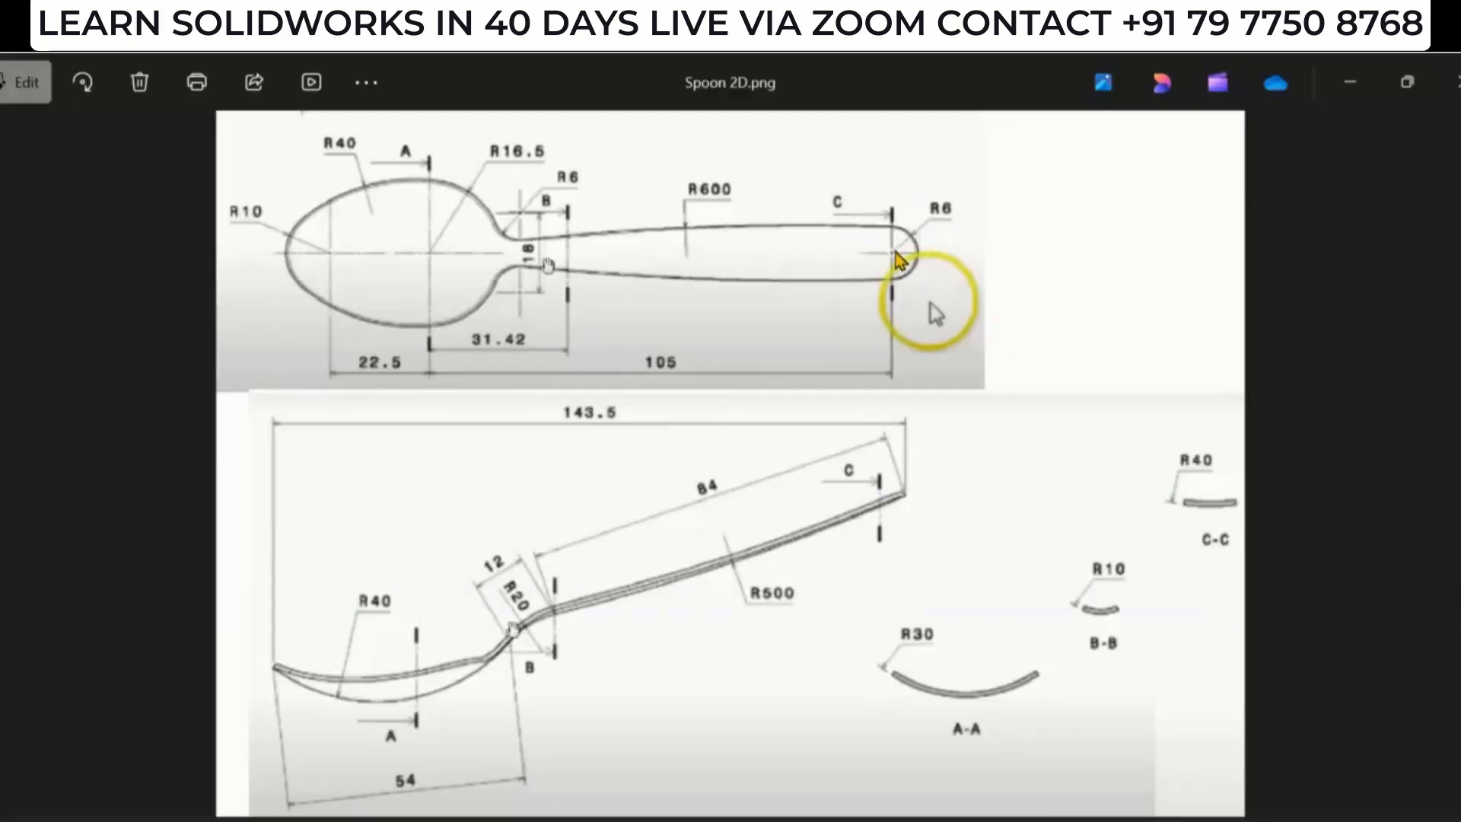
key(alt+Tab)
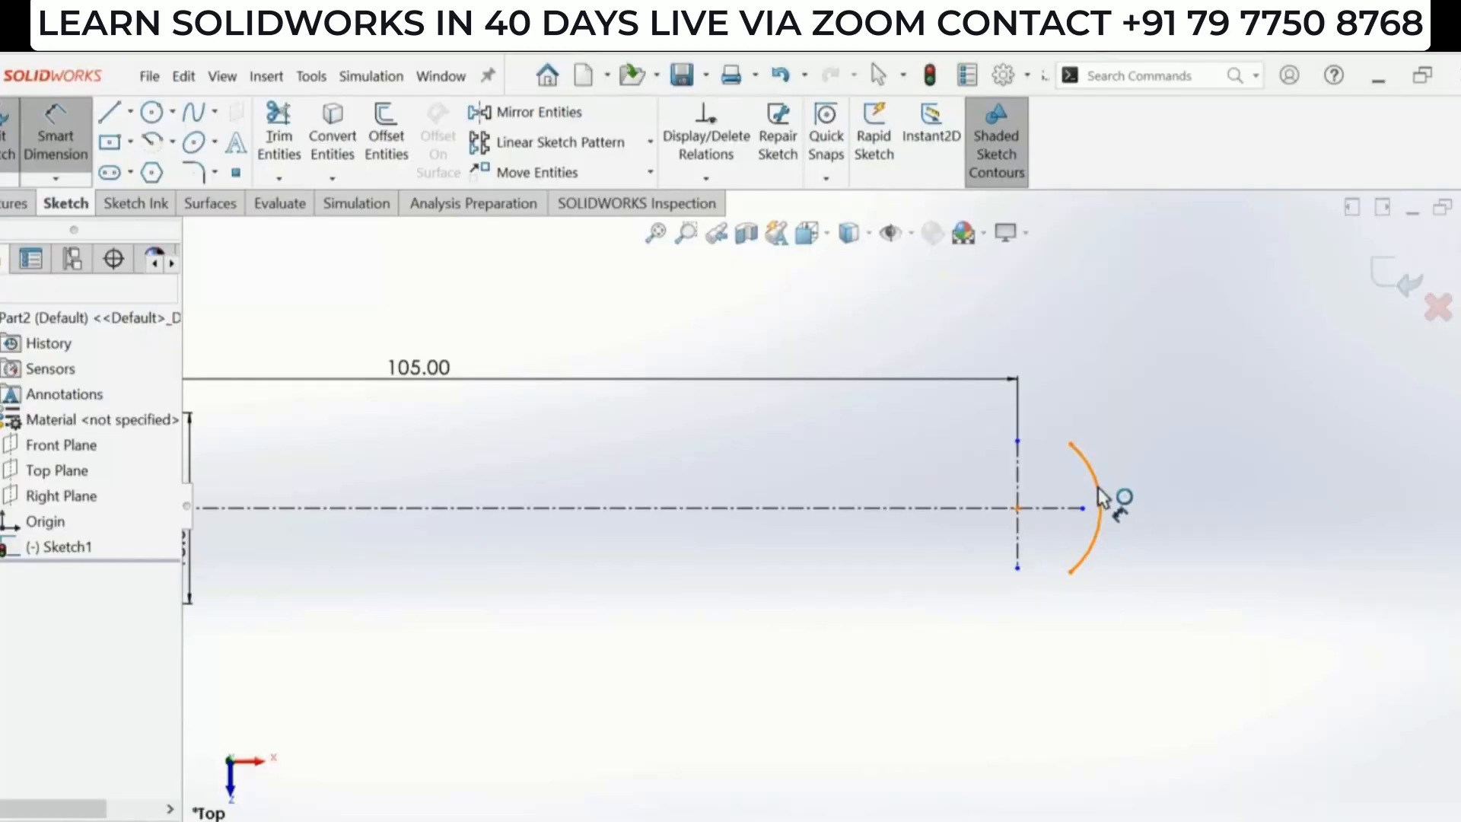
click(1100, 491)
click(1208, 432)
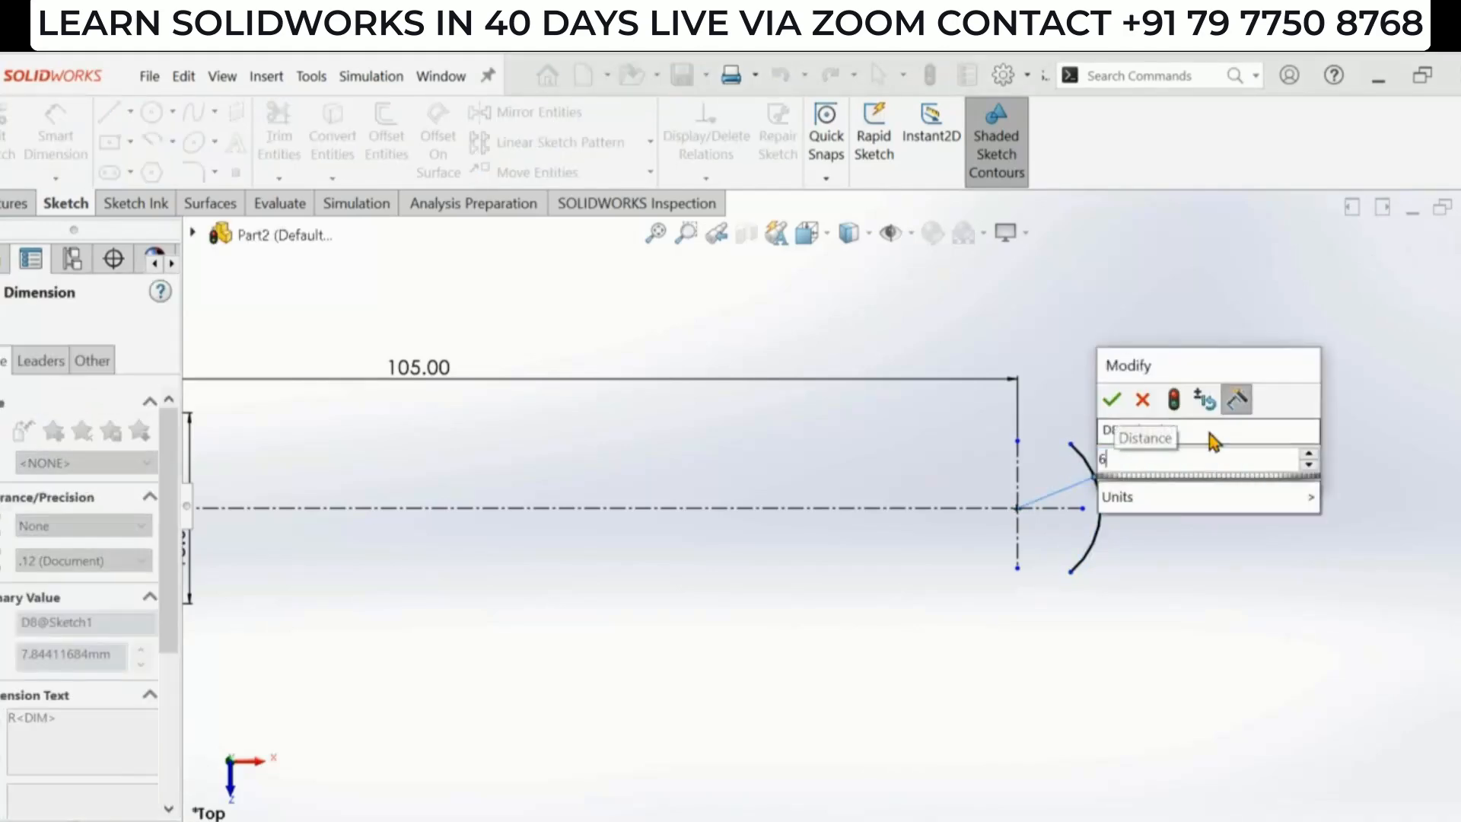
key(Return)
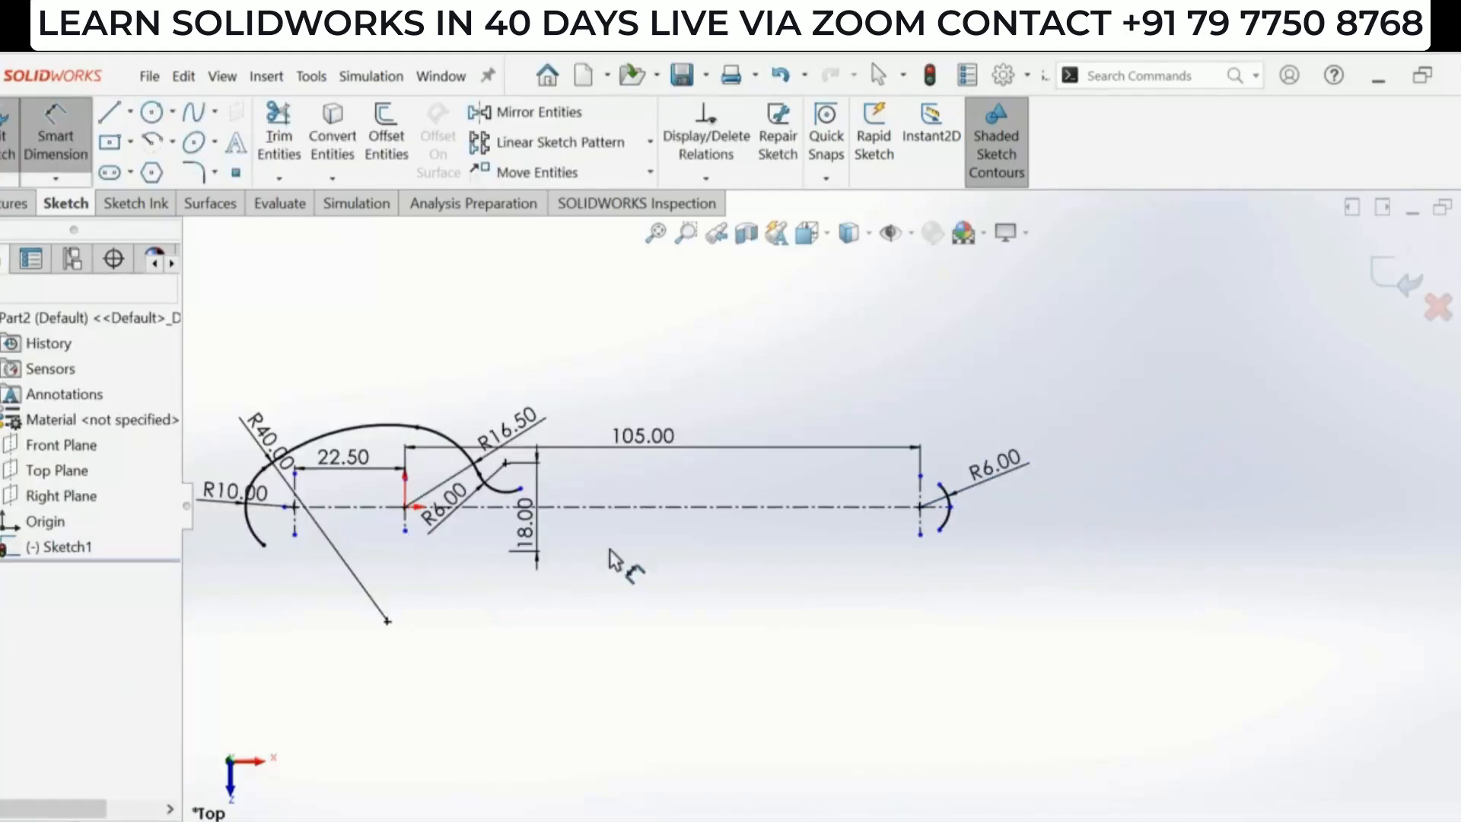
- Draw a 3-point arc from the R6 neck arc's end to the tip arc's upper endpoint for the handle edge
click(172, 142)
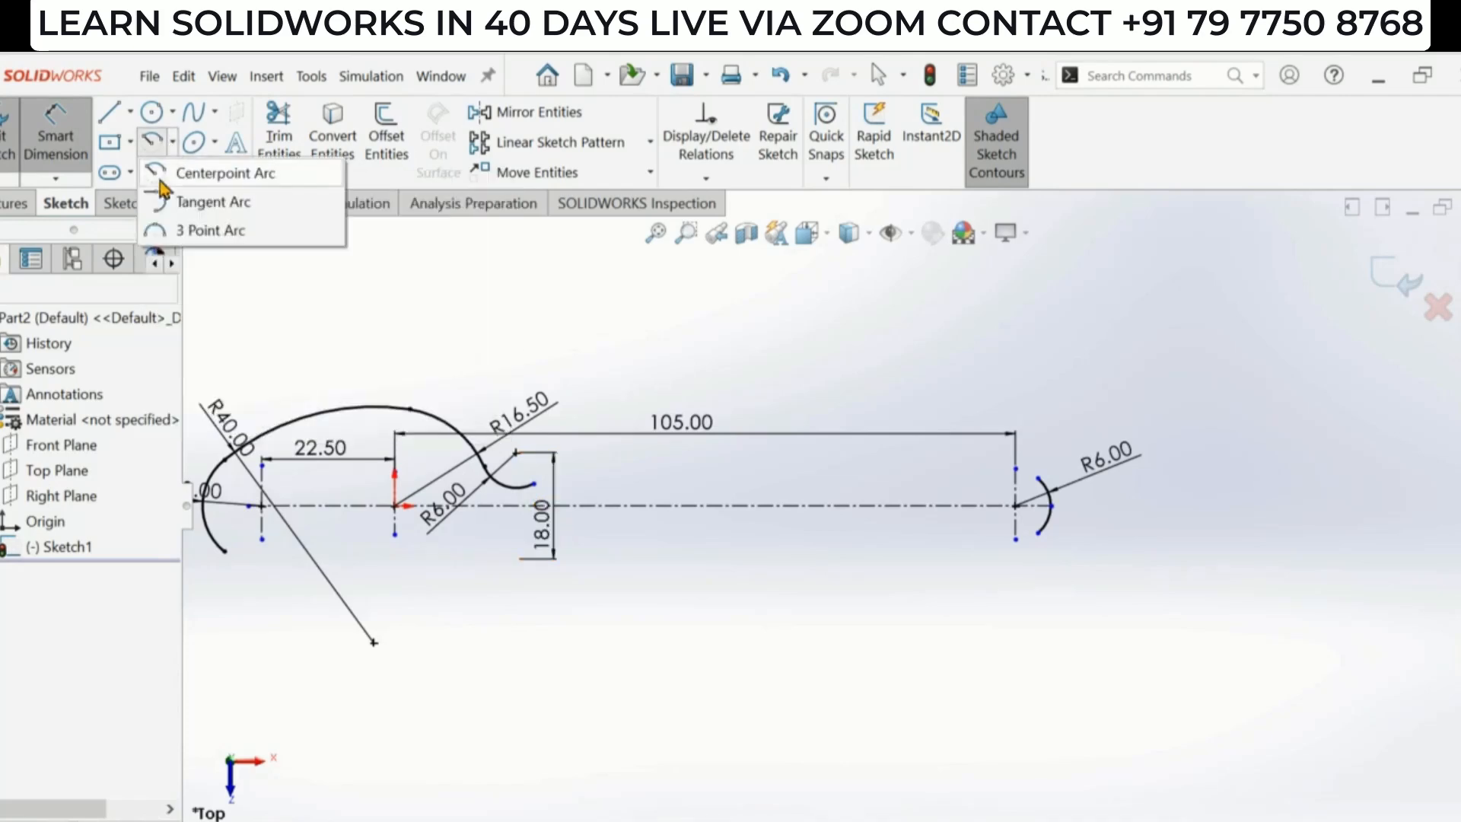
click(162, 231)
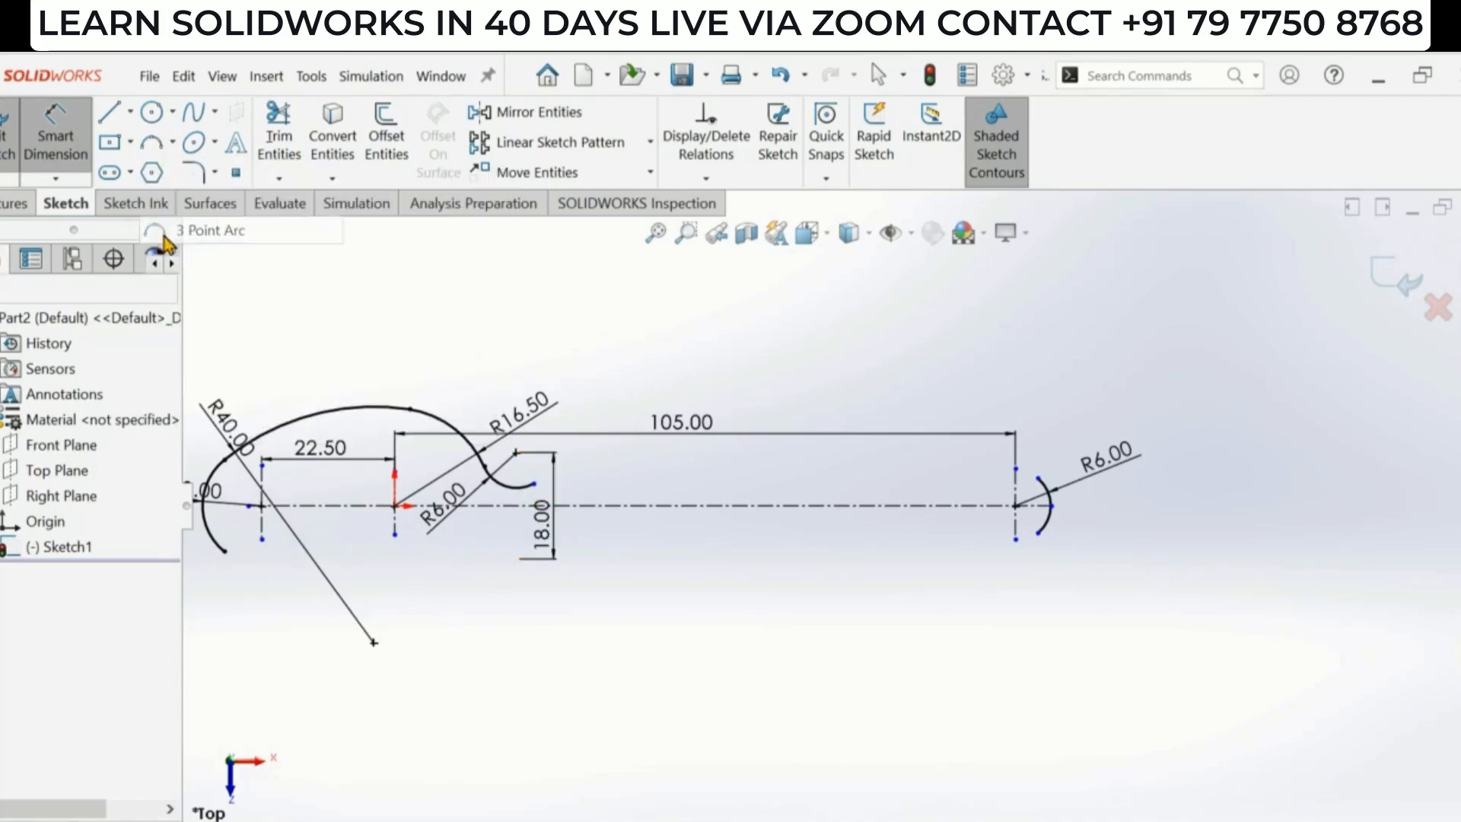
click(533, 484)
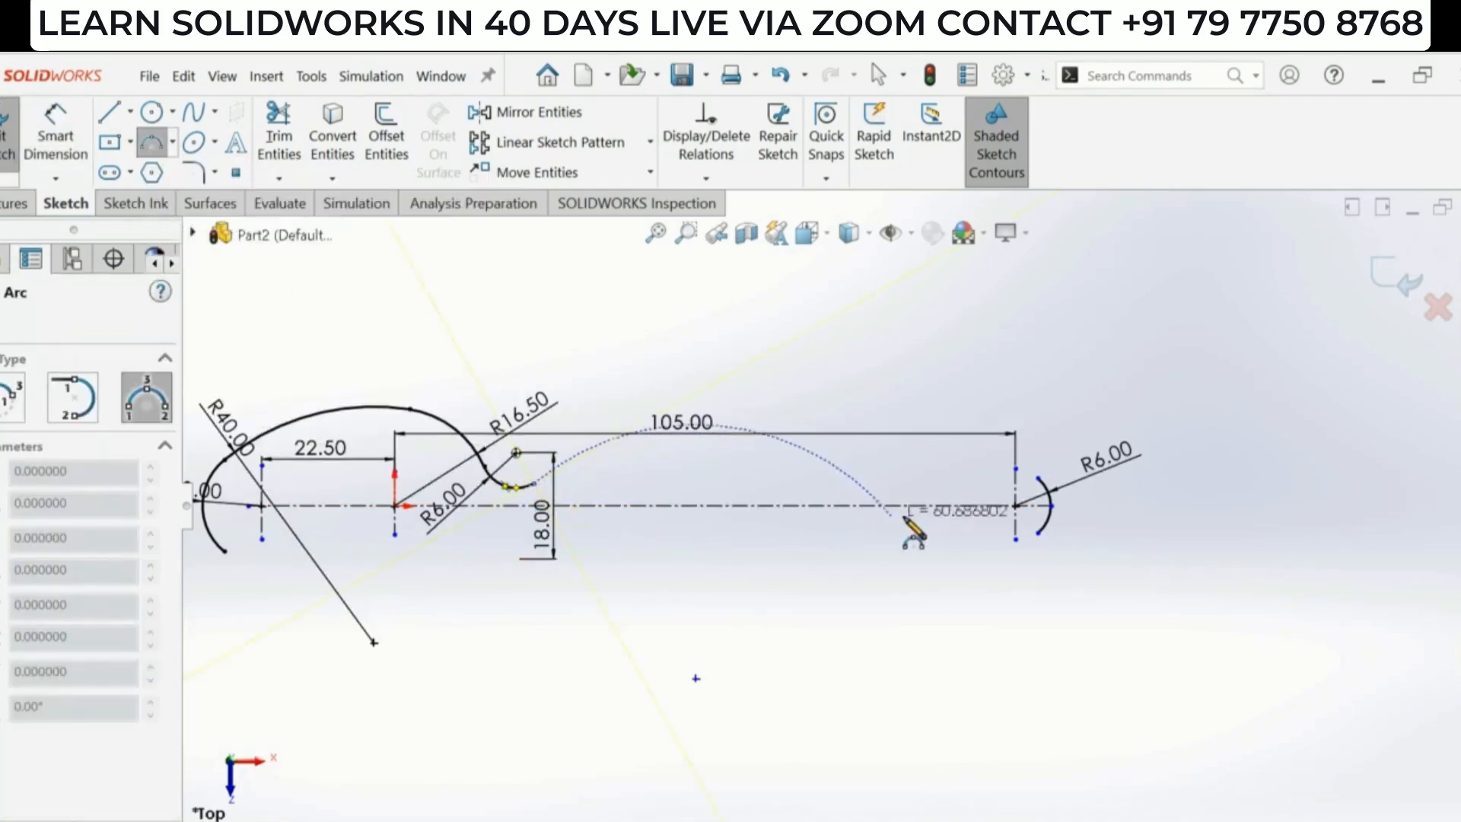
click(1039, 478)
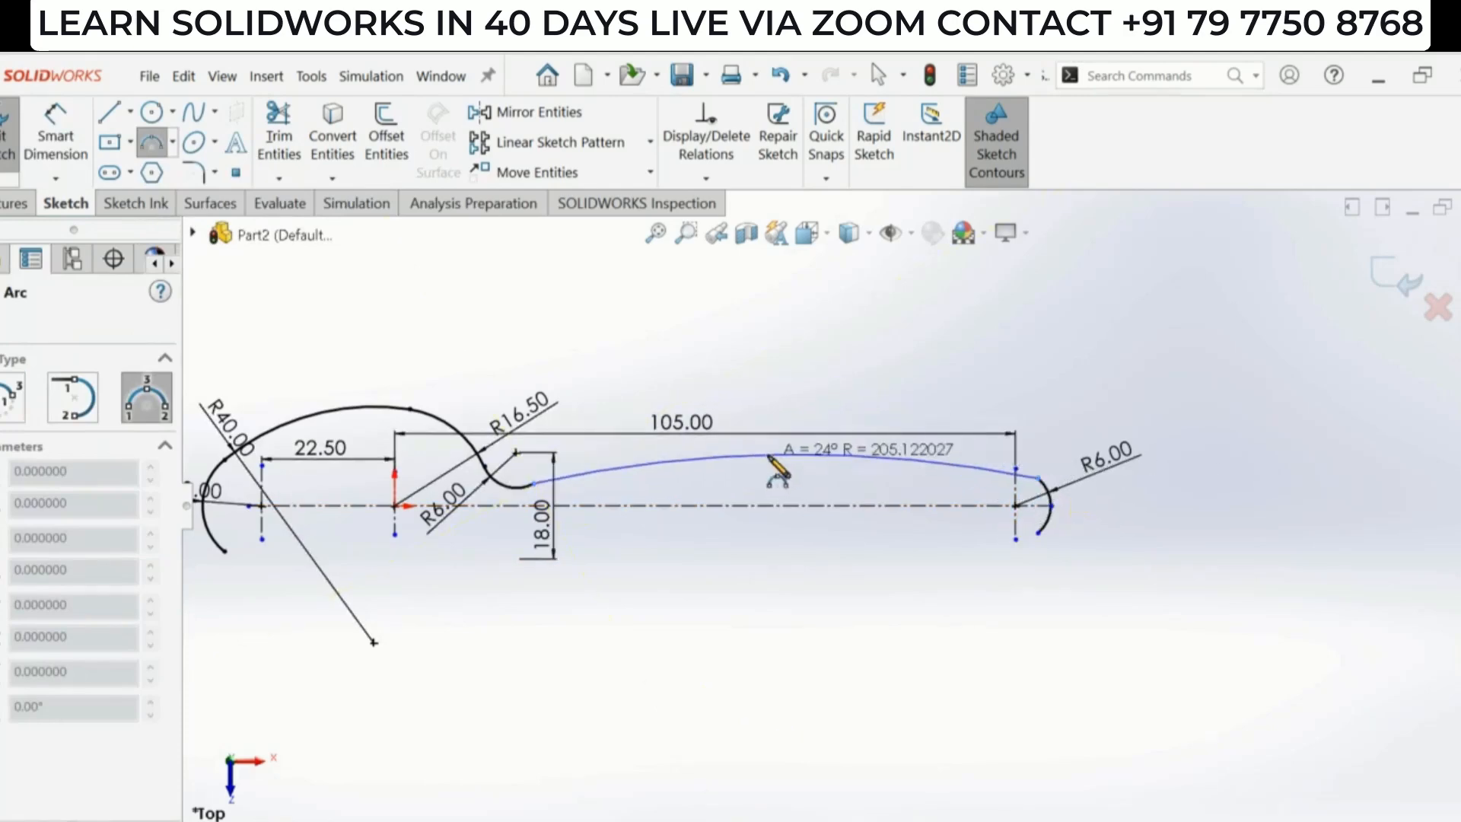
click(770, 457)
key(Escape)
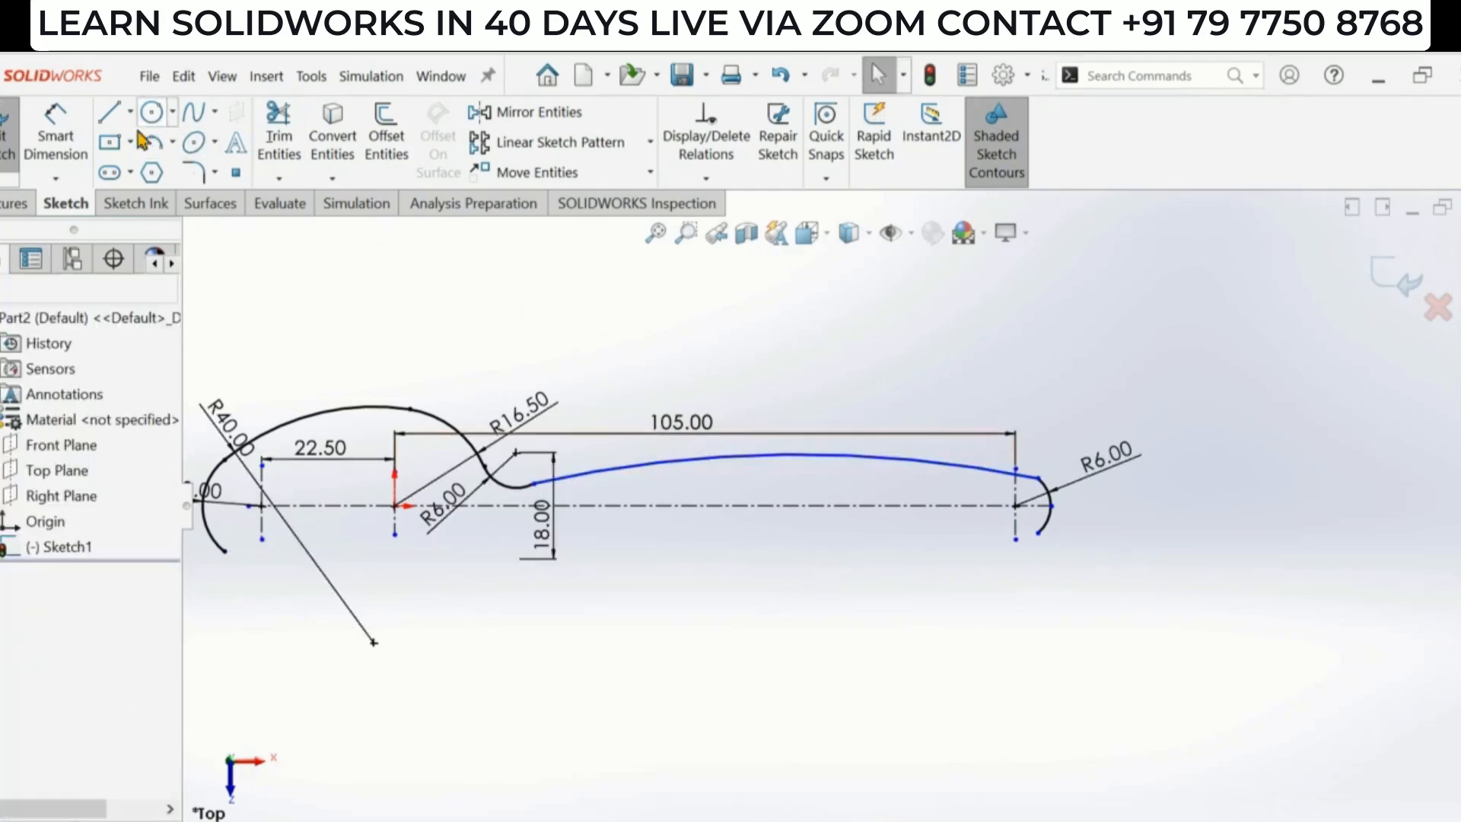
- Dimension the long handle arc's radius as 600 mm
click(55, 141)
click(865, 456)
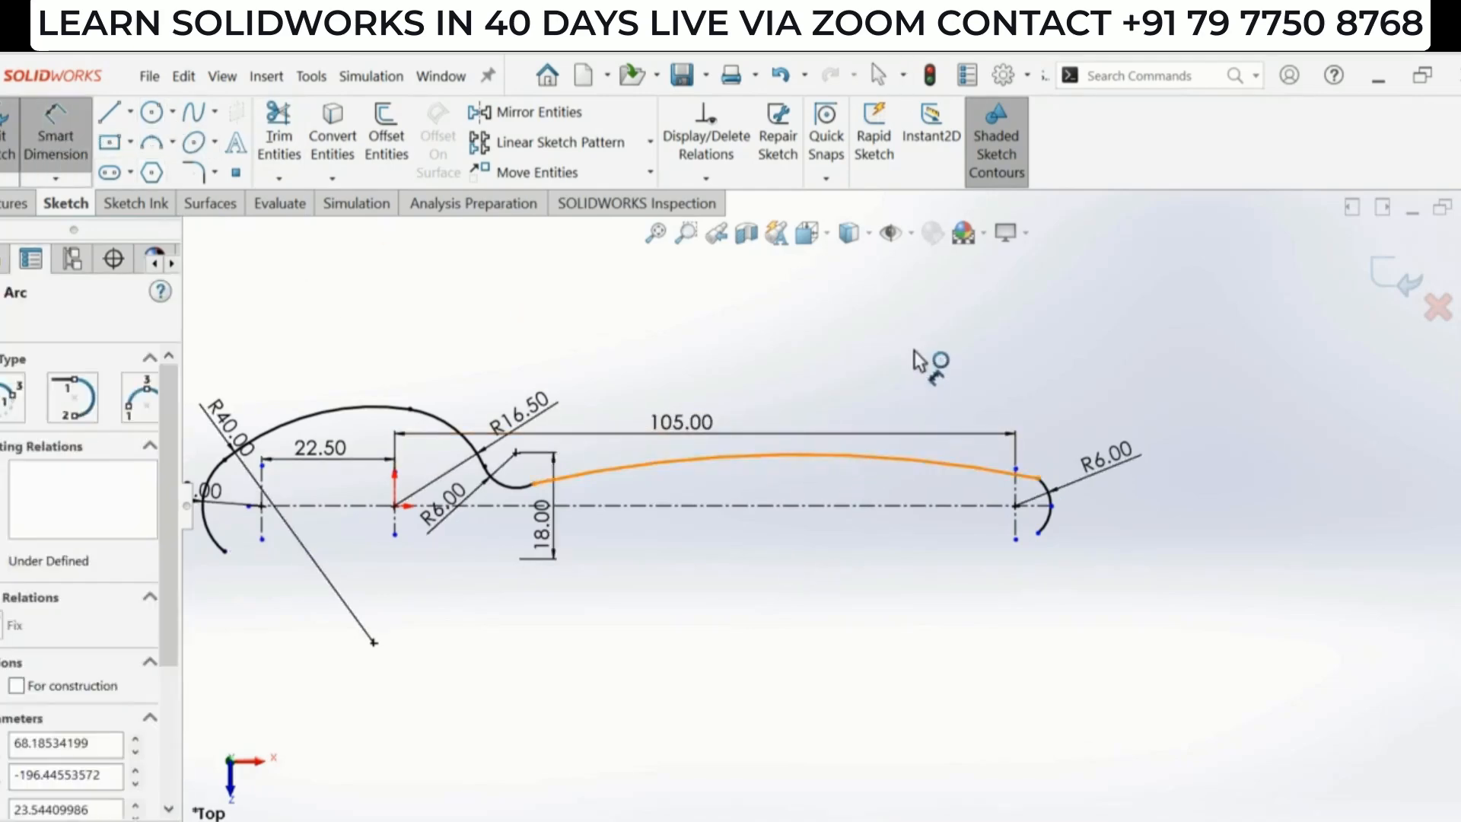
click(906, 373)
text(600)
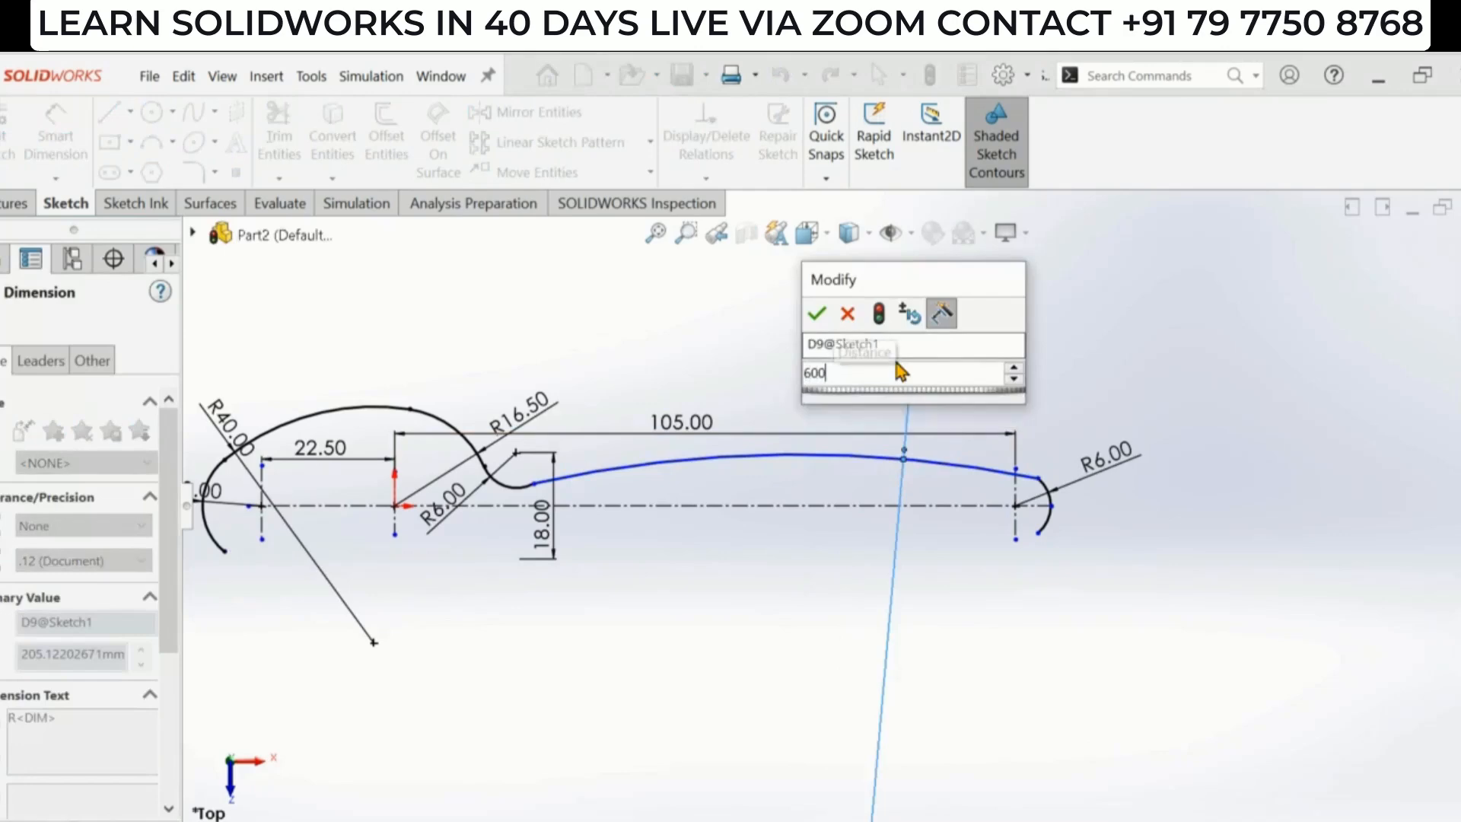
key(Return)
scroll(619, 507, down, 2)
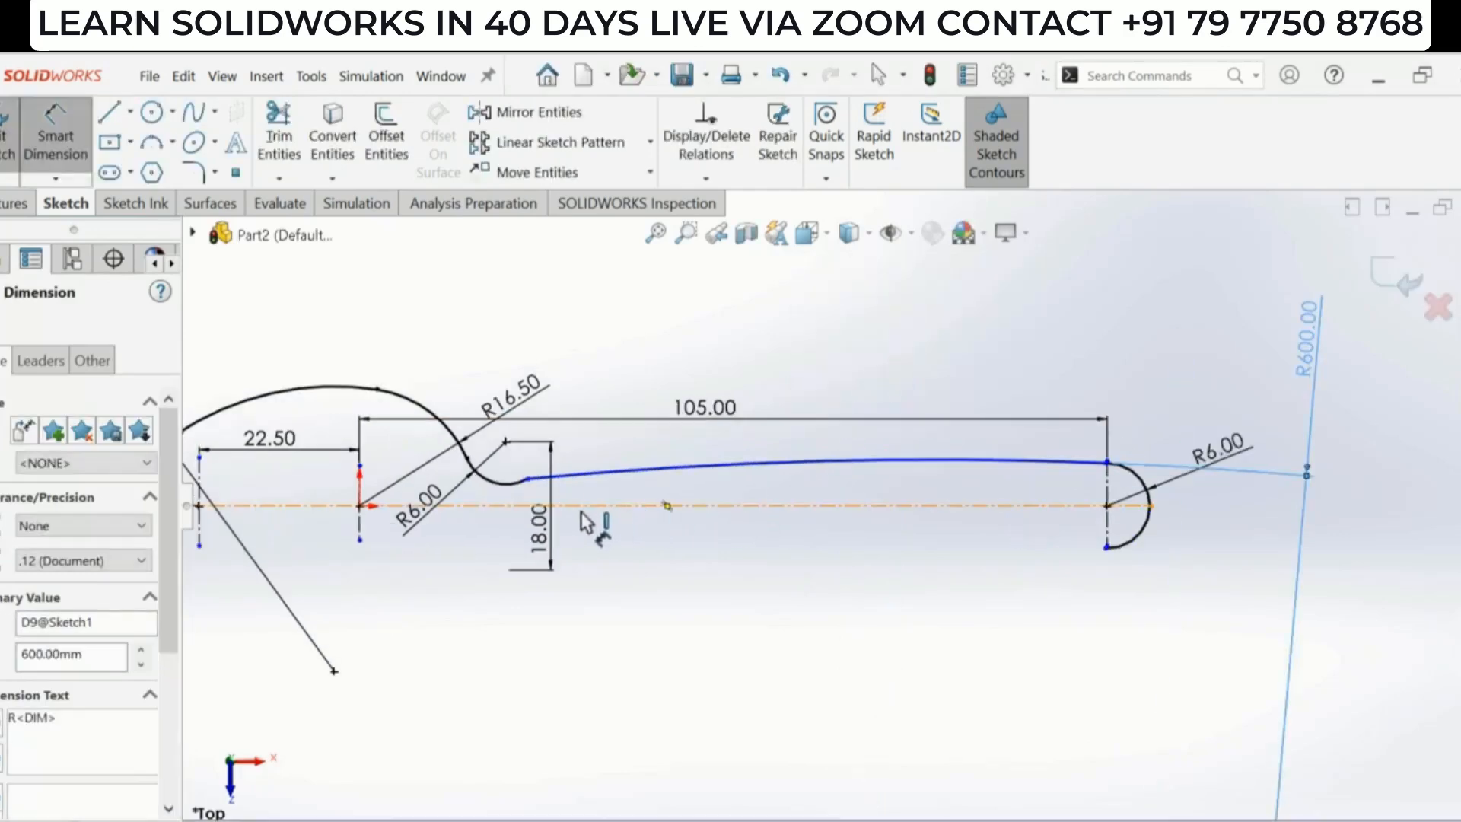
- Add a tangent relation between the R6 neck arc and the long handle arc
key(Escape)
scroll(548, 495, down, 2)
click(531, 473)
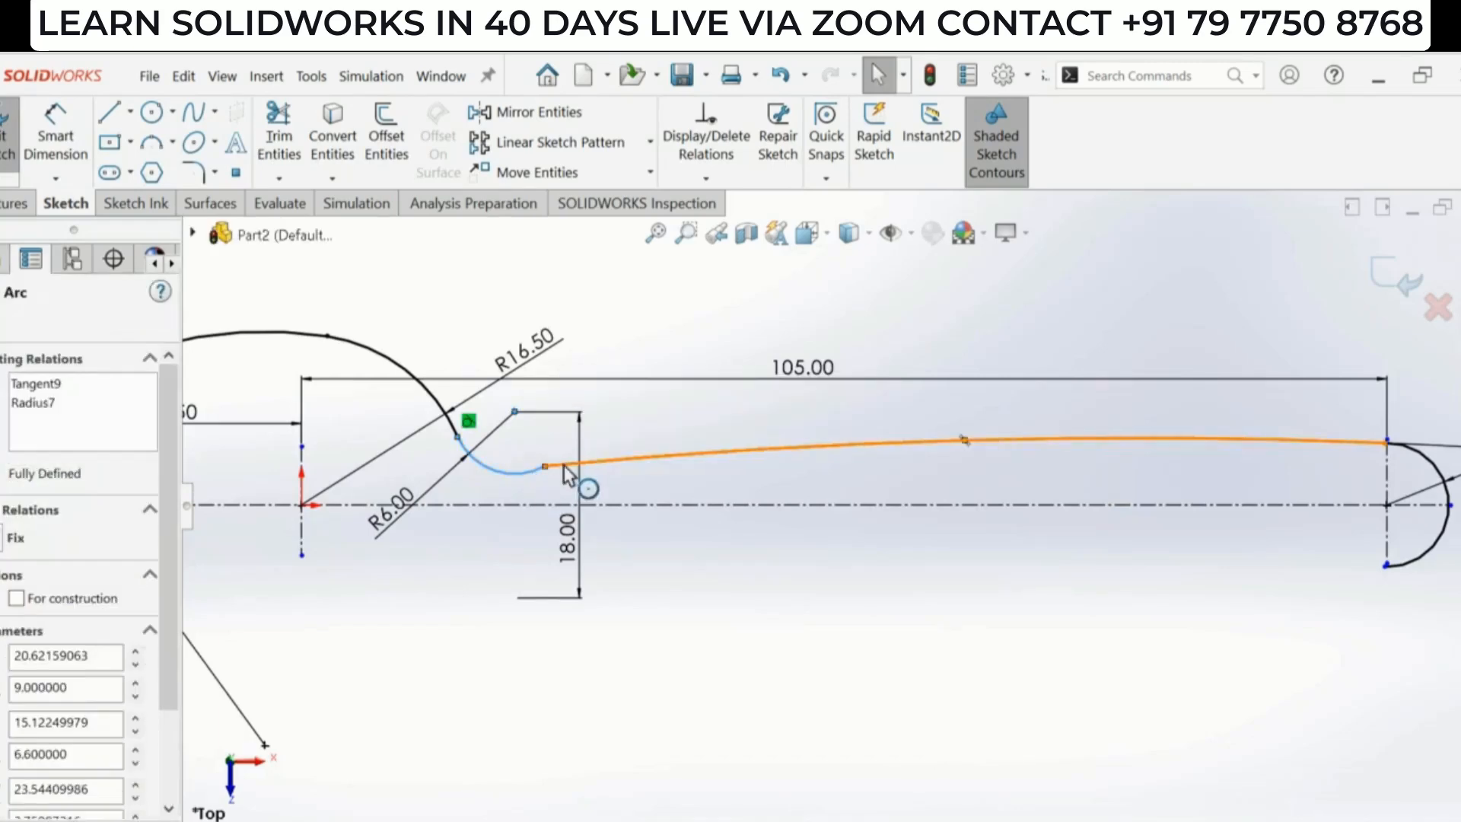
ctrl+click(585, 463)
click(647, 386)
- Add a tangent relation between the long handle arc and the R6 handle tip arc
scroll(979, 542, up, 2)
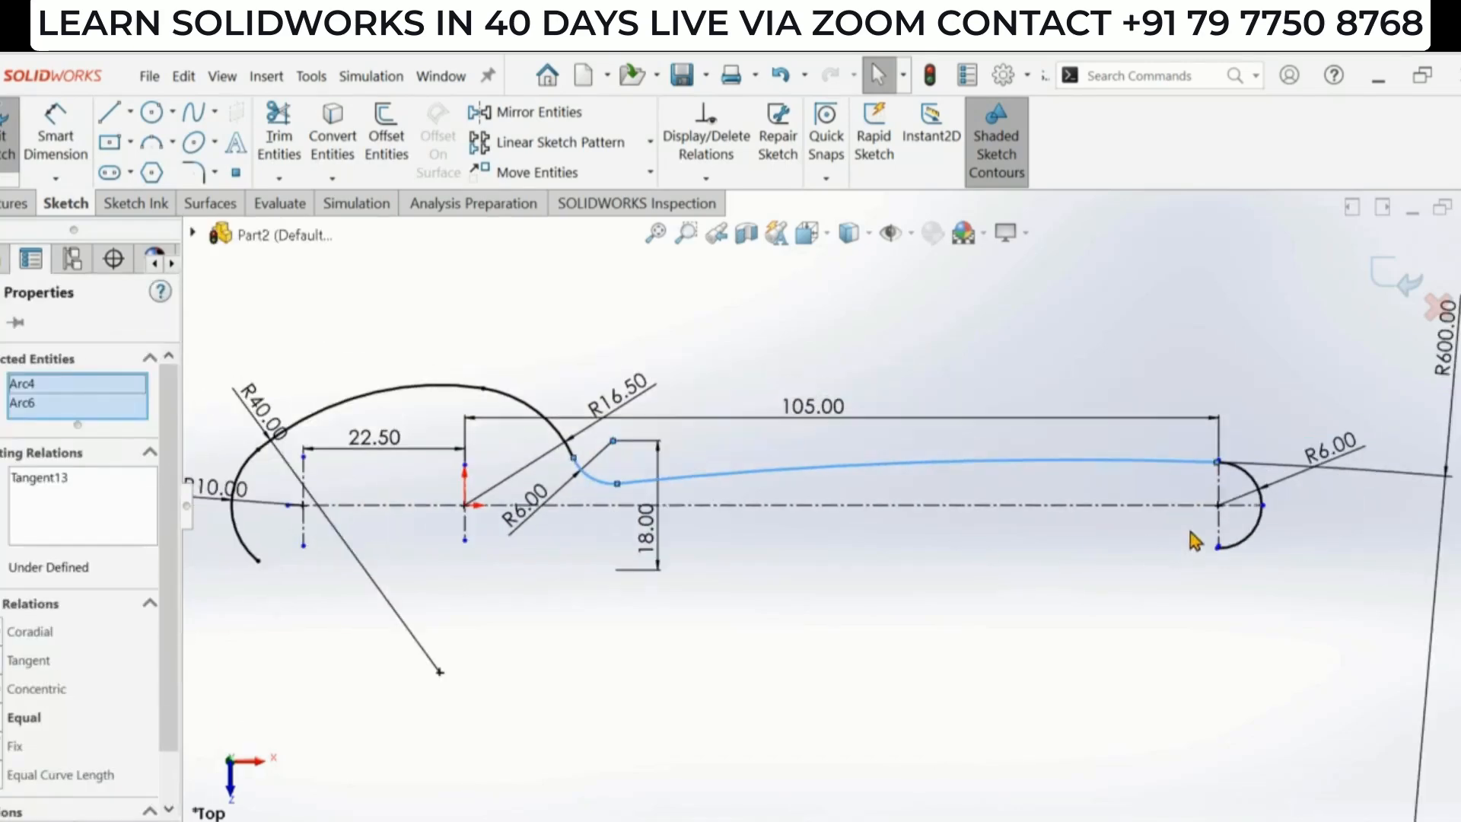
click(1175, 487)
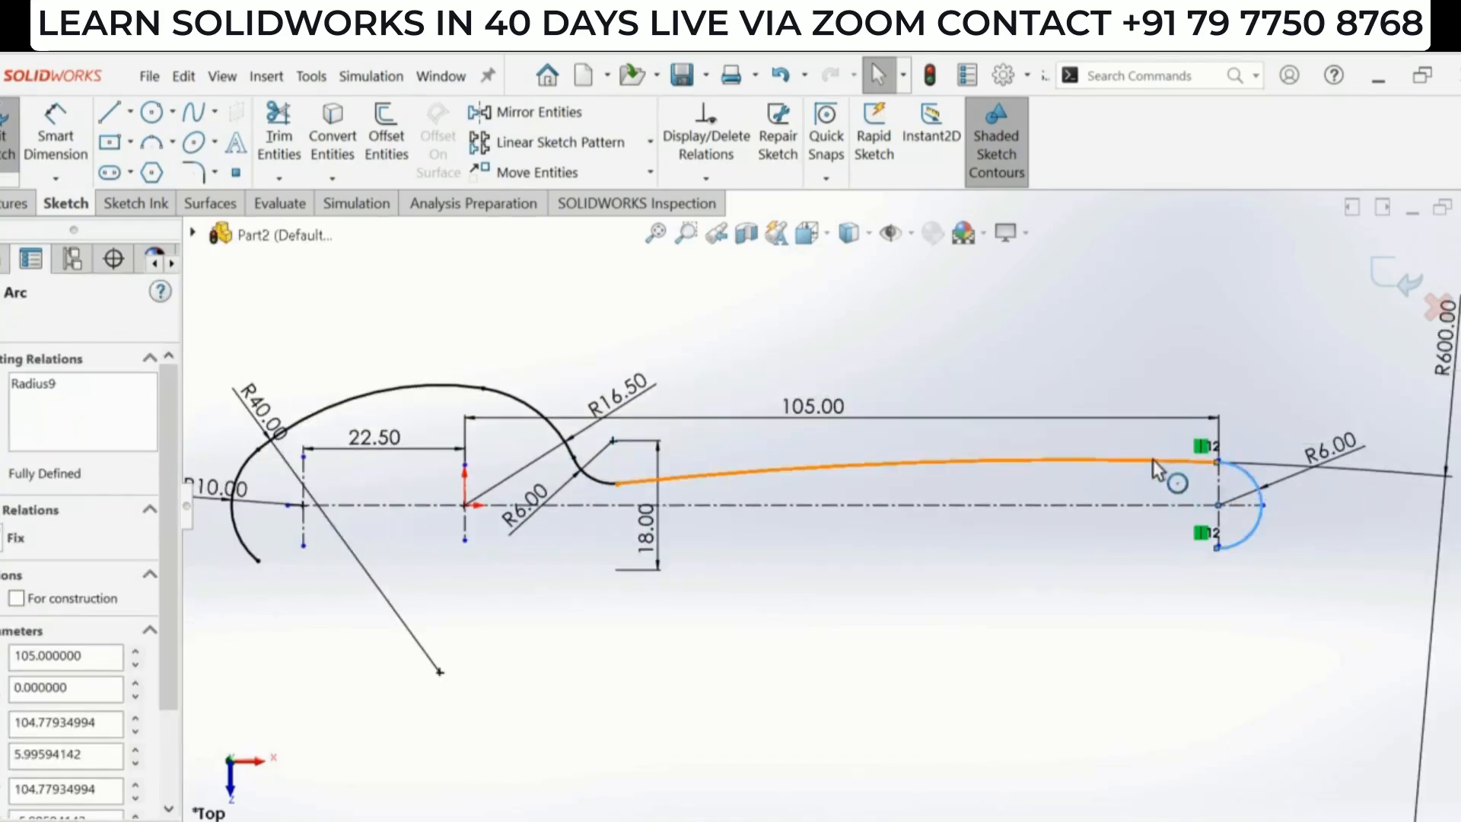
ctrl+click(1164, 461)
click(1234, 372)
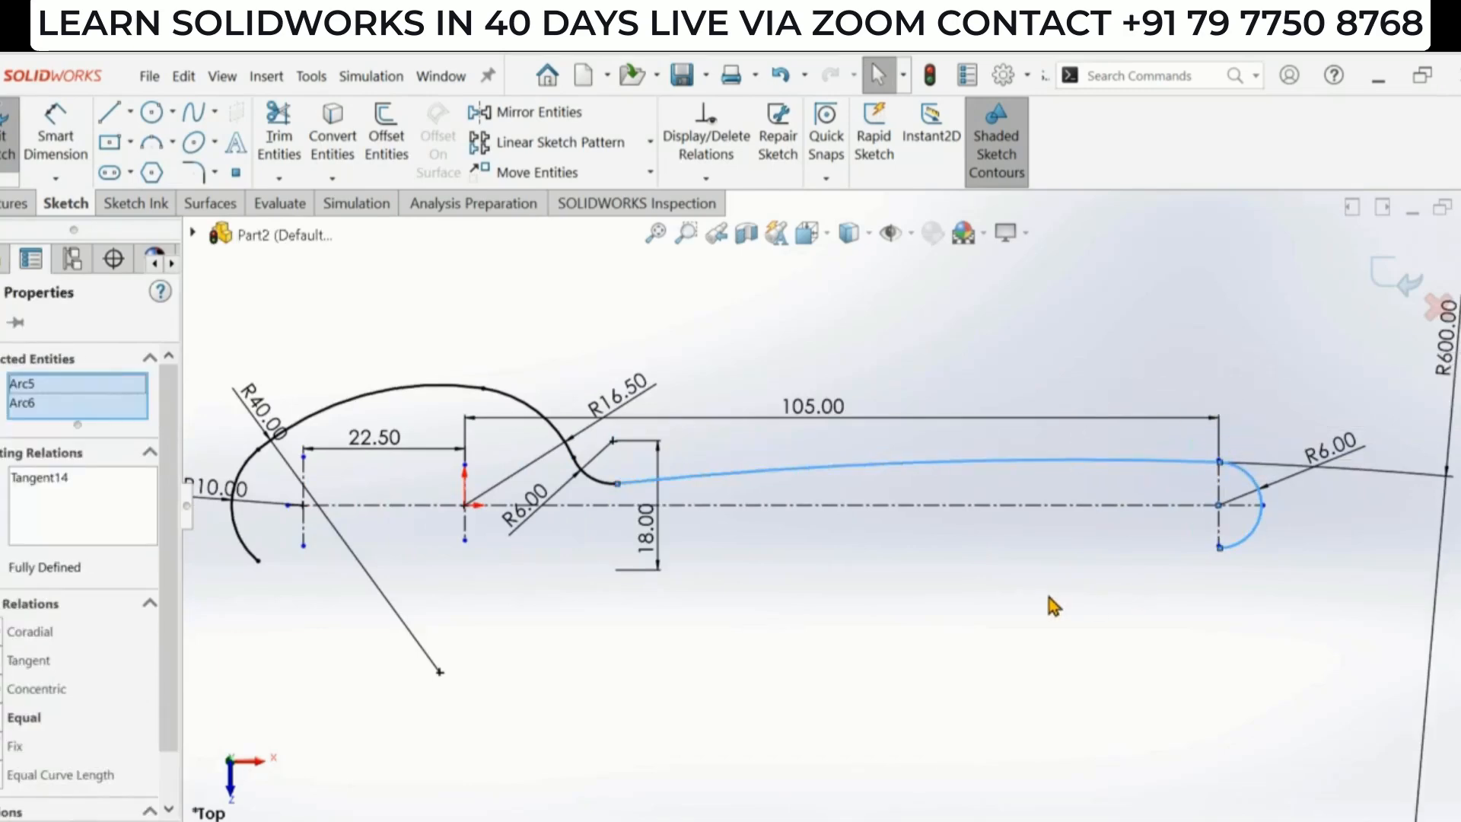
click(1041, 614)
scroll(913, 598, up, 1)
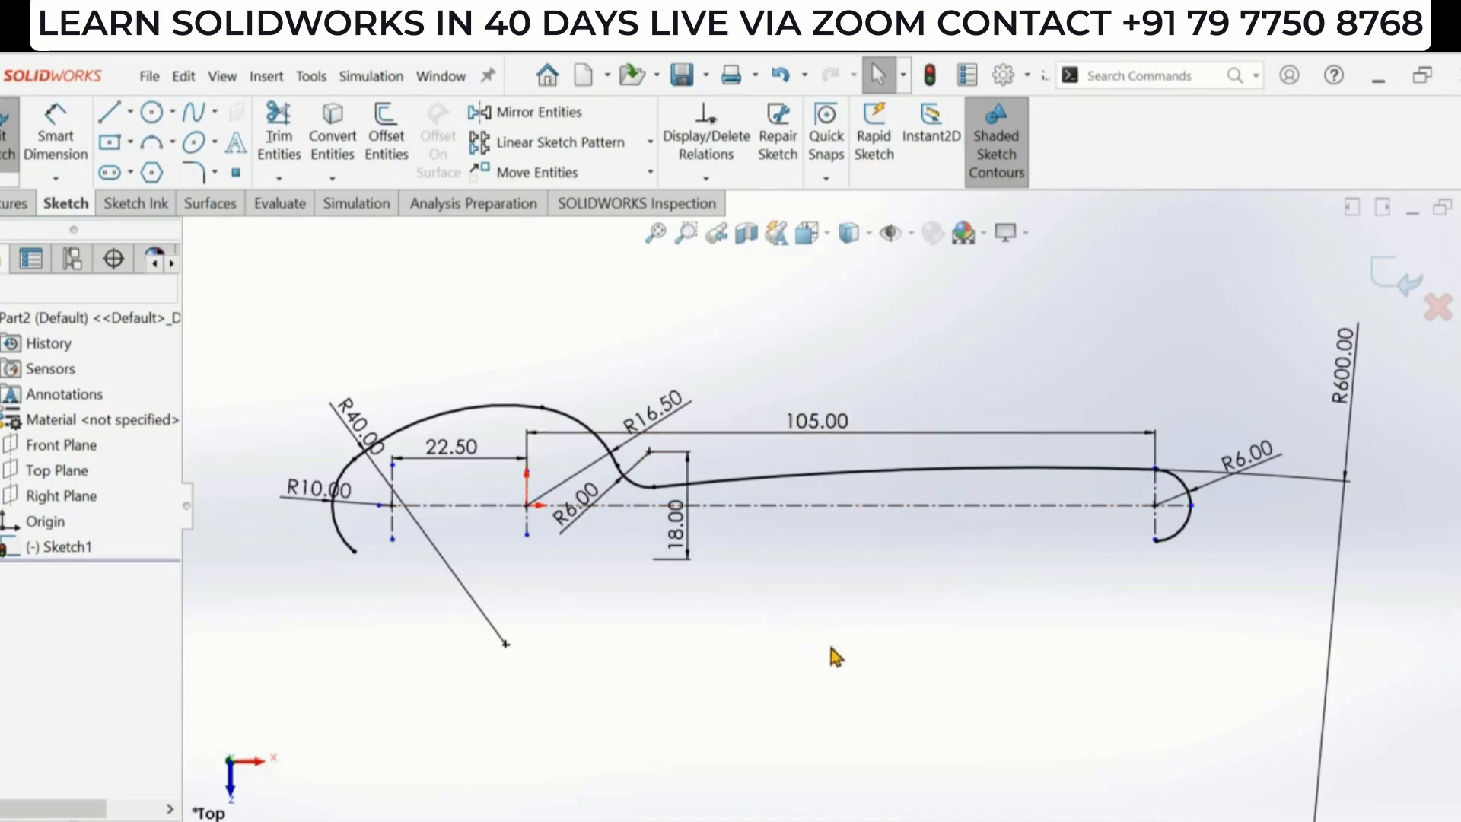
- Mirror the R40, R16.50, R6 neck and long handle arcs about the horizontal centerline to close the spoon outline
click(527, 114)
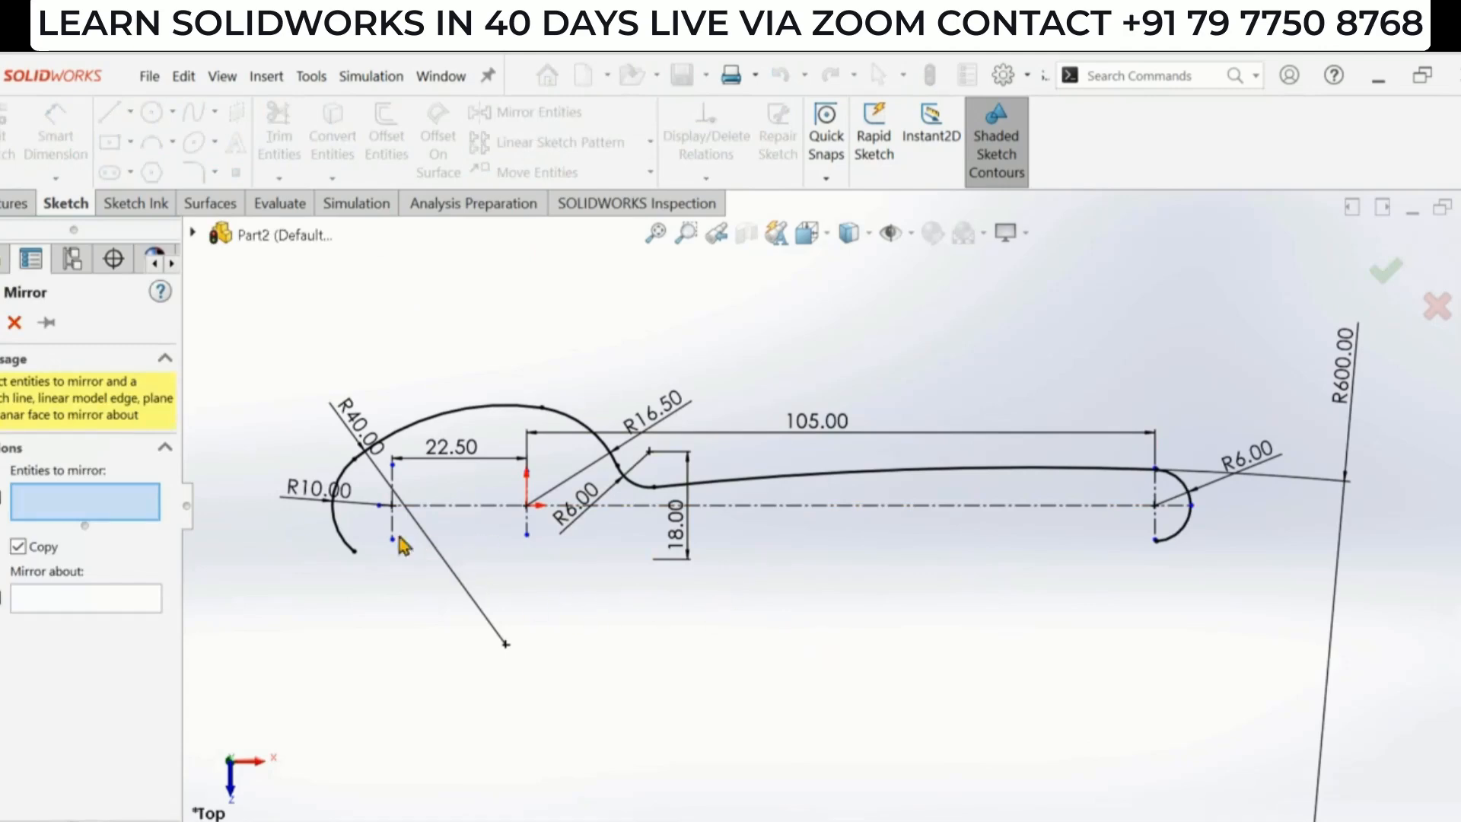
click(84, 605)
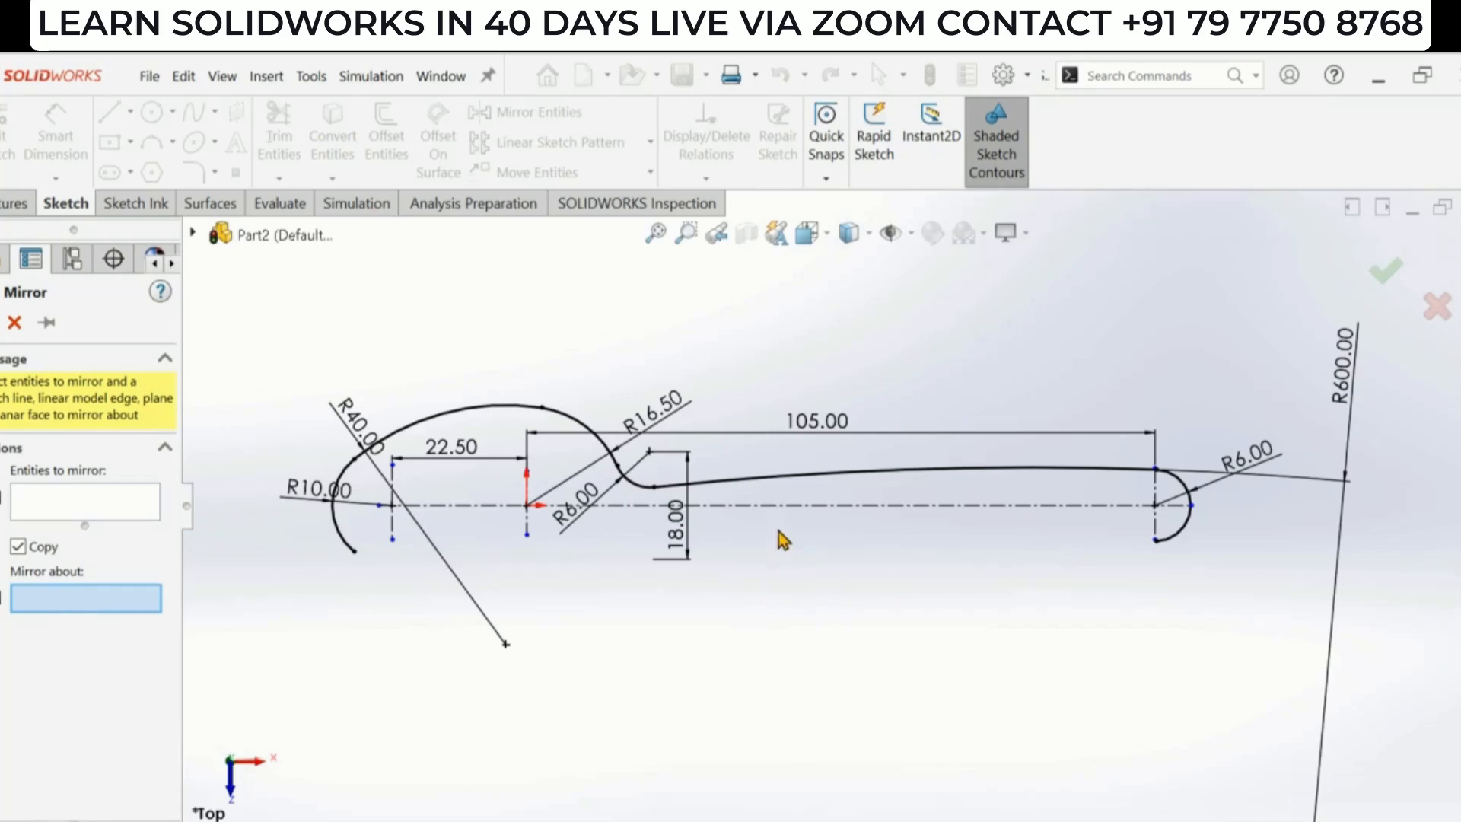
click(802, 506)
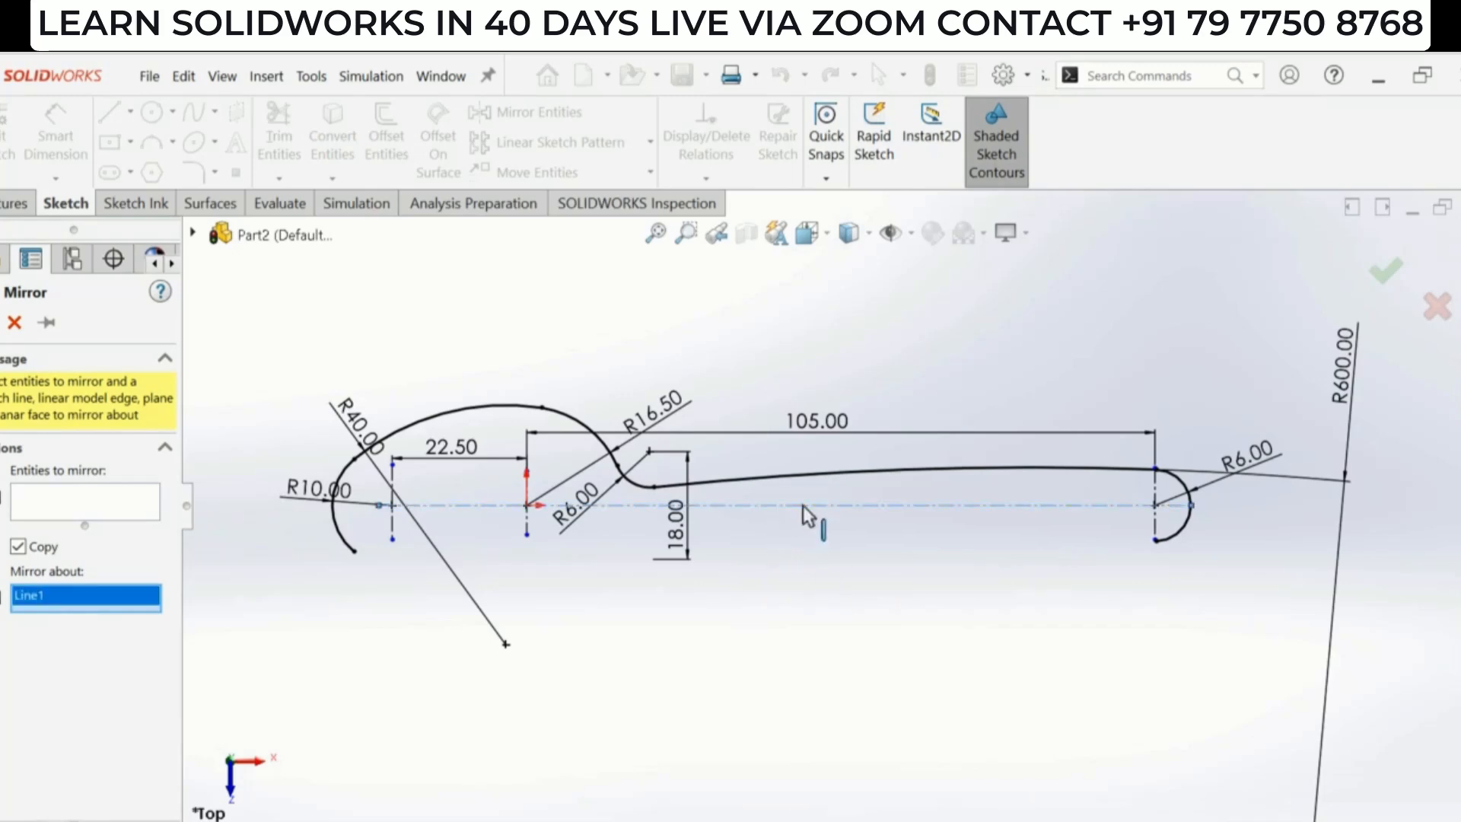
click(30, 506)
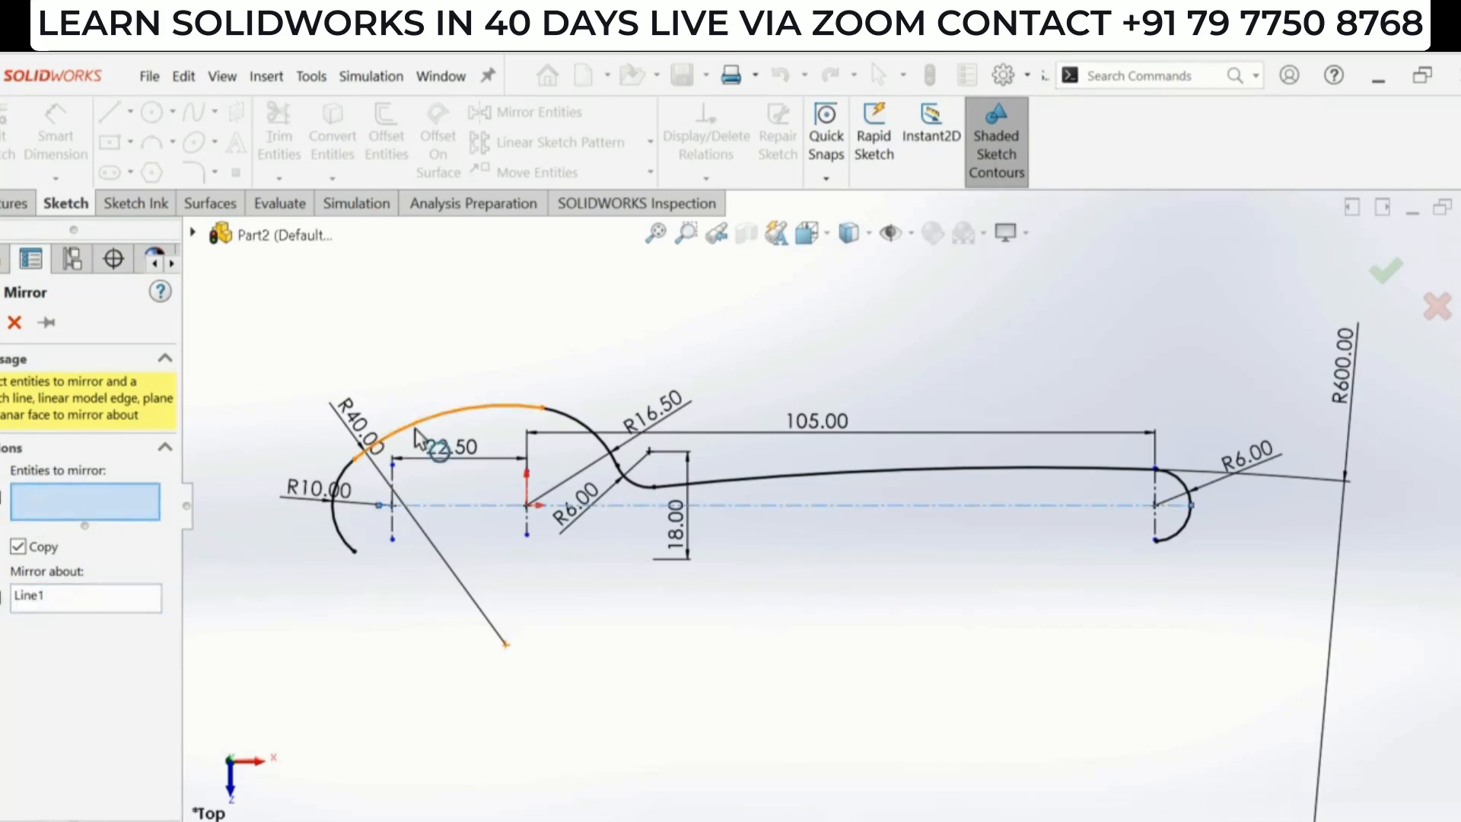
click(449, 417)
click(578, 432)
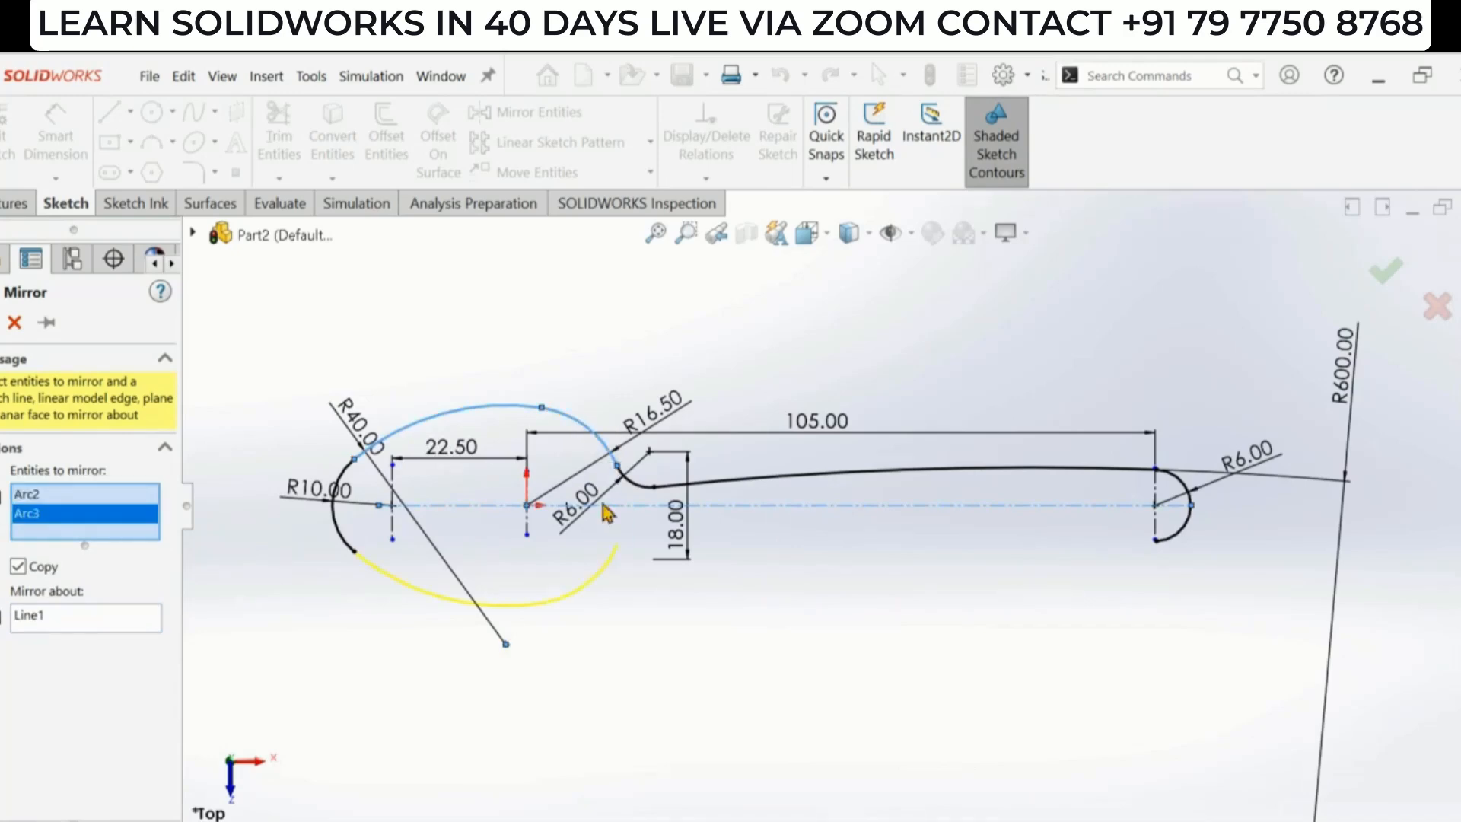
click(639, 483)
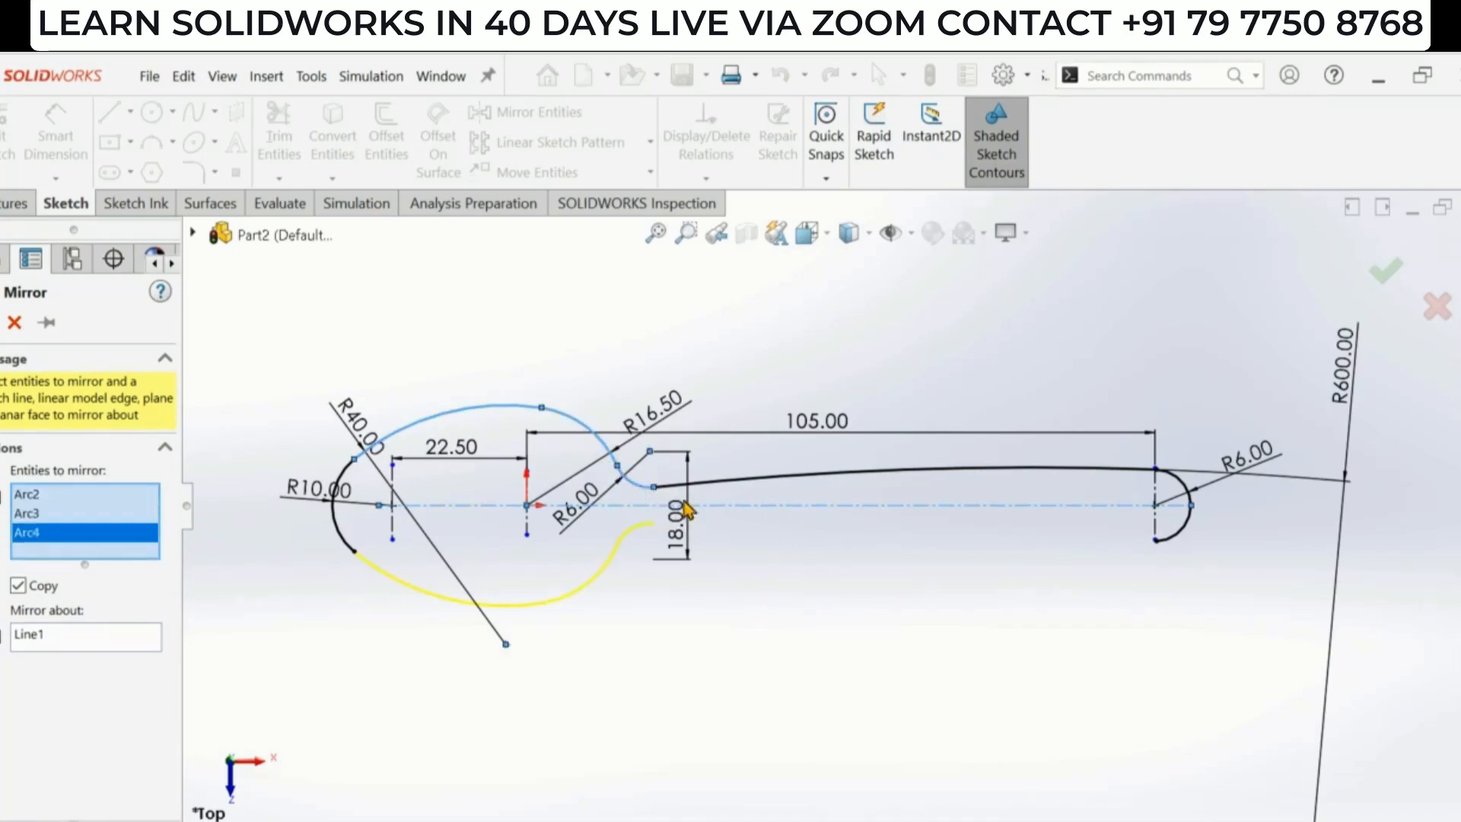
click(722, 482)
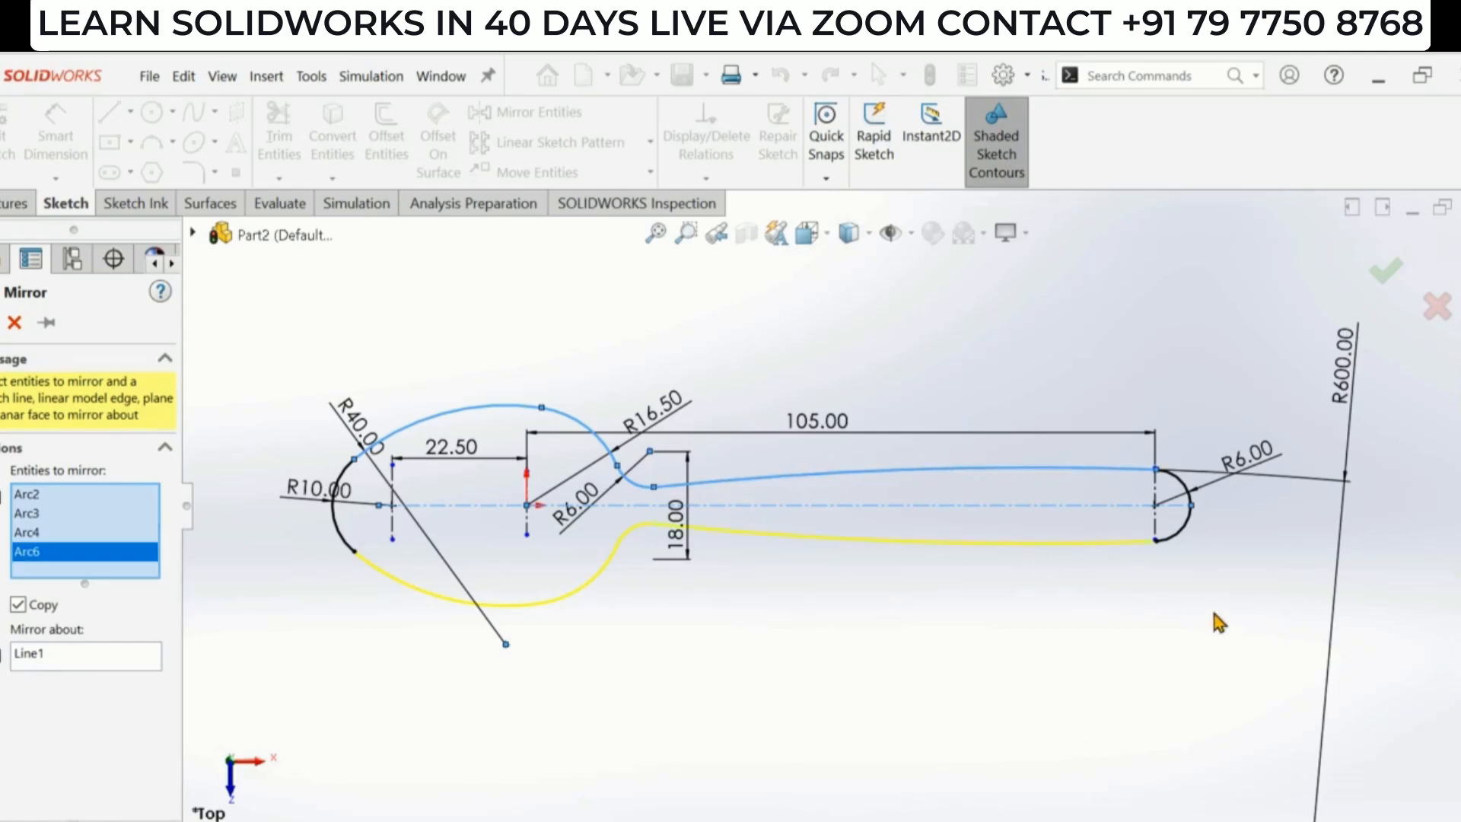
click(1387, 275)
scroll(852, 533, up, 2)
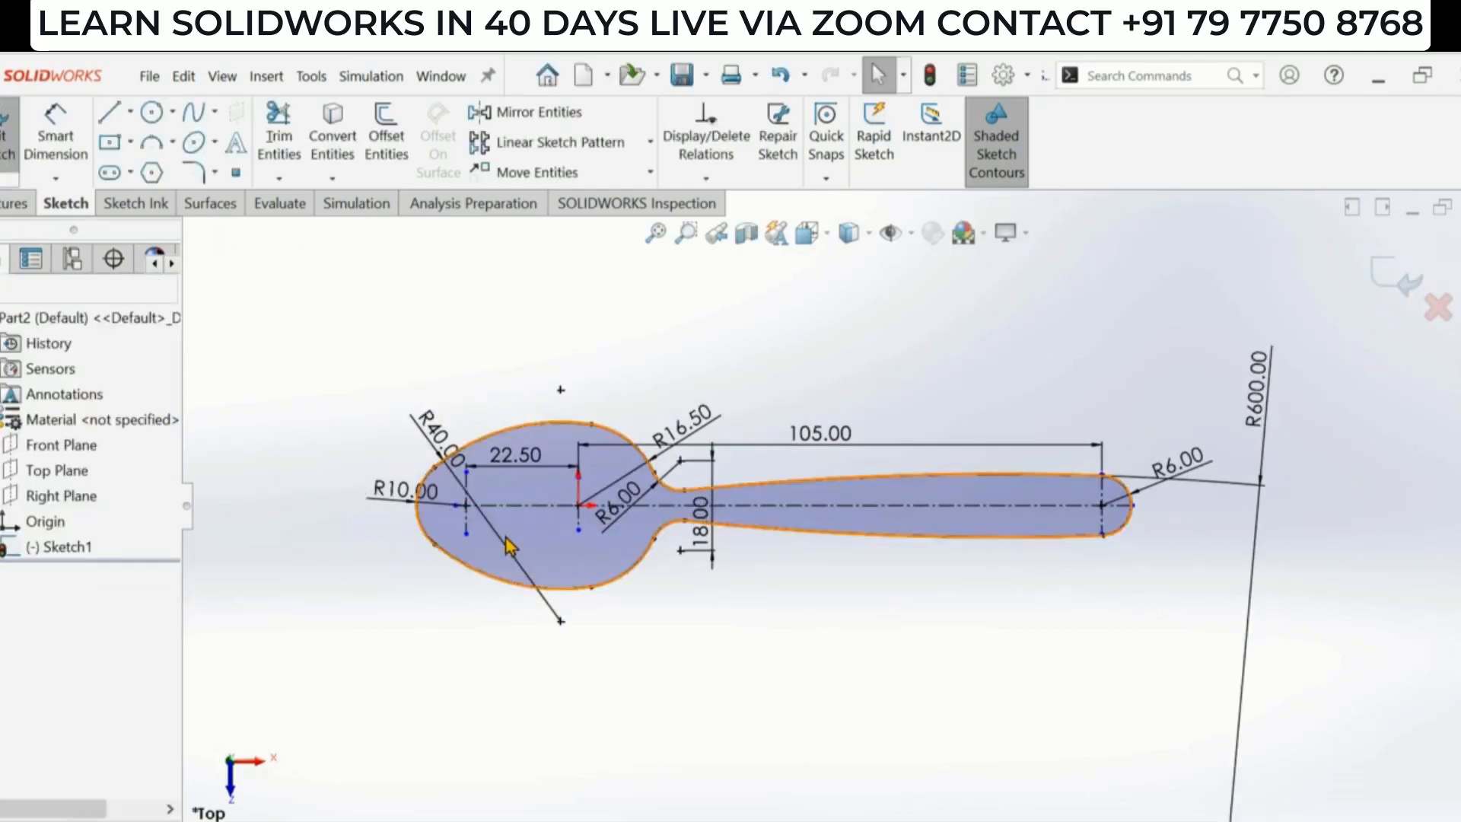
scroll(411, 535, down, 2)
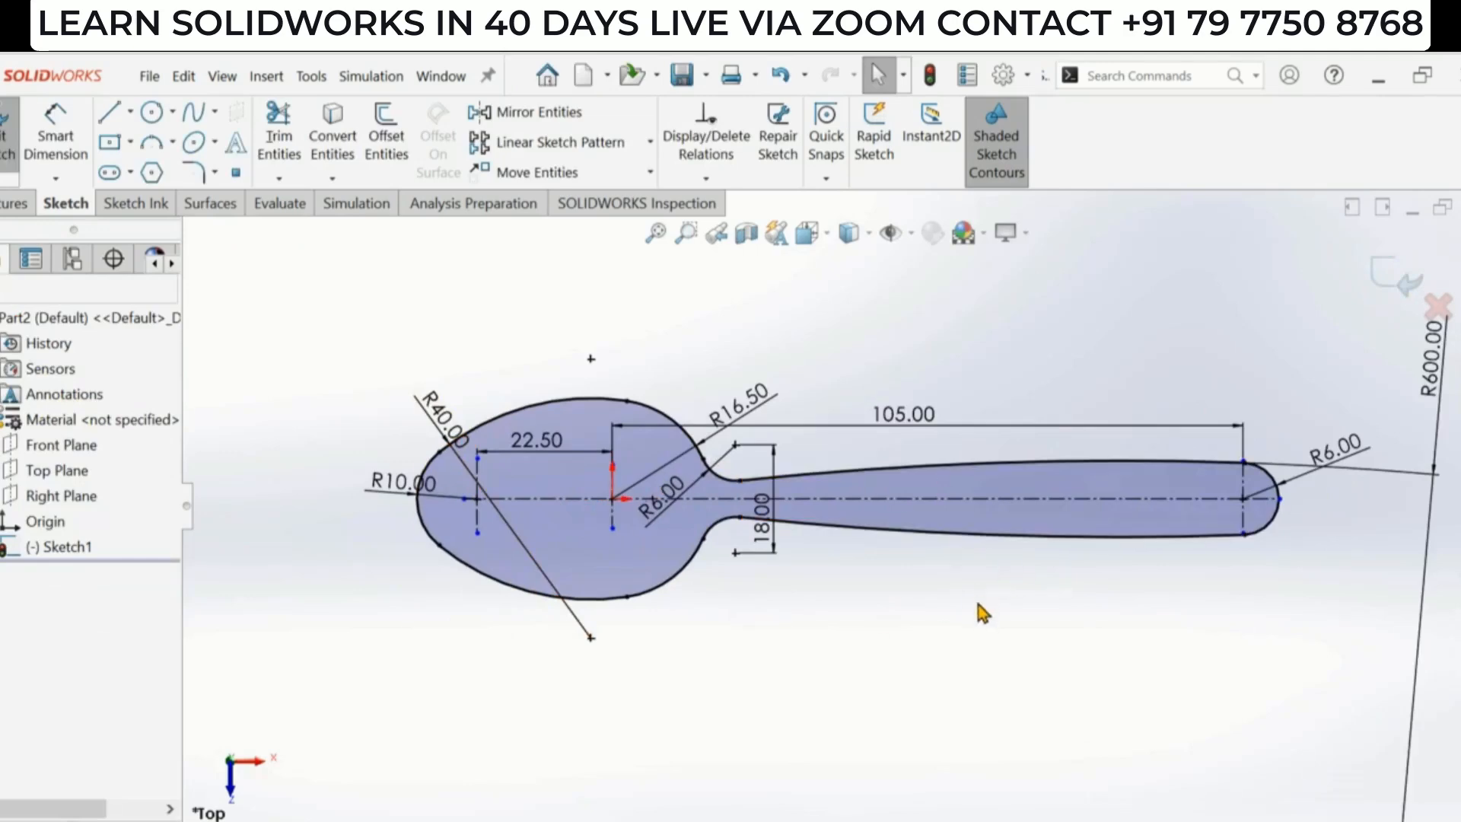
- Start a new sketch on the Front Plane after checking the reference drawing's side view
mouse_move(1039, 643)
middle_down()
mouse_move(1044, 505)
mouse_move(959, 561)
middle_up()
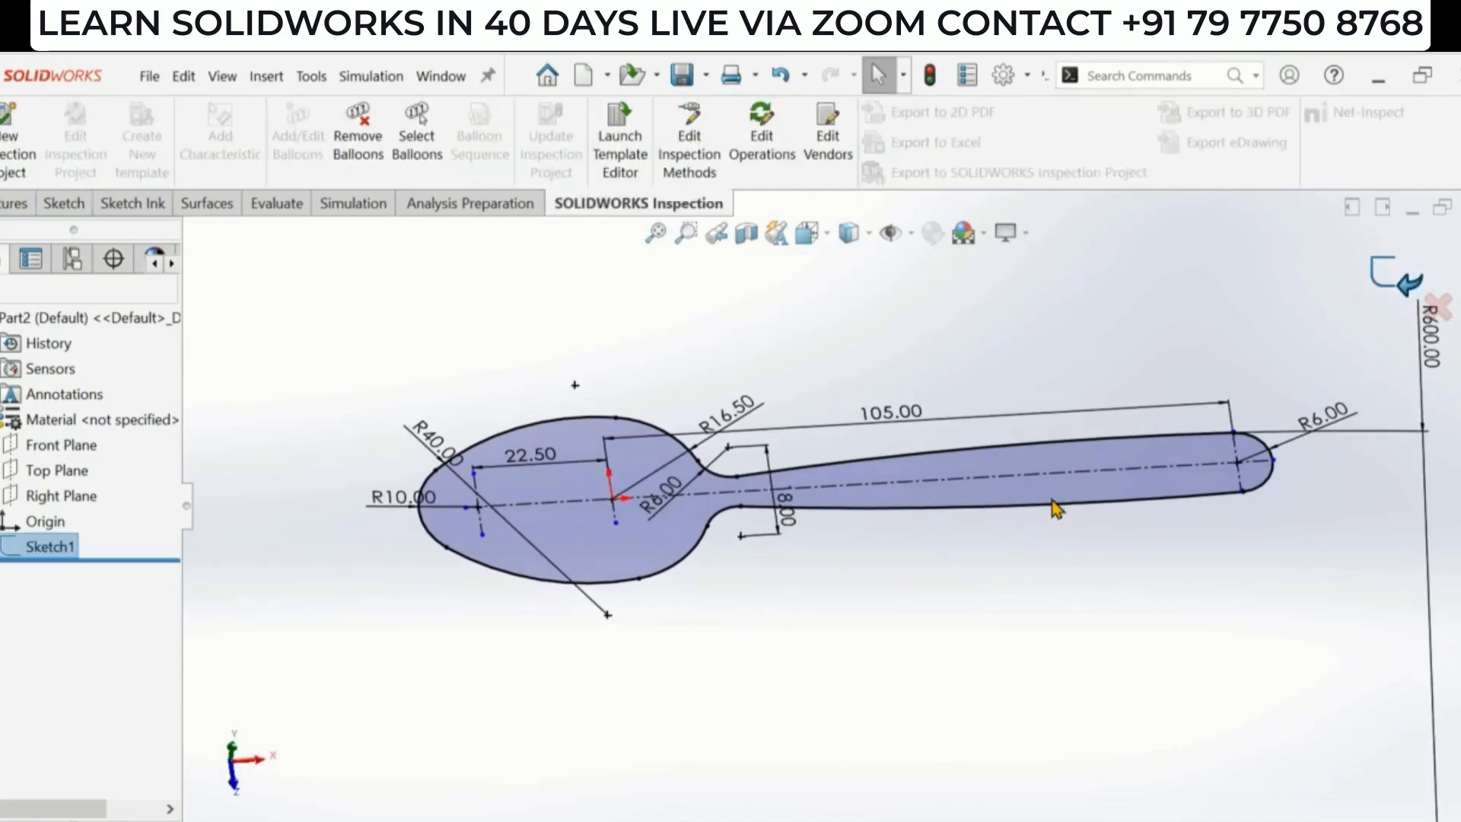
key(alt+Tab)
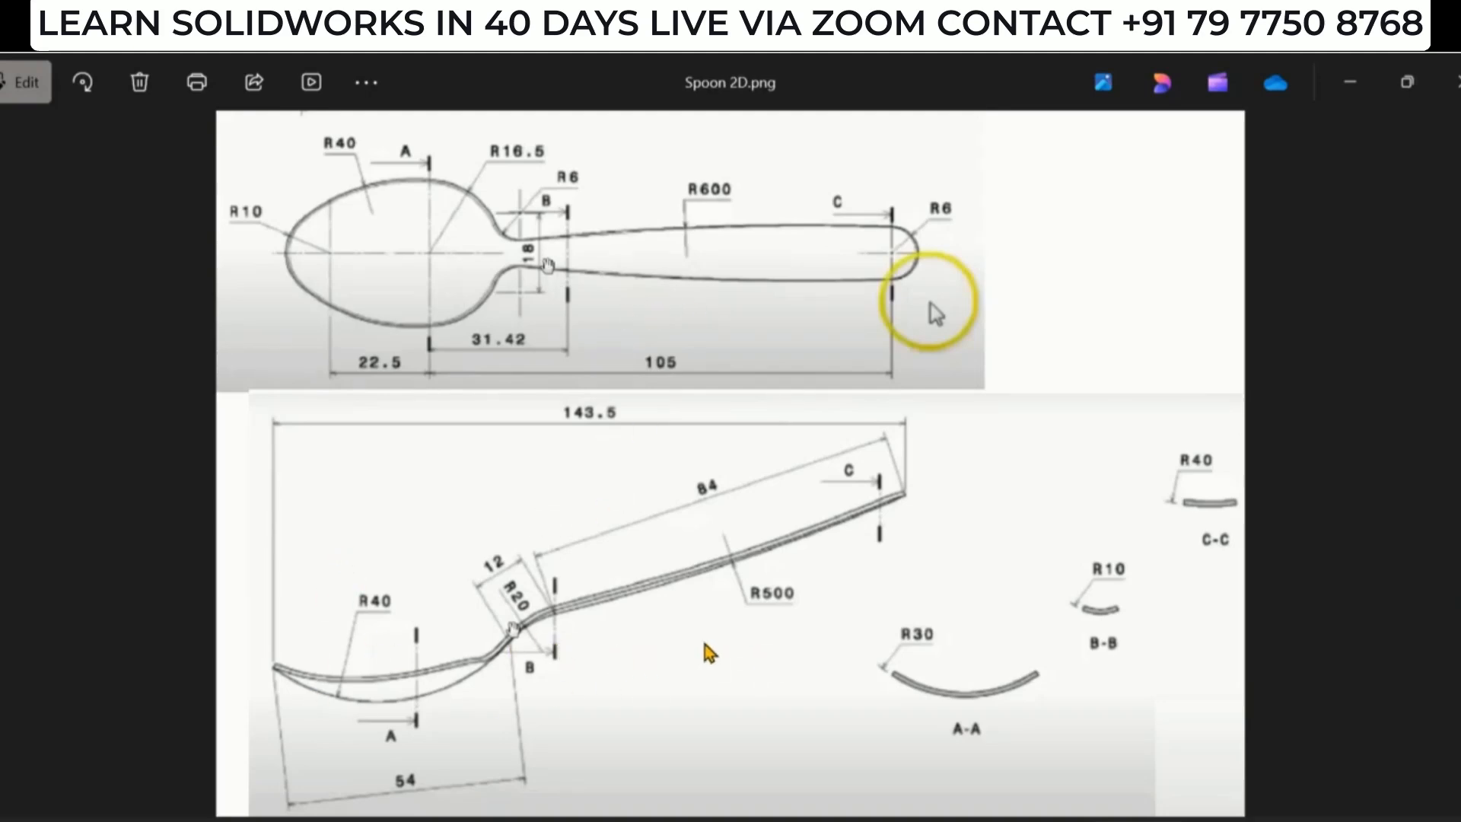
key(alt+Tab)
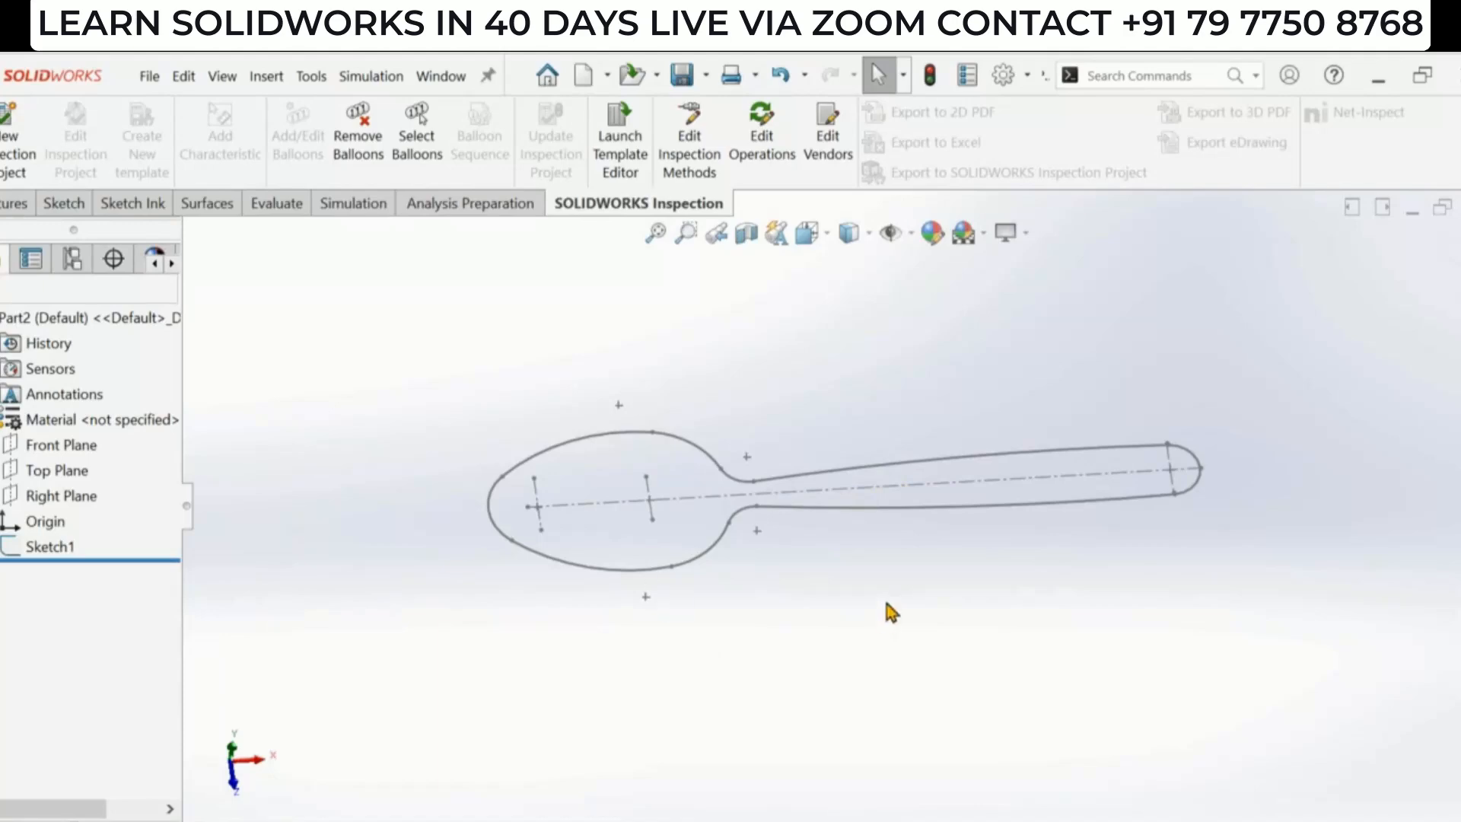
middle_drag(891, 613, 871, 414)
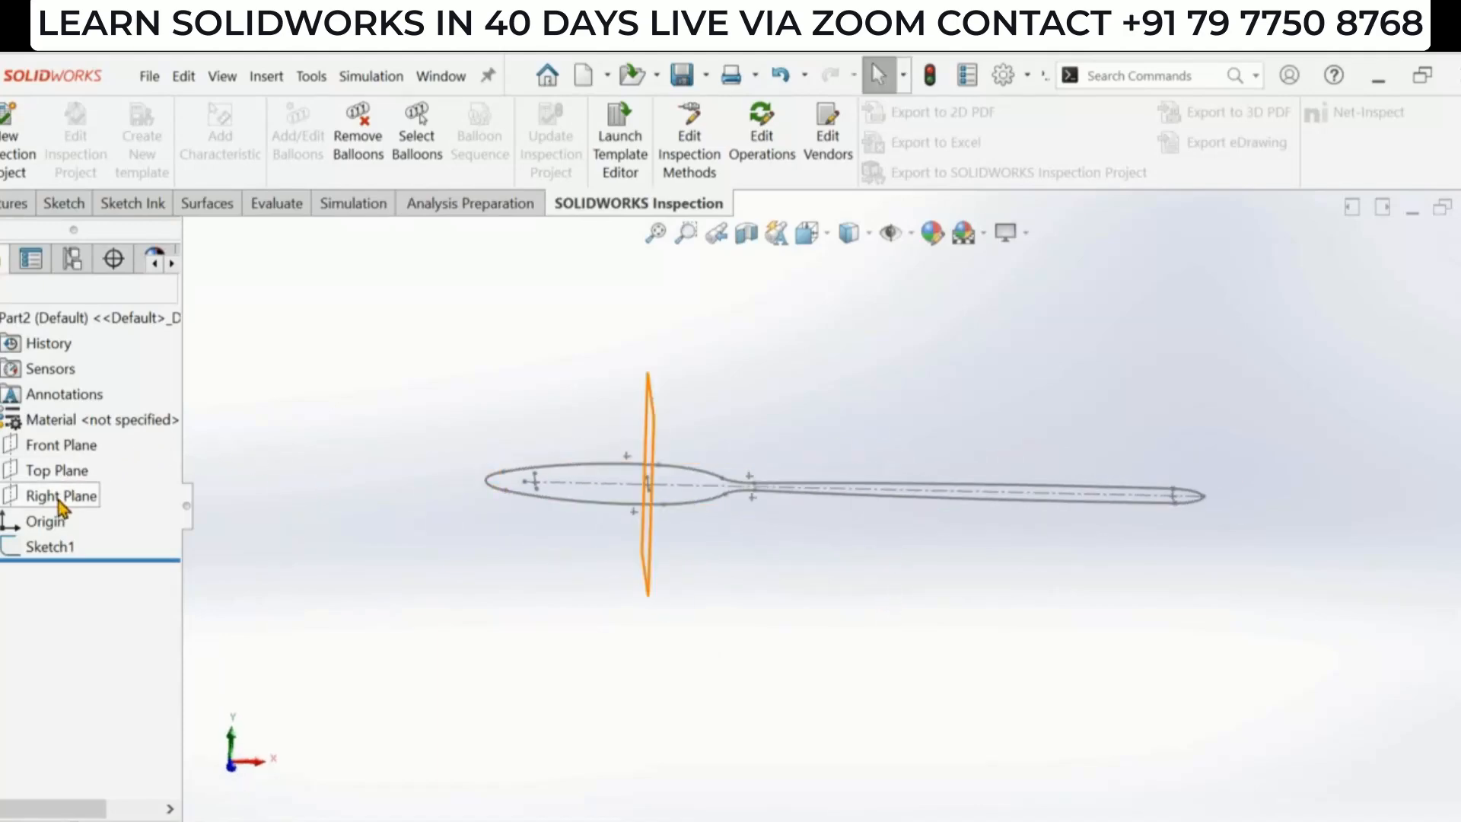
click(72, 445)
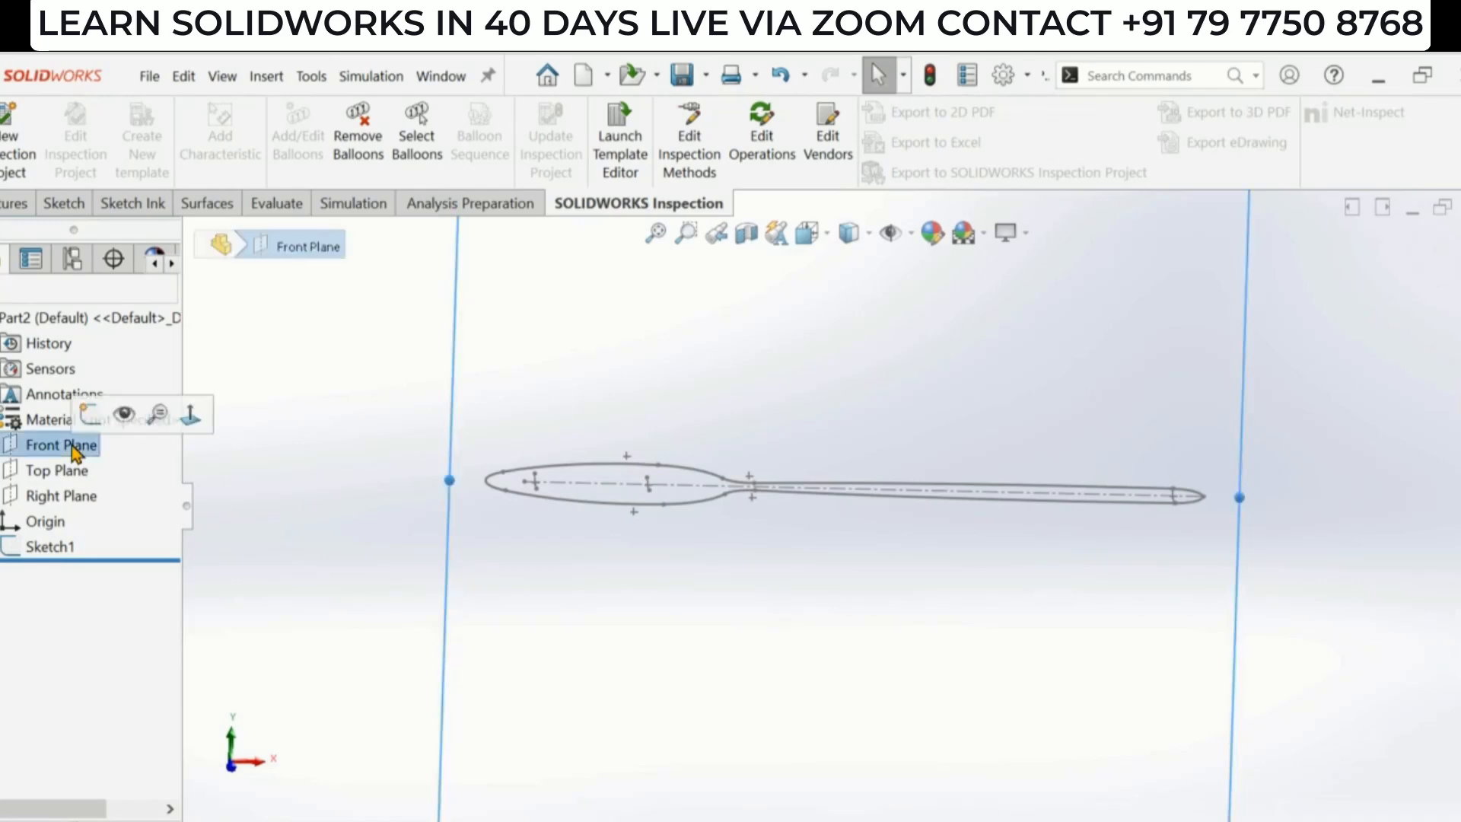
click(90, 420)
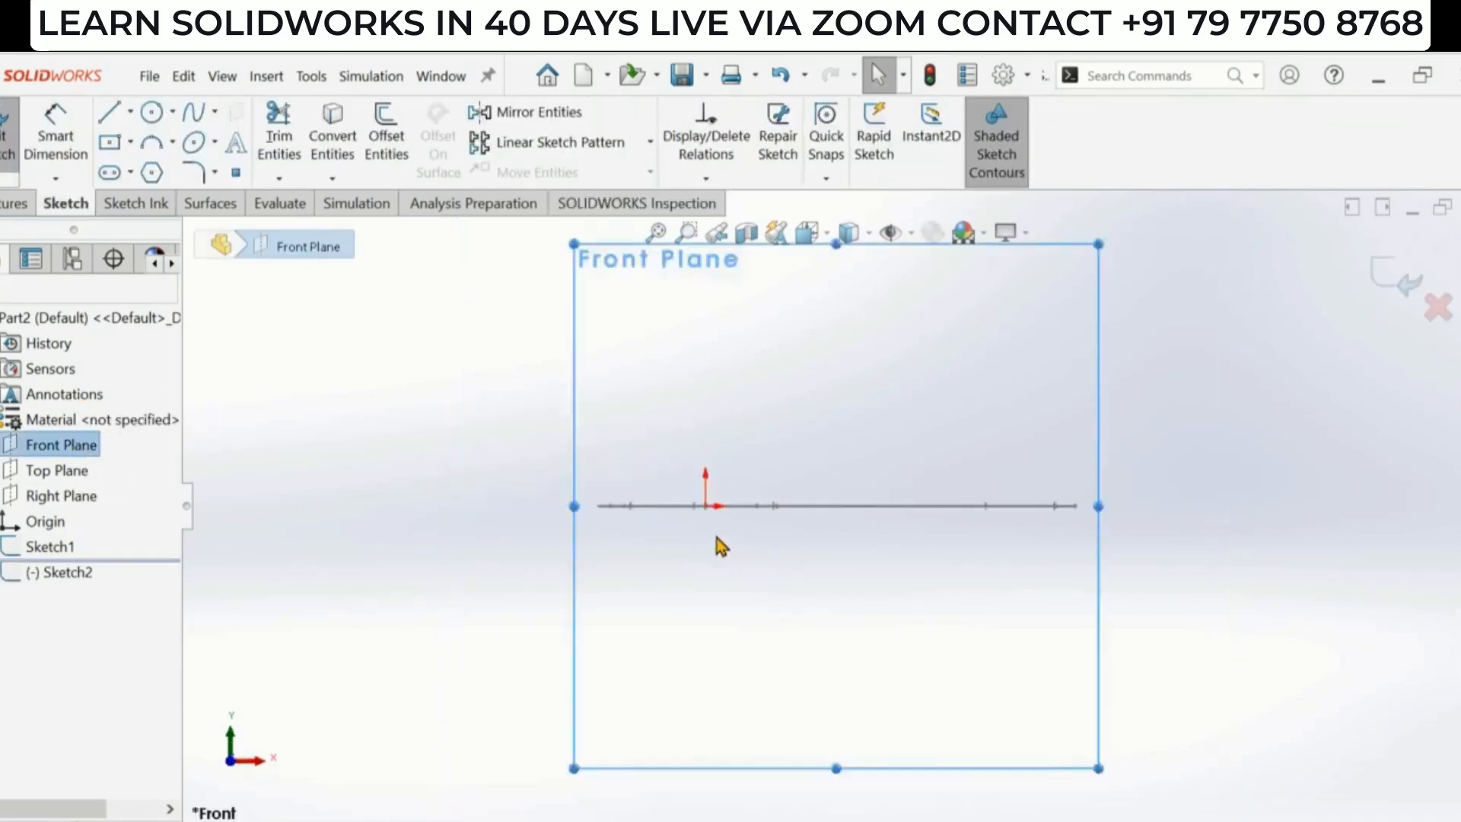
click(874, 598)
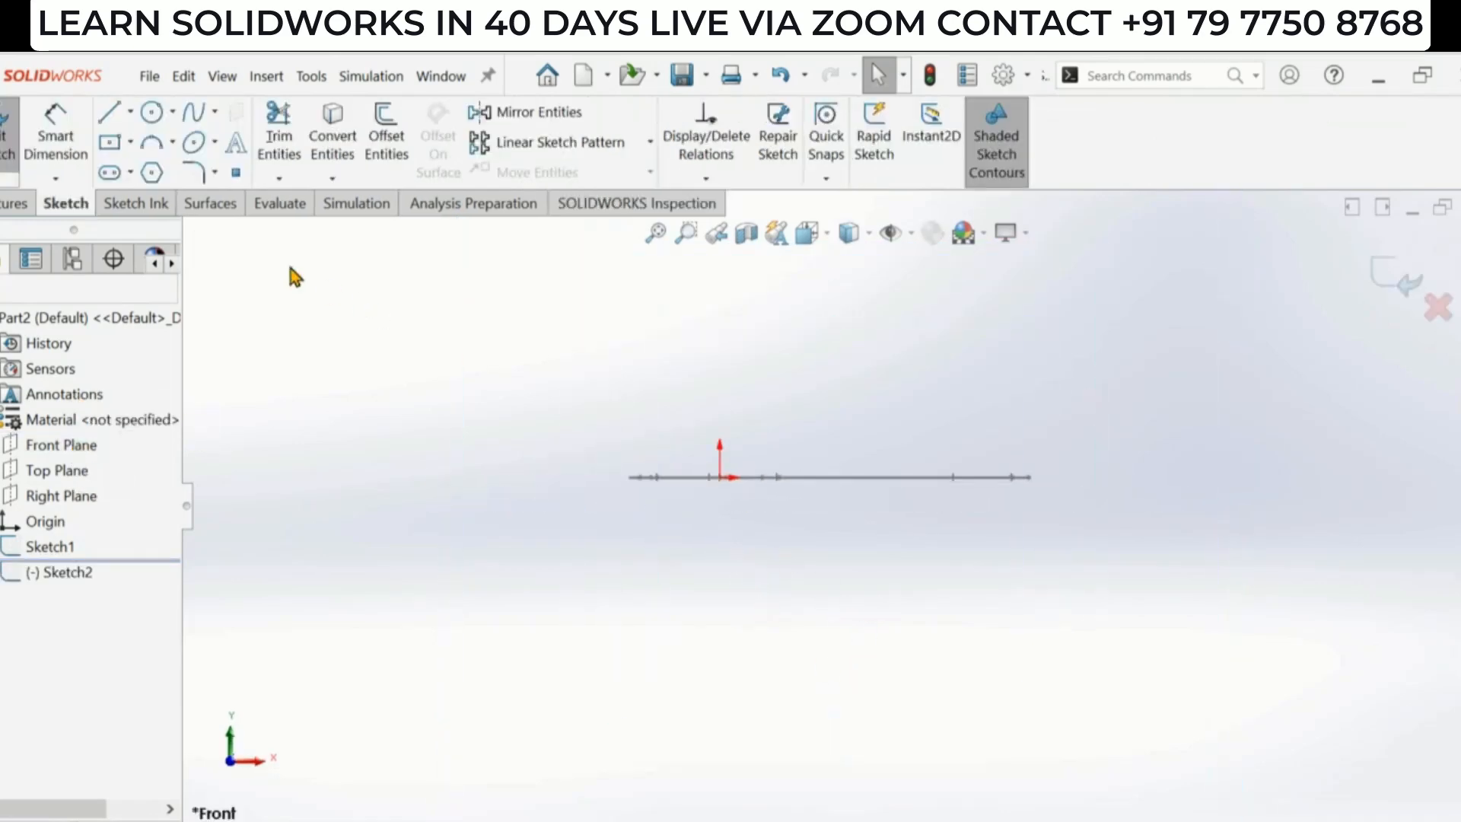
- Draw a 3-point arc below the origin for the bowl's underside profile, radius about 51 mm
click(154, 150)
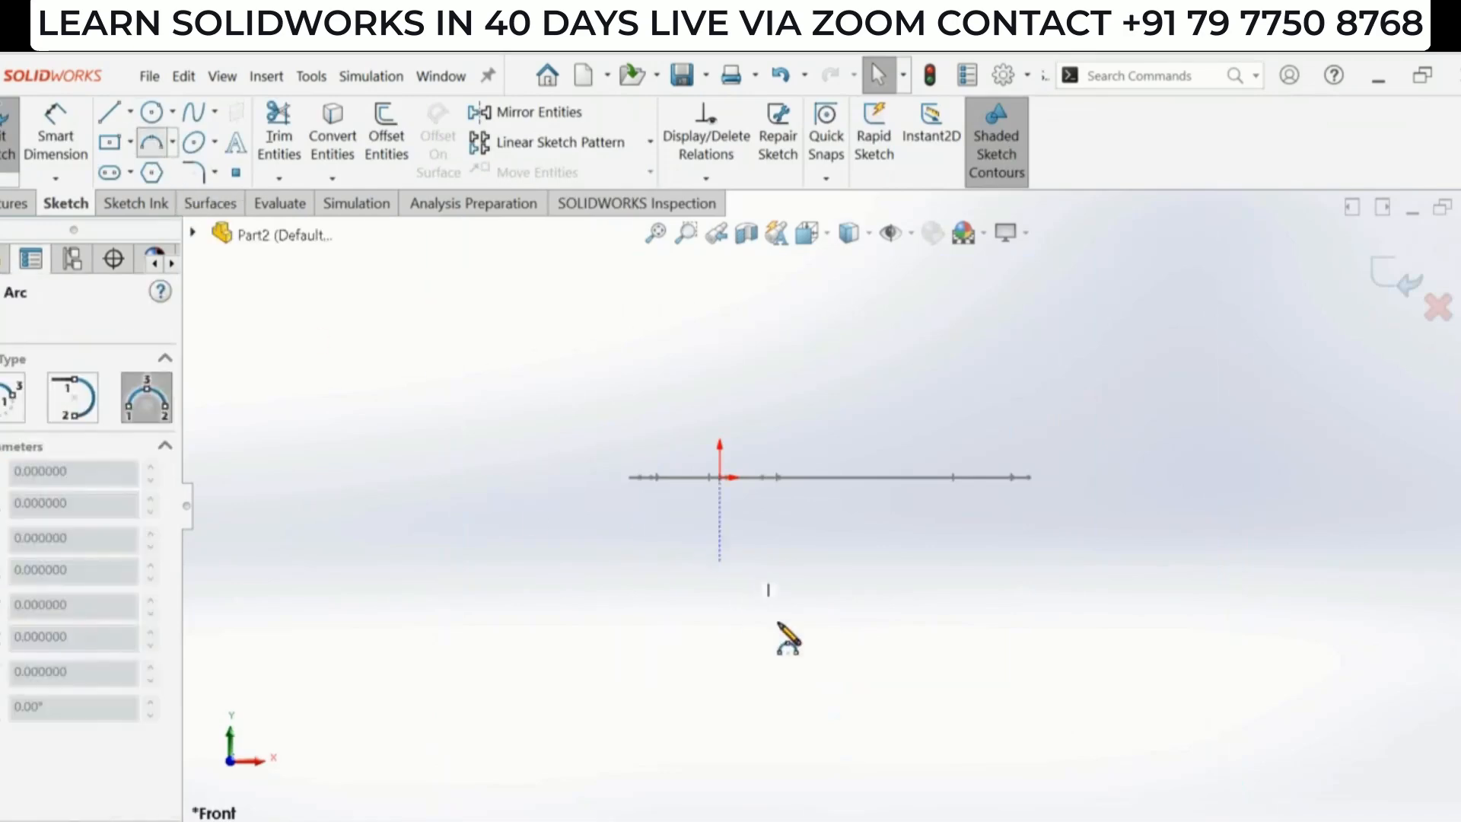
key(alt+Tab)
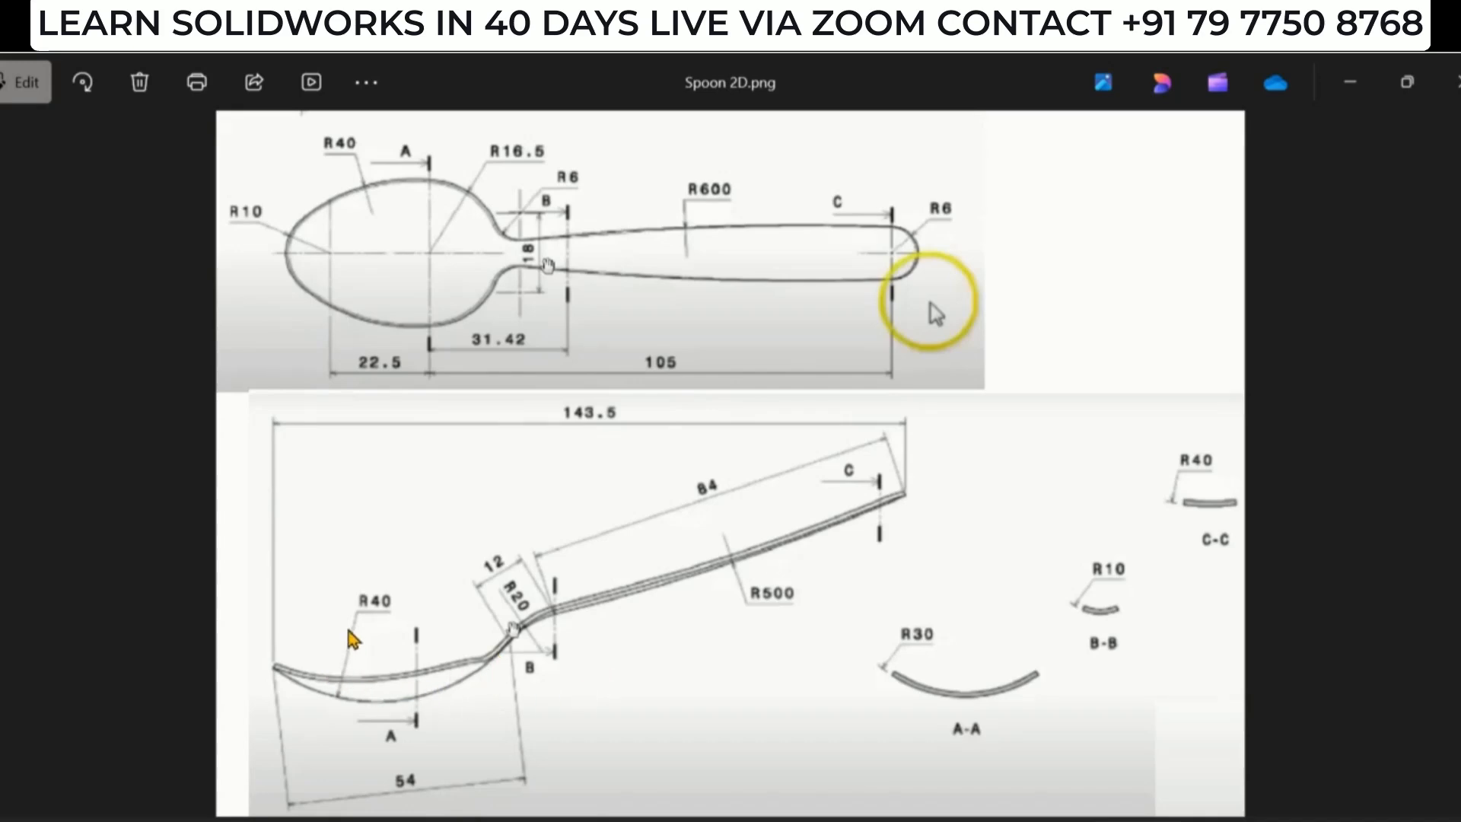
key(alt+Tab)
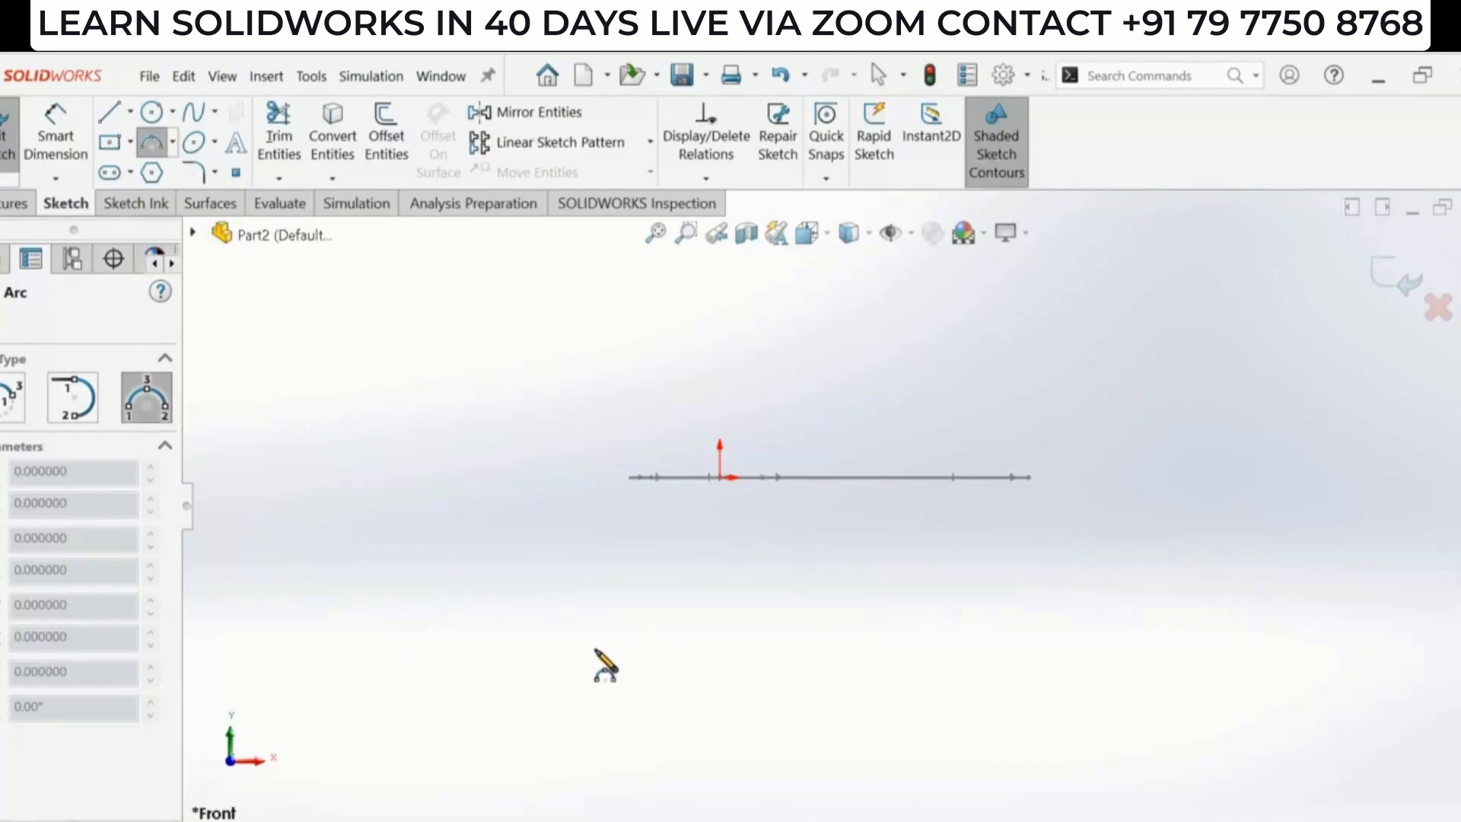
click(564, 650)
click(720, 607)
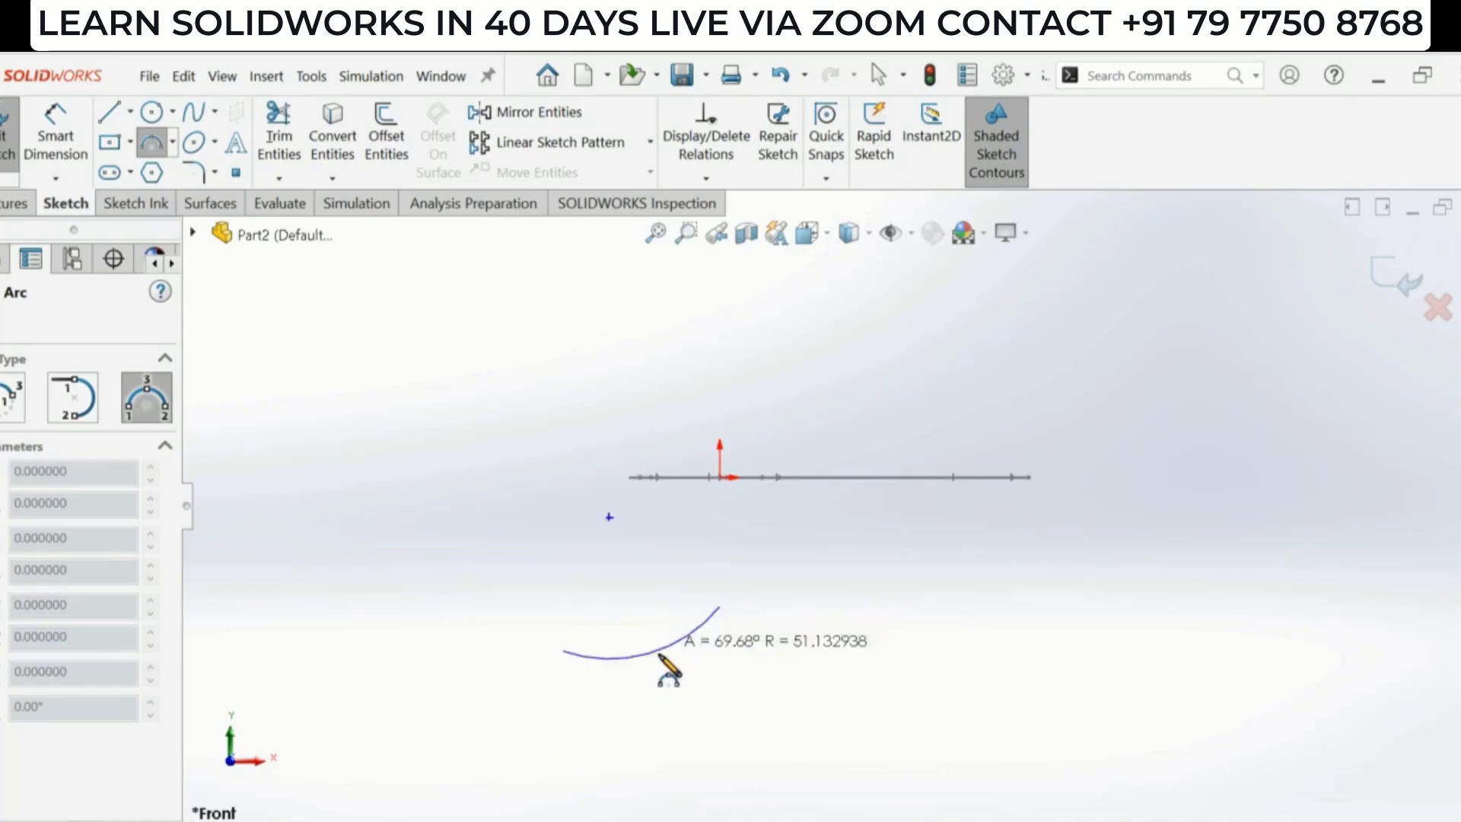
click(651, 661)
scroll(761, 637, down, 2)
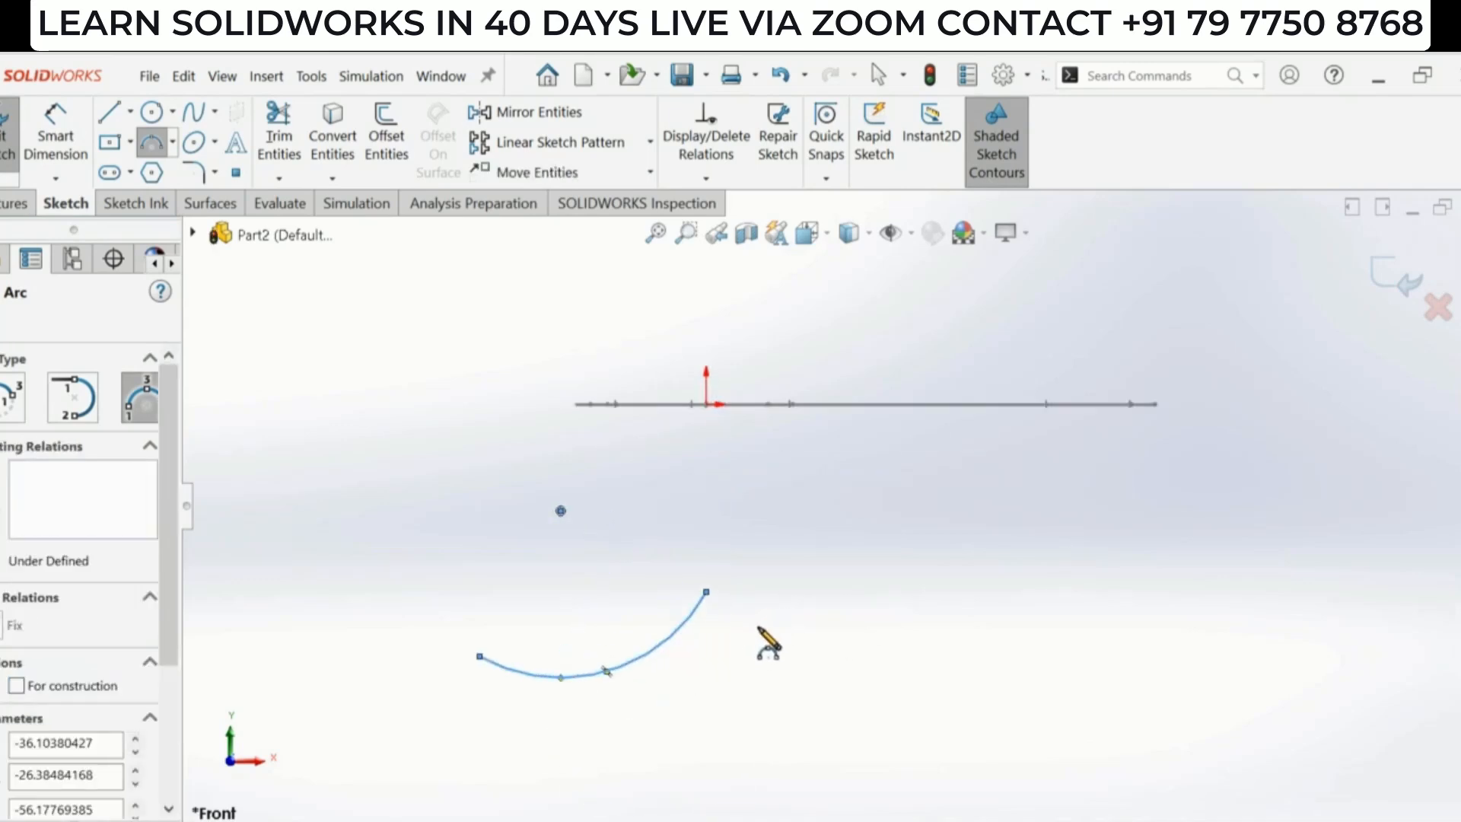
key(Escape)
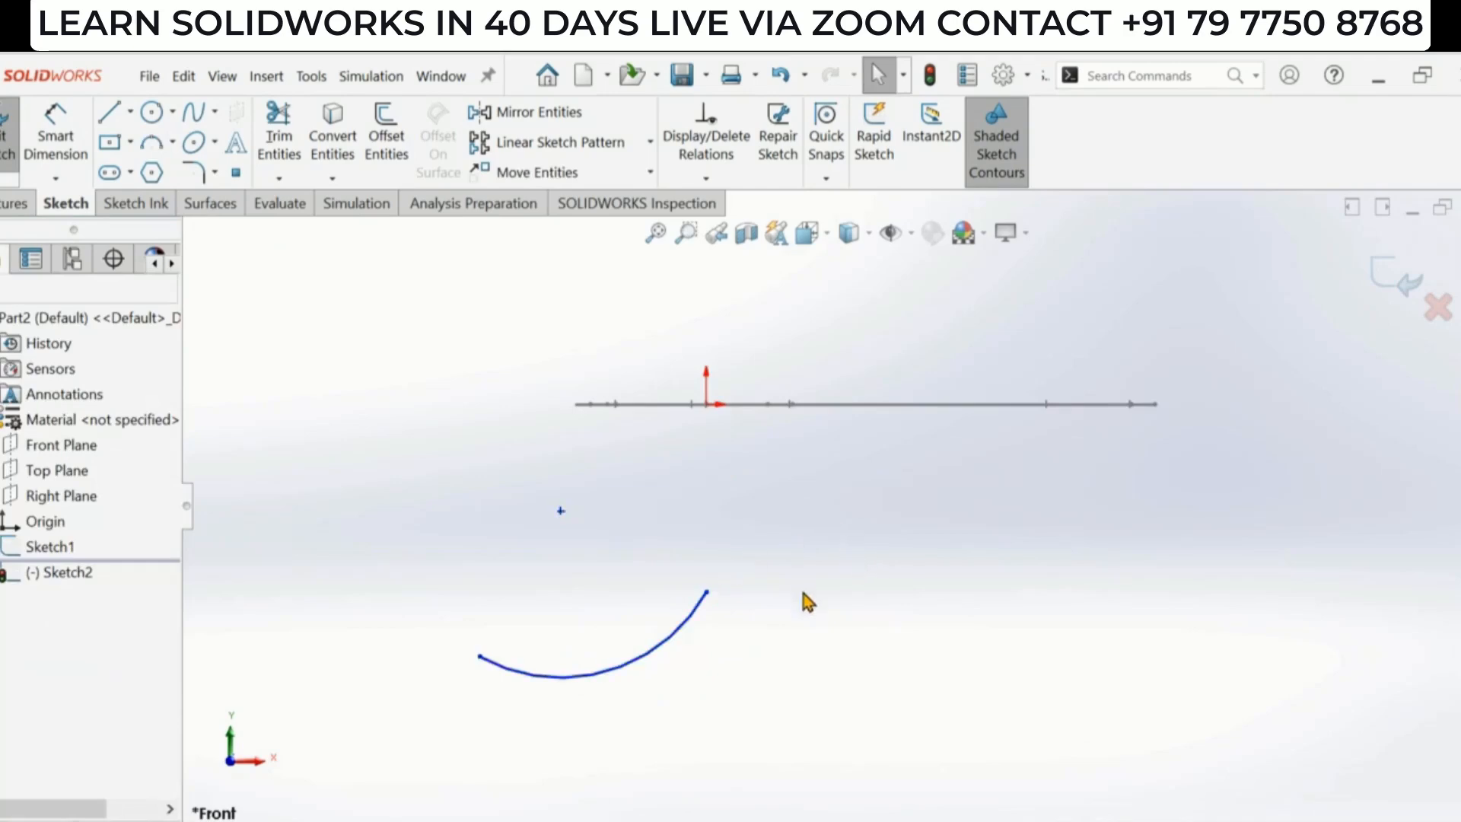
- Draw a 3-point arc from the bowl arc's right end curving upward for the neck, radius about 28 mm
scroll(806, 510, up, 2)
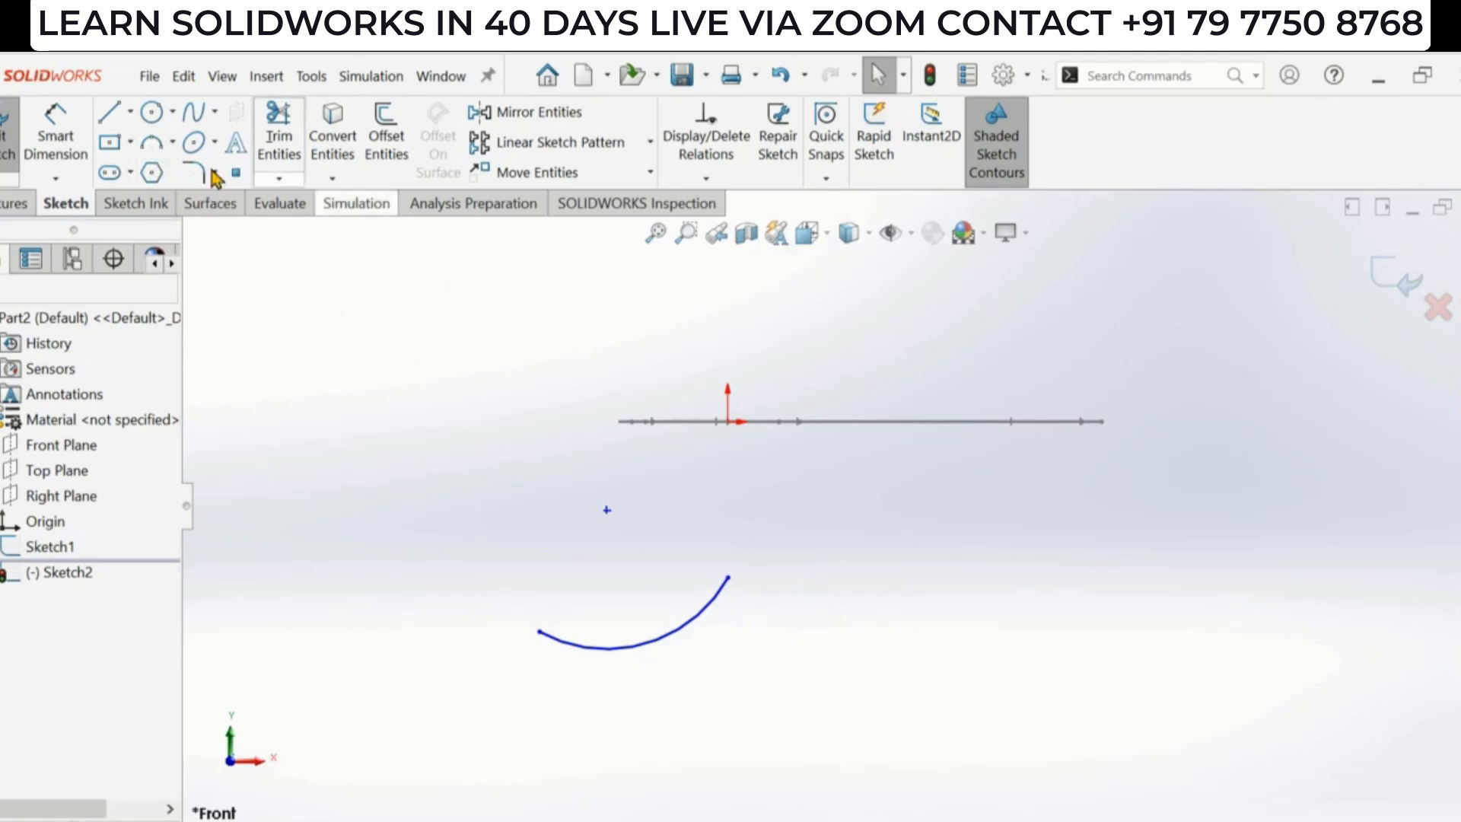
click(160, 140)
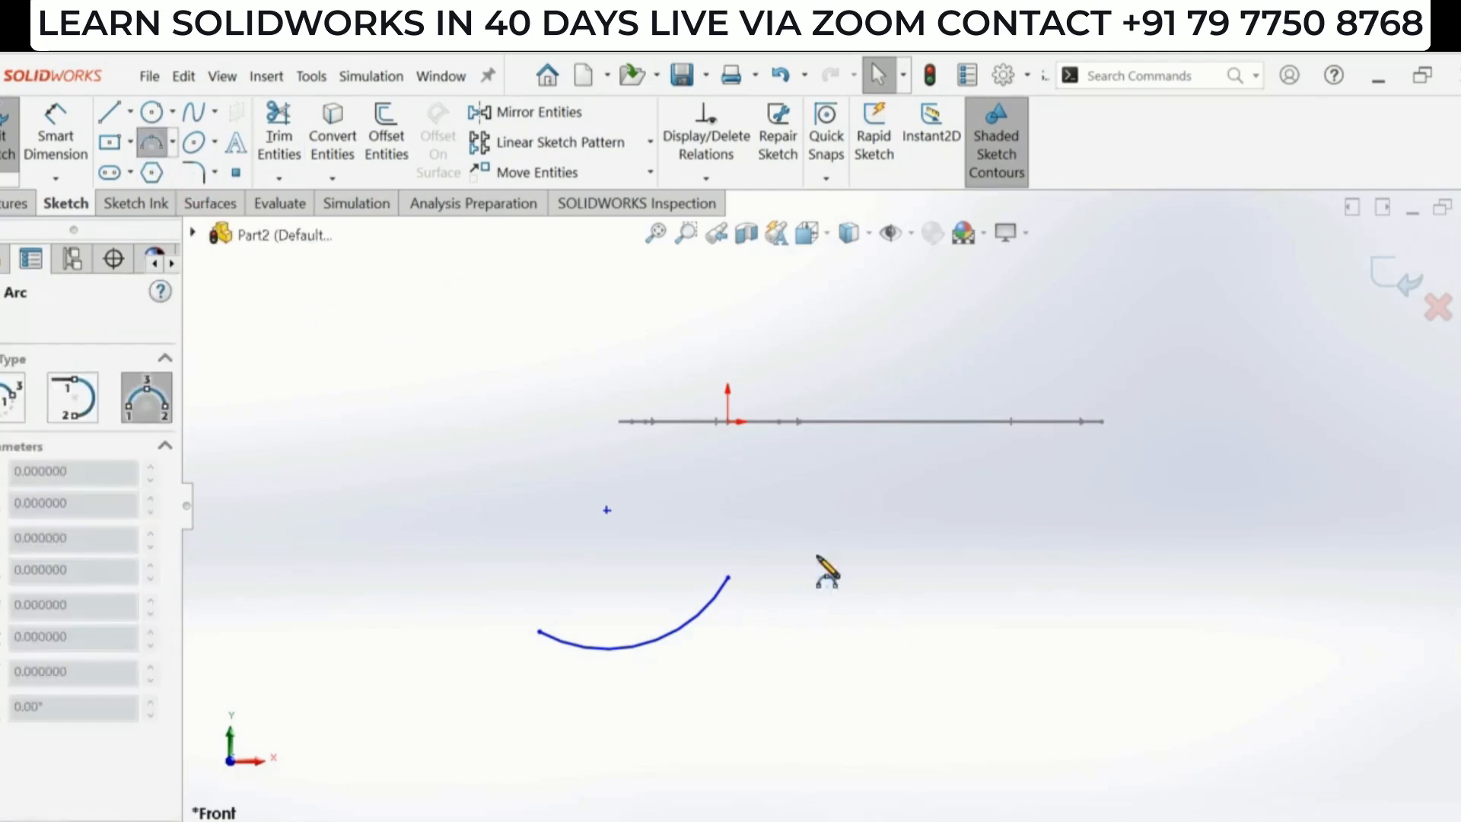
click(729, 578)
click(809, 526)
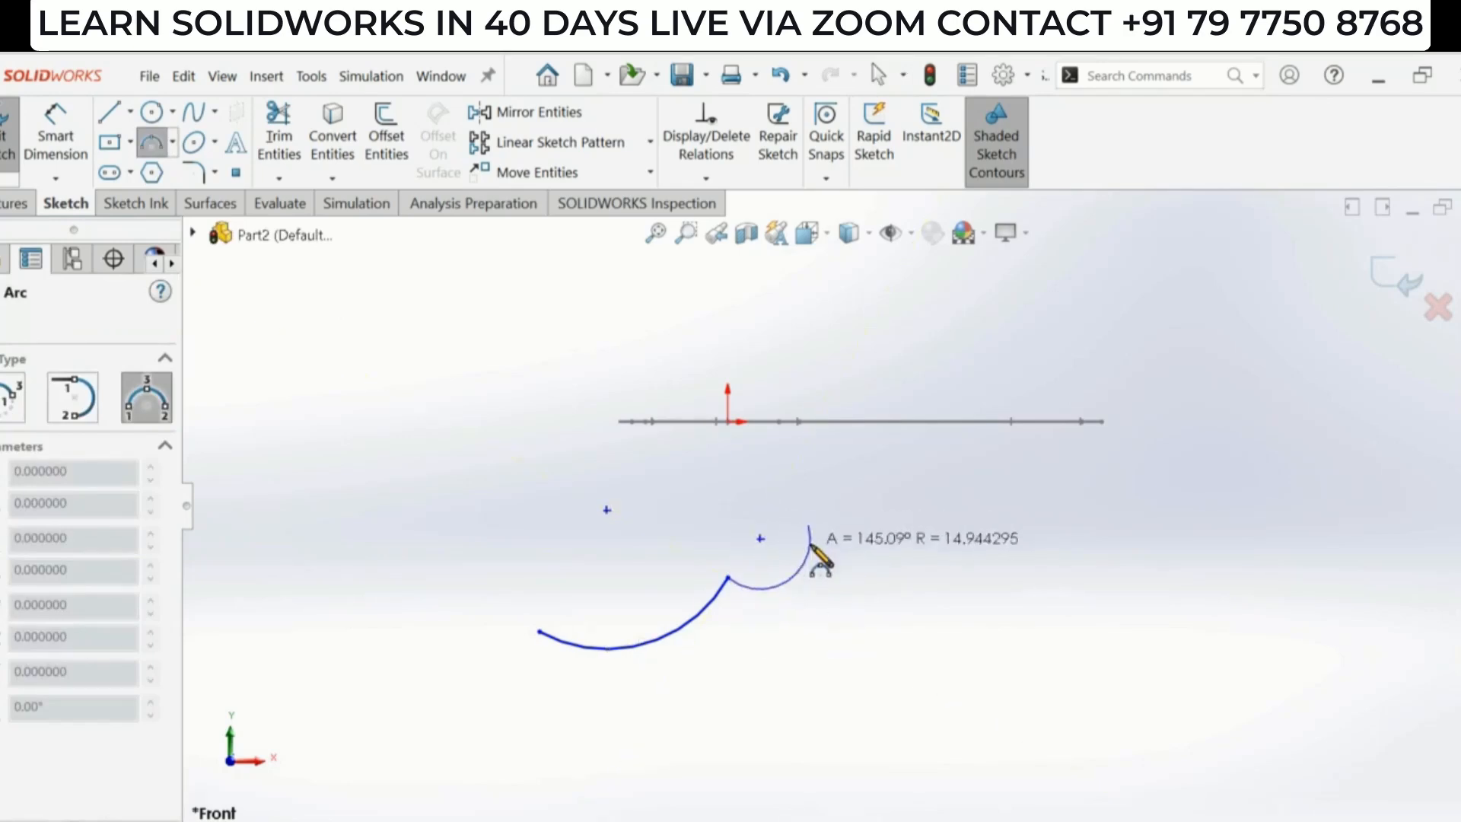
click(759, 539)
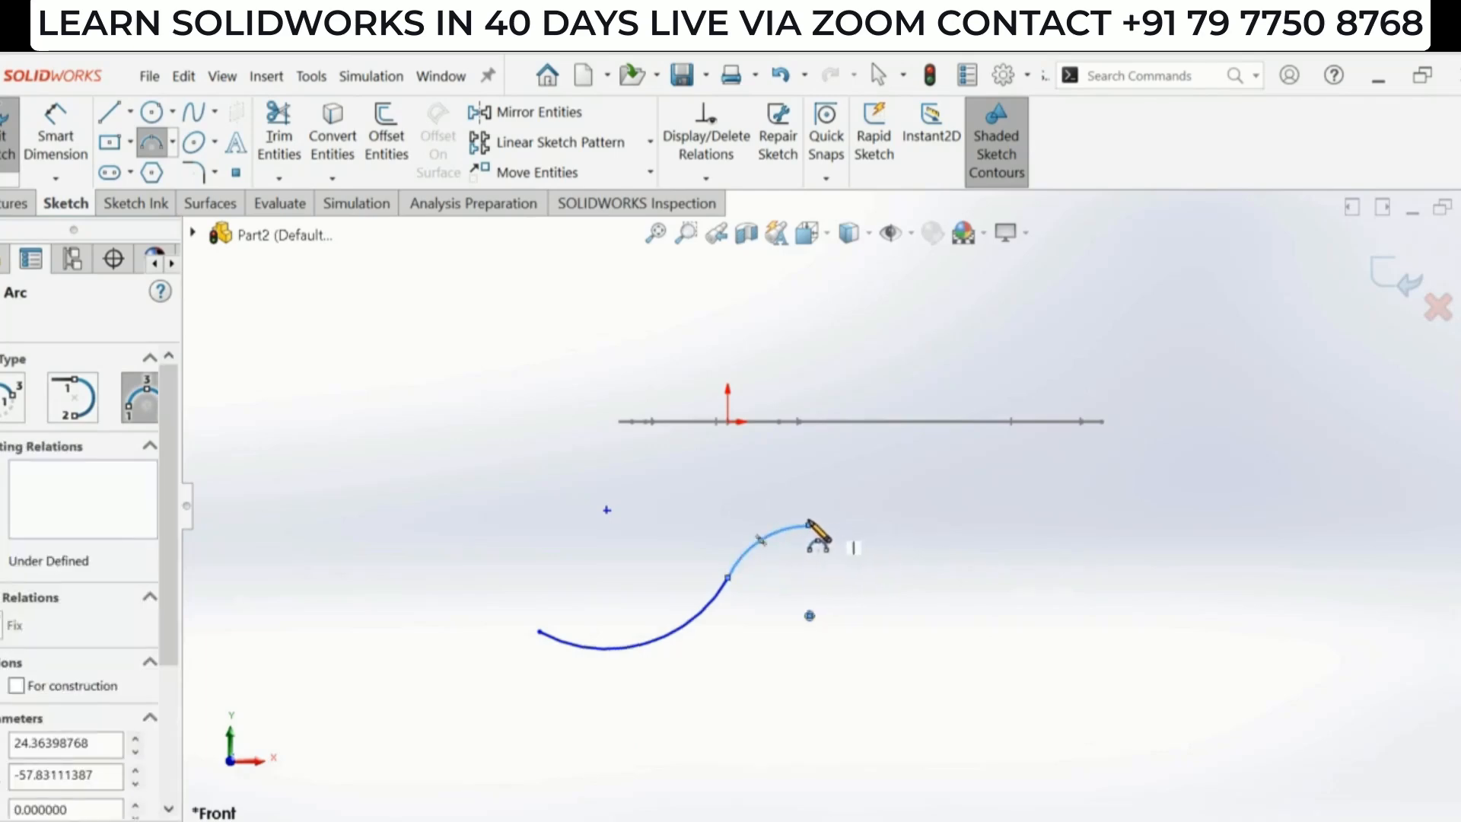
- Draw a 3-point arc from the neck arc's end rising to the right for the handle profile, radius about 134 mm
click(808, 525)
click(1140, 443)
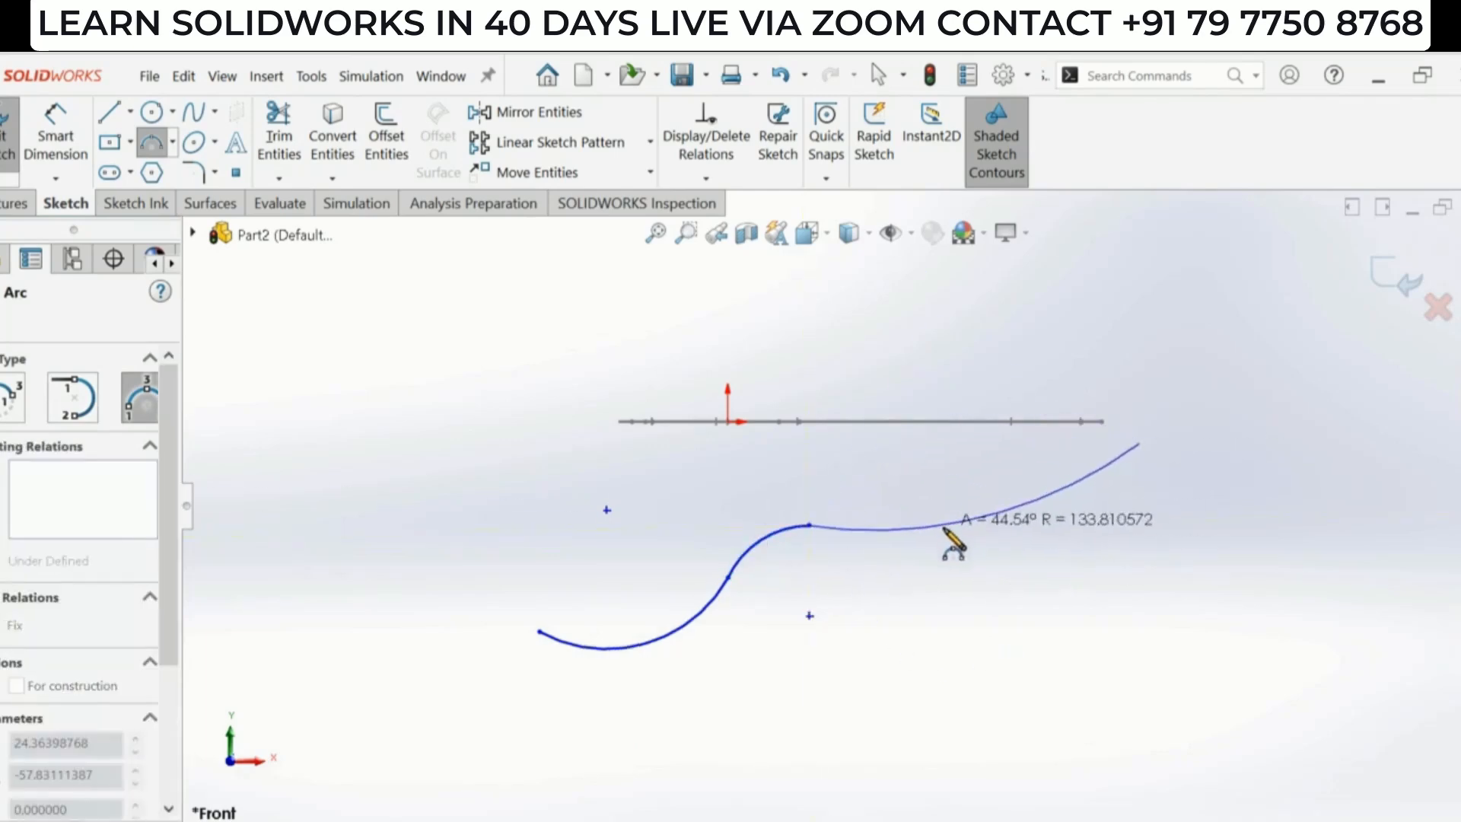
click(951, 531)
key(Escape)
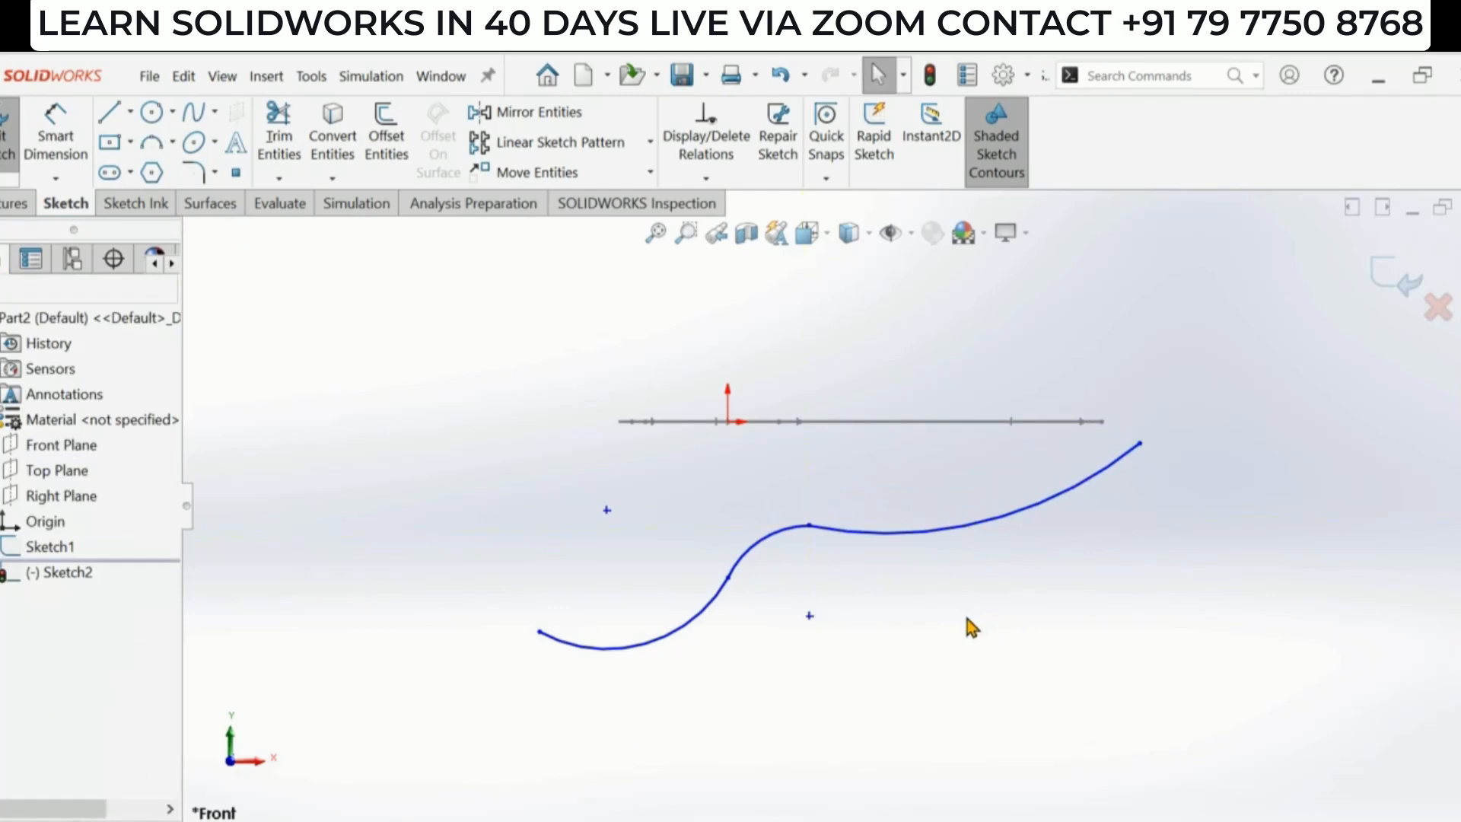
key(alt+Tab)
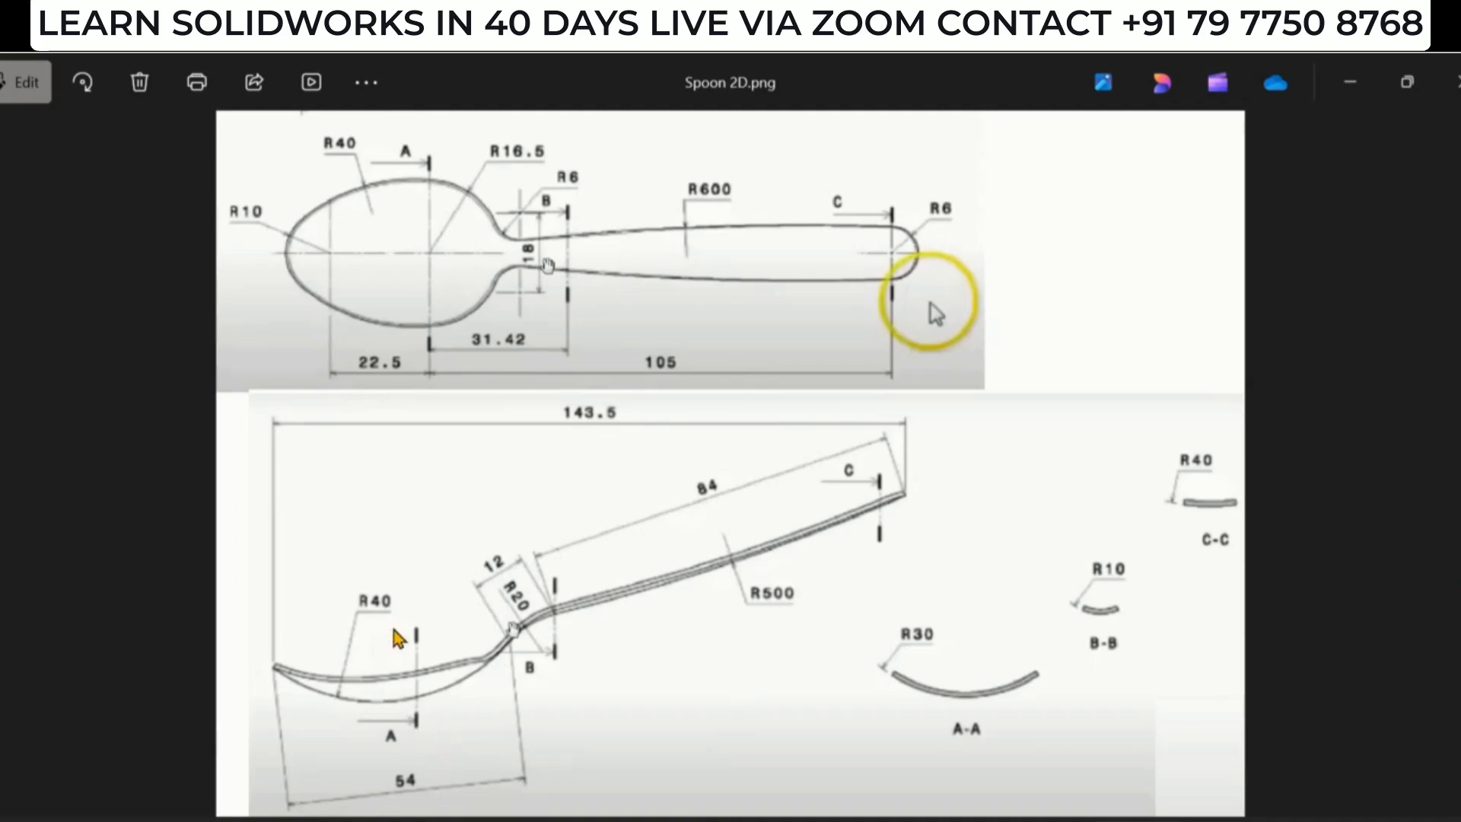
key(alt+Tab)
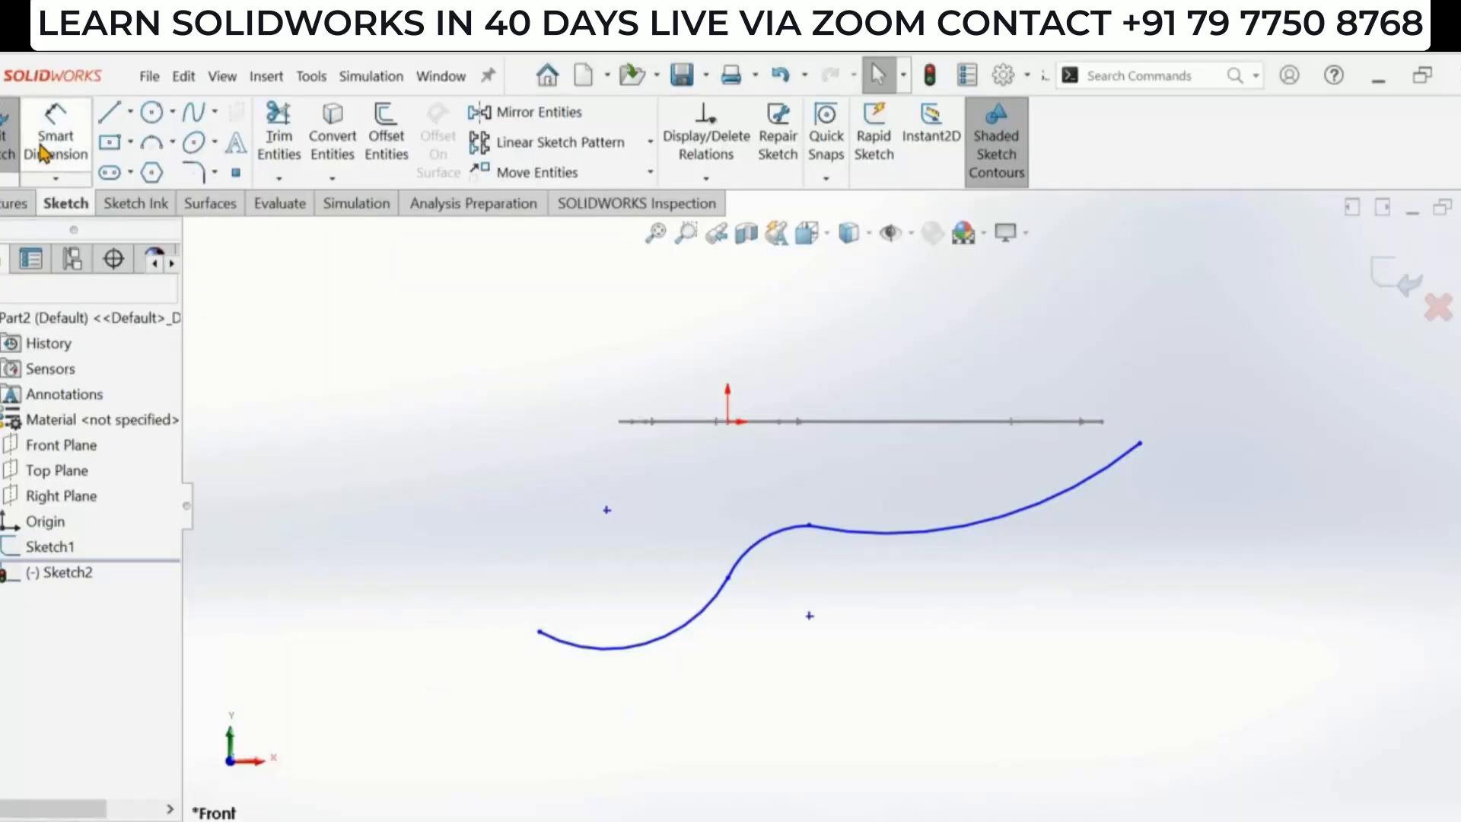
- Dimension the bowl arc's radius as 40 mm with Smart Dimension
click(41, 144)
click(636, 653)
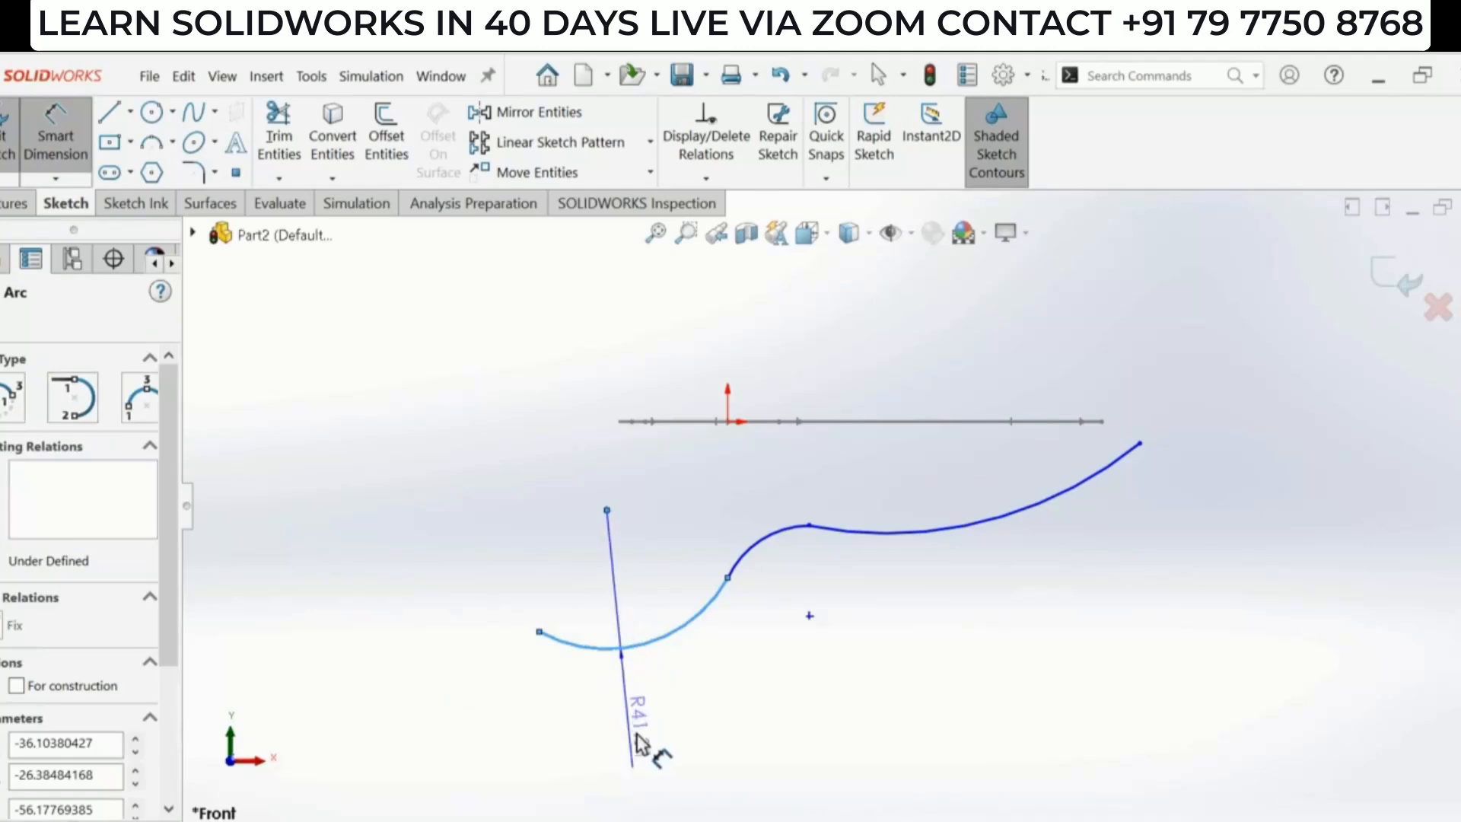
click(638, 732)
text(40)
key(Return)
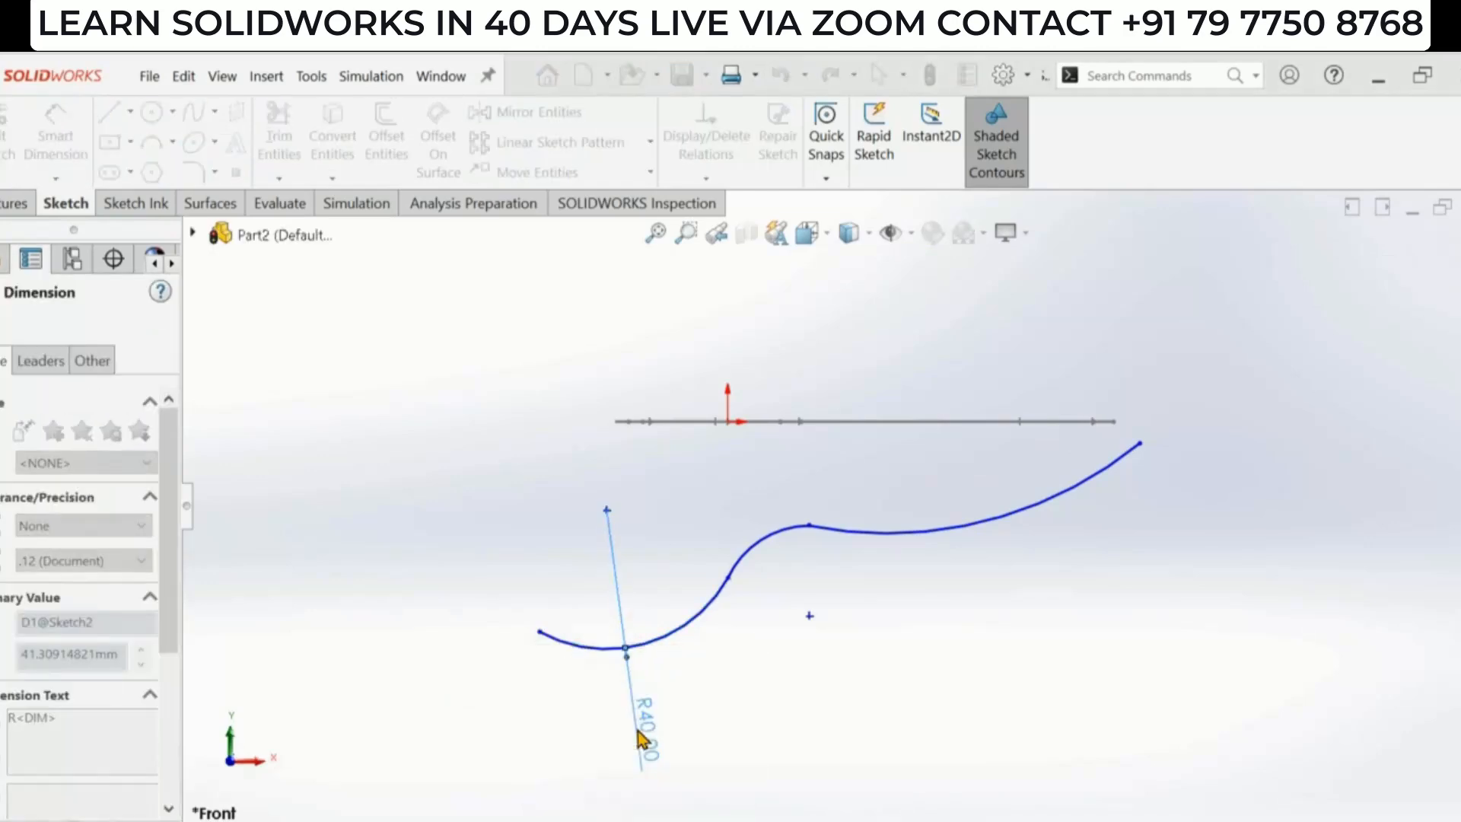
key(Escape)
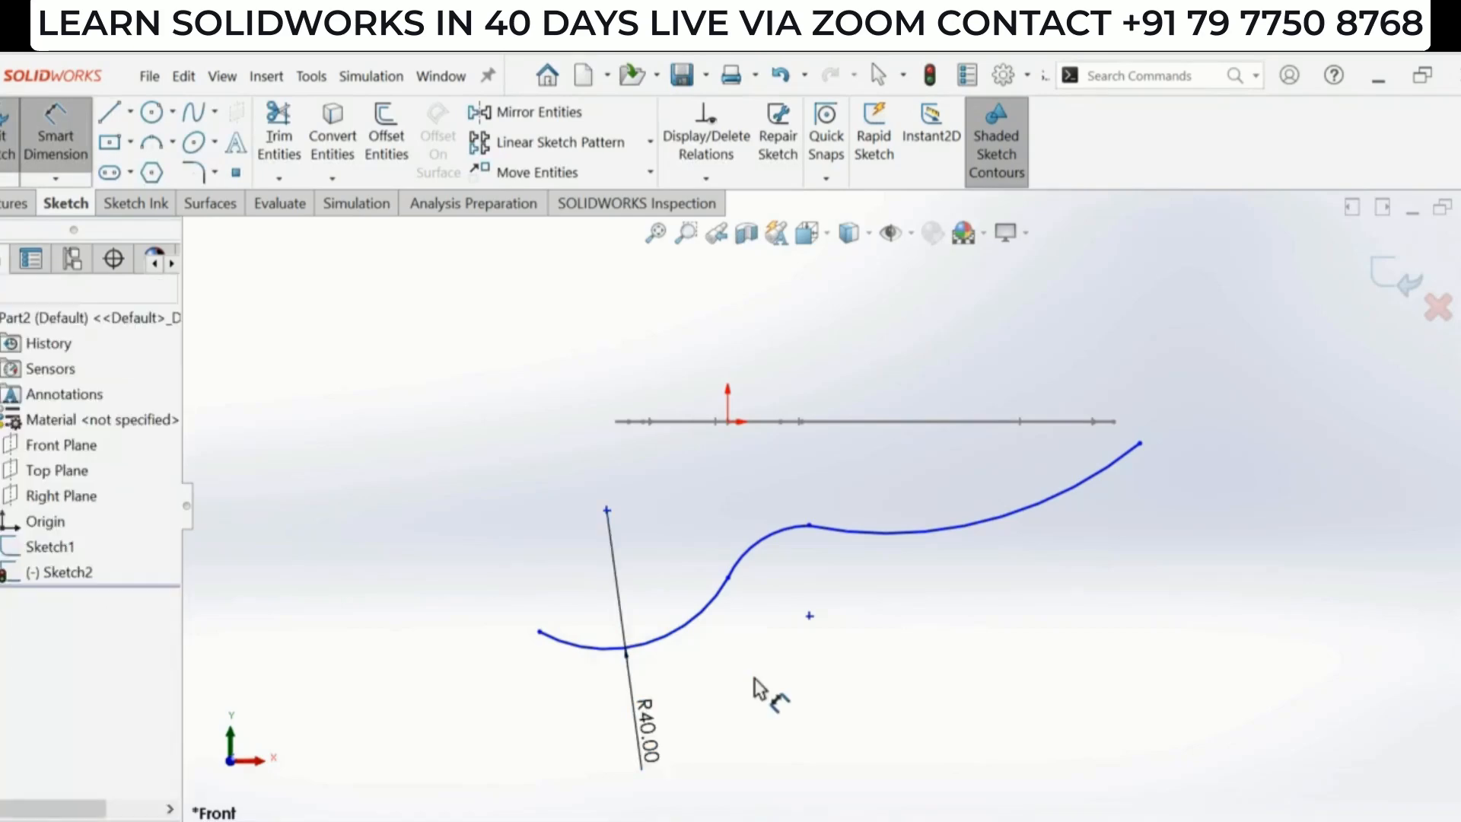
- Compare with the reference drawing and dimension the neck arc's radius as 20 mm
key(alt+Tab)
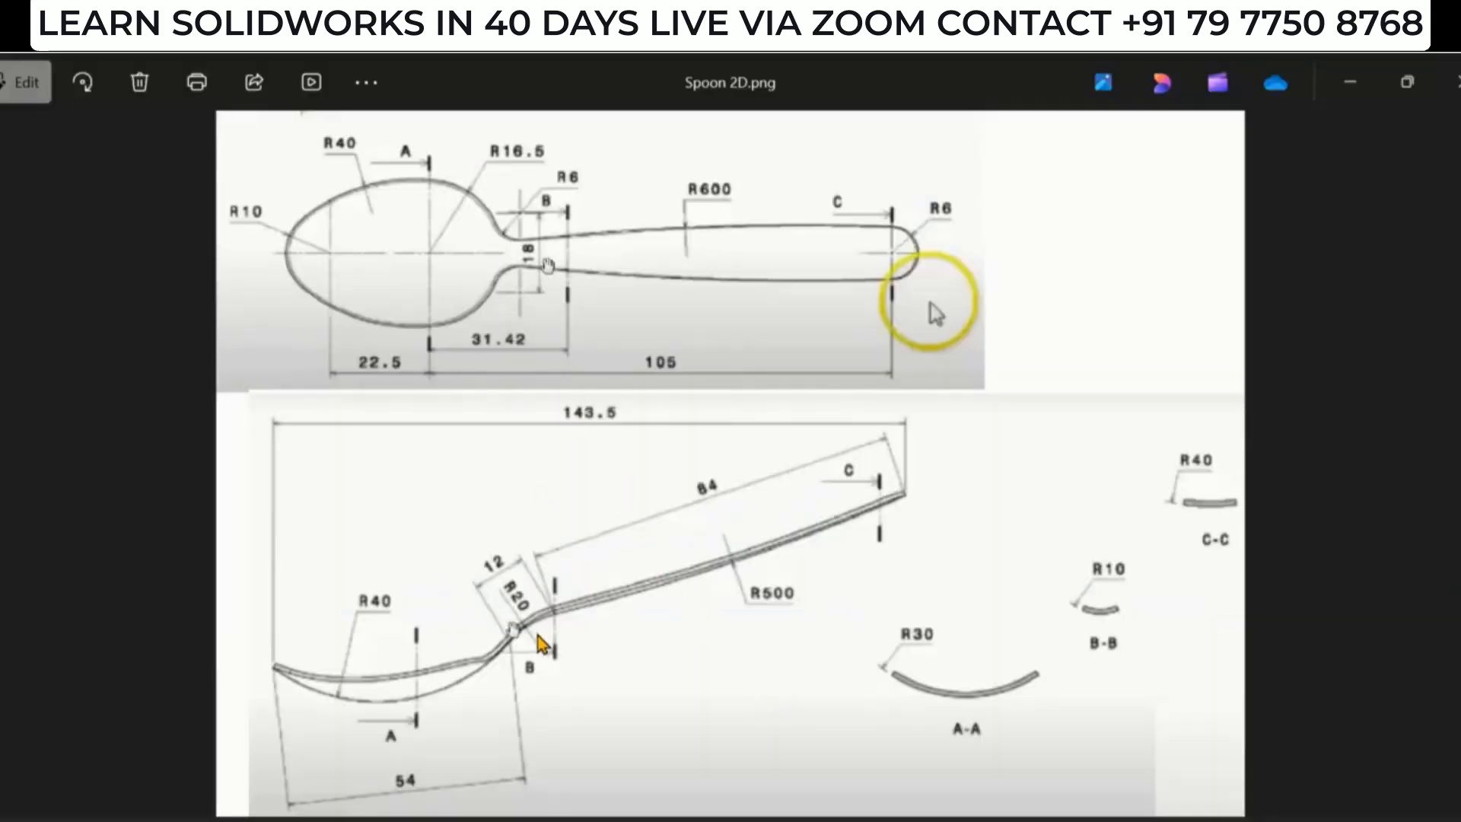
key(alt+Tab)
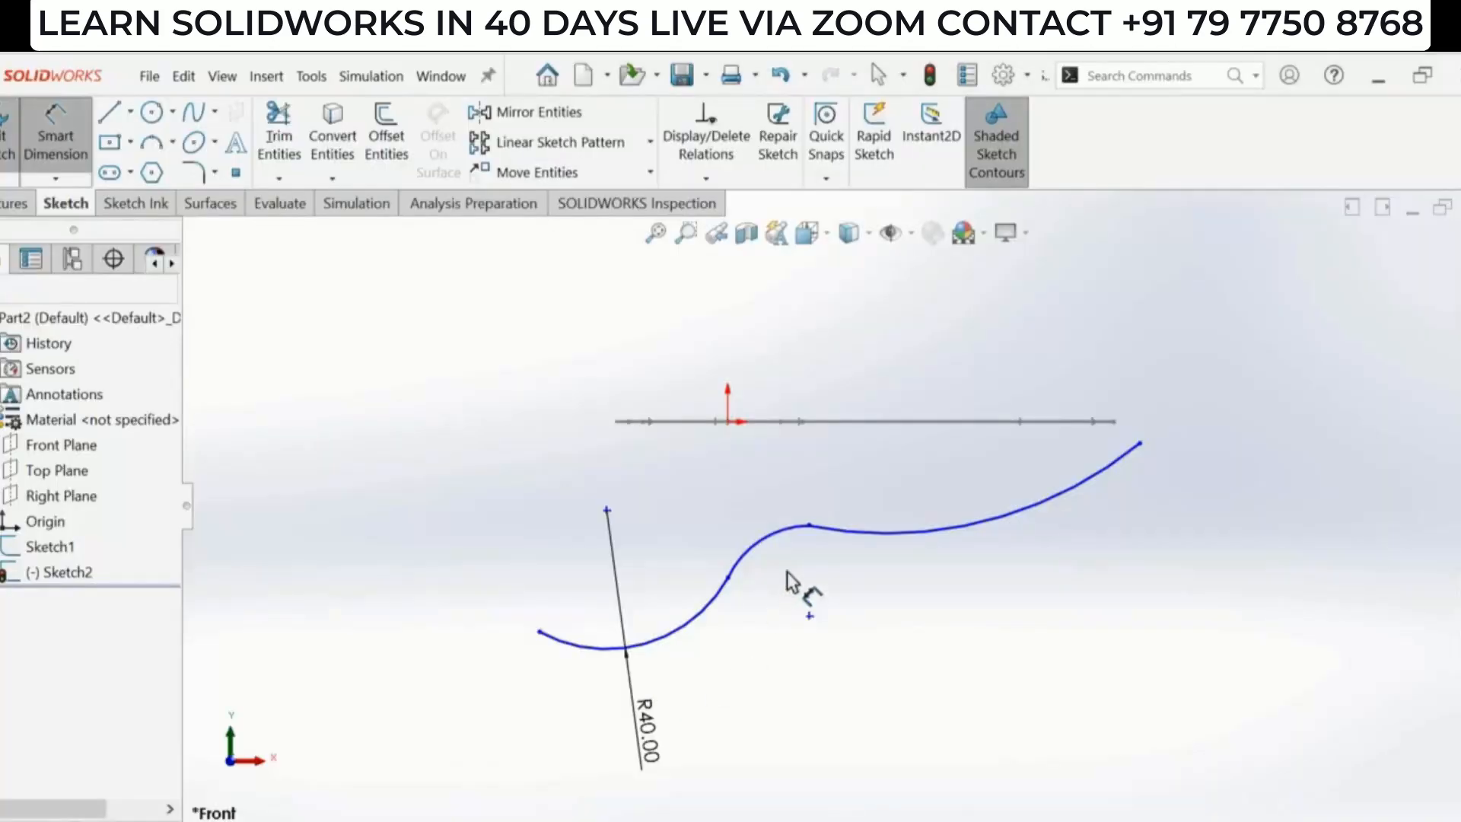
click(759, 544)
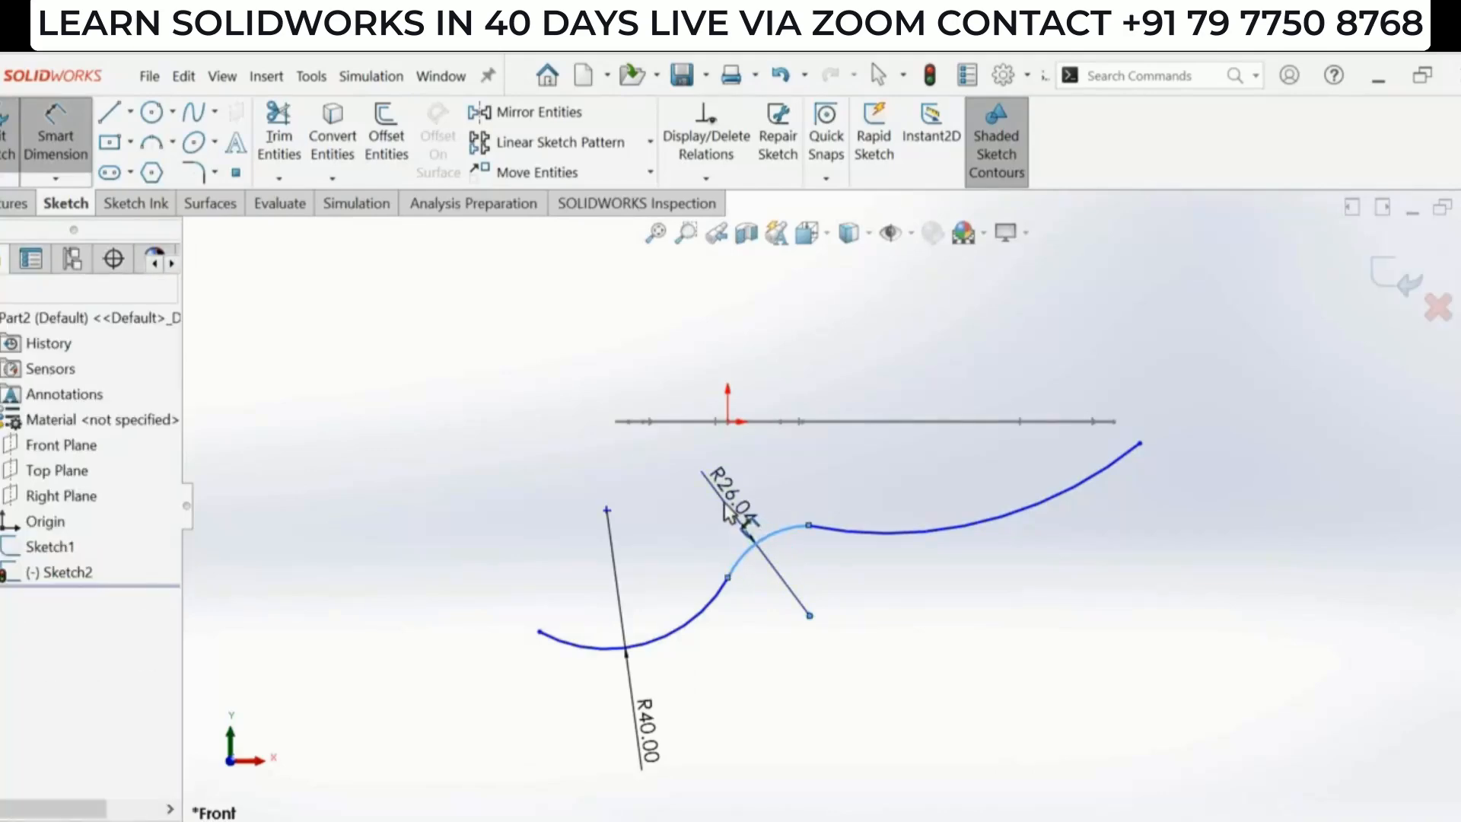
click(734, 509)
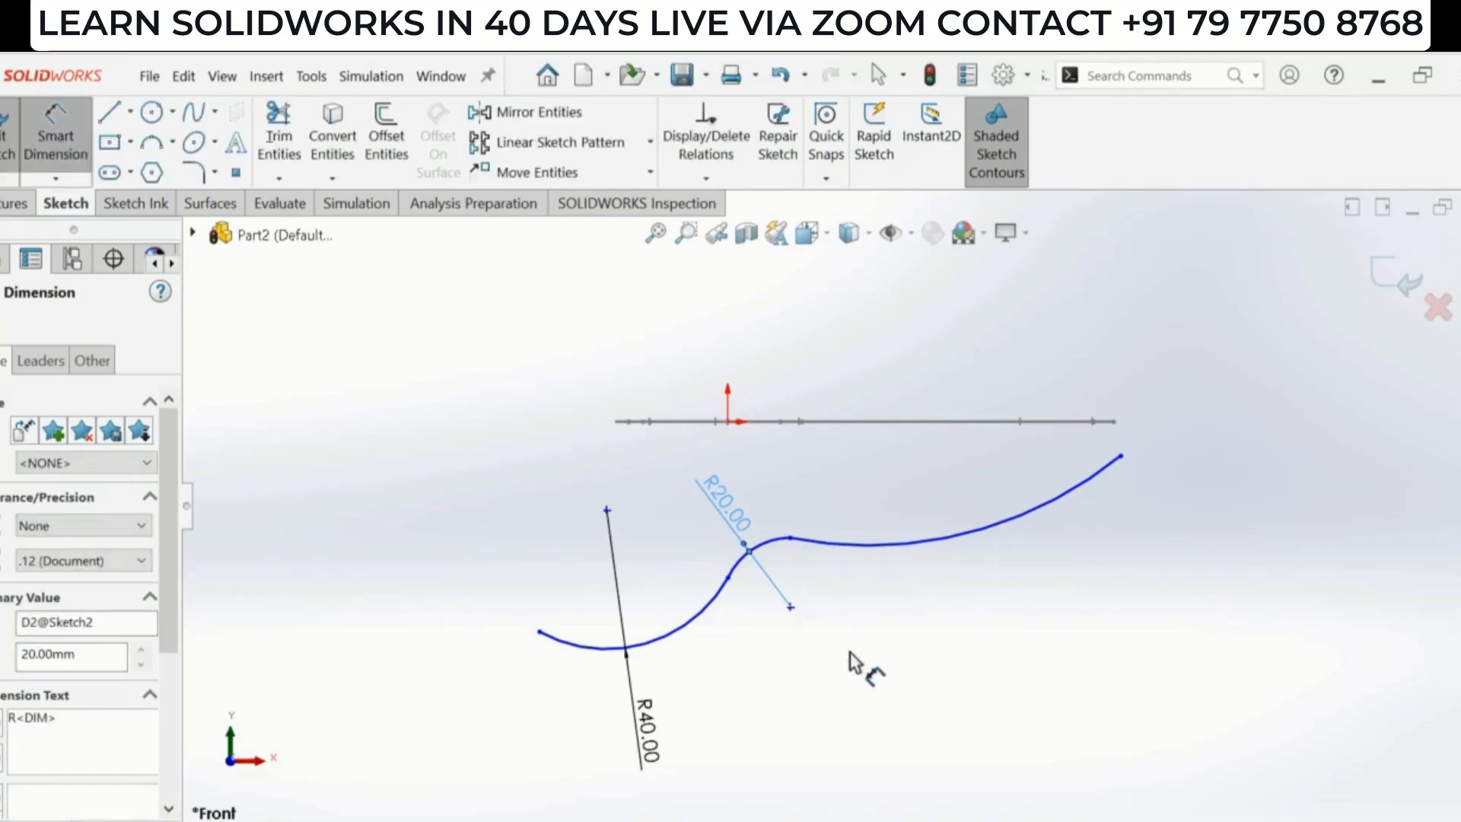
- Check the reference drawing and set the handle arc's radius to 500 mm
key(alt+Tab)
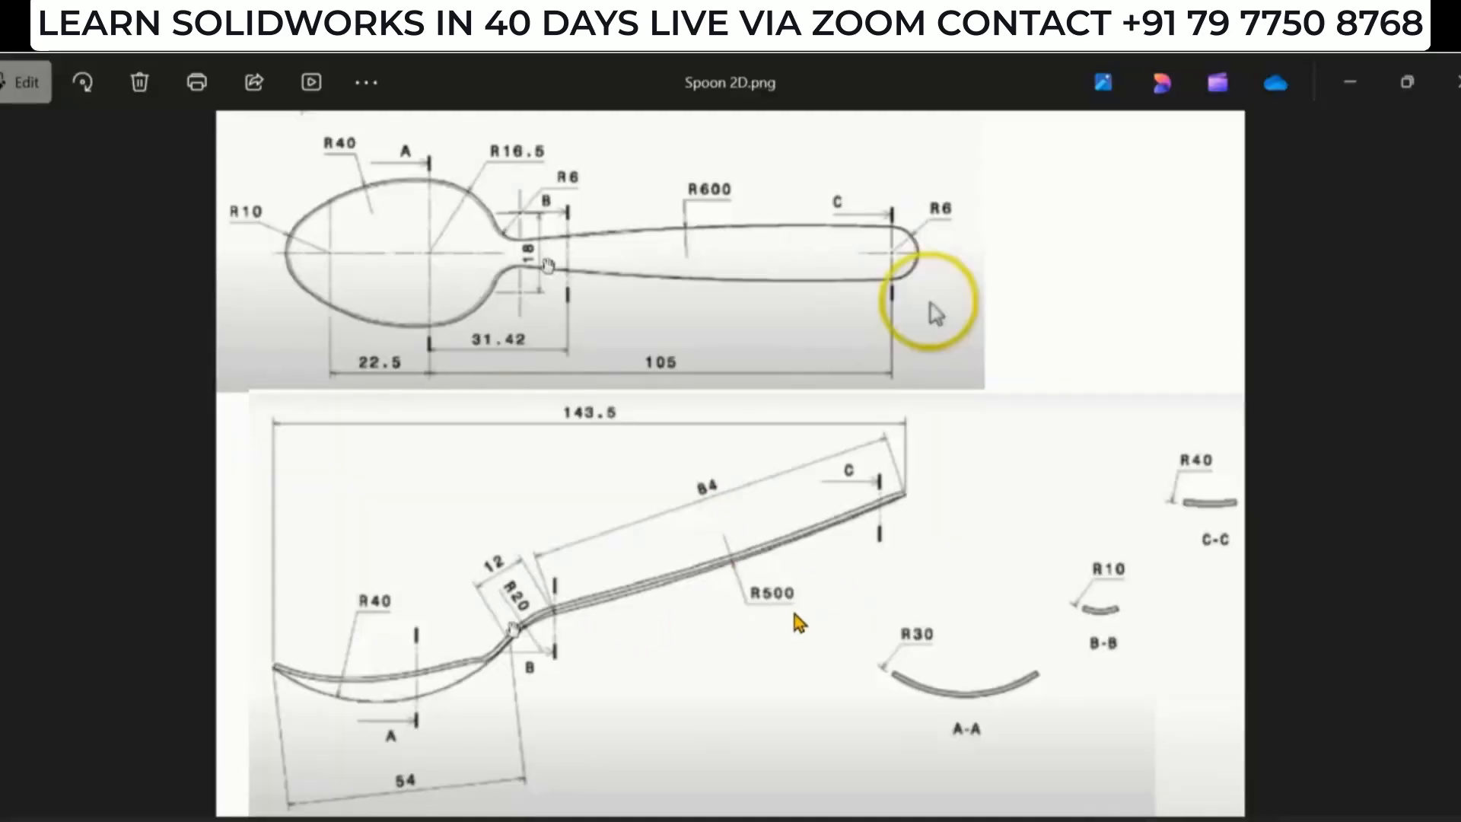
key(alt+Tab)
click(919, 543)
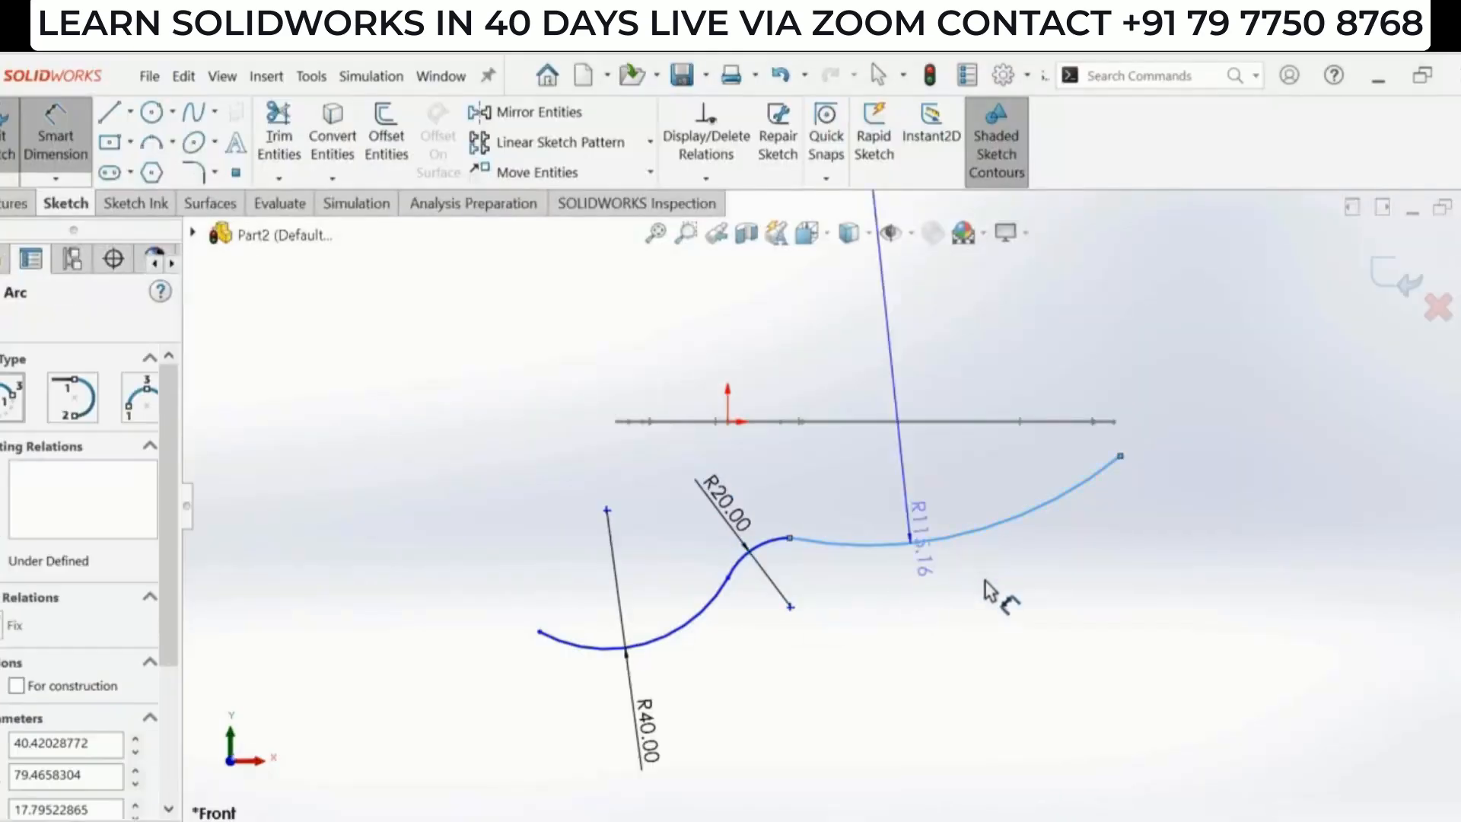
click(1004, 613)
text(5)
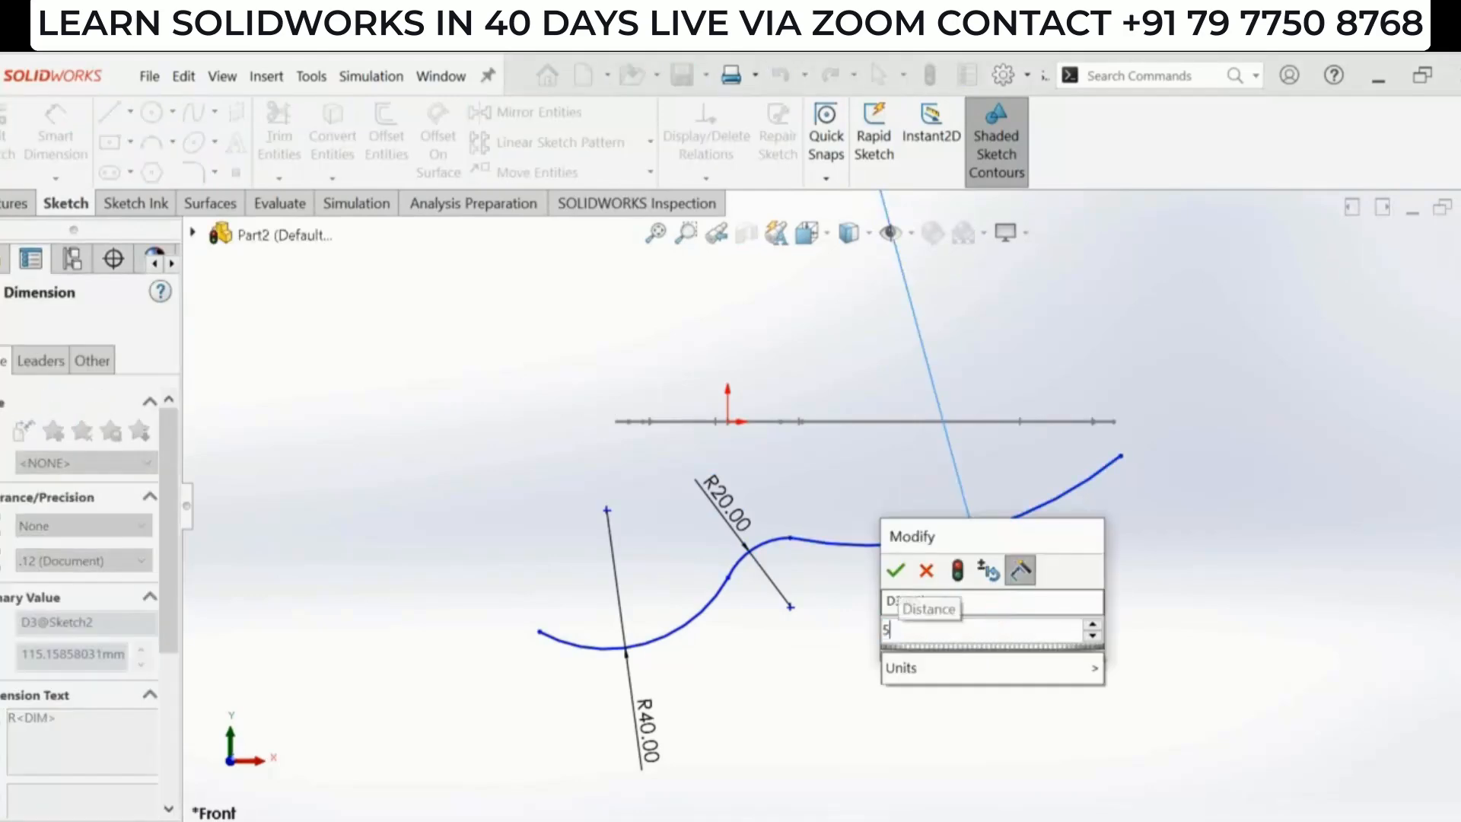
text(00)
key(Return)
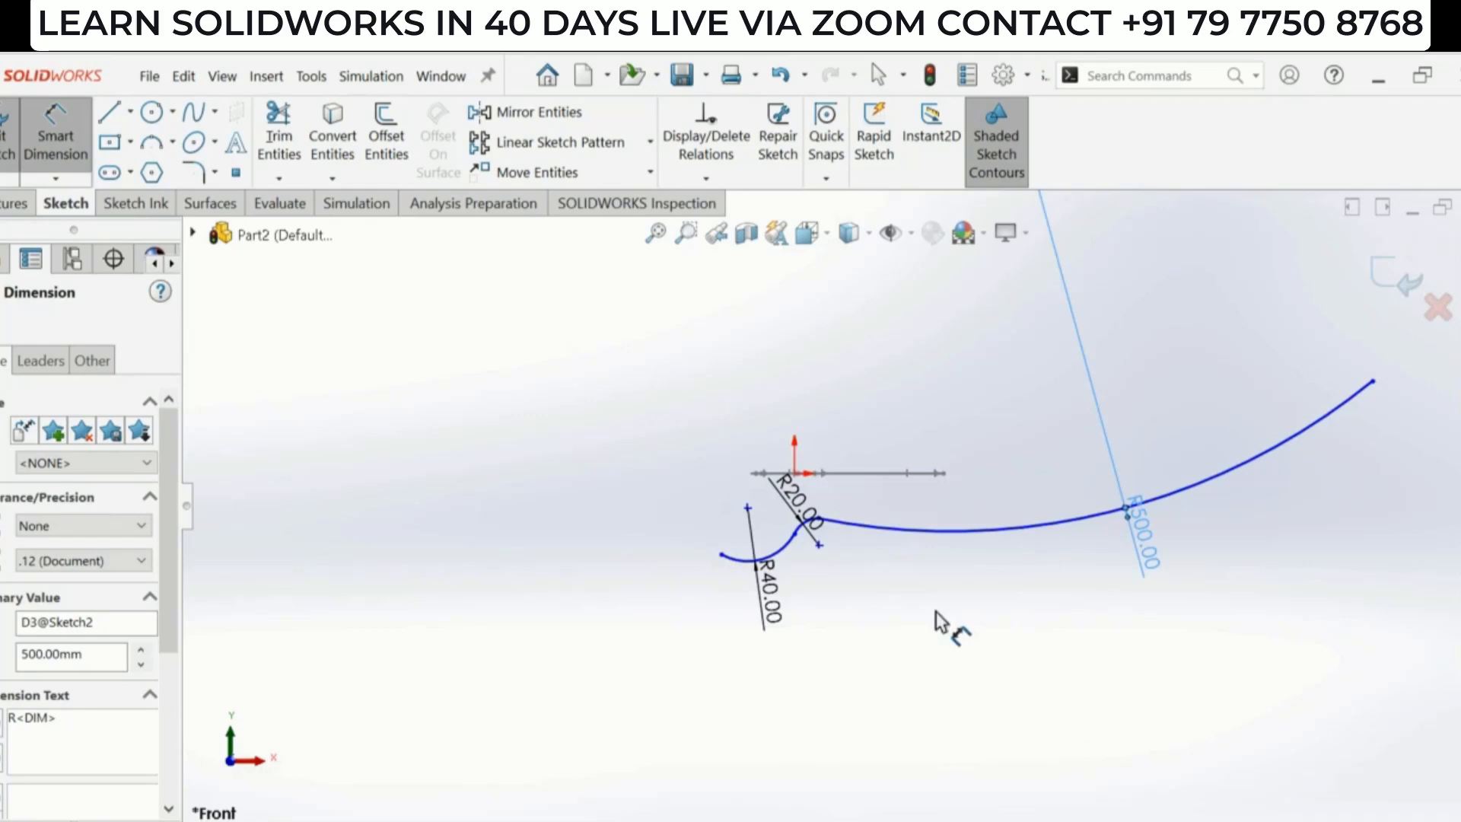
key(Escape)
scroll(865, 437, down, 1)
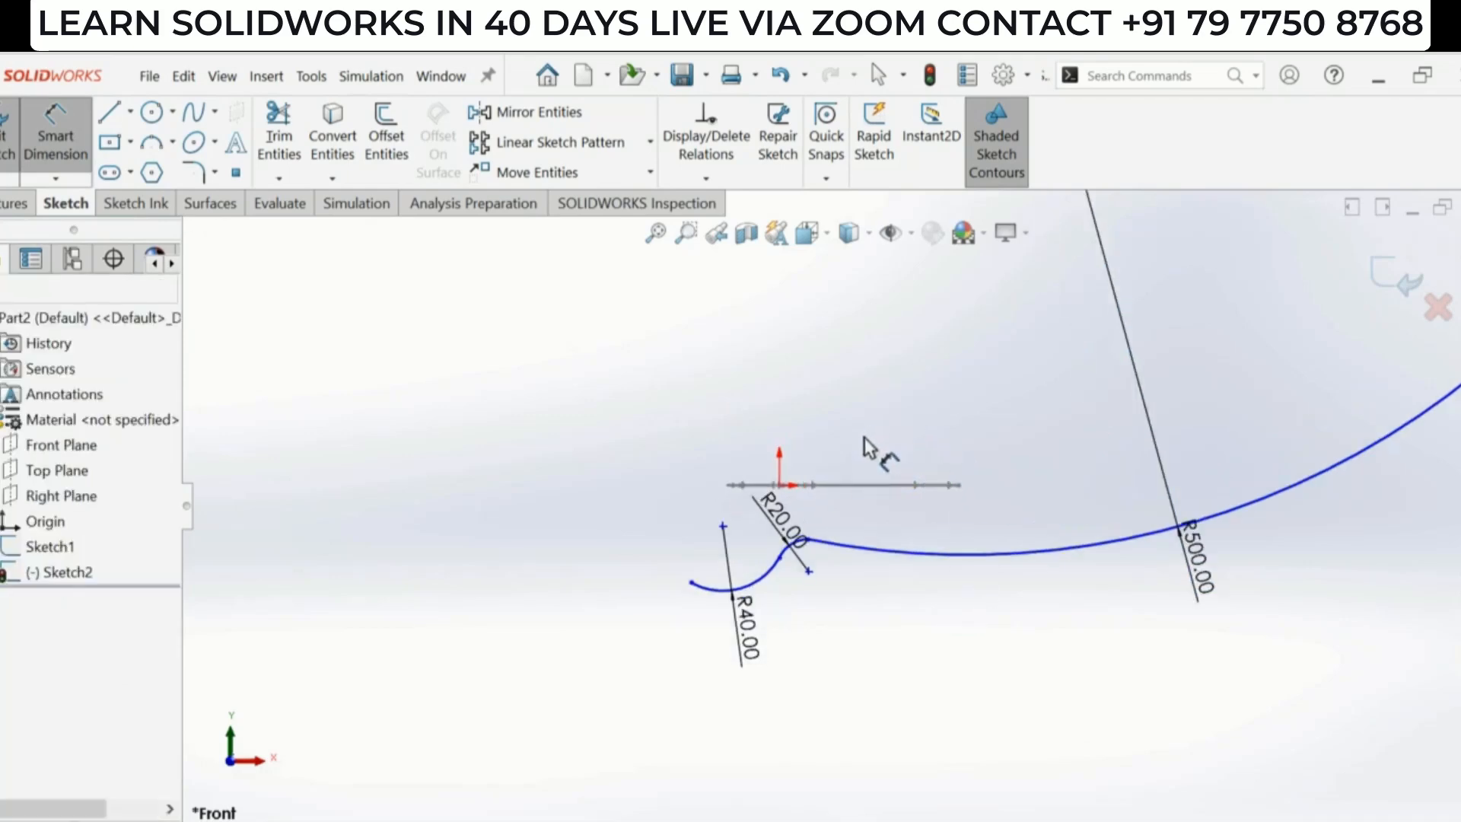
- Dimension the distance from the bowl arc's left end to the bowl–neck junction as 54 mm
key(alt+Tab)
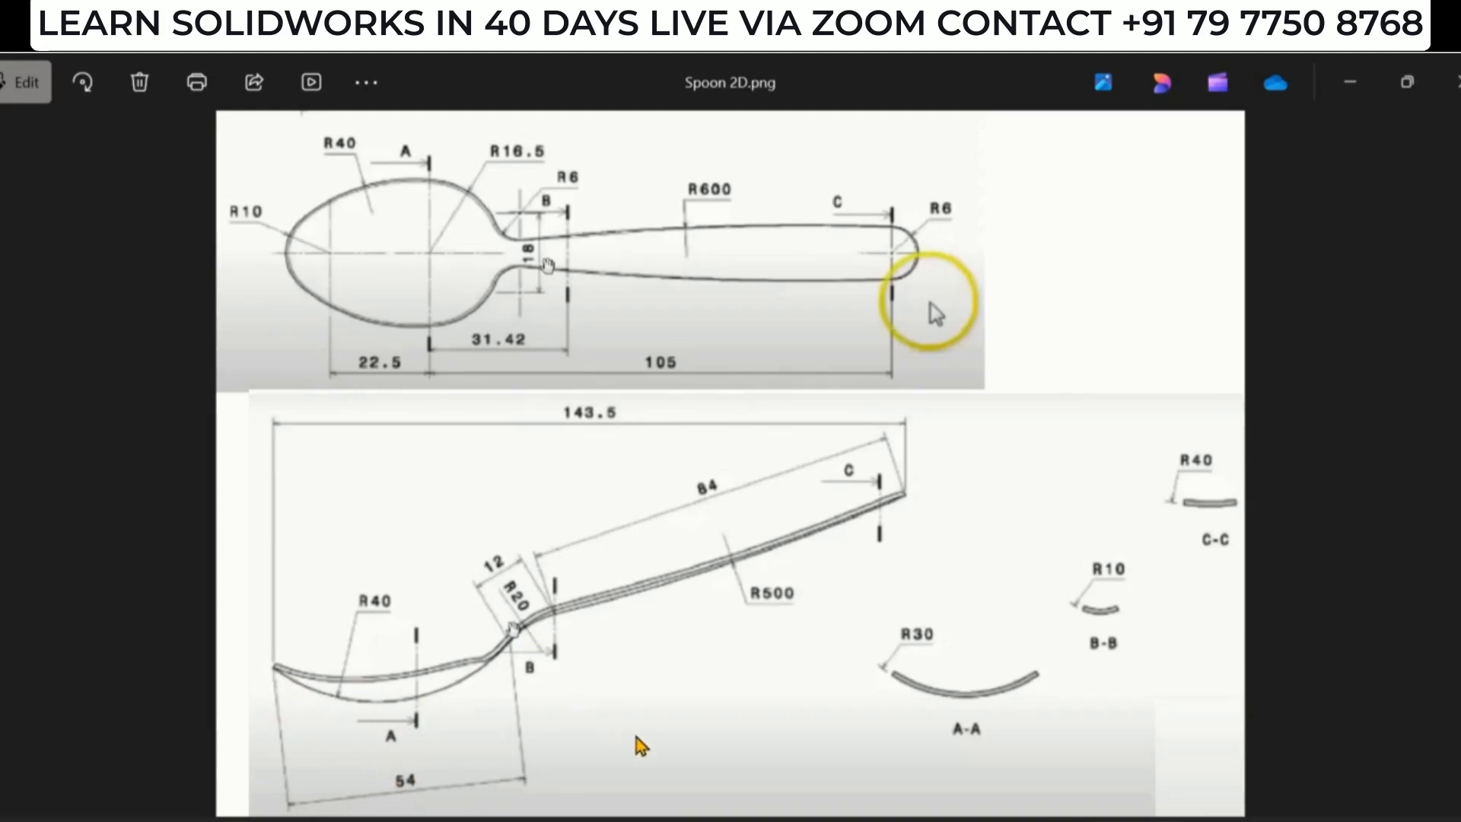
key(alt+Tab)
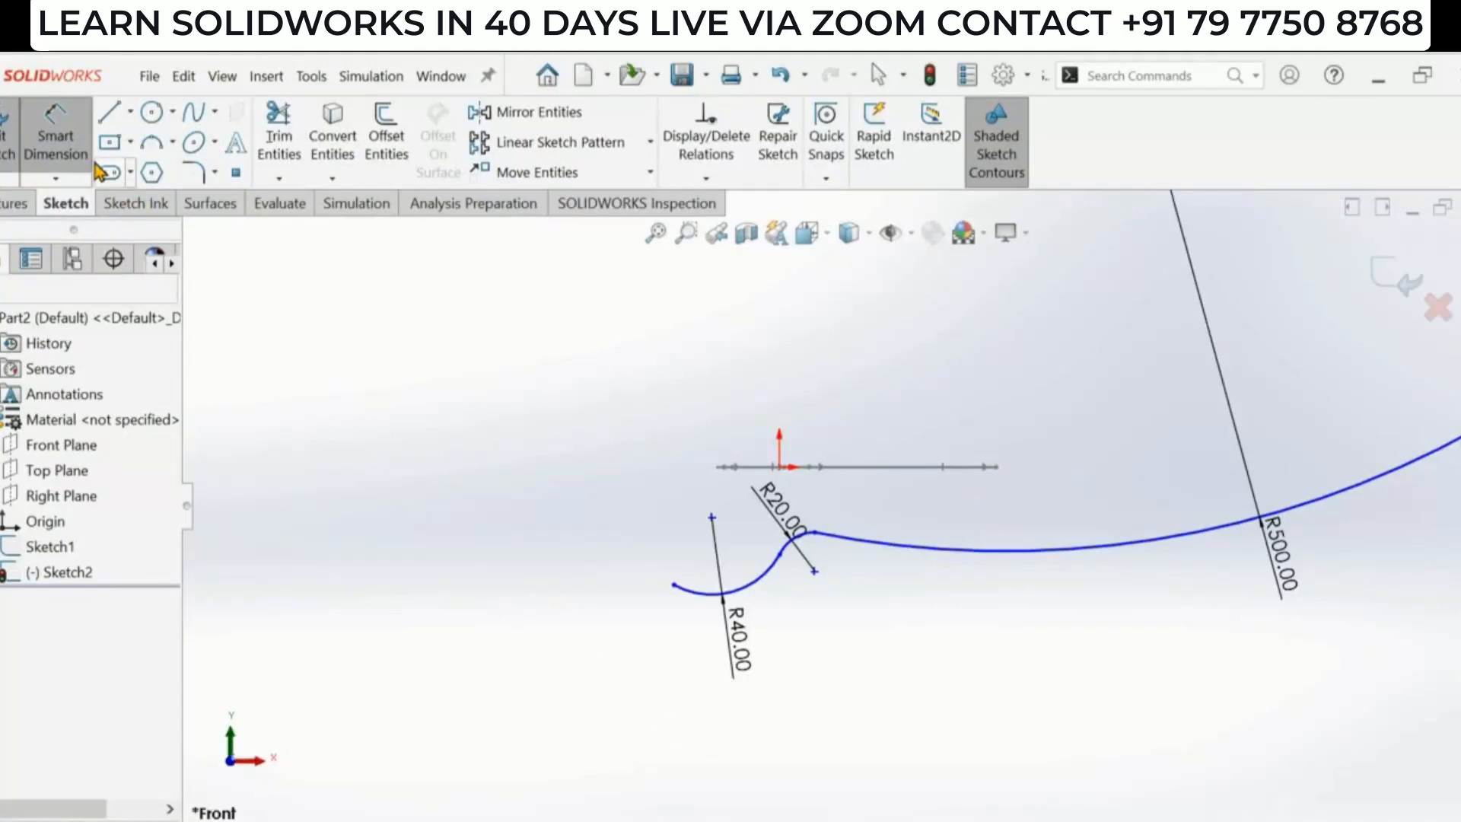
scroll(758, 580, down, 2)
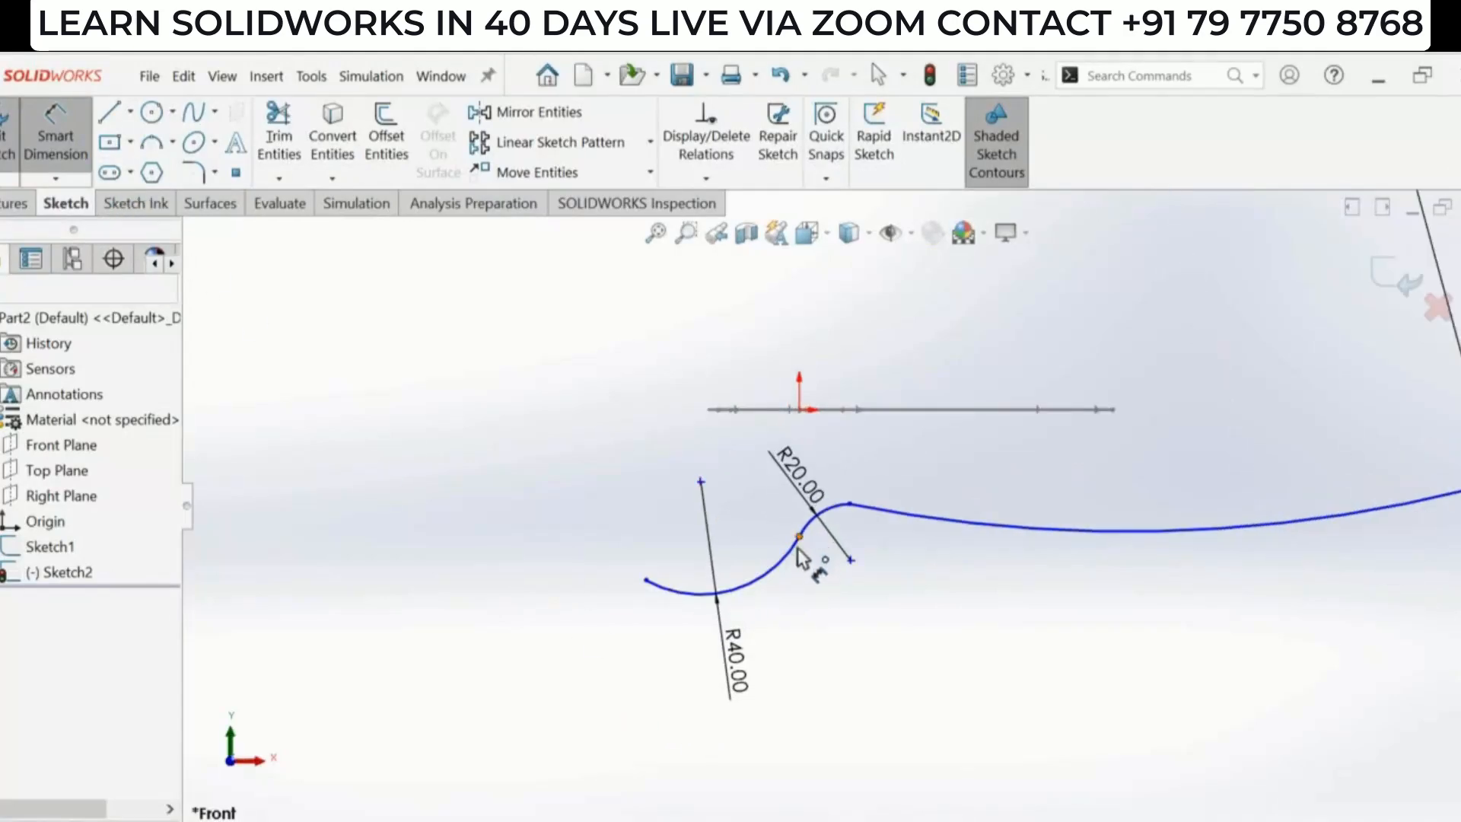
click(646, 582)
click(646, 582)
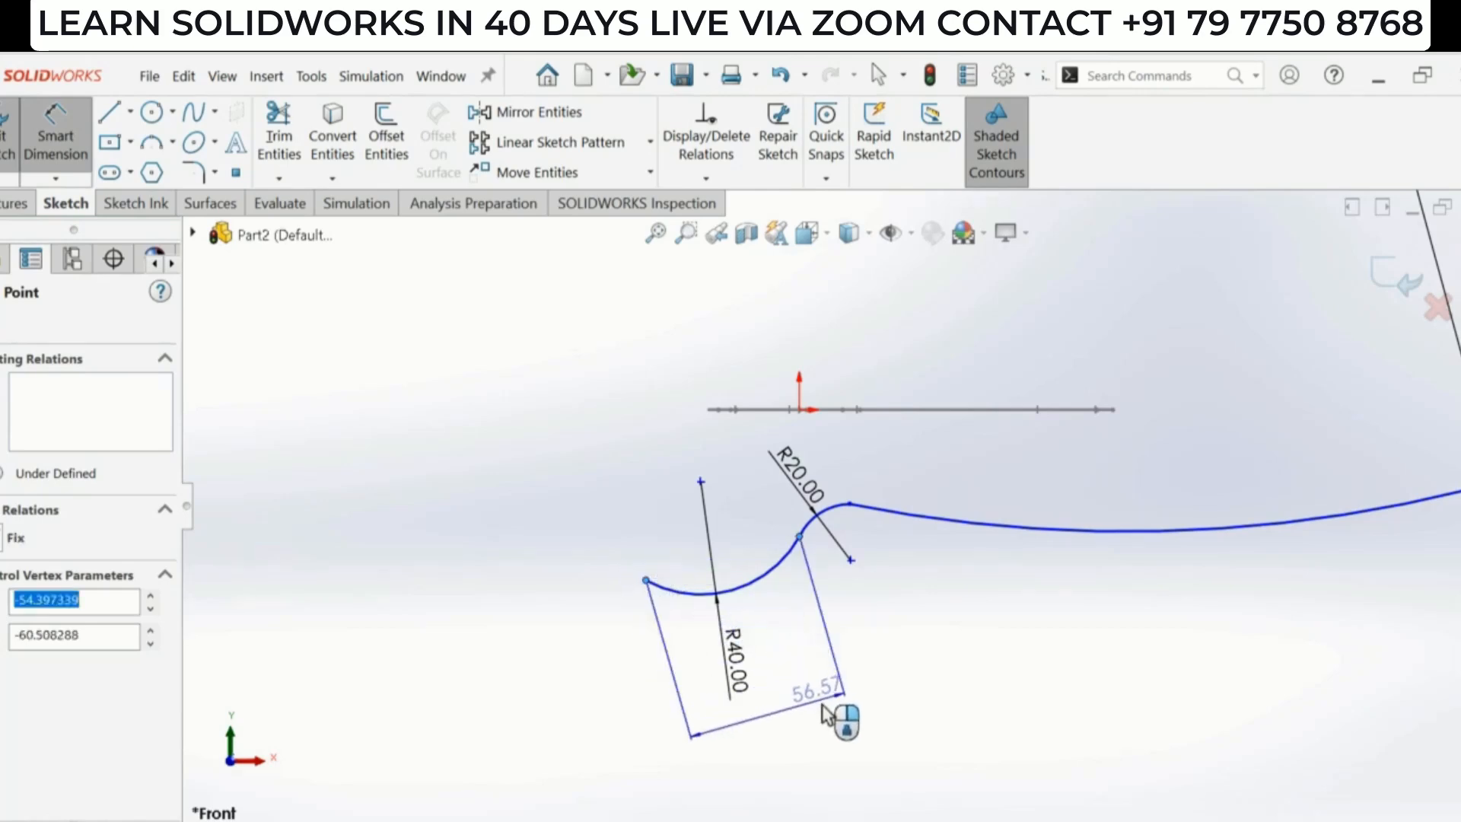
click(824, 713)
text(54)
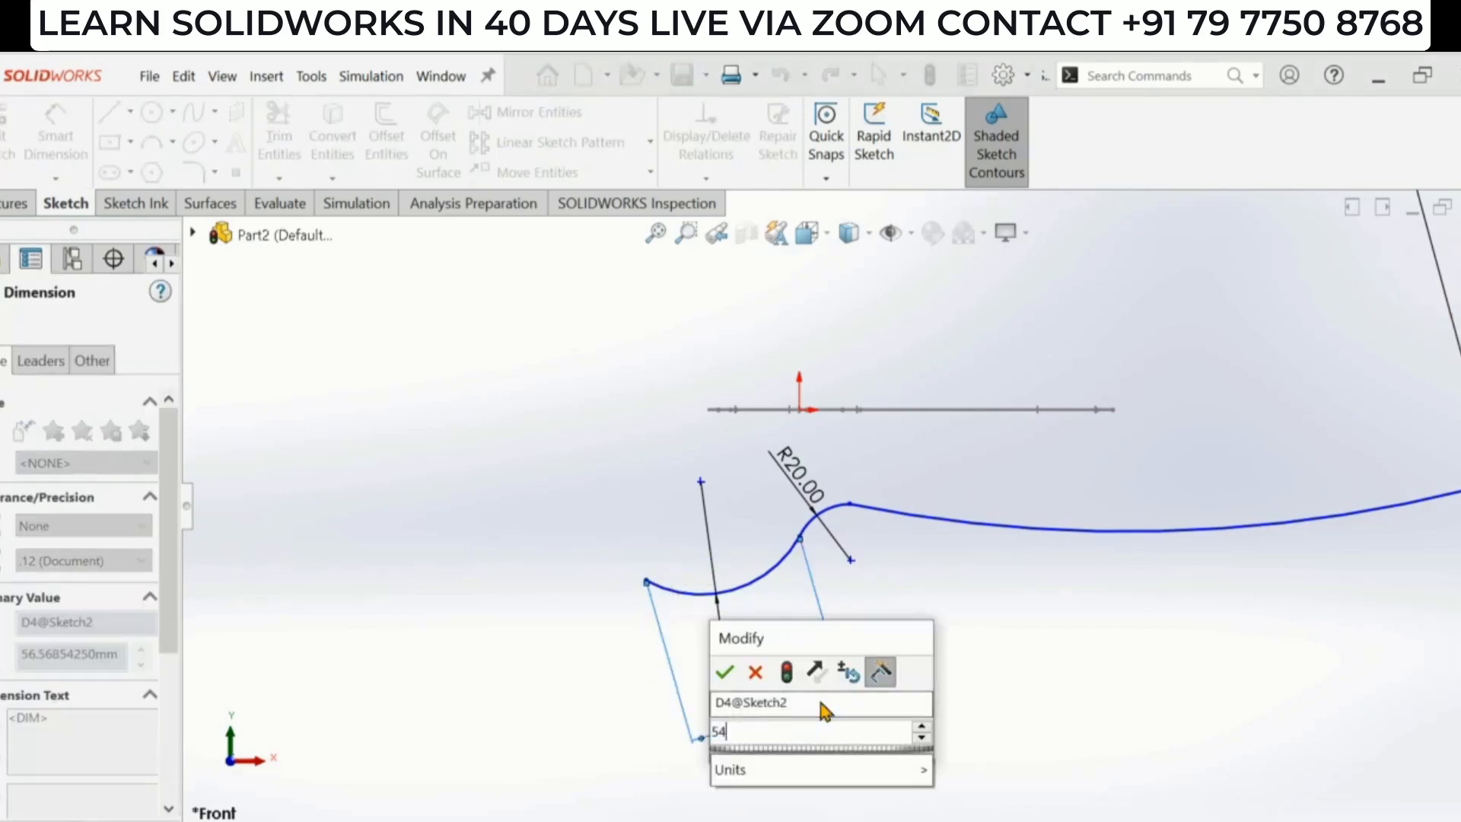
key(Return)
- Dimension the distance between the neck arc's two endpoints as 12 mm
key(alt+Tab)
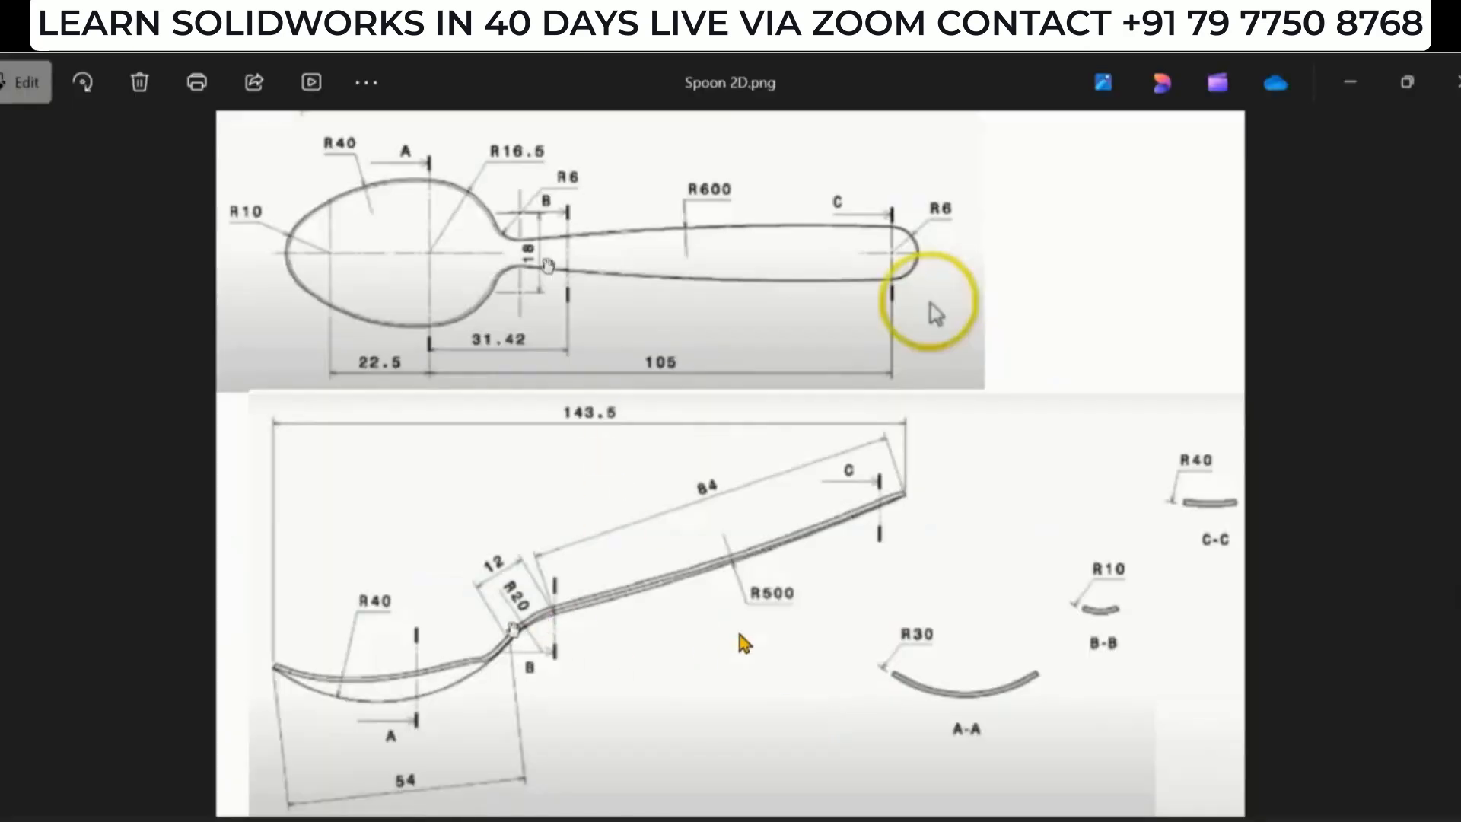
key(alt+Tab)
scroll(818, 586, down, 3)
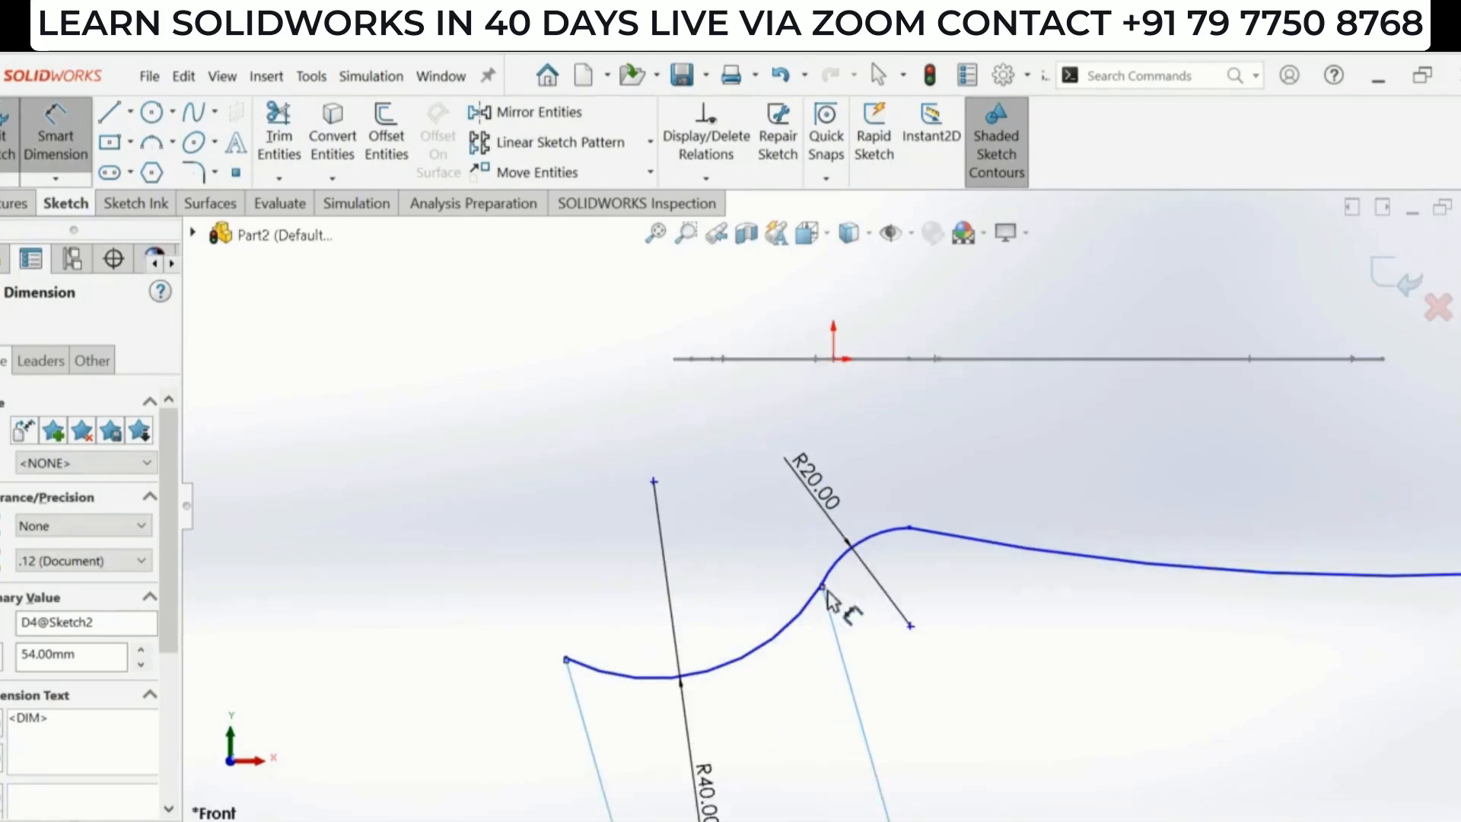
scroll(867, 579, down, 3)
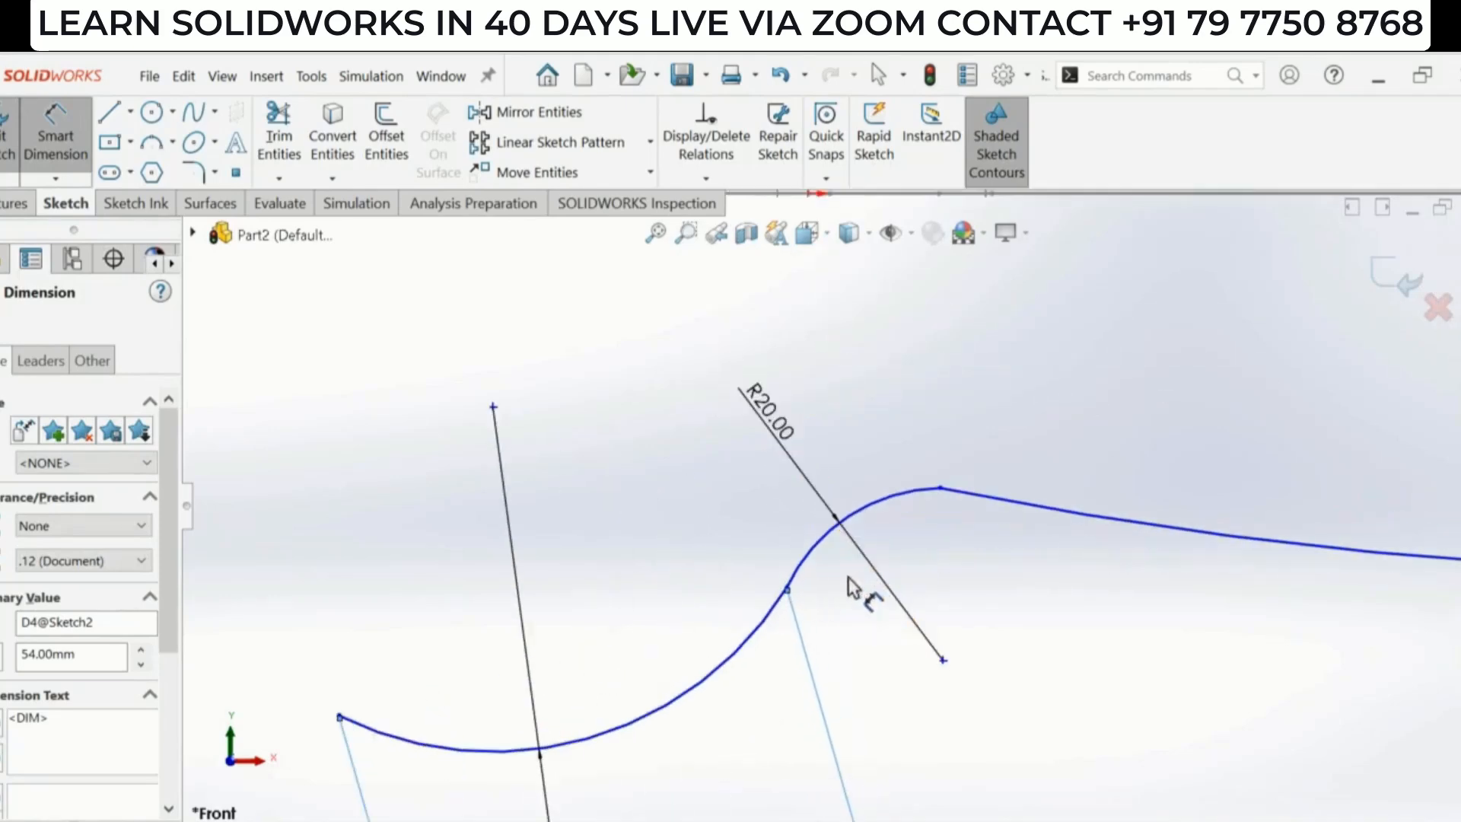
click(787, 590)
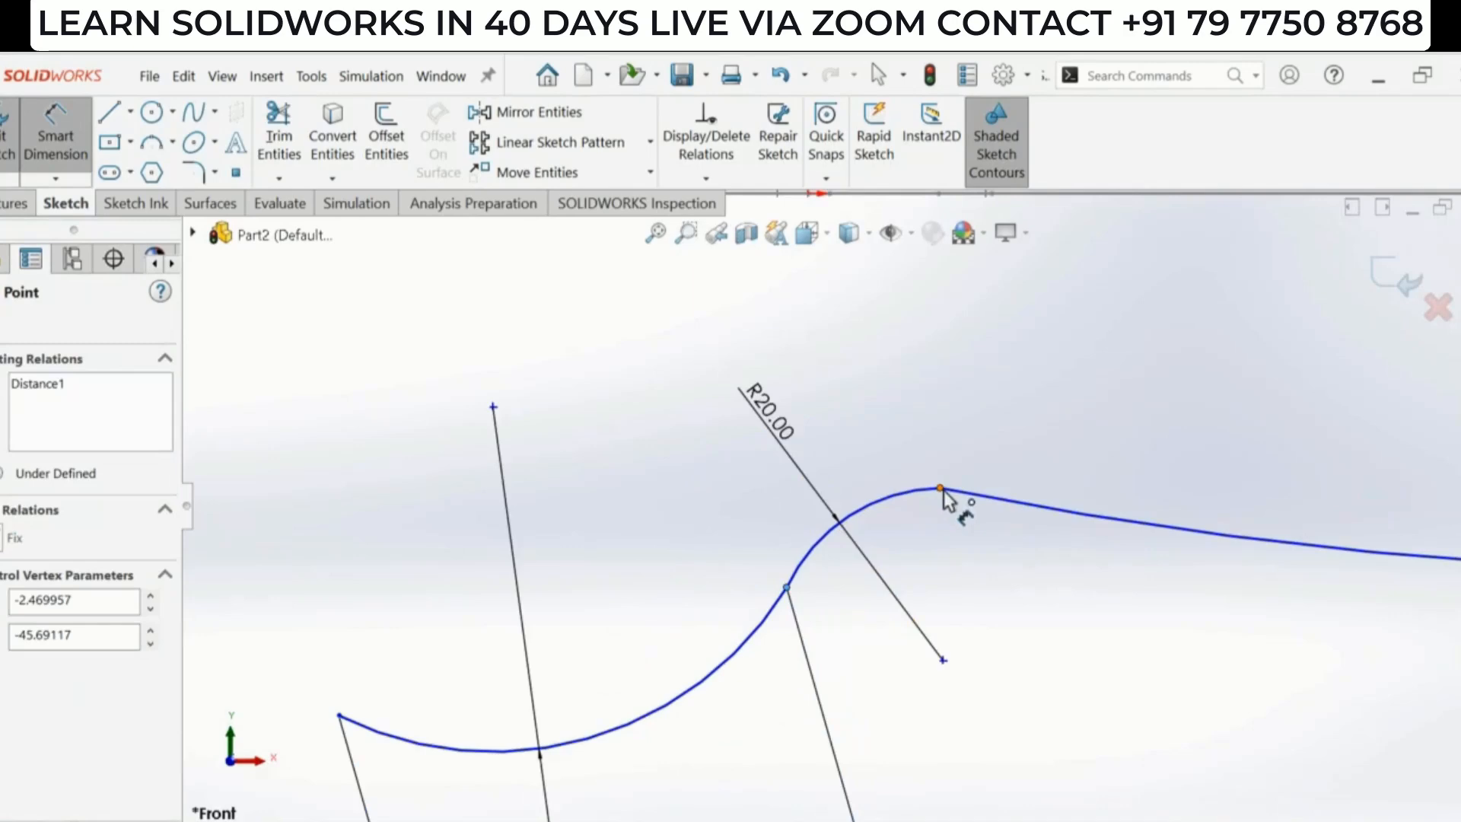
click(941, 488)
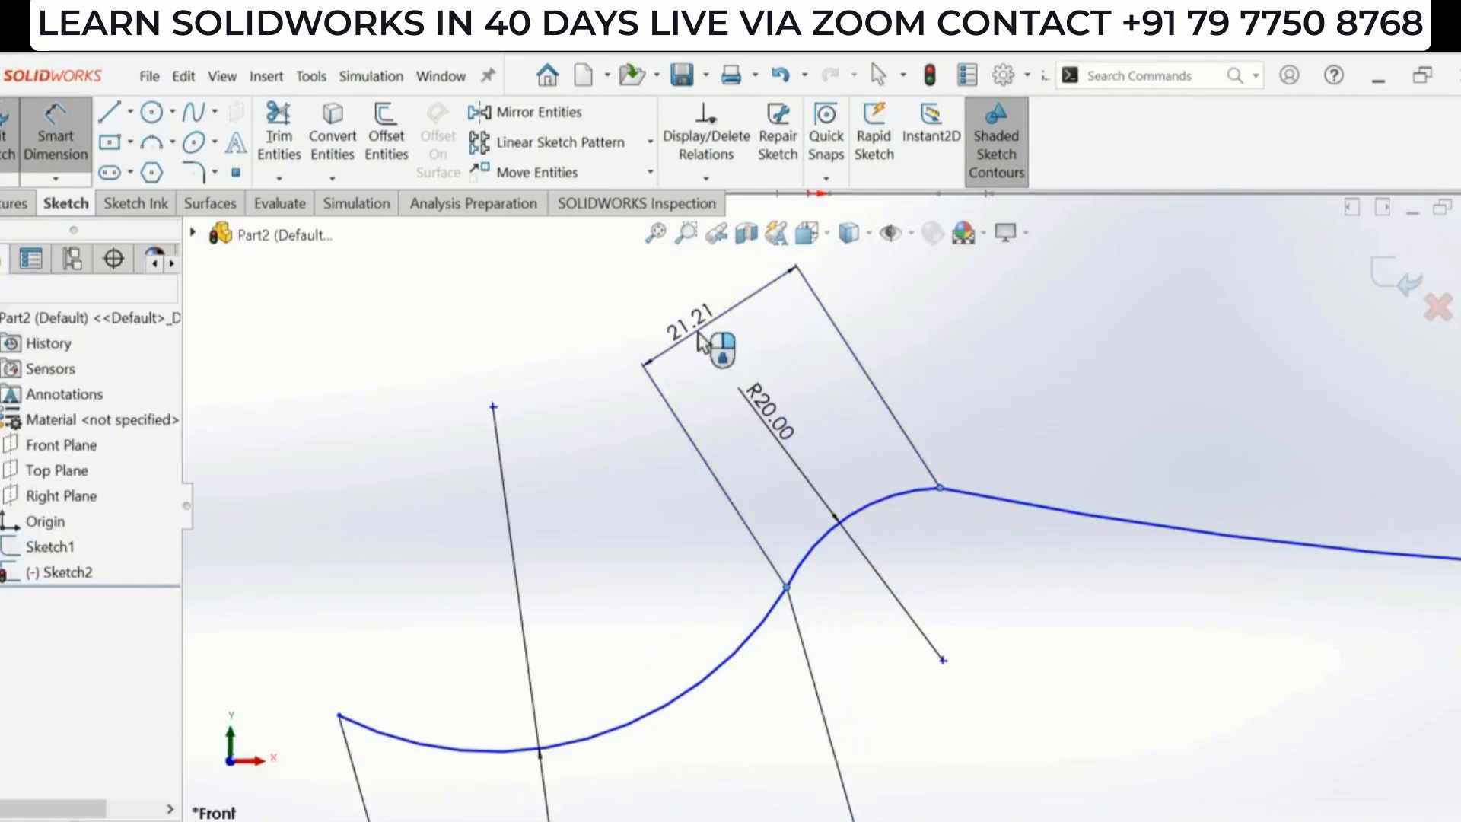
click(698, 335)
text(12)
key(Return)
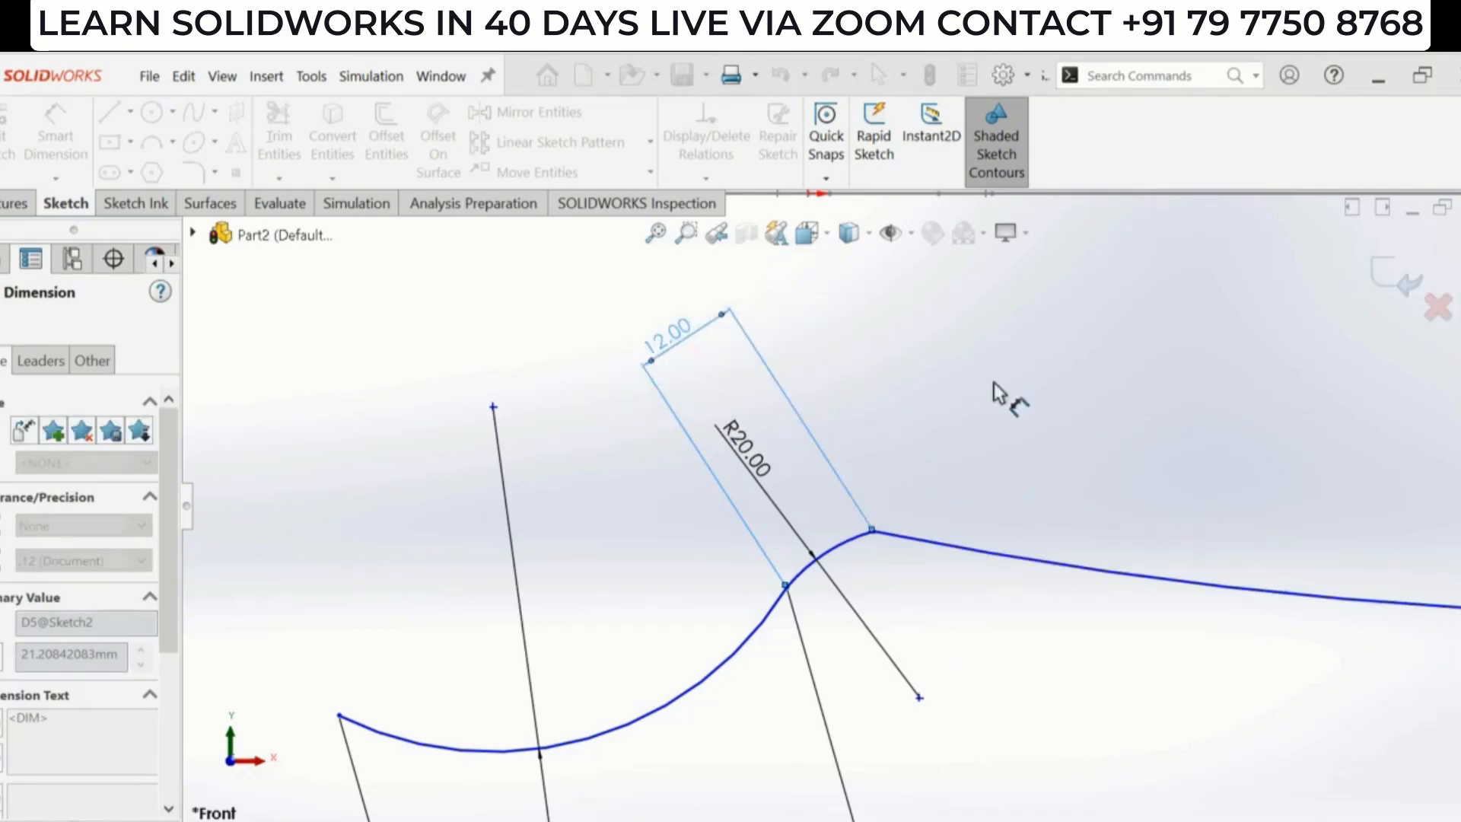
- Dimension the handle arc's length from the neck junction to its far end as 84 mm
scroll(989, 548, down, 3)
key(alt+Tab)
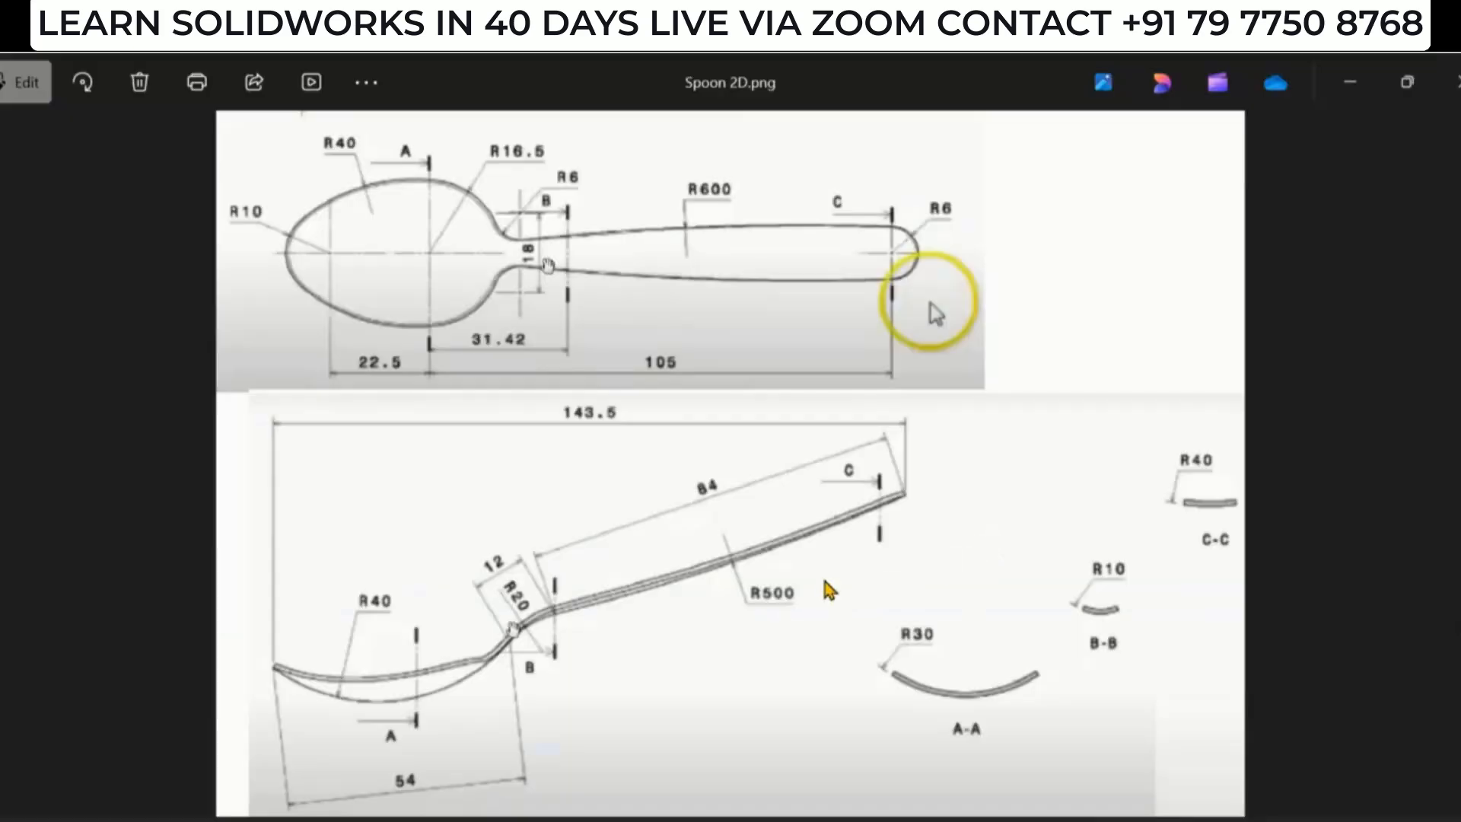
key(alt+Tab)
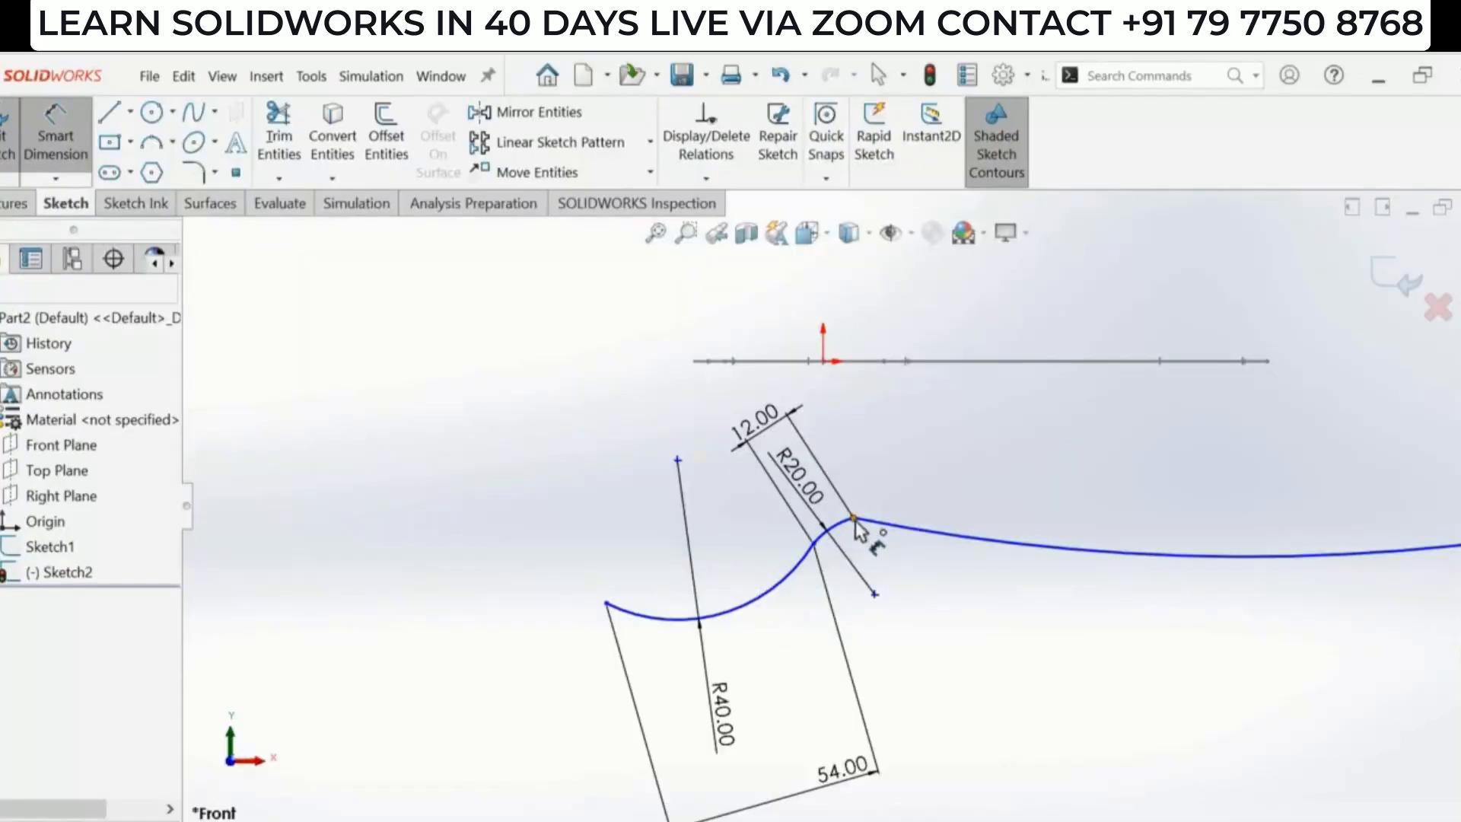
click(854, 519)
scroll(955, 533, up, 4)
scroll(1168, 460, up, 4)
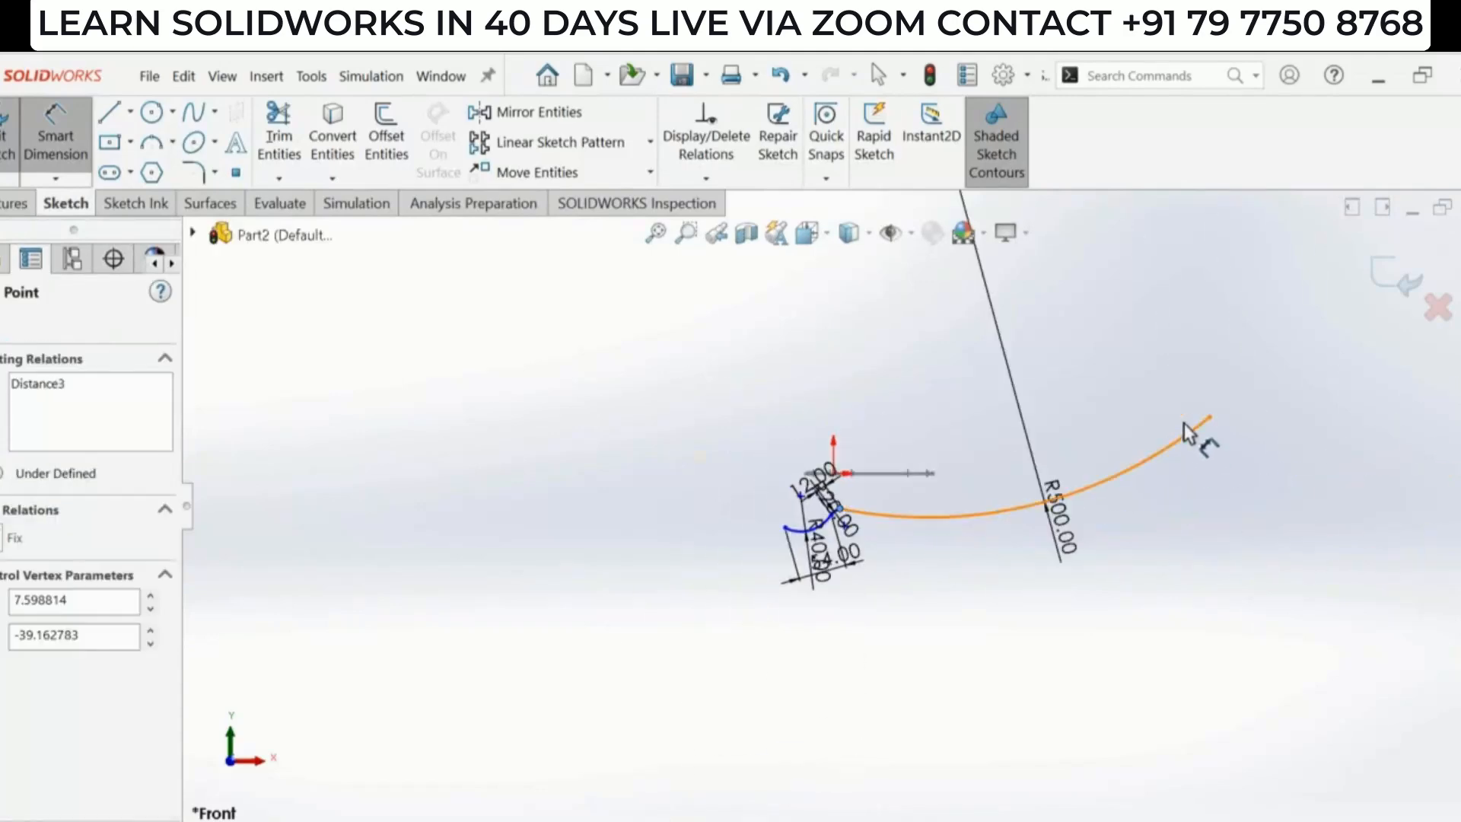
scroll(1198, 415, down, 2)
click(1204, 430)
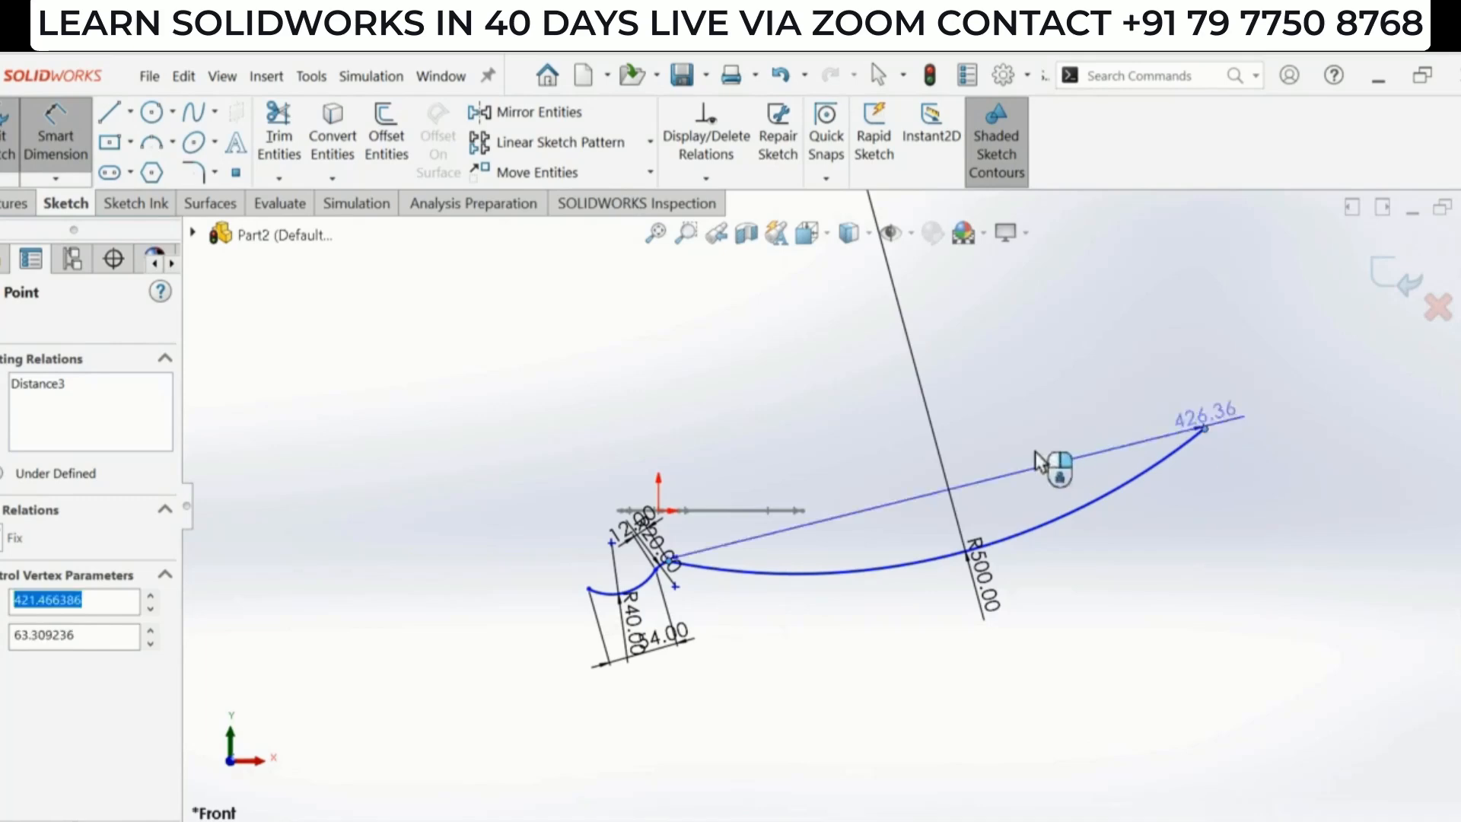
click(932, 489)
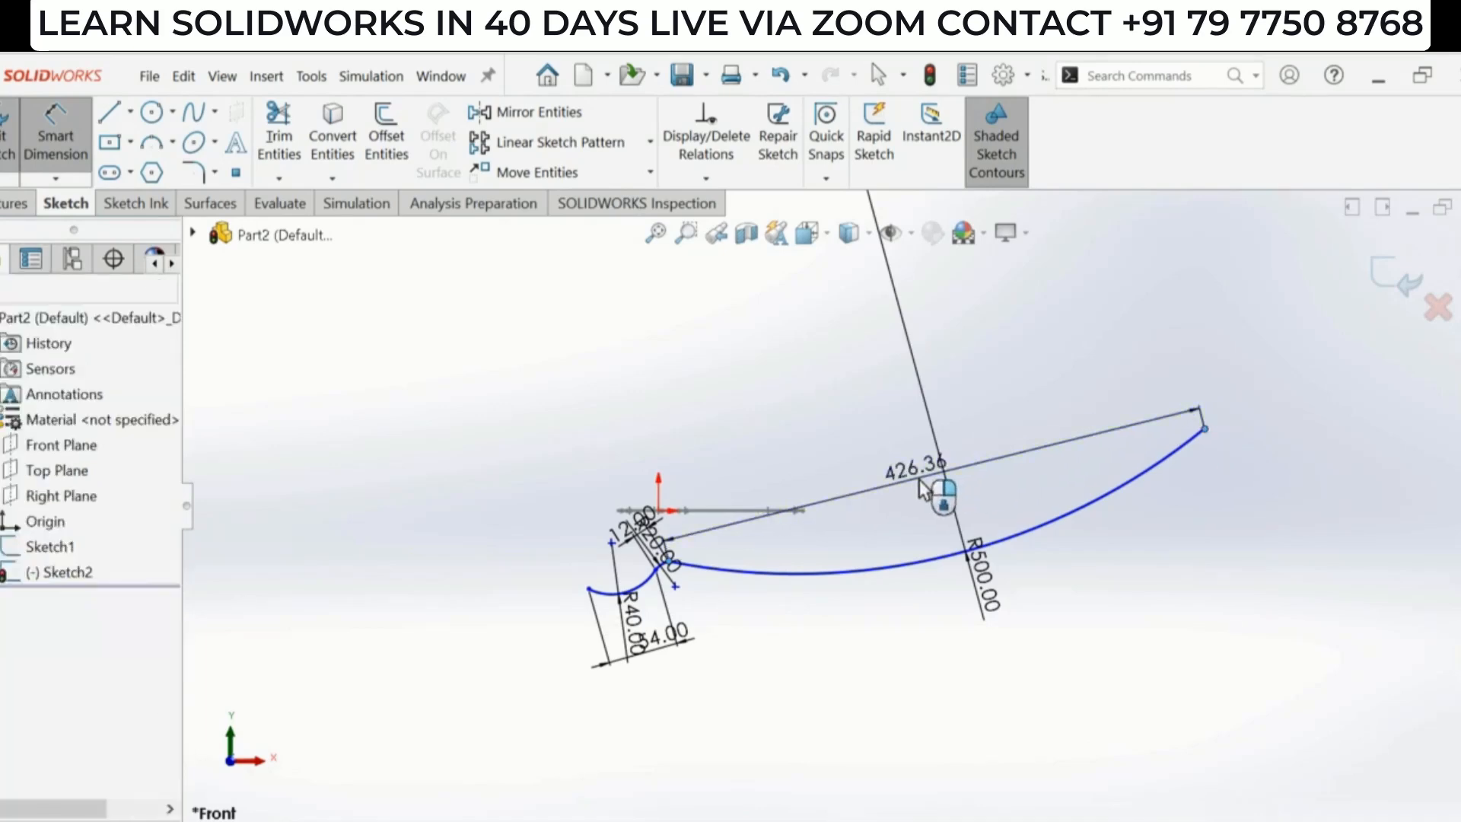
text(84)
key(Return)
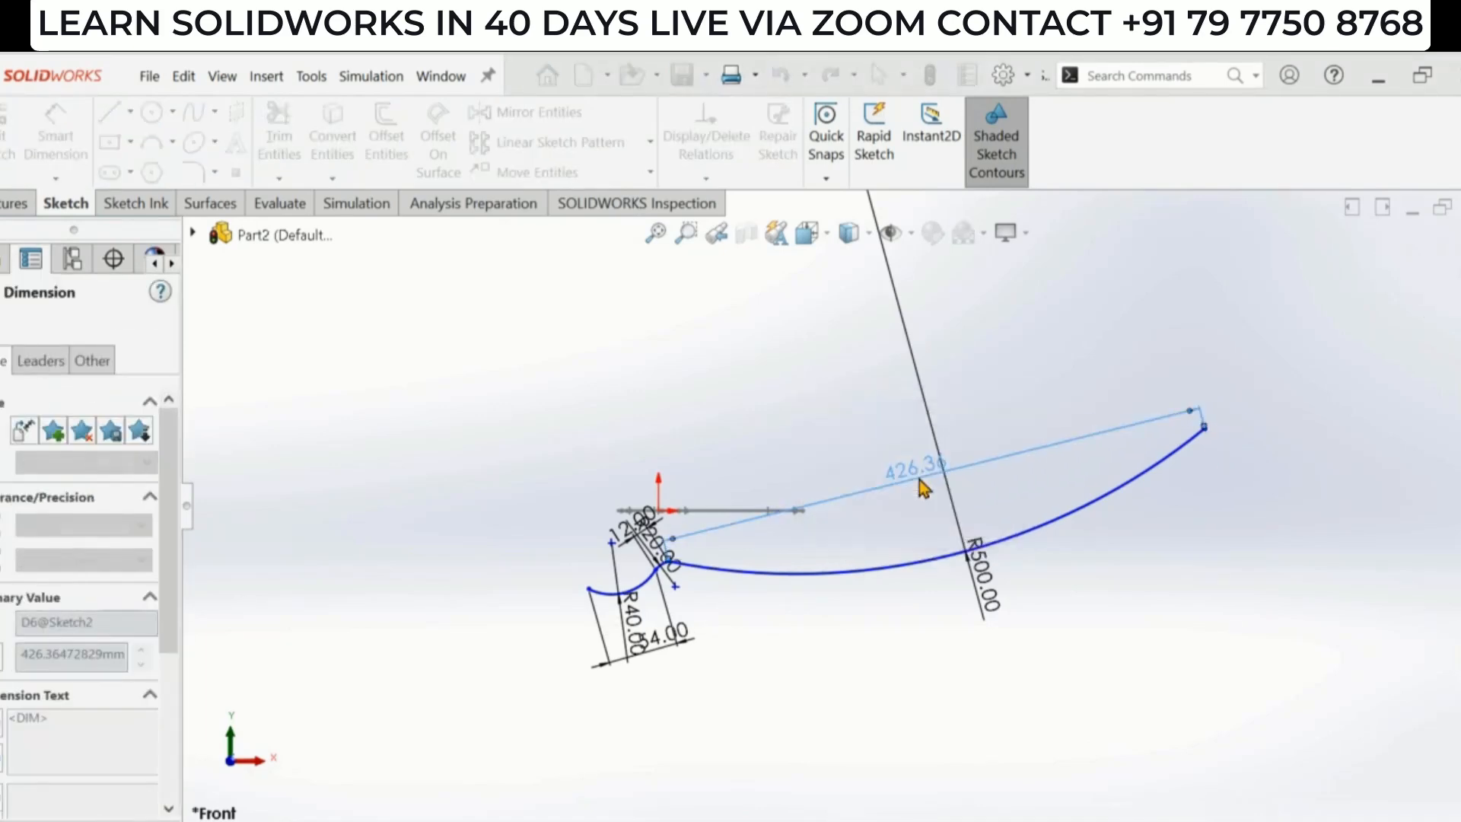
- Check the reference drawing and dimension the horizontal distance from the bowl arc's left end to the handle's far end as 143.5 mm
scroll(637, 604, down, 2)
scroll(783, 555, down, 1)
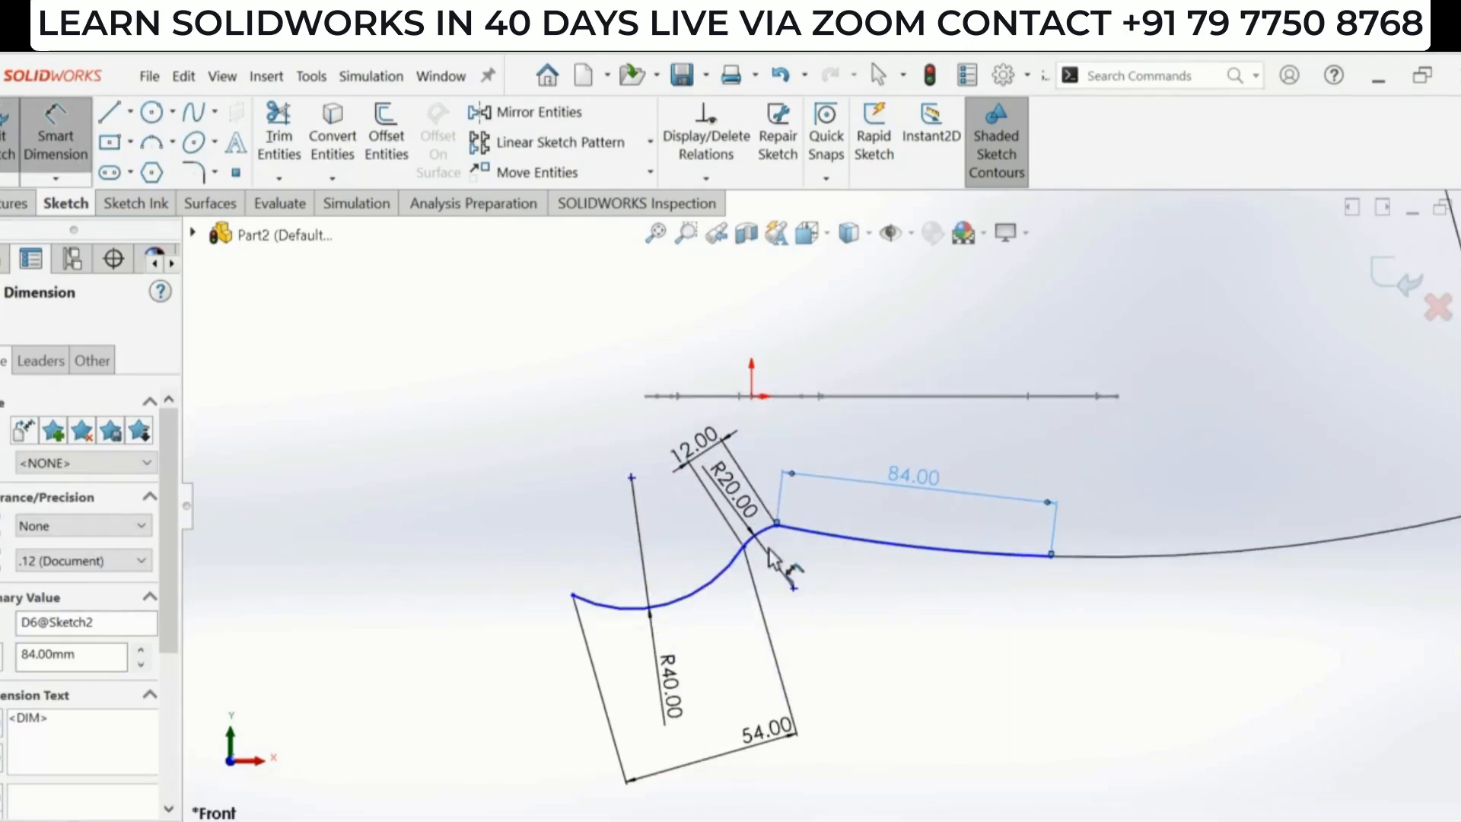
scroll(815, 561, down, 1)
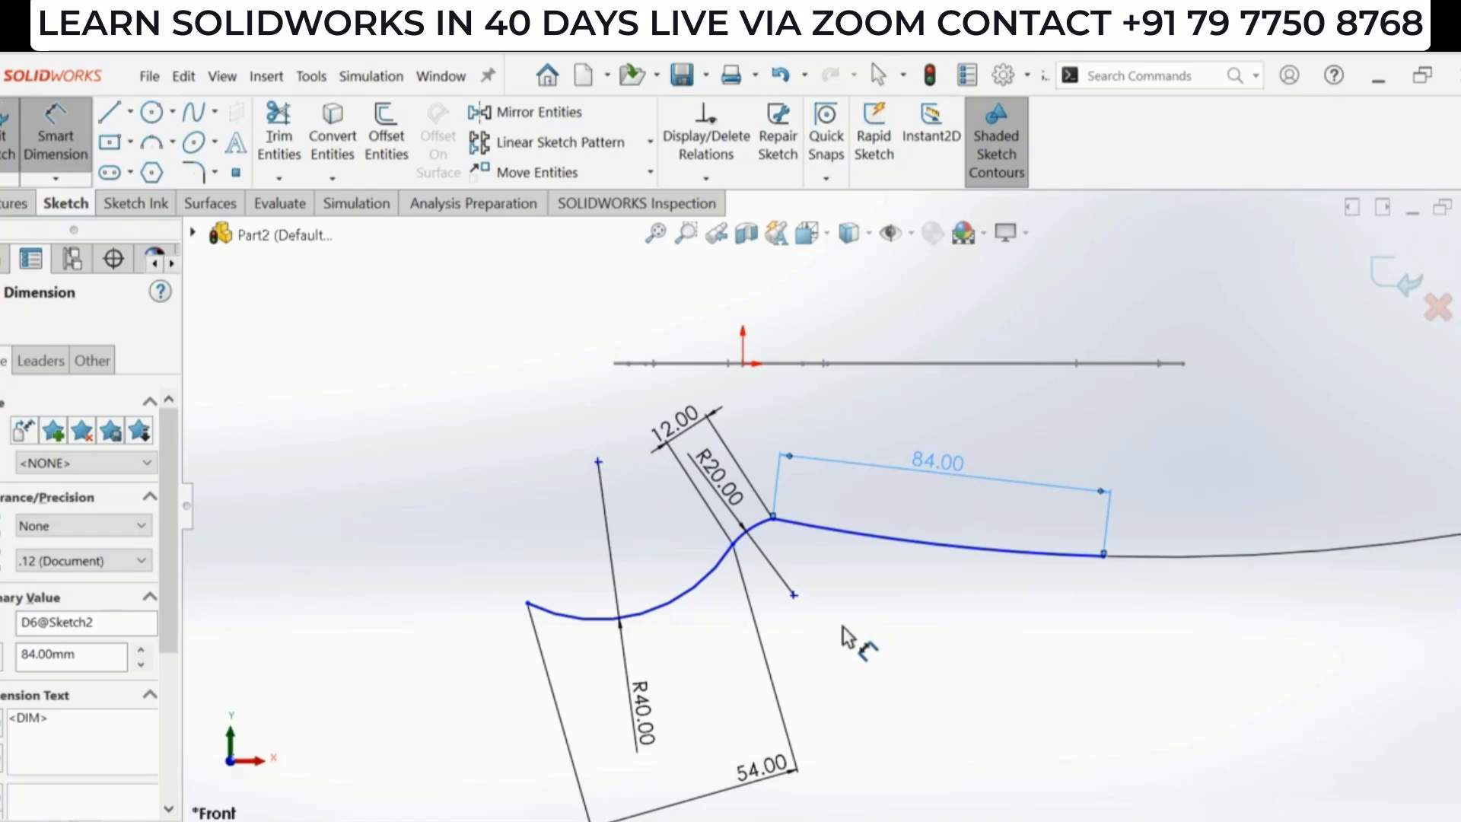
key(alt+Tab)
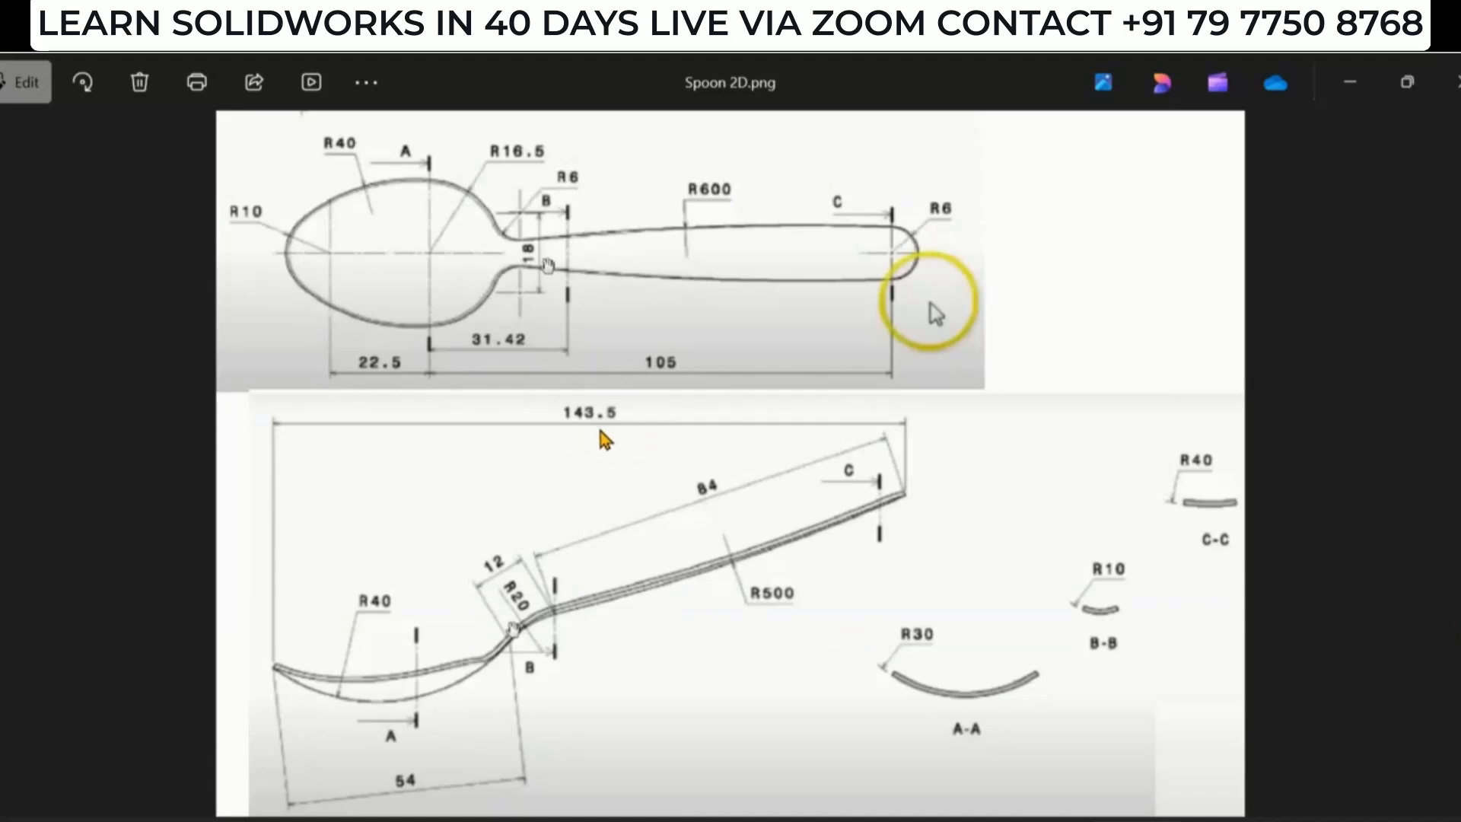
key(alt+Tab)
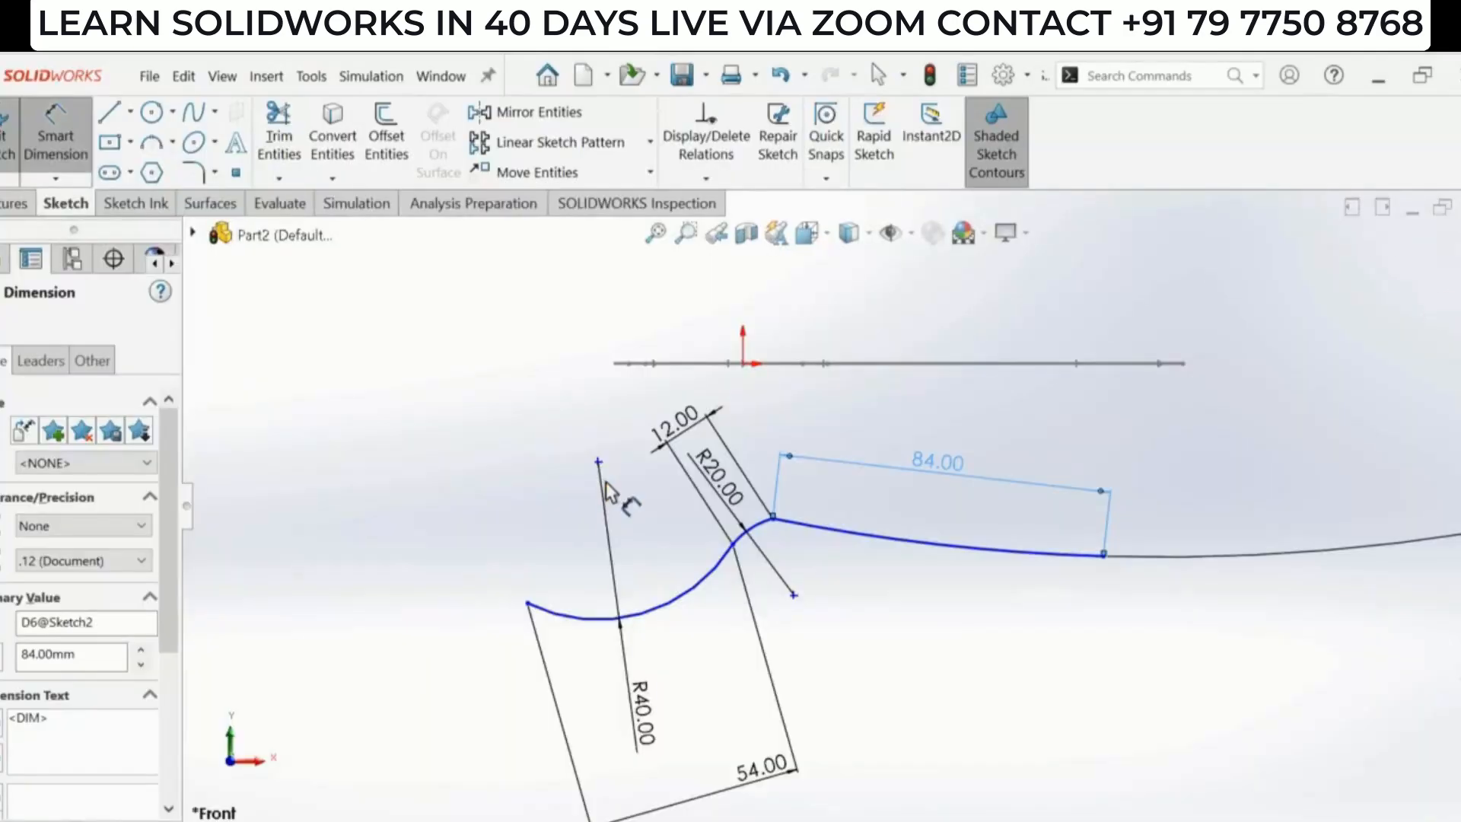
click(527, 604)
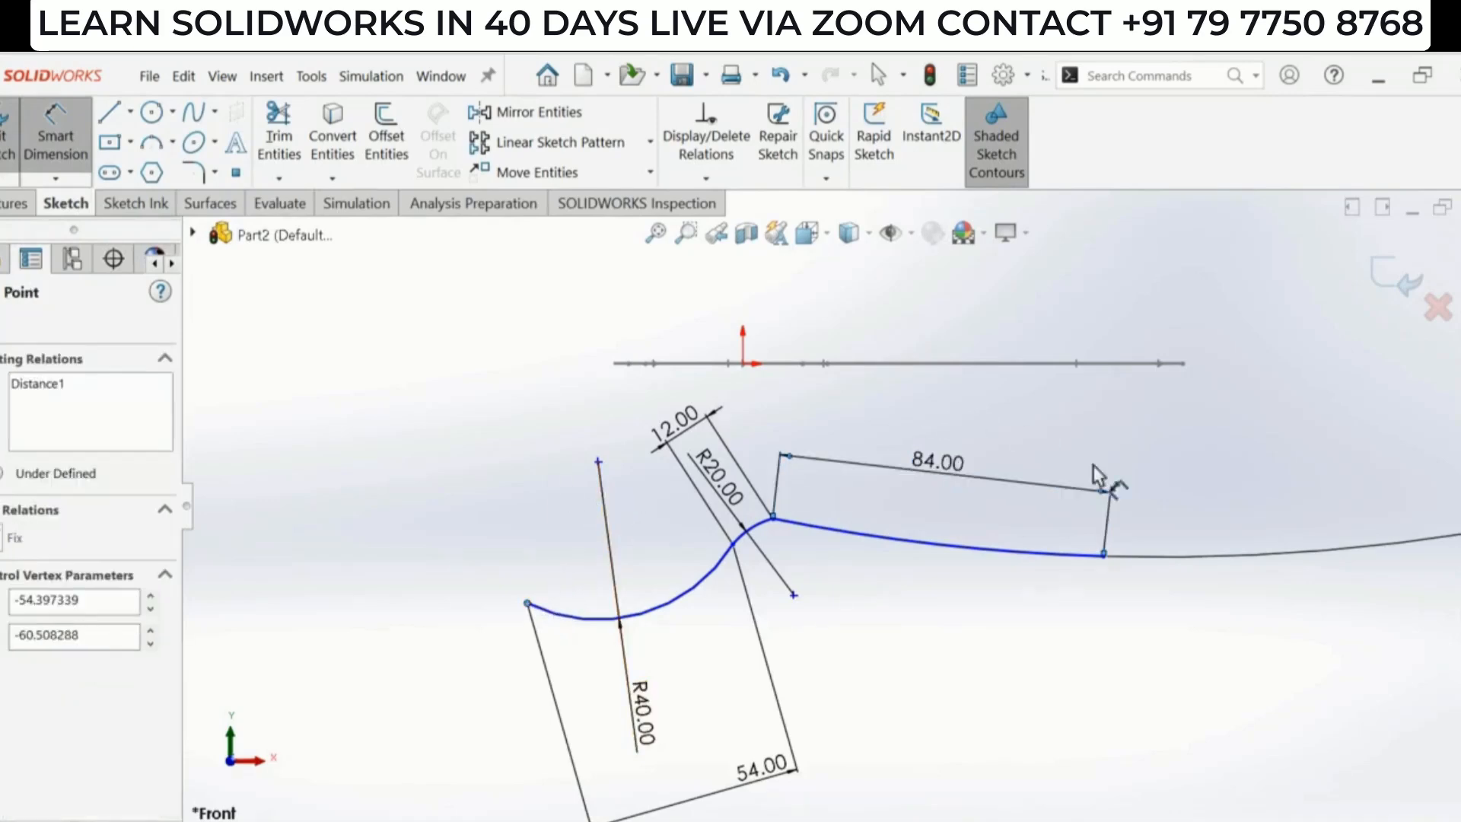
click(1104, 555)
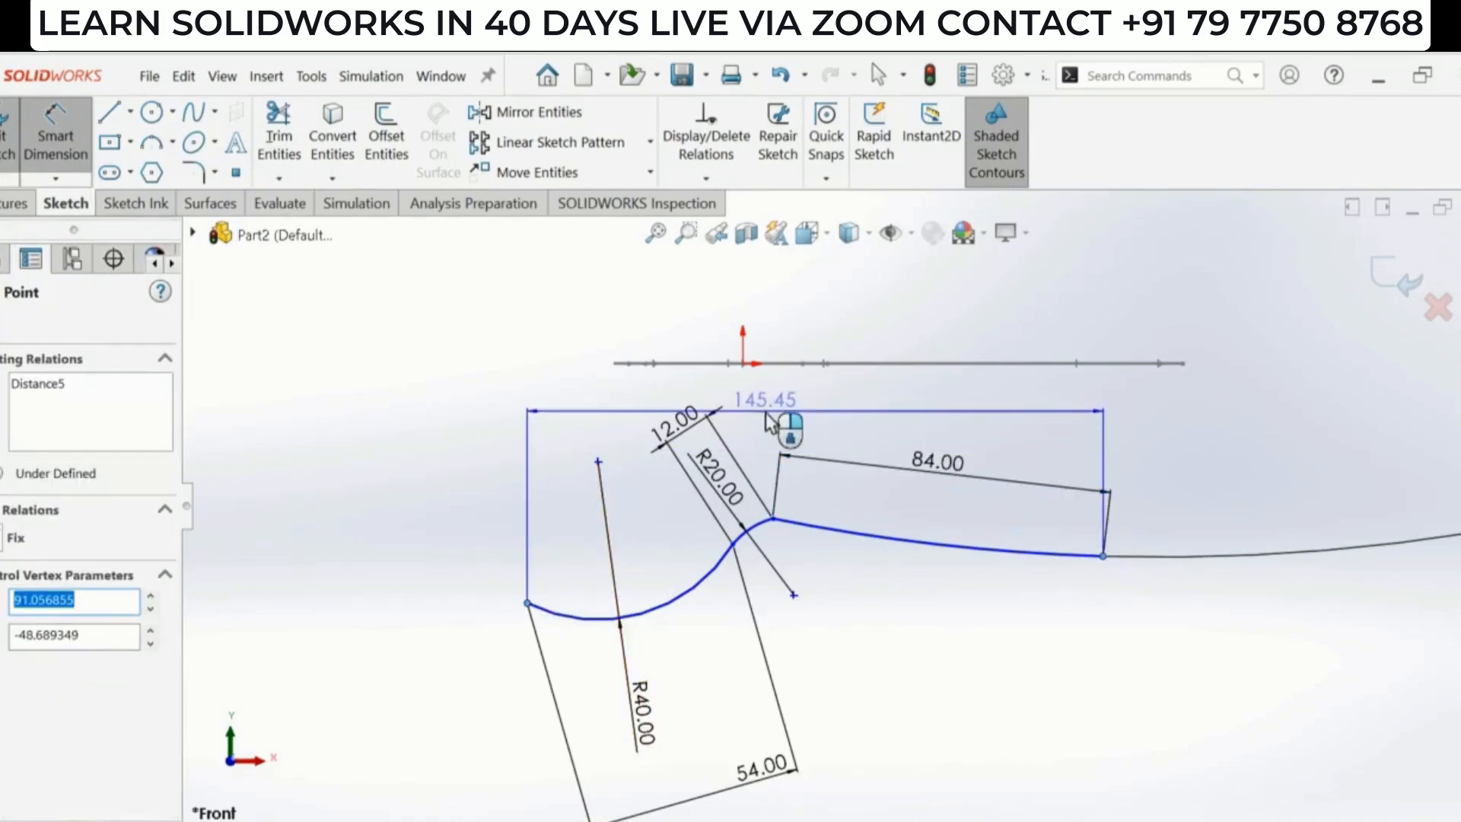
click(811, 414)
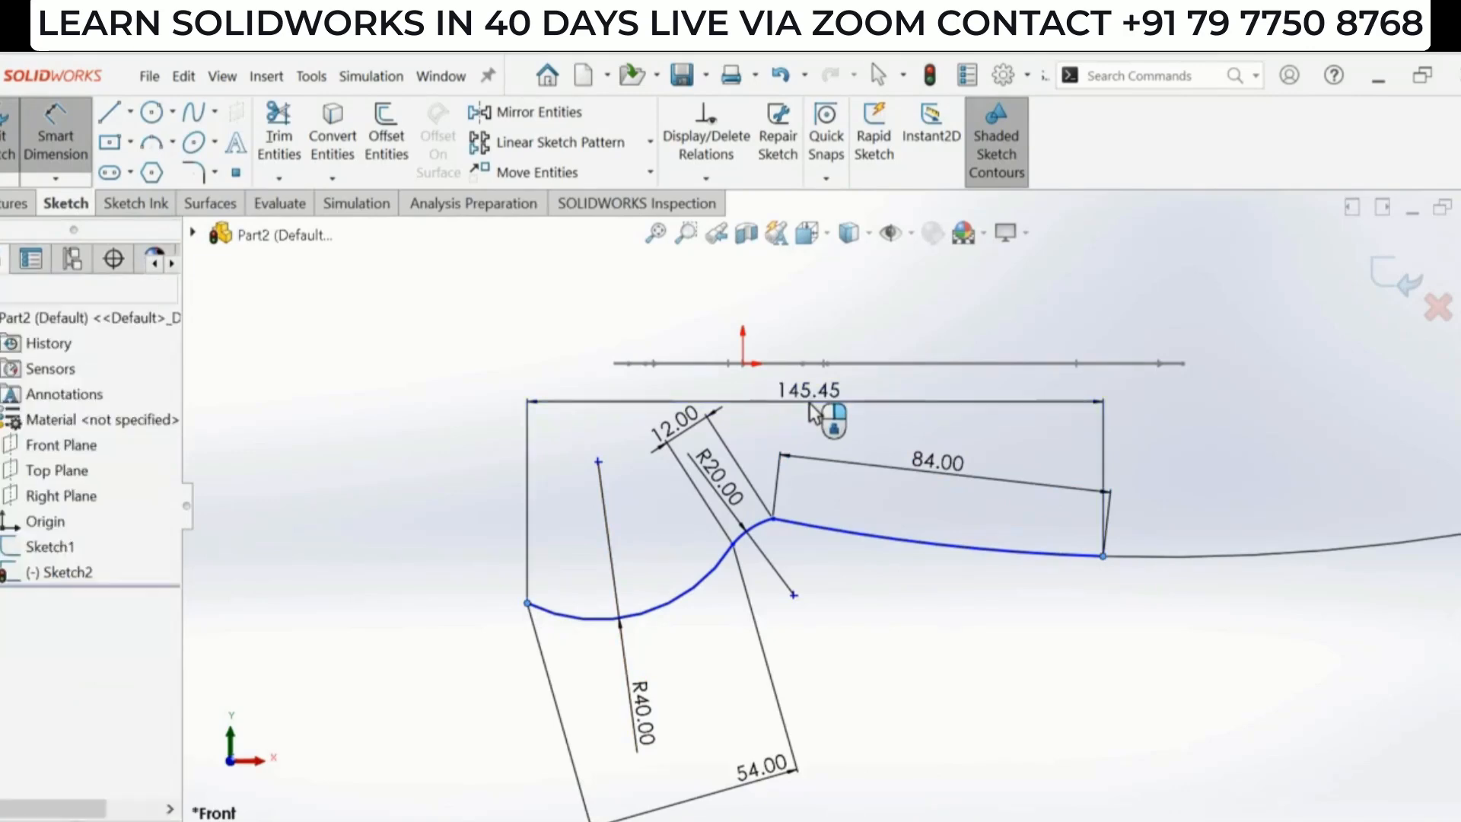
text(14)
text(5.45)
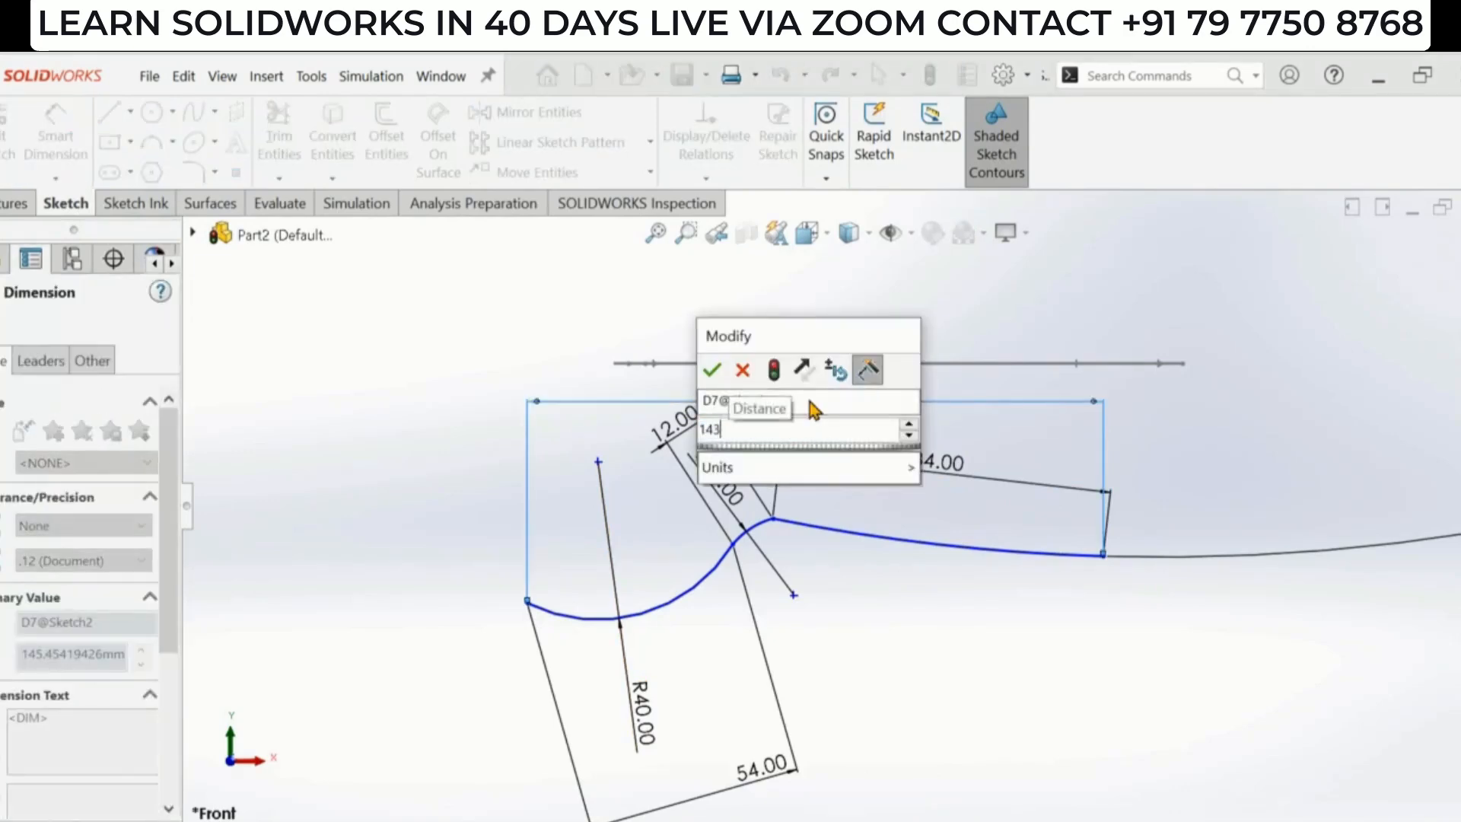
key(Return)
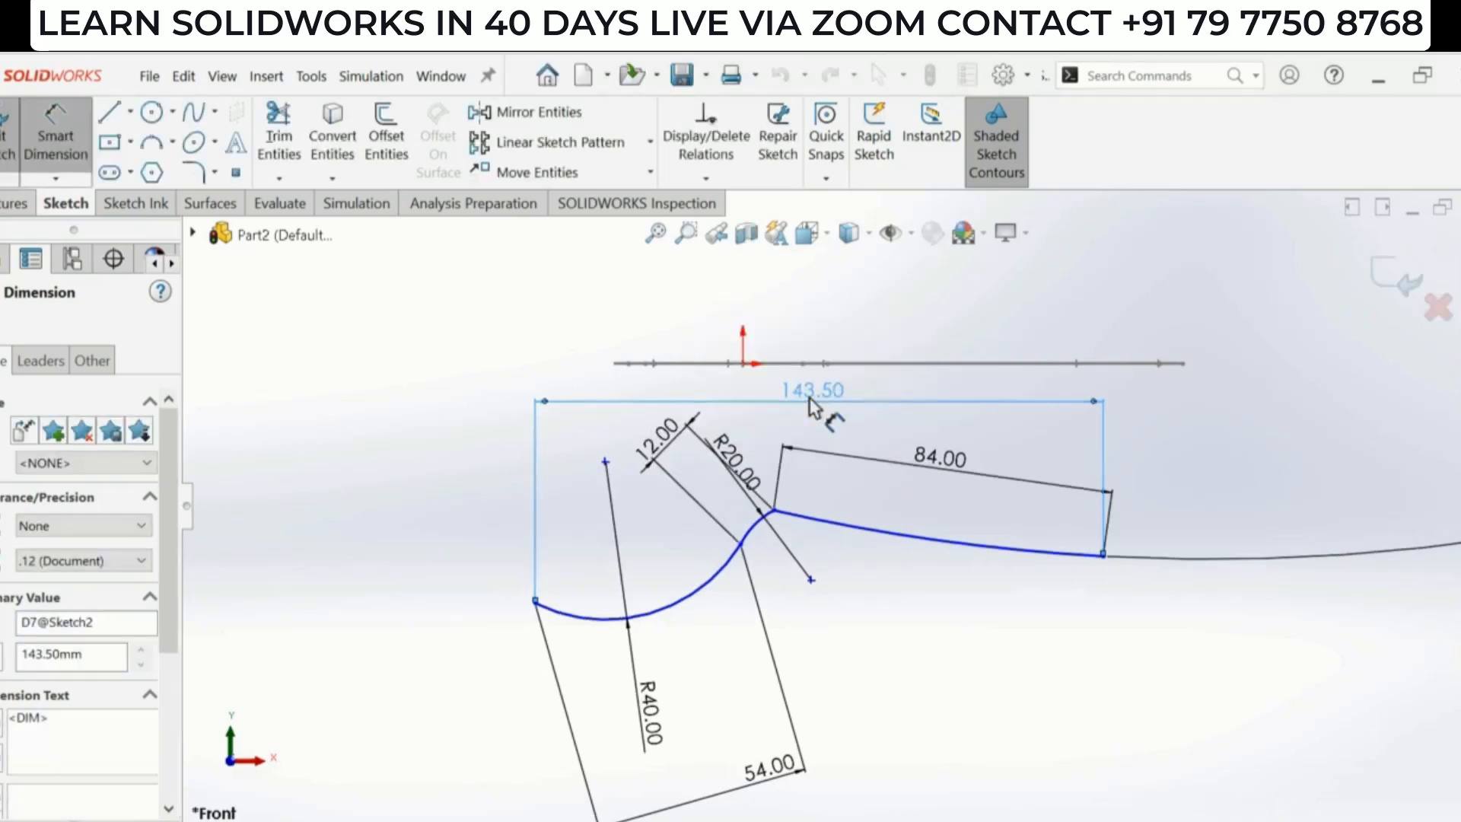
- Add tangent relations between the neck arc and the handle arc, and between the bowl arc and the neck arc
scroll(724, 515, down, 2)
key(Escape)
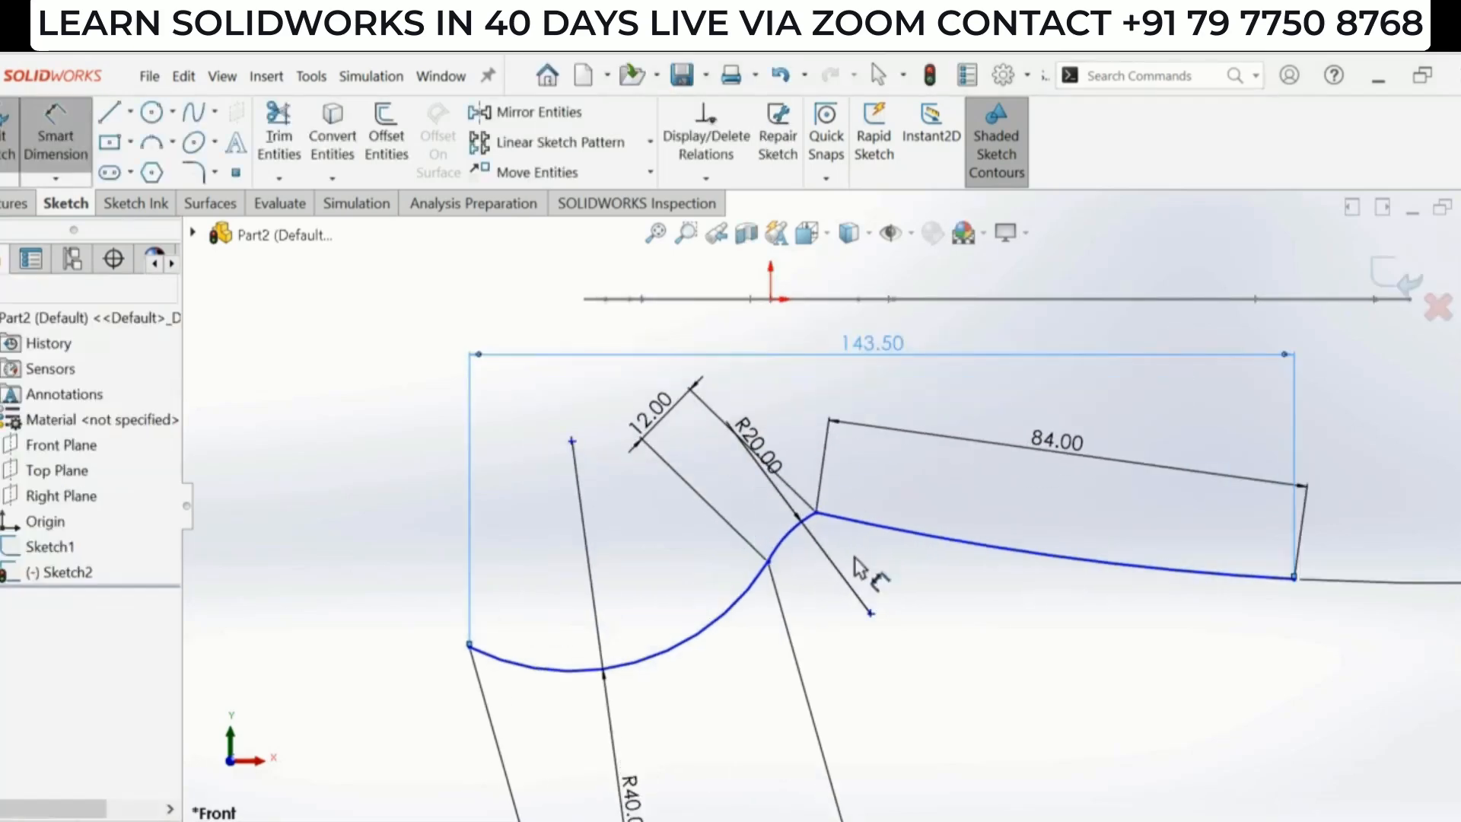
click(836, 520)
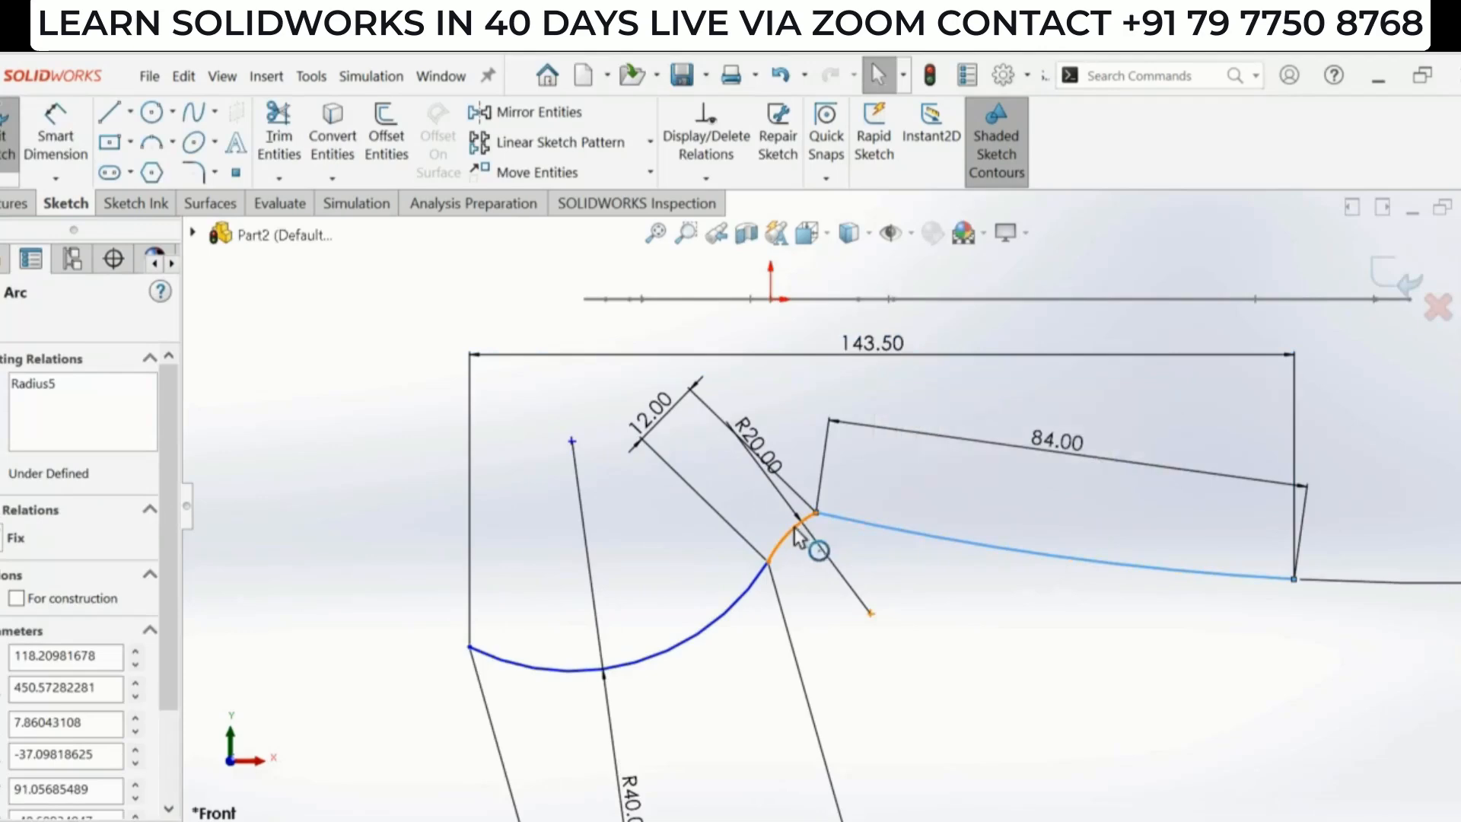
ctrl+click(811, 540)
click(881, 443)
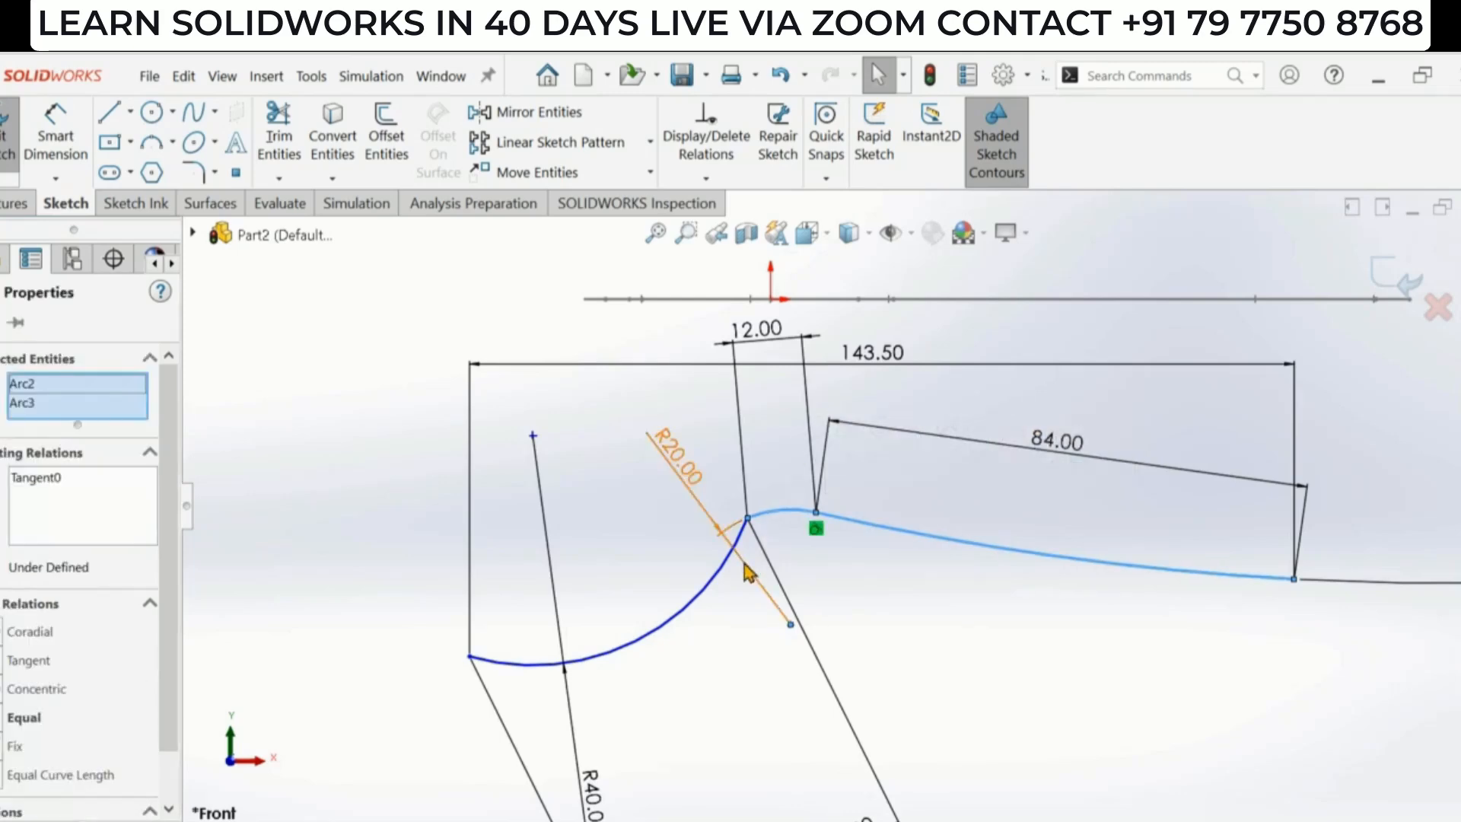
click(802, 550)
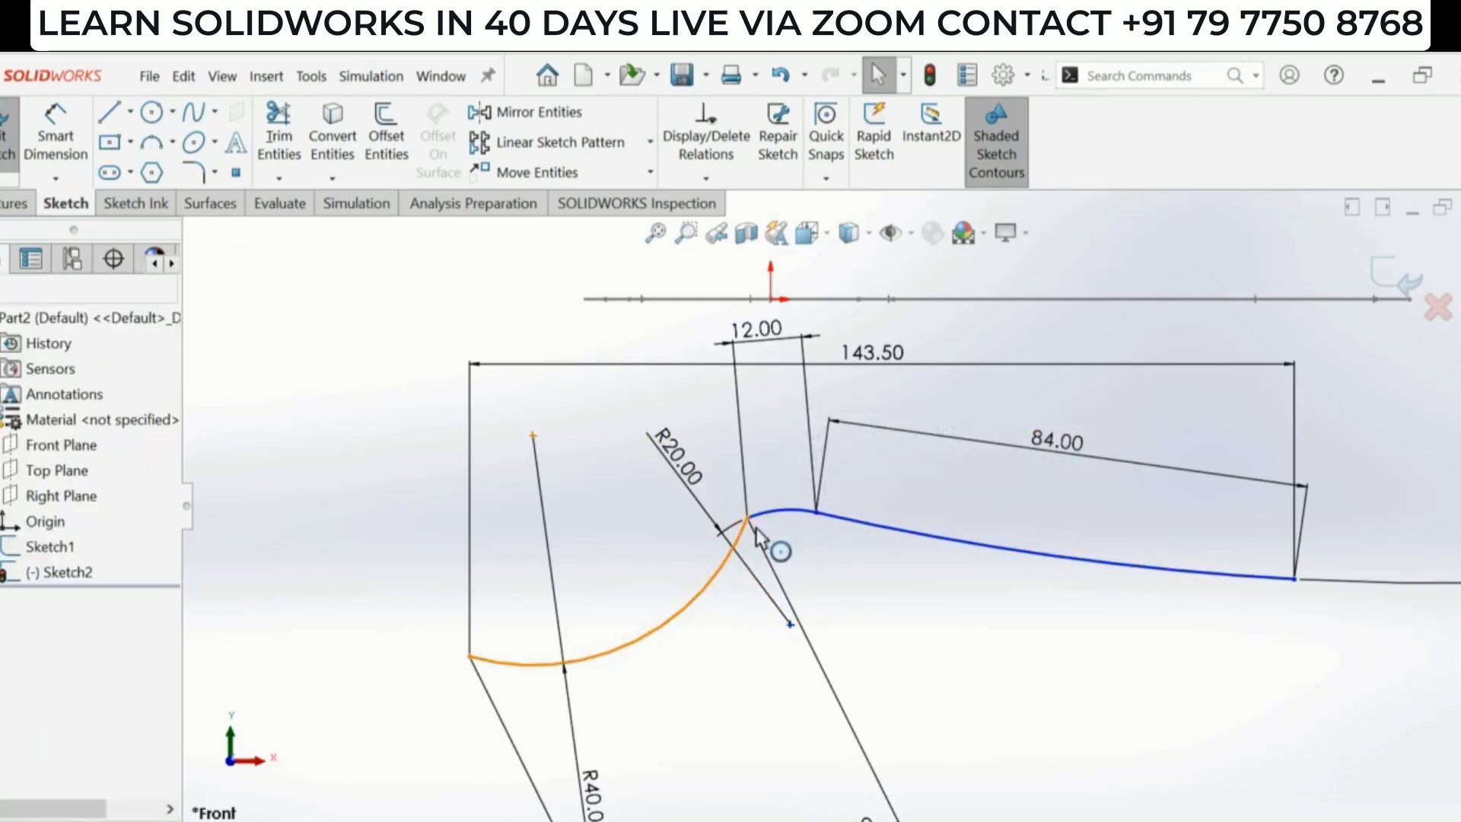
click(766, 514)
ctrl+click(766, 515)
click(848, 456)
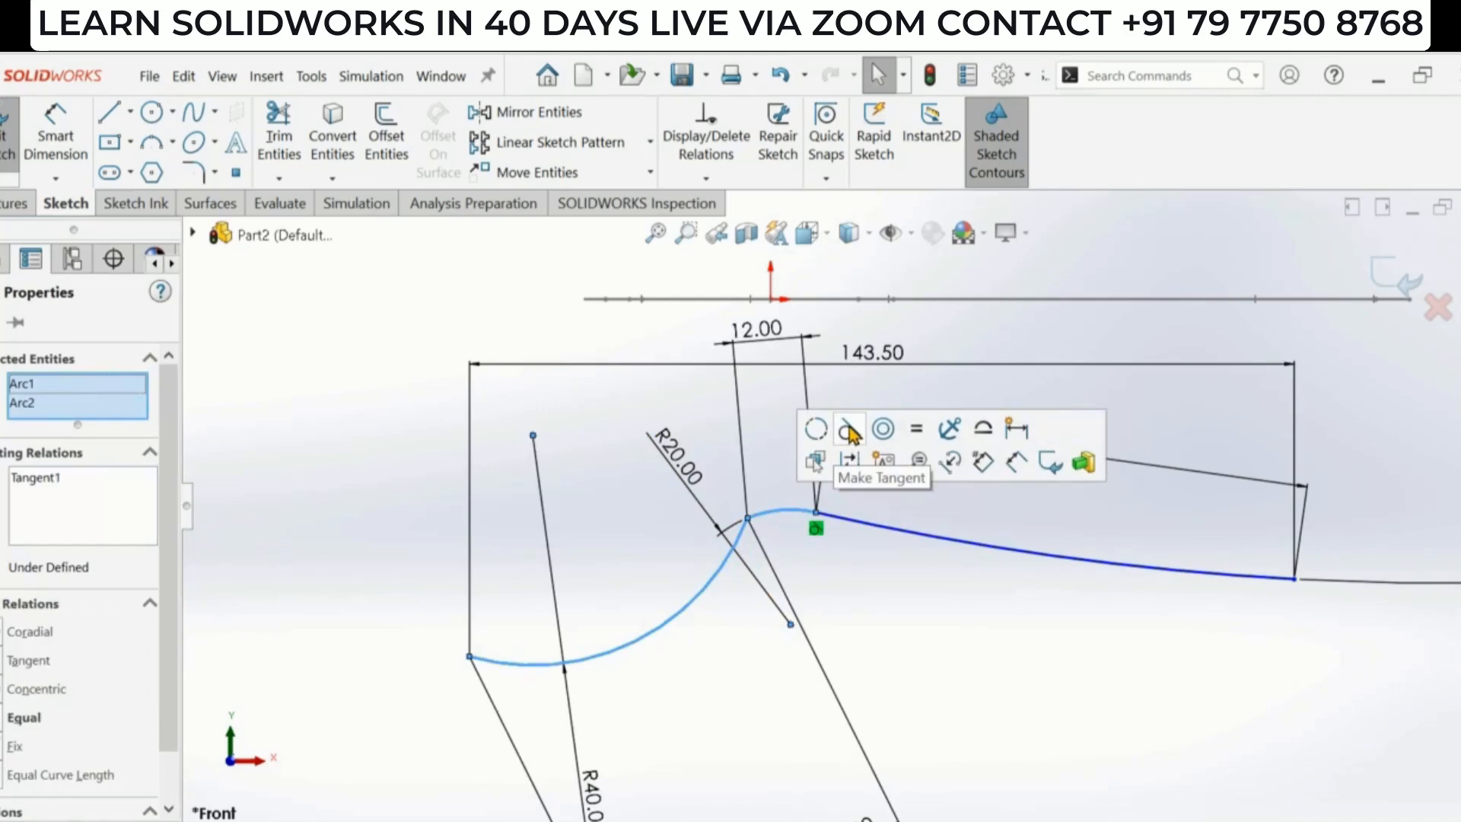
click(1076, 619)
key(f)
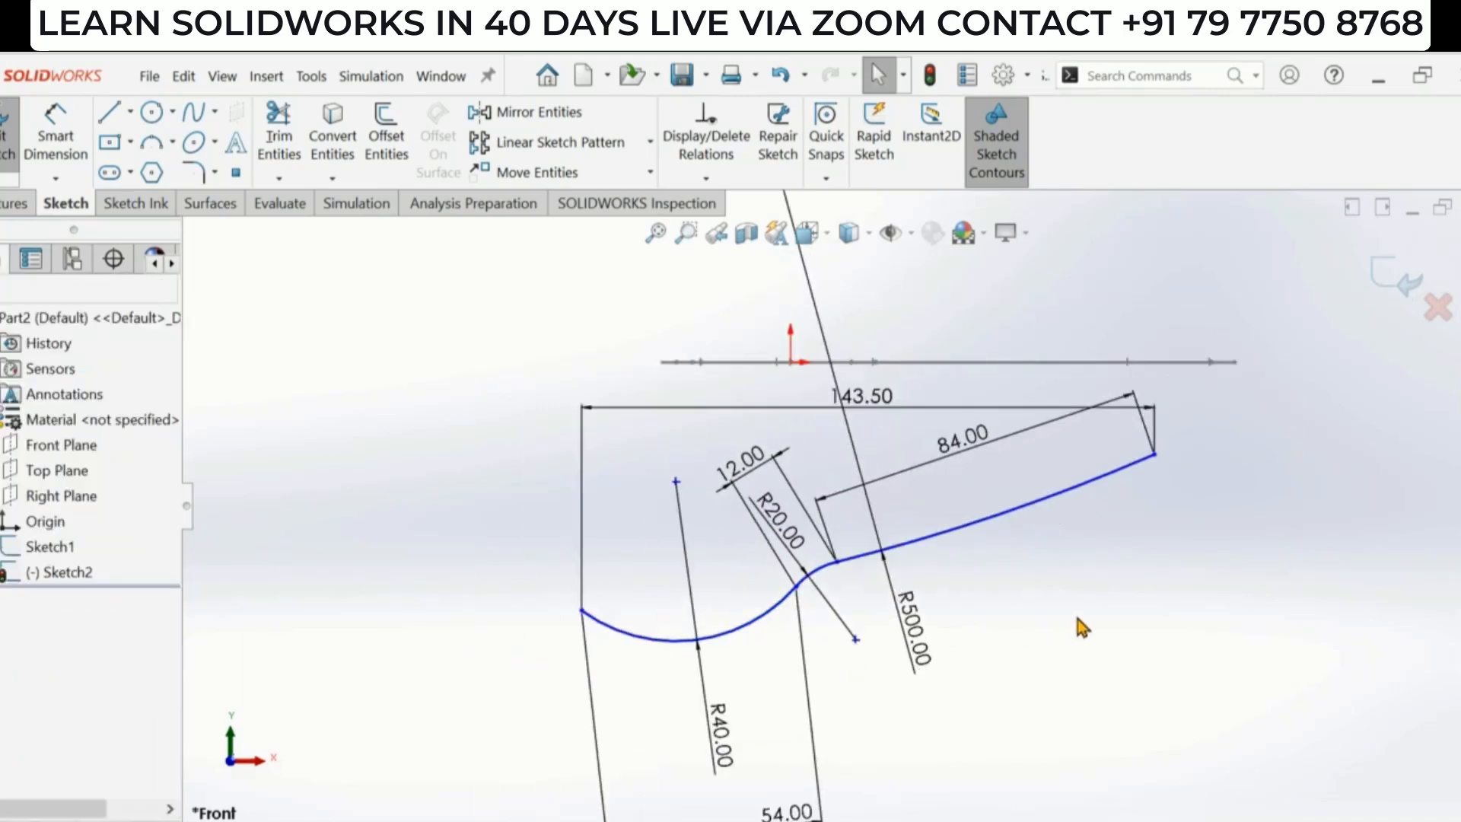
- Drag the handle arc's far end point to examine which directions the profile can still move
scroll(718, 671, up, 1)
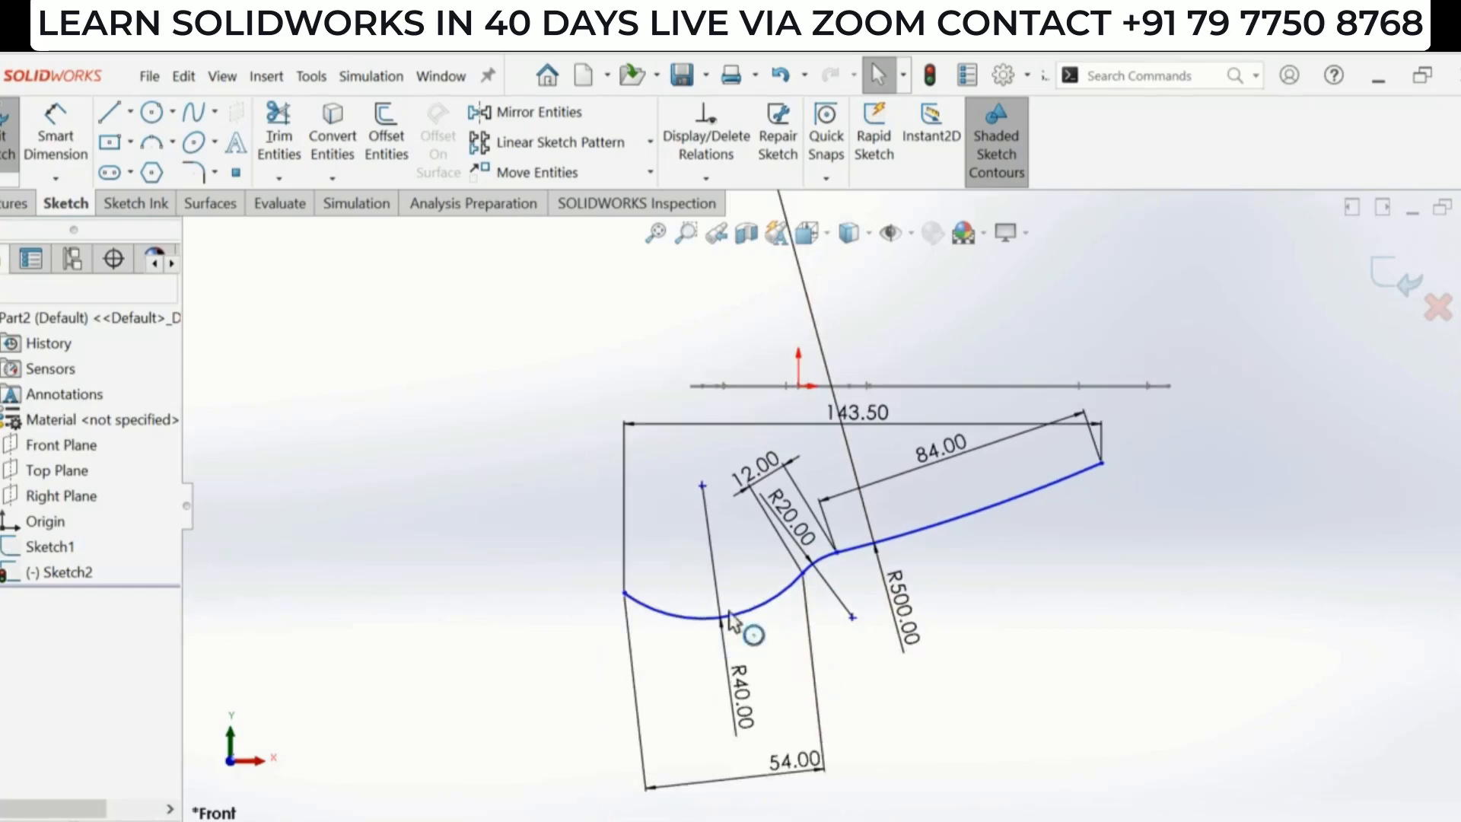
scroll(724, 580, down, 1)
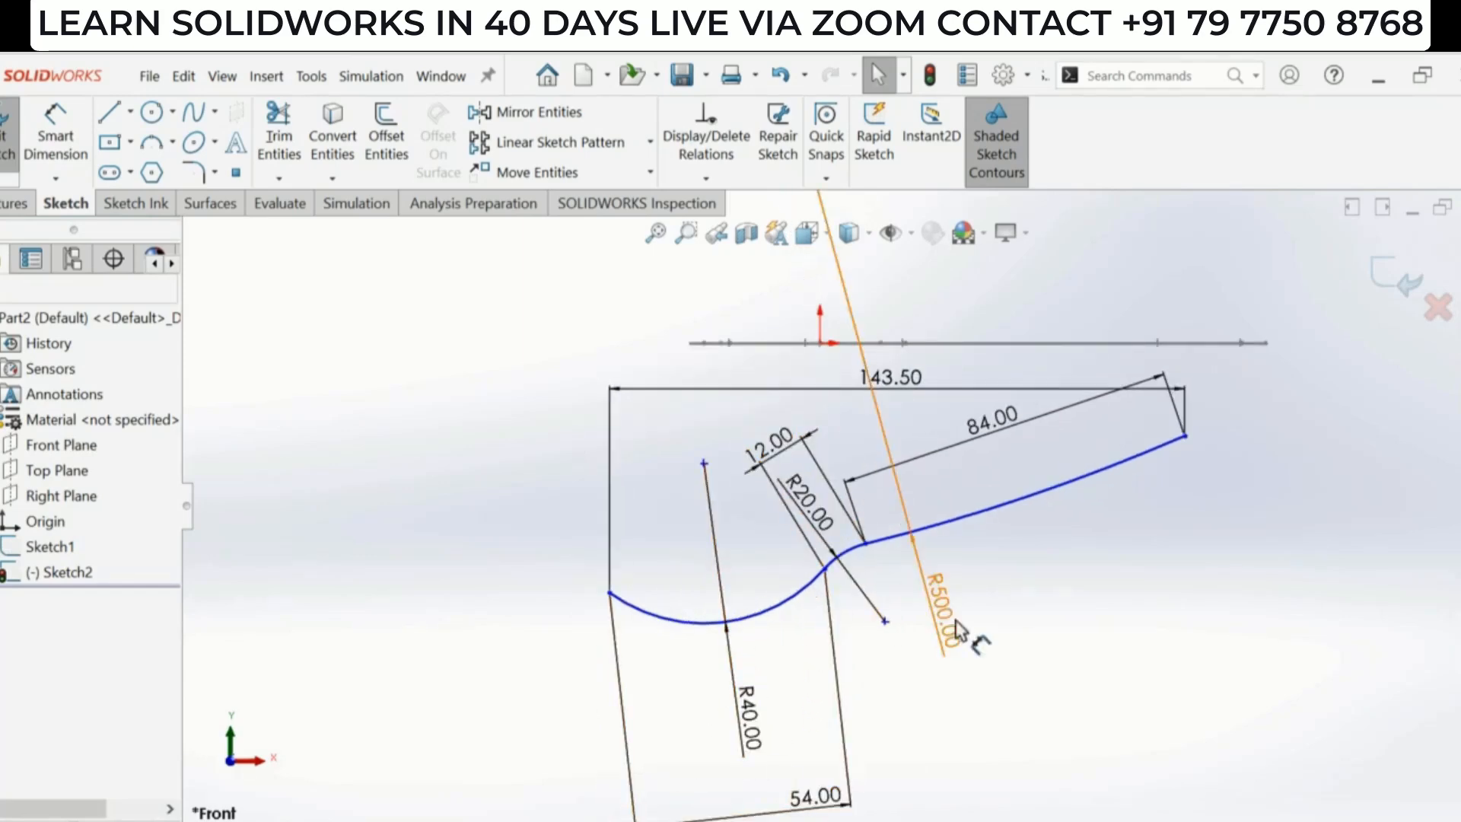
scroll(1018, 606, up, 1)
scroll(1200, 439, down, 1)
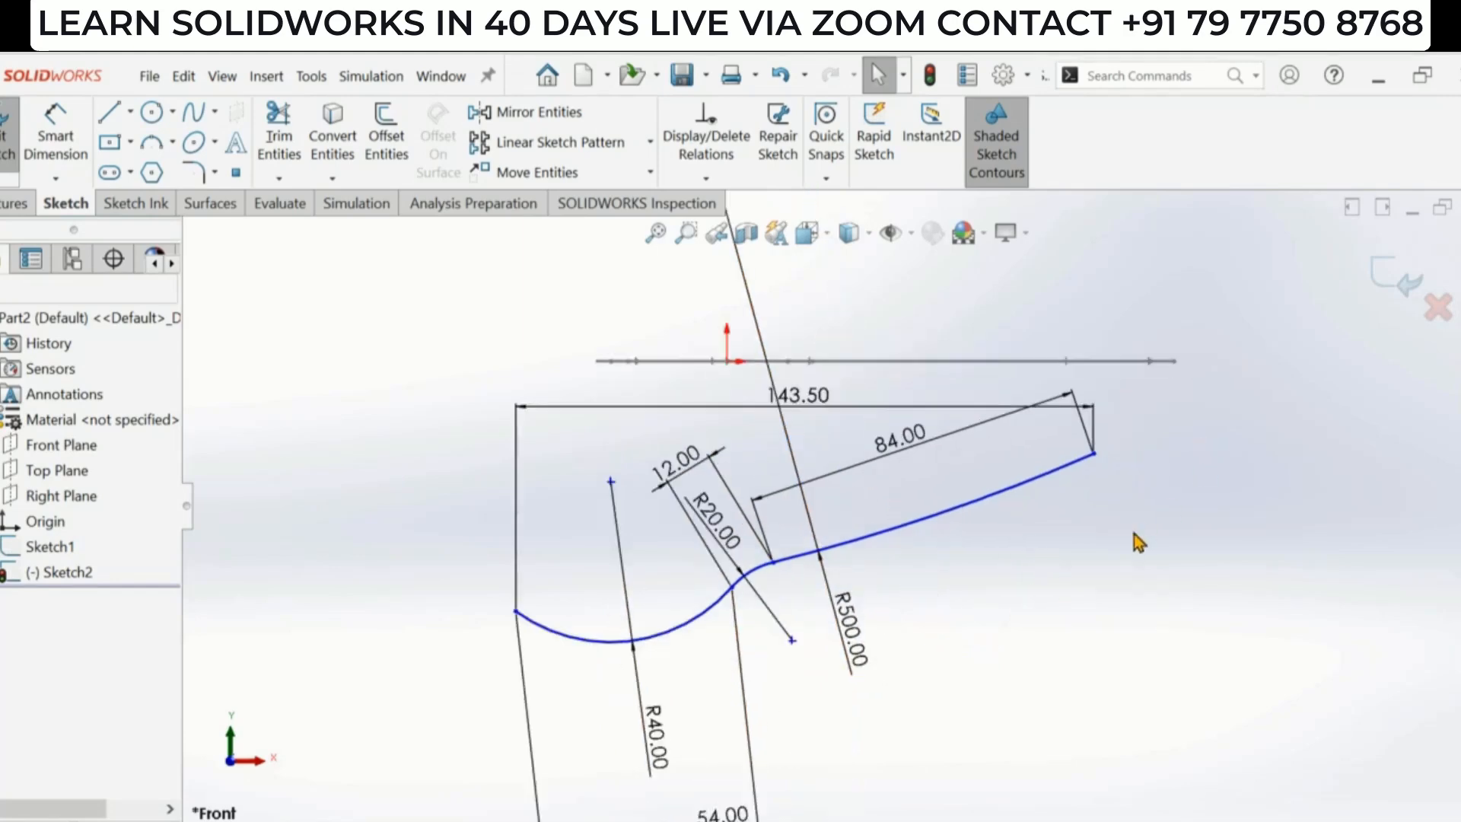
scroll(1147, 449, down, 1)
scroll(1112, 411, down, 1)
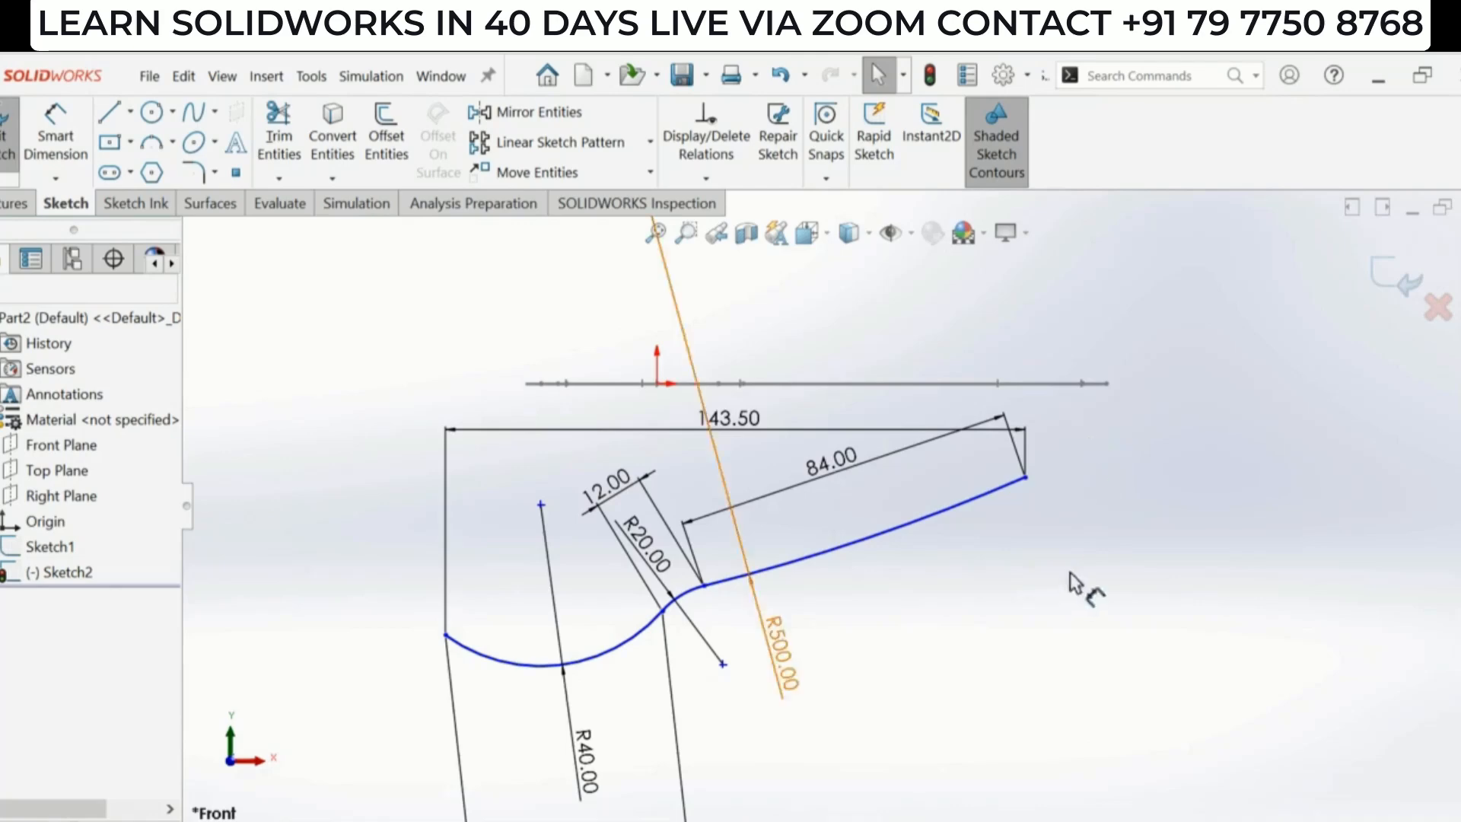
mouse_move(1033, 481)
mouse_down()
mouse_move(1197, 509)
mouse_move(1074, 504)
mouse_move(1096, 506)
mouse_up()
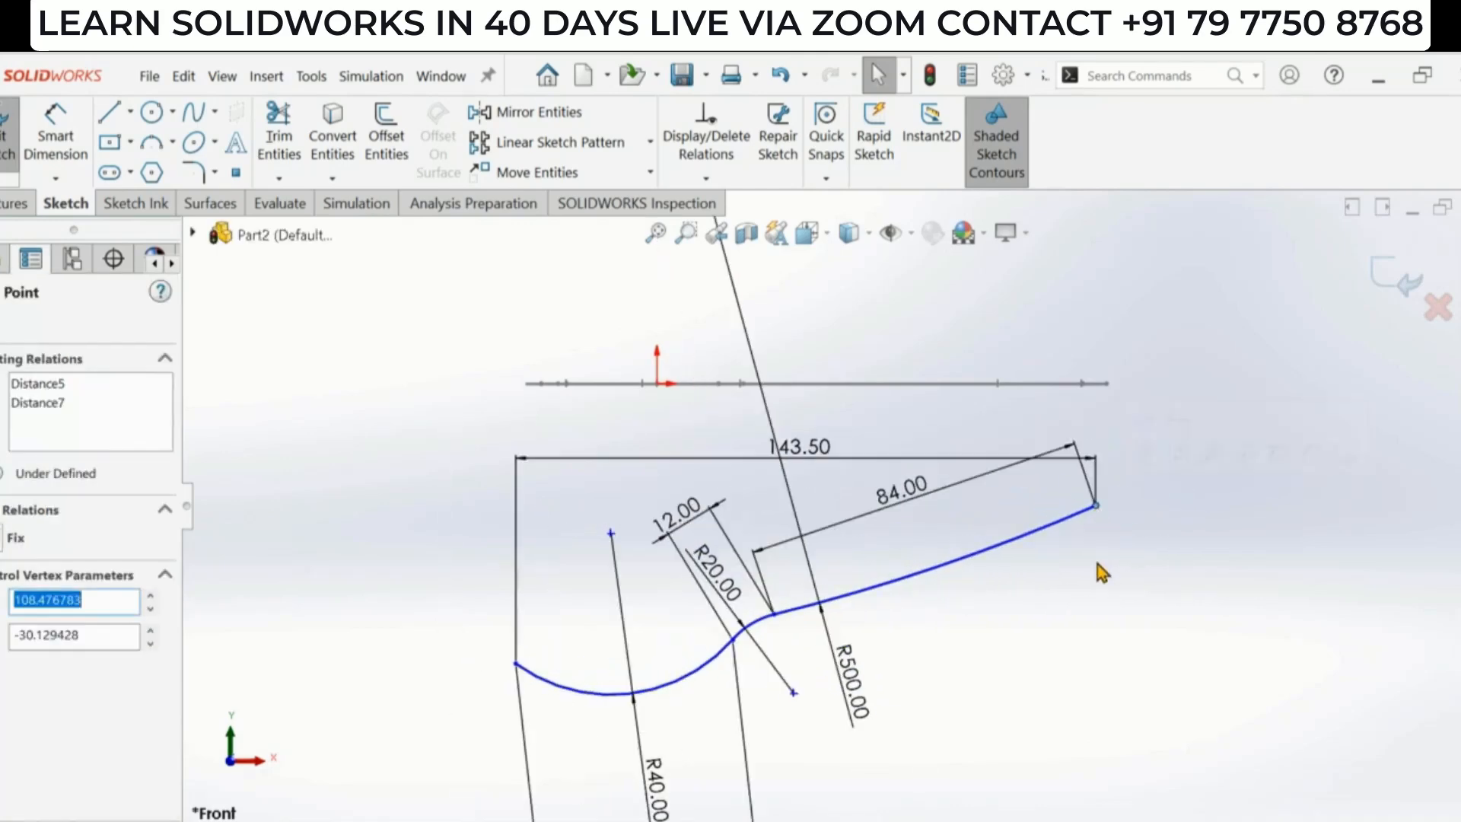
click(1097, 564)
scroll(1108, 541, up, 1)
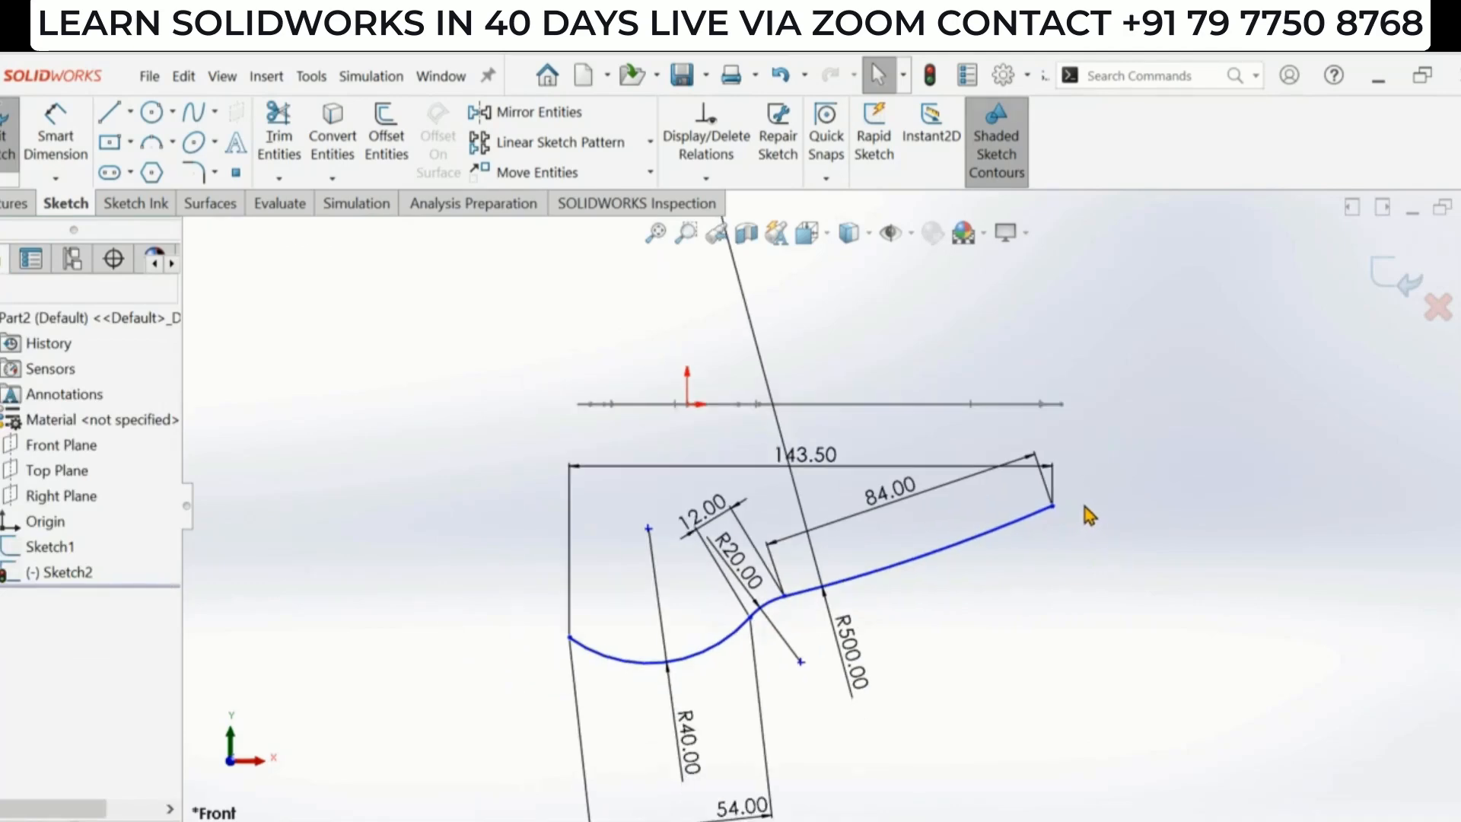
mouse_move(1056, 504)
mouse_down()
mouse_move(1071, 518)
mouse_move(1066, 503)
mouse_up()
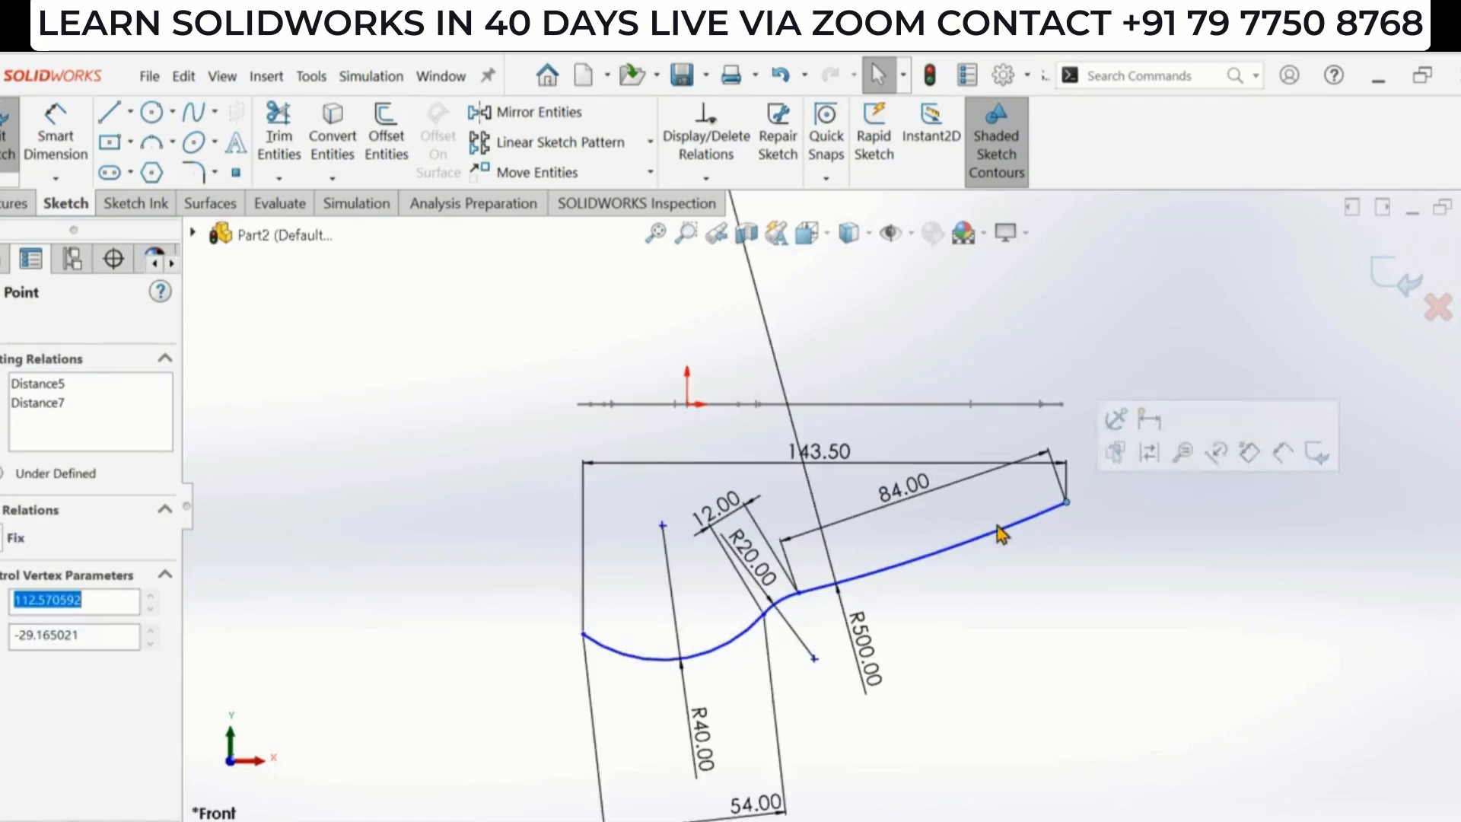
click(1068, 556)
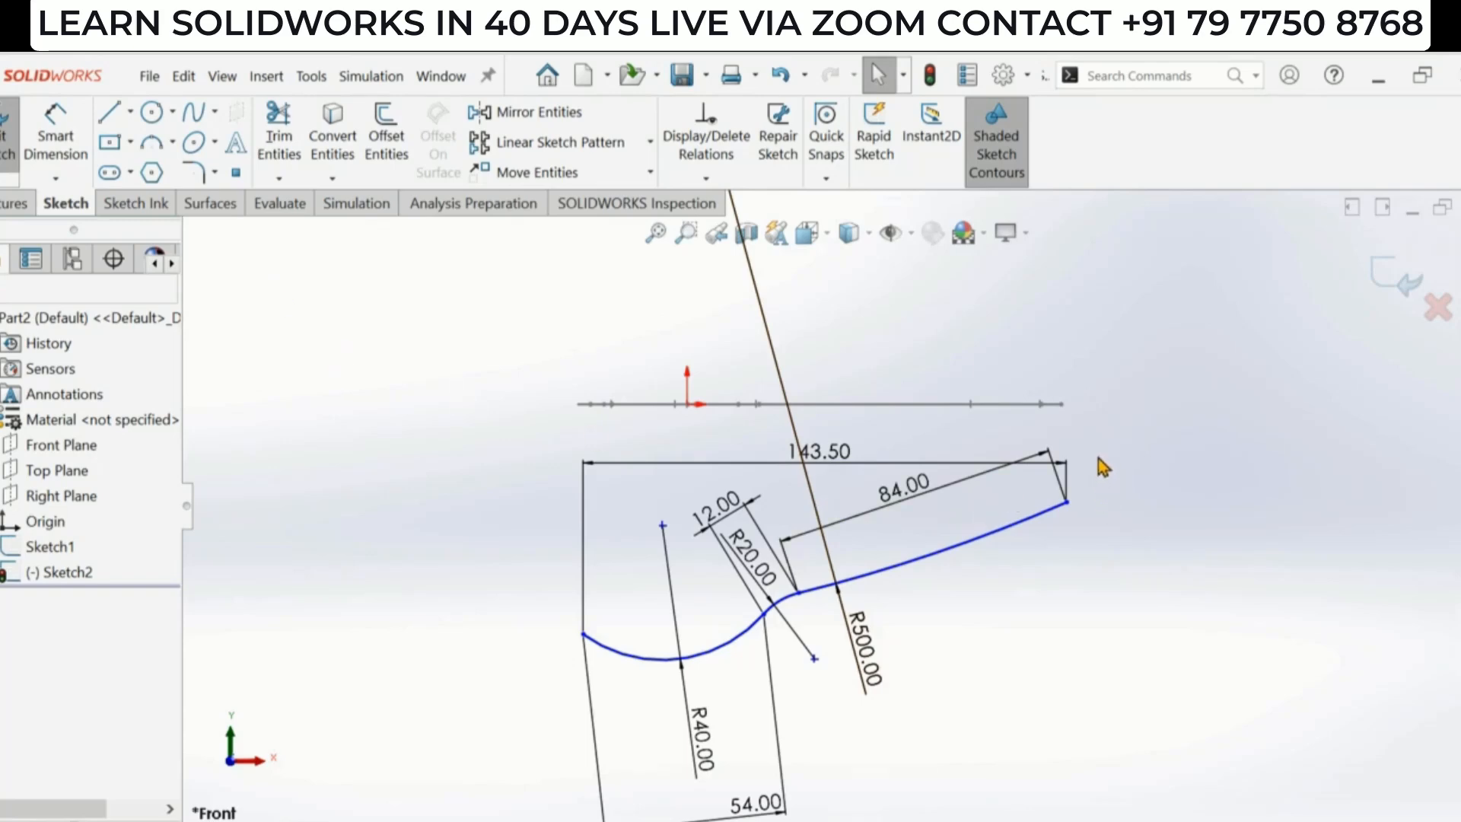
middle_drag(1098, 459, 1111, 521)
key(Escape)
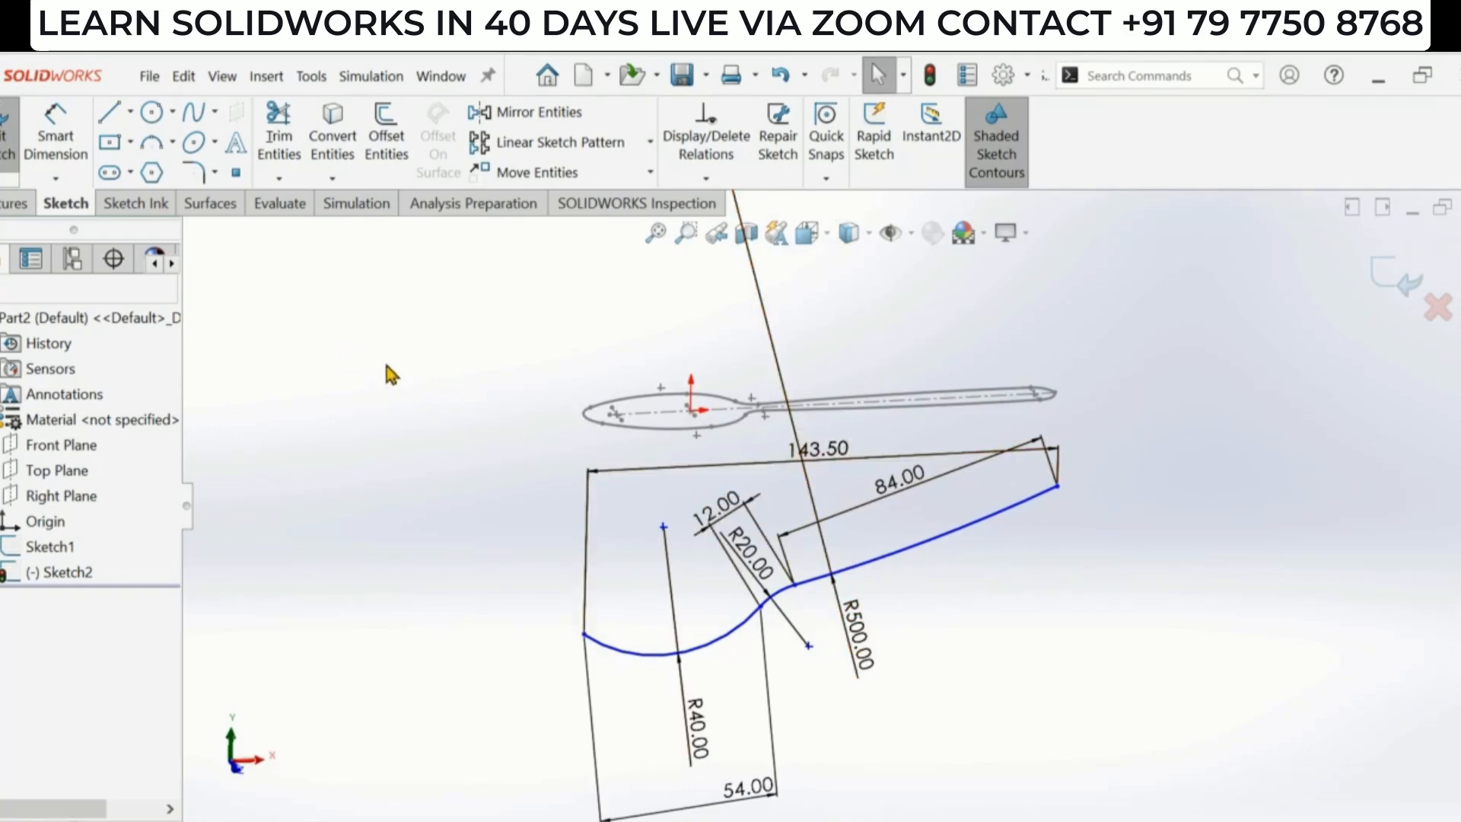
- Draw a construction centerline upward from the handle's far end point and make it vertical
click(130, 111)
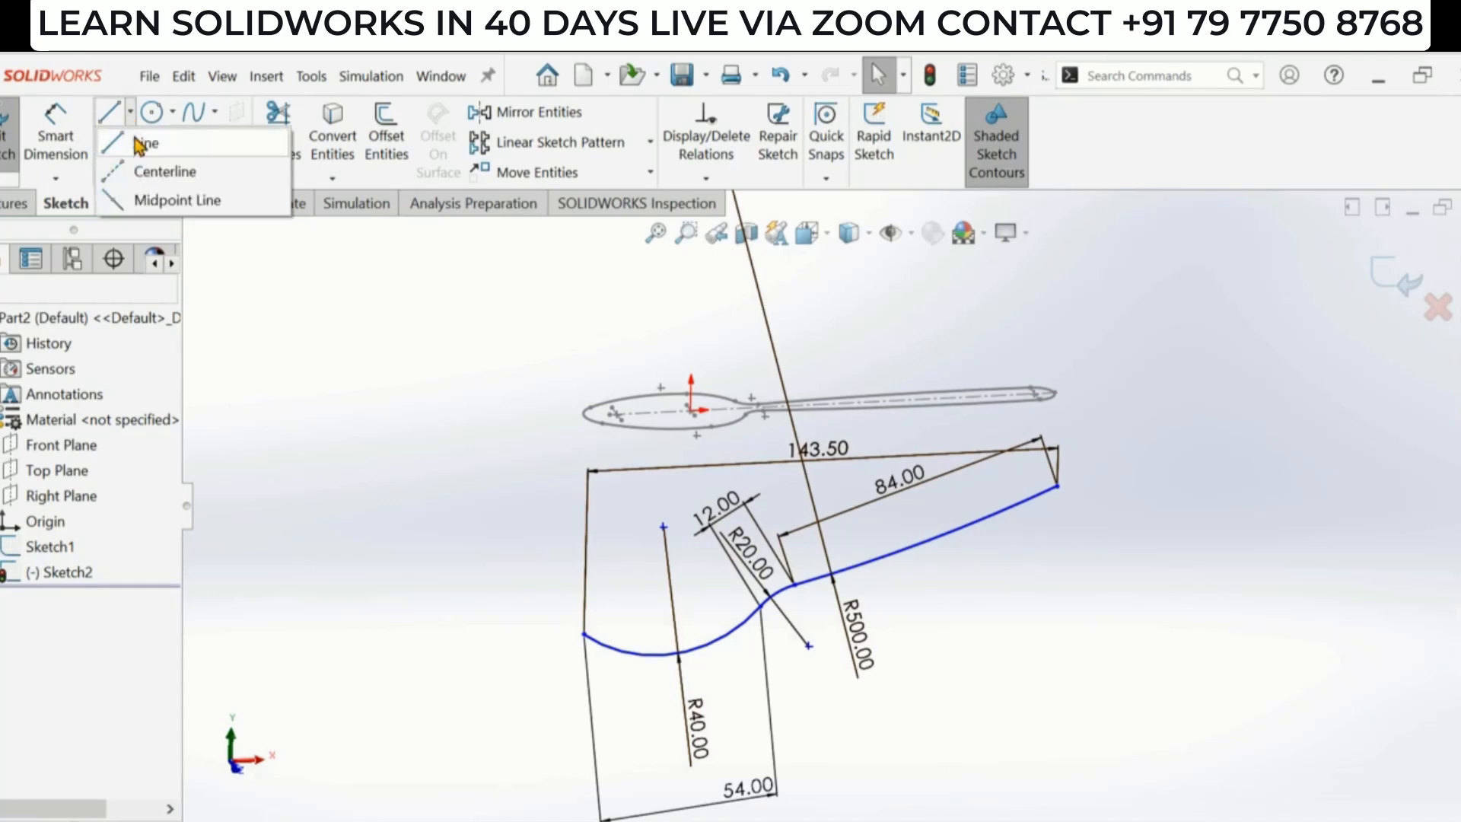
click(134, 180)
scroll(1080, 472, down, 3)
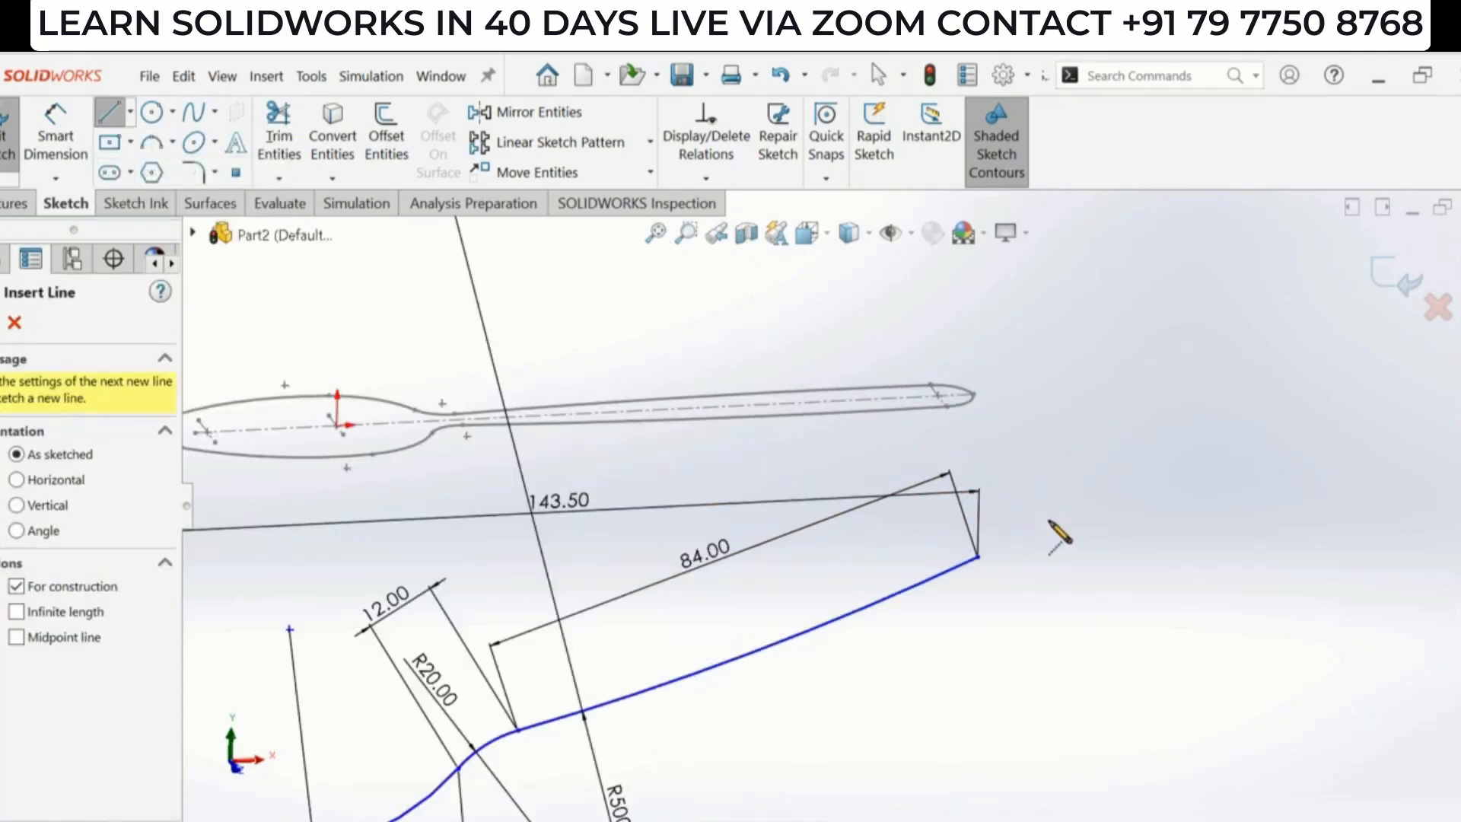
click(980, 558)
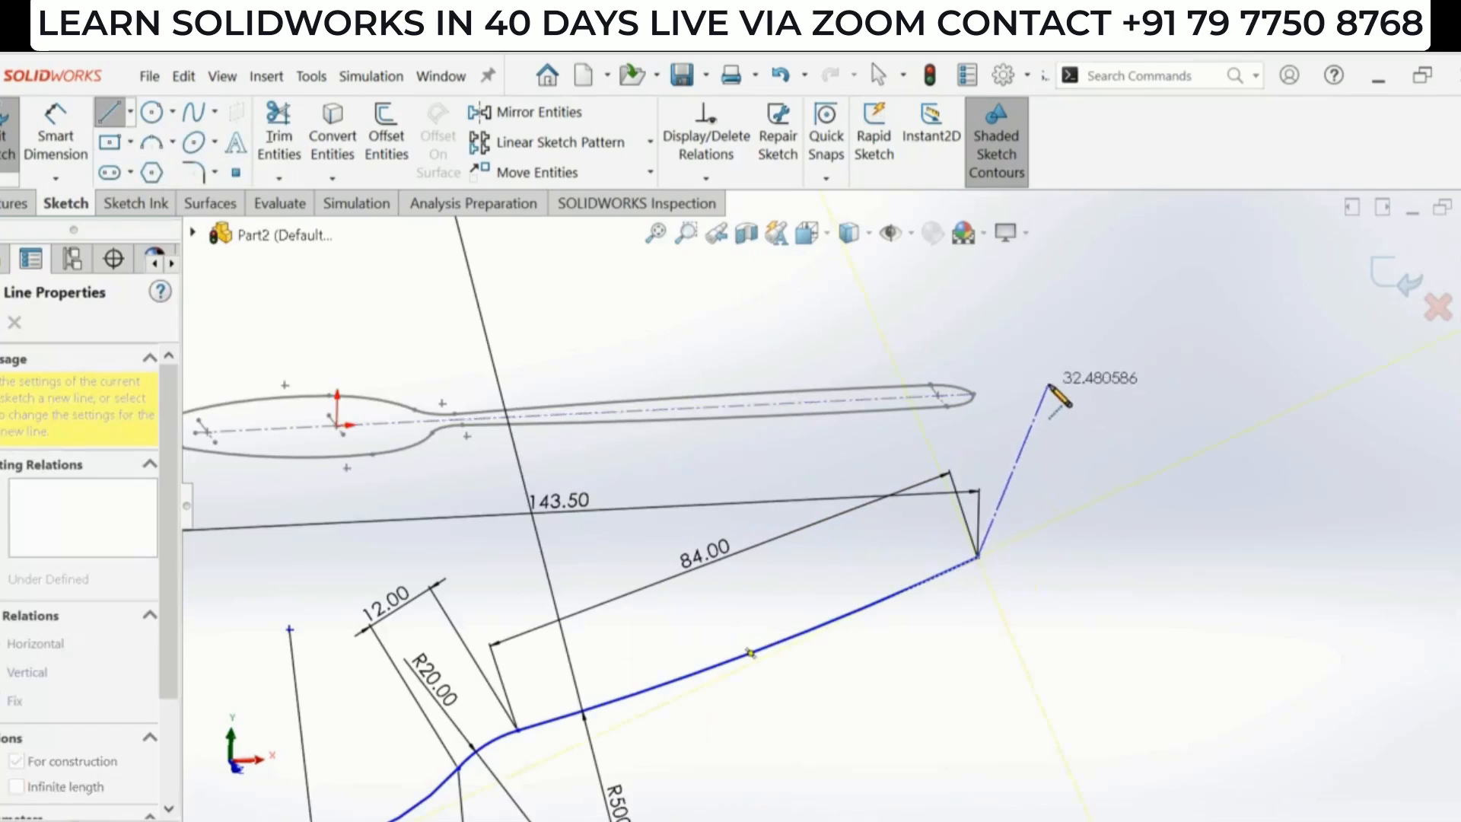
click(1050, 384)
key(Escape)
click(1013, 470)
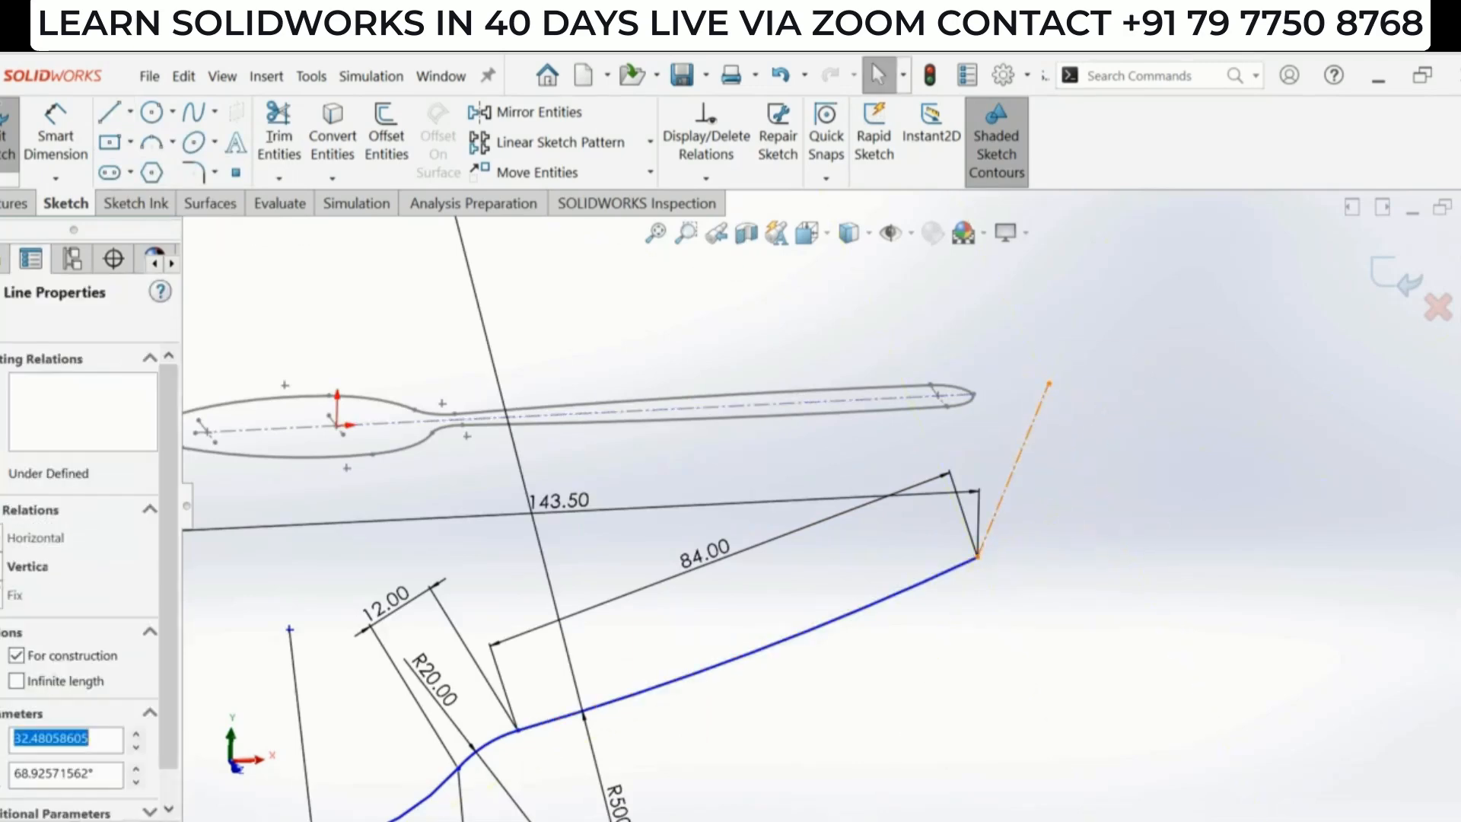
click(1111, 363)
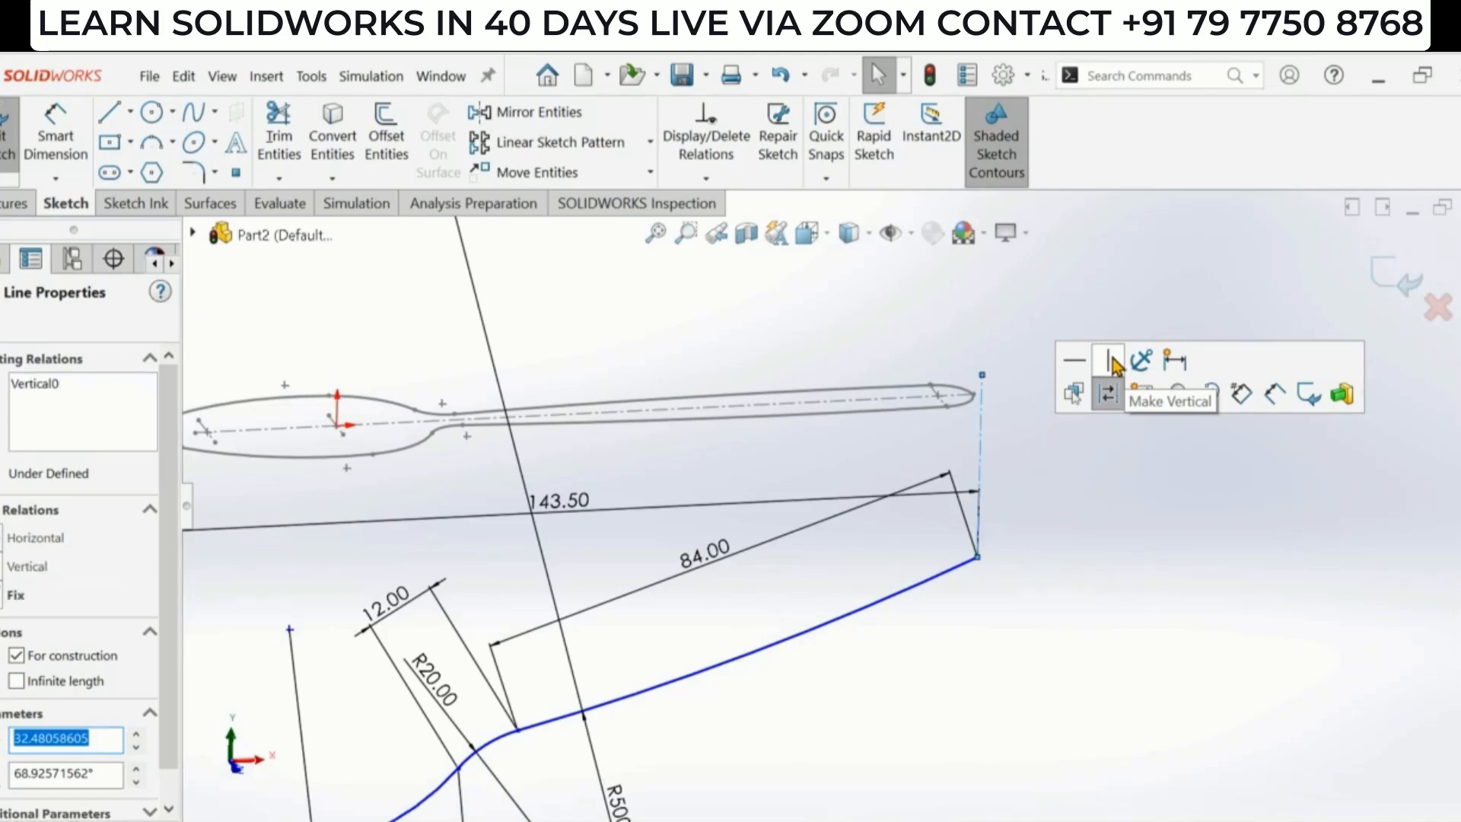
click(1093, 548)
- Shorten the vertical centerline by moving its upper end point lower, toward the top-view handle tip
scroll(865, 434, down, 4)
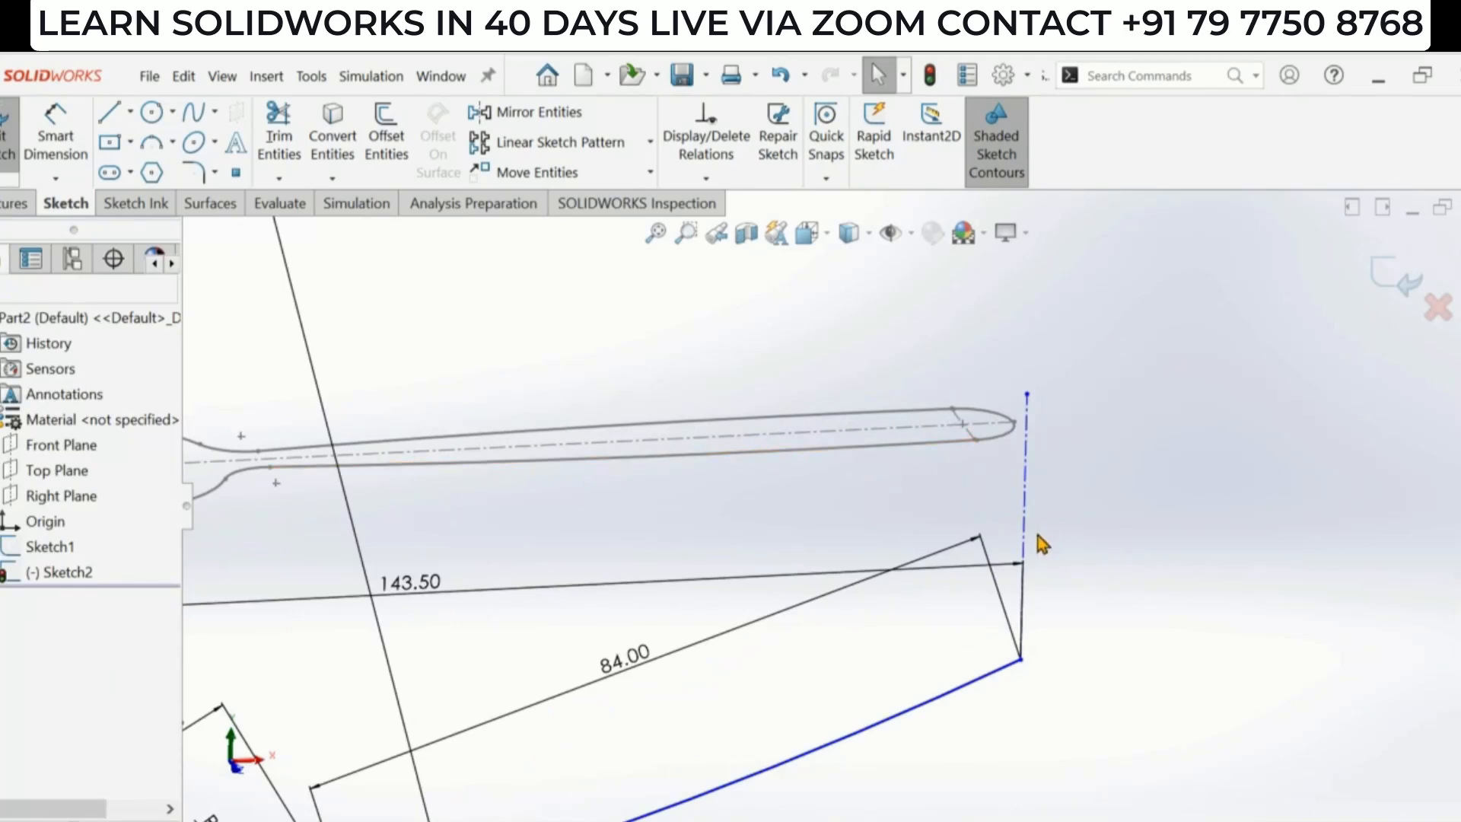
scroll(1112, 565, up, 2)
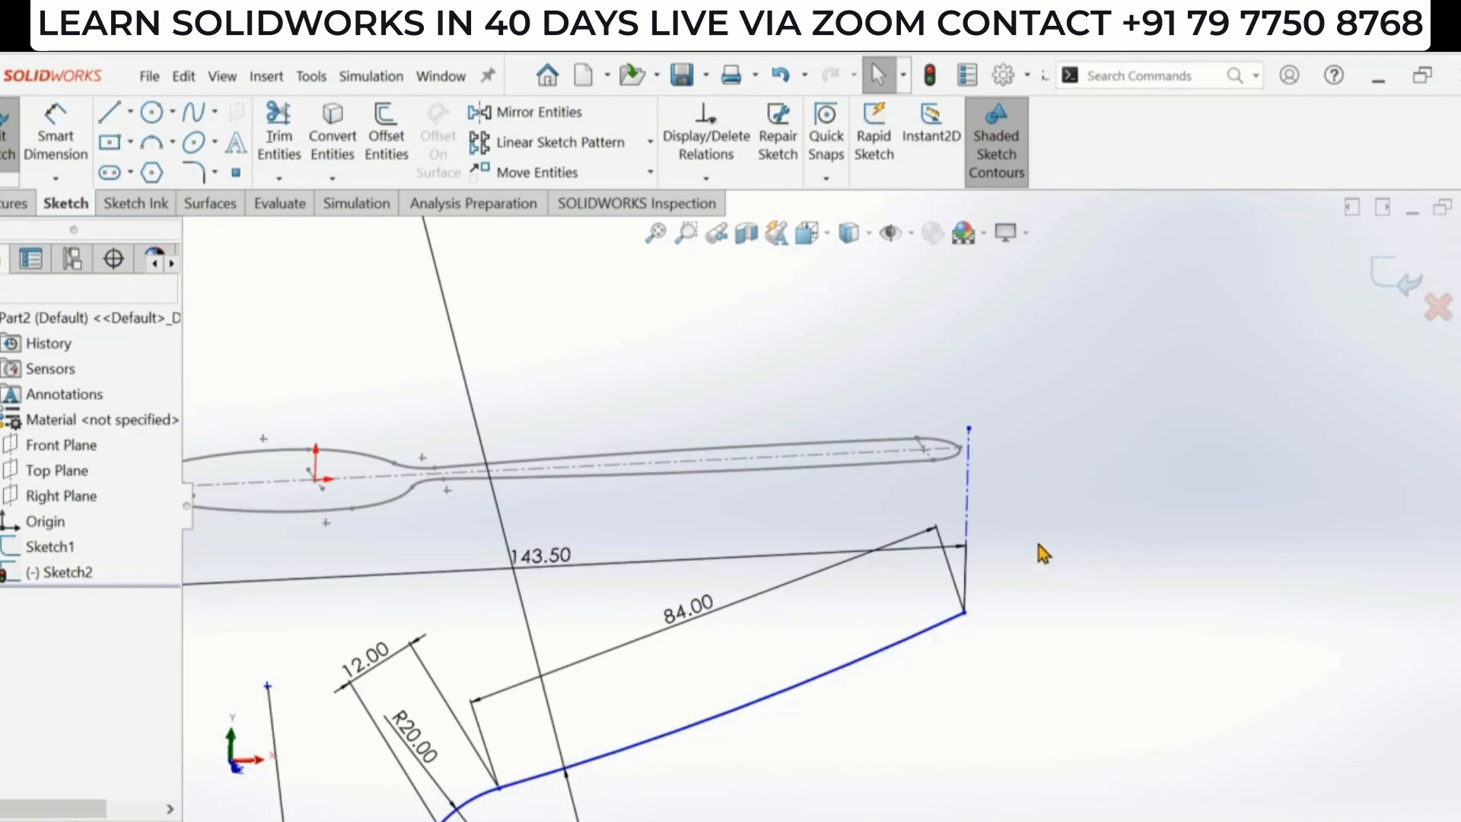
scroll(1039, 545, up, 1)
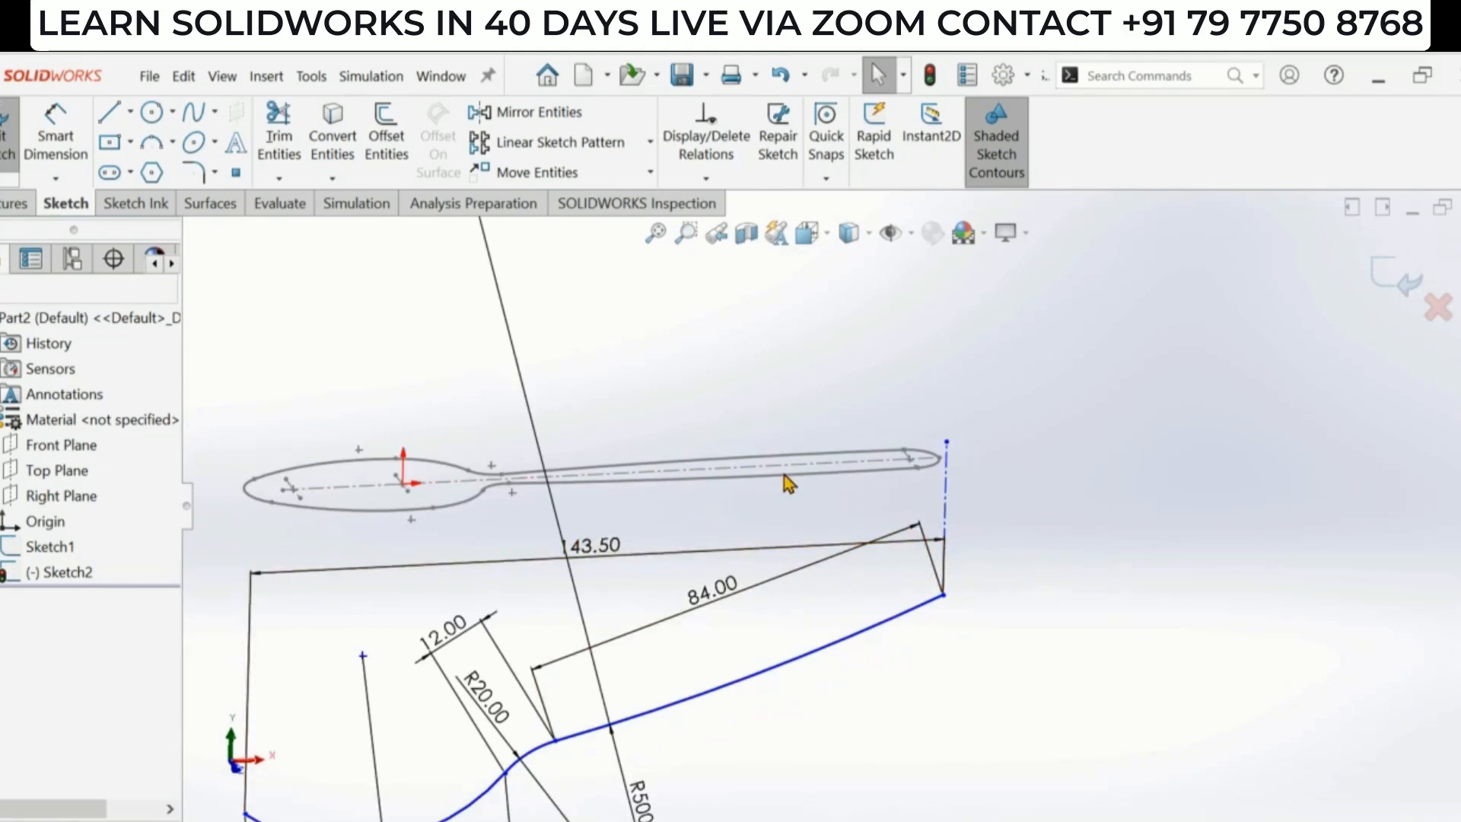
scroll(784, 481, down, 1)
scroll(1002, 486, down, 1)
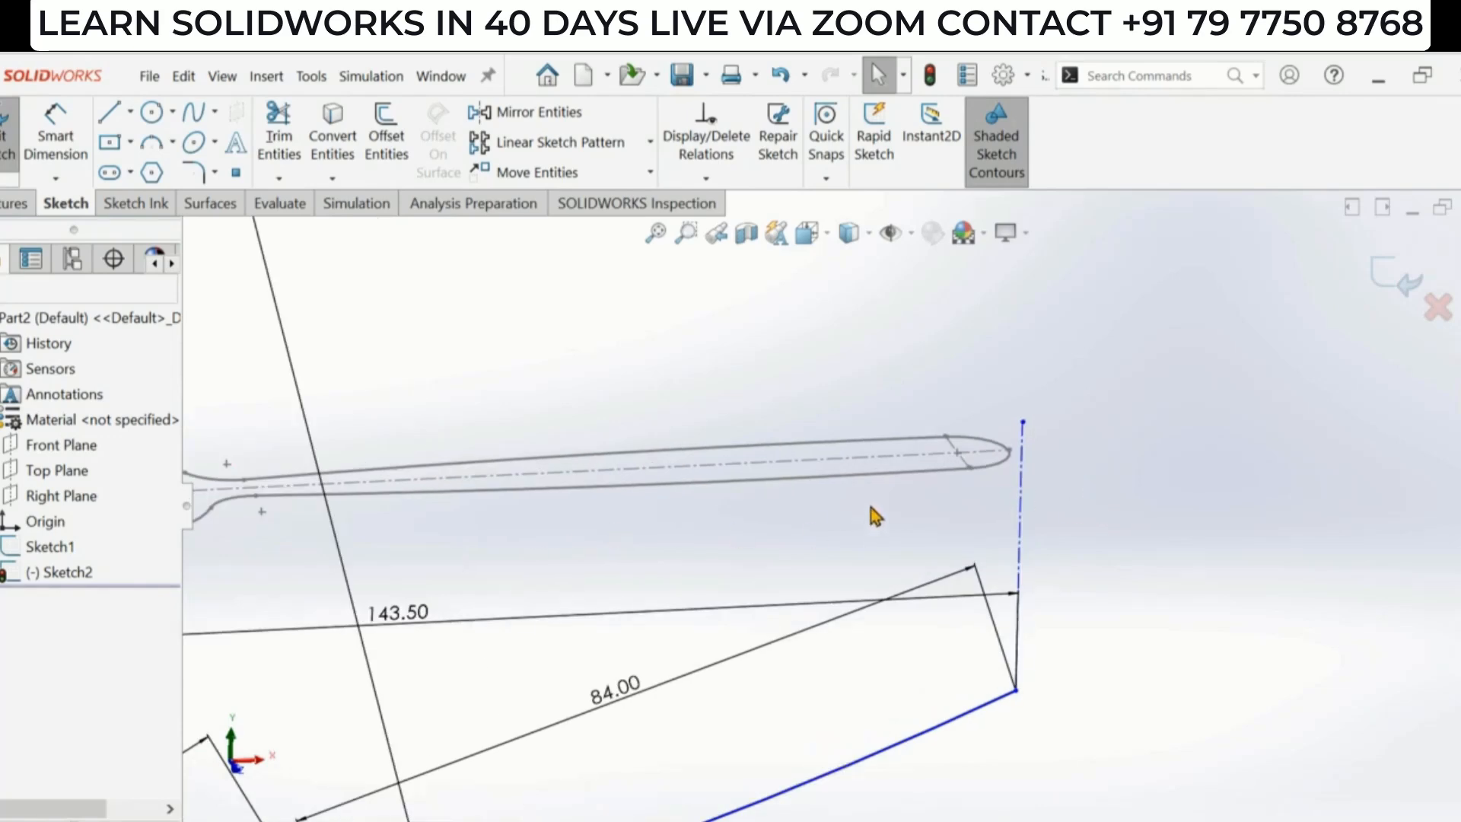
scroll(999, 441, down, 1)
scroll(998, 440, down, 1)
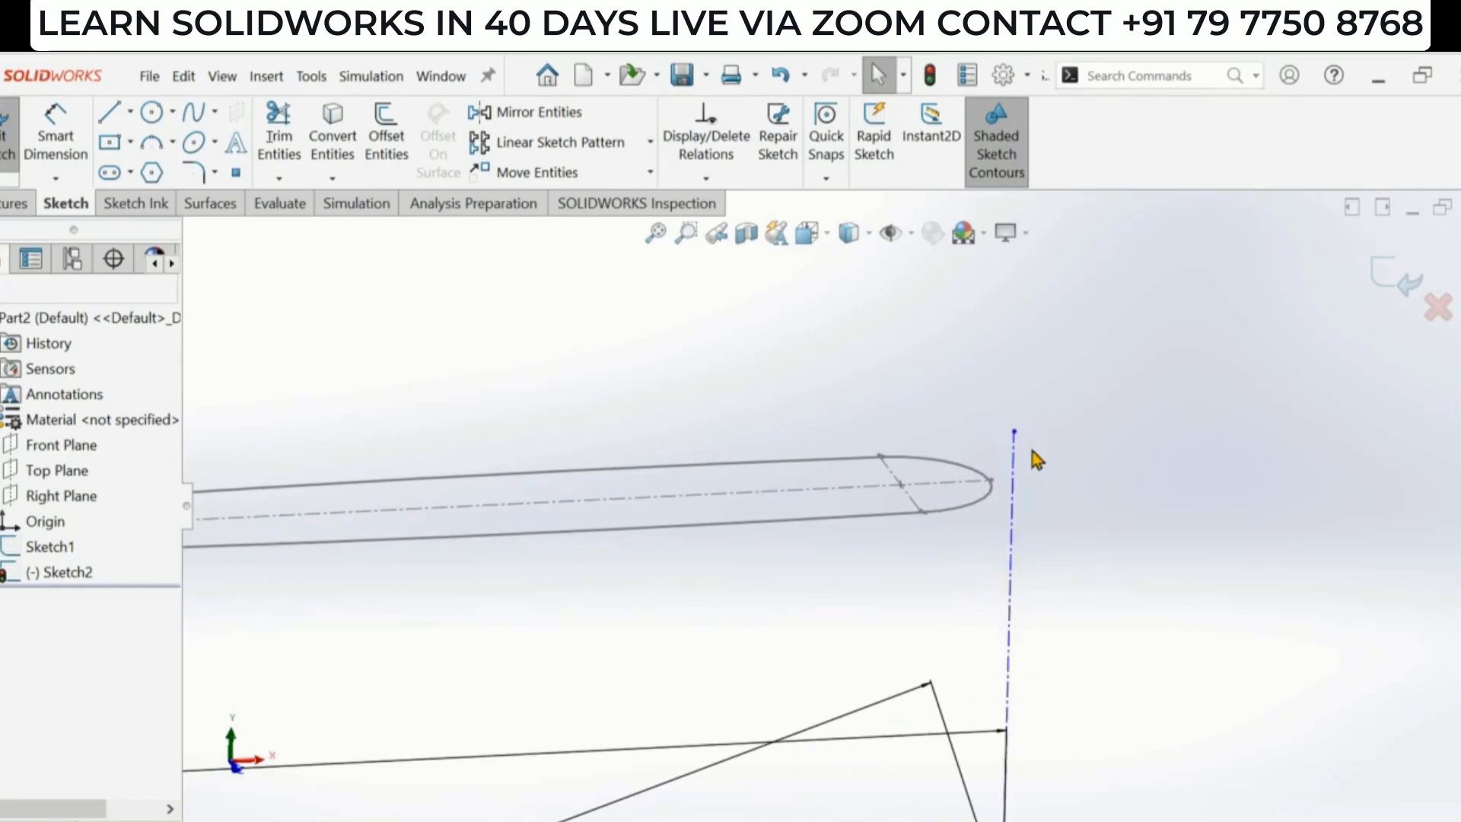
mouse_move(1015, 433)
mouse_down()
mouse_move(1037, 570)
mouse_move(1128, 558)
mouse_up()
scroll(1065, 567, up, 3)
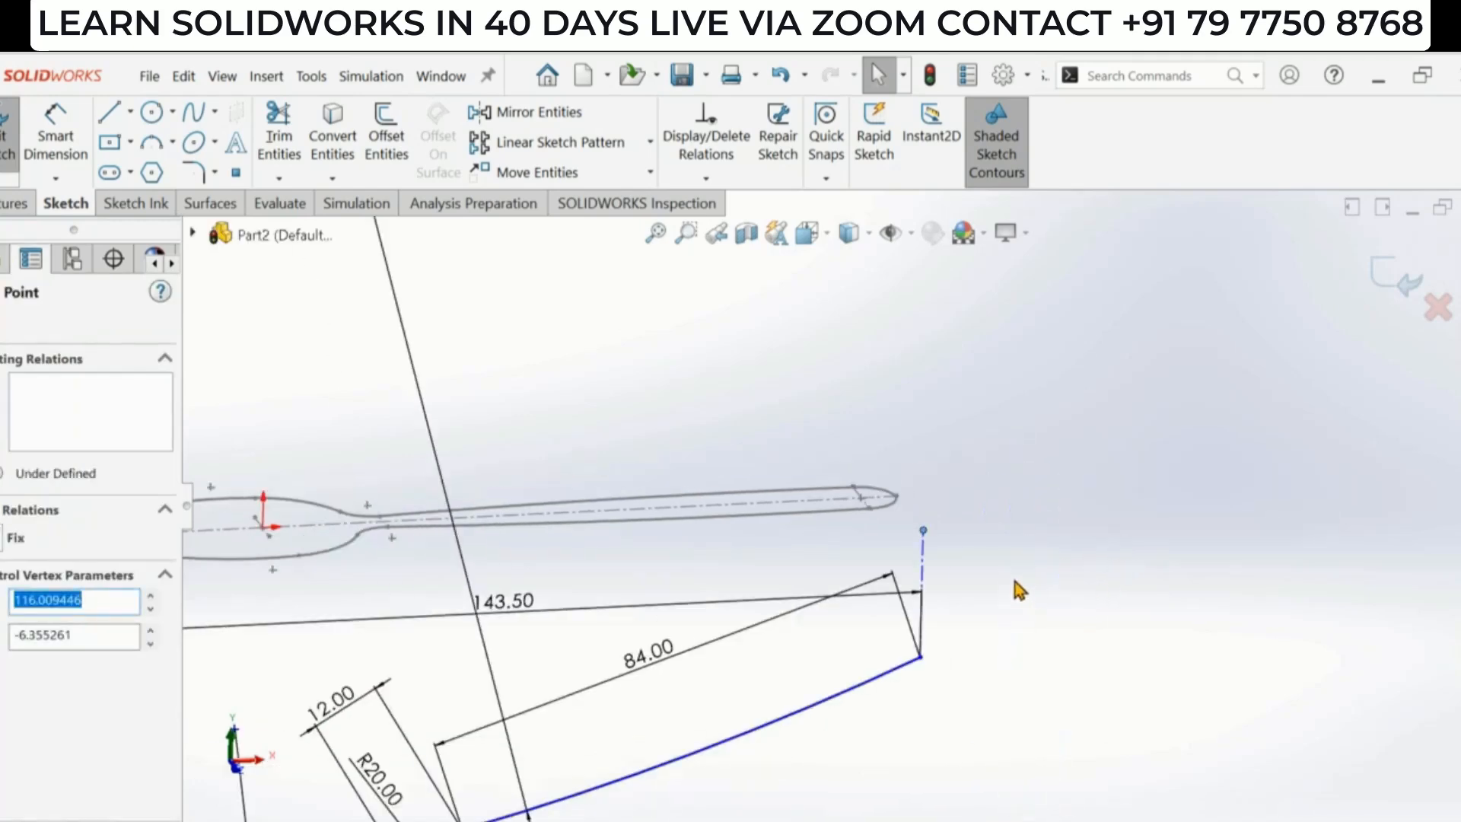
- Add a Pierce relation between the vertical centerline's upper end point and the handle tip arc of the top-view sketch
click(942, 557)
click(923, 530)
scroll(809, 525, down, 2)
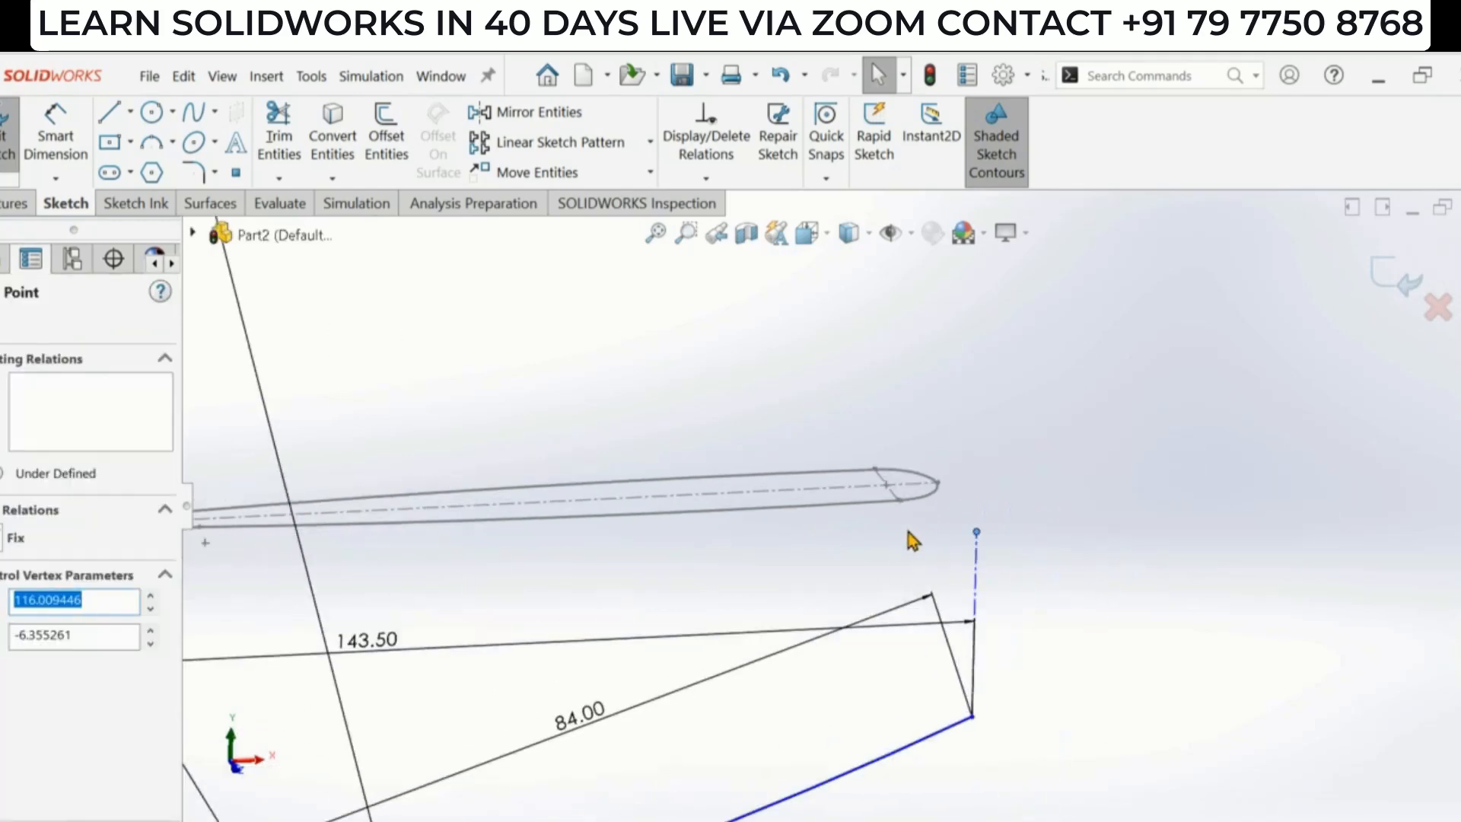
ctrl+click(936, 495)
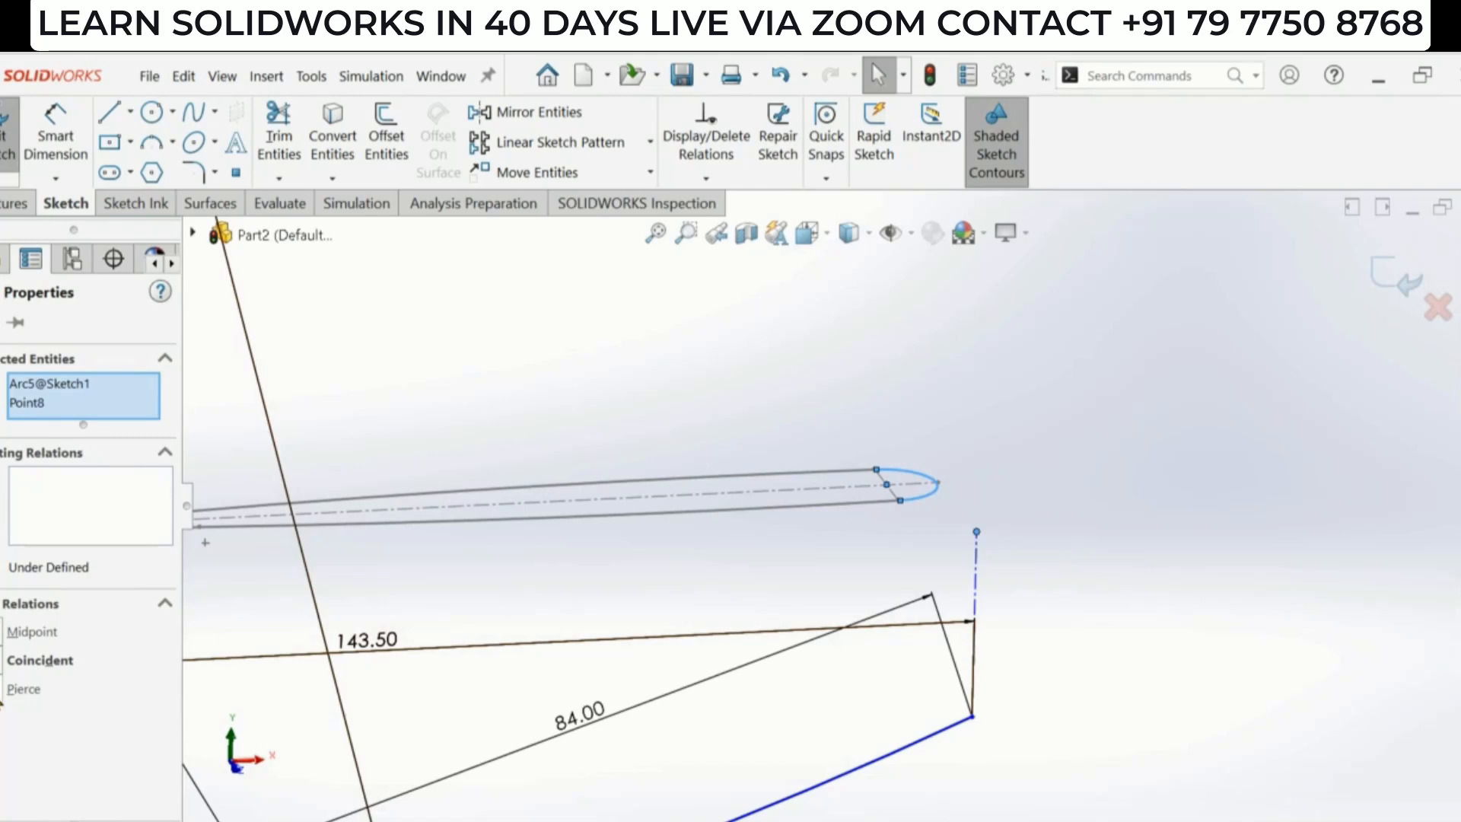
click(23, 689)
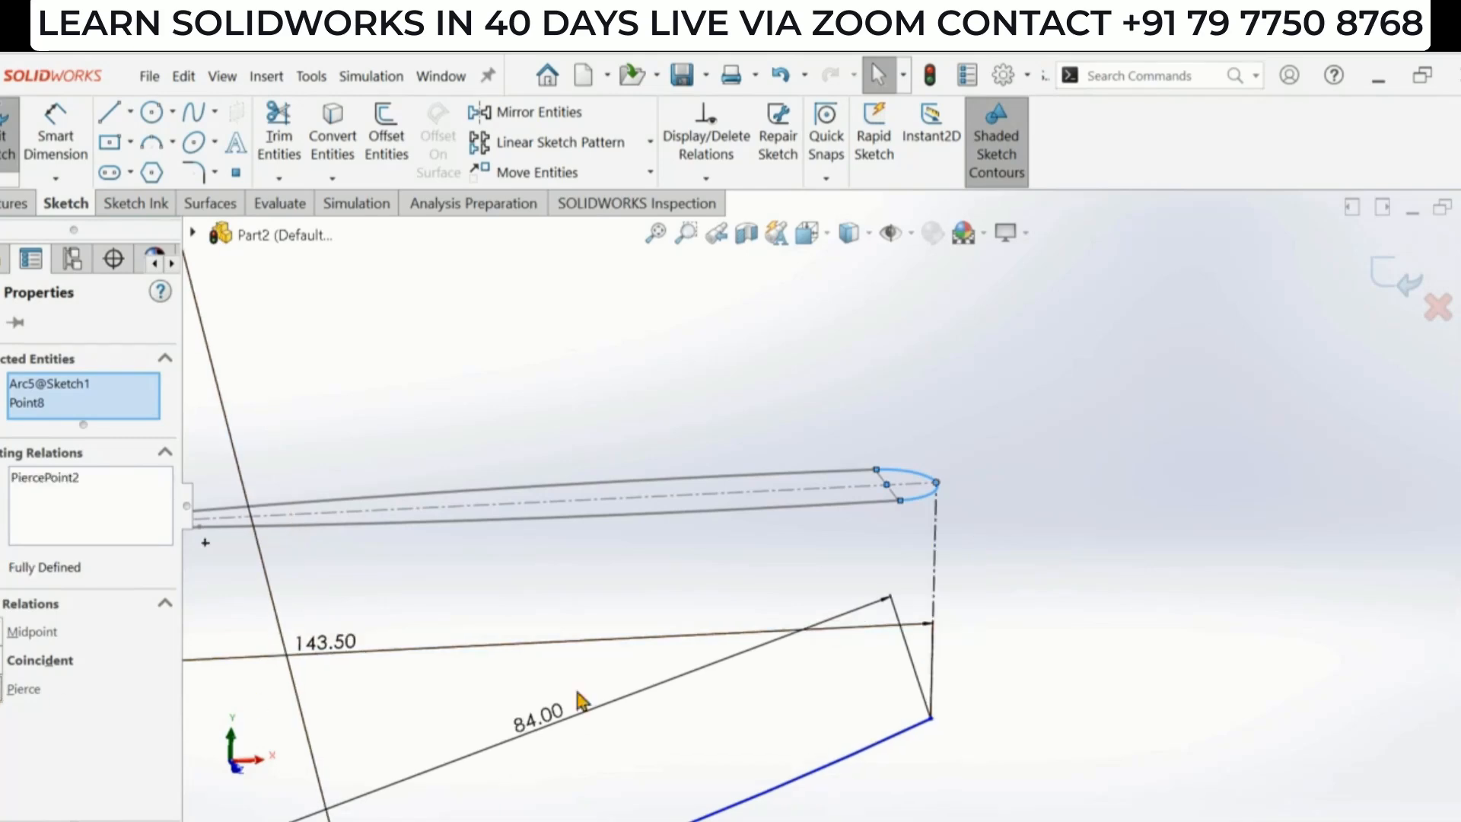
- Dimension the vertical centerline's length as 20 mm with Smart Dimension
click(1076, 569)
scroll(1043, 550, up, 4)
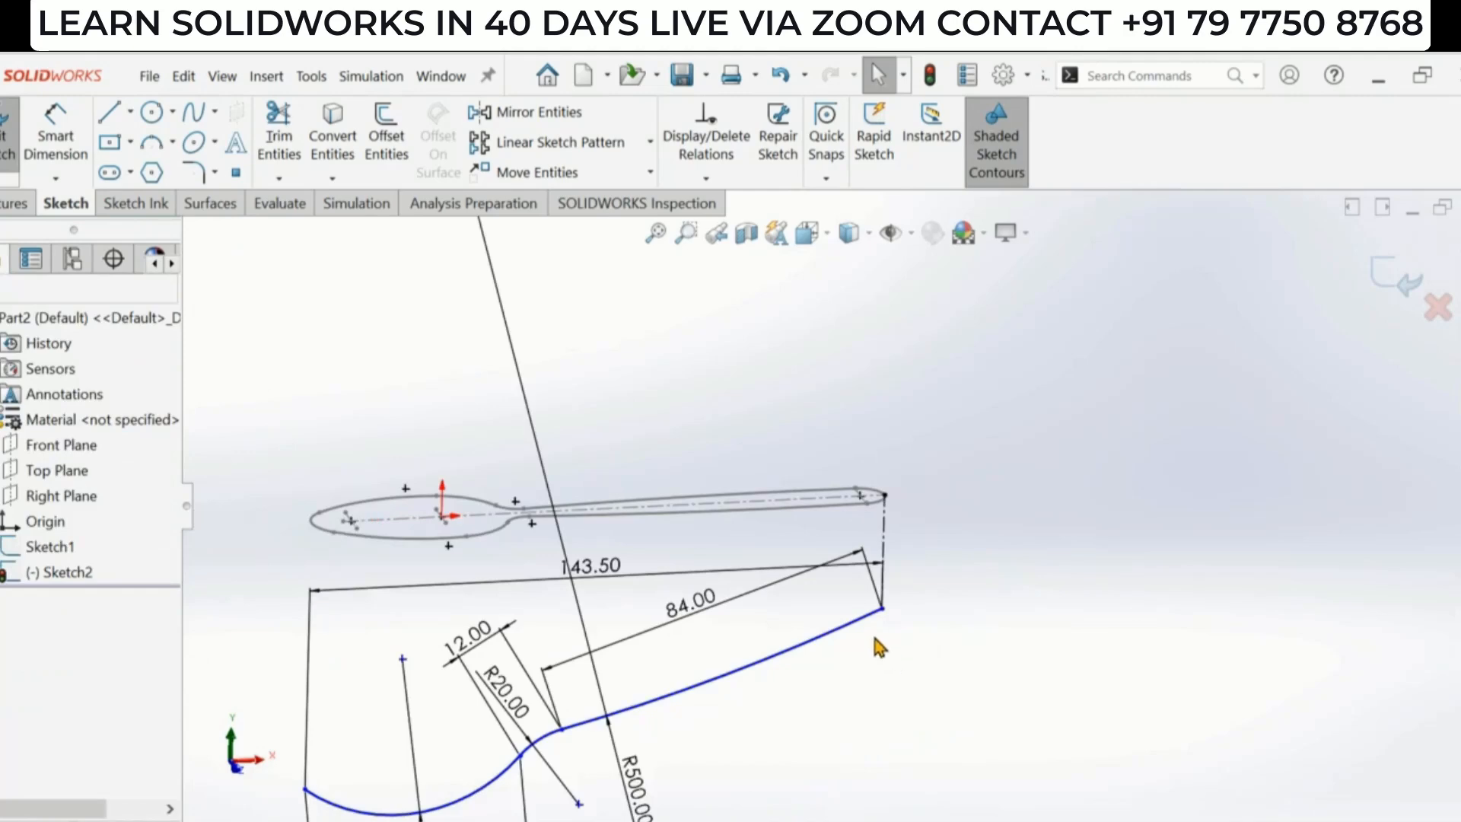
scroll(737, 623, up, 2)
scroll(618, 614, down, 2)
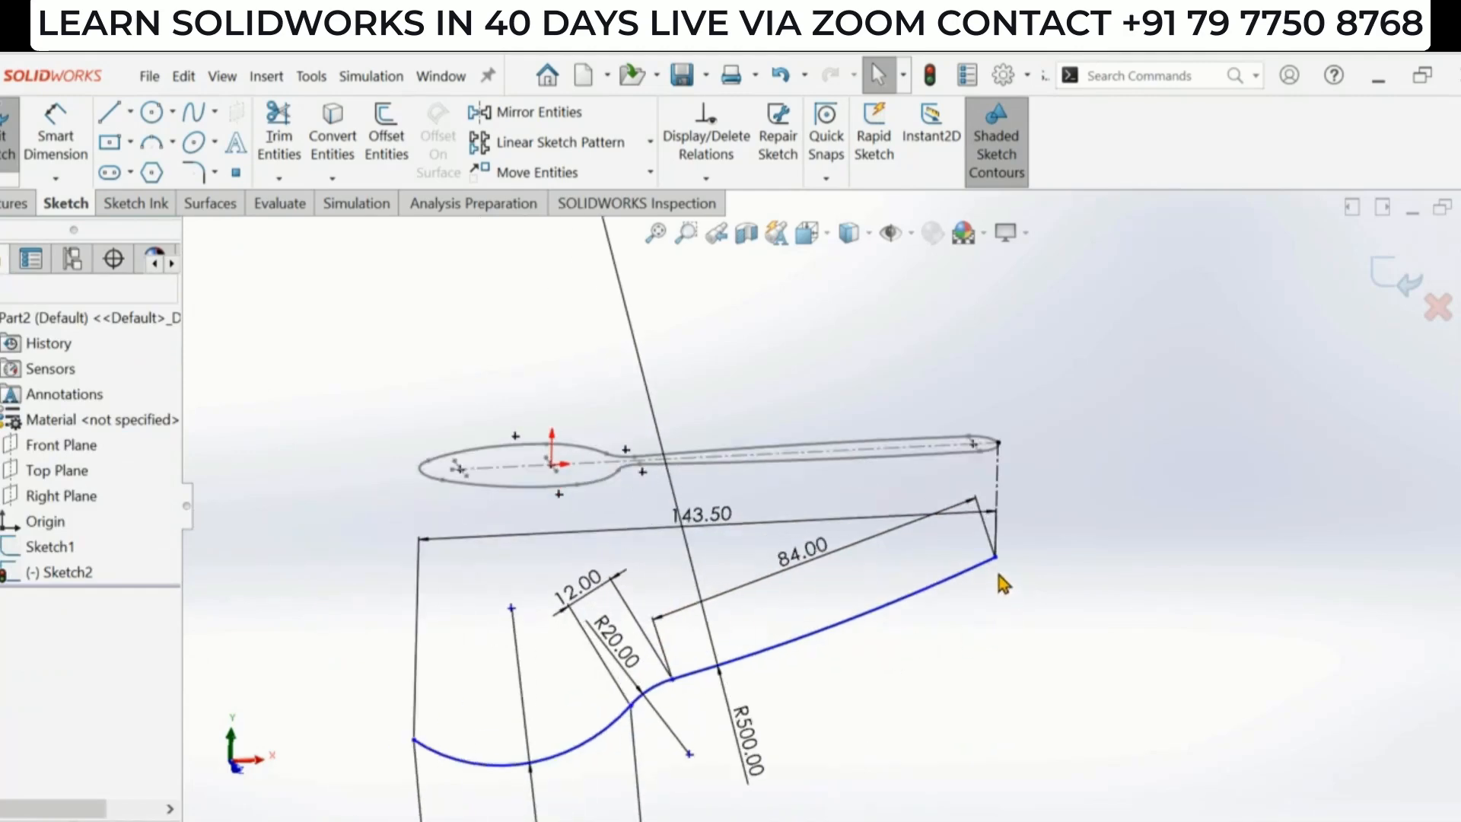
mouse_move(996, 557)
mouse_down()
mouse_move(995, 527)
mouse_move(996, 546)
mouse_up()
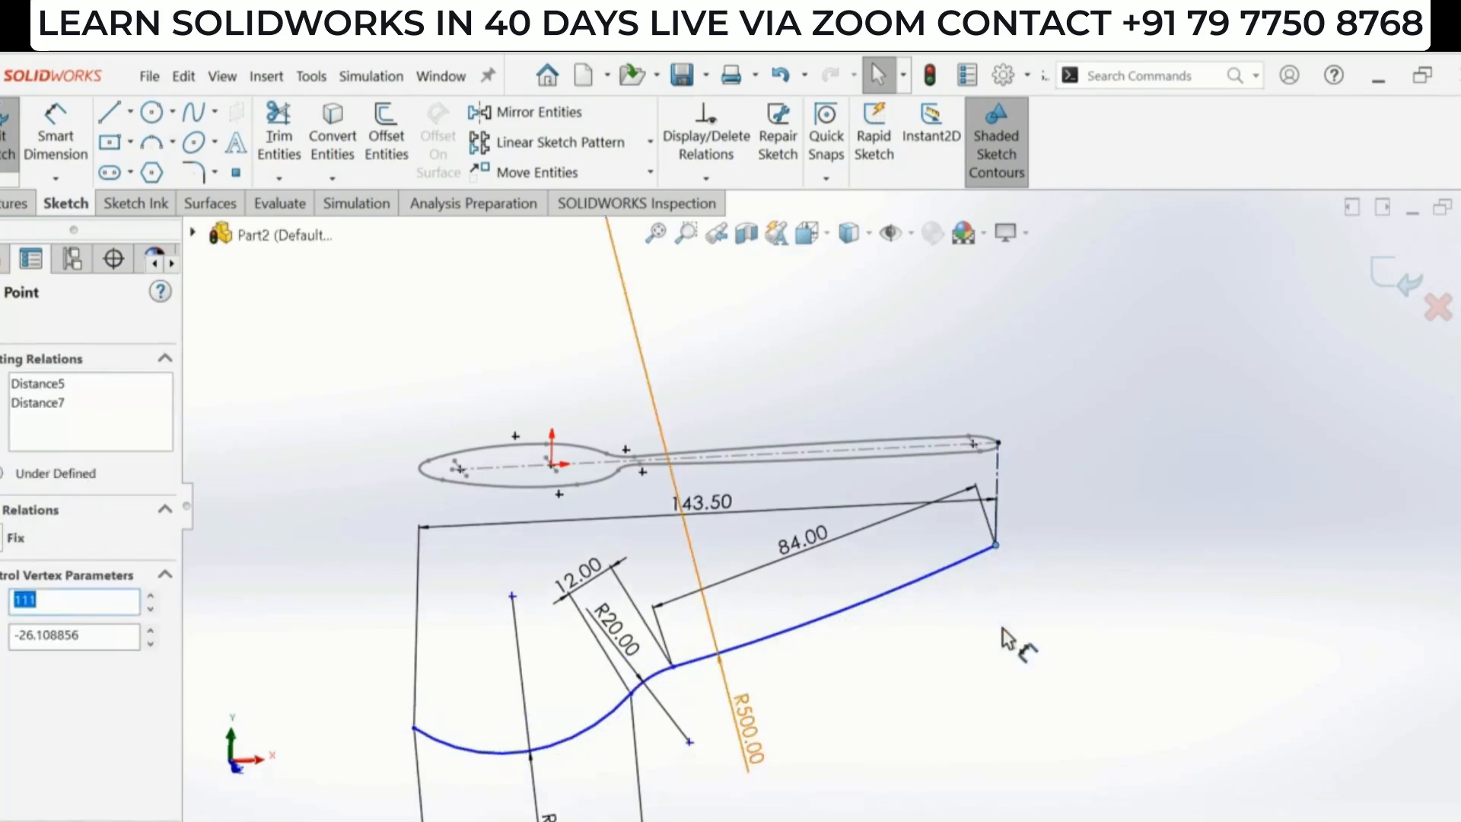
click(1004, 643)
click(58, 141)
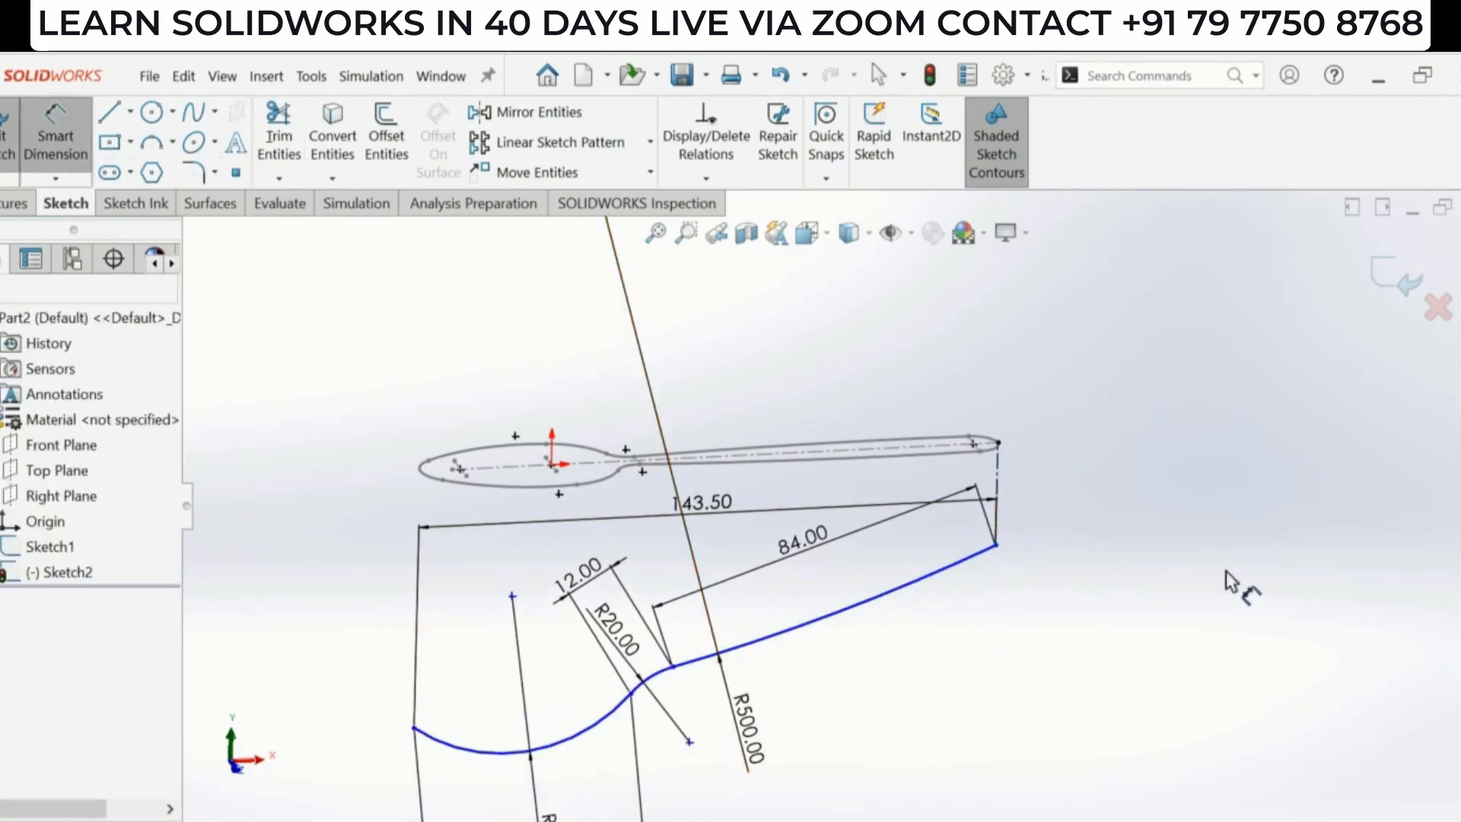
click(997, 495)
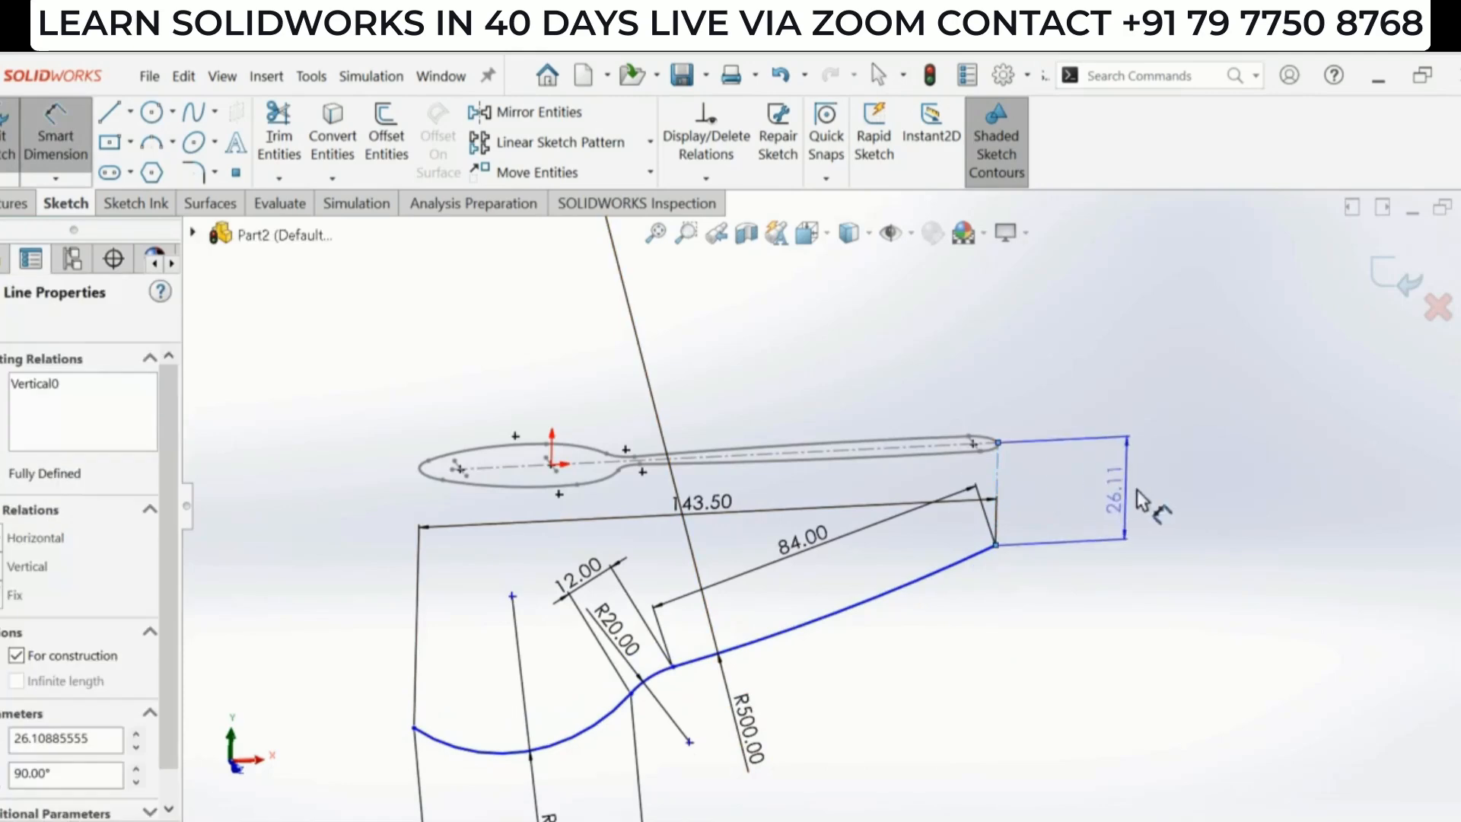
click(1151, 499)
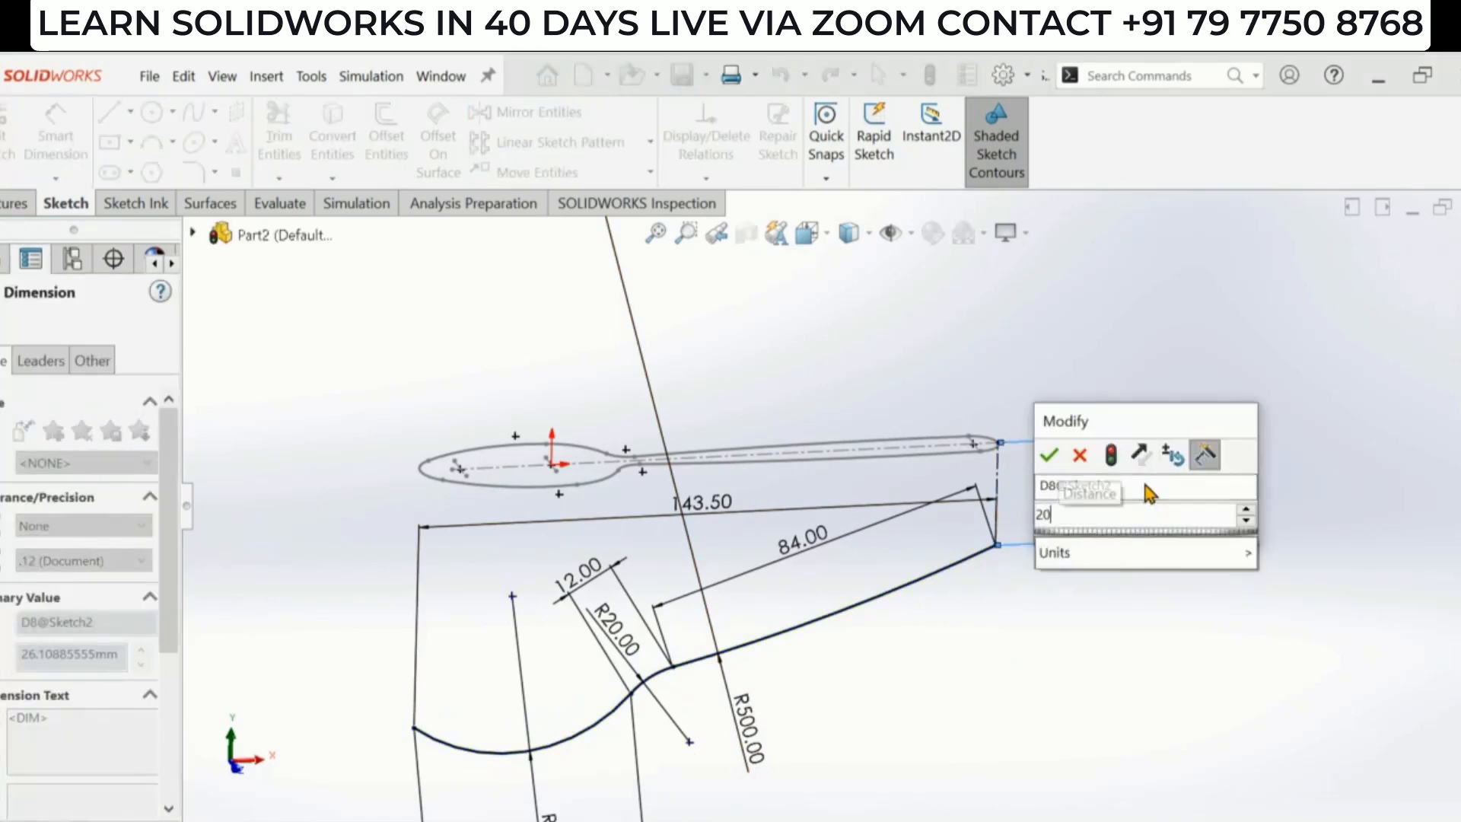
key(Return)
- Exit the side-profile sketch and switch back to the Spoon 2D.png reference drawing
click(725, 645)
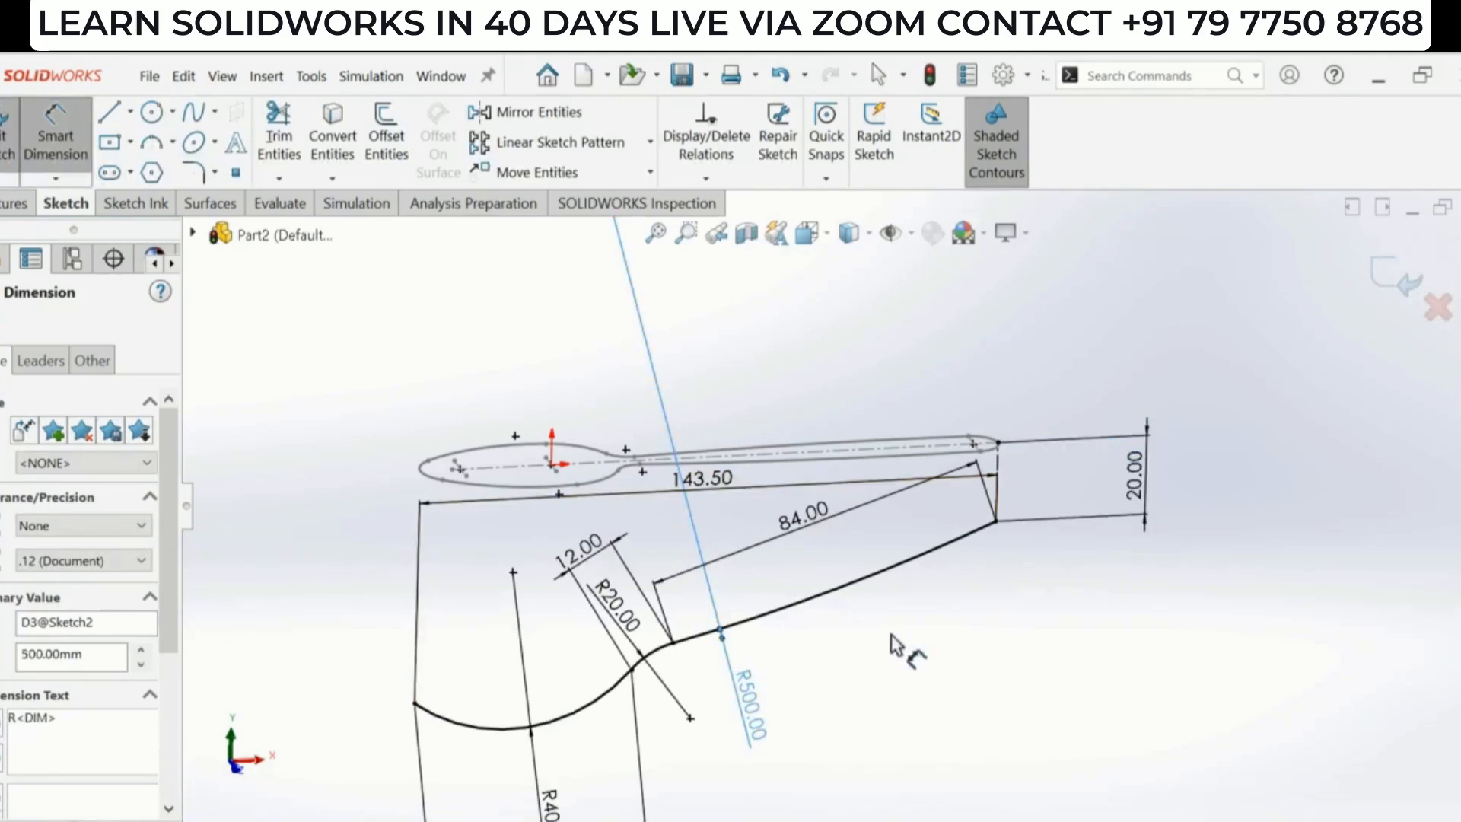
scroll(970, 602, up, 2)
mouse_move(966, 593)
middle_down()
mouse_move(985, 688)
mouse_move(952, 582)
middle_up()
scroll(951, 583, up, 1)
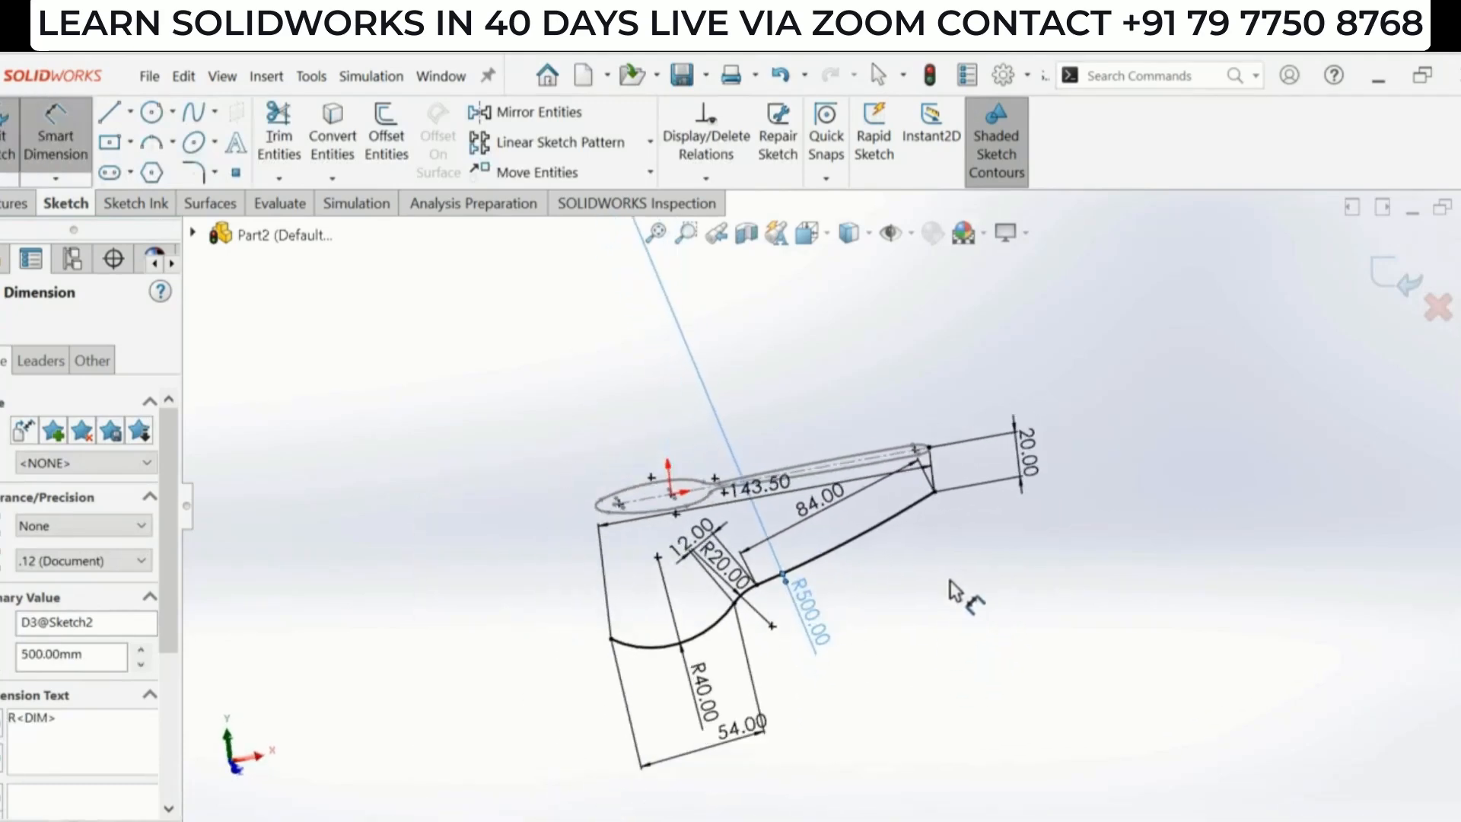
click(951, 582)
scroll(704, 570, down, 2)
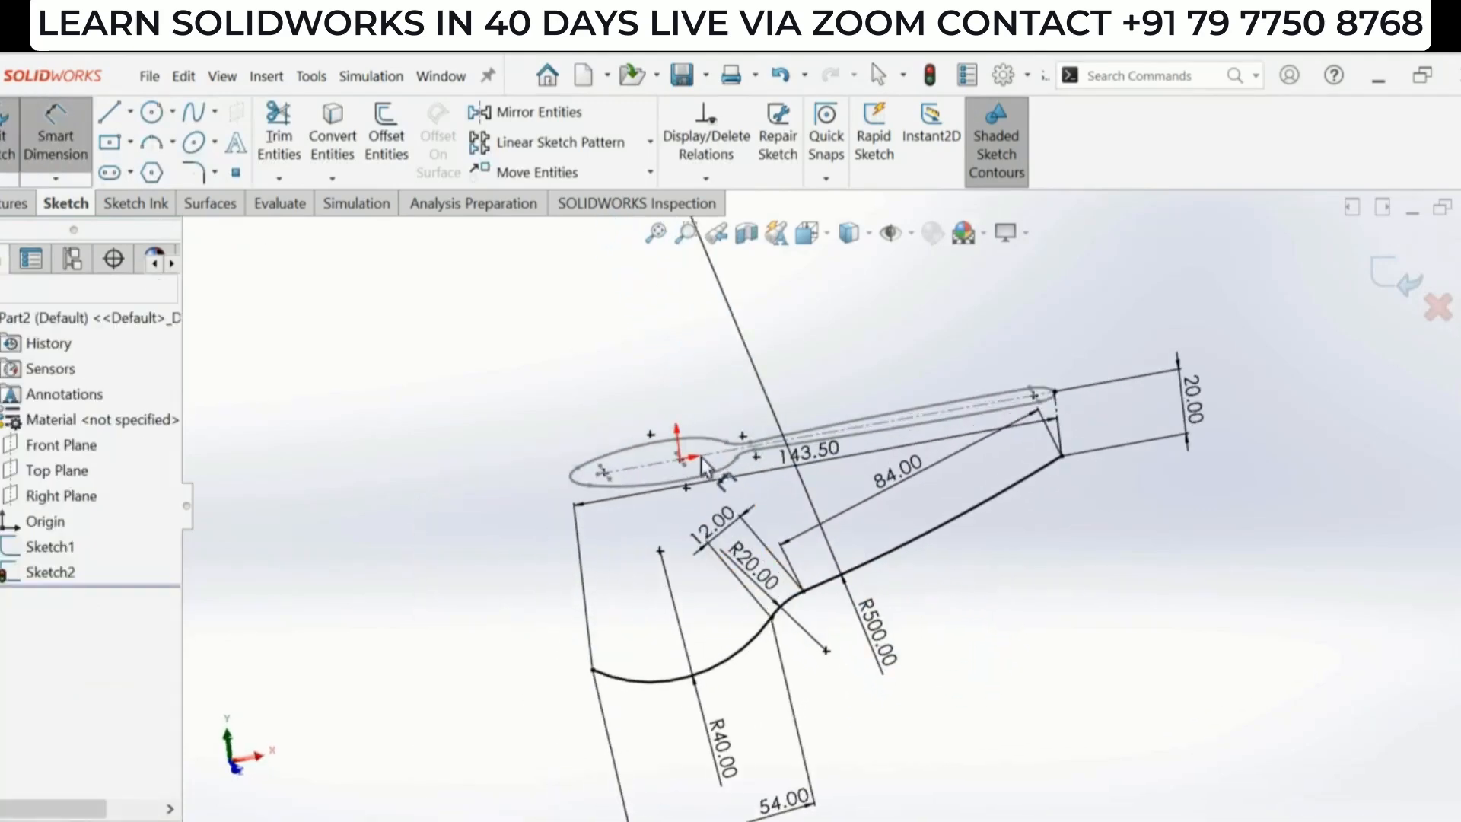
mouse_move(1005, 530)
middle_down()
mouse_move(966, 512)
mouse_move(1021, 545)
middle_up()
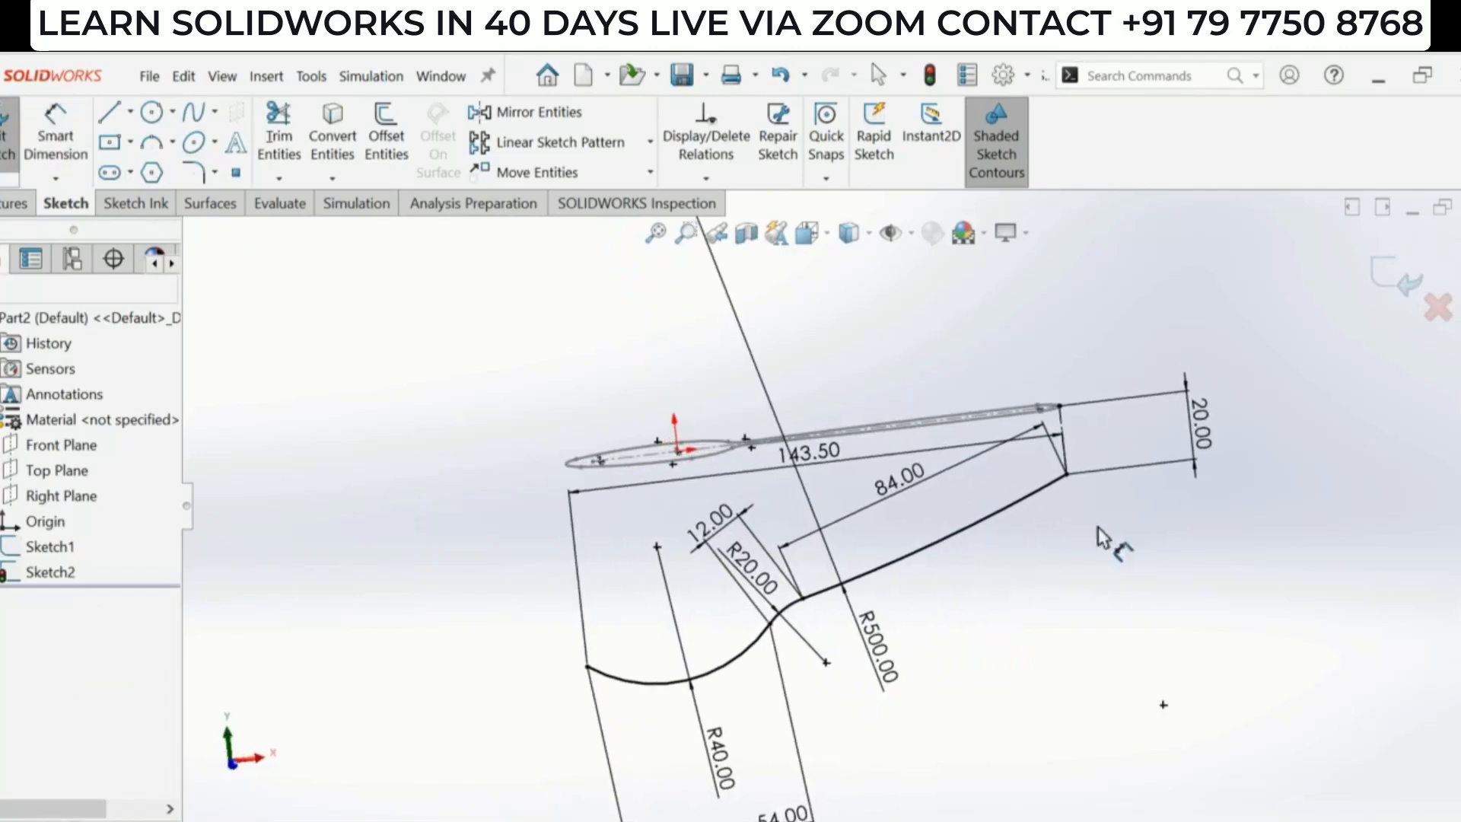
click(1400, 283)
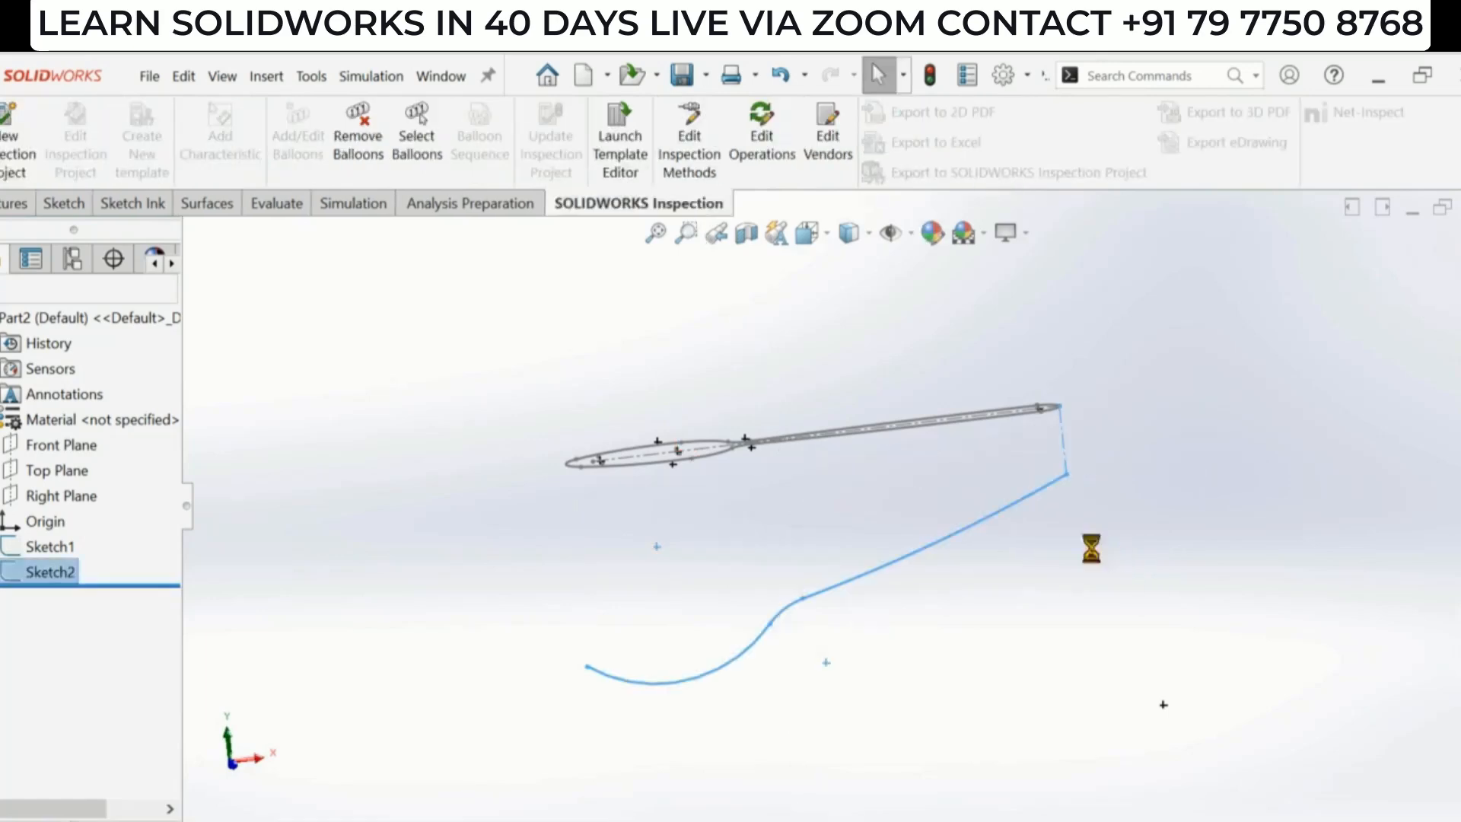
middle_drag(934, 531, 961, 614)
key(alt+Tab)
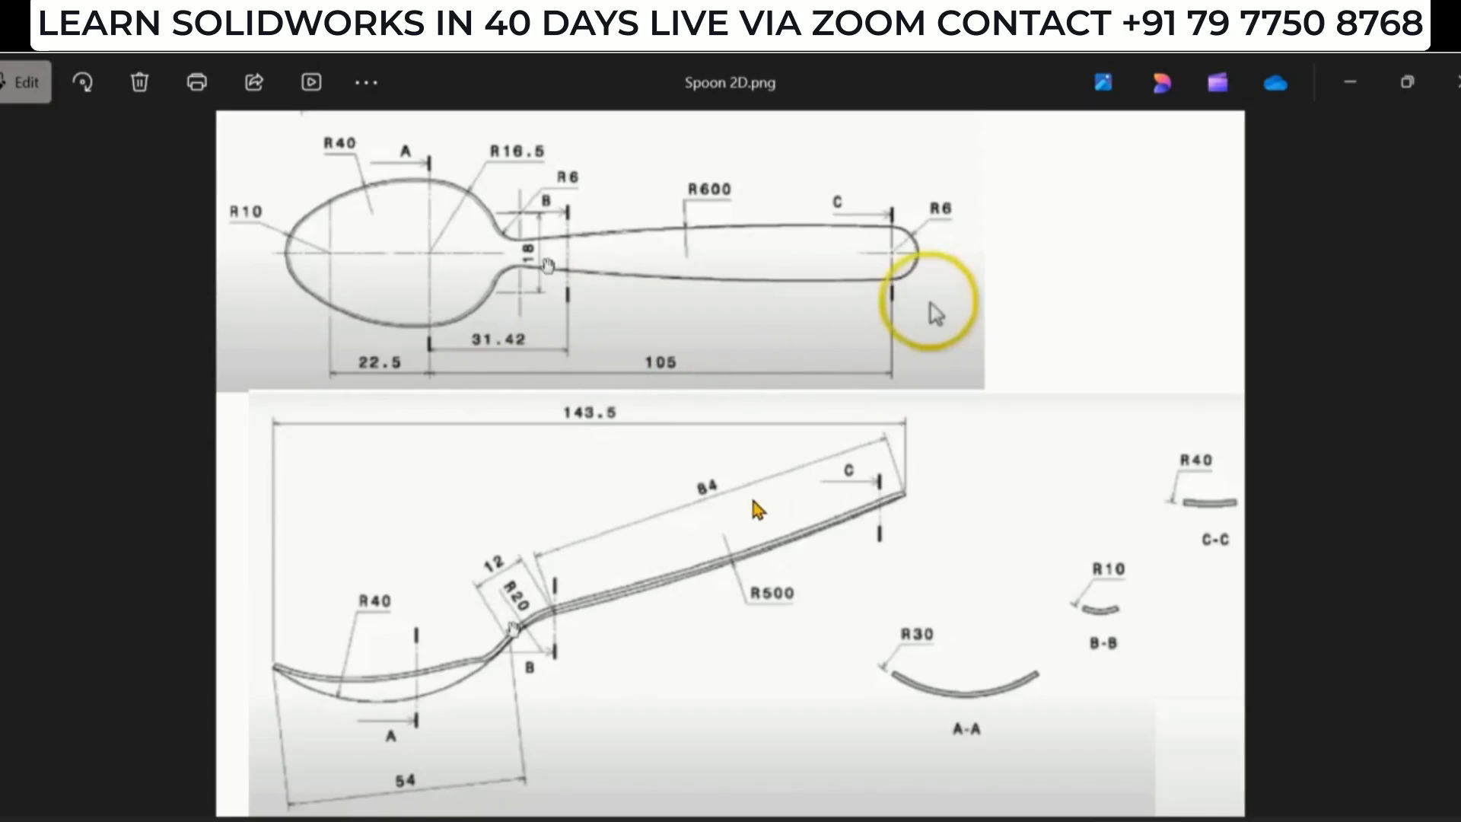
- Show the Right Plane and enlarge it so it spans the spoon sketches
key(alt+Tab)
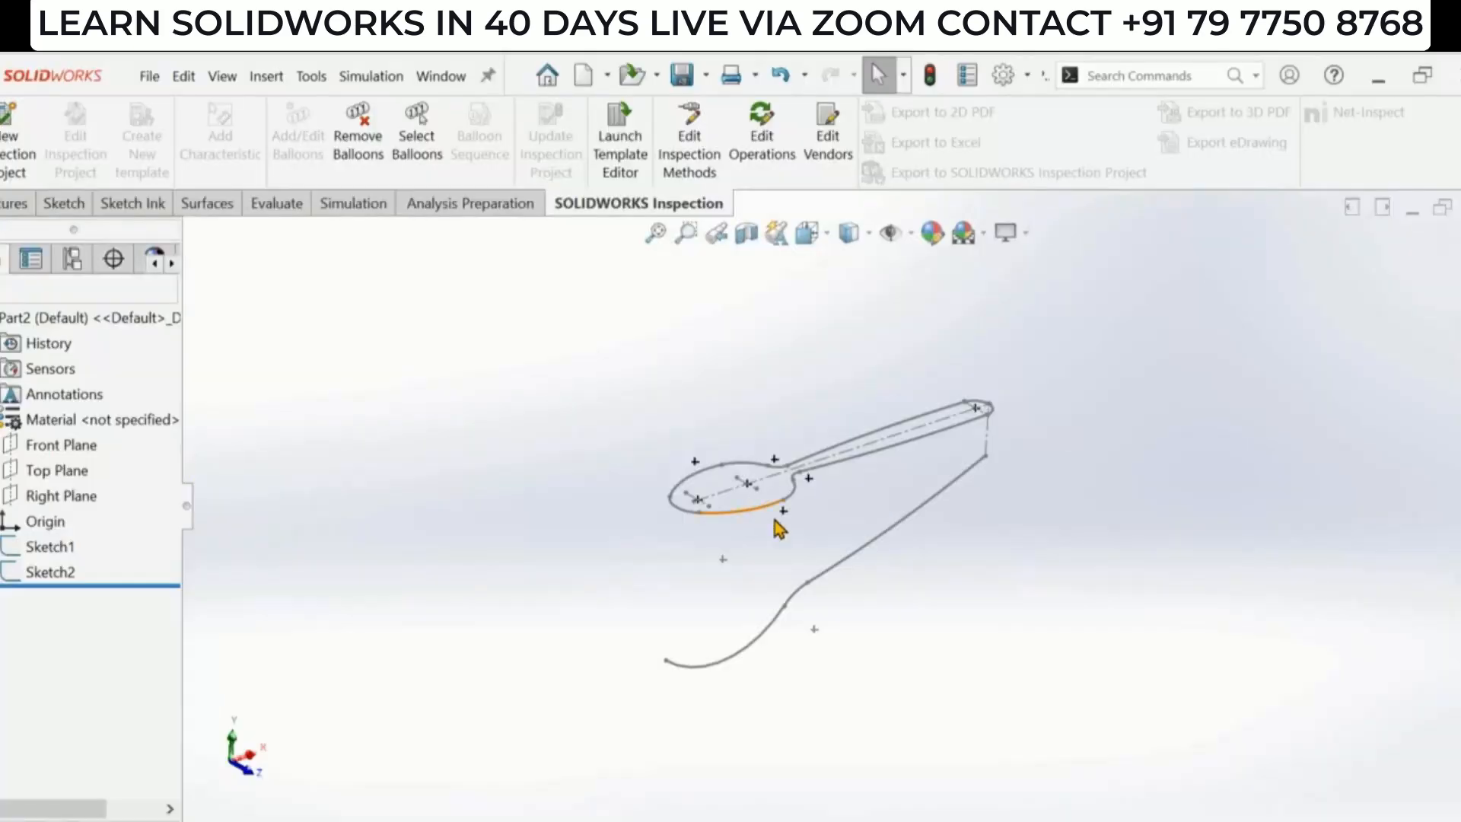
click(65, 444)
click(56, 471)
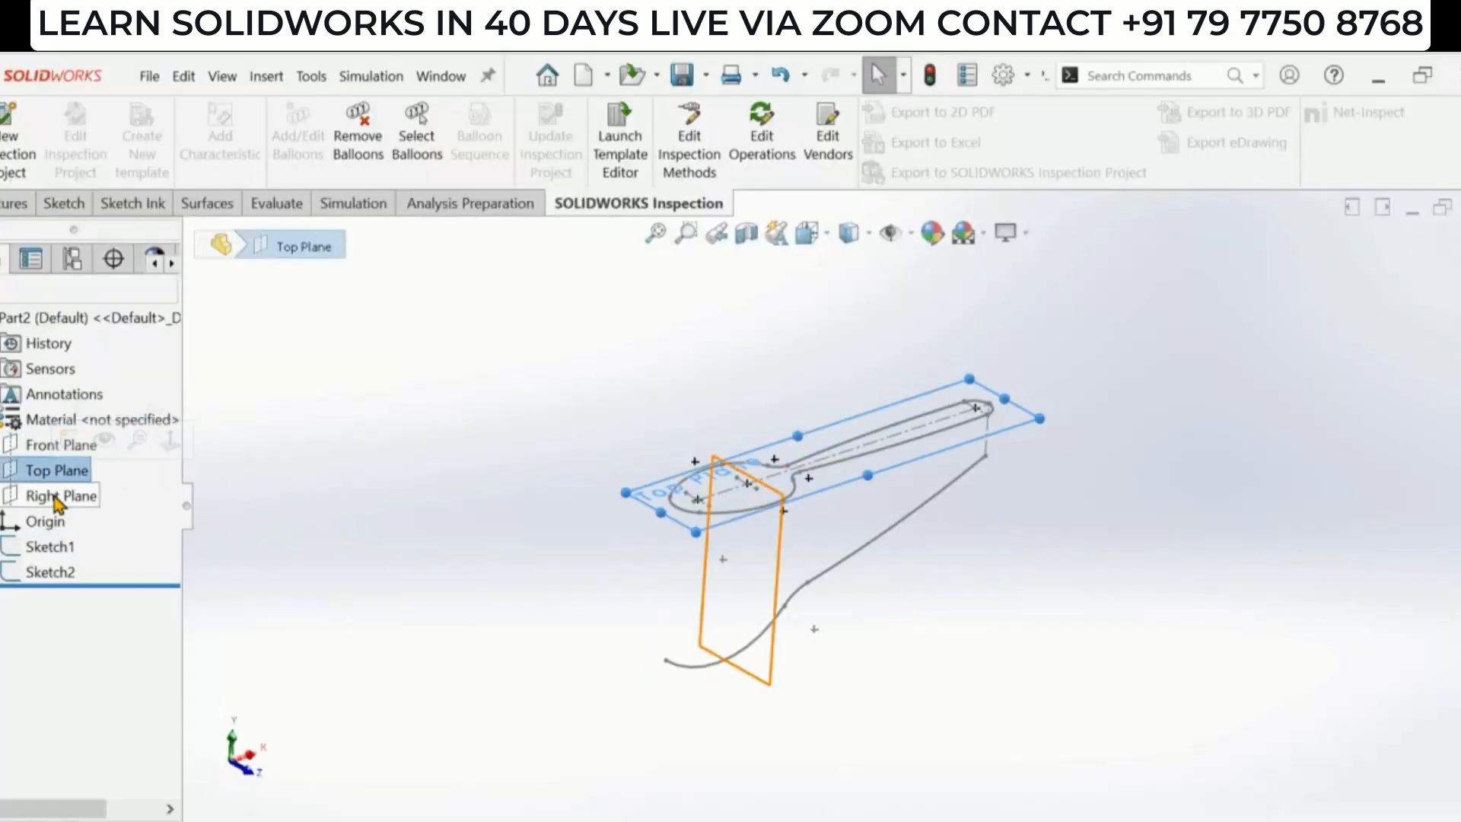
click(61, 496)
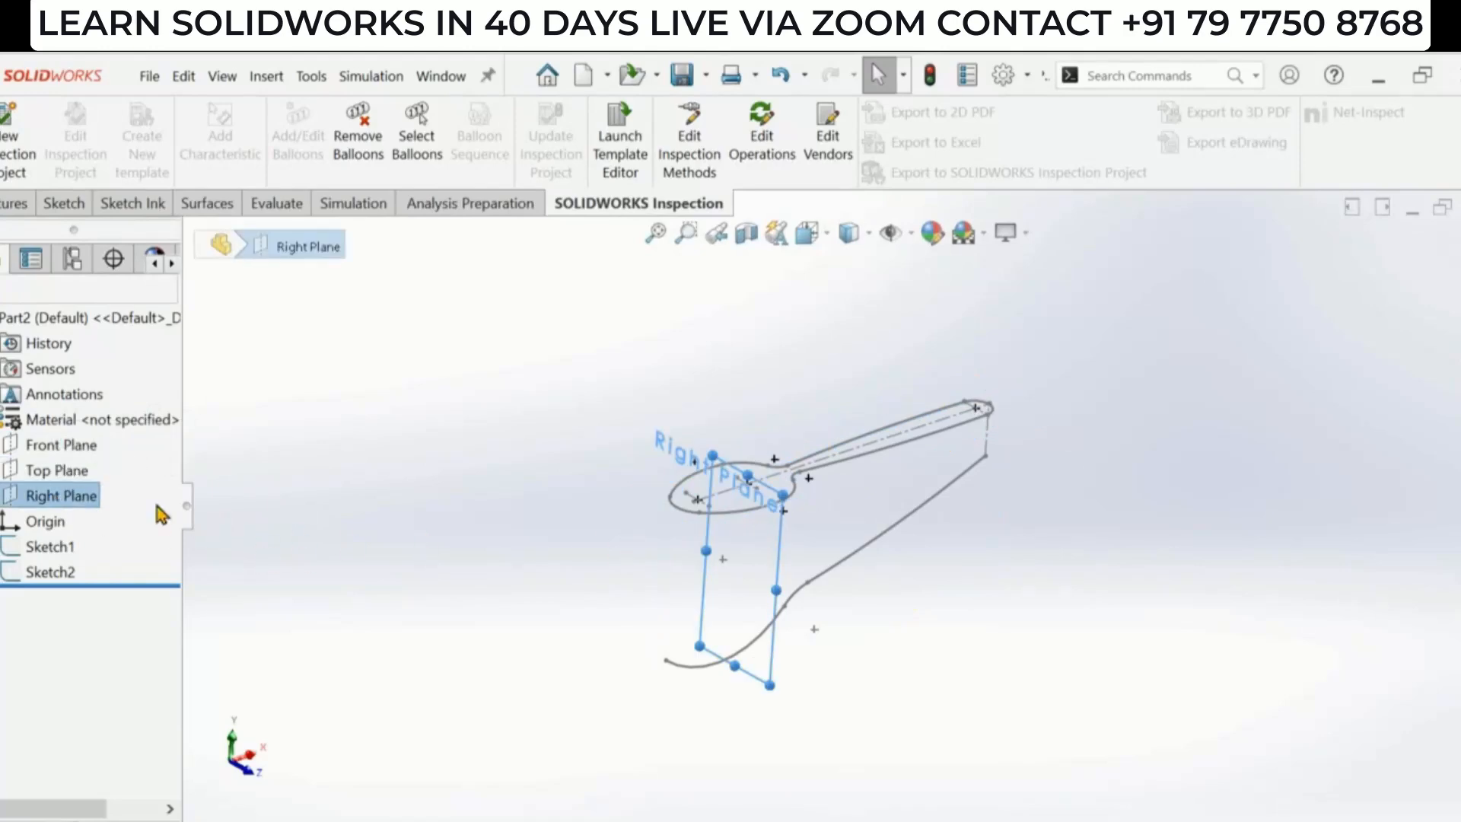
right_click(76, 500)
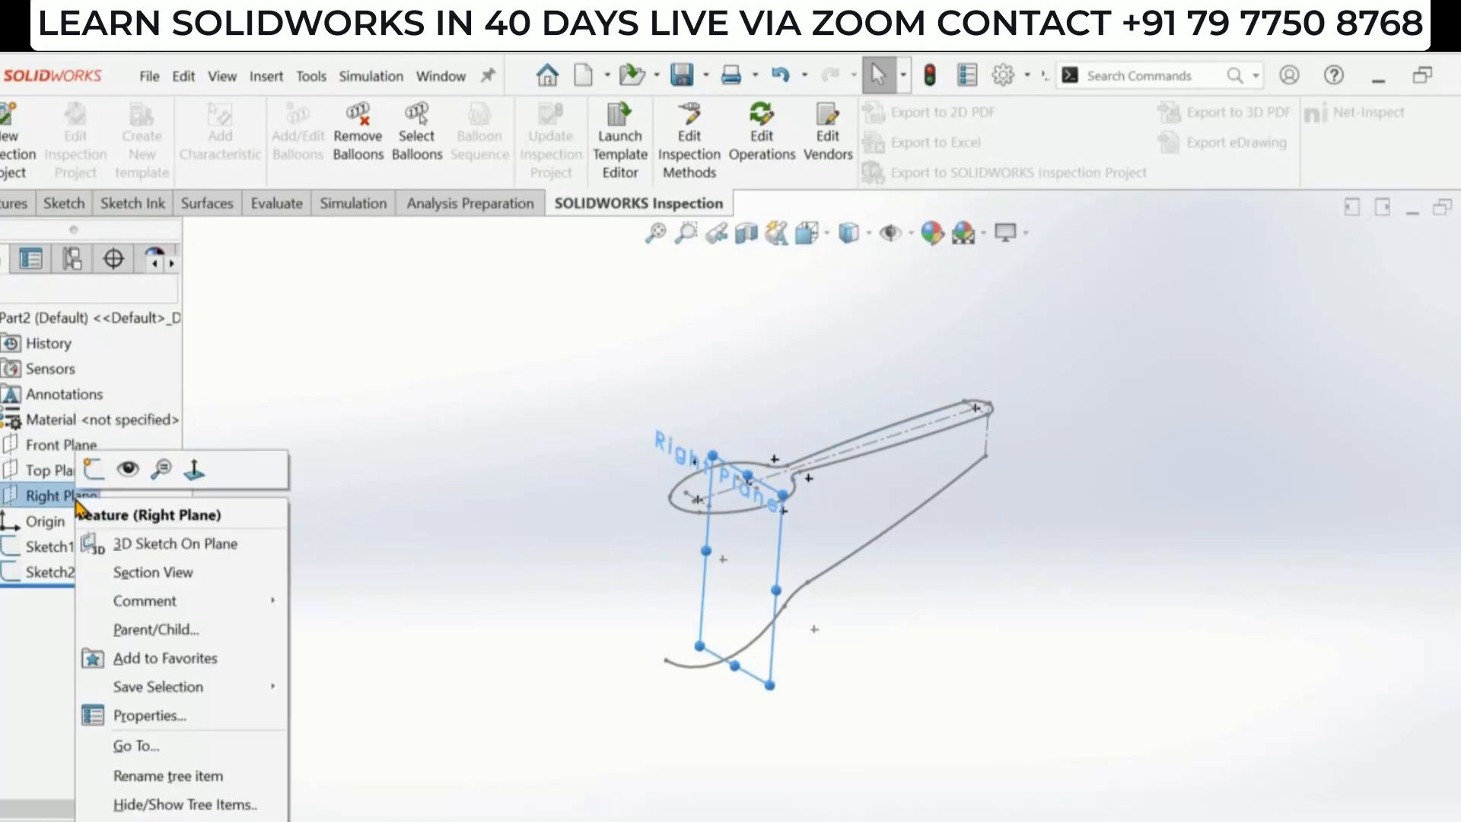
click(129, 471)
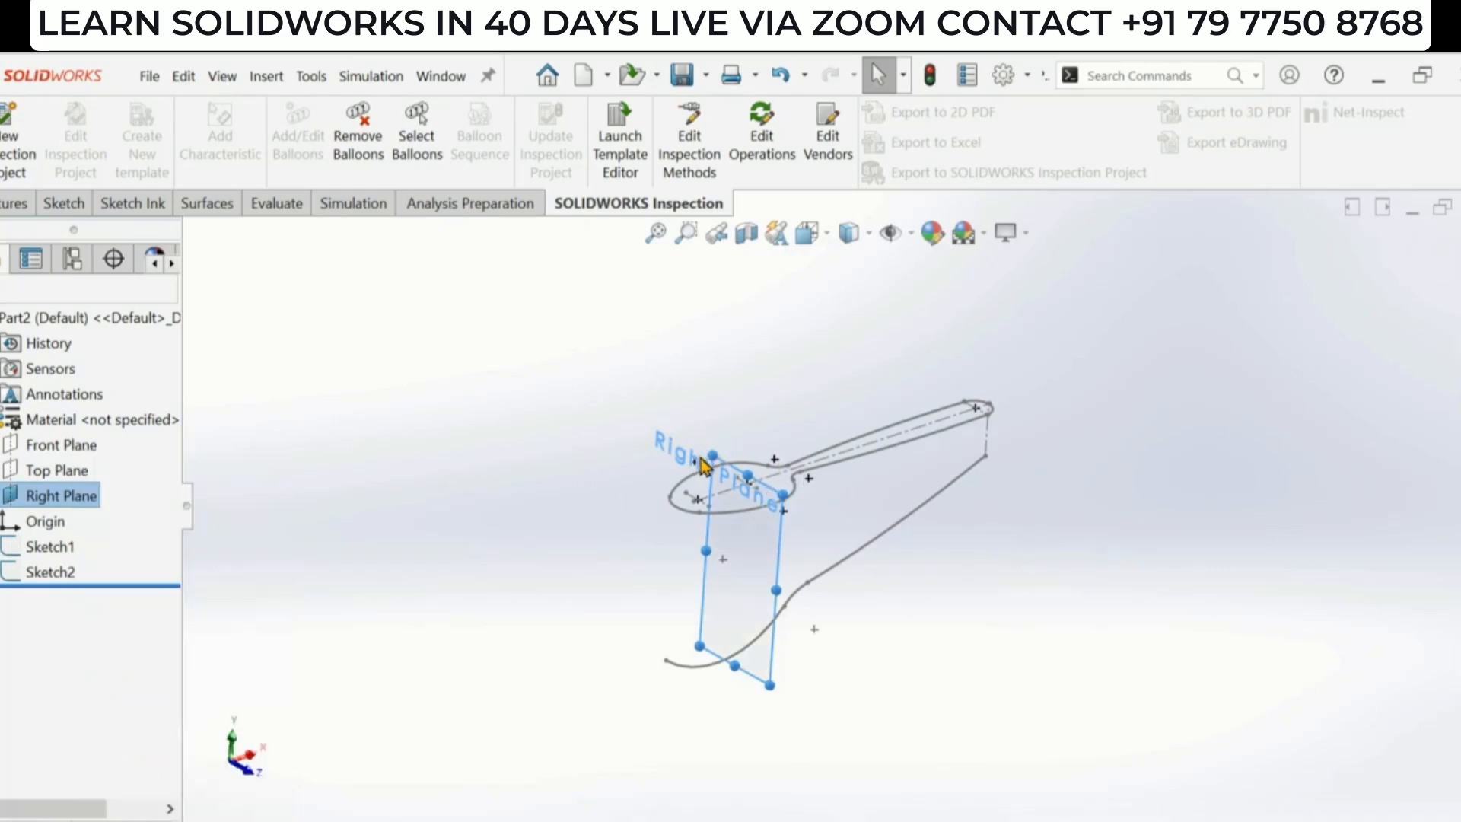
drag(709, 454, 624, 354)
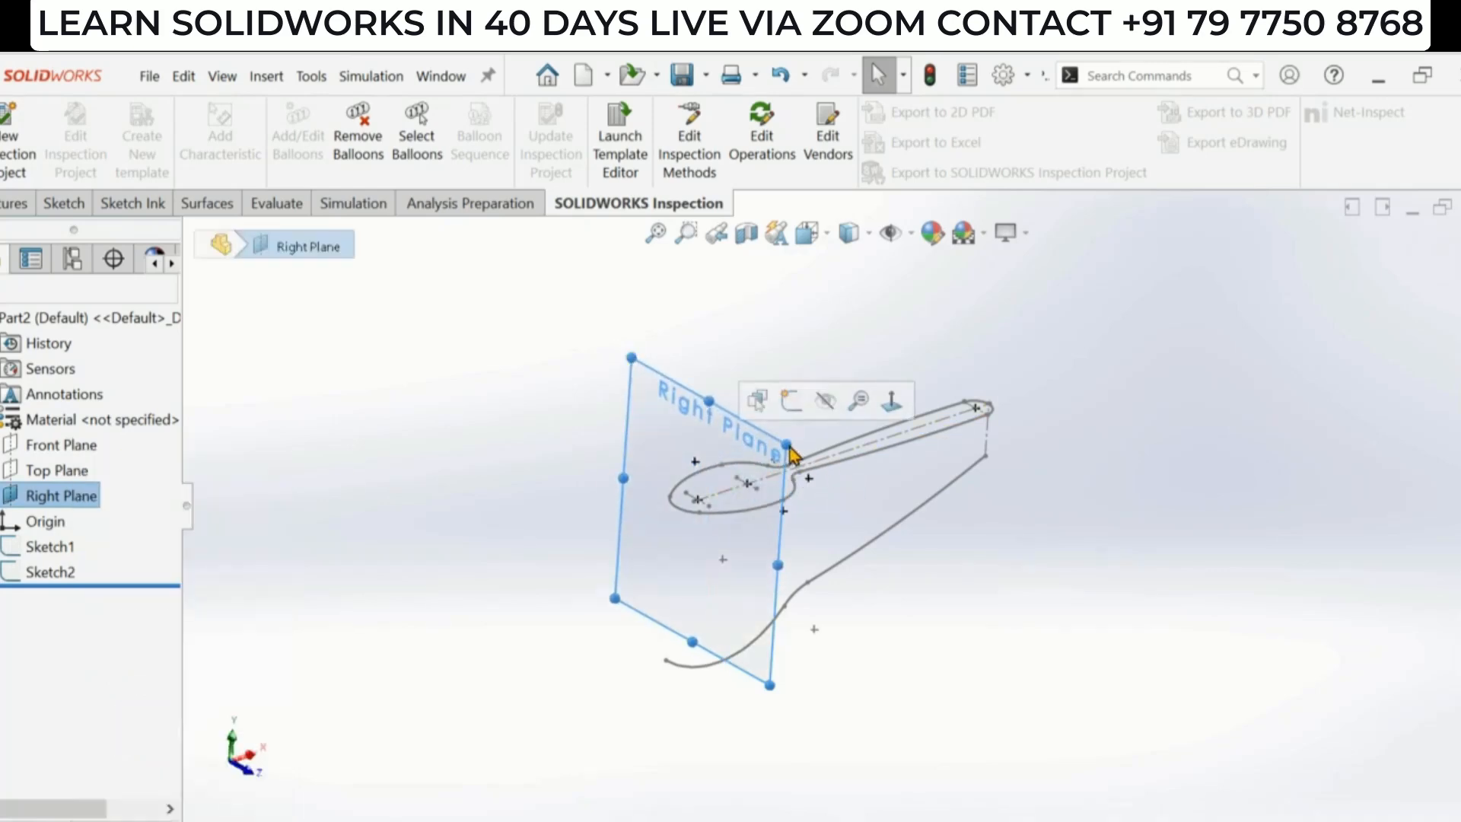
drag(789, 444, 847, 449)
click(895, 471)
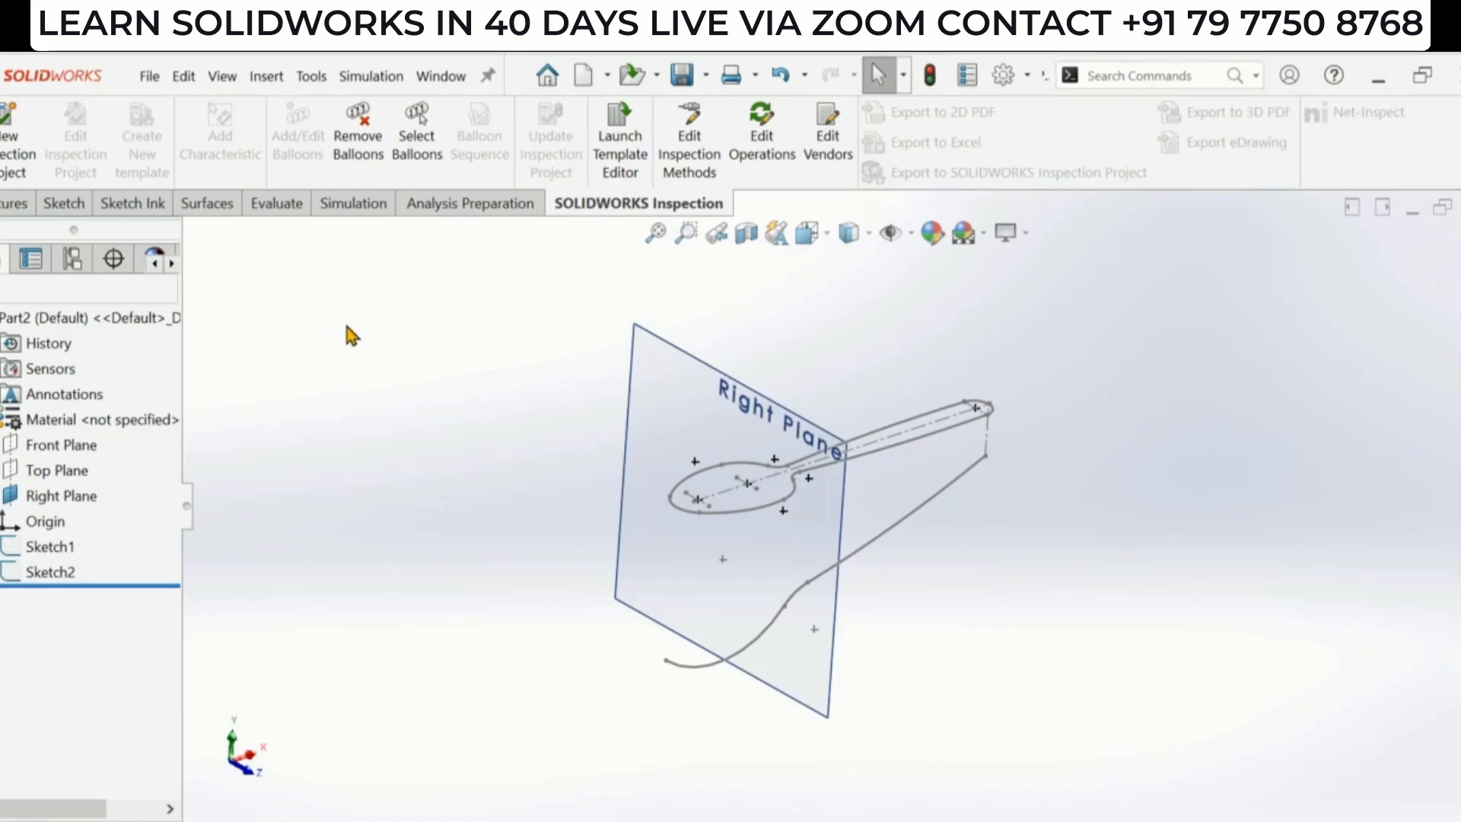
- Create a reference plane offset 31.42 mm from the Right Plane, checking the distance on the reference drawing
key(alt+Tab)
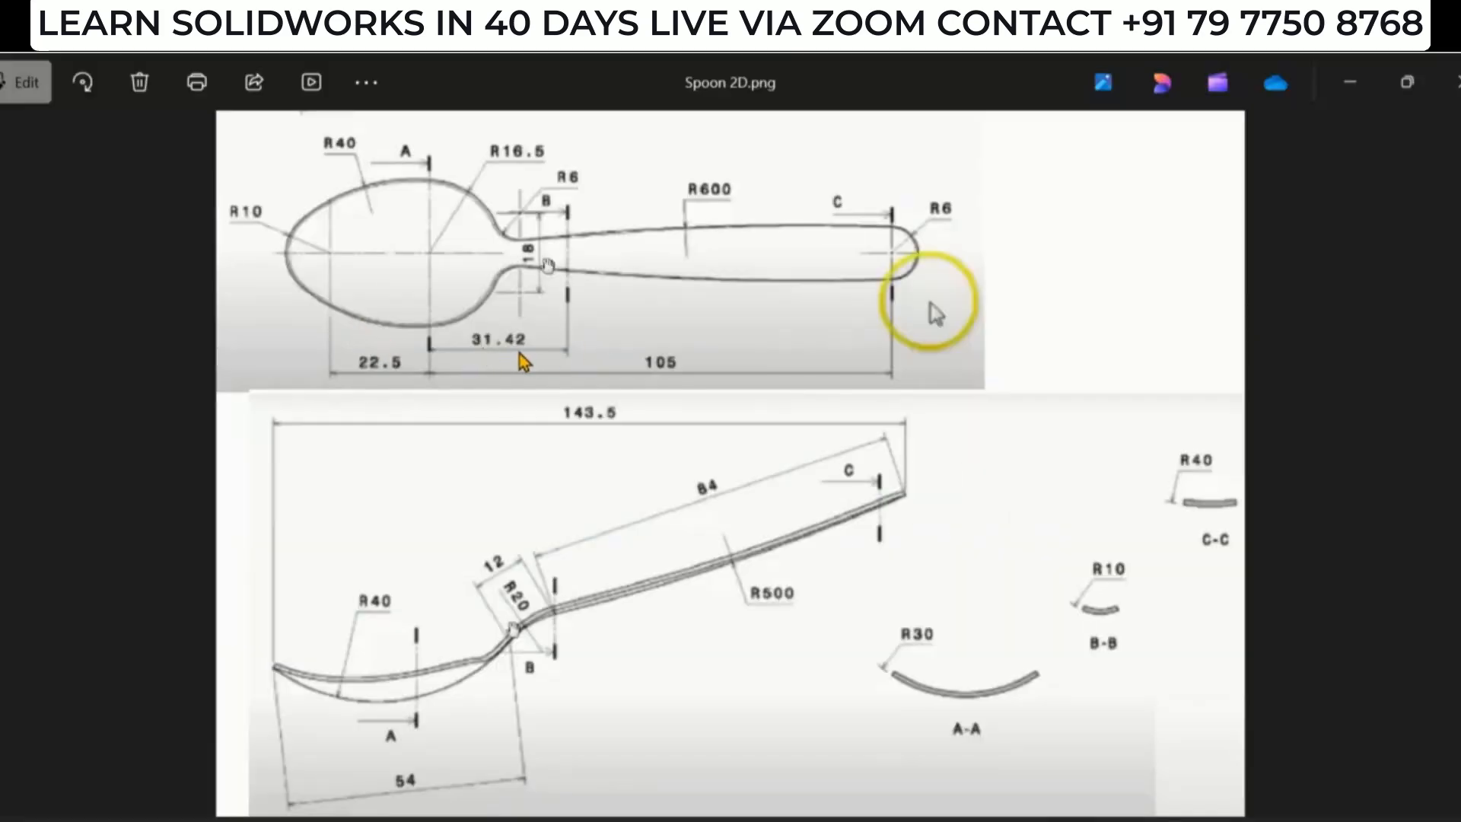
key(alt+Tab)
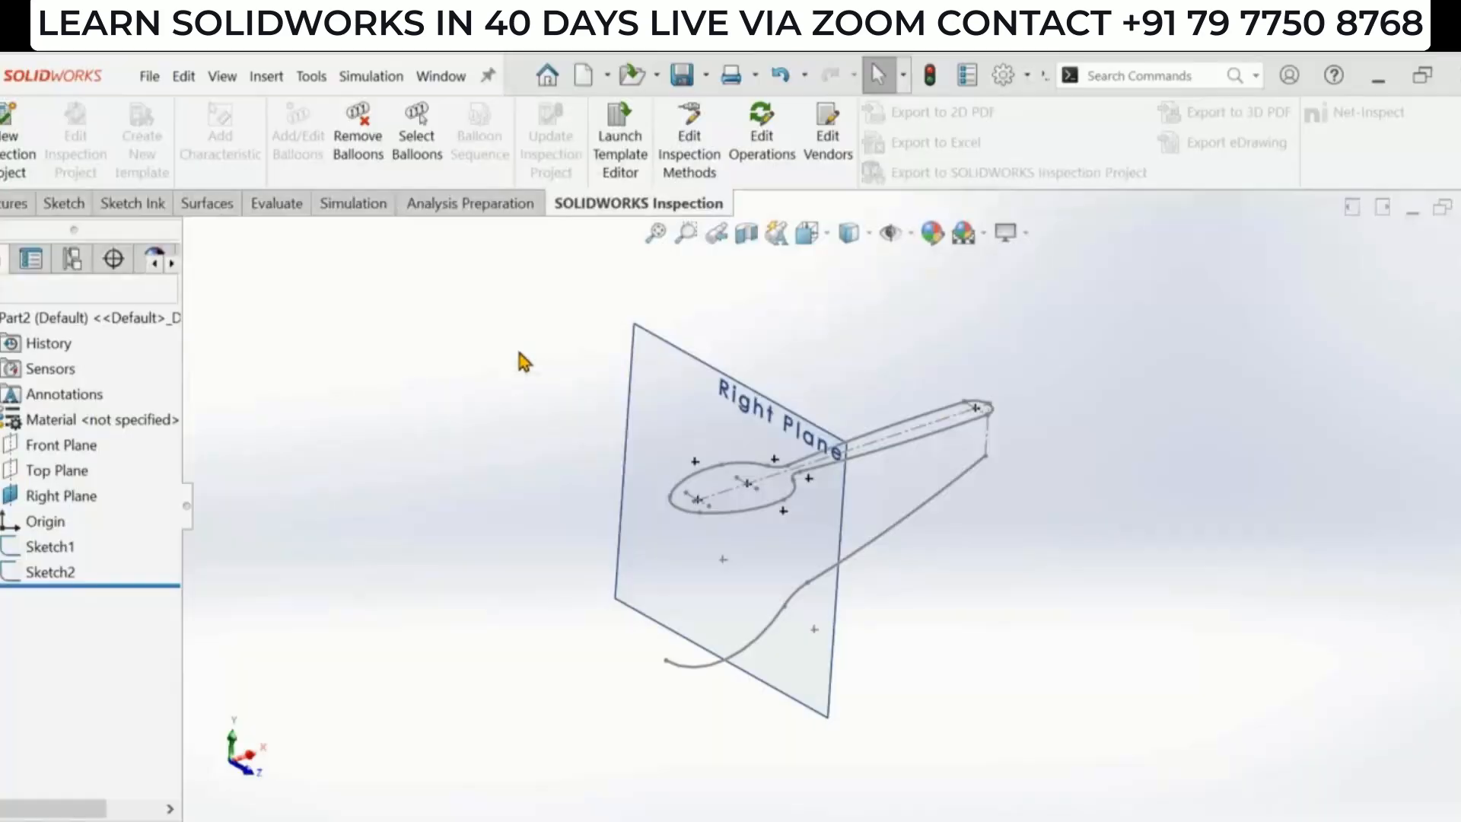
click(16, 205)
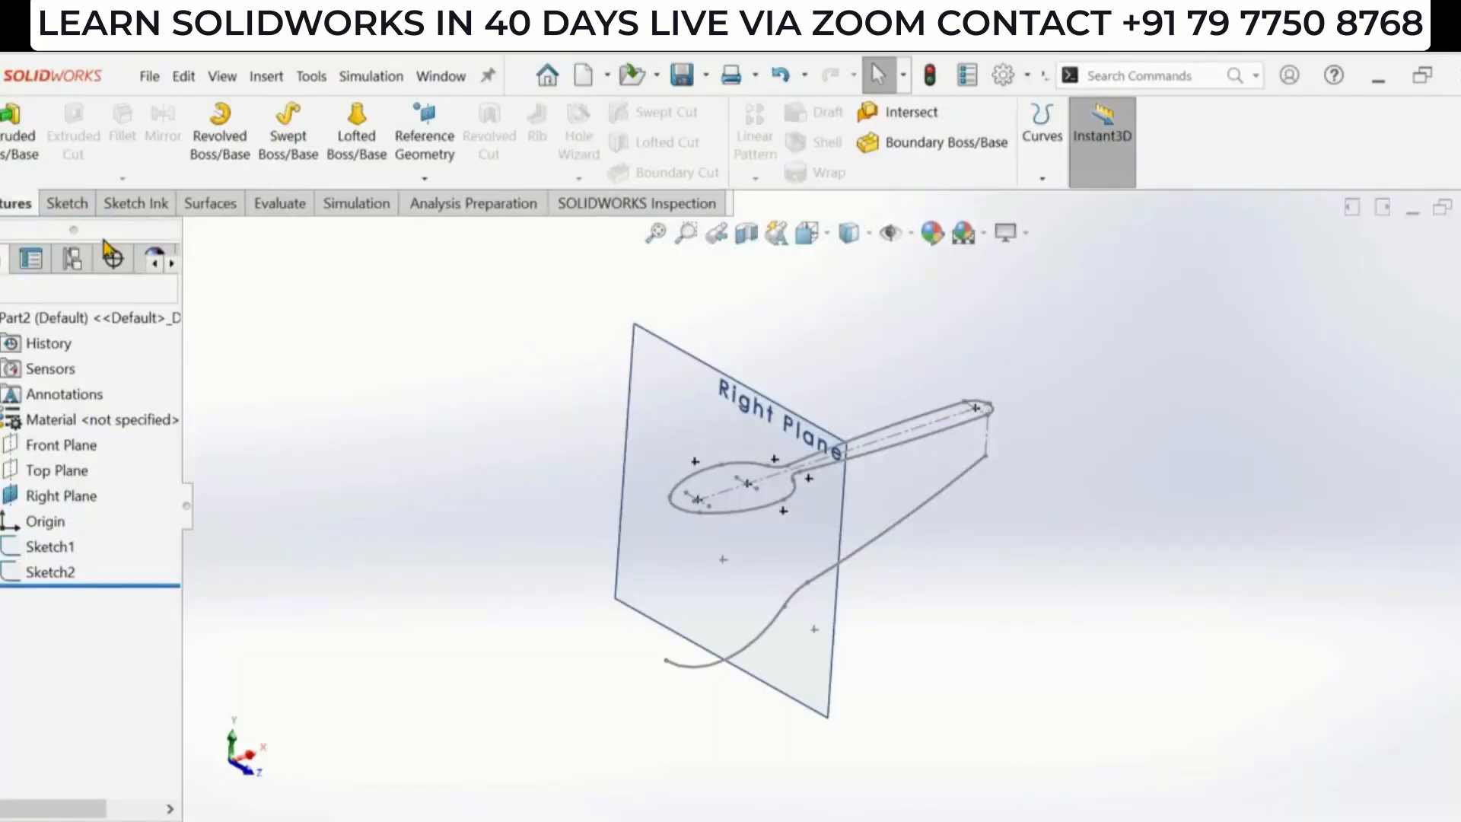
click(435, 137)
click(441, 202)
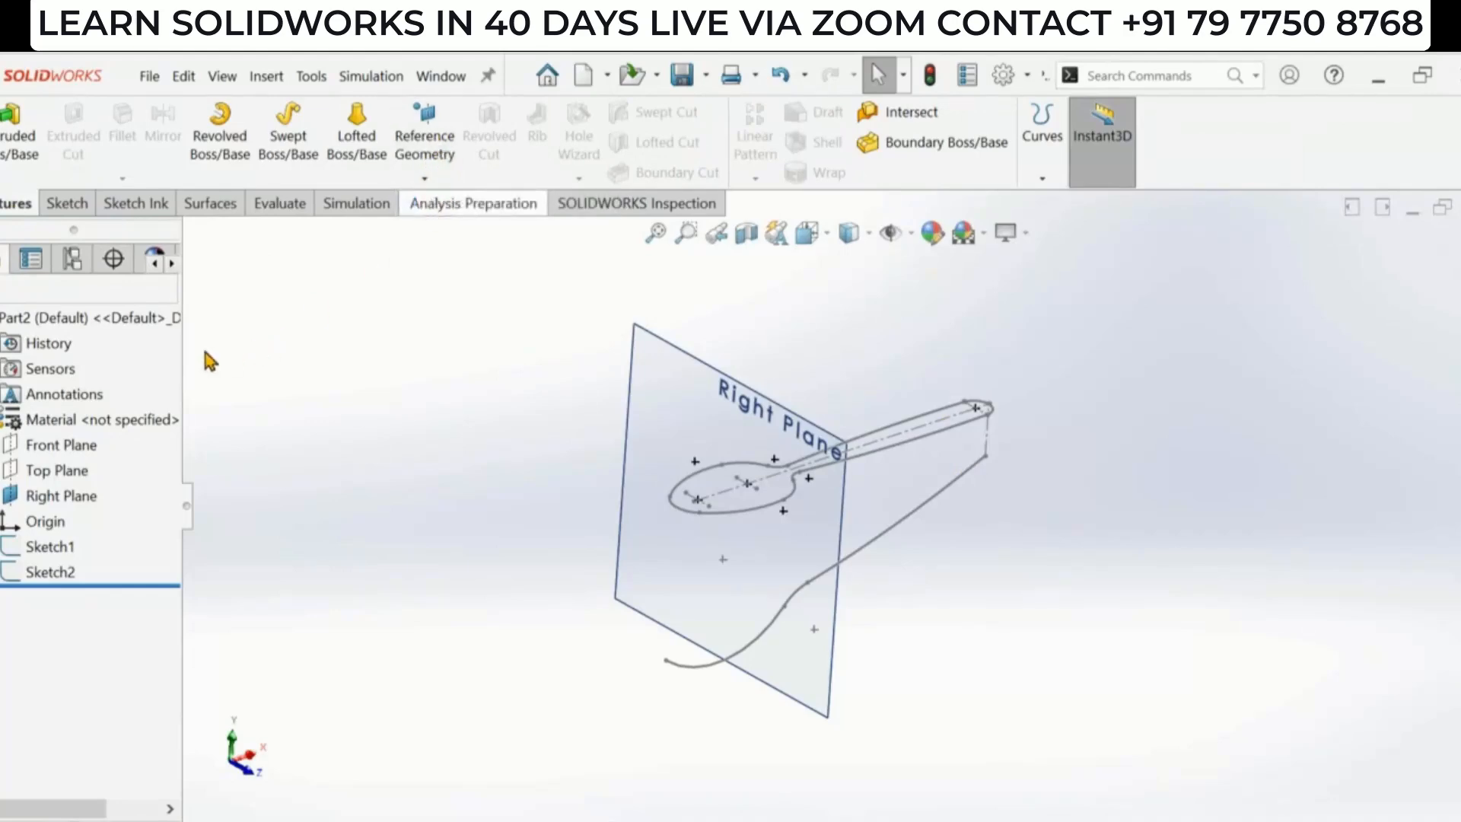
click(679, 415)
middle_drag(491, 424, 434, 420)
double_click(120, 627)
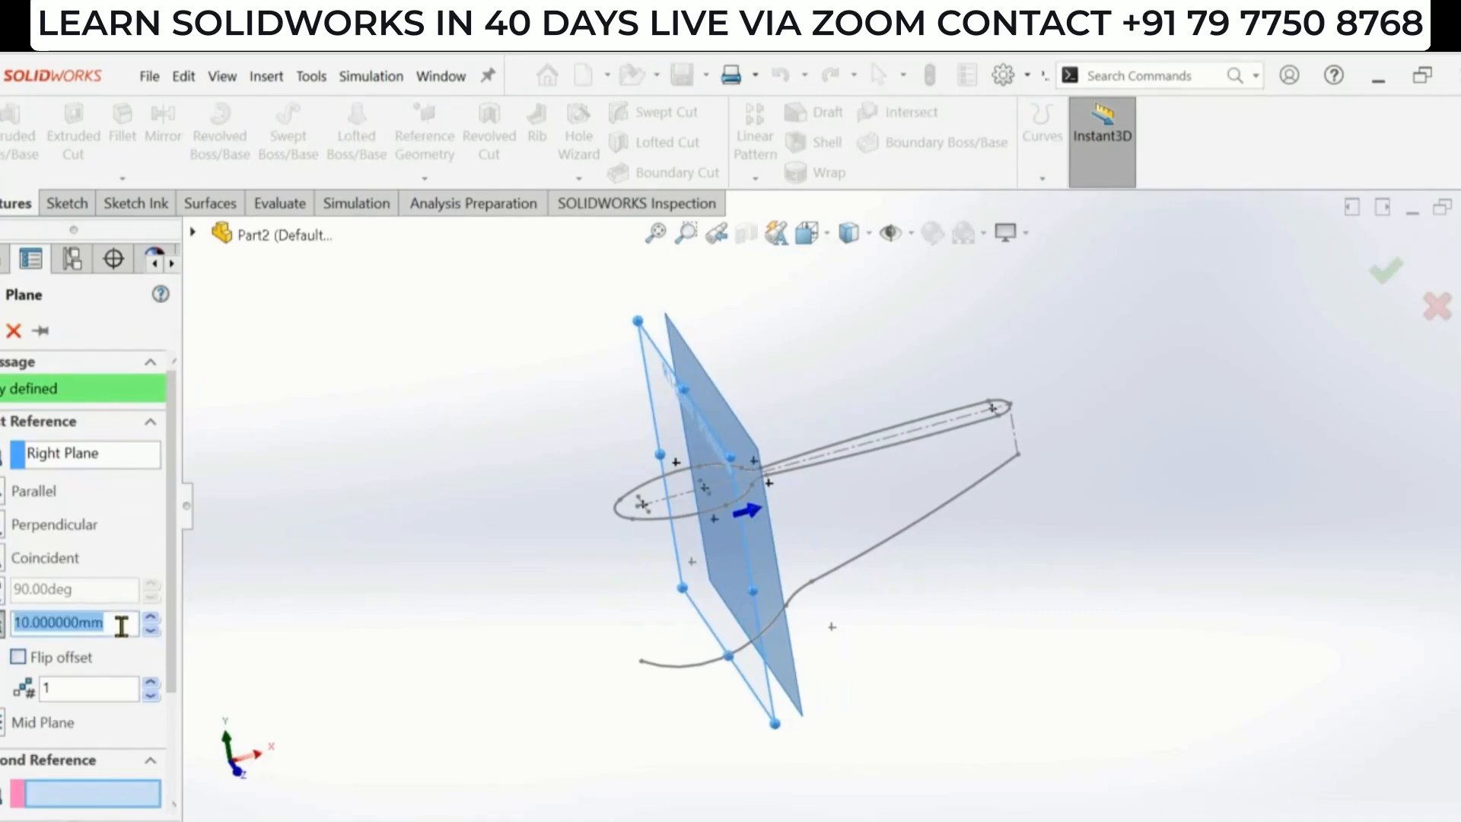
key(alt+Tab)
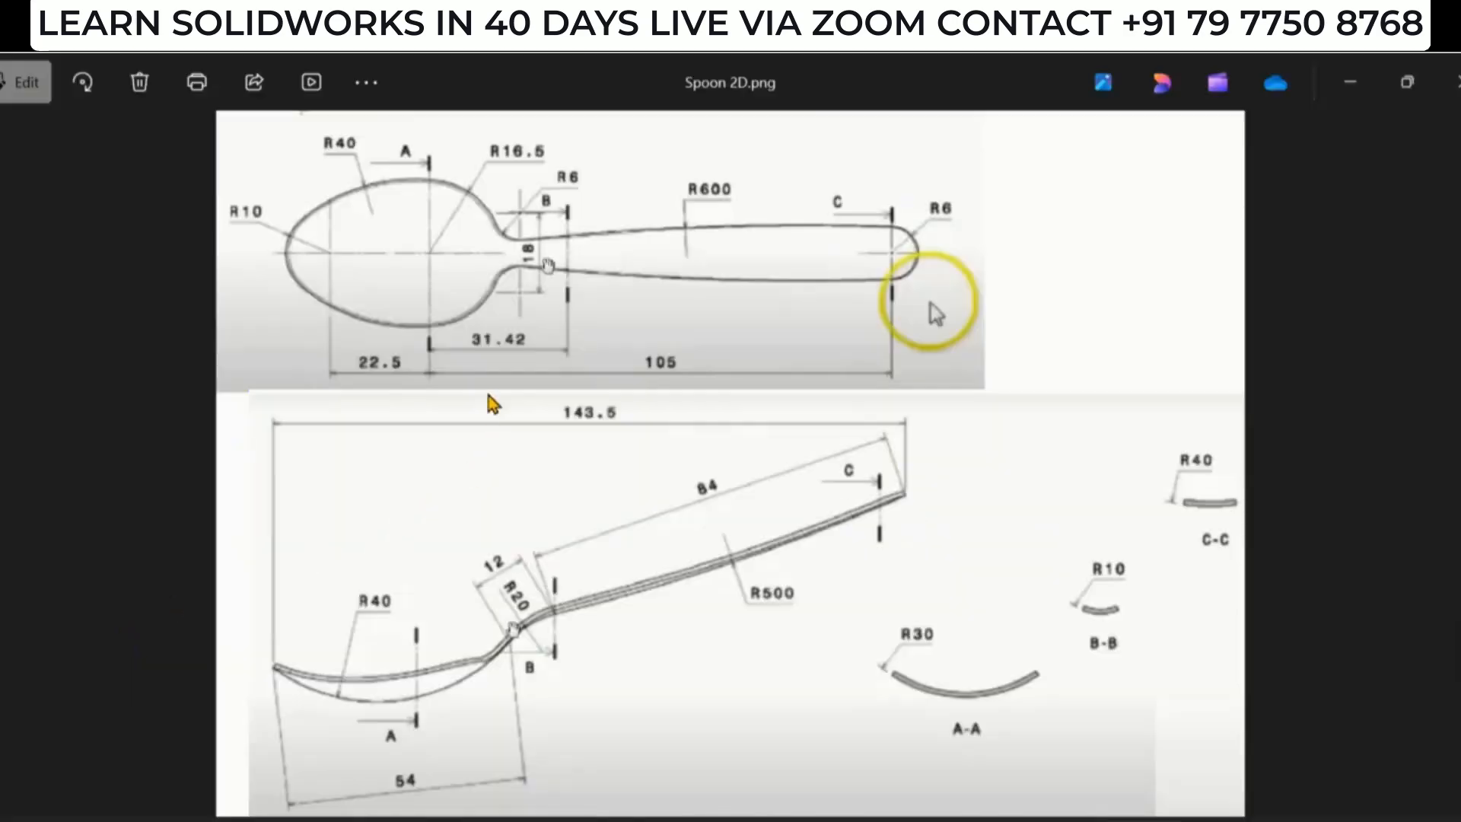
key(alt+Tab)
double_click(124, 623)
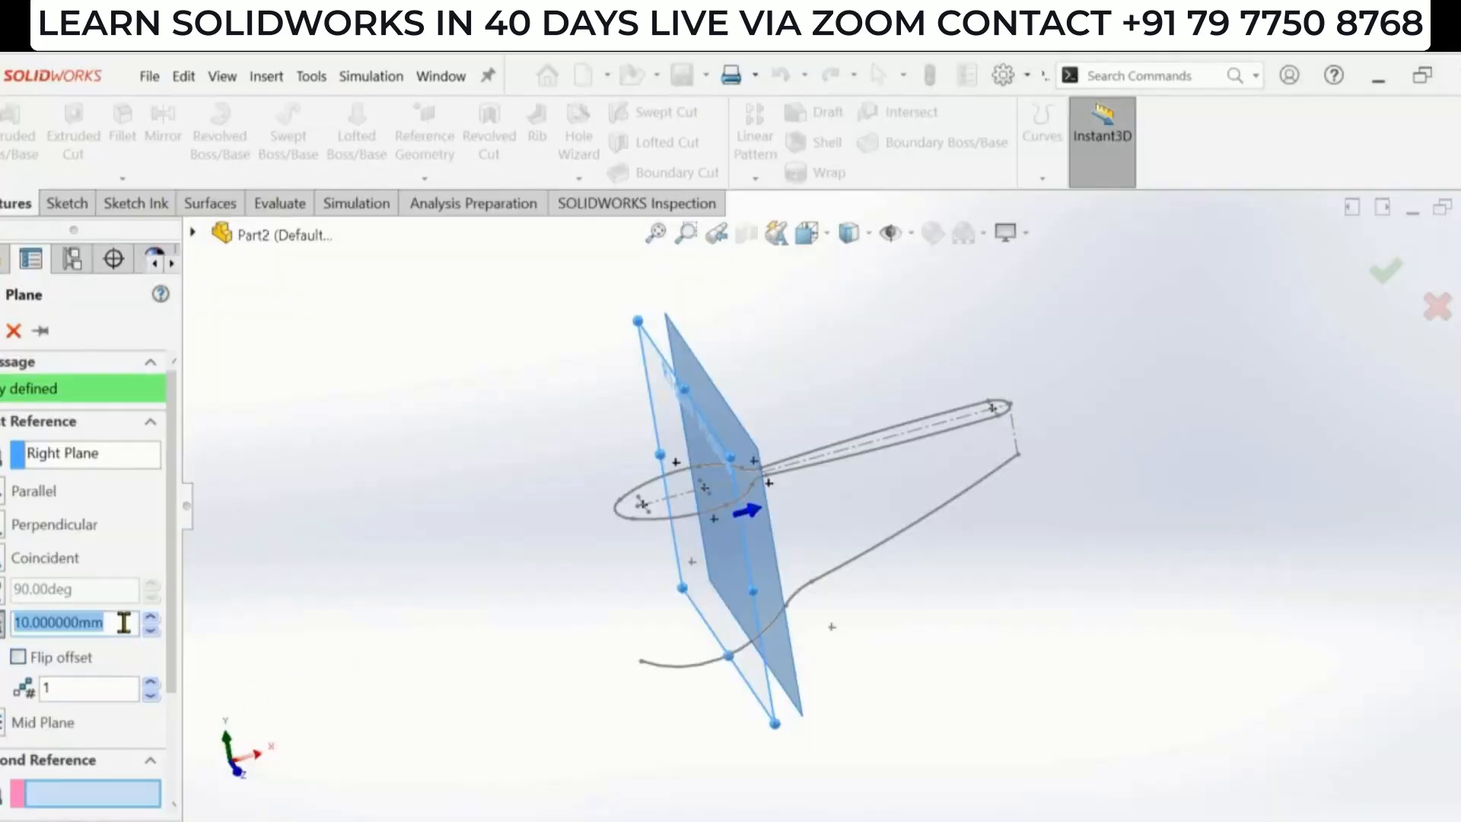
text(31)
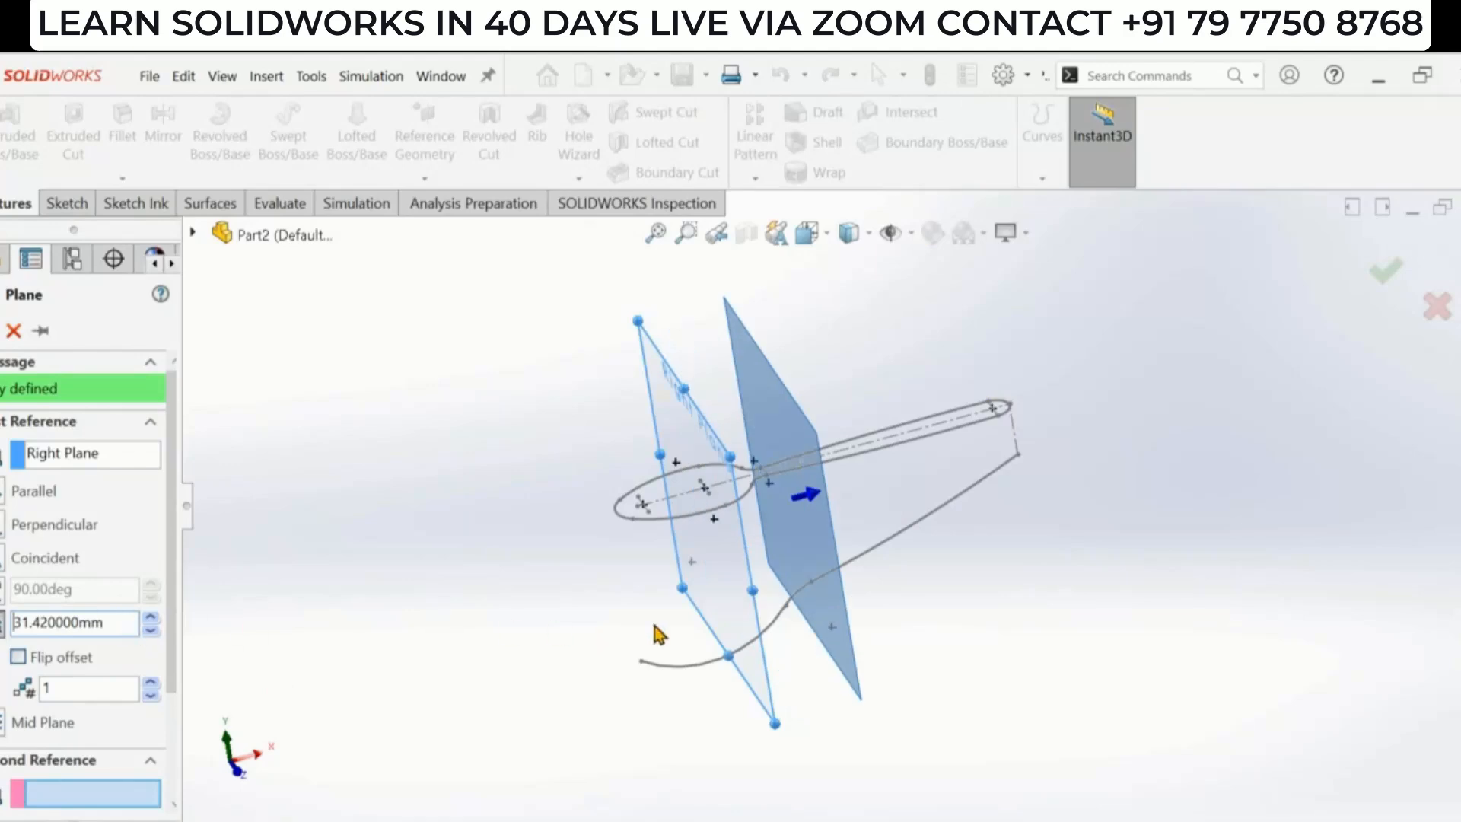
click(3, 339)
mouse_move(454, 414)
middle_down()
mouse_move(466, 392)
mouse_move(454, 407)
middle_up()
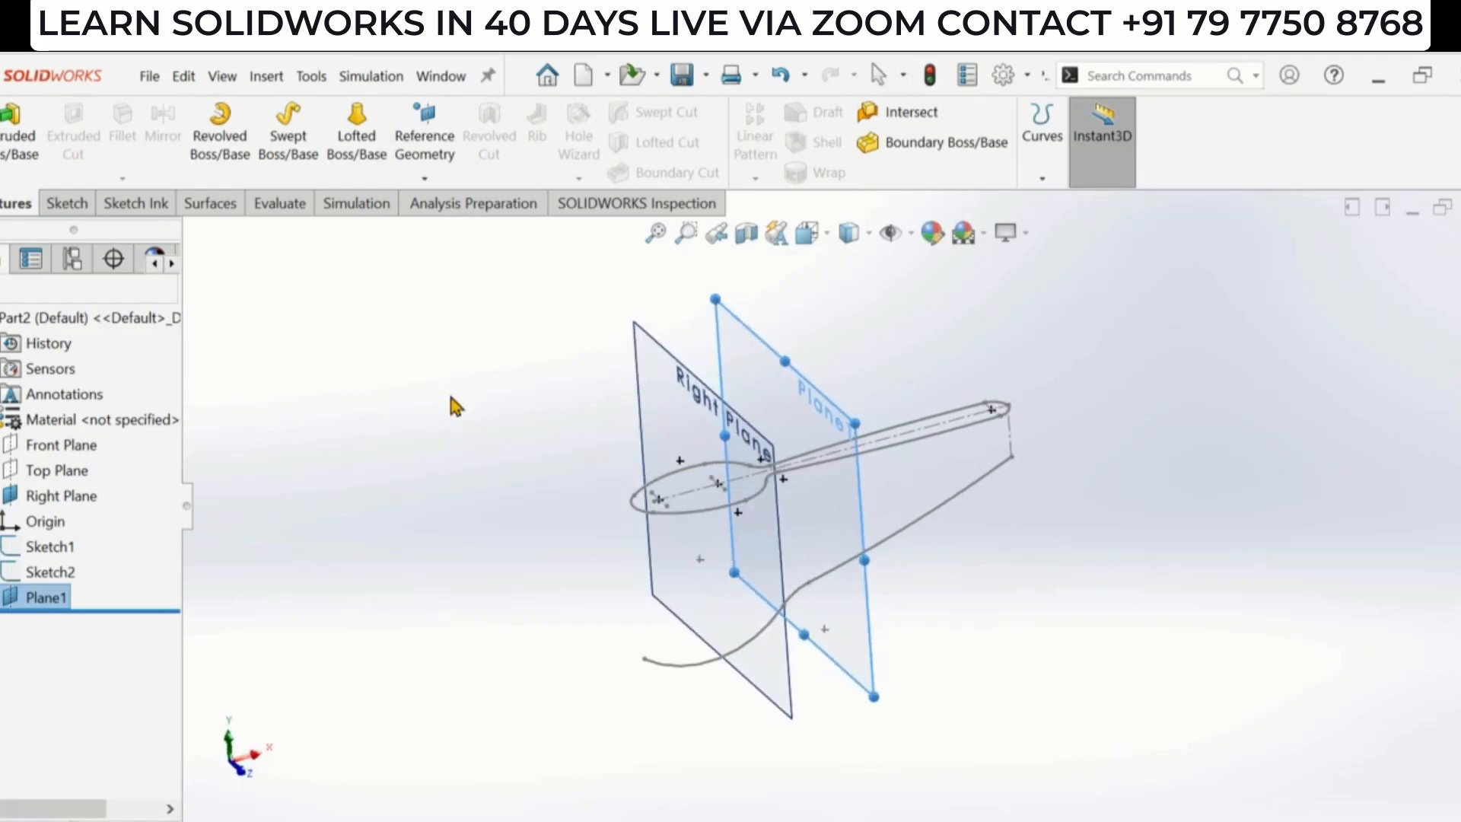
- Create a second reference plane offset 105 mm from the Right Plane
click(424, 122)
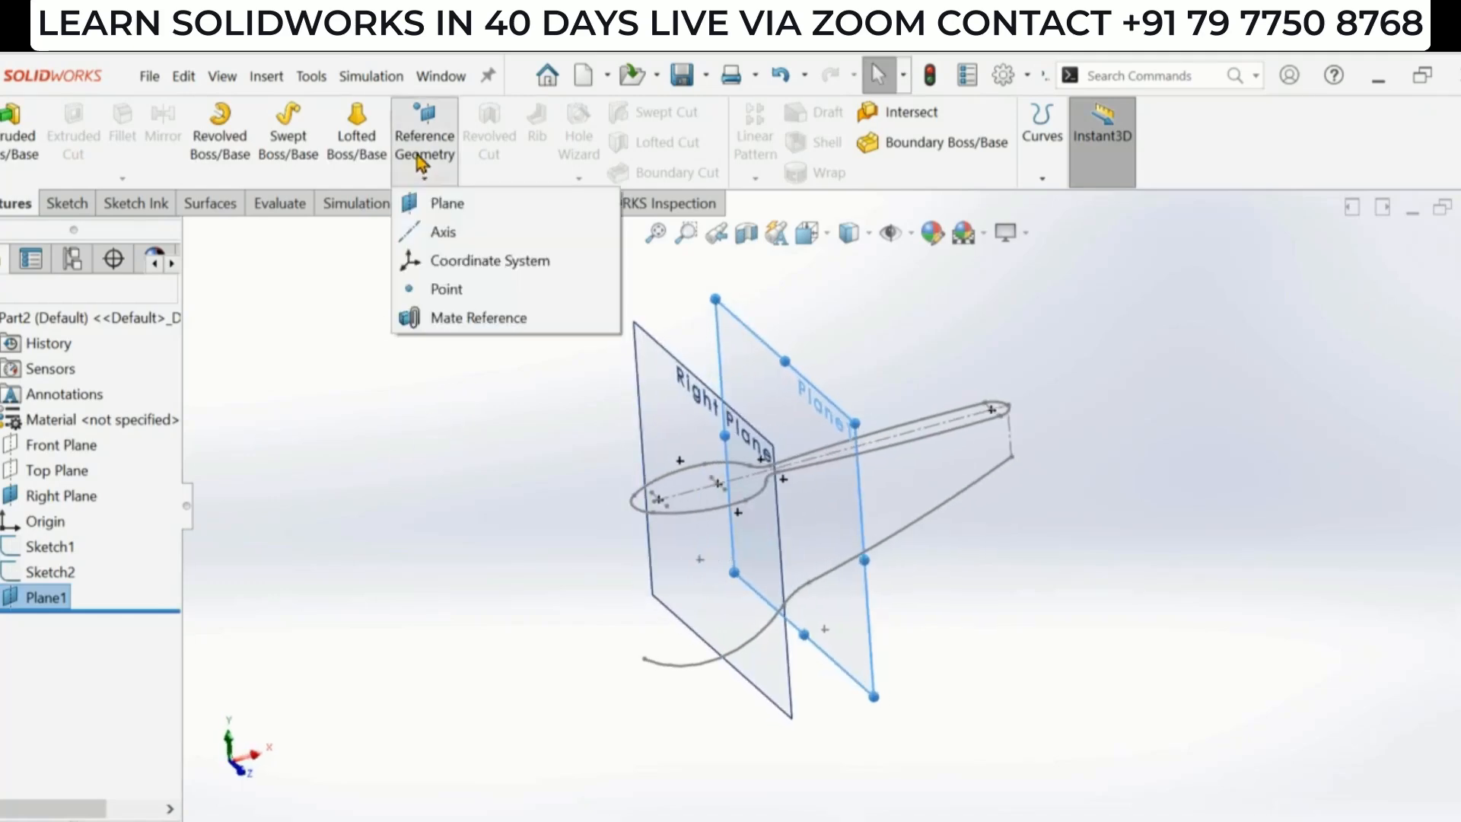
click(444, 202)
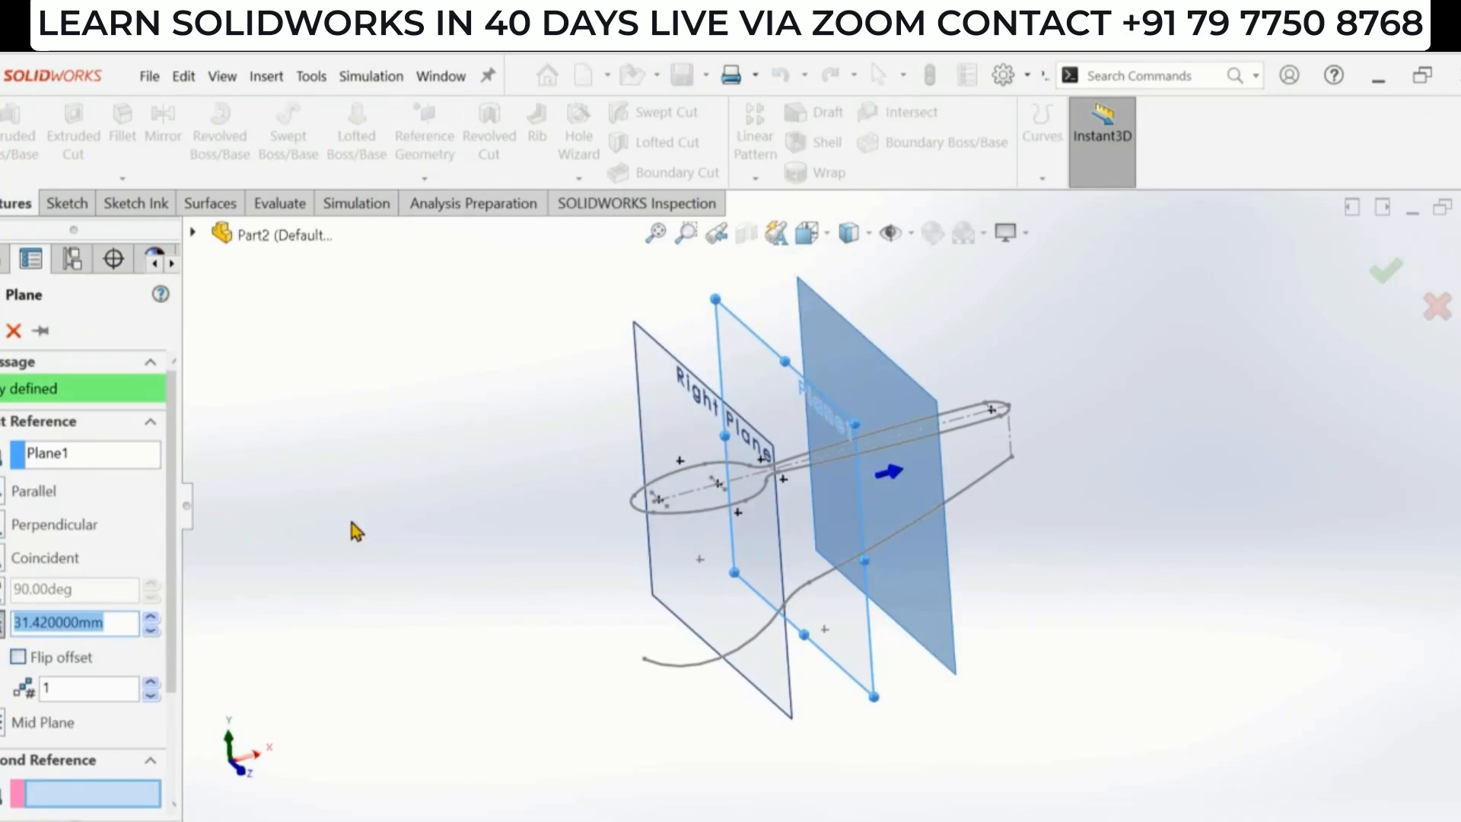
click(102, 455)
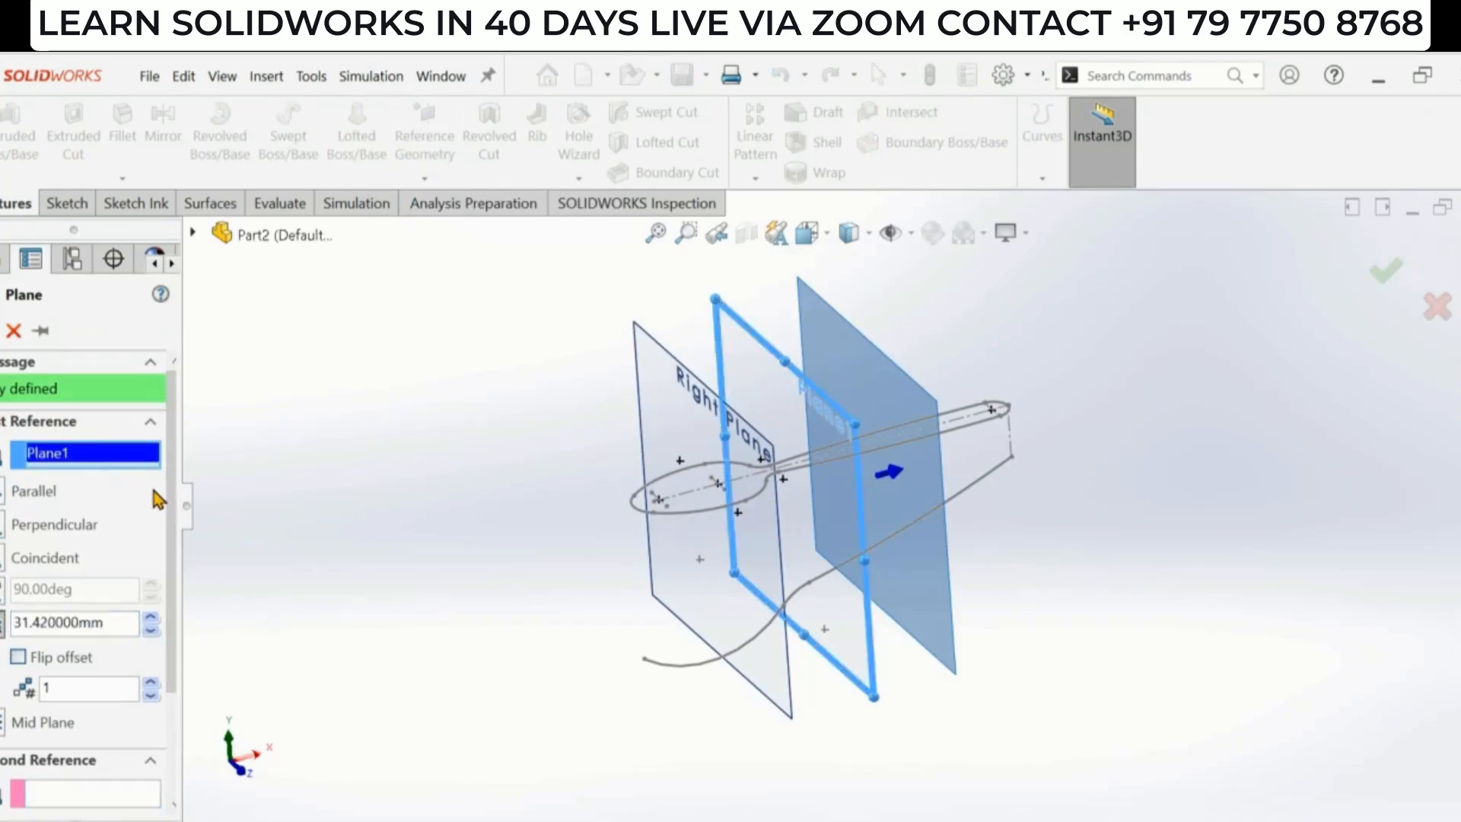
click(144, 463)
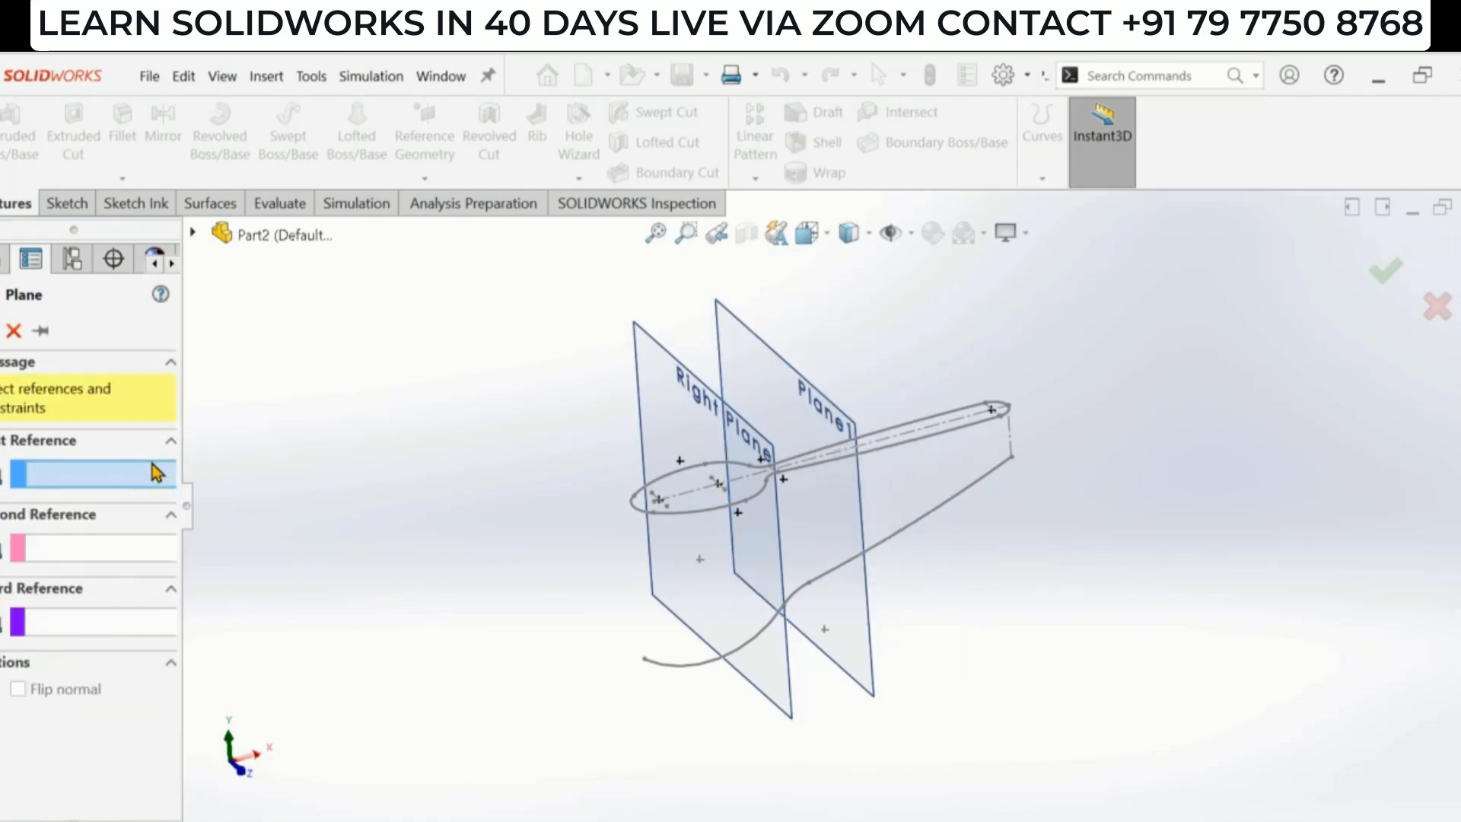
click(665, 411)
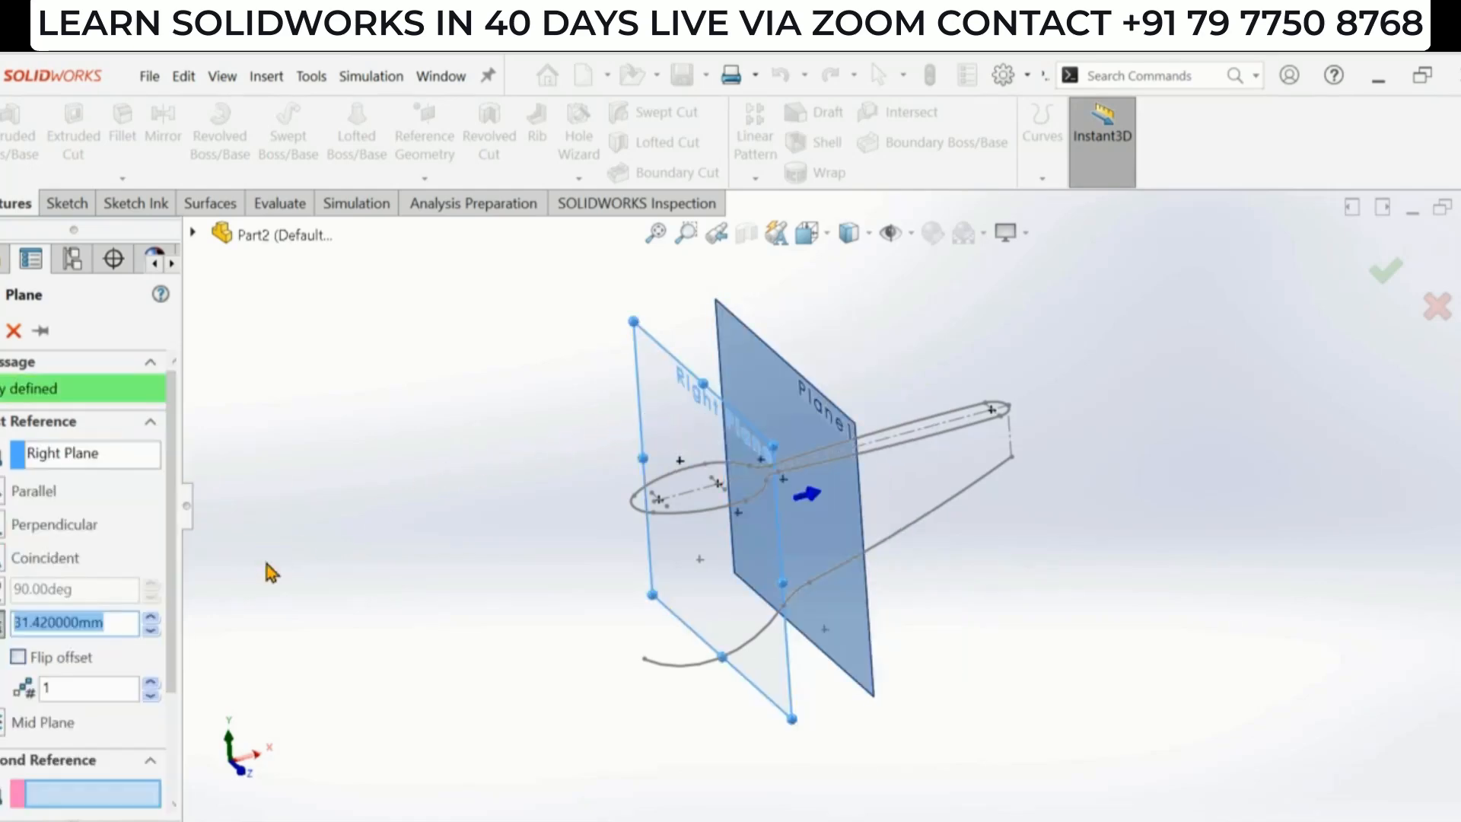
text(10)
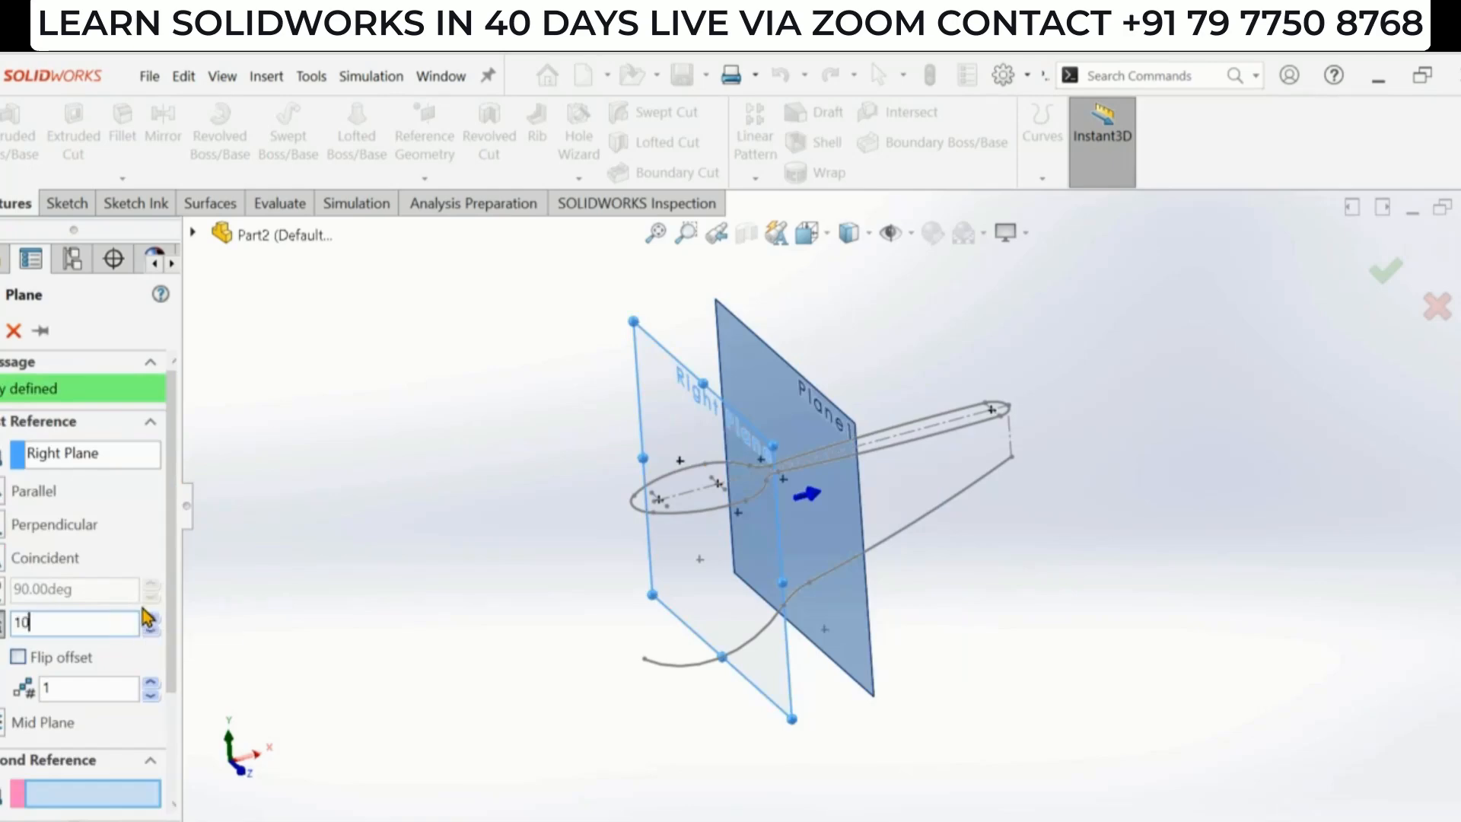
text(5)
key(Return)
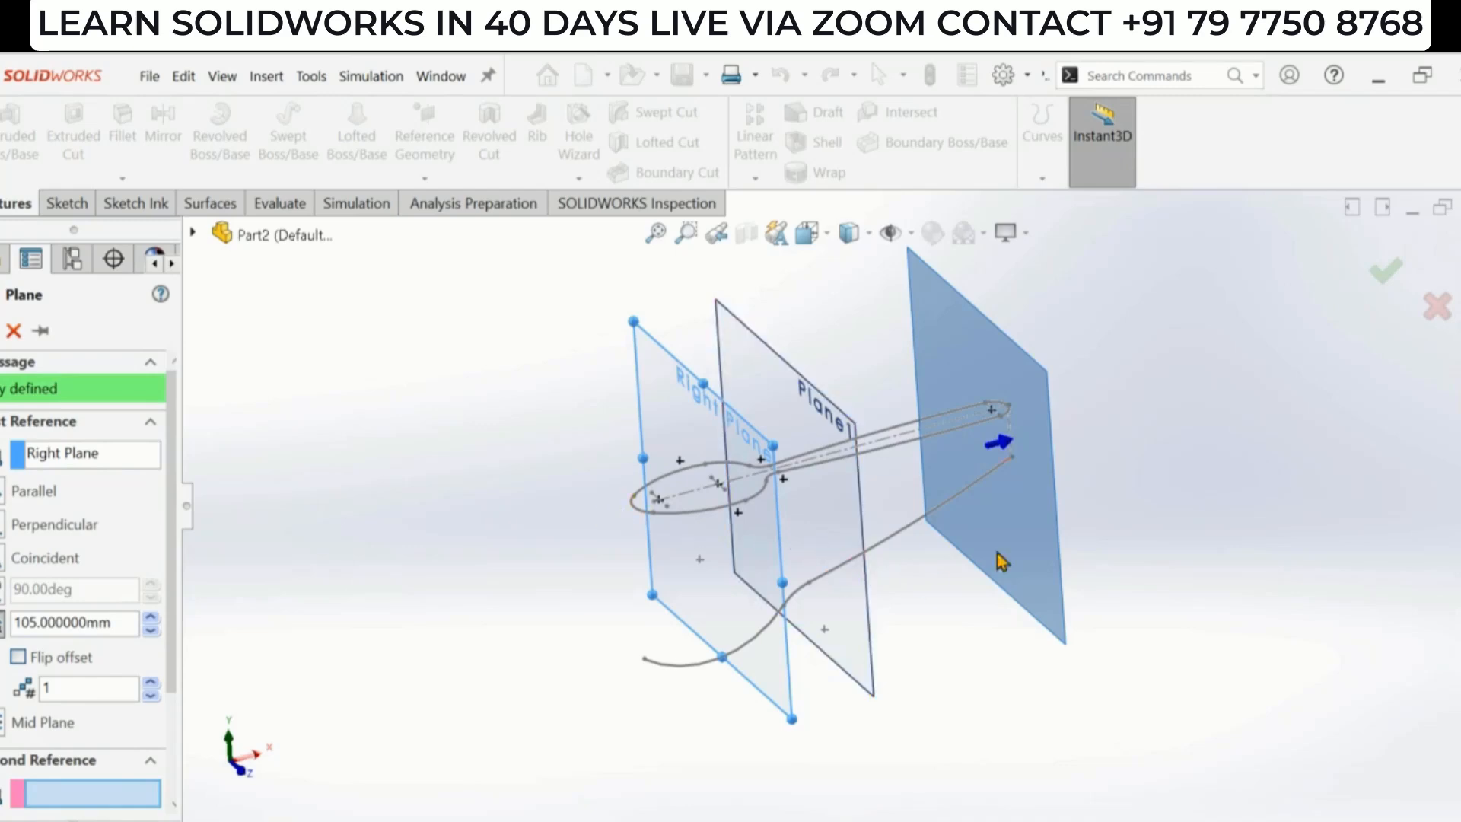
middle_drag(959, 594, 708, 587)
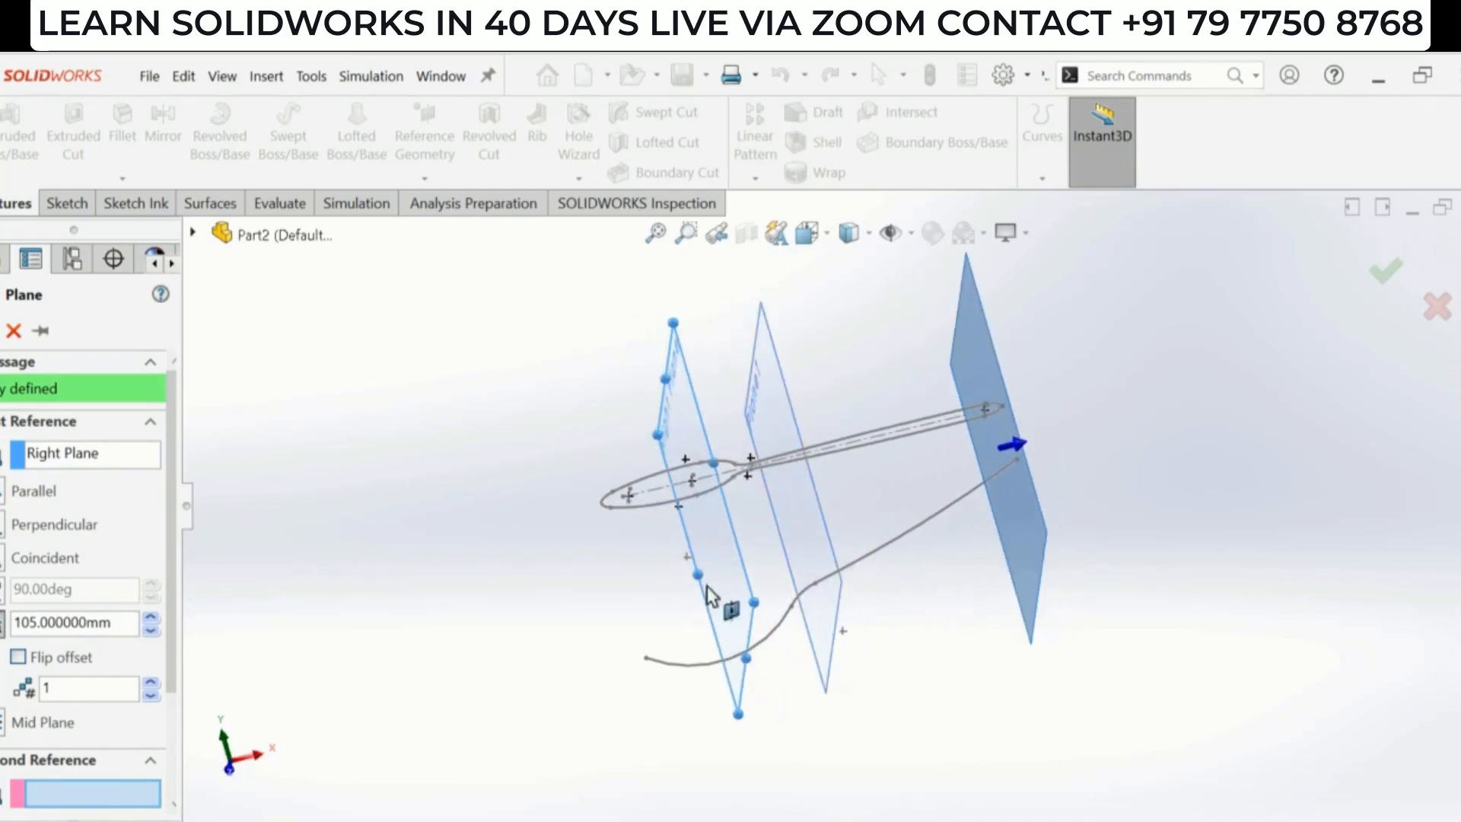
mouse_move(1062, 569)
middle_down()
mouse_move(946, 613)
mouse_move(949, 646)
mouse_move(956, 613)
mouse_move(918, 596)
mouse_move(935, 595)
middle_up()
click(0, 331)
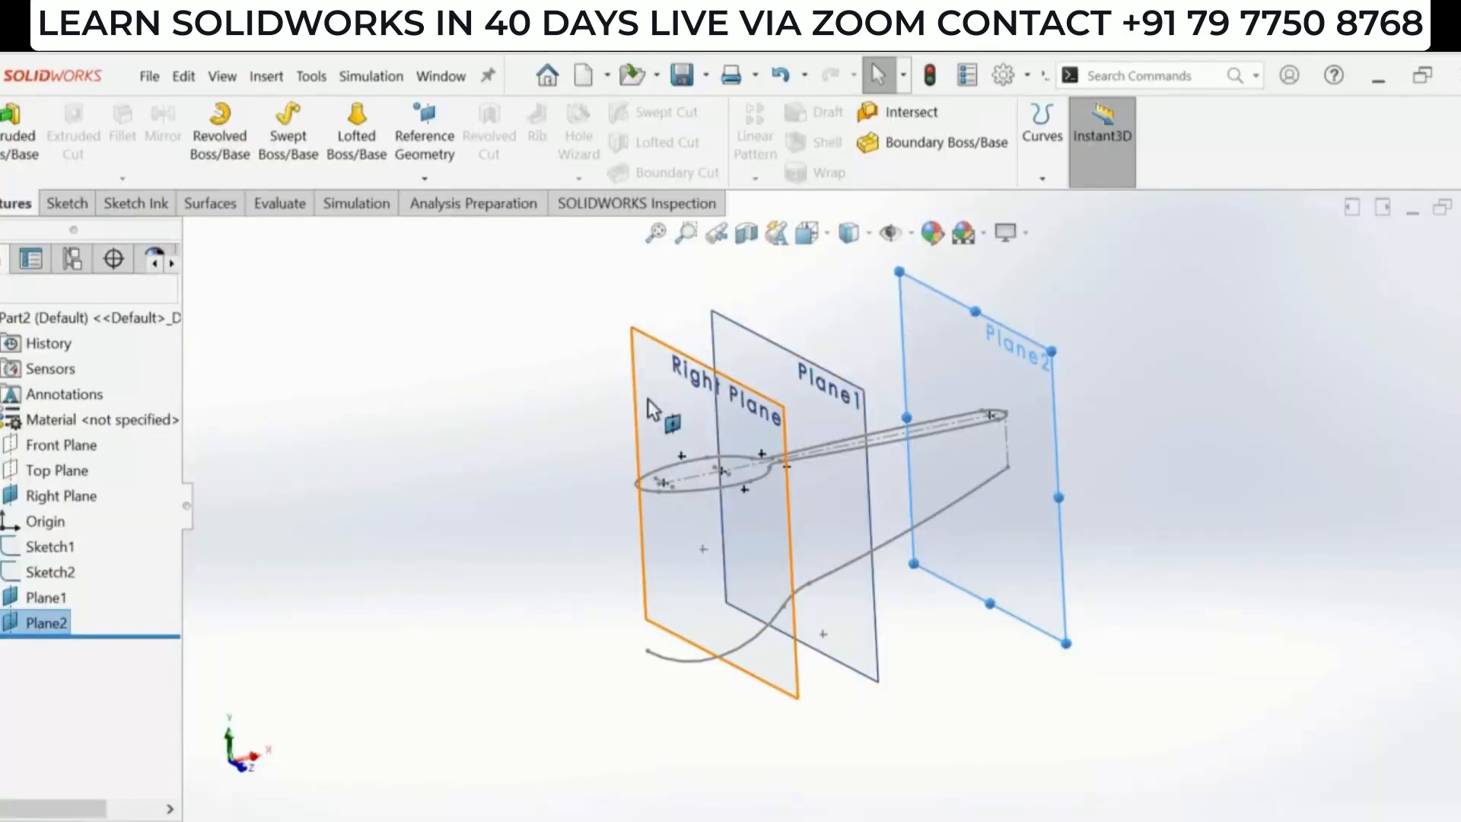
- Start a sketch on the Right Plane, viewed normal to it, and draw a three-point arc below the centerline
click(651, 400)
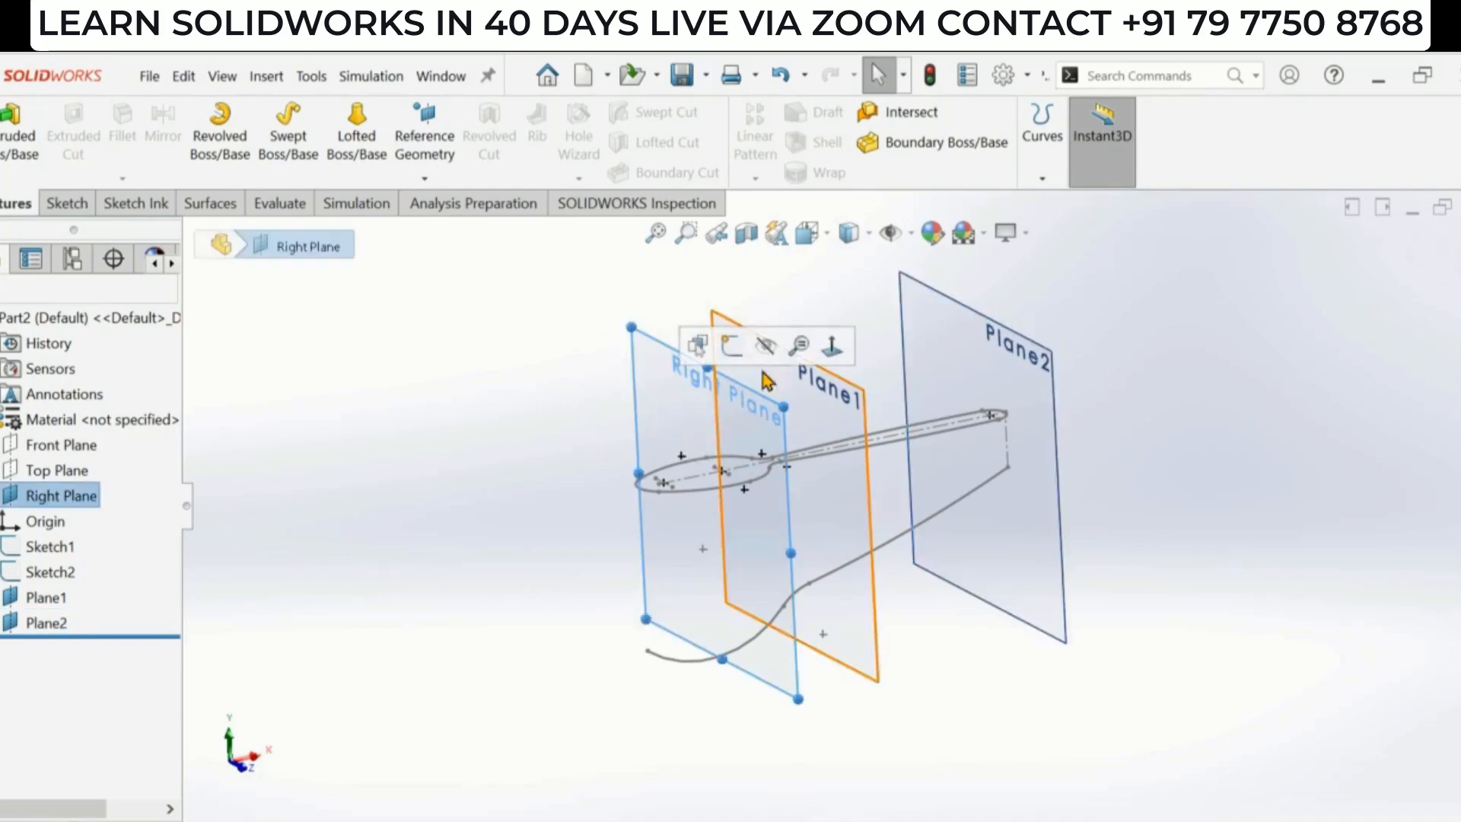
click(833, 346)
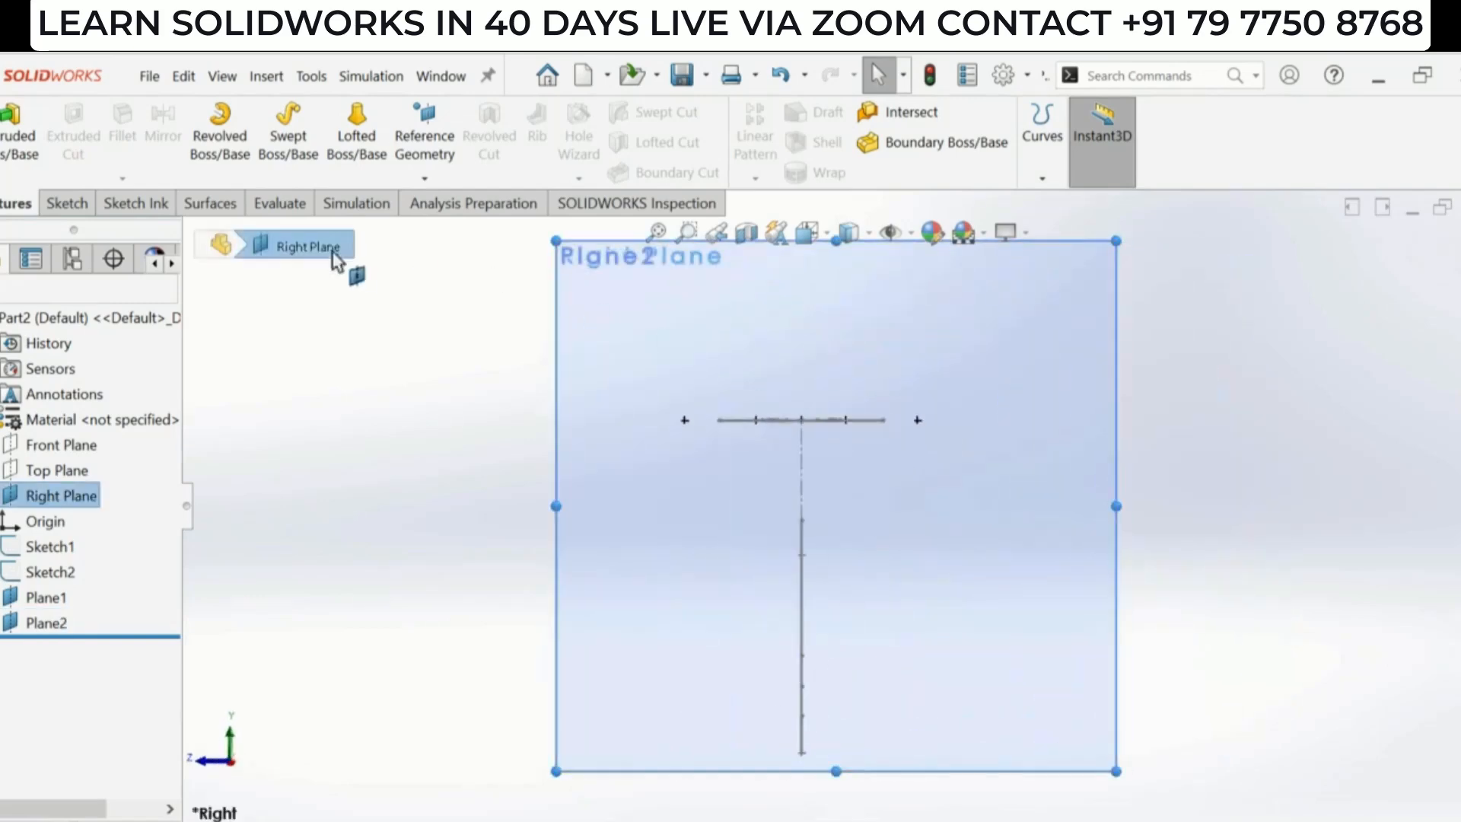
click(66, 203)
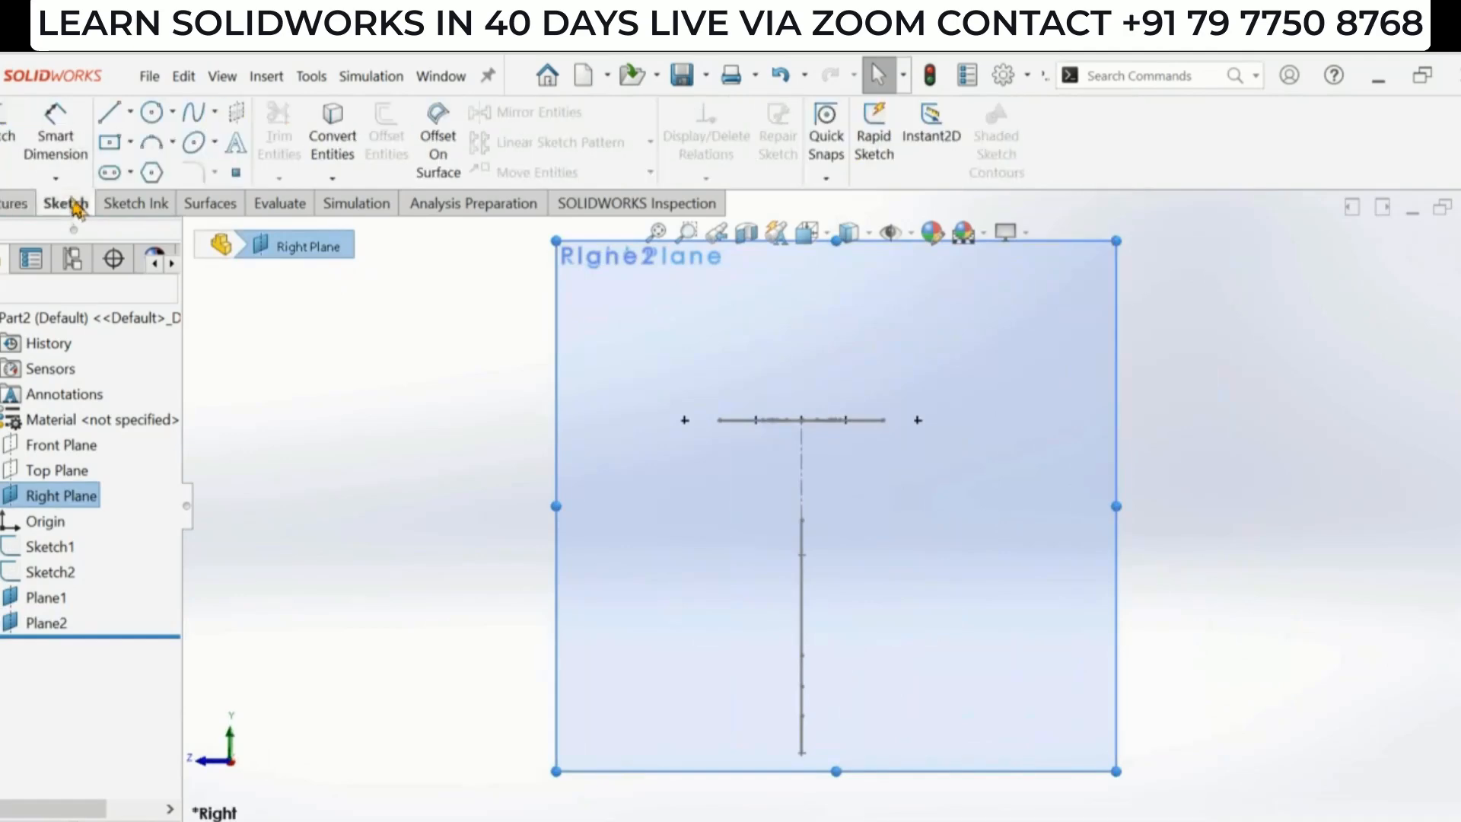
click(153, 143)
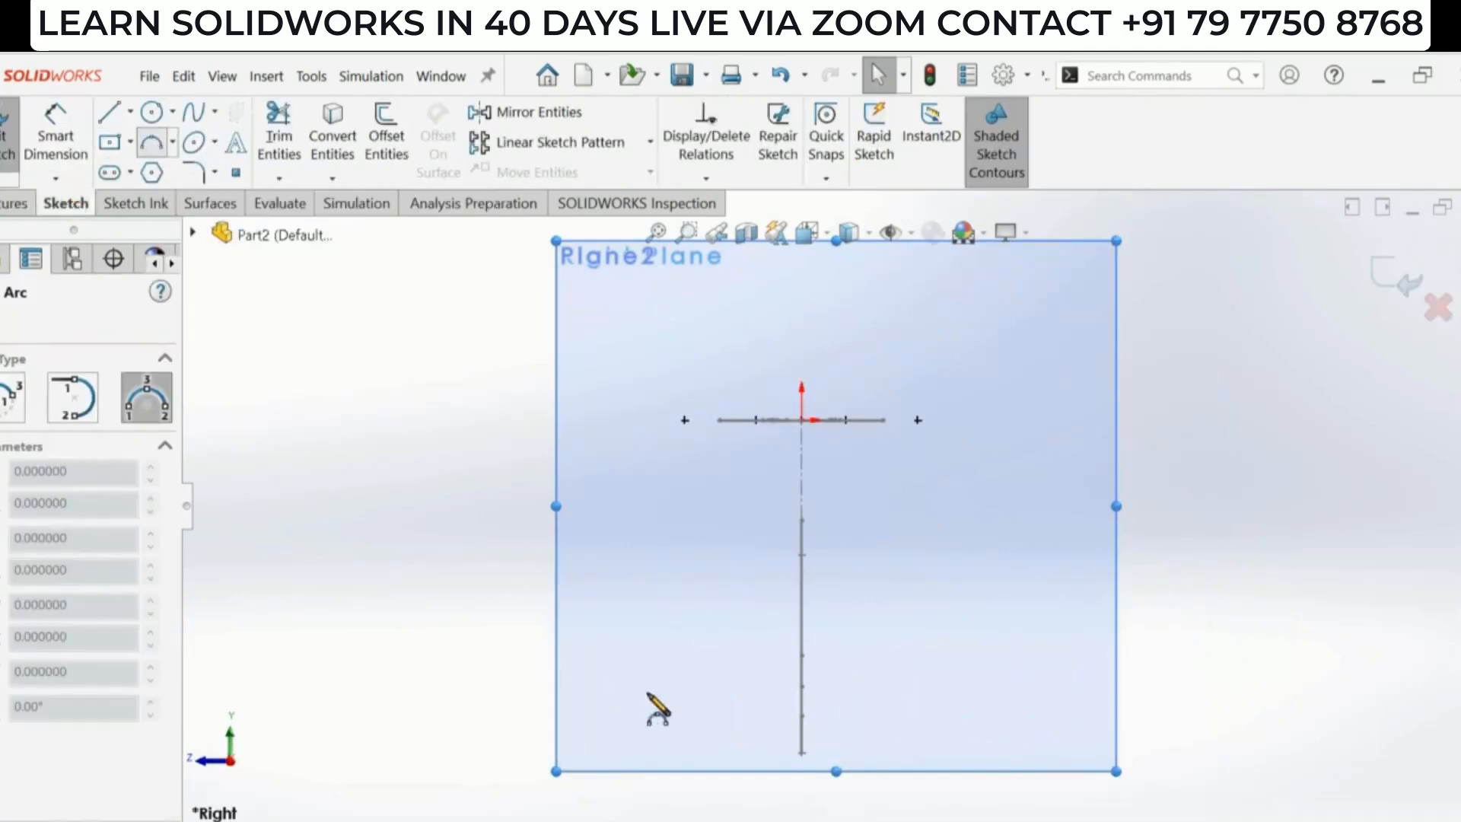
click(708, 616)
click(864, 628)
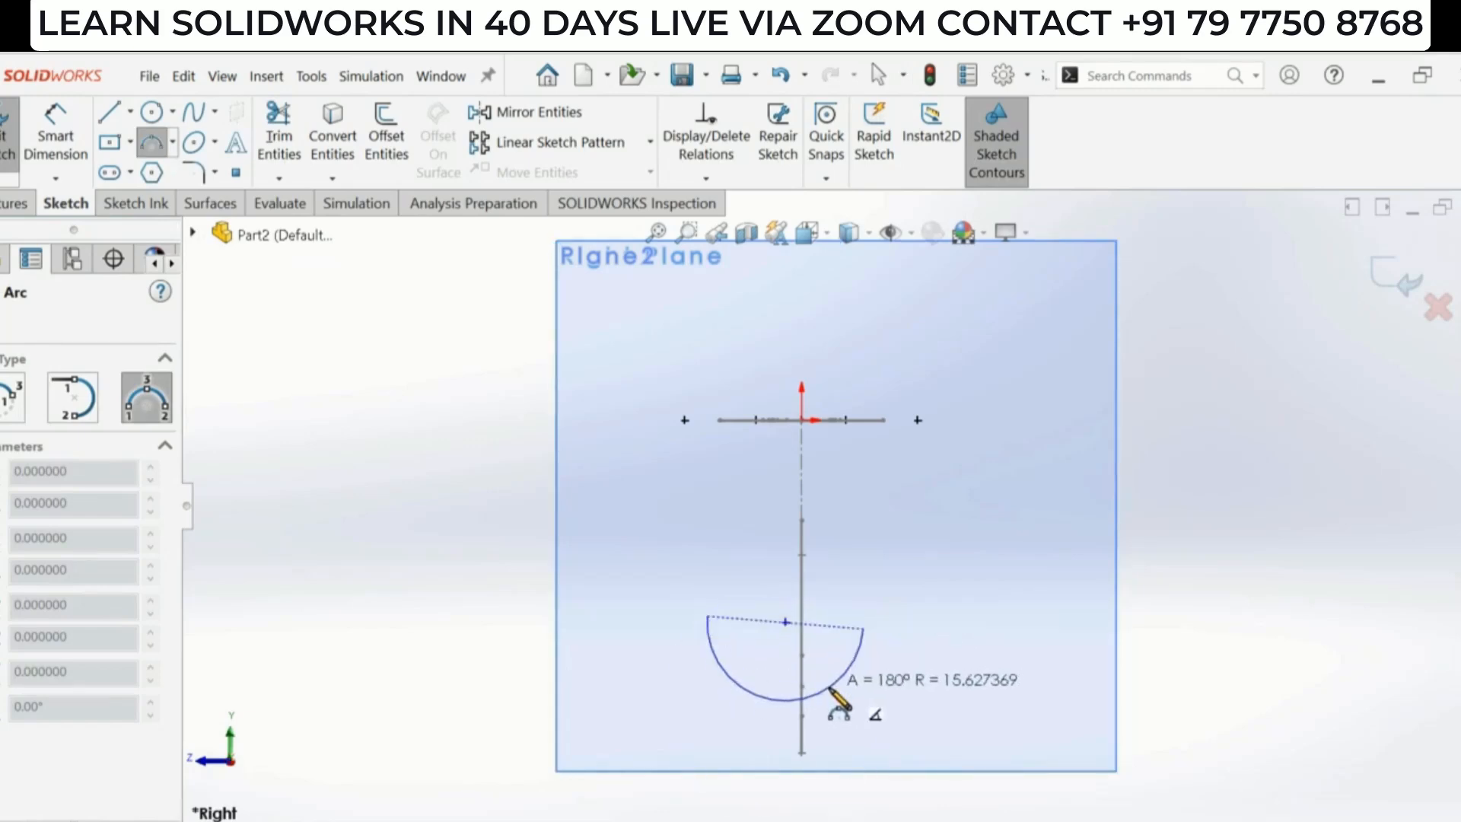
click(785, 659)
scroll(789, 669, down, 2)
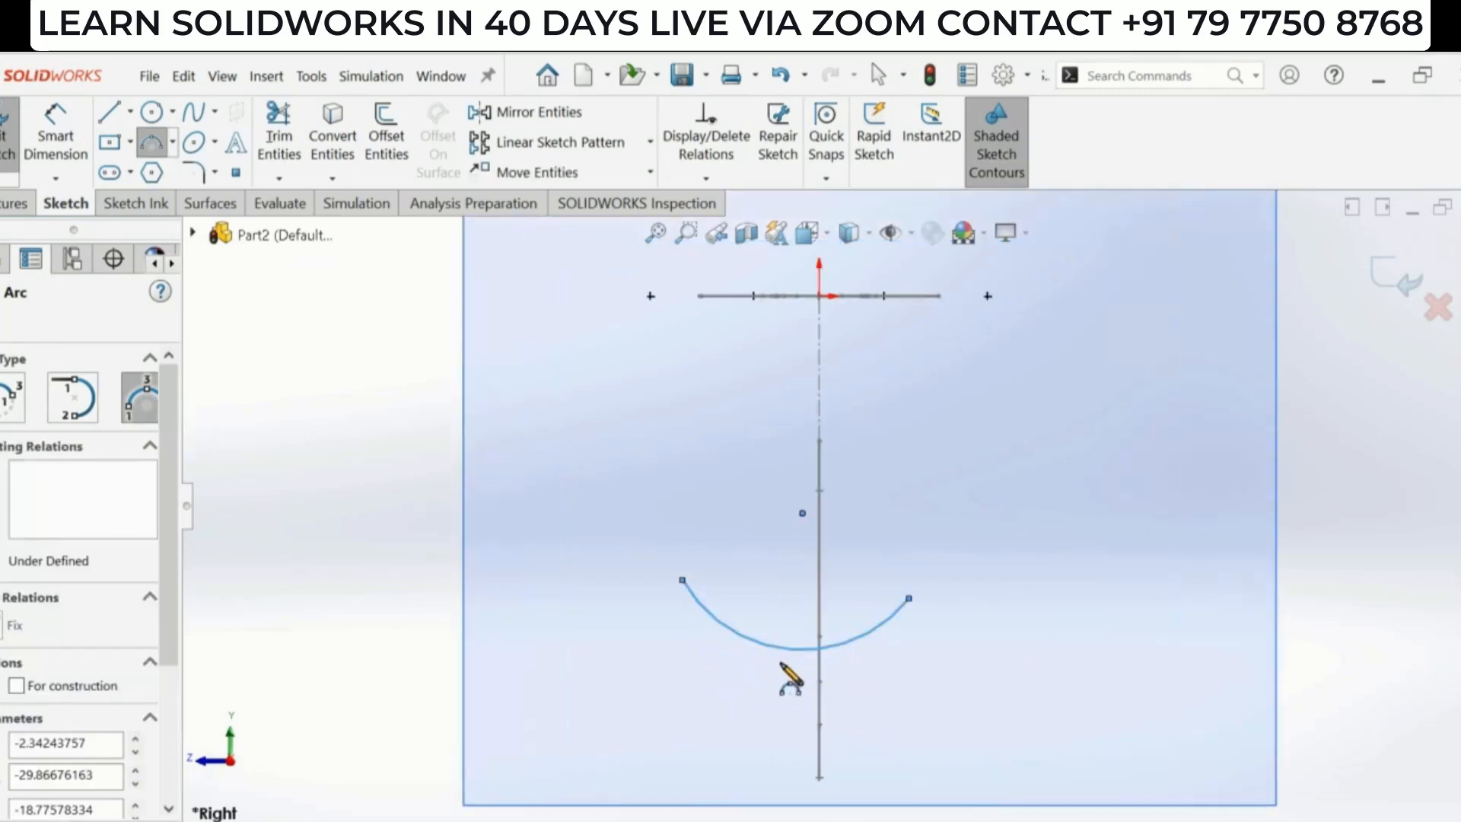
key(Escape)
- Dimension the arc's radius as 30 mm with Smart Dimension
click(55, 141)
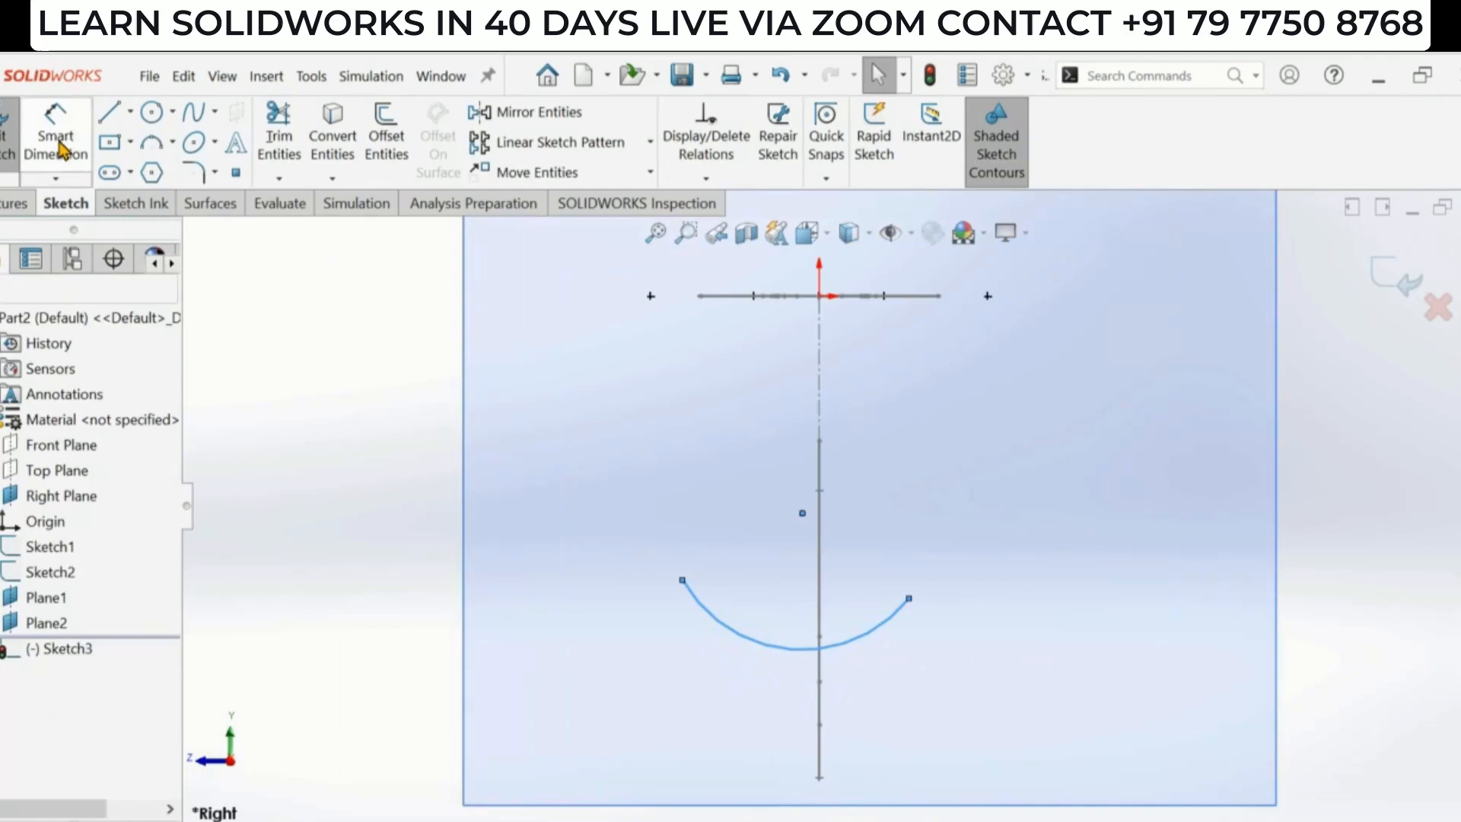
click(772, 649)
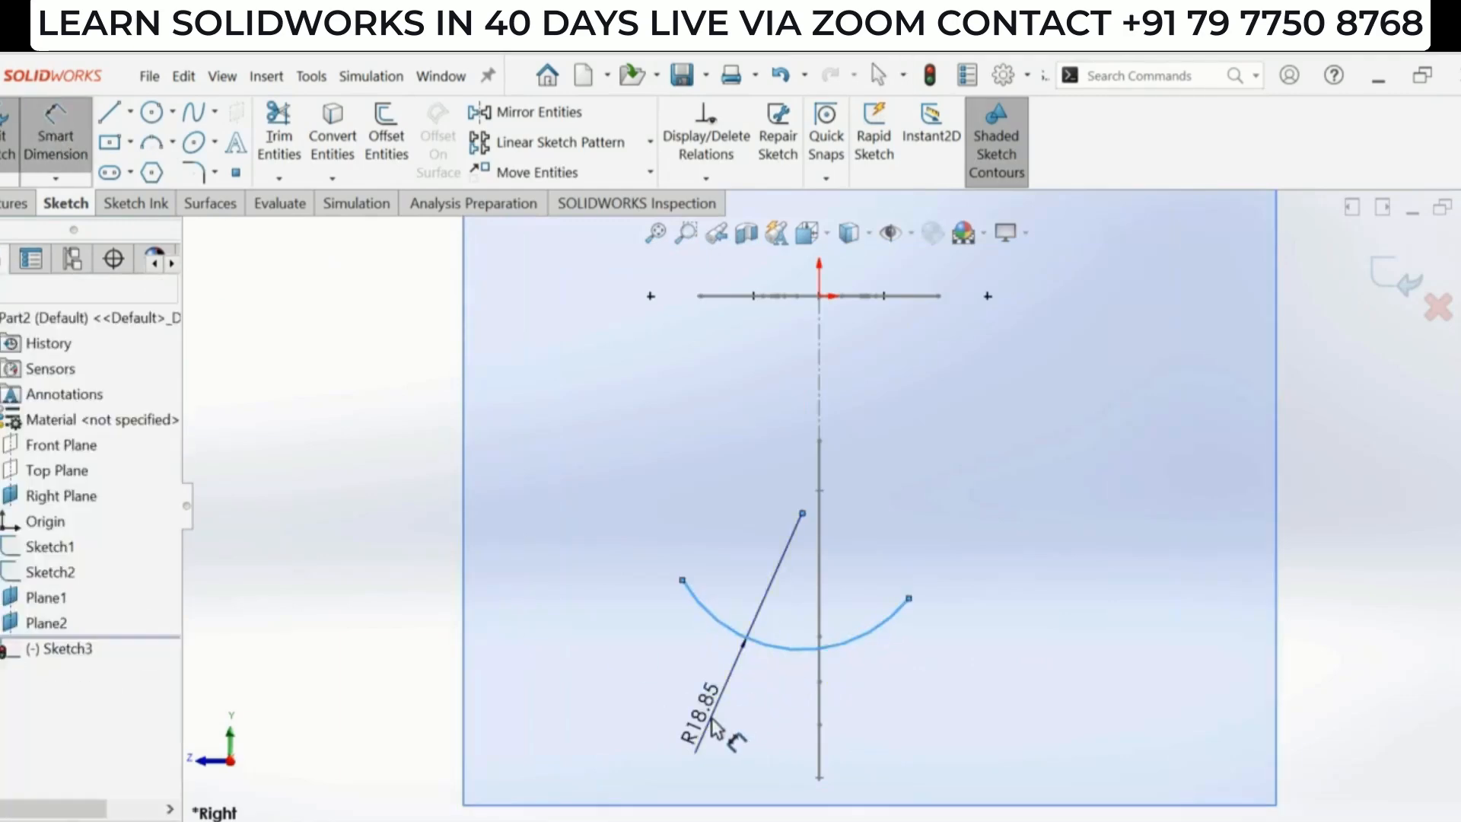
click(710, 727)
text(30)
key(Return)
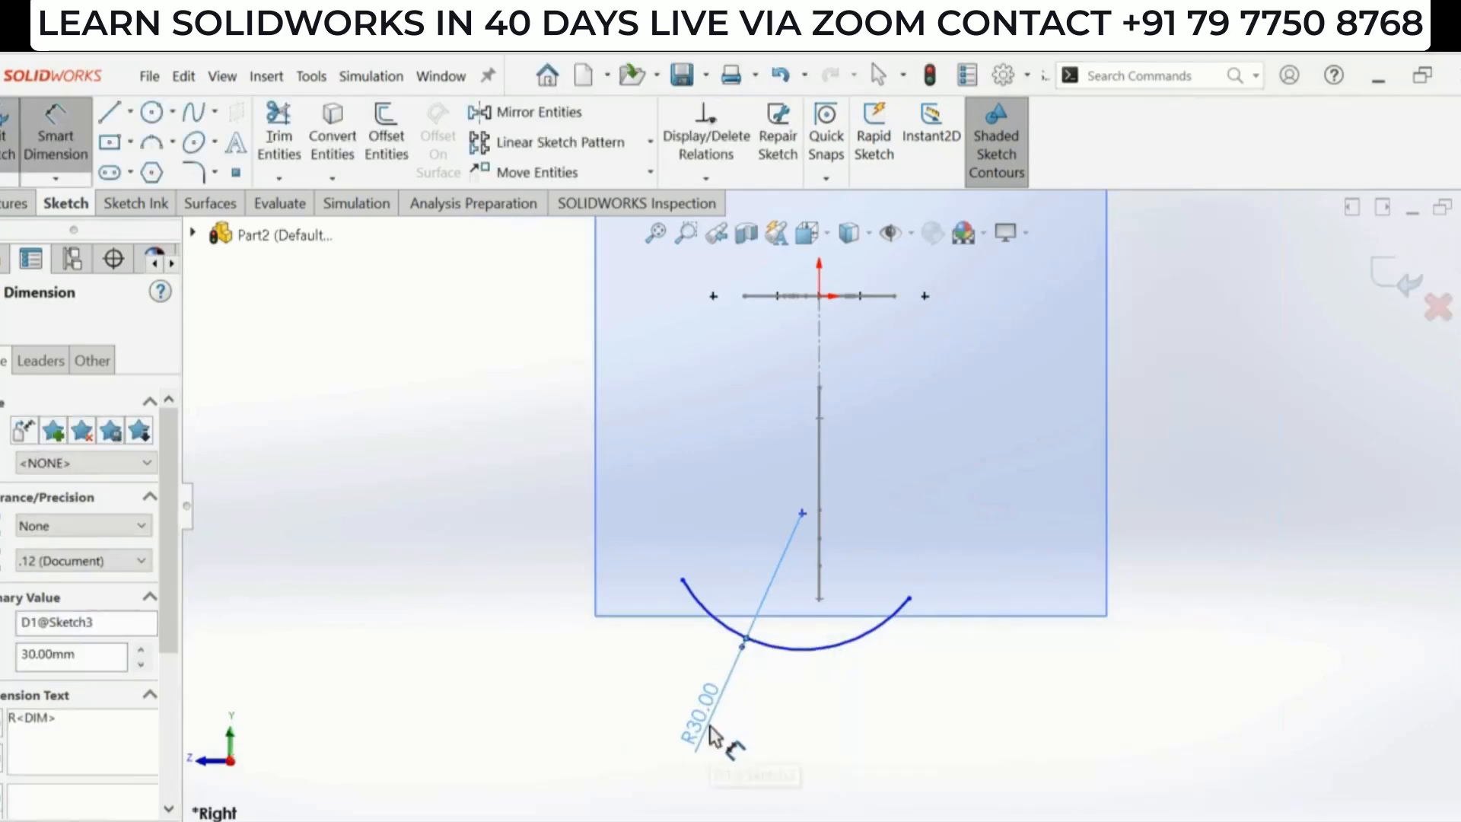
key(Escape)
click(684, 582)
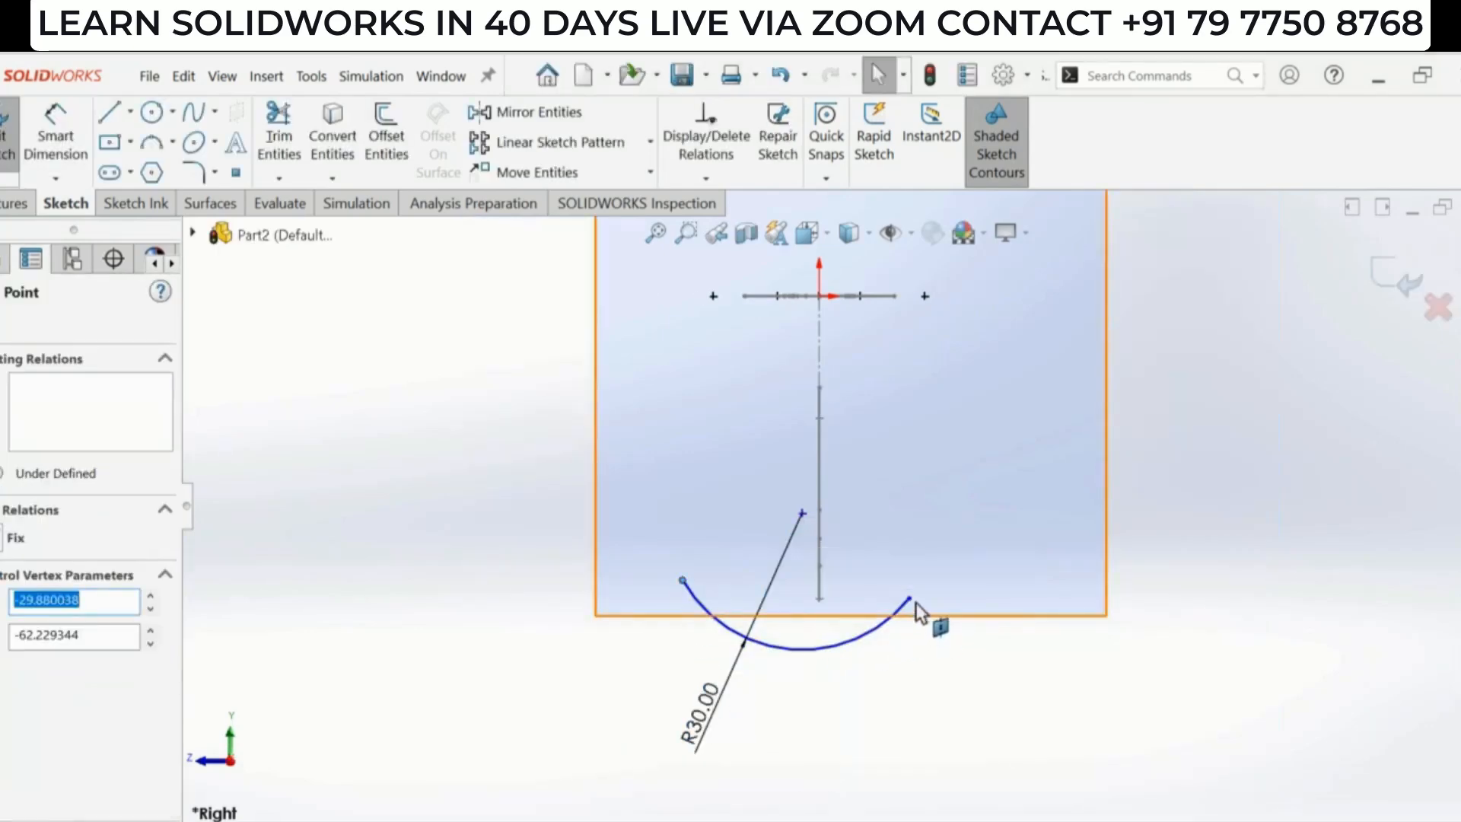
- Make the two endpoints of the R30 arc horizontal to each other
ctrl+click(909, 599)
click(964, 525)
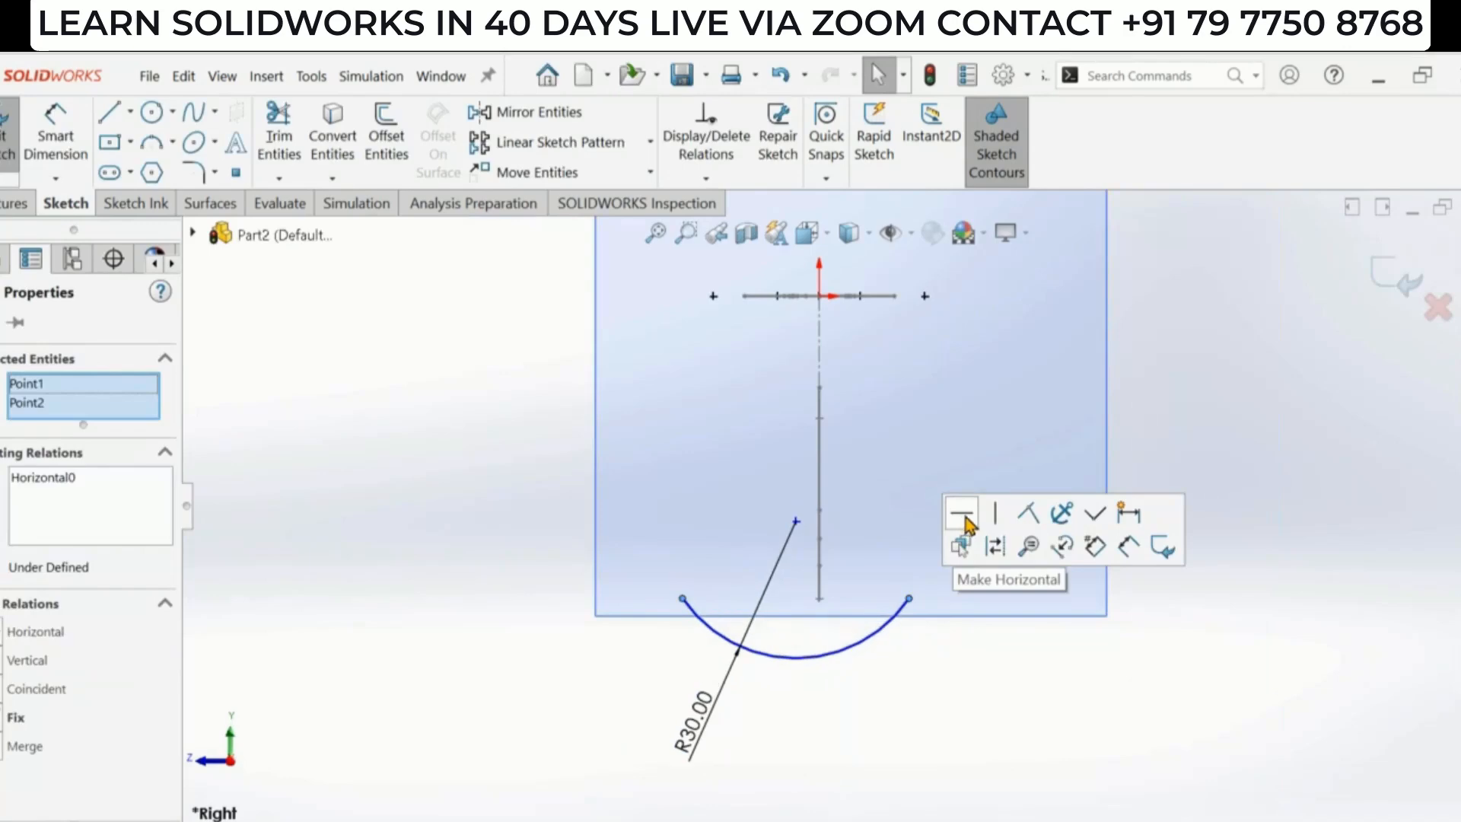
scroll(805, 506, down, 3)
scroll(835, 506, up, 2)
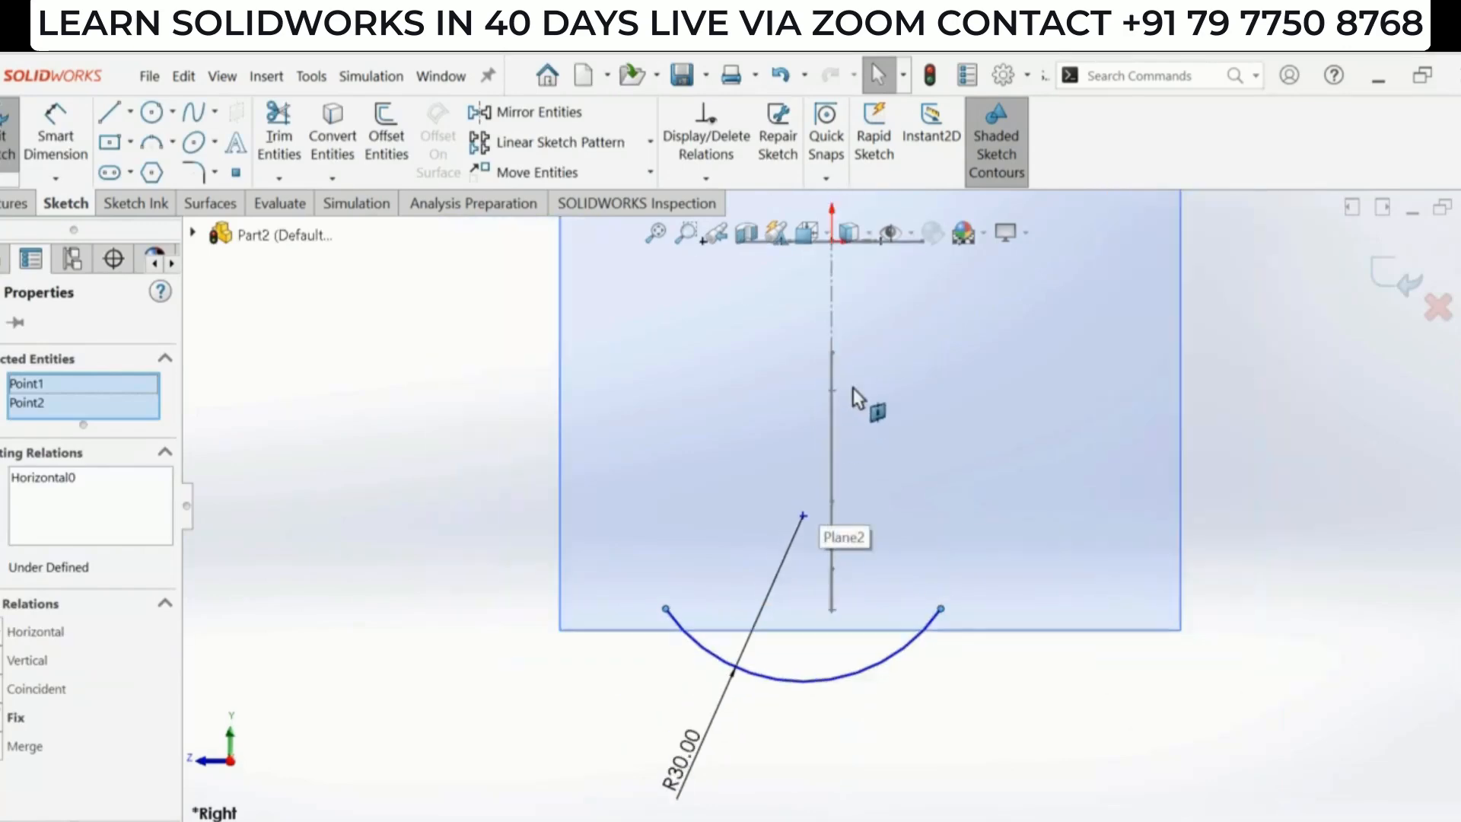
- Make the arc's center point coincident with the vertical centerline of the side profile
click(833, 304)
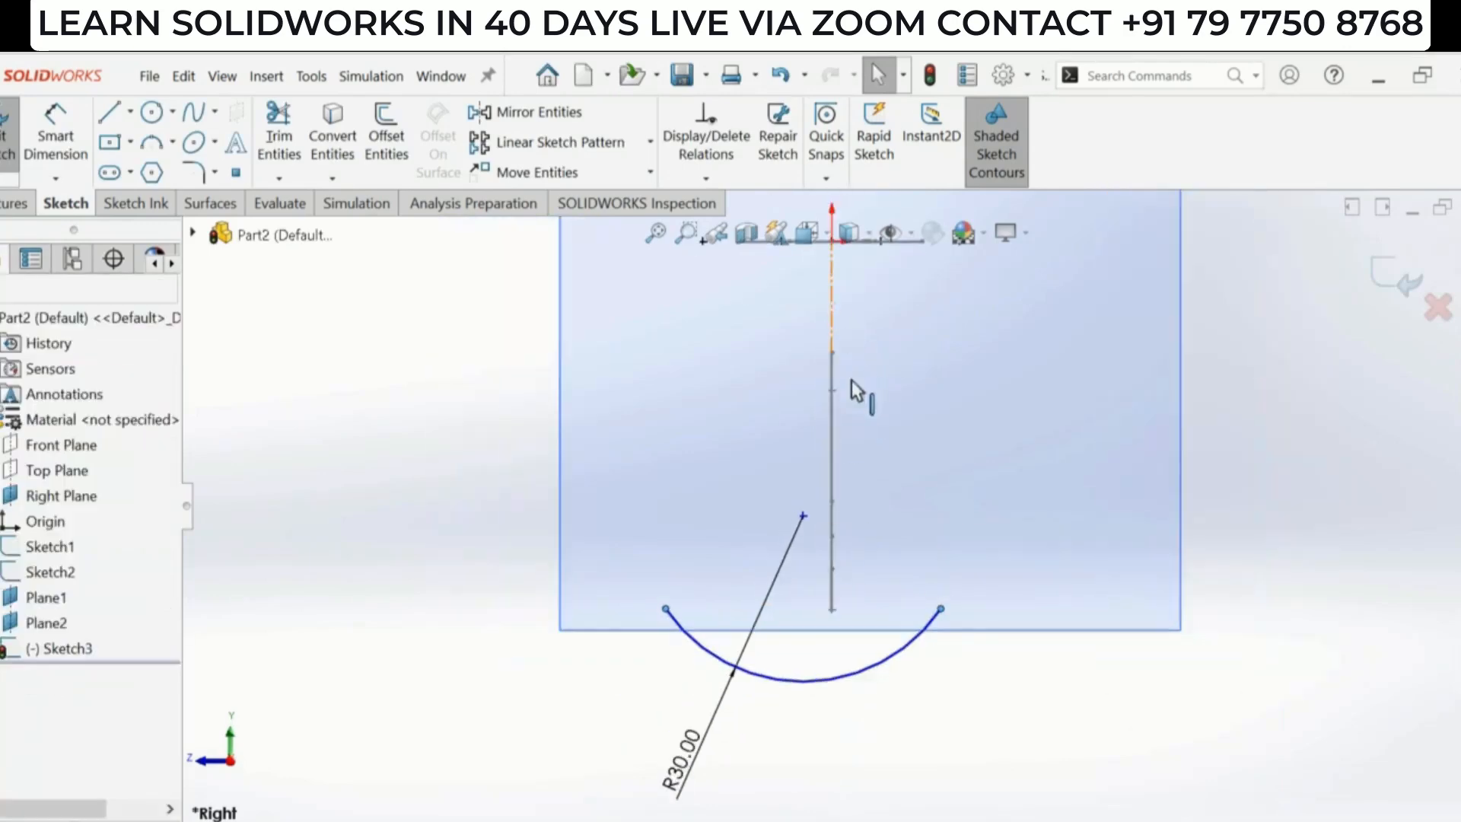
ctrl+click(804, 517)
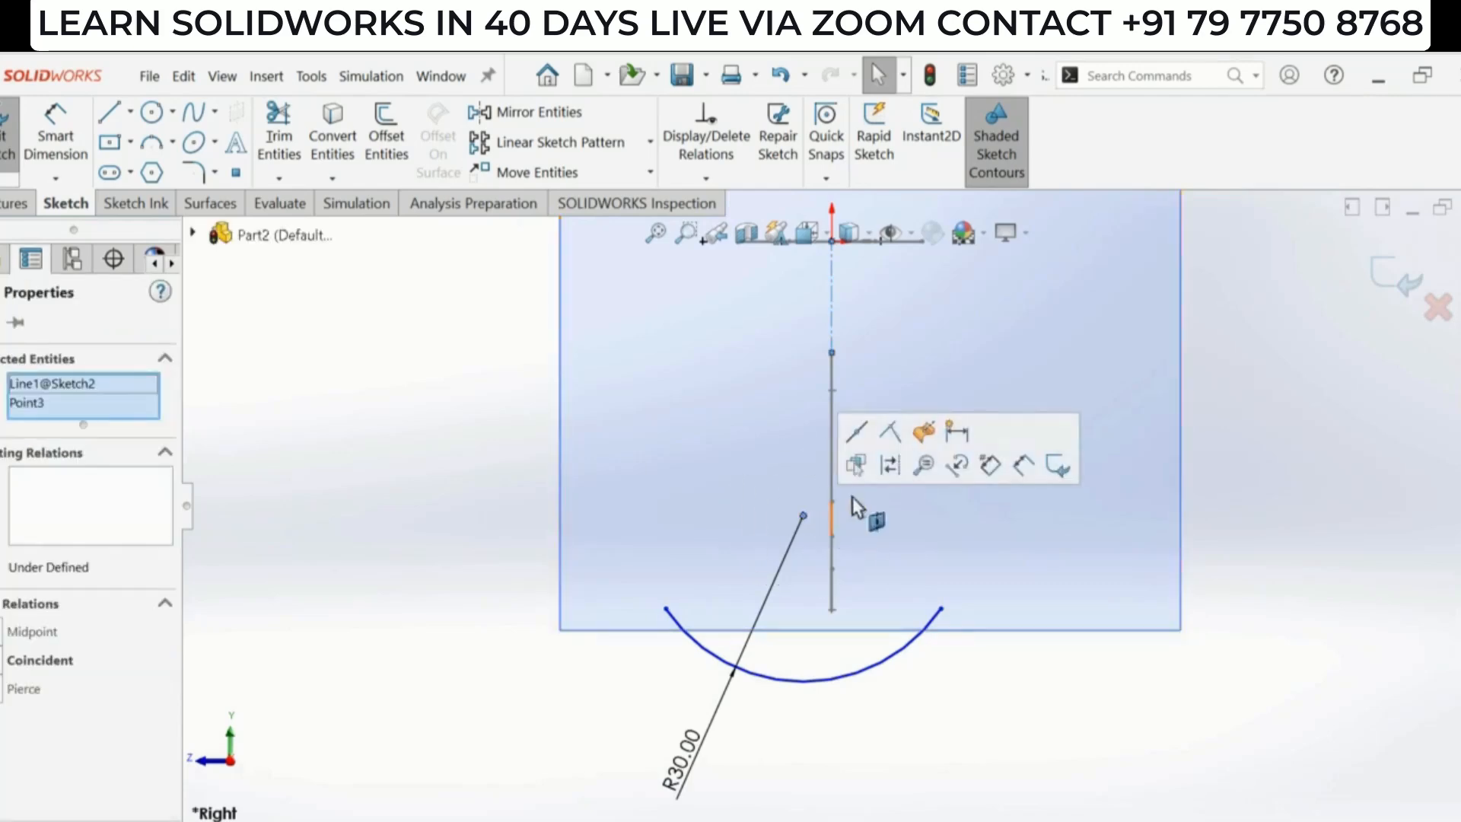
click(897, 433)
click(1026, 676)
scroll(930, 522, up, 2)
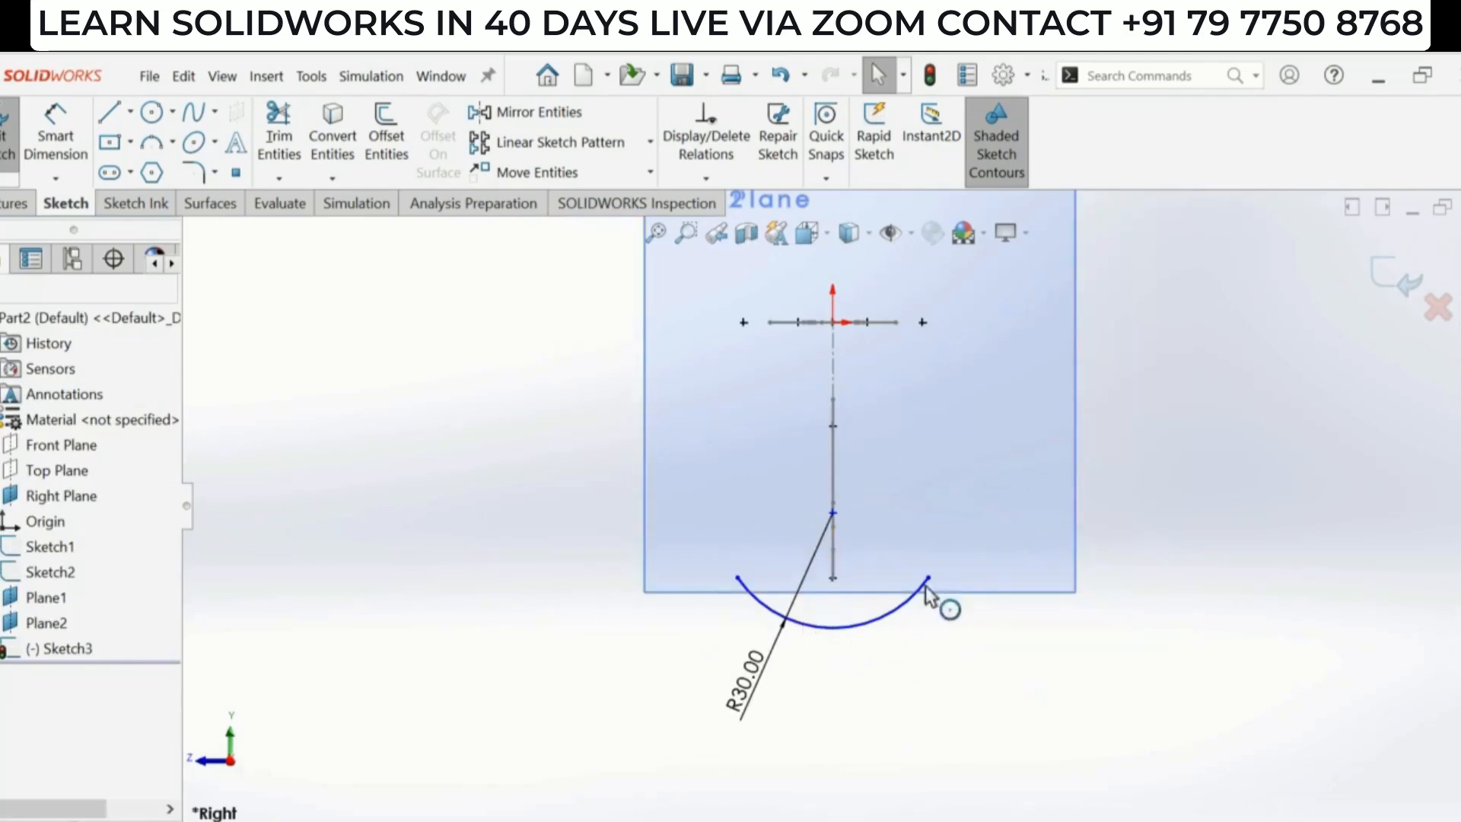
- Place a sketch point at the midpoint of the R30 arc
mouse_move(930, 580)
mouse_down()
mouse_move(952, 567)
mouse_move(933, 576)
mouse_up()
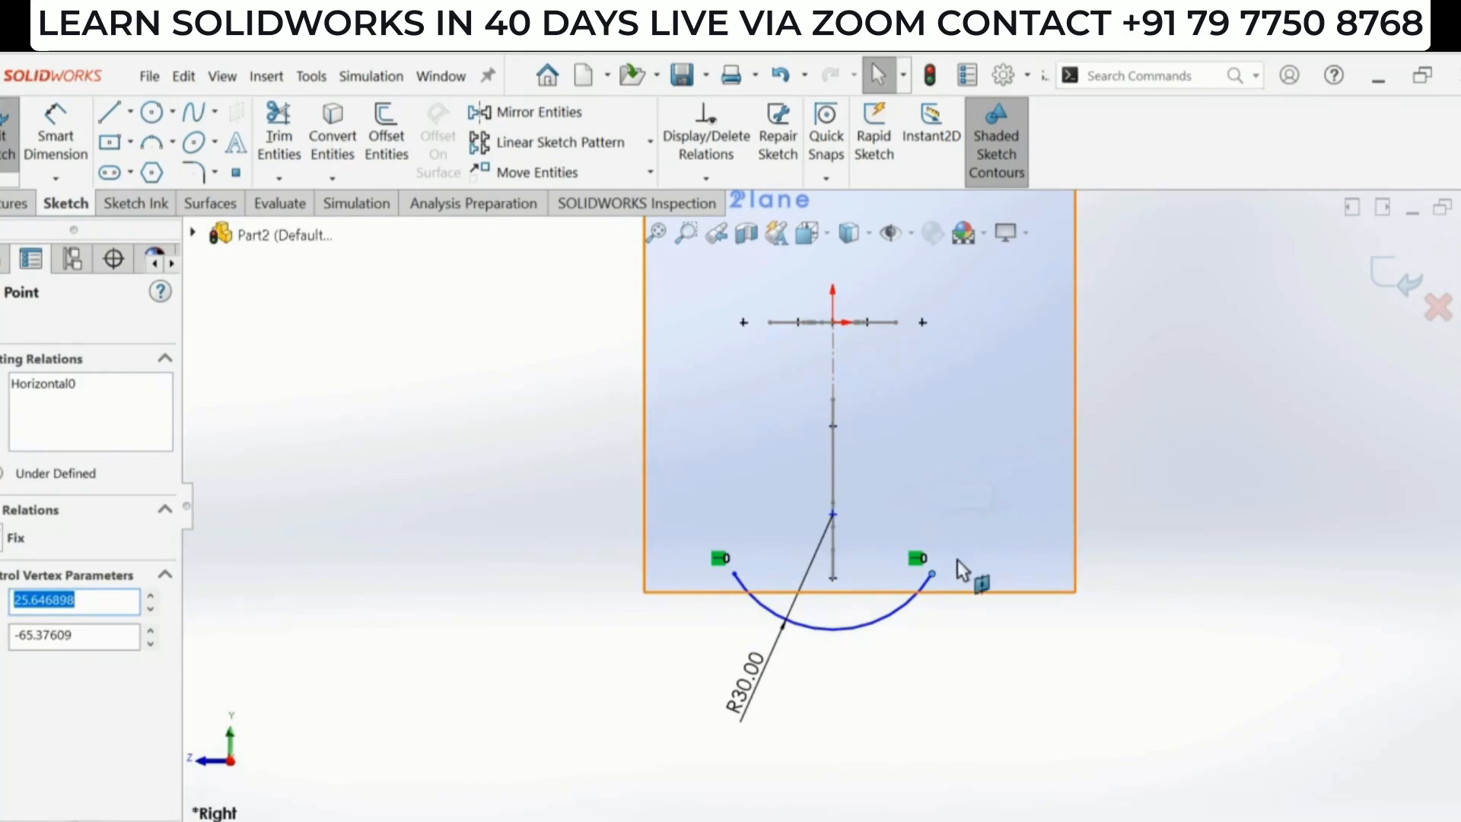
click(1128, 439)
mouse_move(815, 458)
middle_down()
mouse_move(901, 598)
mouse_move(920, 541)
mouse_move(910, 514)
mouse_move(835, 528)
mouse_move(724, 495)
mouse_move(538, 646)
middle_up()
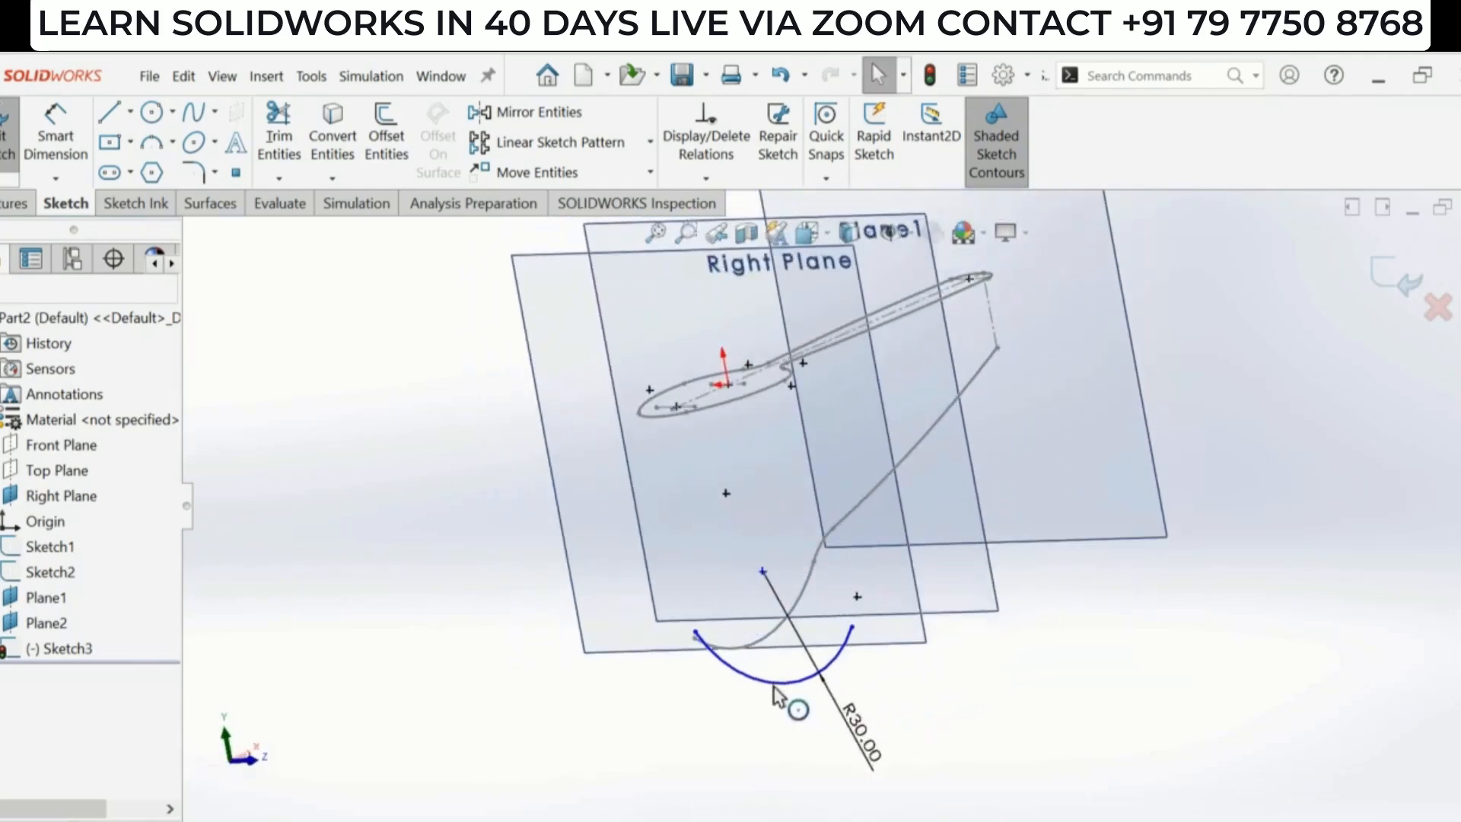
scroll(809, 685, down, 3)
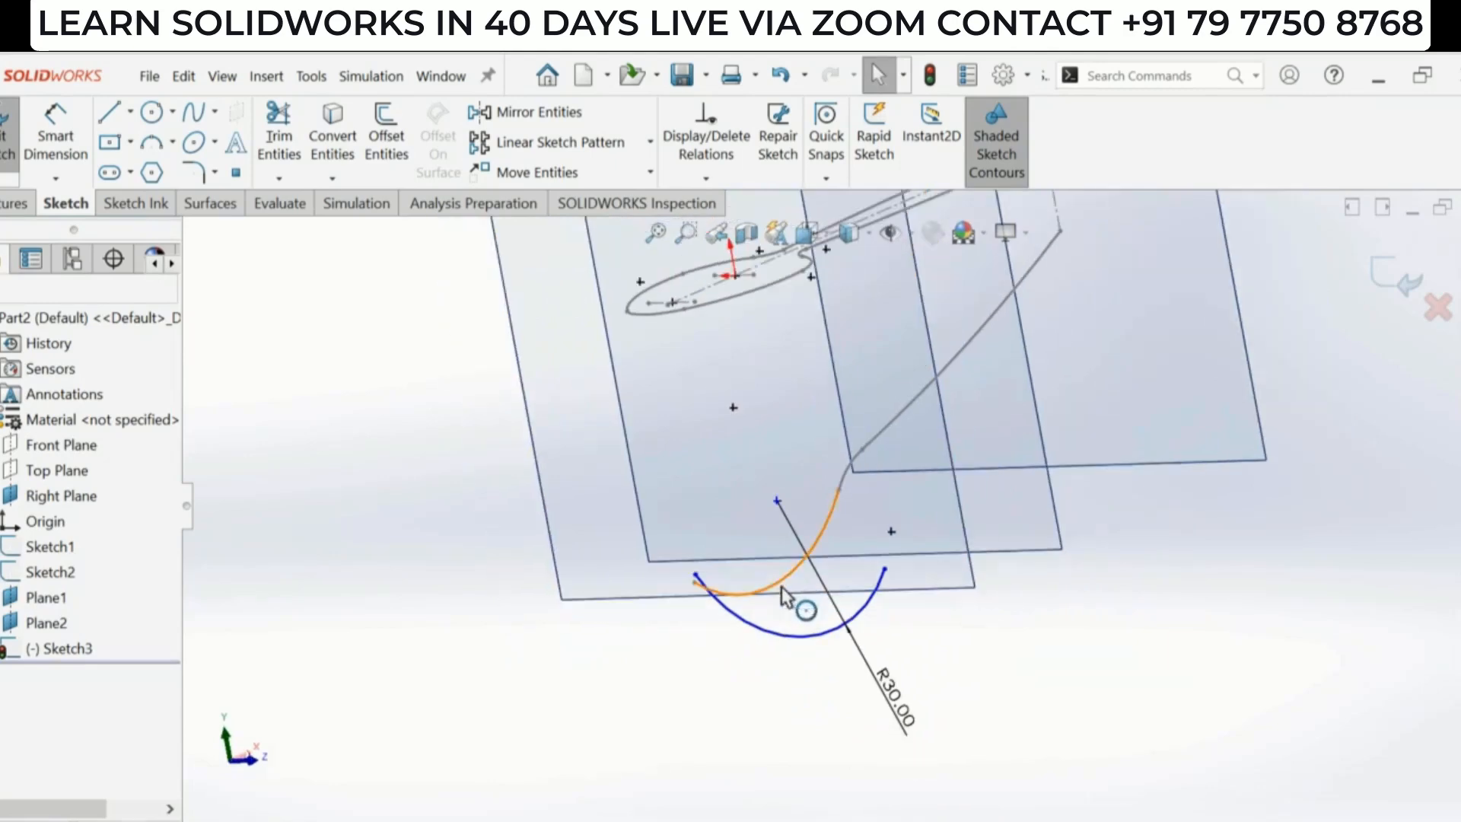
middle_drag(1032, 618, 789, 633)
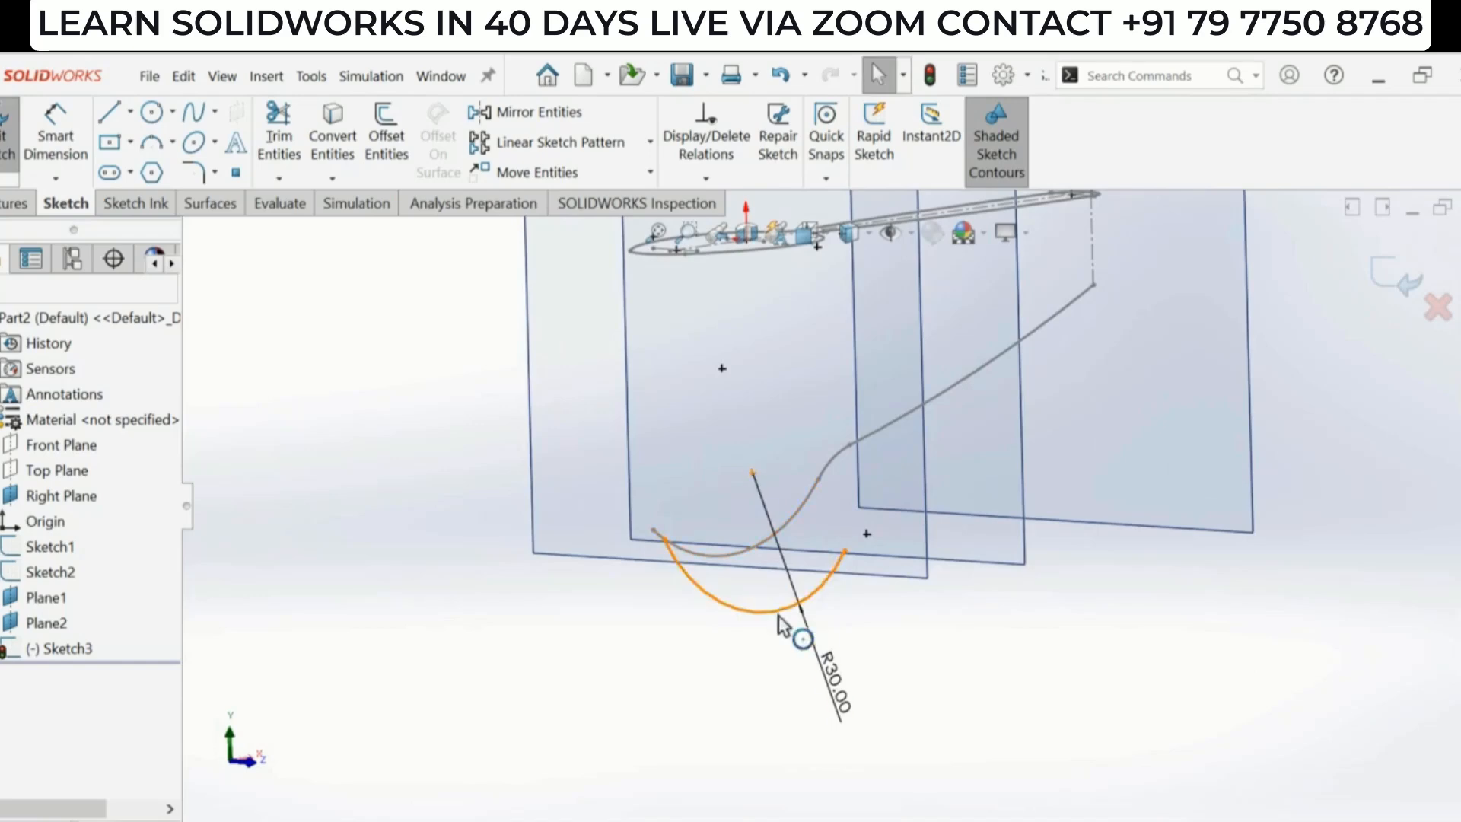
click(236, 174)
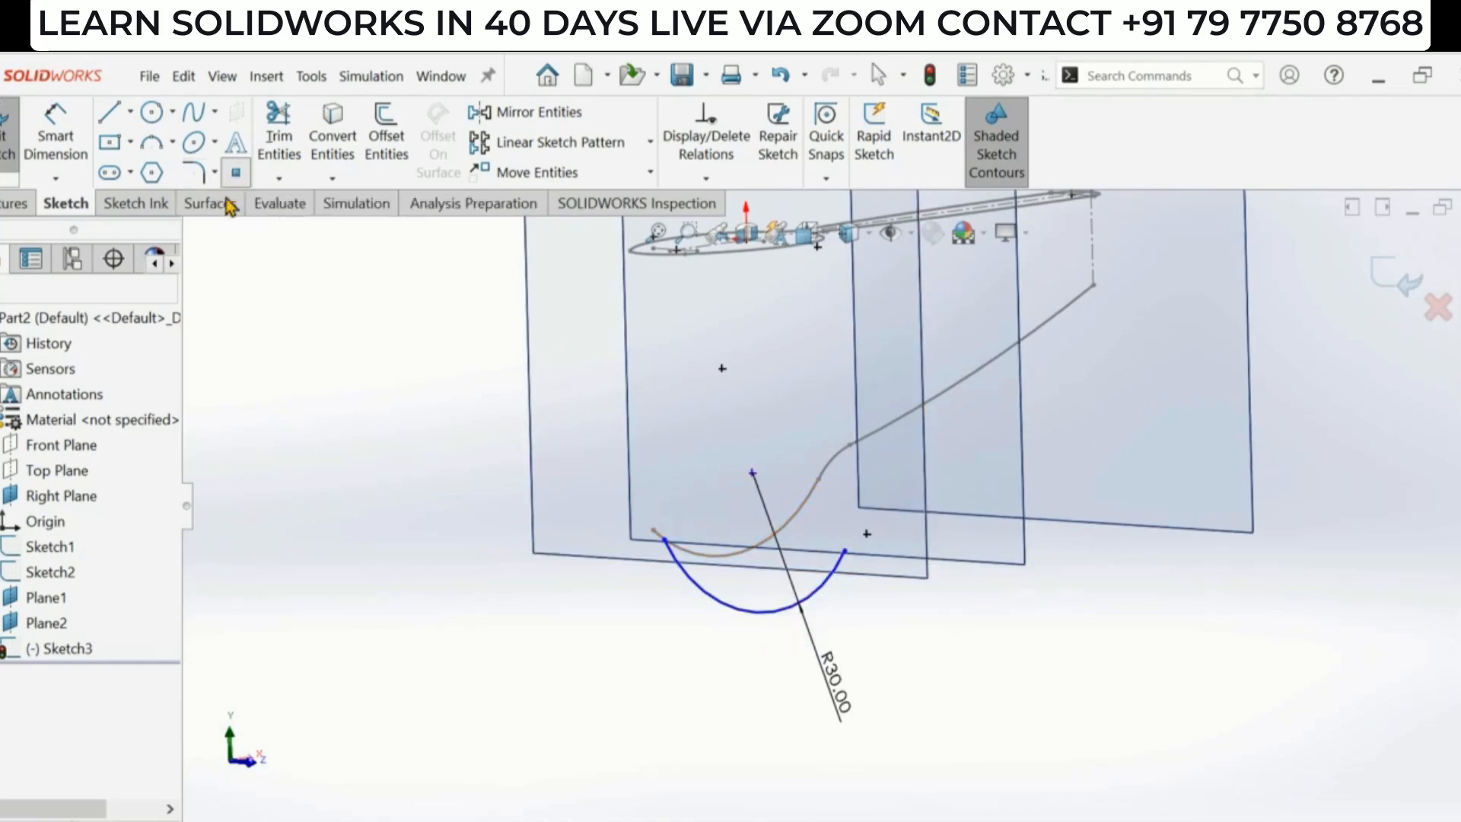
click(755, 612)
key(Escape)
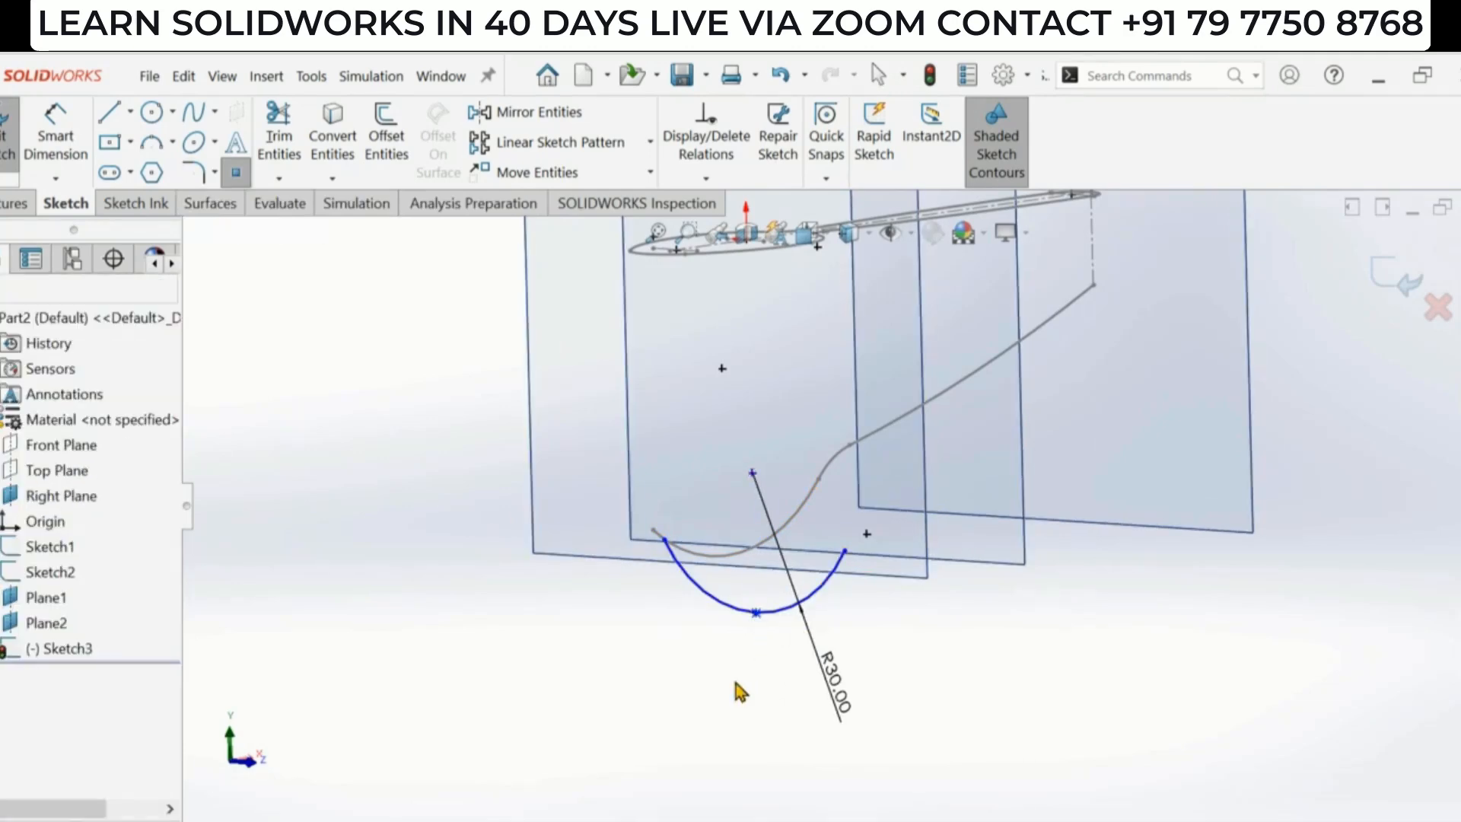
- Add a Pierce relation between the arc's midpoint and the spoon's side-profile curve
click(755, 612)
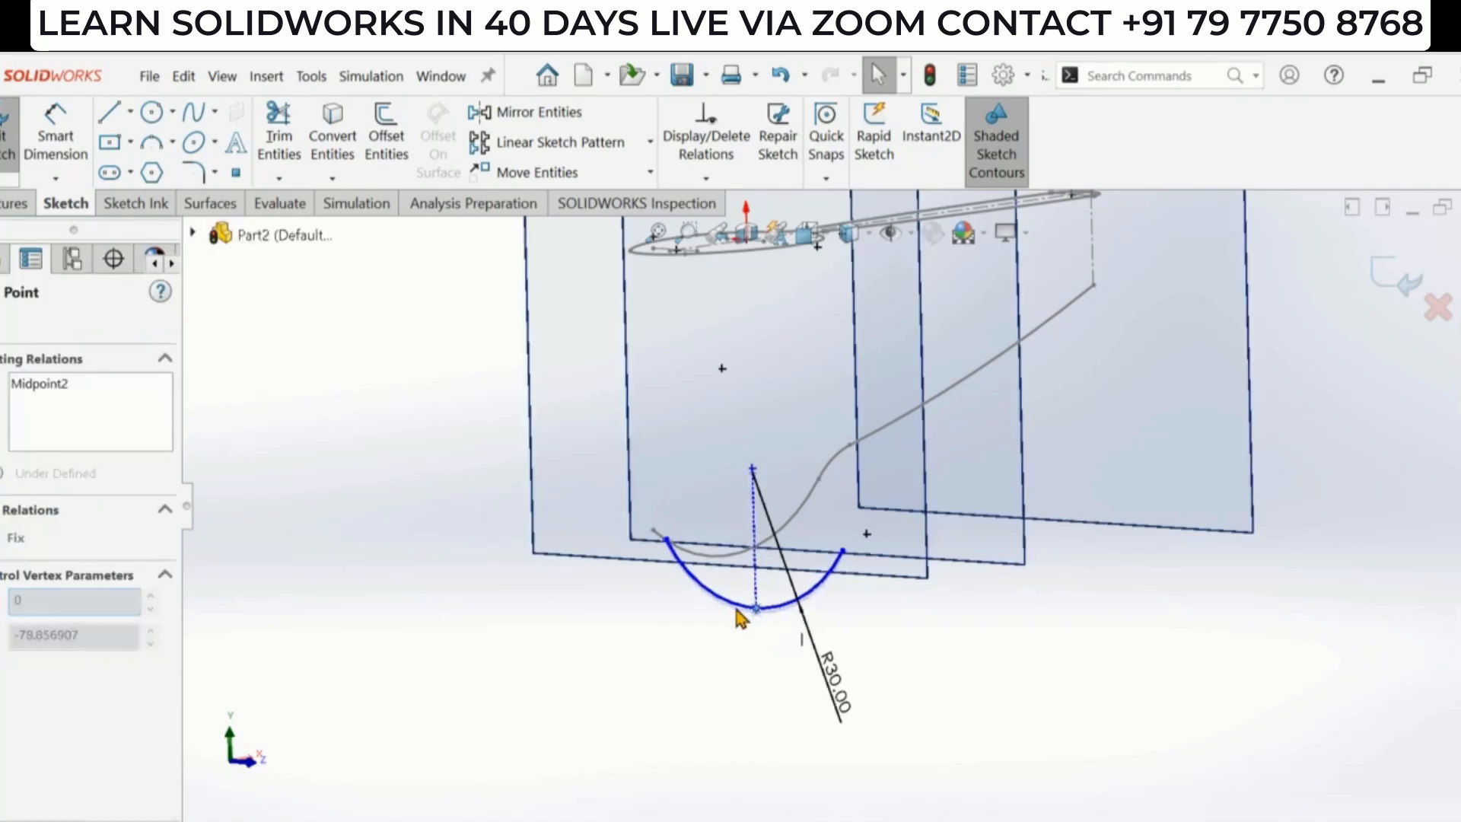
scroll(769, 599, down, 1)
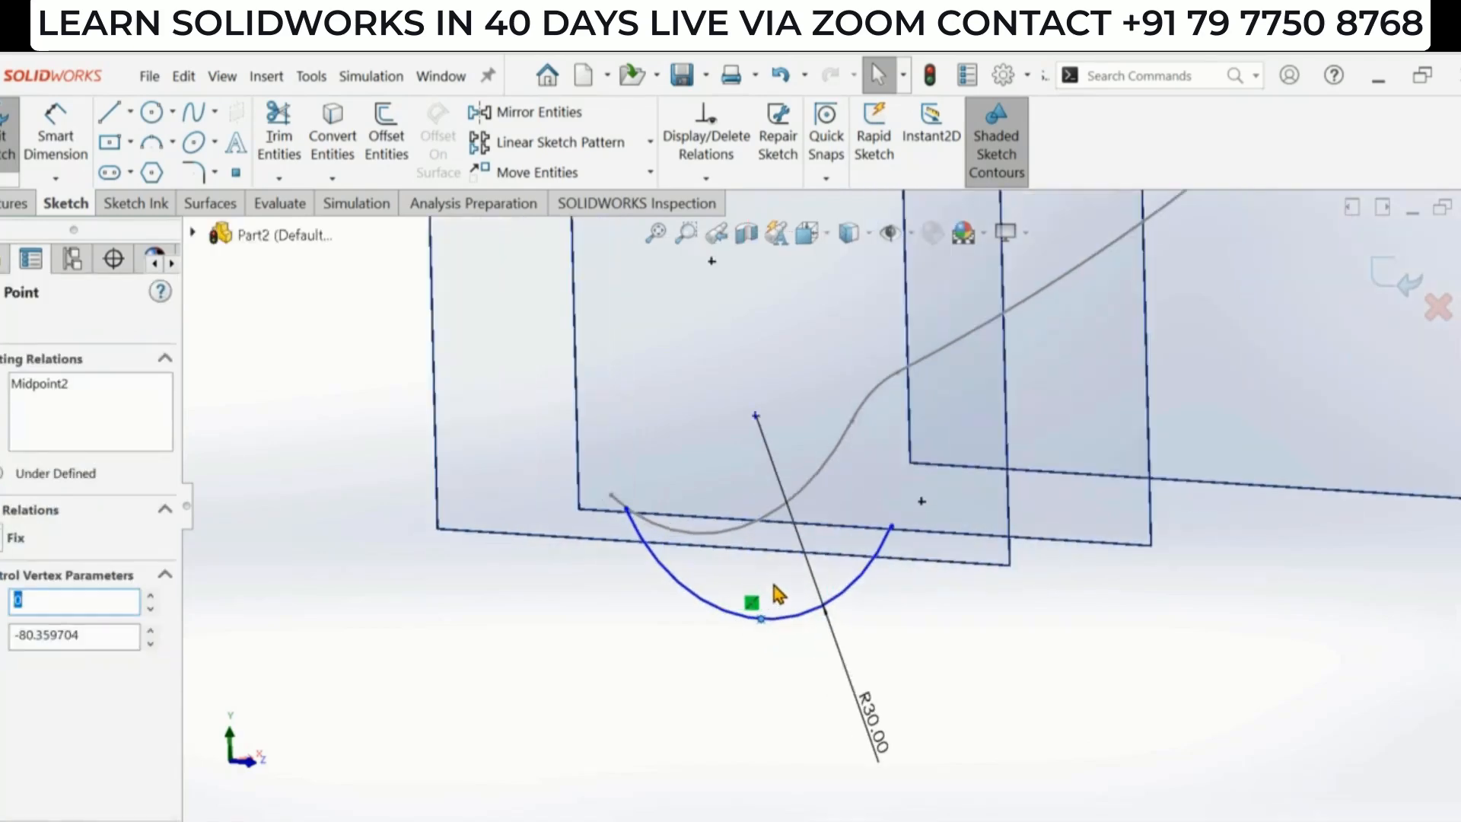
scroll(761, 571, down, 1)
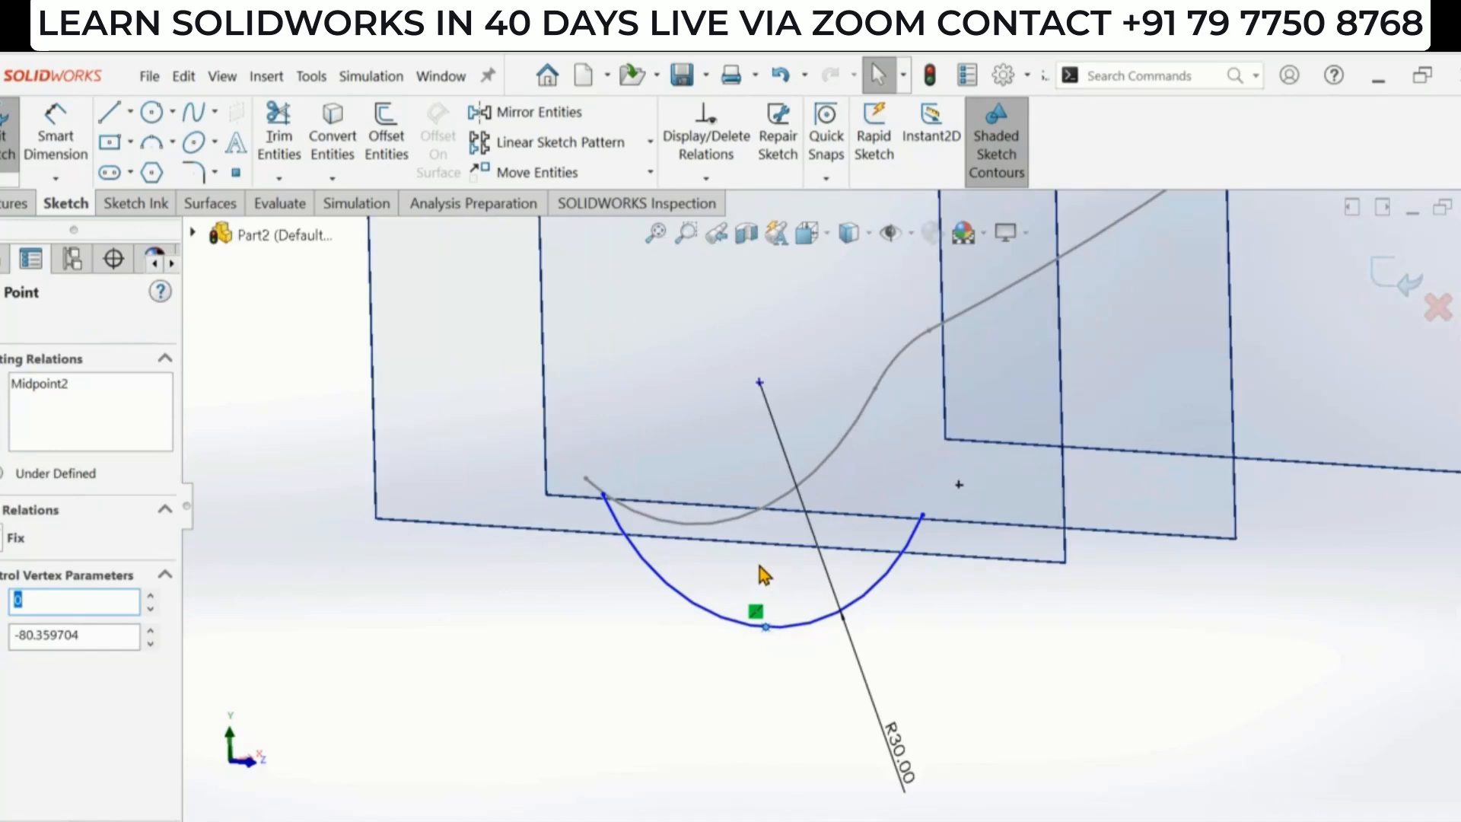
middle_drag(760, 566, 769, 577)
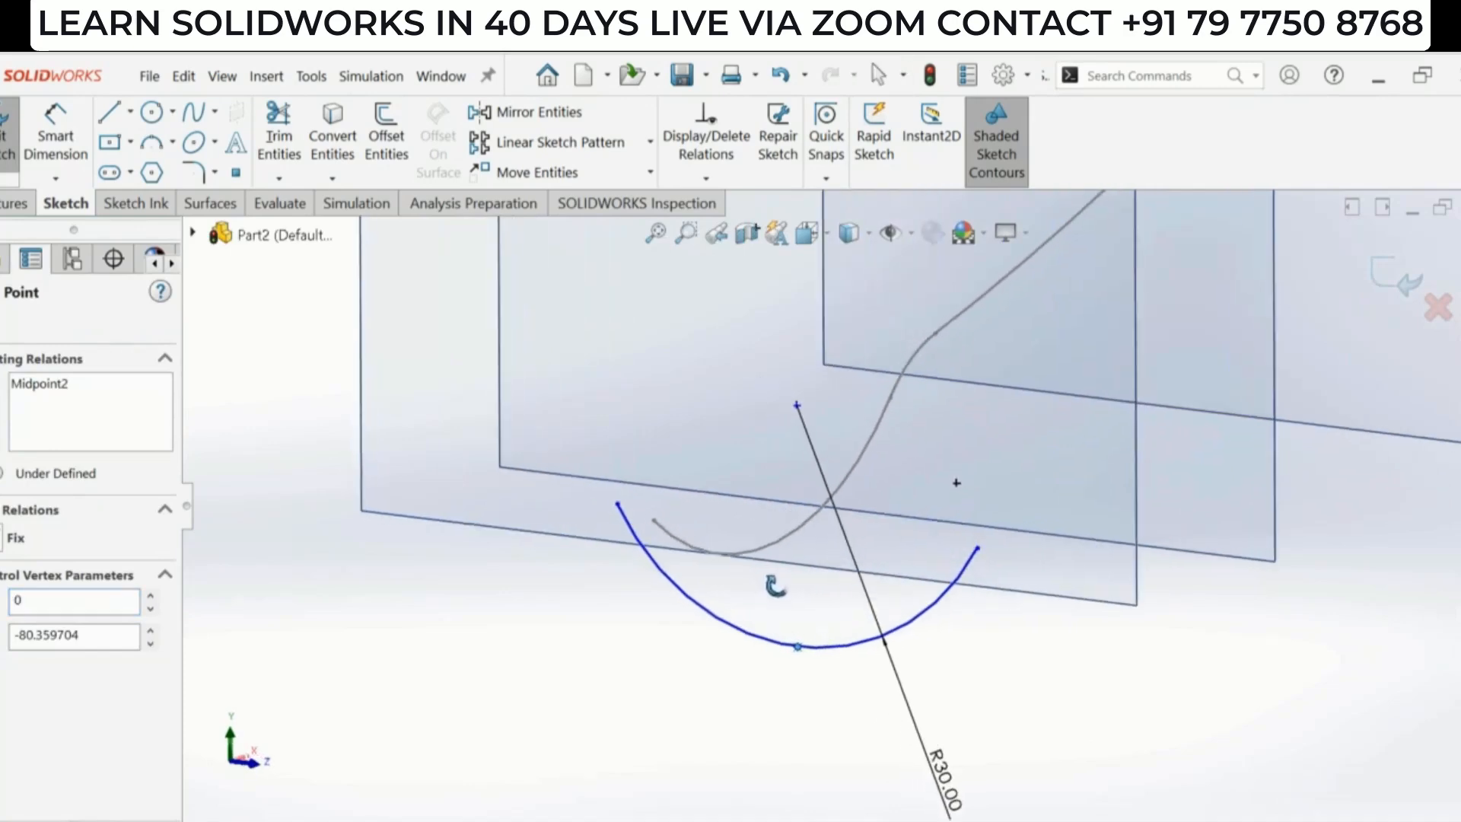
ctrl+click(784, 546)
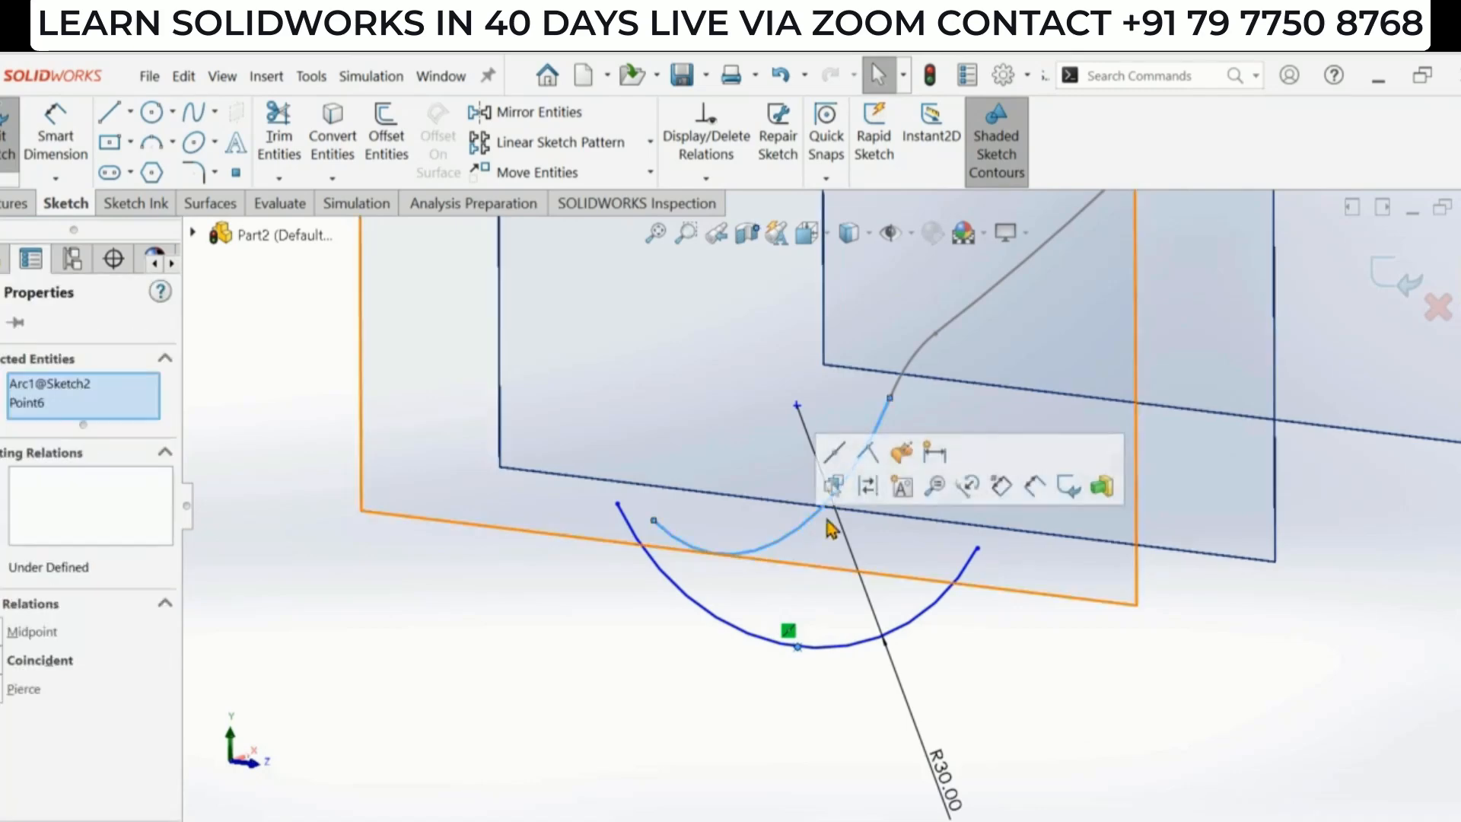
click(905, 453)
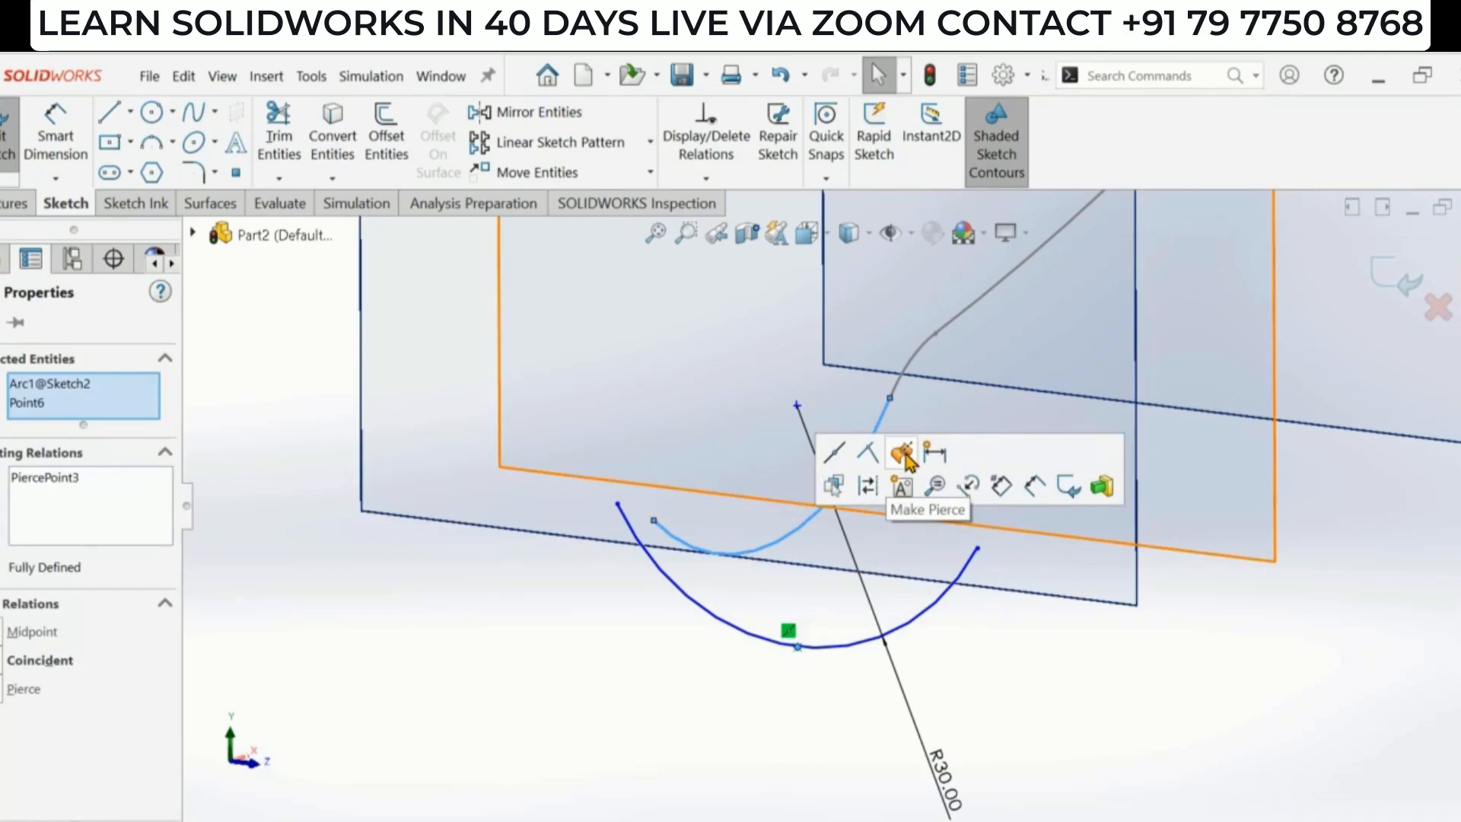
click(1124, 716)
- Exit the first cross-section sketch and orbit around the planes and profiles
scroll(915, 688, up, 4)
middle_drag(915, 689, 769, 498)
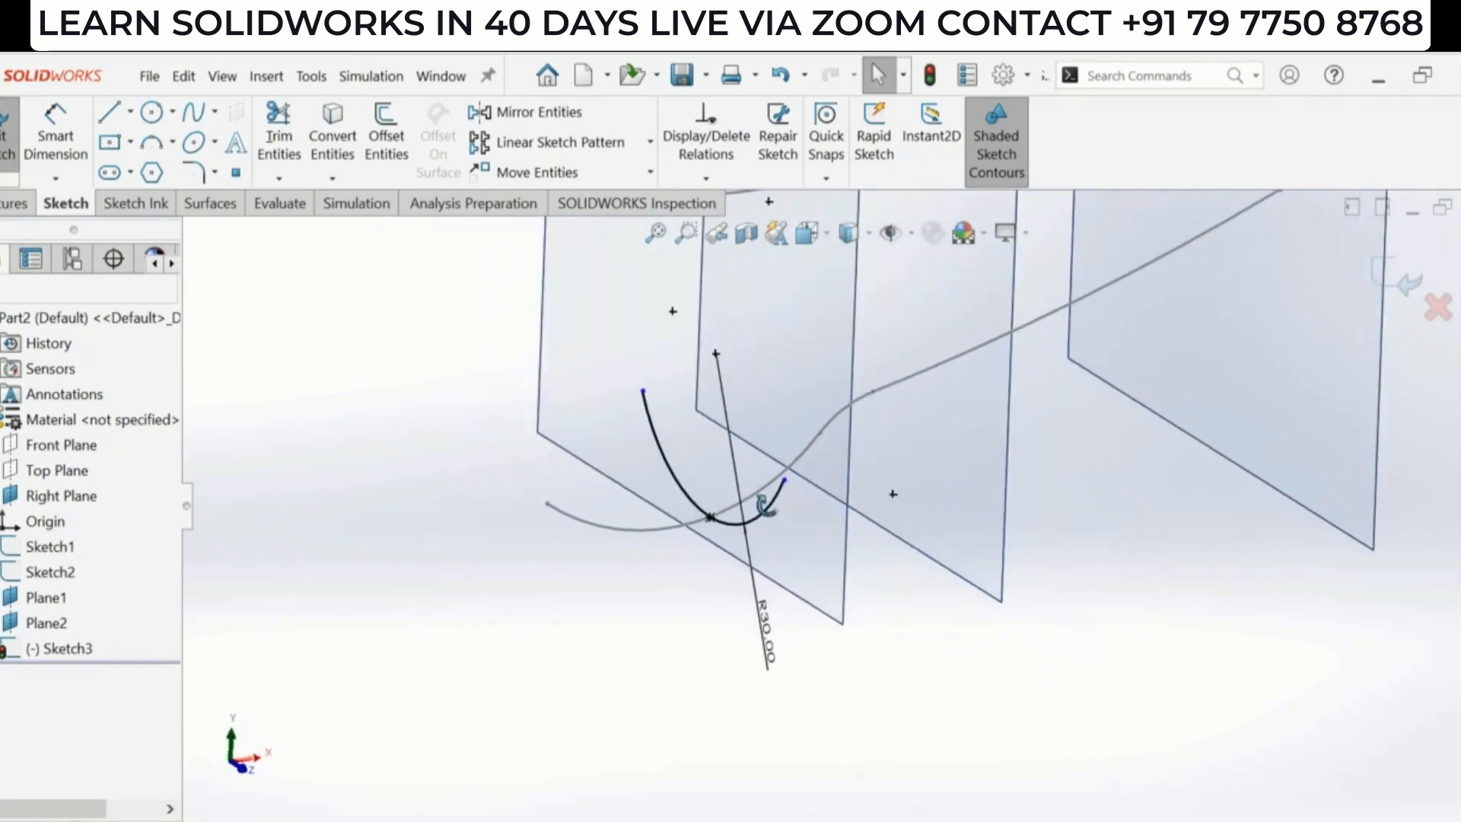
scroll(835, 508, up, 3)
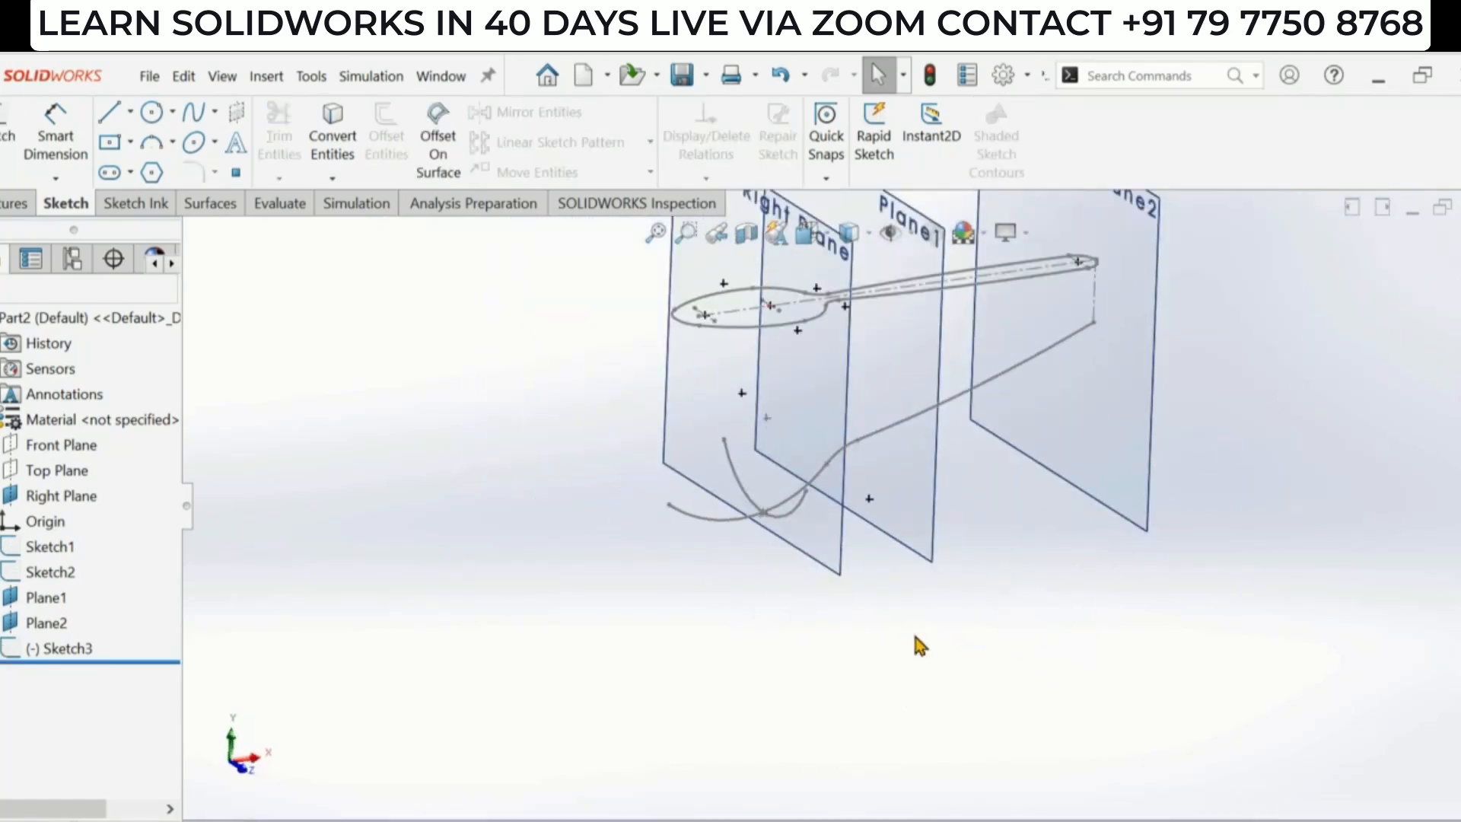
scroll(913, 624, up, 2)
scroll(910, 344, down, 3)
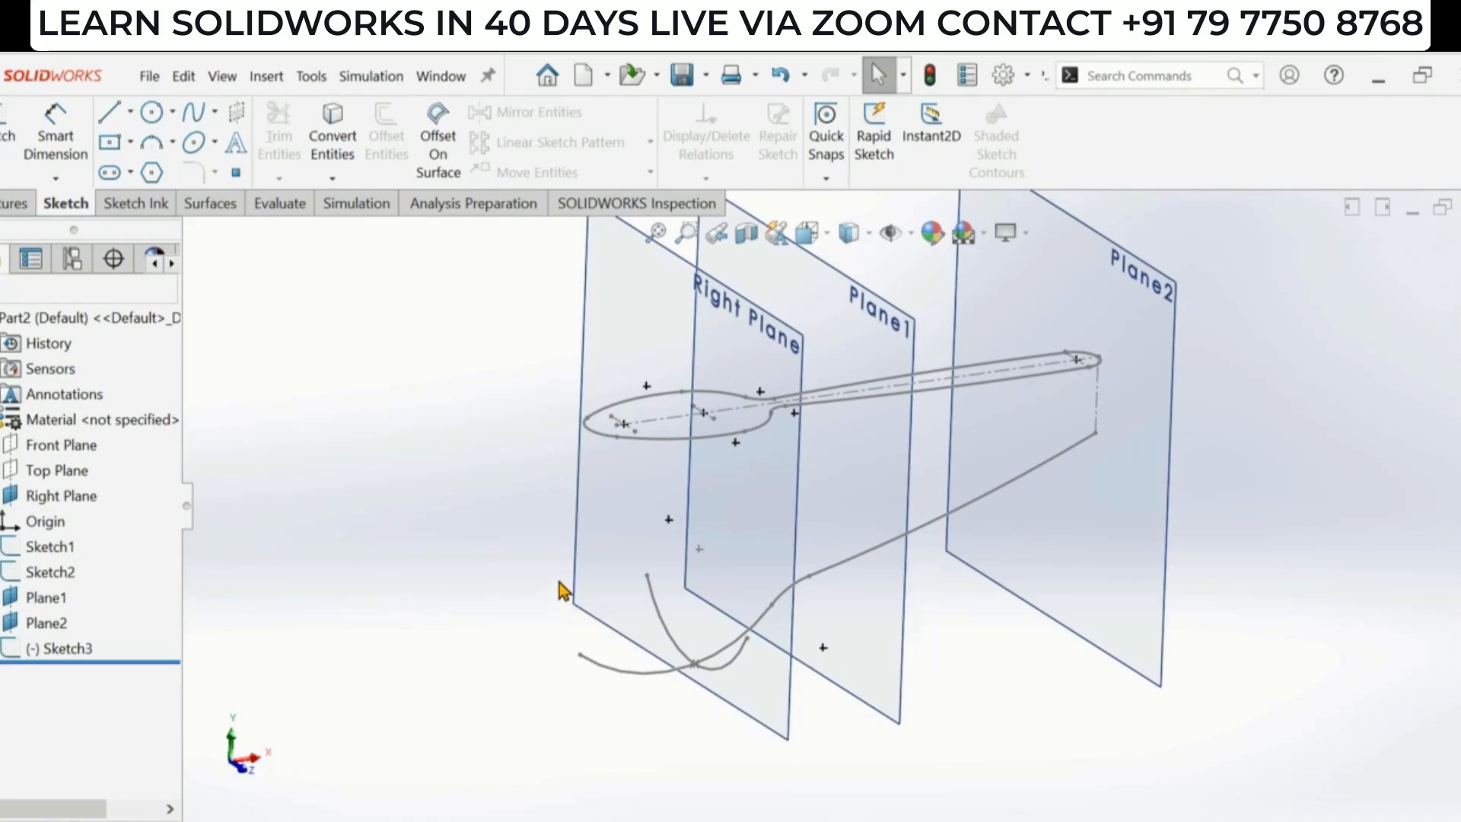
- Hide the Right Plane after checking the reference drawing
key(alt+Tab)
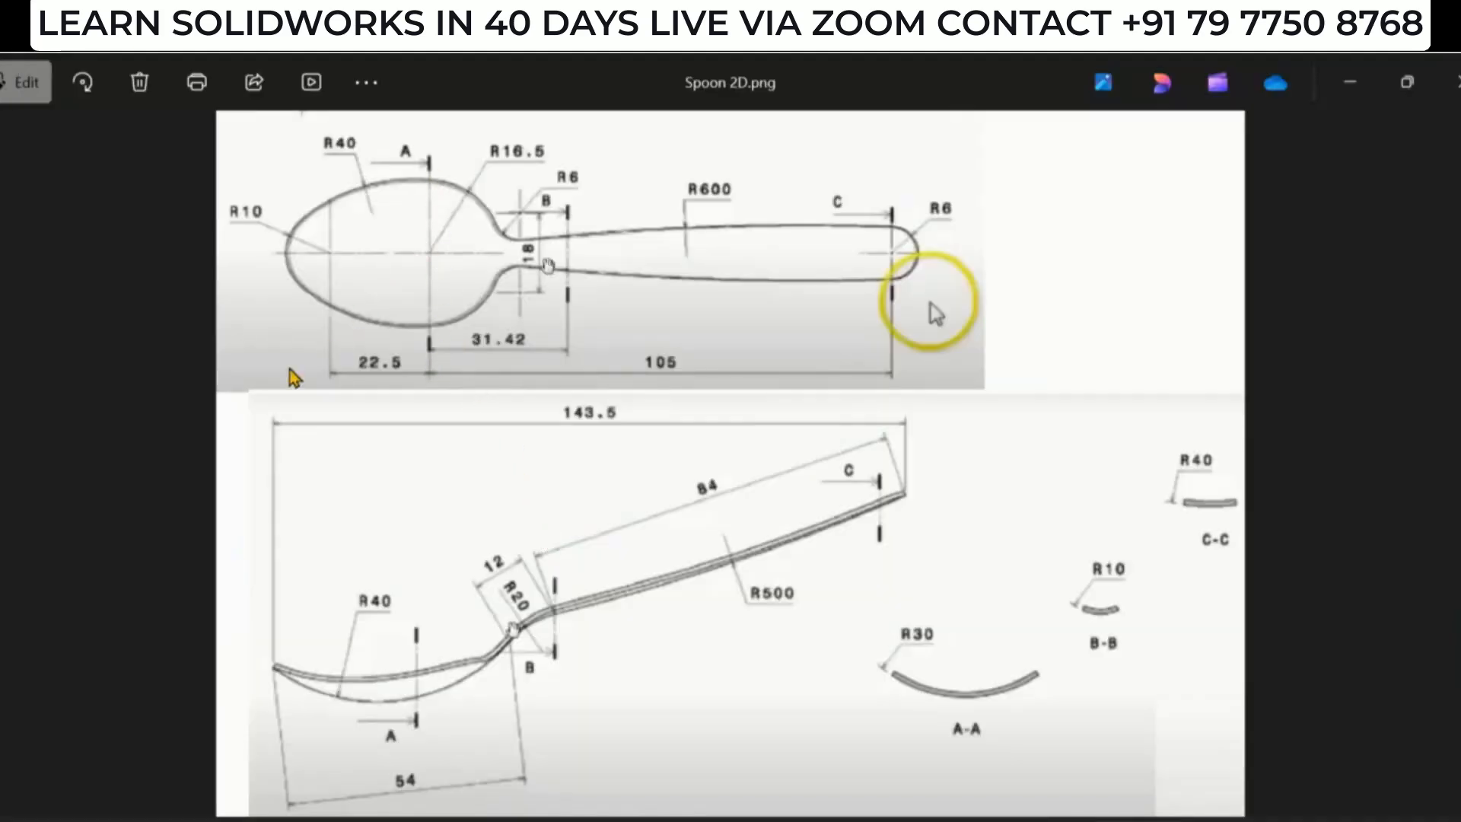
key(alt+Tab)
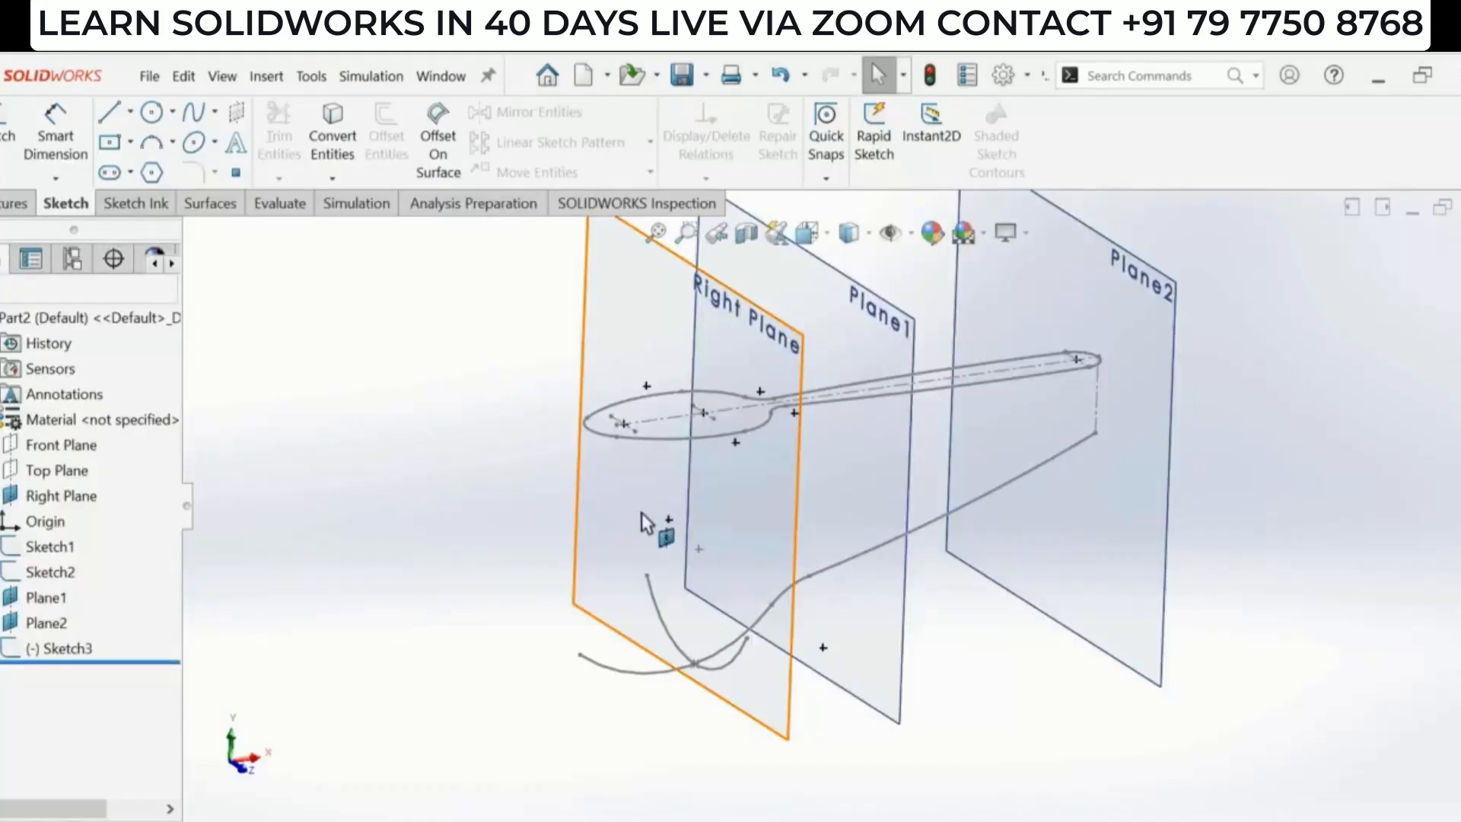
click(594, 470)
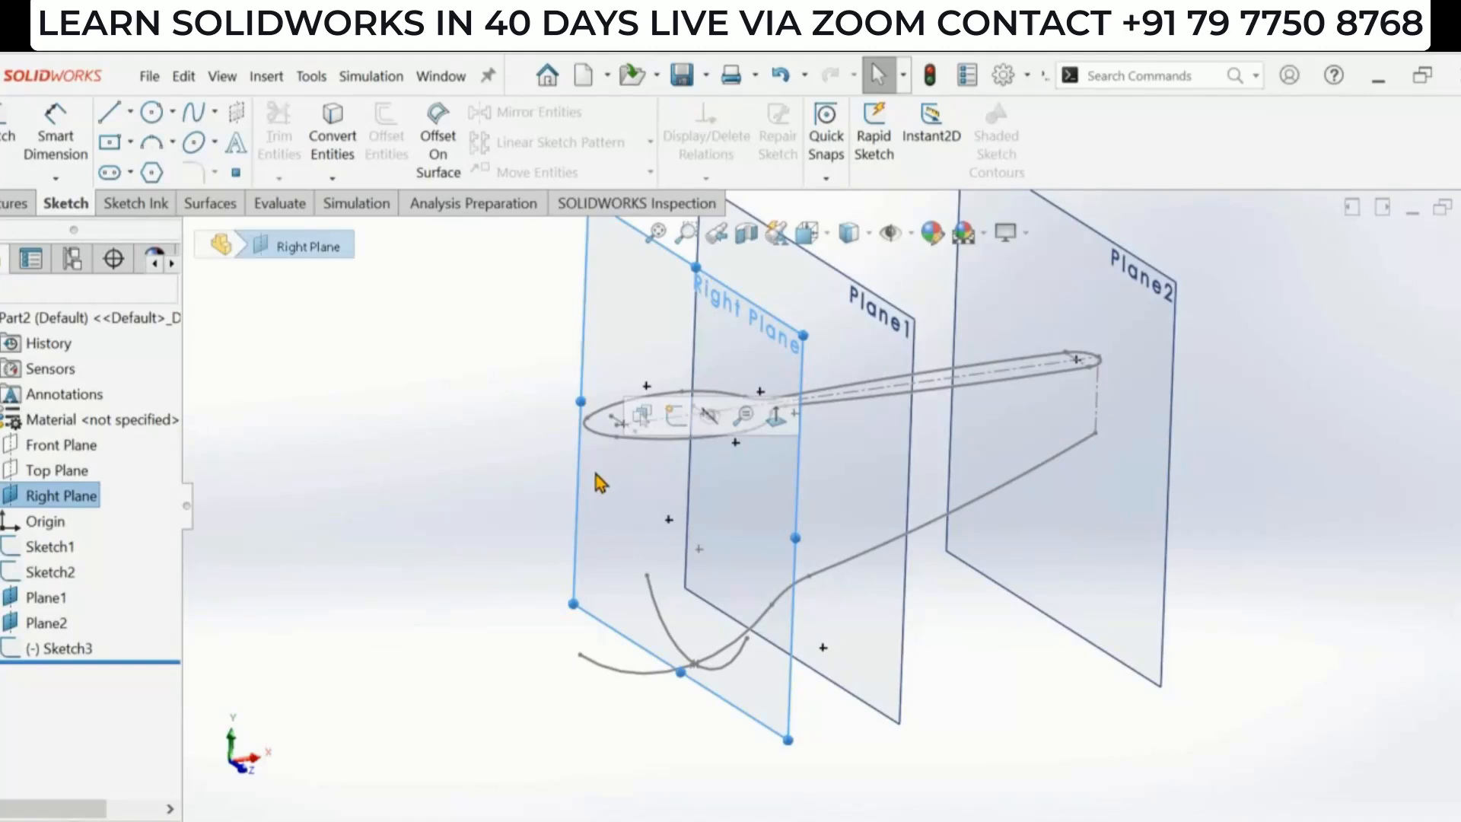
click(710, 416)
mouse_move(857, 527)
middle_down()
mouse_move(848, 473)
mouse_move(860, 508)
mouse_move(810, 487)
middle_up()
- Start a sketch on Plane1, viewed normal to it, and draw a three-point arc below the centerline
key(alt+Tab)
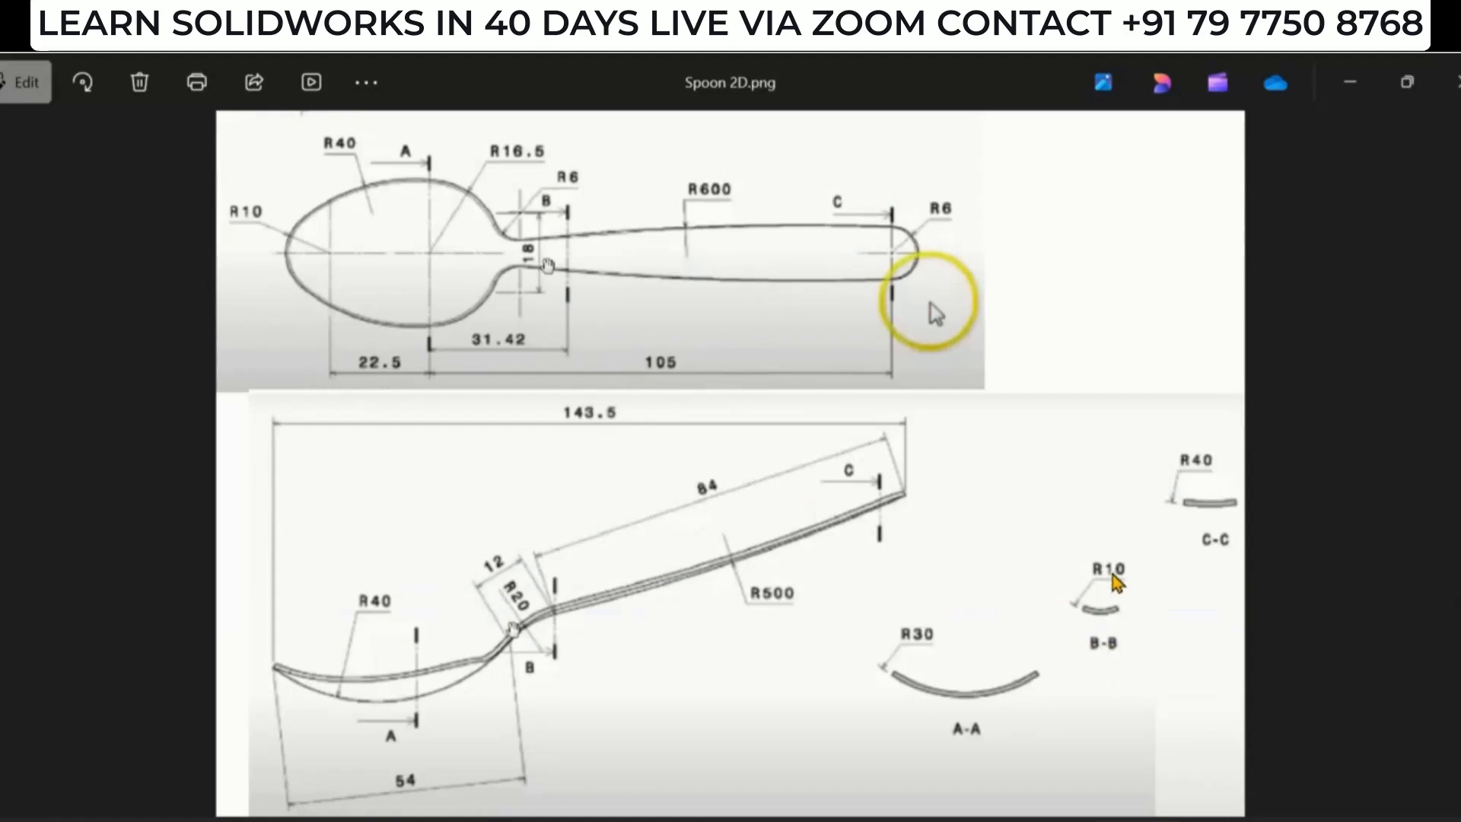
key(alt+Tab)
click(788, 478)
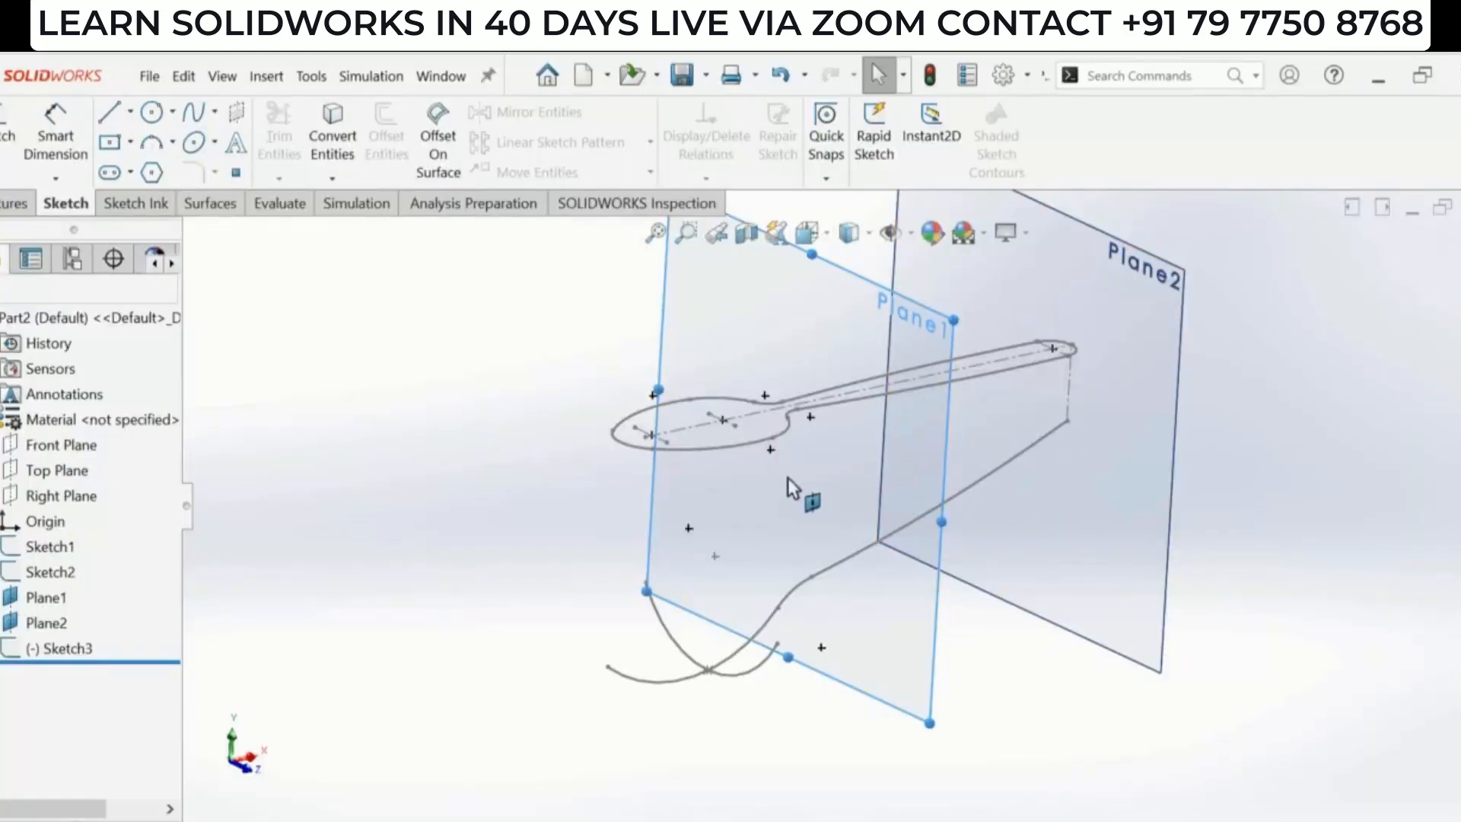
click(969, 424)
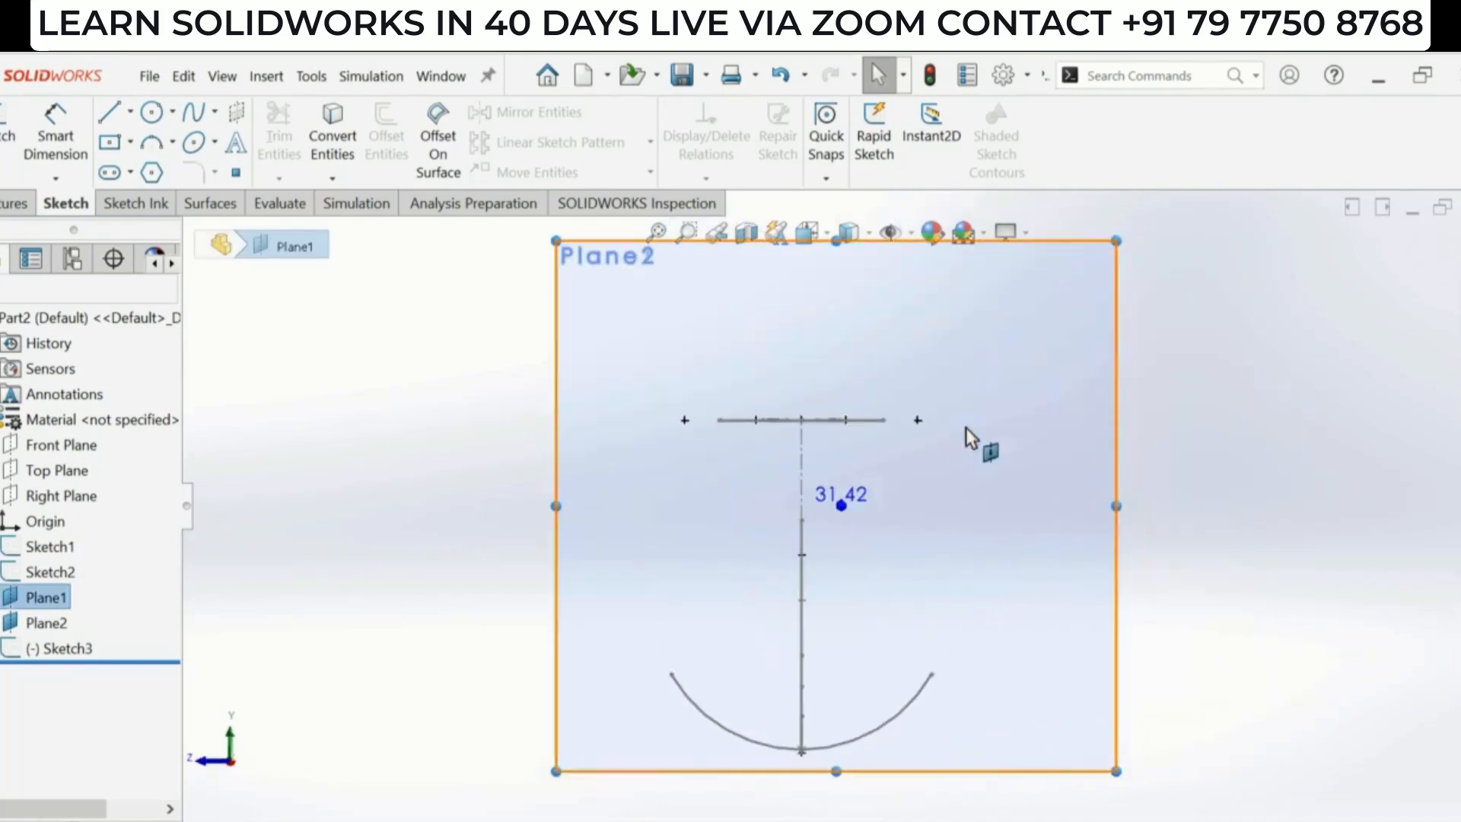
click(156, 147)
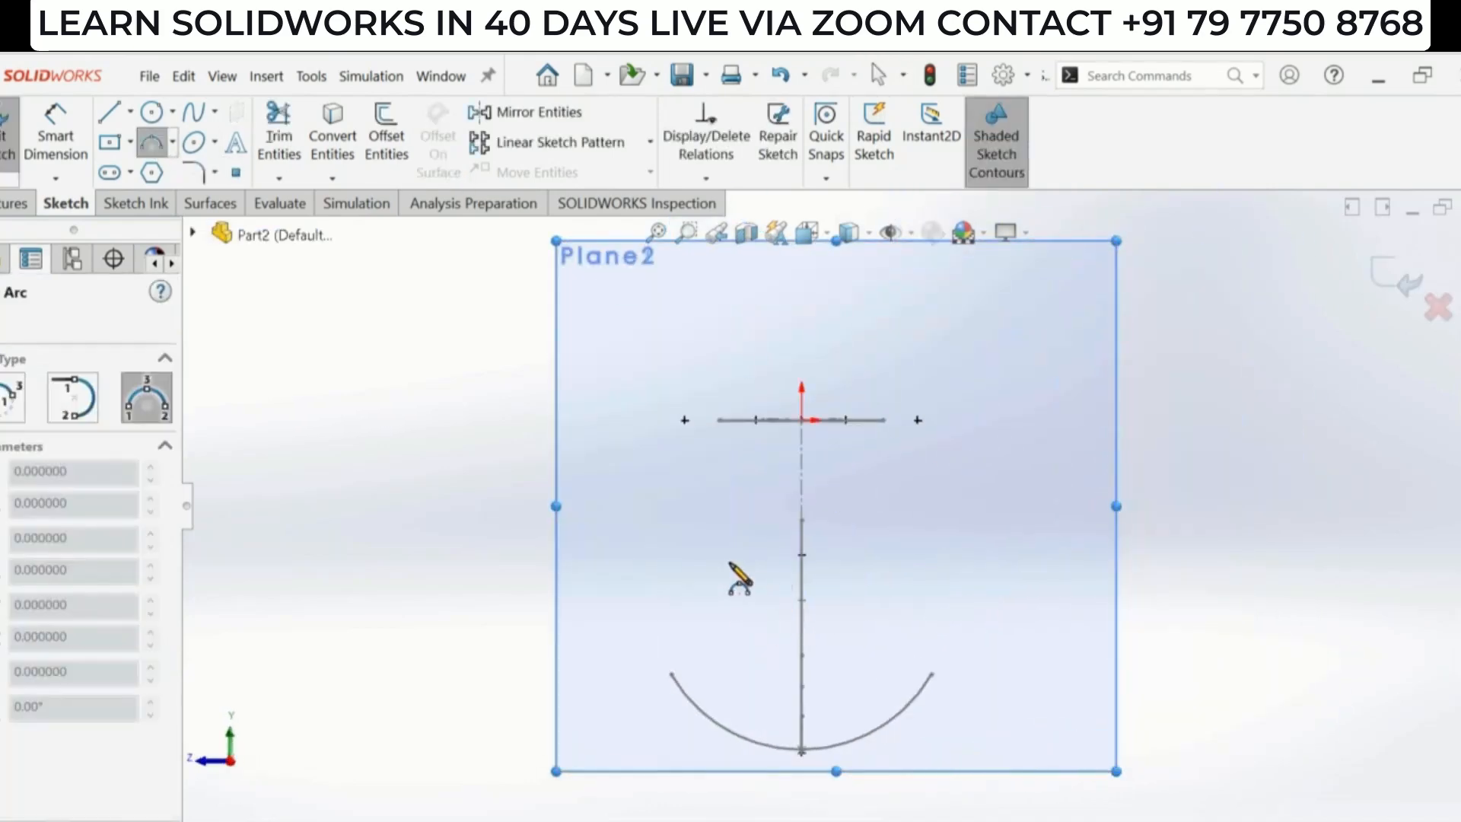
click(729, 562)
click(877, 555)
click(846, 590)
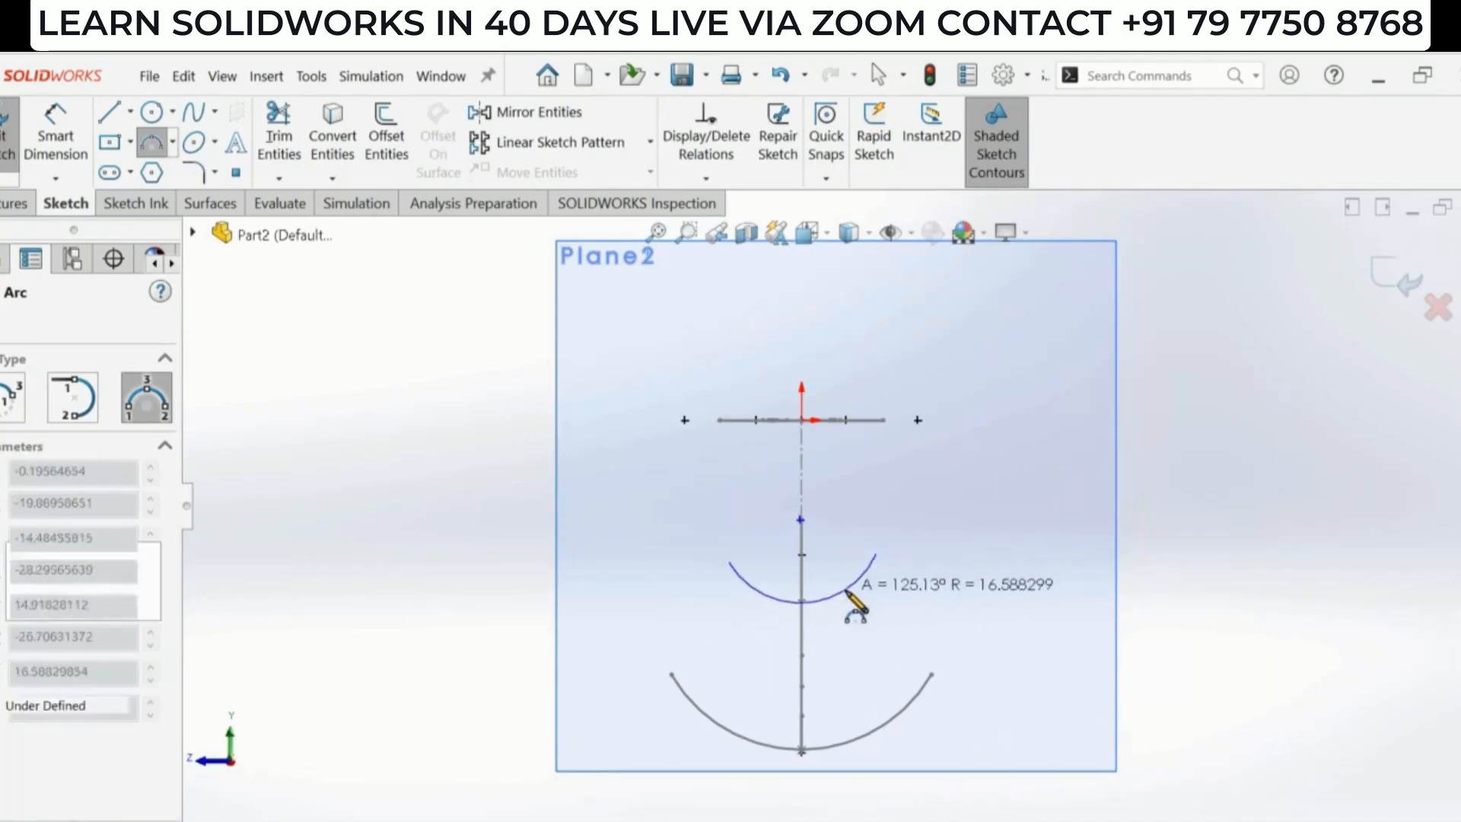
- Dimension the new arc's radius as 10 mm with Smart Dimension
click(70, 149)
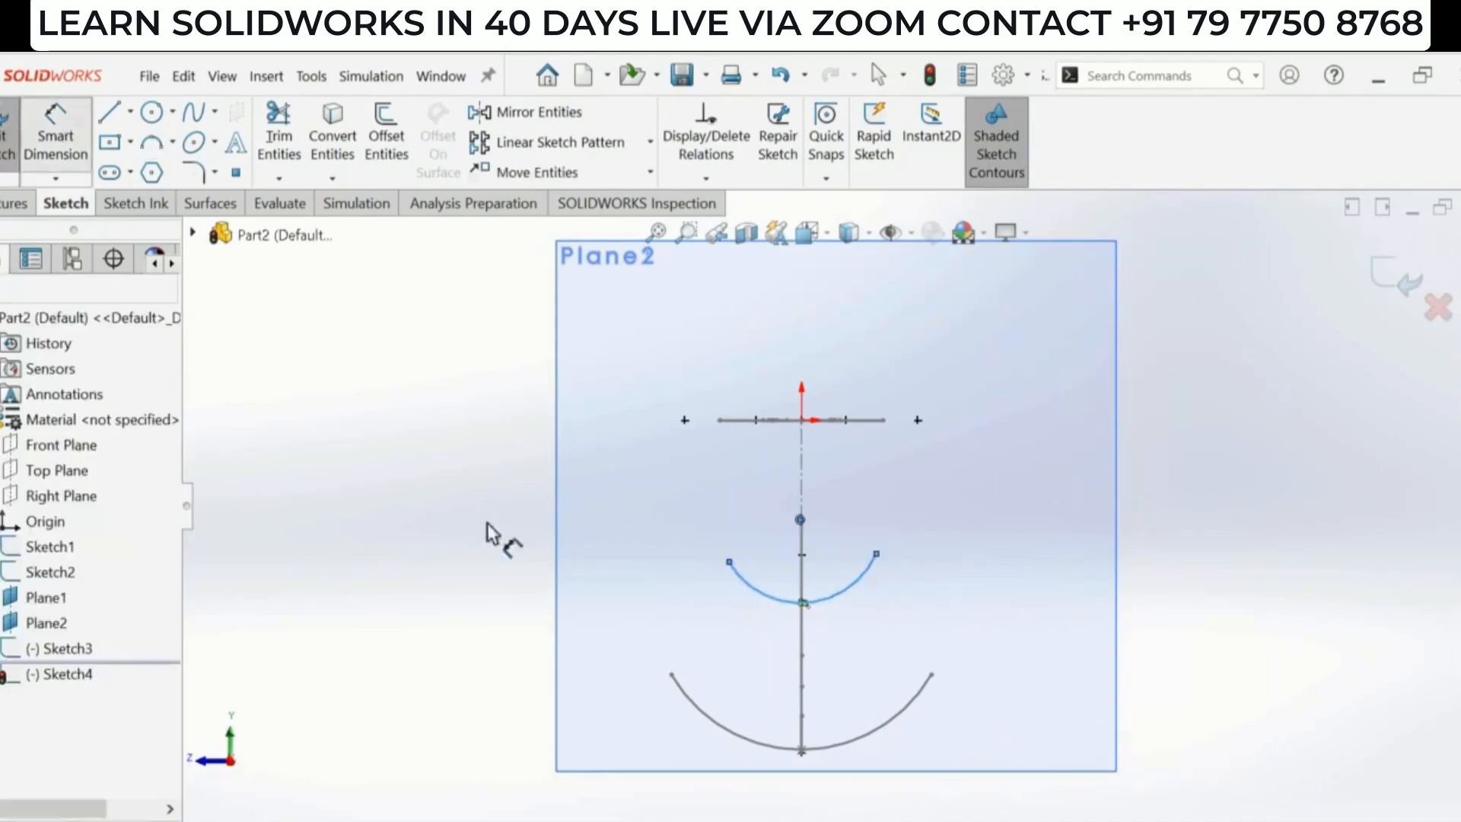
click(840, 601)
click(795, 732)
text(10)
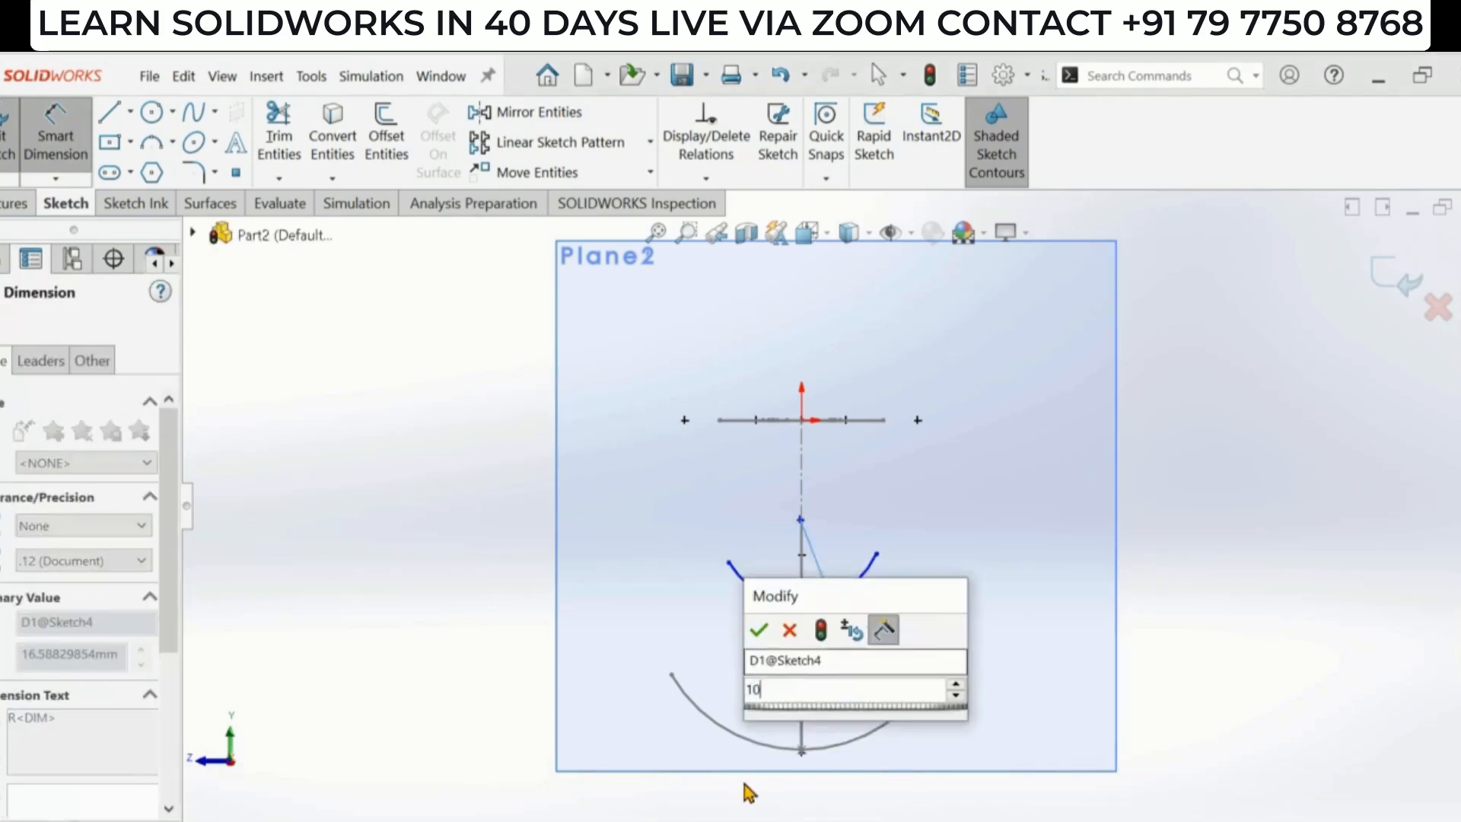
key(Return)
key(Escape)
key(Escape)
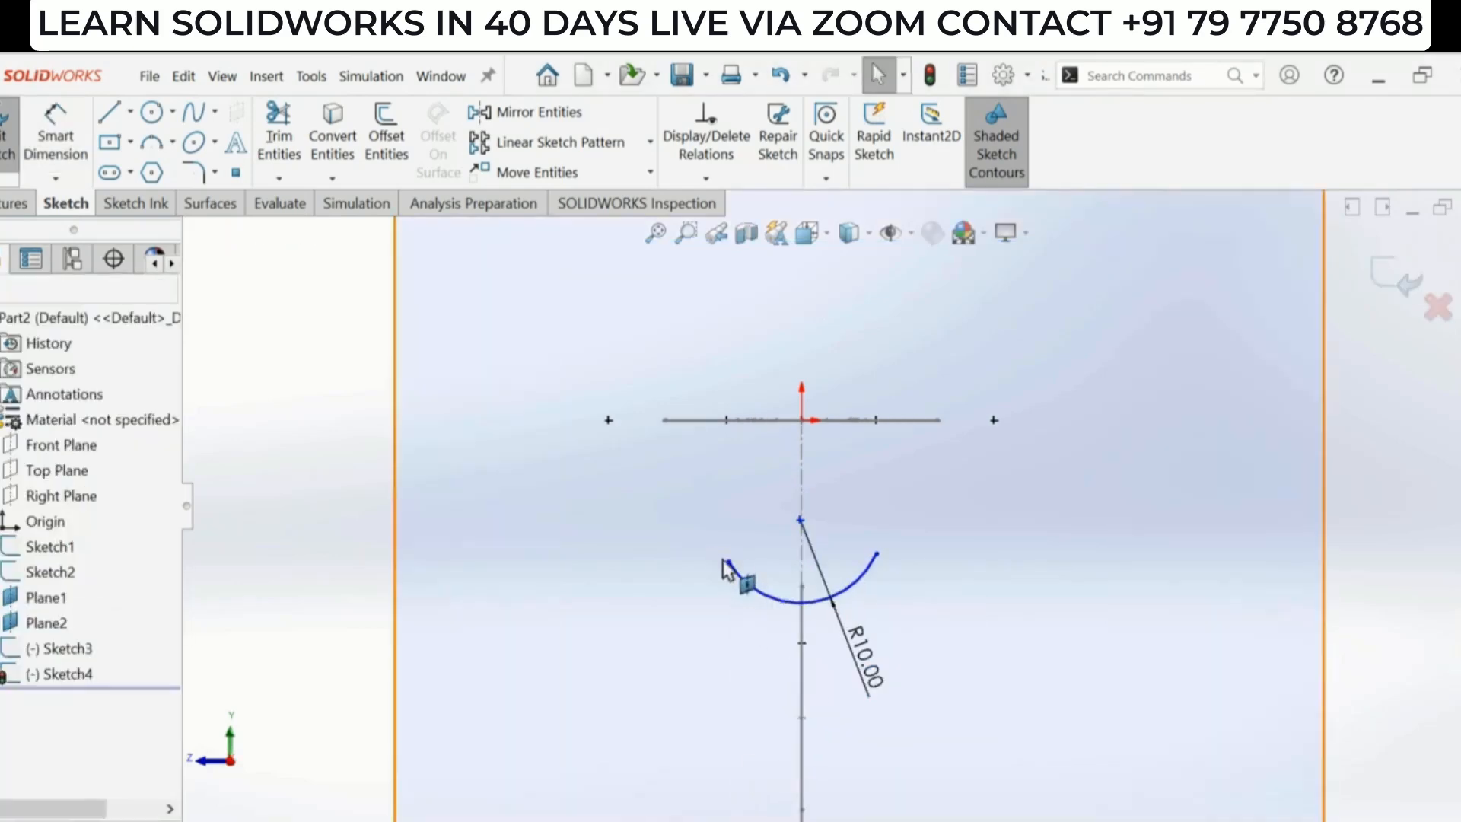
- Make the R10 arc's endpoints horizontal to each other
click(729, 562)
ctrl+click(876, 554)
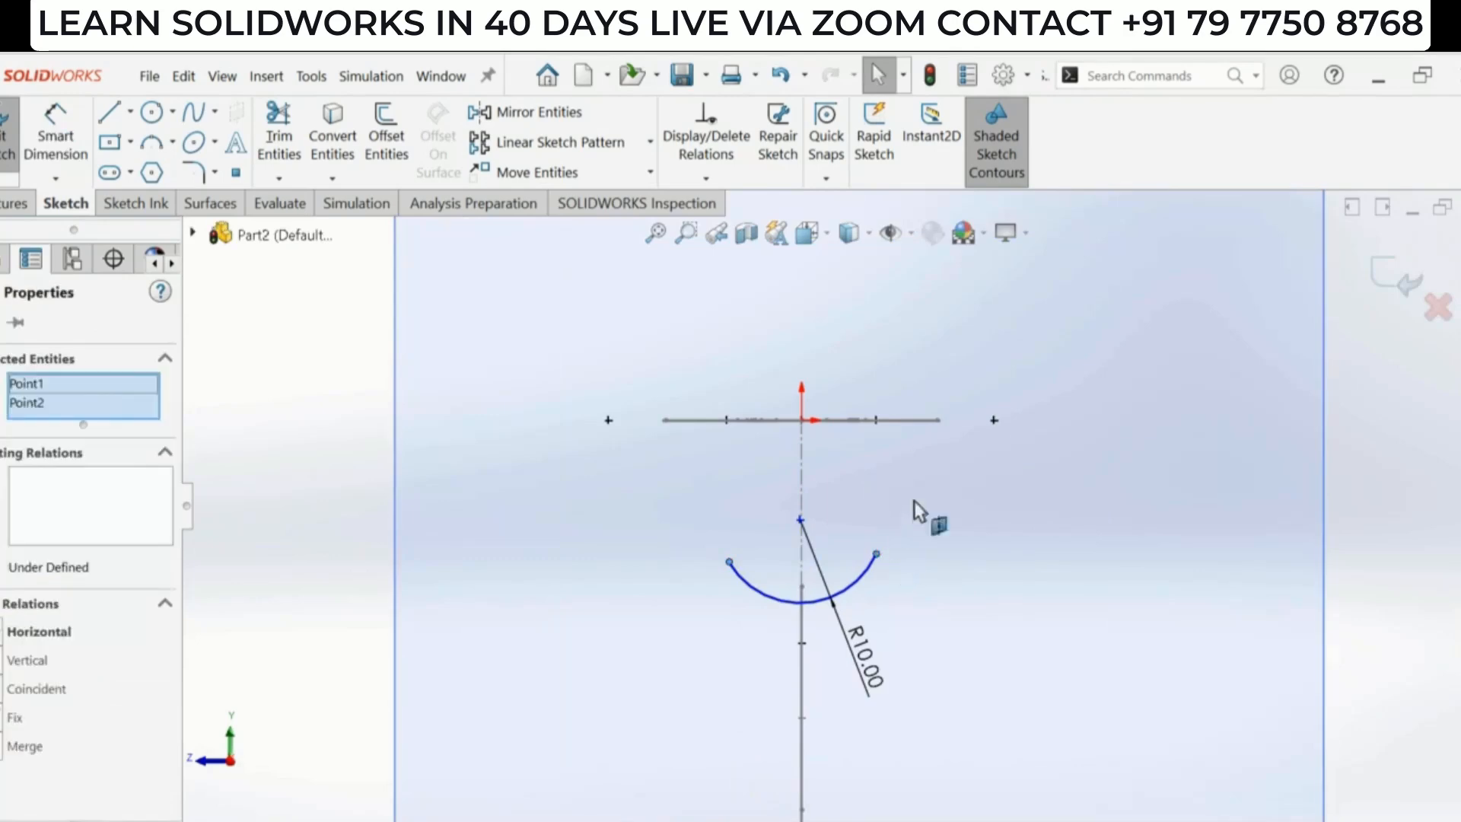
click(921, 476)
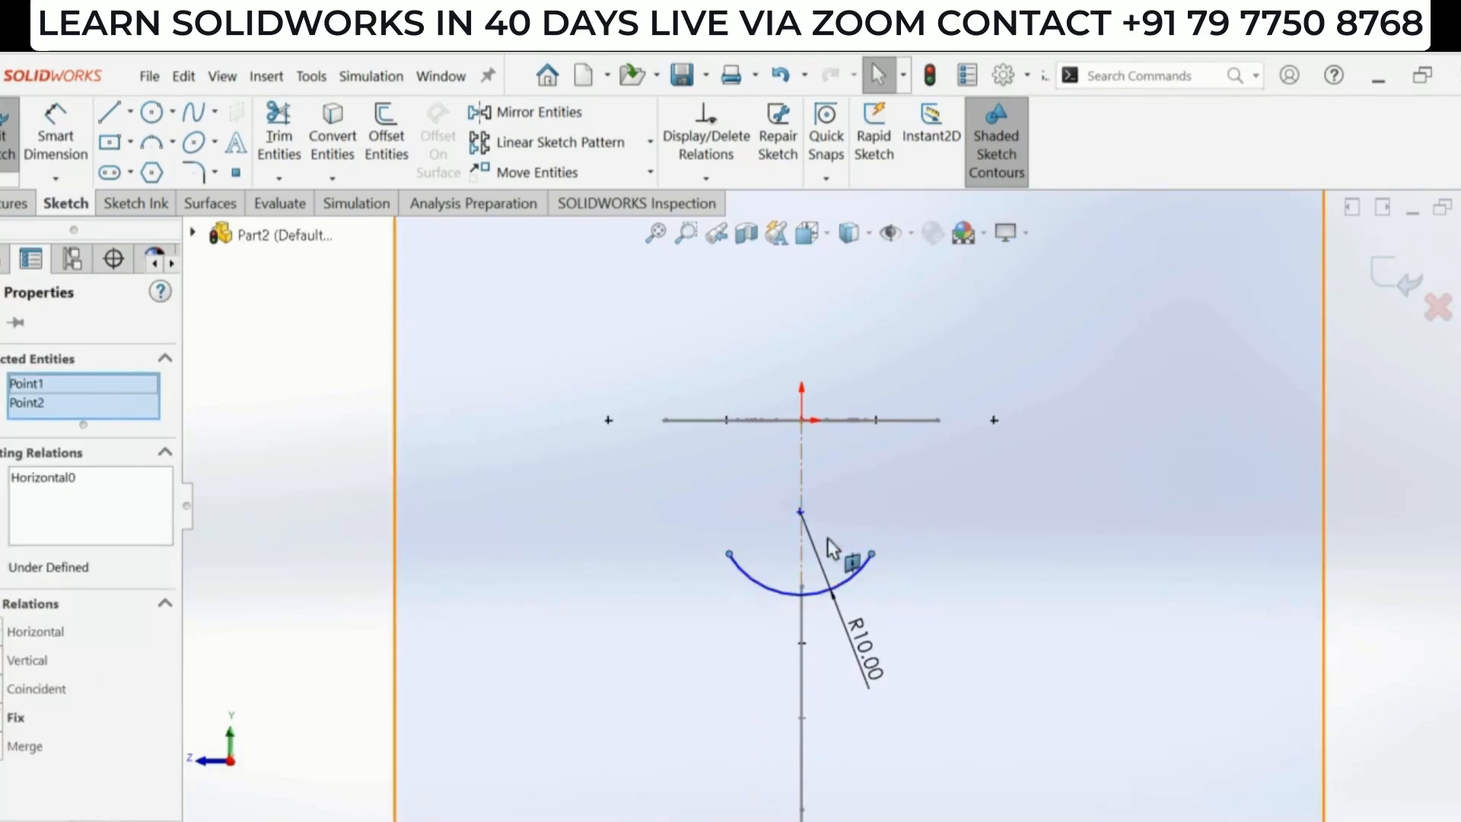
scroll(808, 511, down, 2)
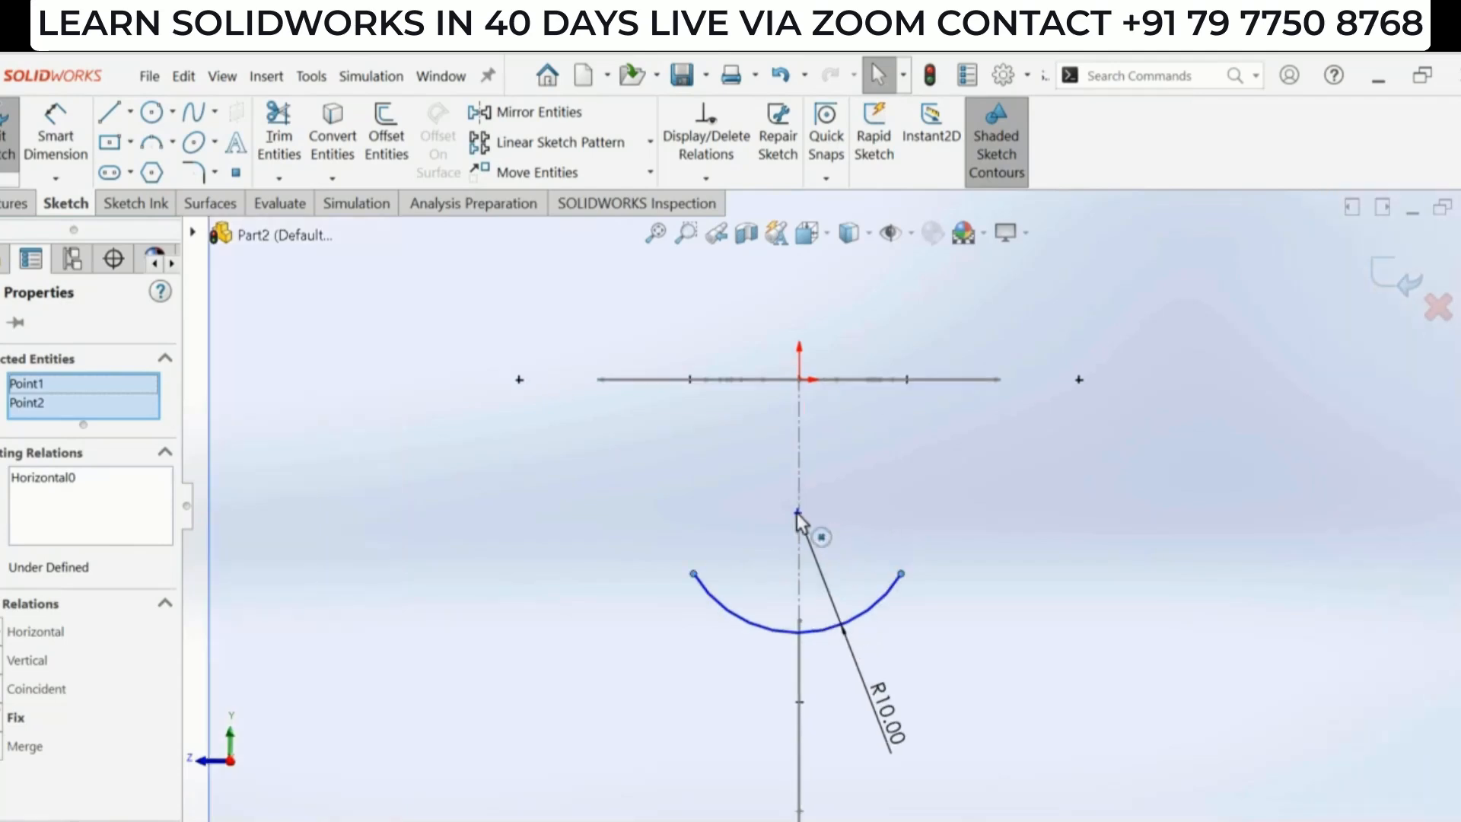
- Make the R10 arc's centre point coincident with the vertical centerline
click(798, 512)
ctrl+click(799, 473)
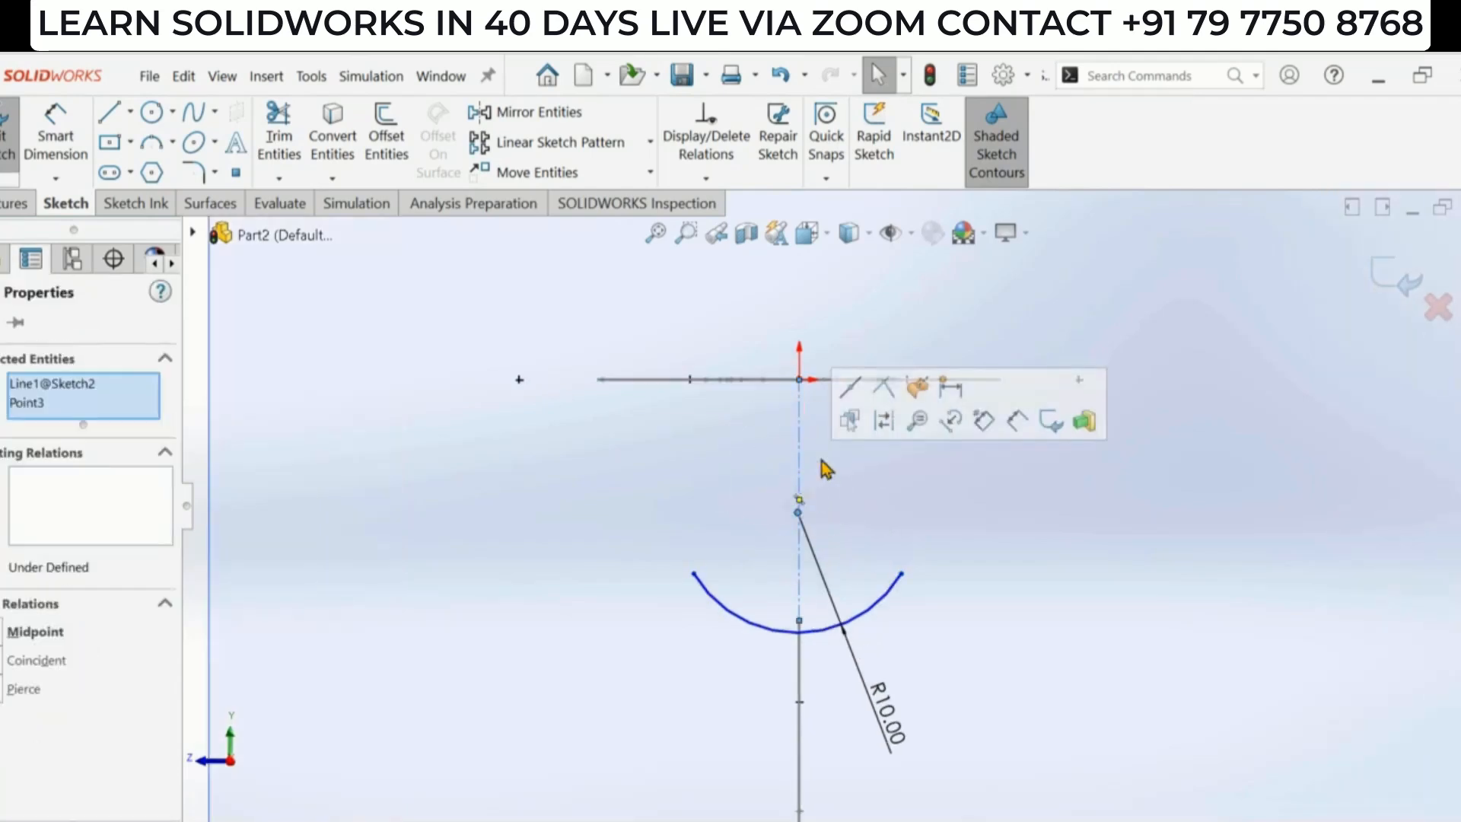
click(882, 389)
click(967, 559)
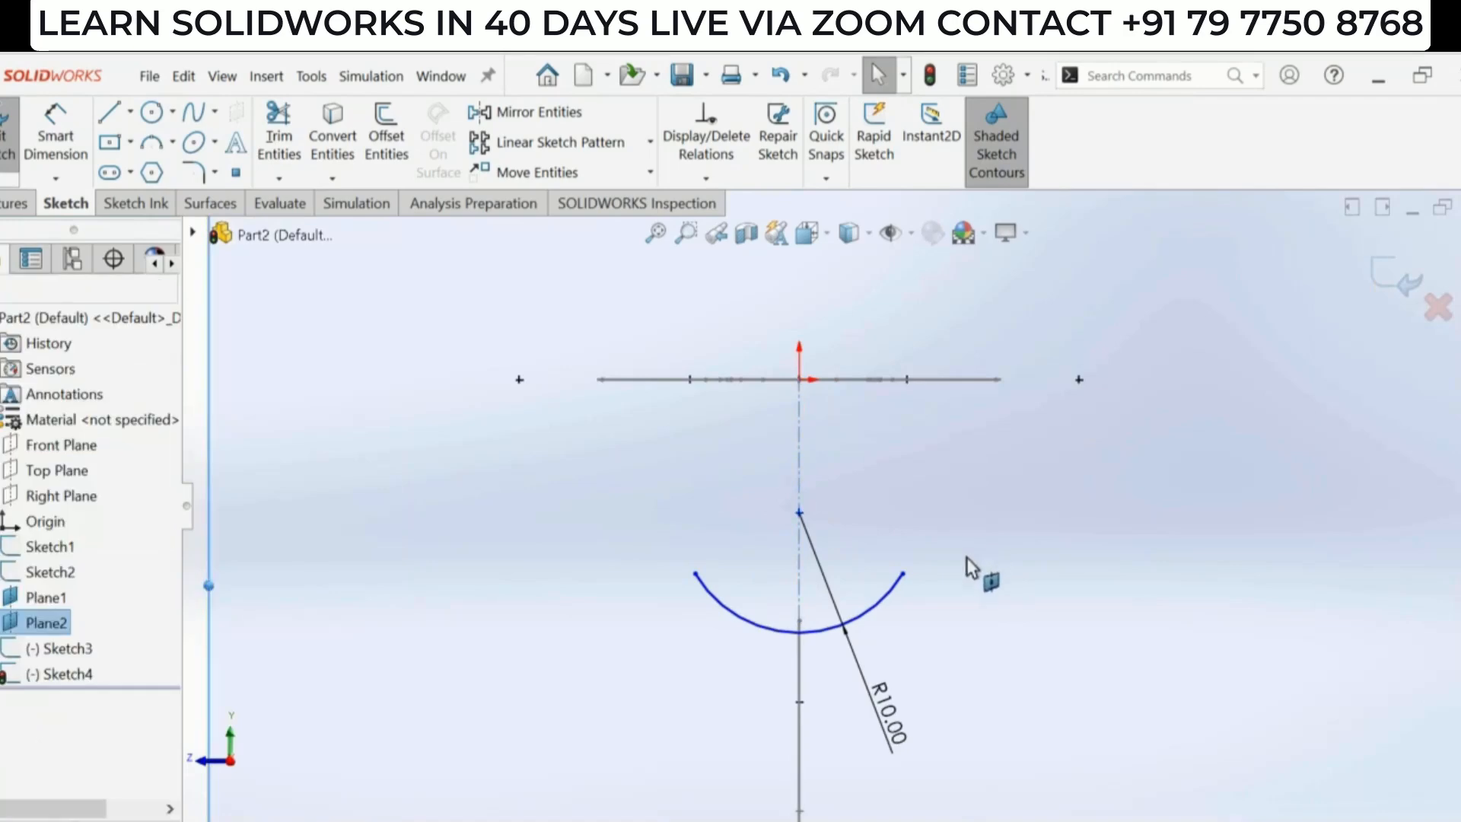
- Add a sketch point at the midpoint of the R10 arc
mouse_move(966, 559)
middle_down()
mouse_move(799, 554)
mouse_move(770, 609)
mouse_move(797, 651)
mouse_move(959, 581)
mouse_move(990, 621)
mouse_move(972, 641)
mouse_move(989, 603)
mouse_move(1001, 629)
mouse_move(989, 632)
middle_up()
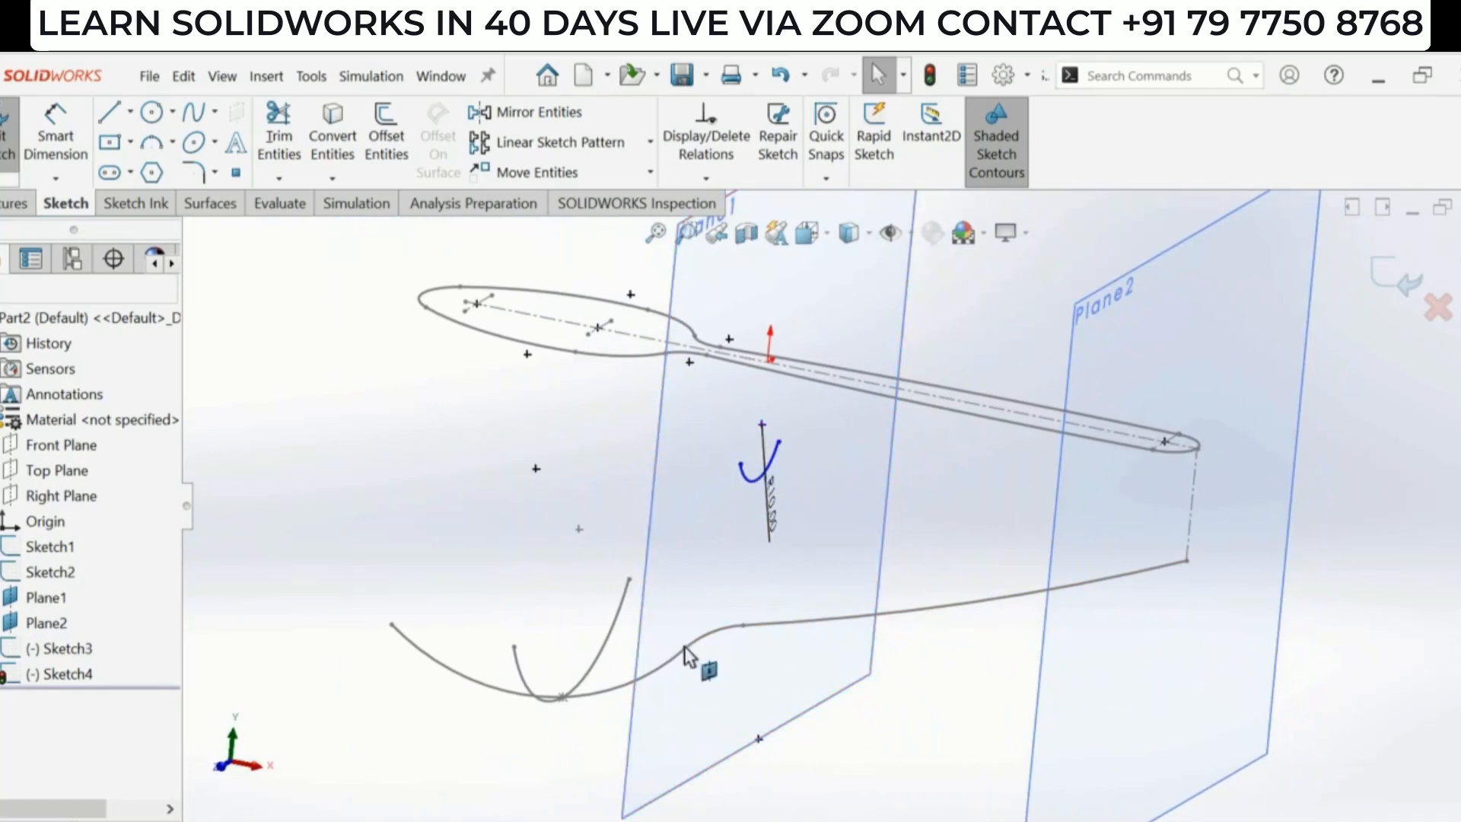
middle_drag(951, 615, 920, 666)
mouse_move(868, 597)
middle_down()
mouse_move(942, 610)
mouse_move(815, 617)
mouse_move(822, 550)
middle_up()
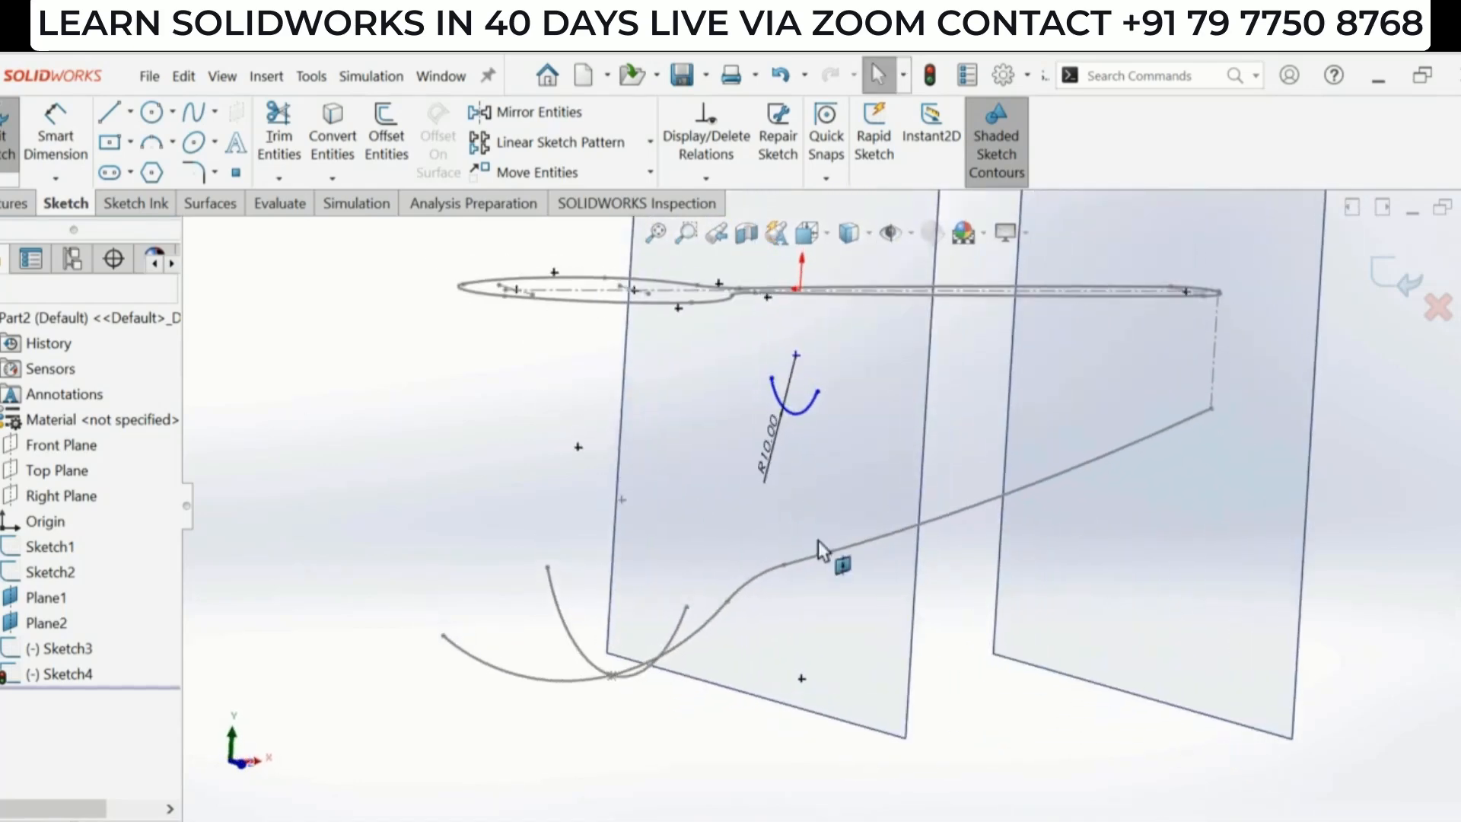
click(236, 177)
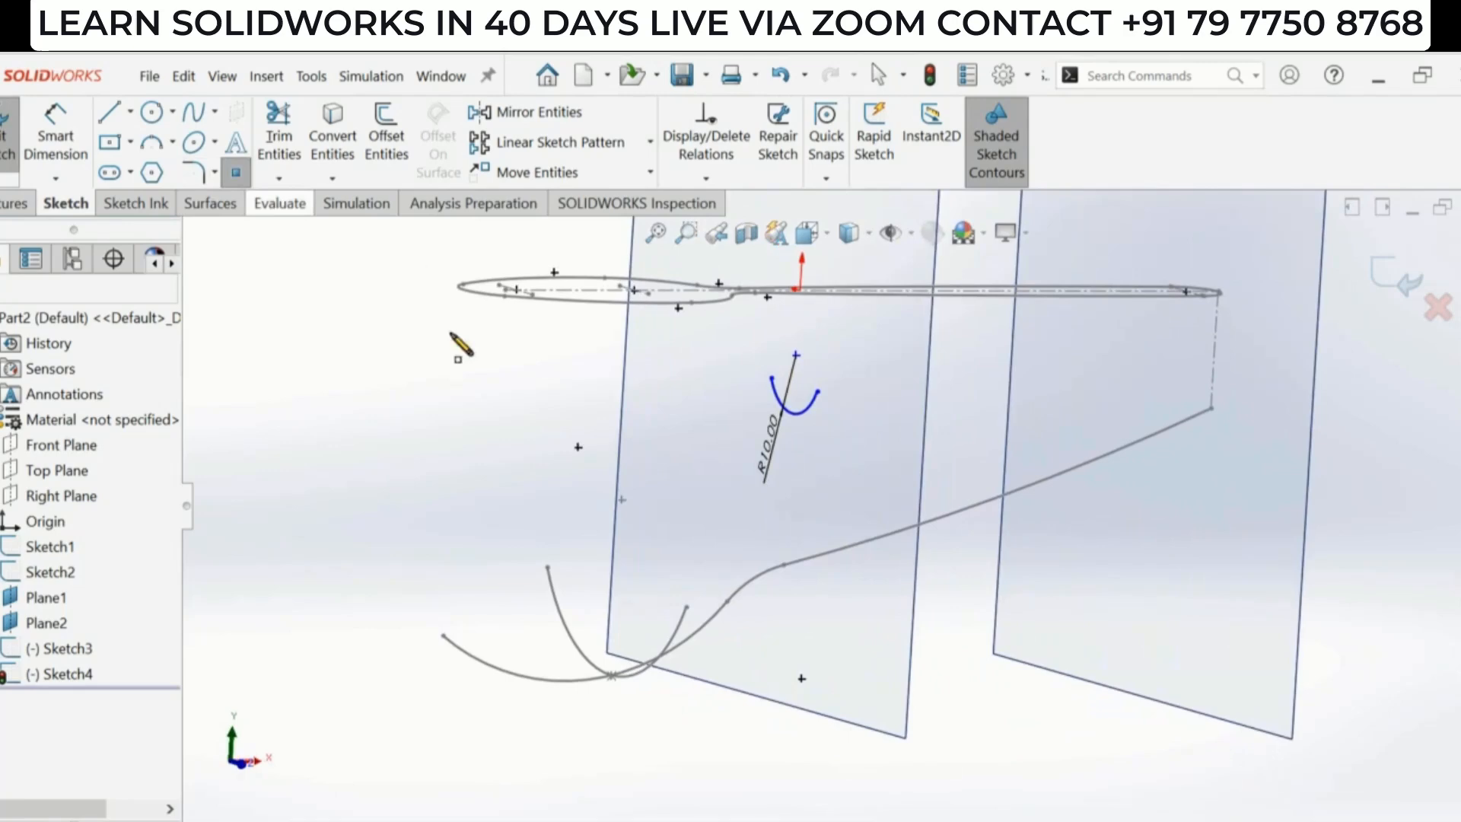
click(796, 415)
key(Escape)
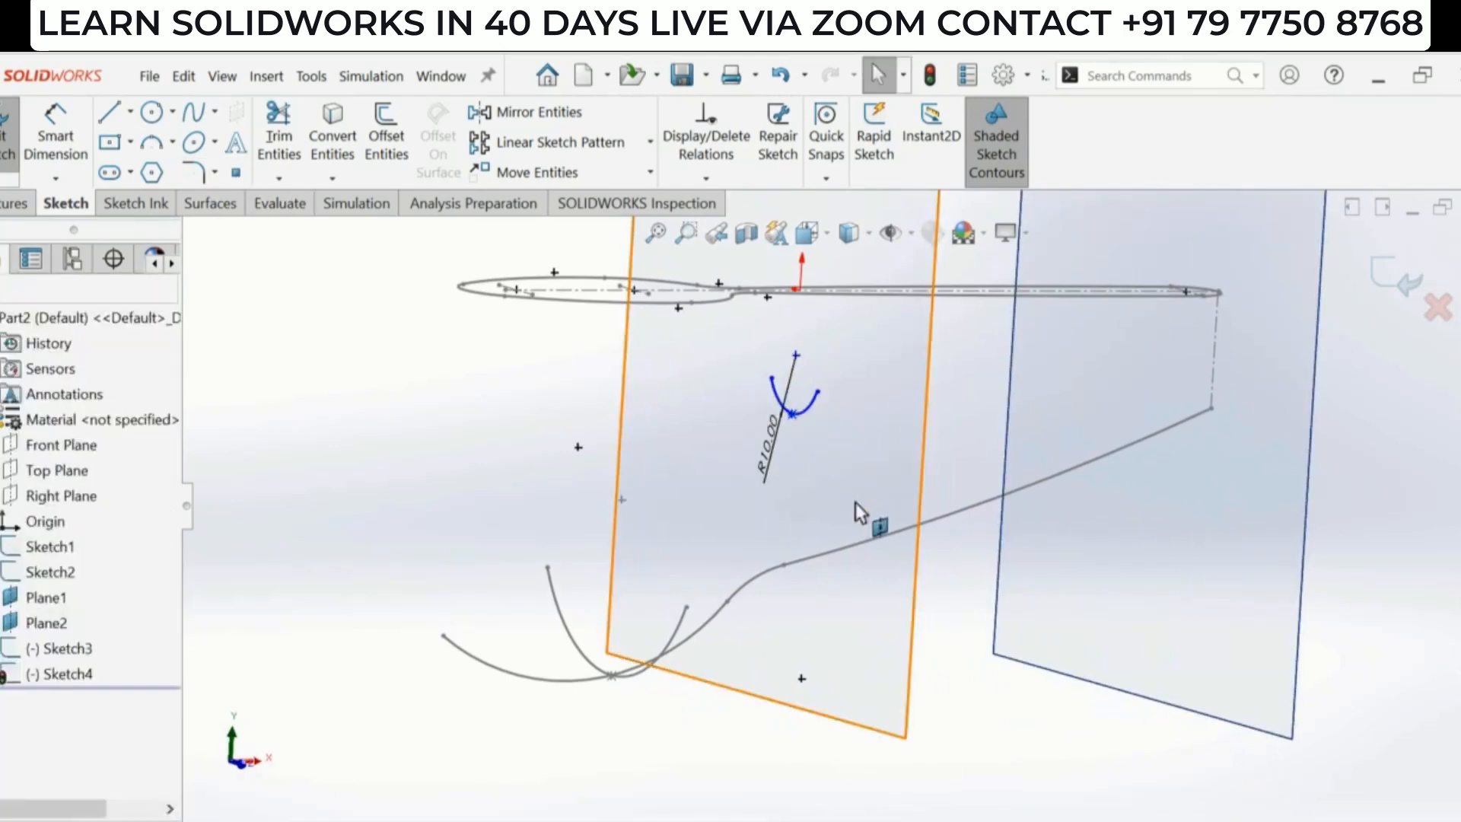
- Try to pierce the arc's midpoint point onto the side-profile curve
click(793, 412)
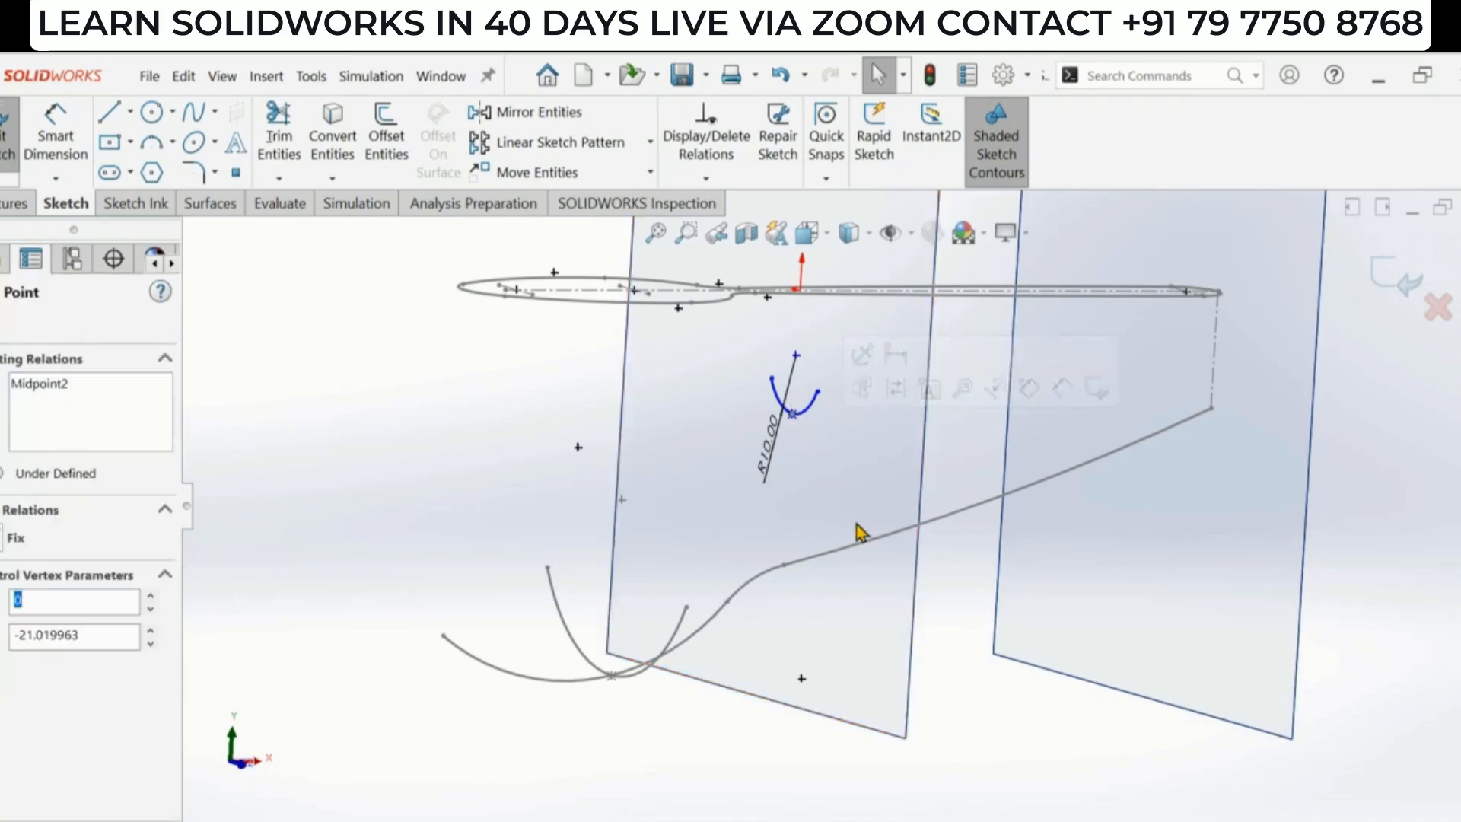
ctrl+click(811, 572)
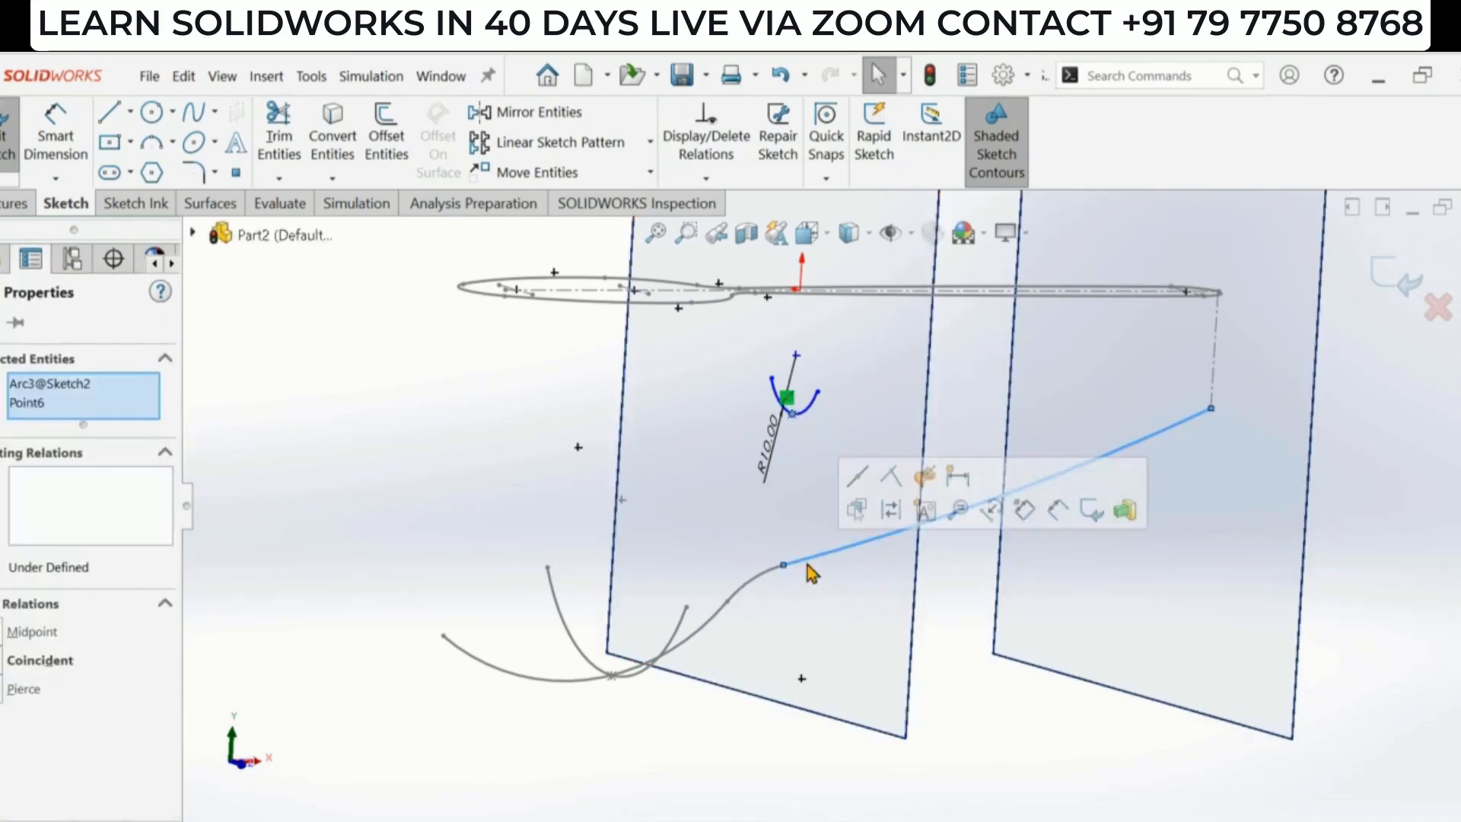
click(930, 481)
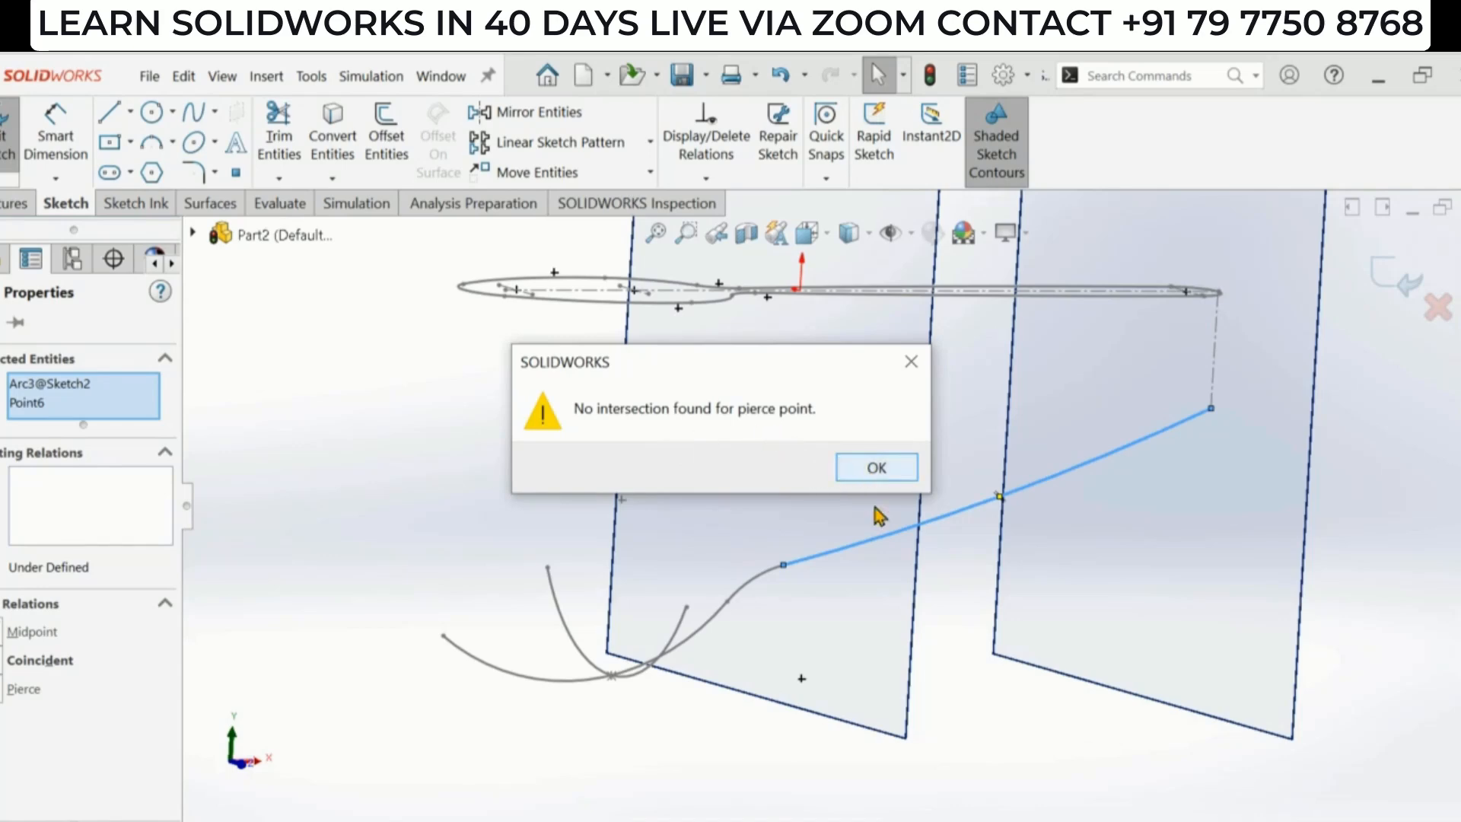
click(876, 467)
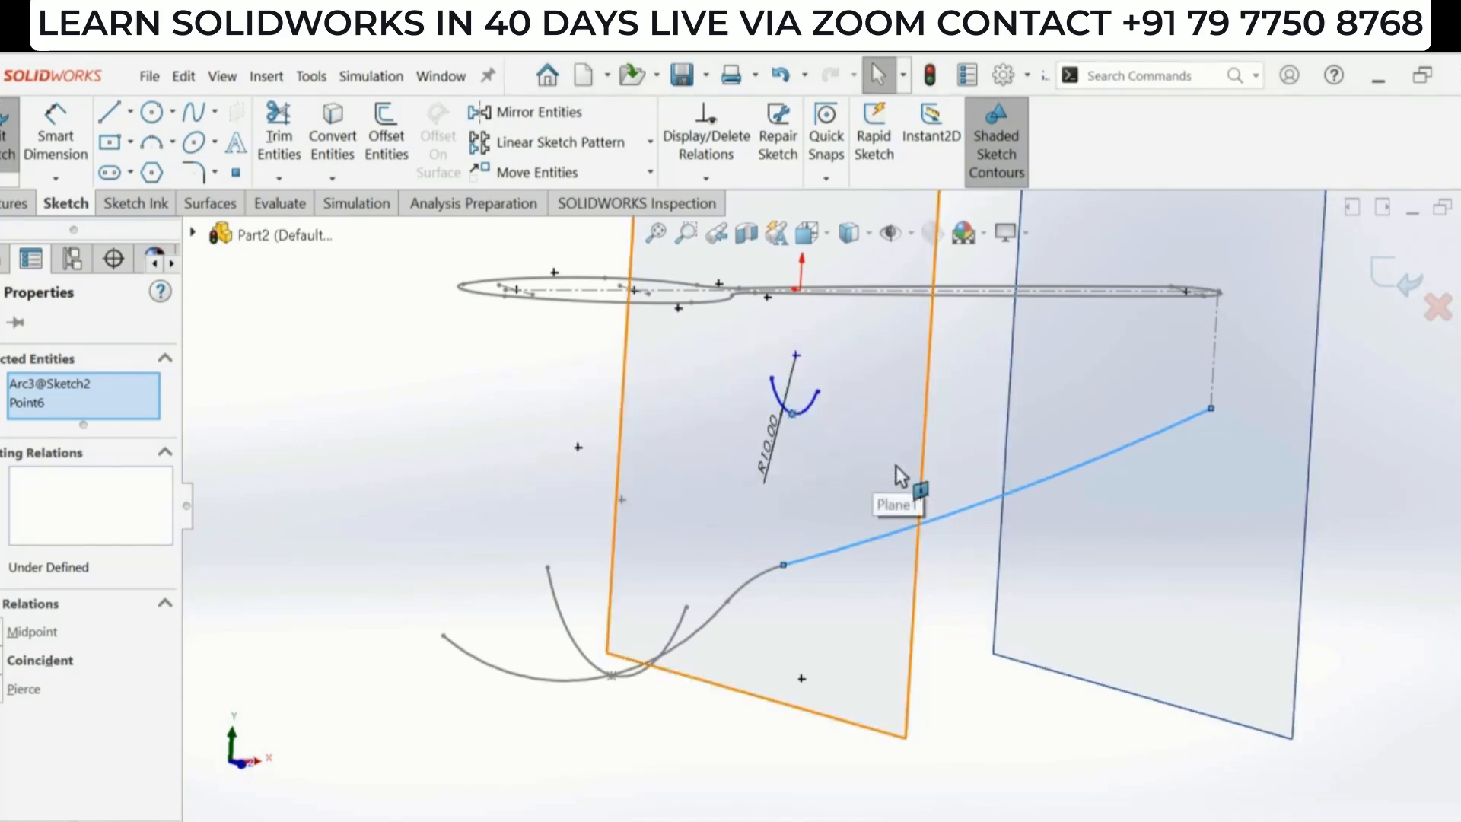
- Make the arc's midpoint point coincident with the side-profile curve's point on Plane1
mouse_move(896, 466)
middle_down()
mouse_move(929, 591)
mouse_move(827, 463)
mouse_move(808, 590)
middle_up()
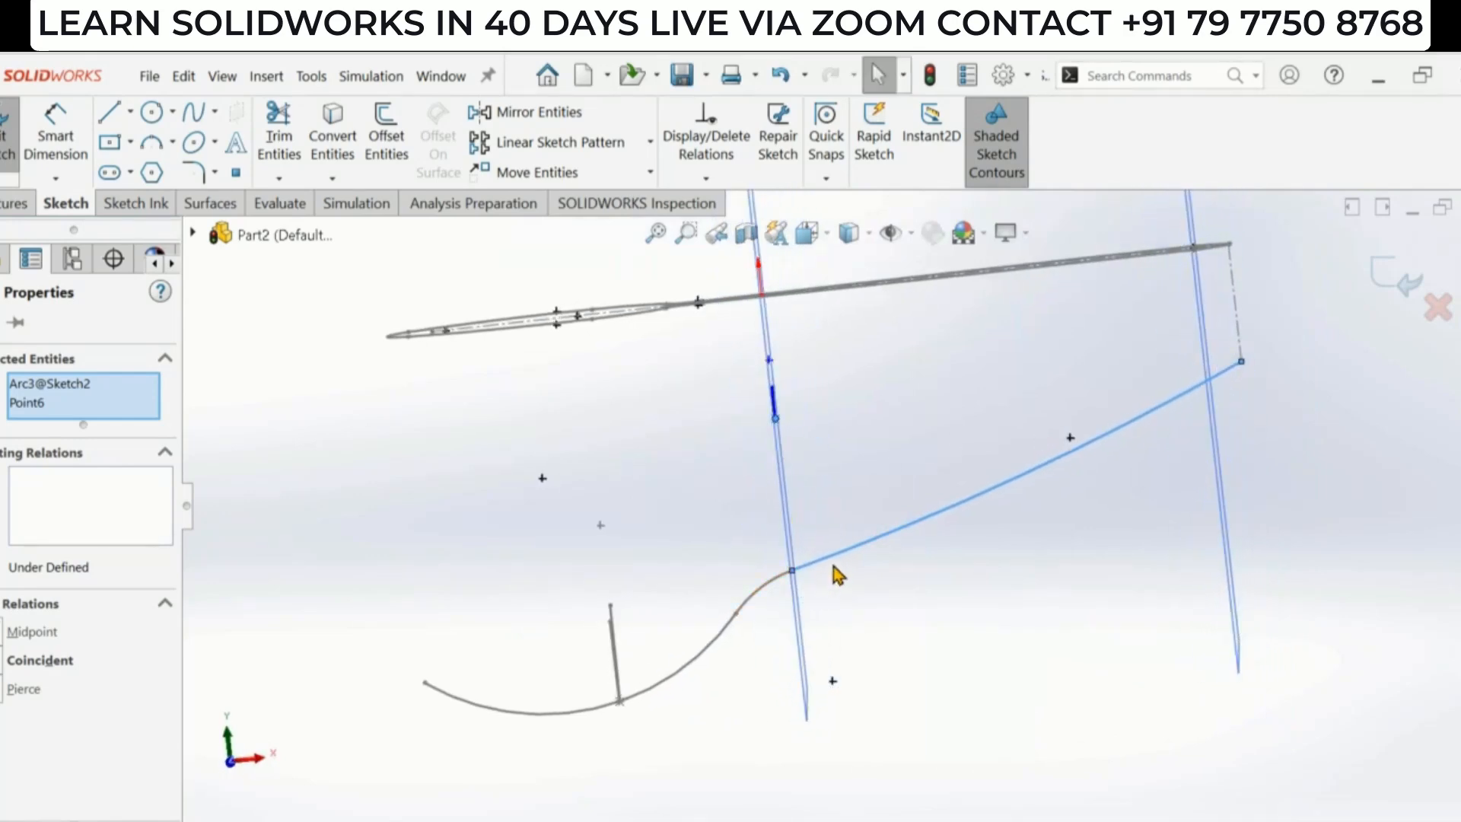
middle_drag(861, 567, 908, 589)
click(929, 592)
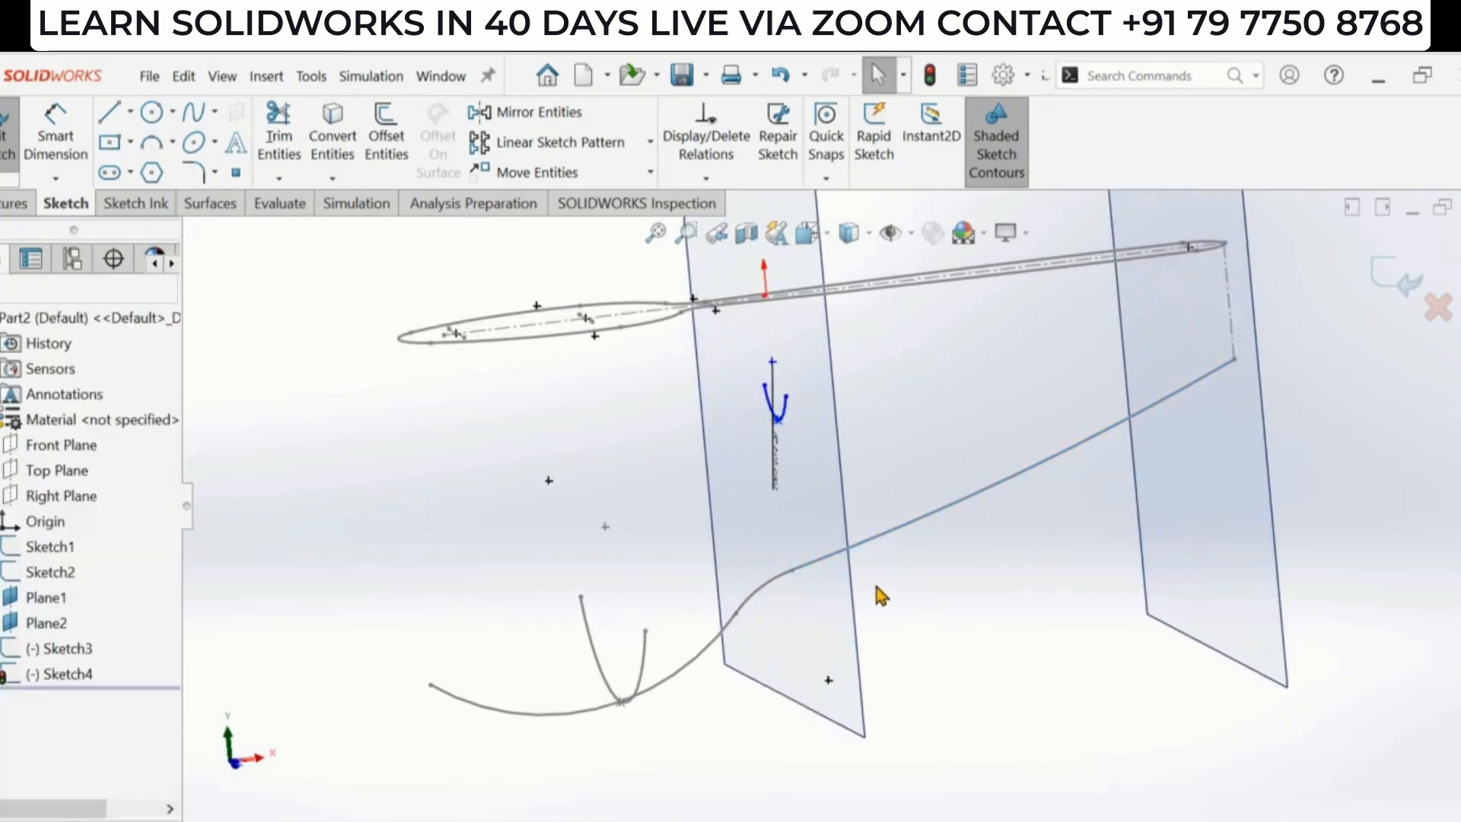
click(791, 571)
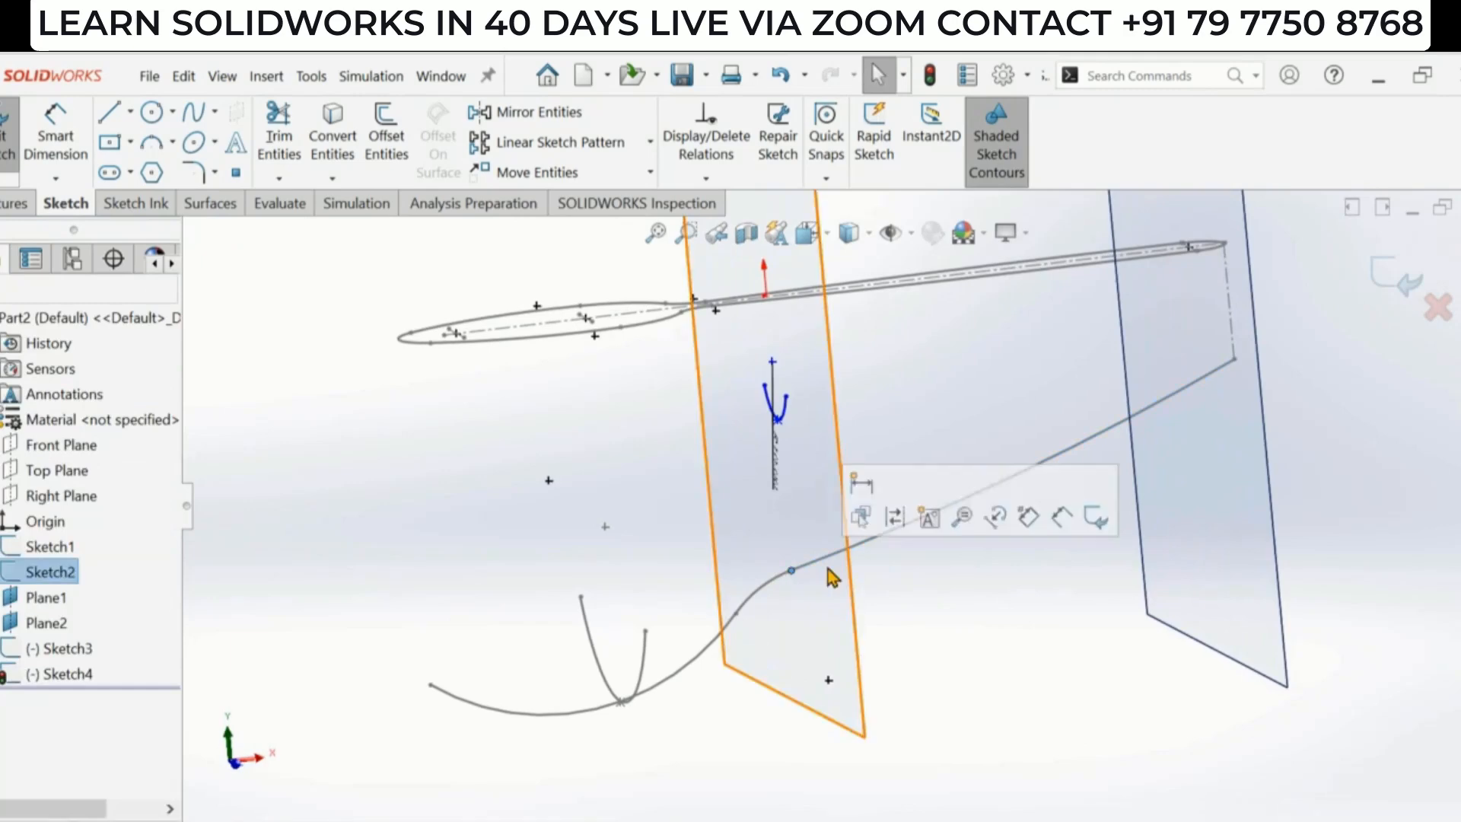
scroll(828, 569, down, 2)
ctrl+click(769, 388)
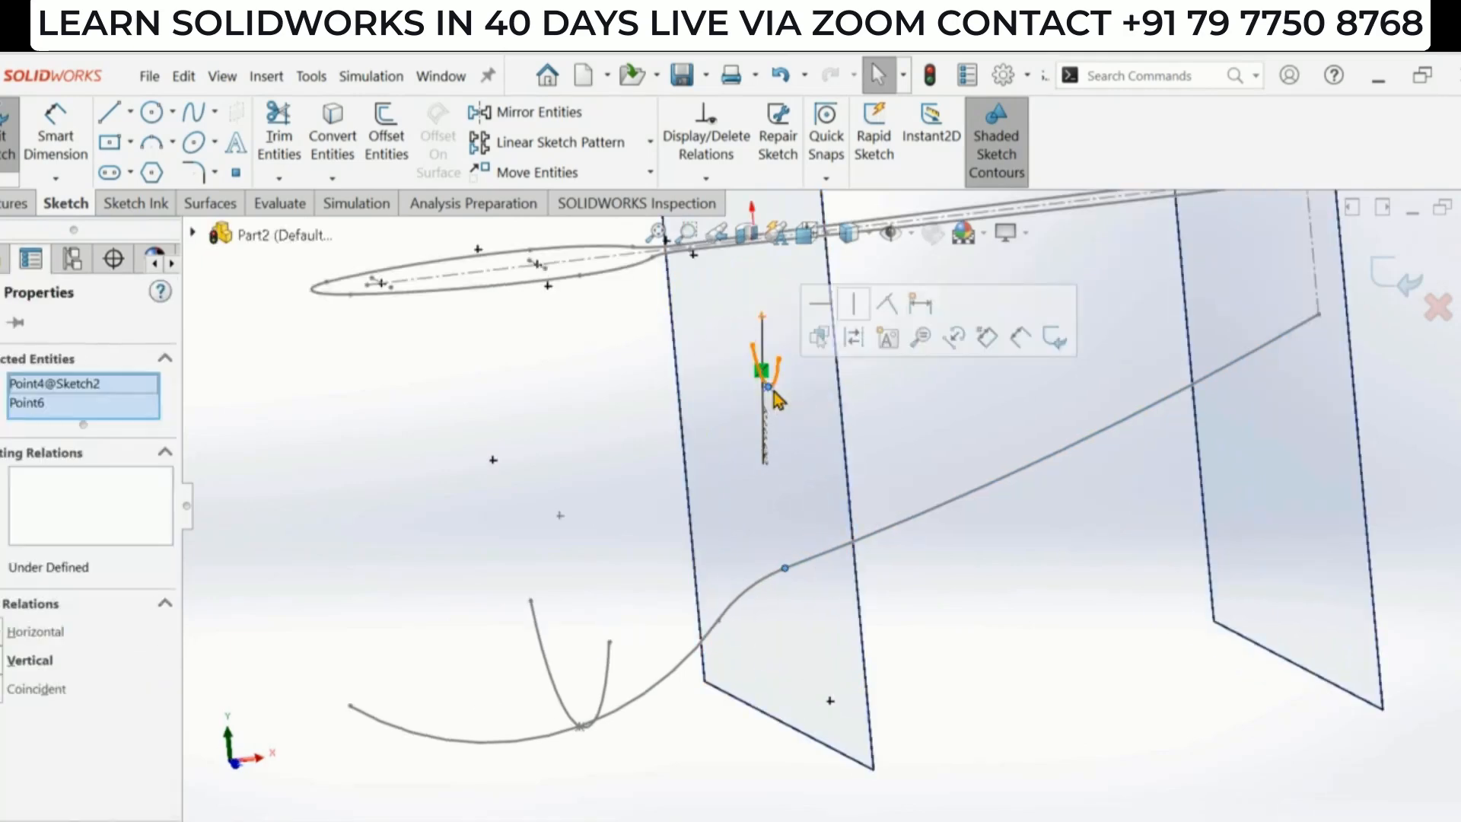
click(889, 303)
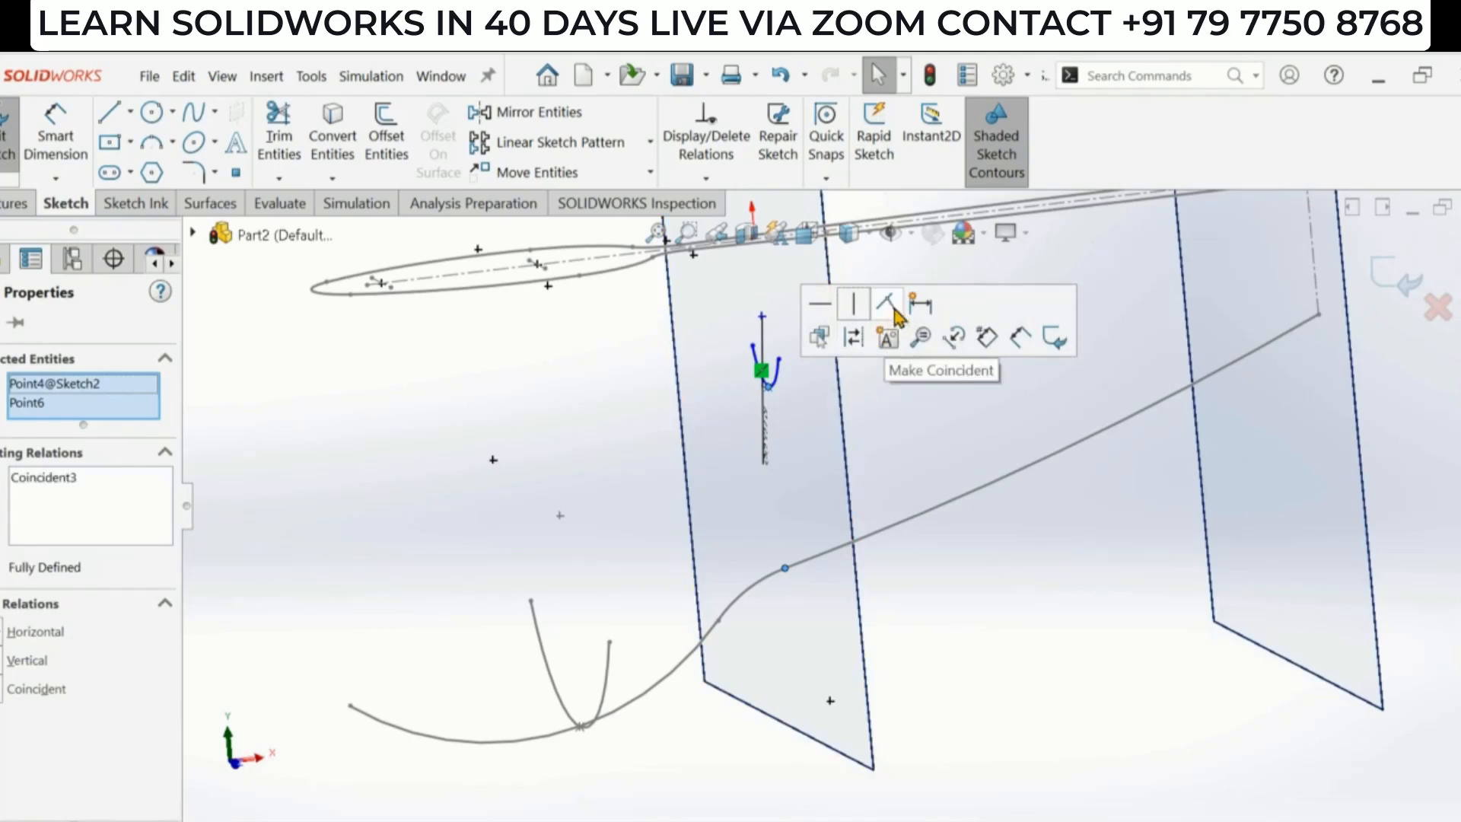
- Exit the sketch and hide Plane1
click(943, 594)
scroll(918, 603, up, 4)
scroll(813, 561, down, 2)
middle_drag(818, 569, 854, 598)
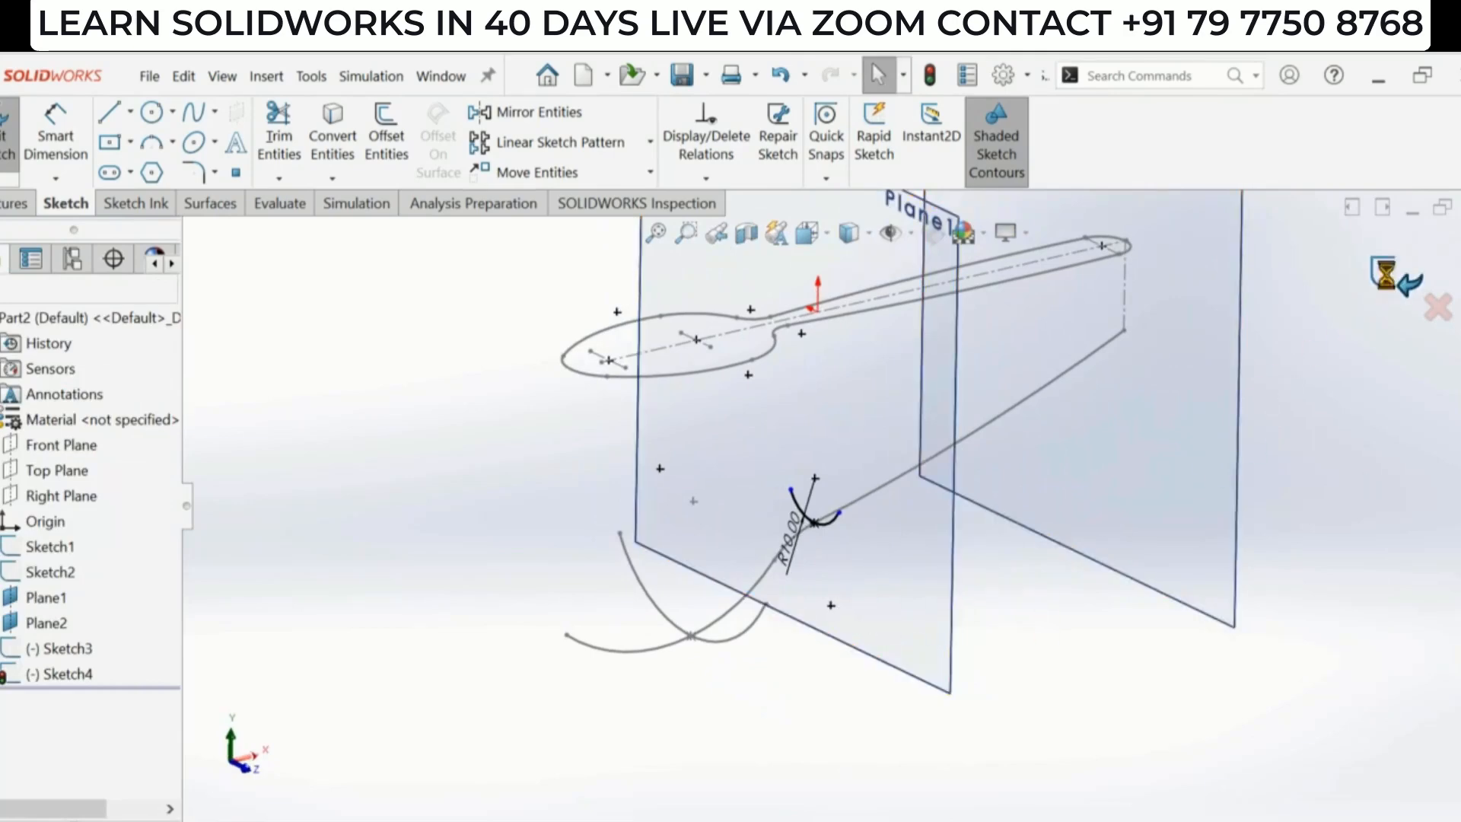
click(1384, 273)
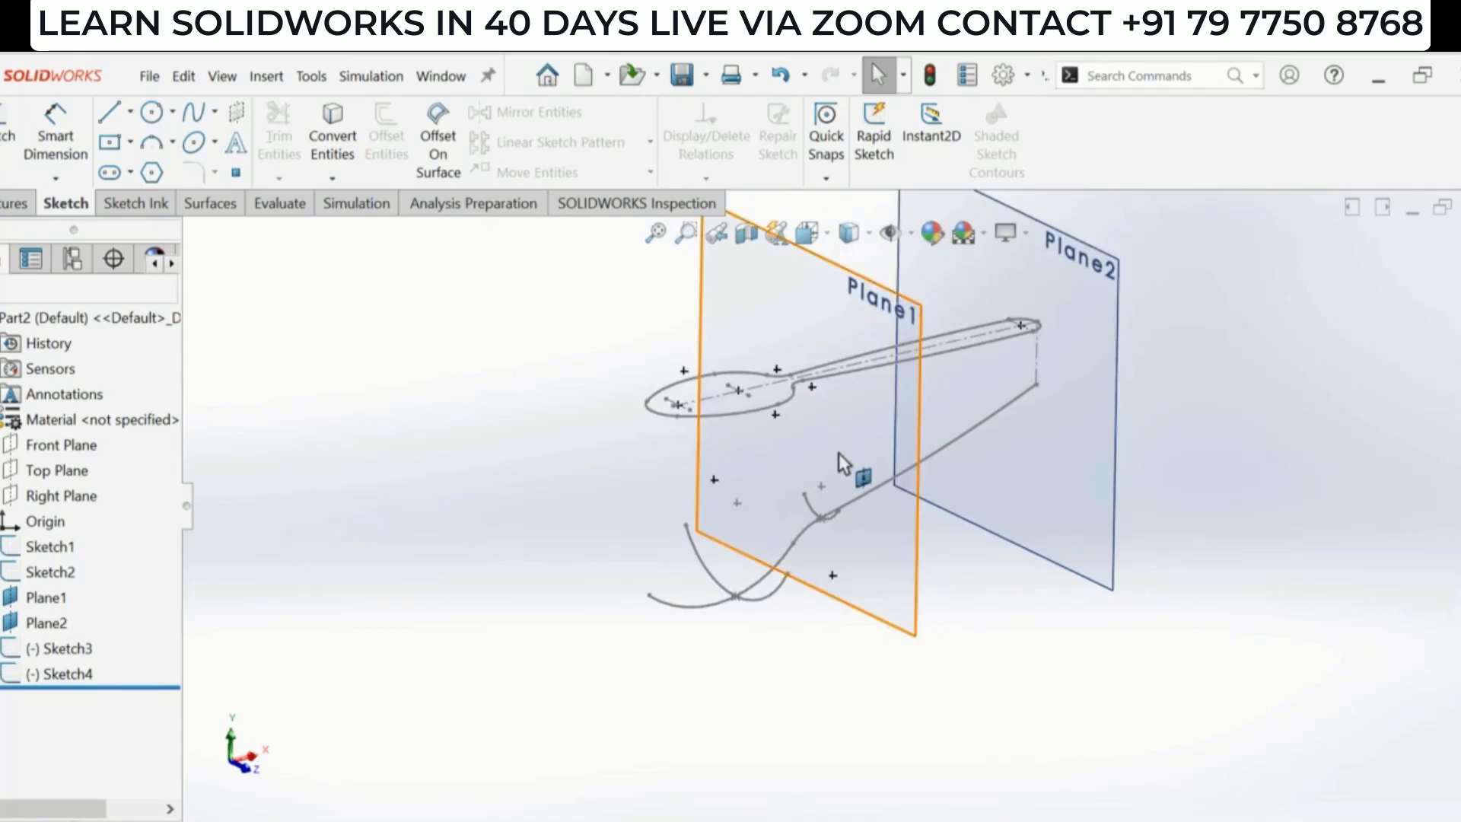
click(845, 457)
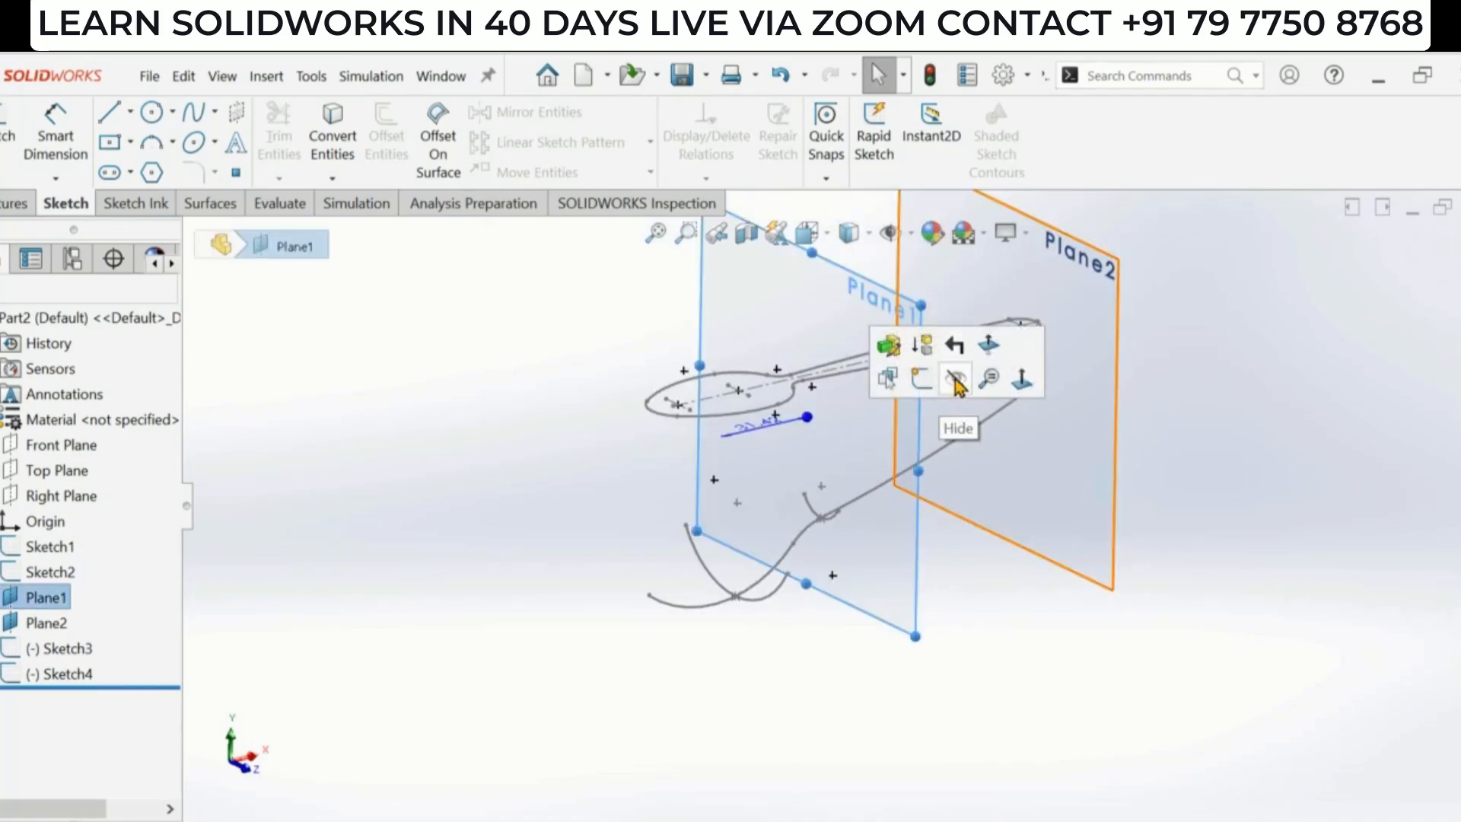
click(943, 385)
- Start a sketch on Plane2, viewed normal to it, and draw a three-point arc on the centerline
click(1037, 480)
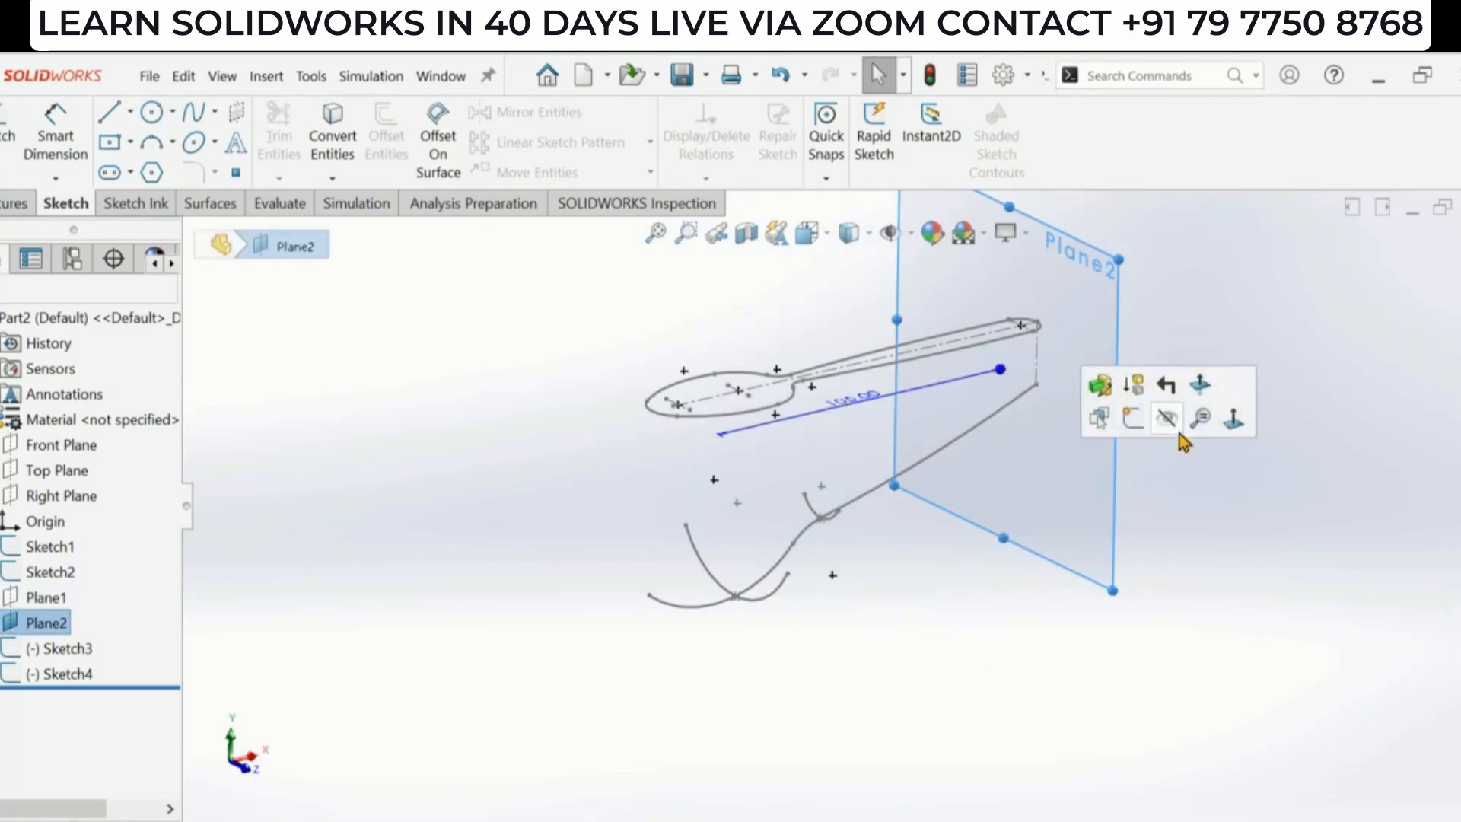
click(1233, 418)
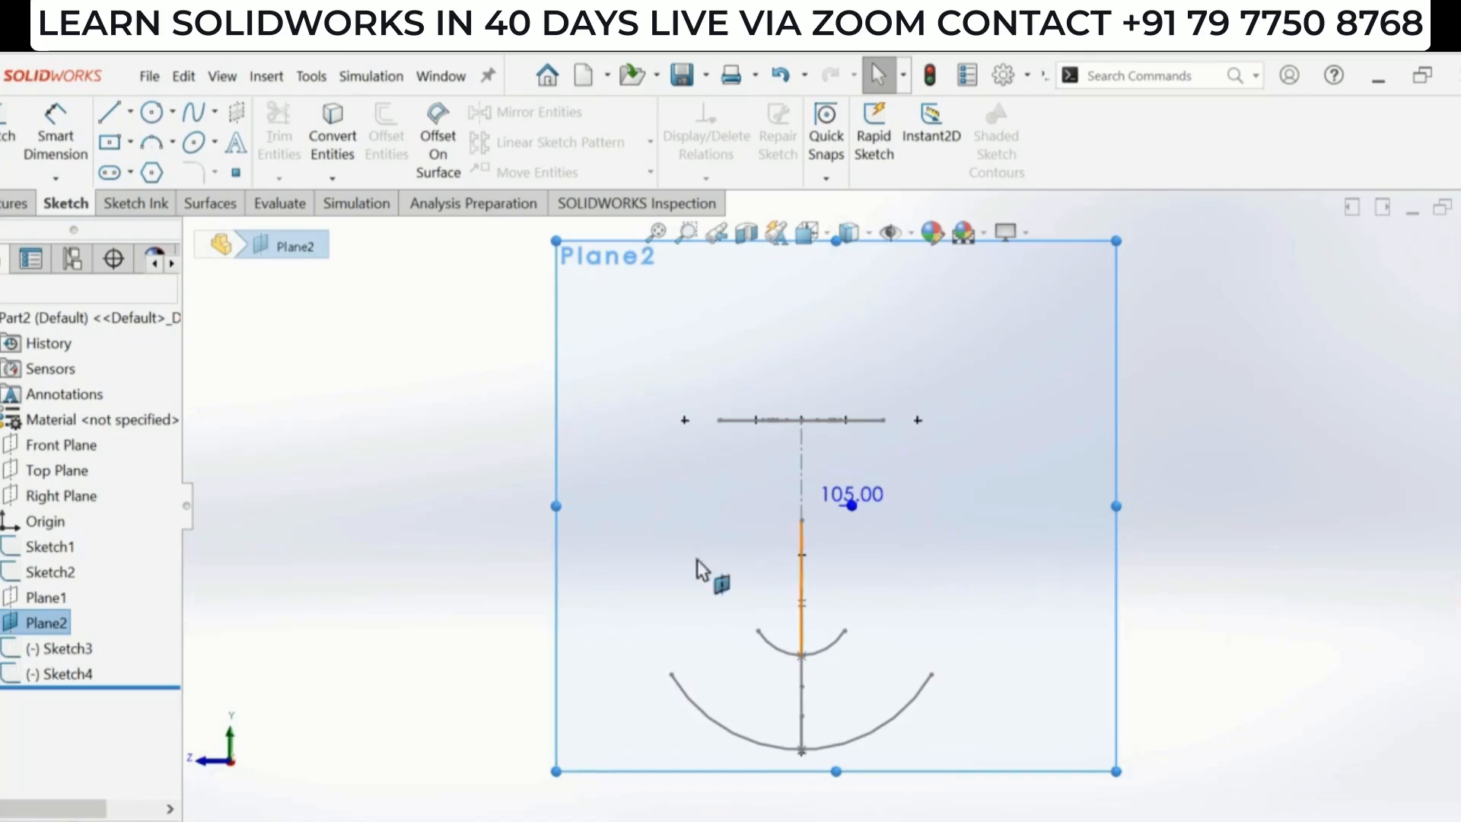
click(152, 142)
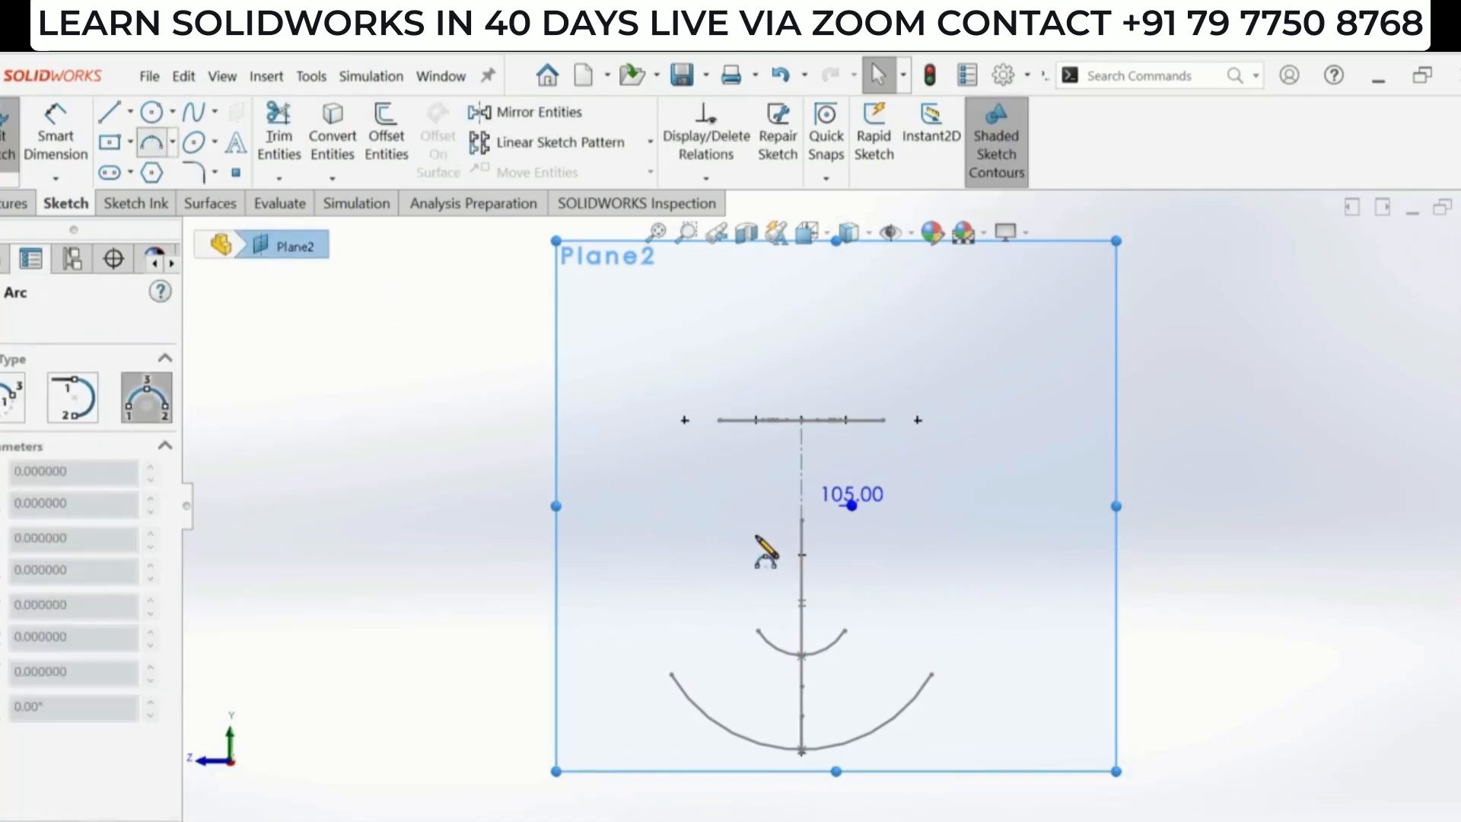
click(739, 526)
click(860, 518)
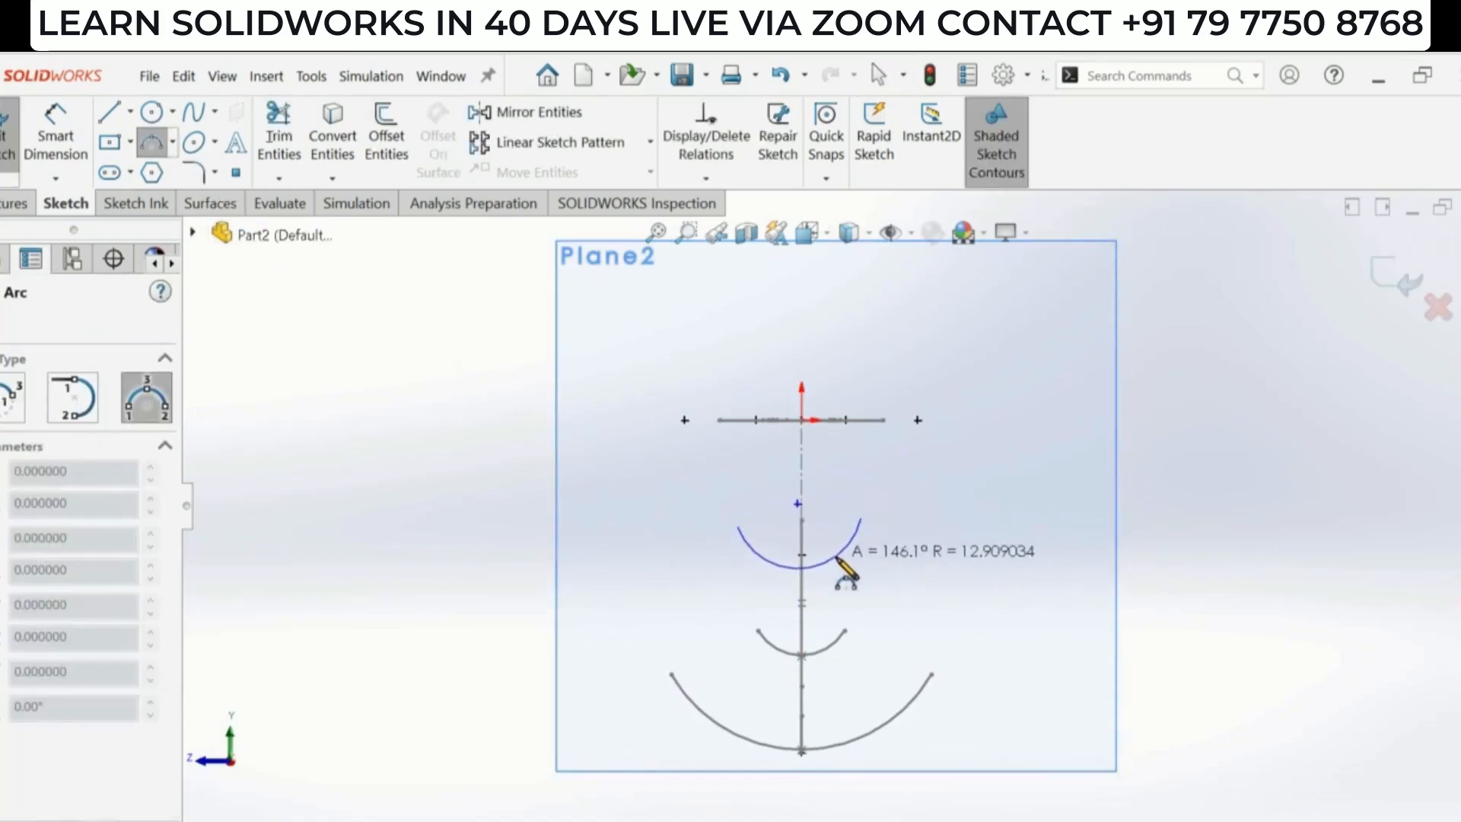
click(842, 557)
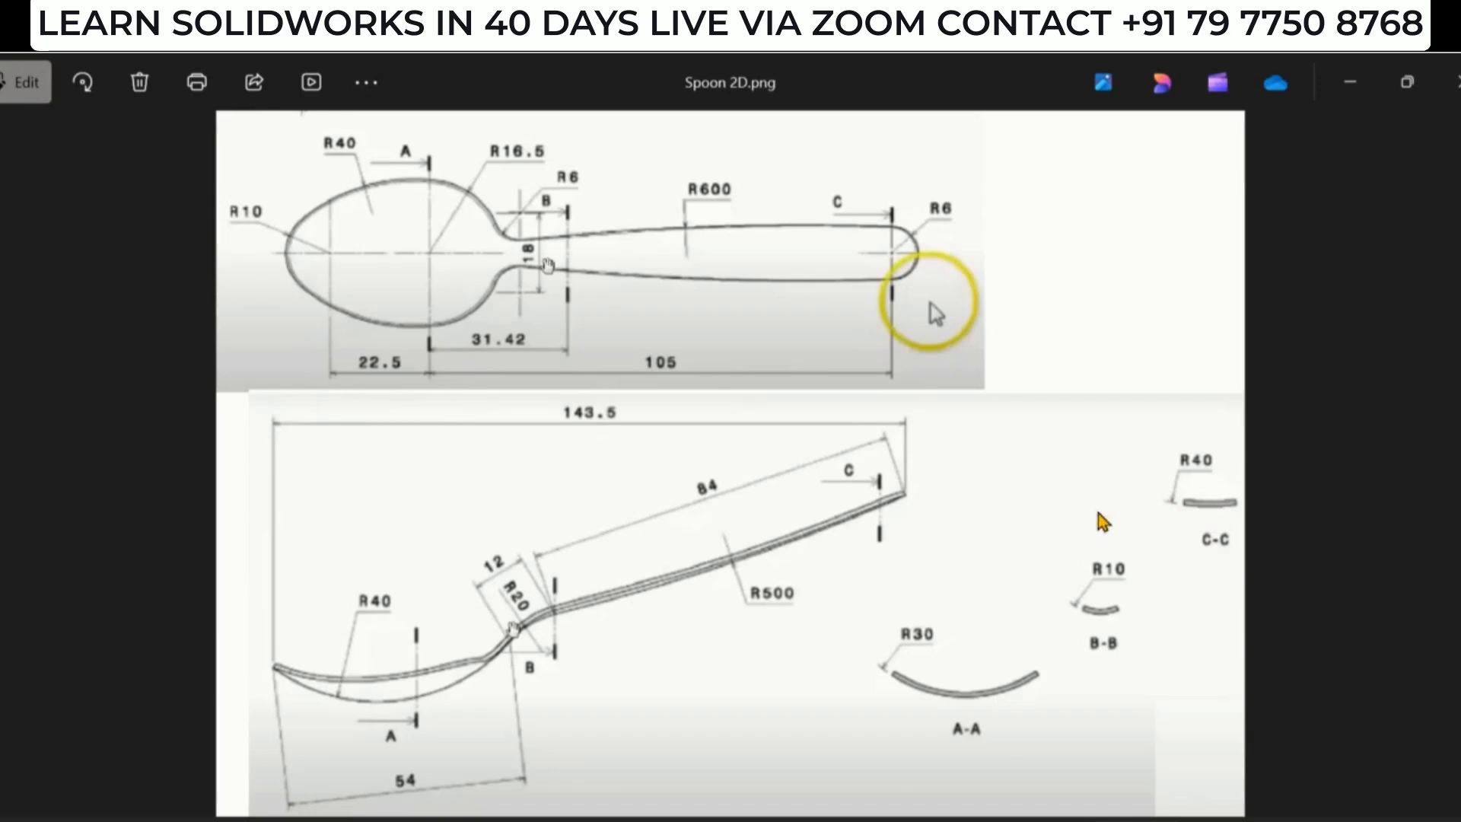
- Dimension the new arc's radius as 40 mm with Smart Dimension
key(alt+Tab)
click(39, 137)
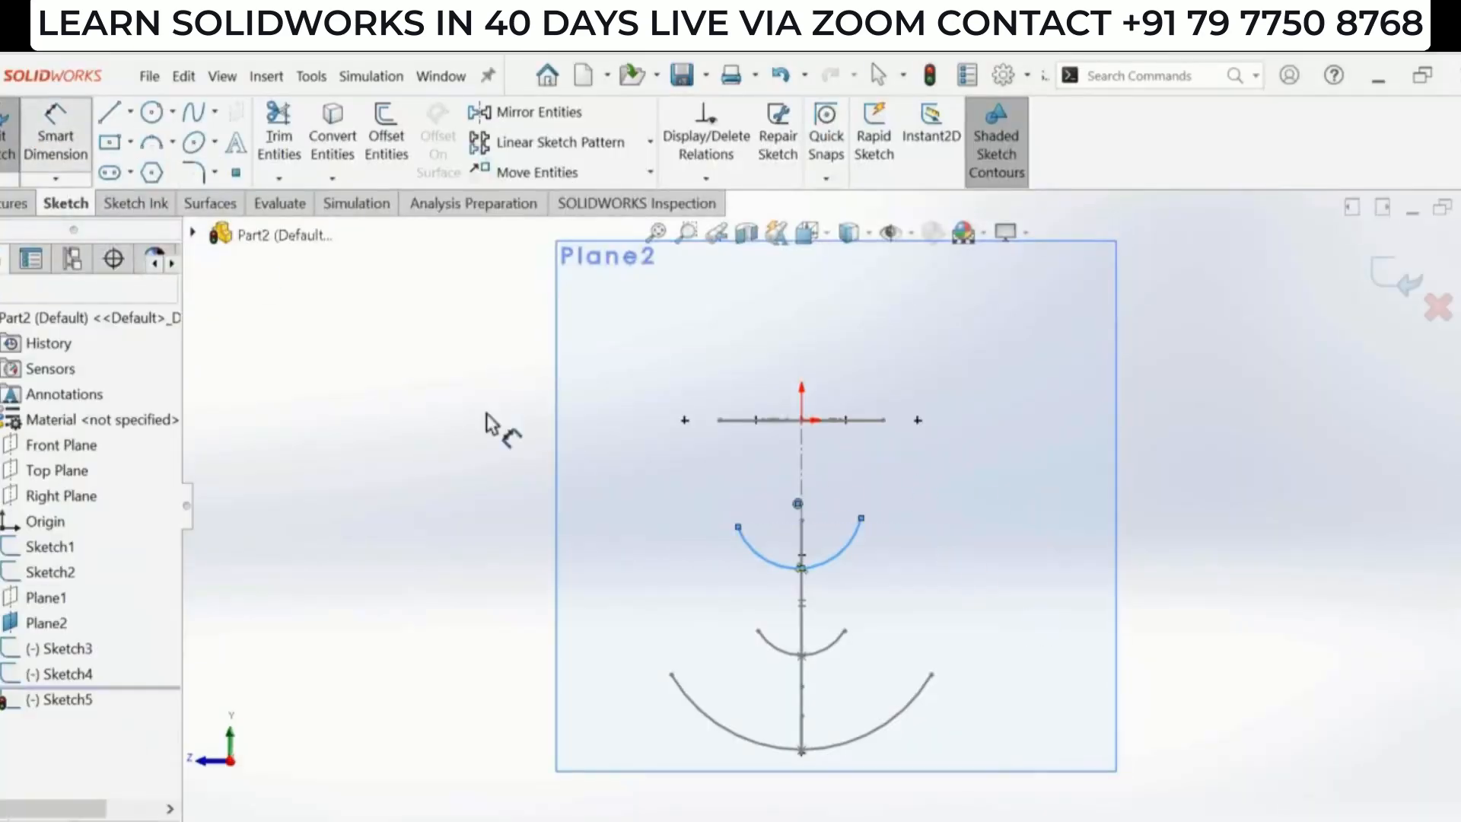
click(838, 555)
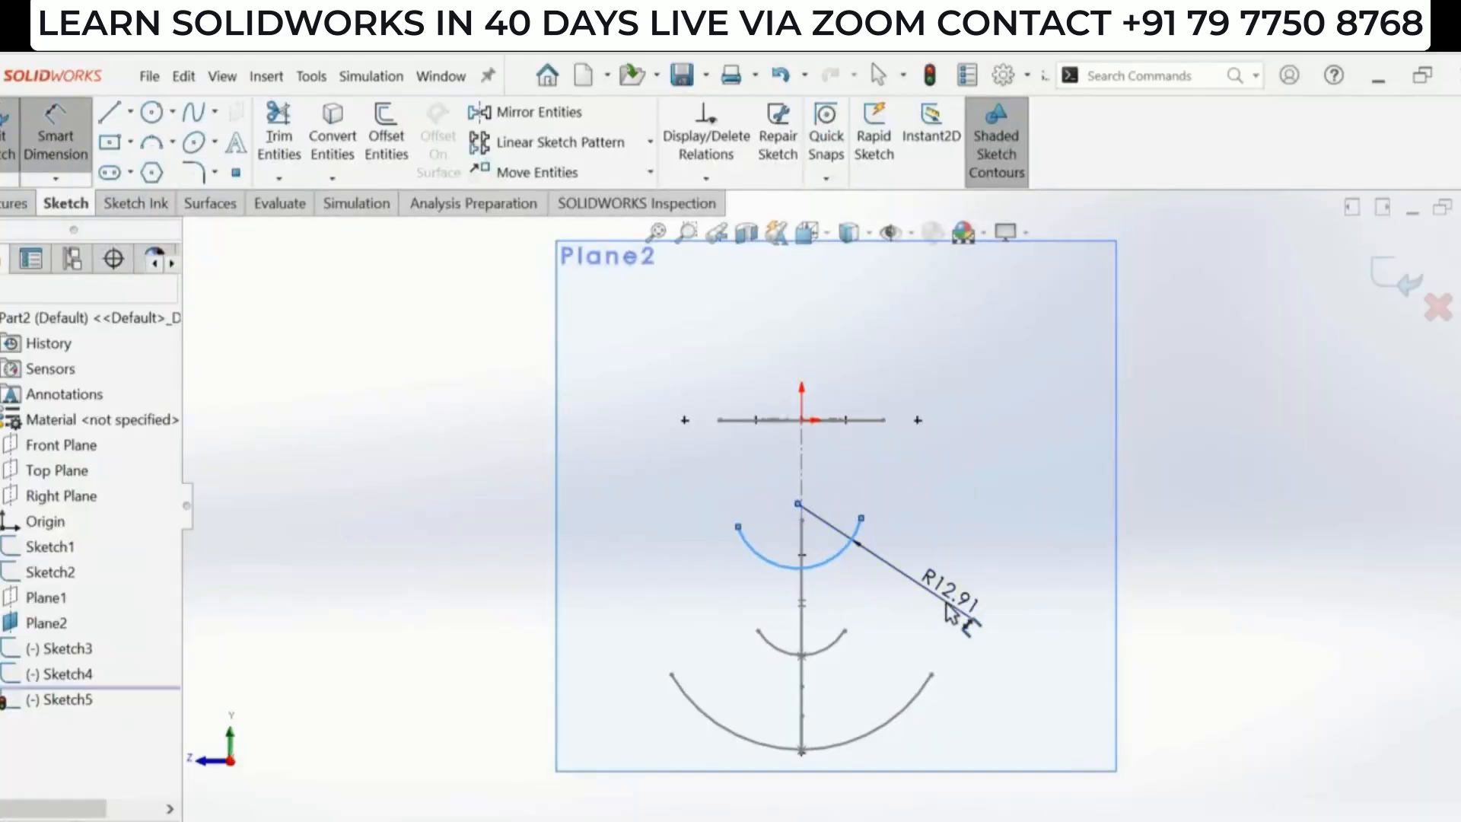
click(955, 615)
text(40)
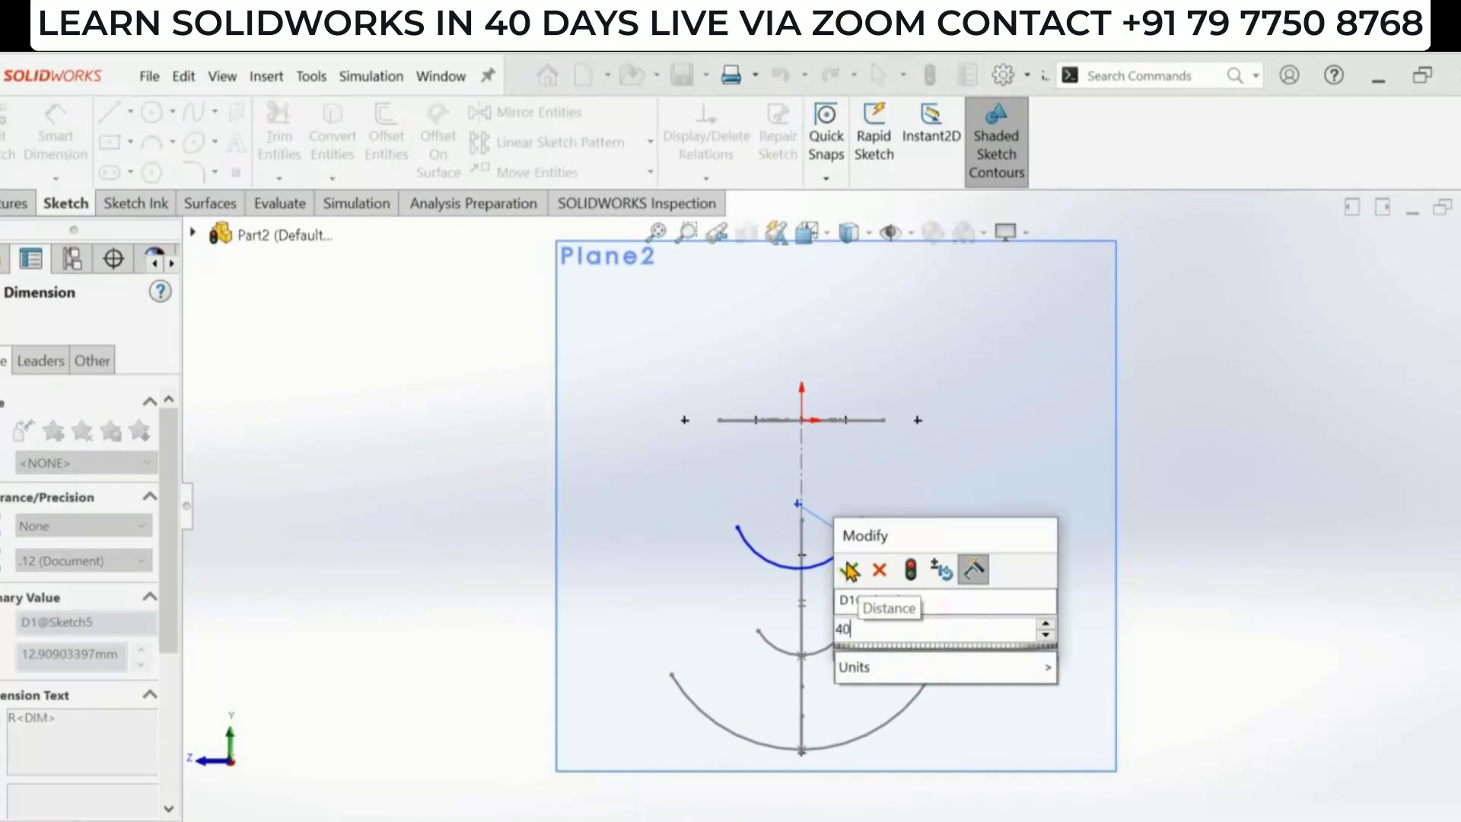
click(850, 571)
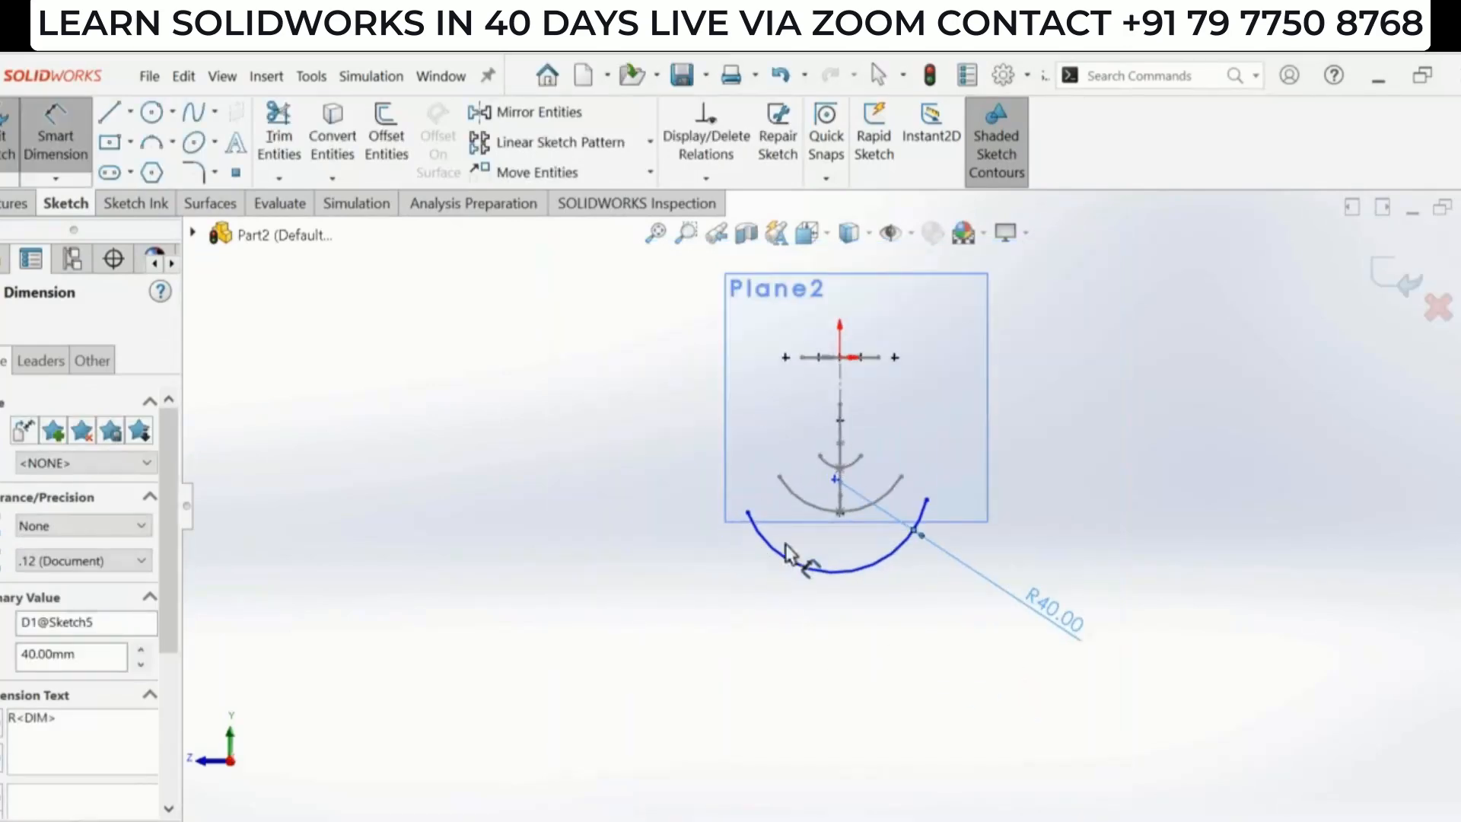
key(Escape)
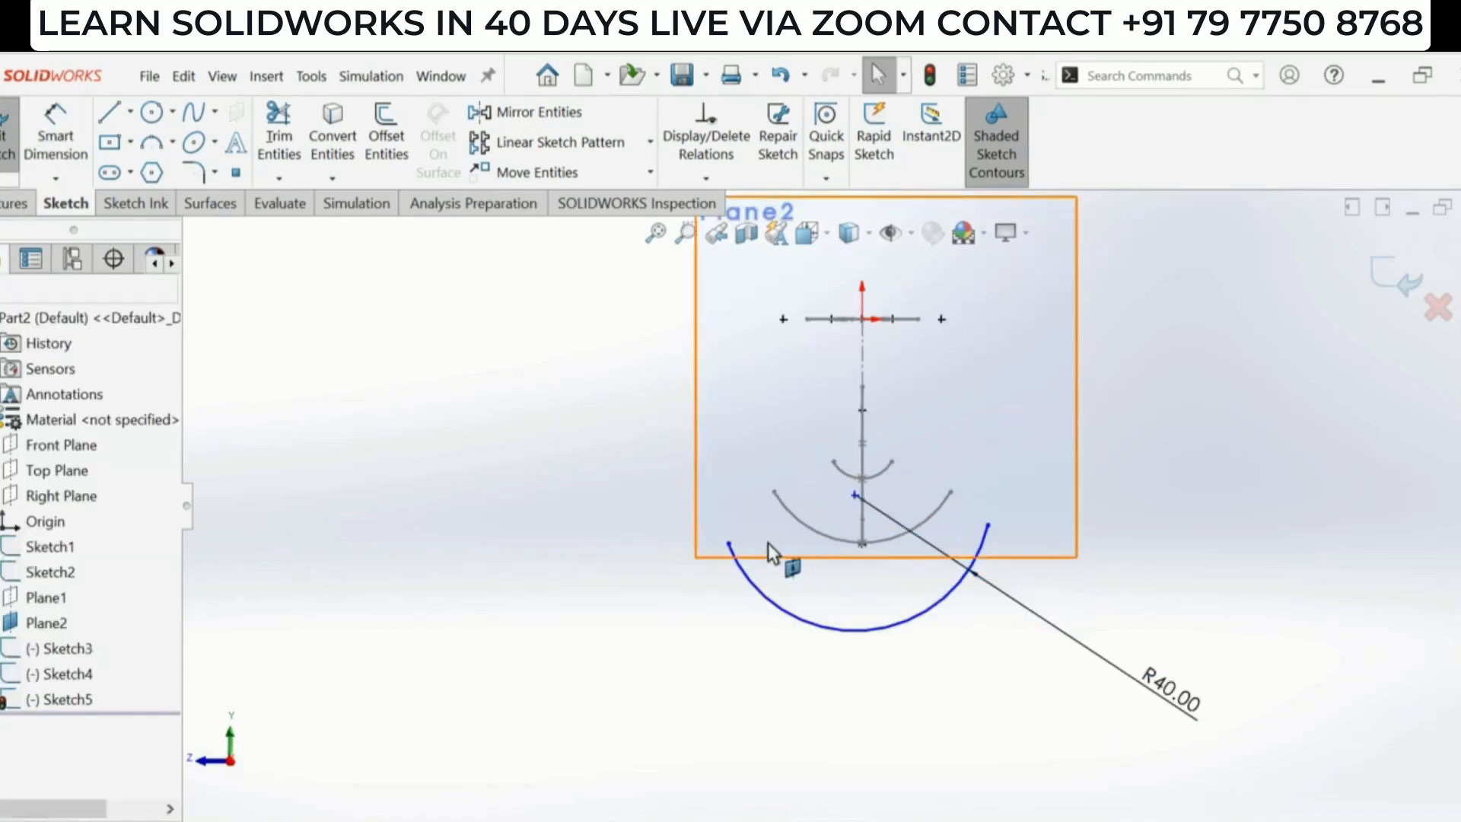
- Make the R40 arc's endpoints horizontal to each other
click(726, 542)
ctrl+click(988, 525)
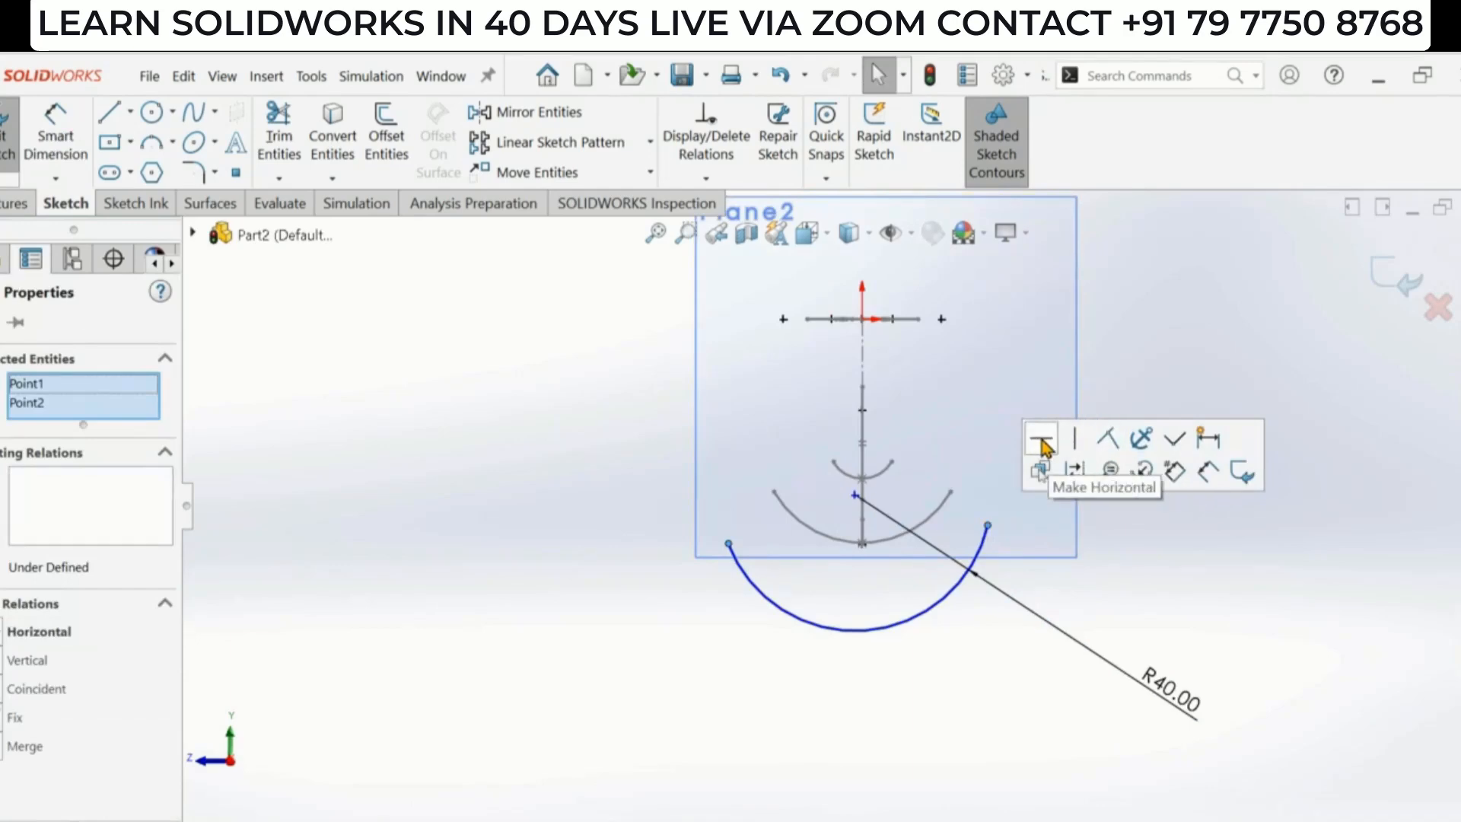
click(1043, 441)
click(865, 625)
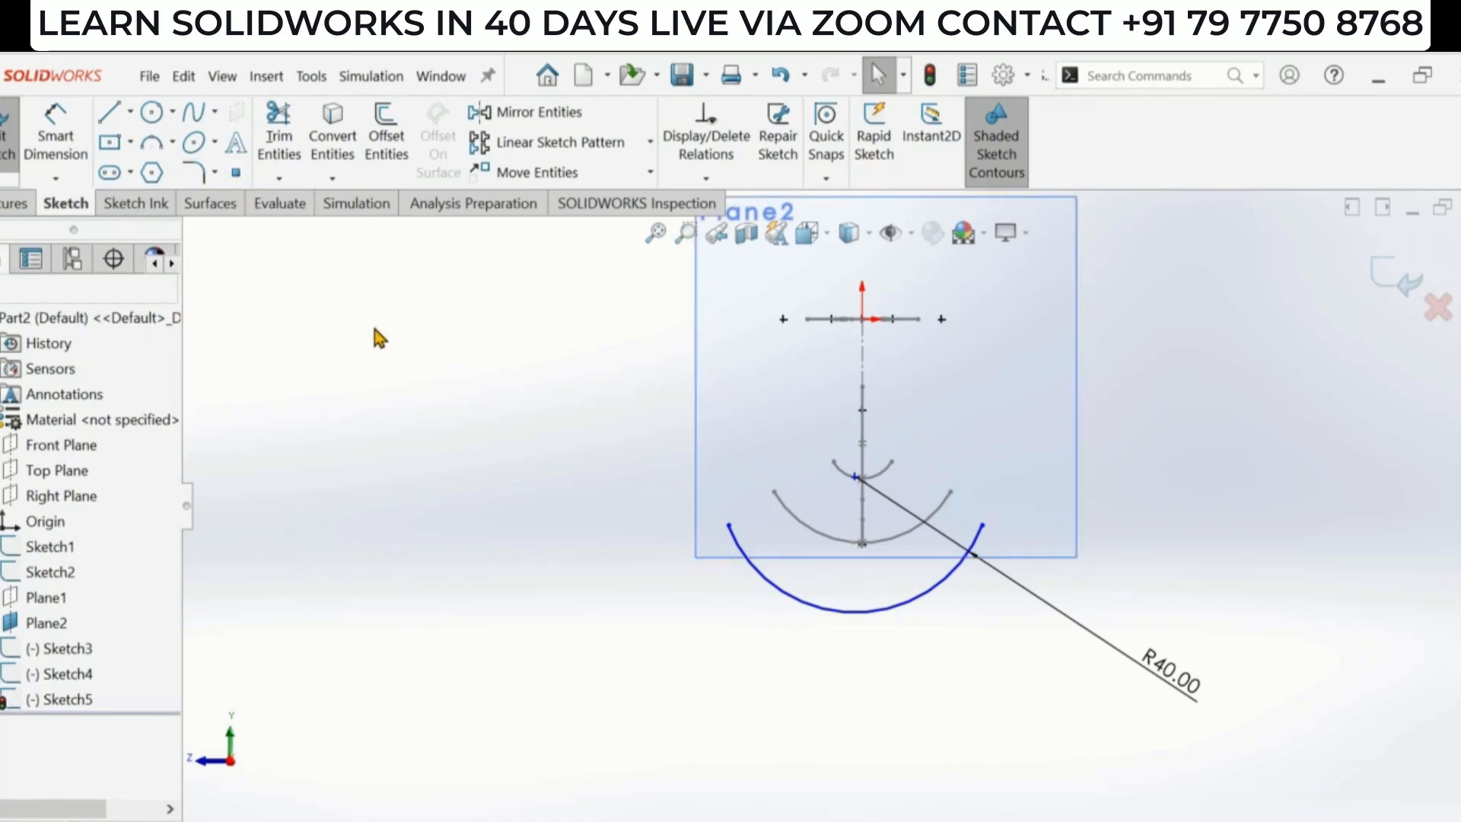
- Add a sketch point at the midpoint of the R40 arc
click(235, 180)
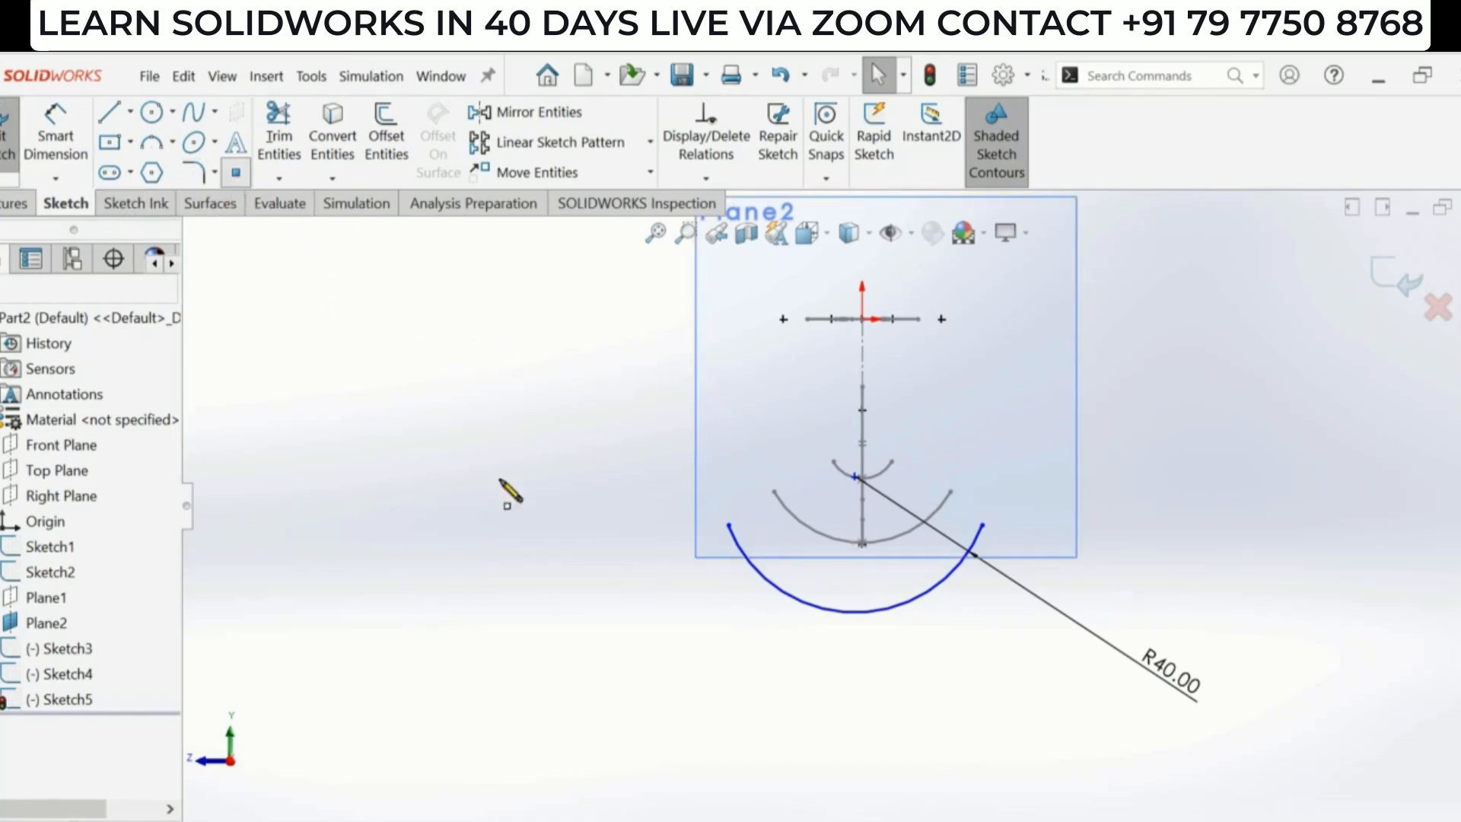
click(852, 610)
middle_drag(887, 578, 825, 602)
key(Escape)
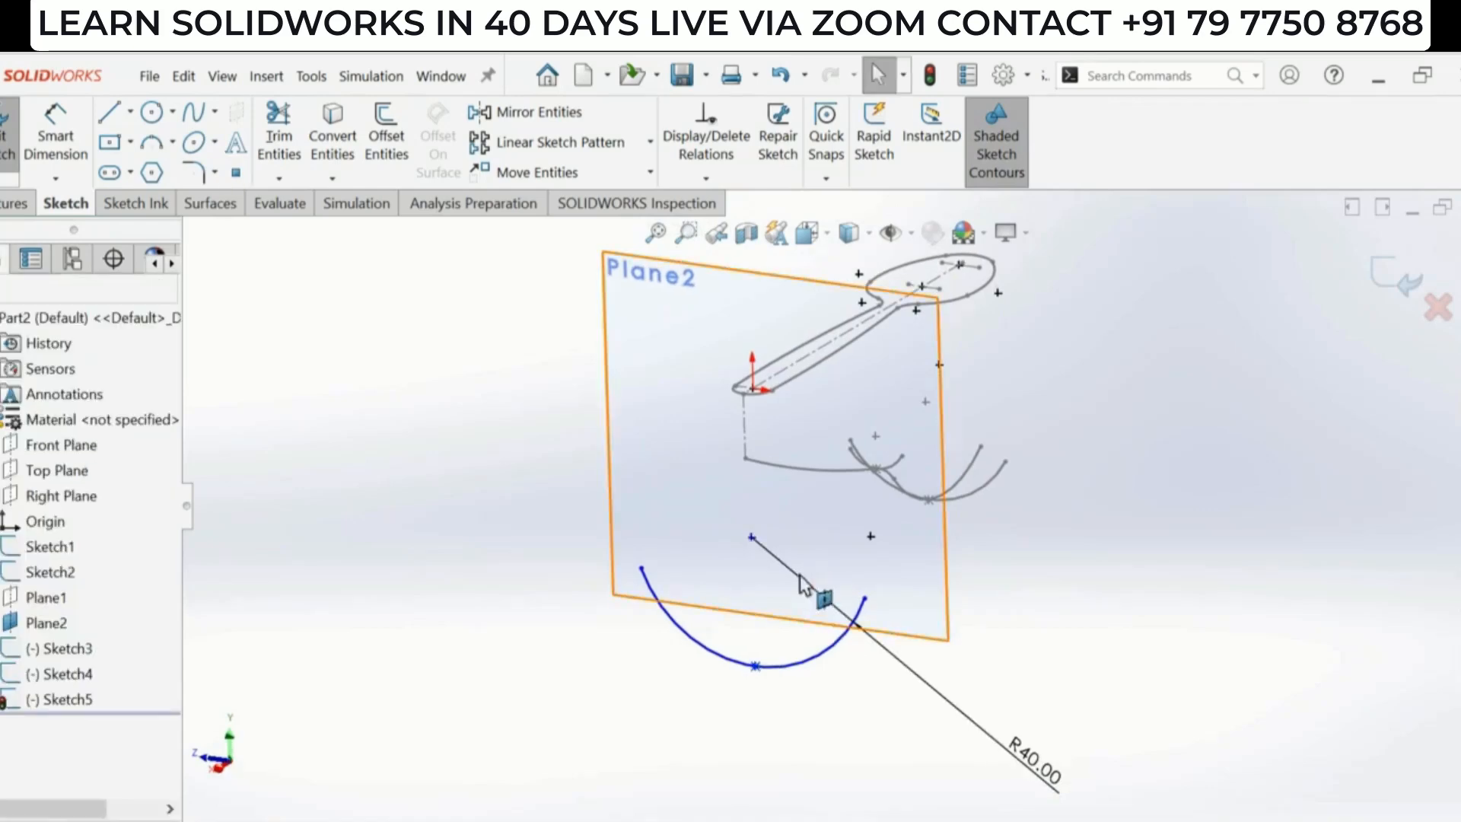
- Add a Pierce relation between the R40 arc's midpoint and the spoon's side profile curve
scroll(750, 681, down, 2)
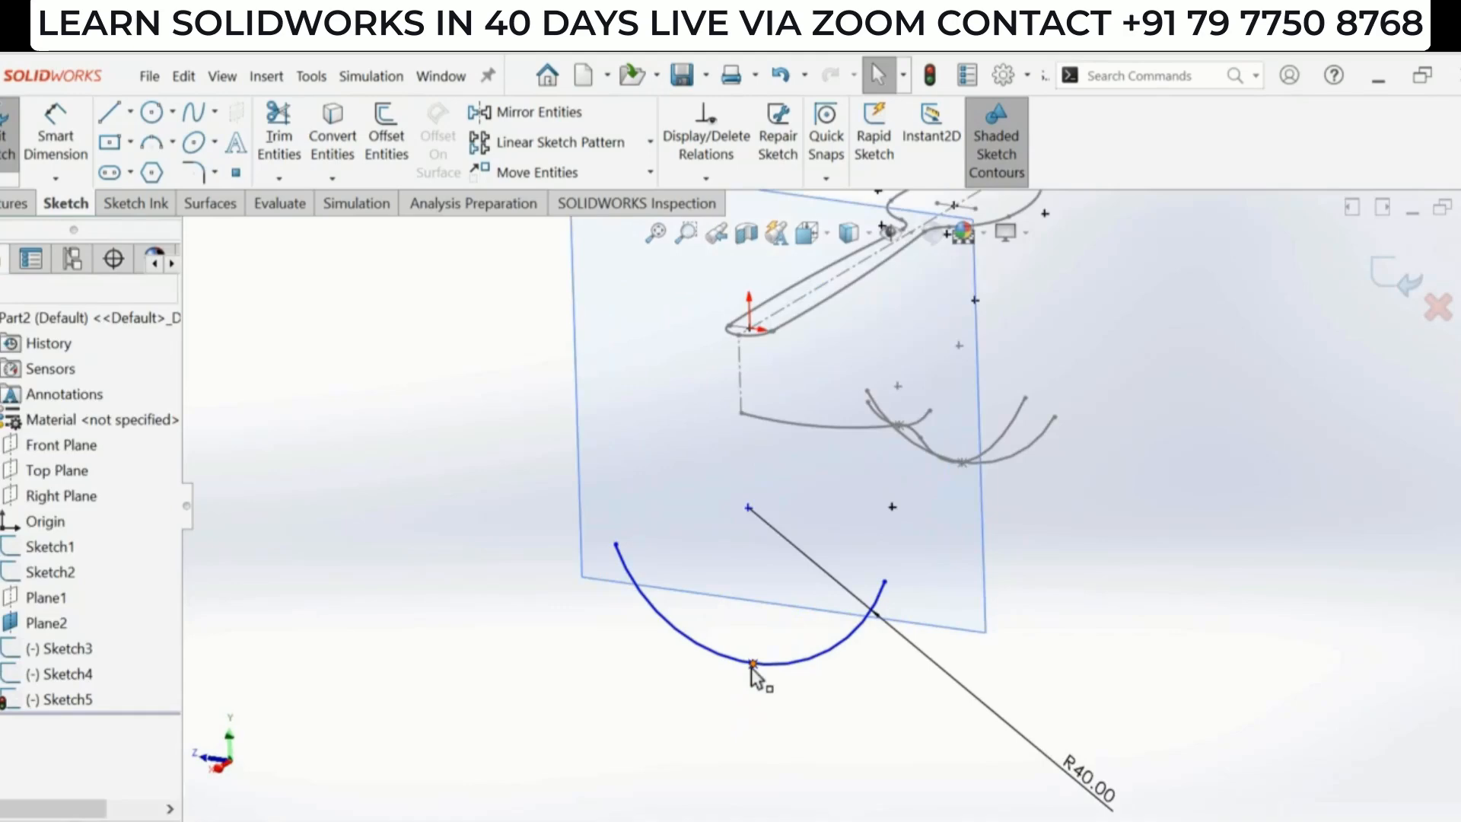
click(752, 666)
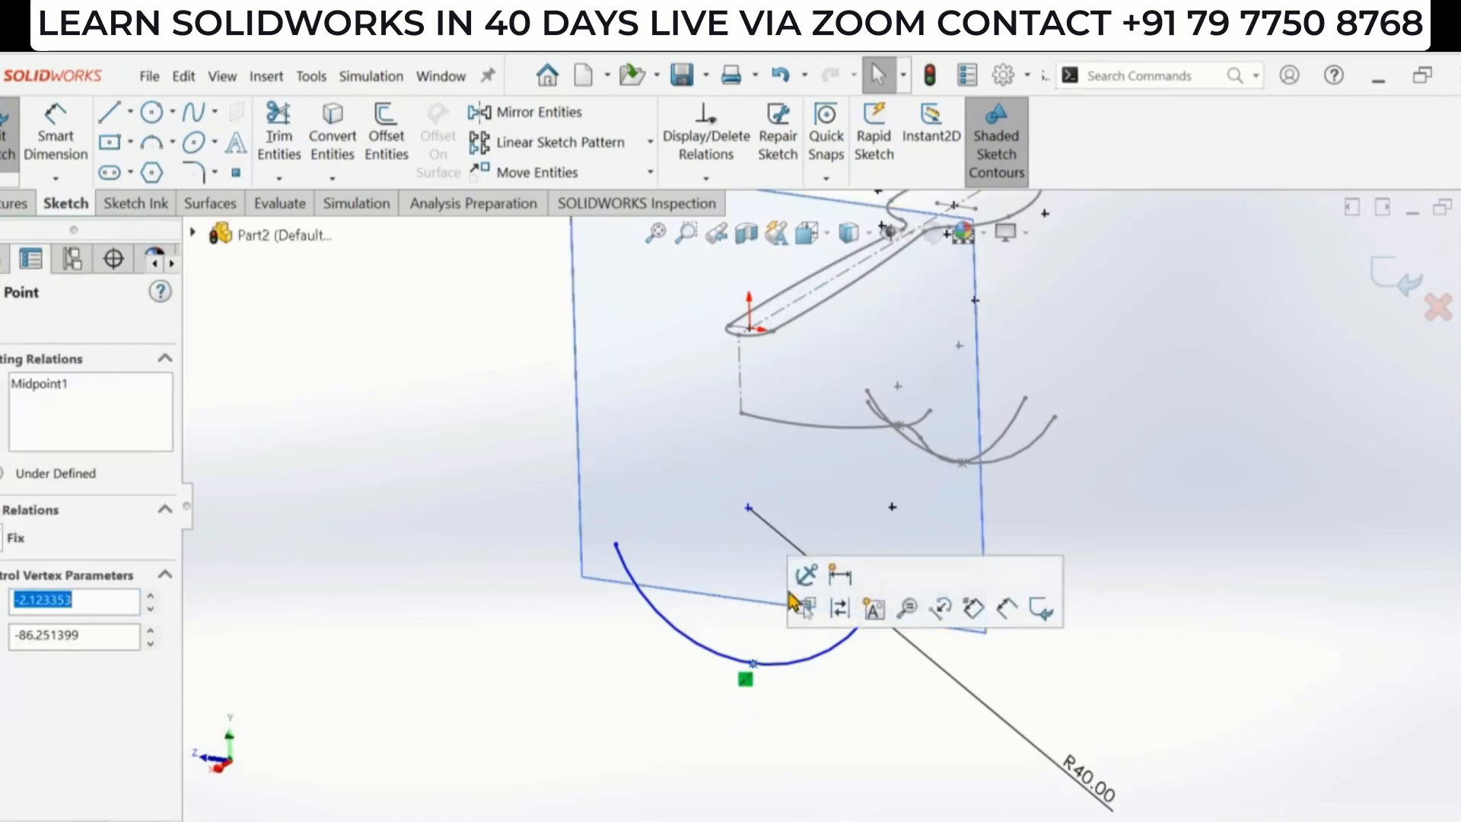
ctrl+click(786, 423)
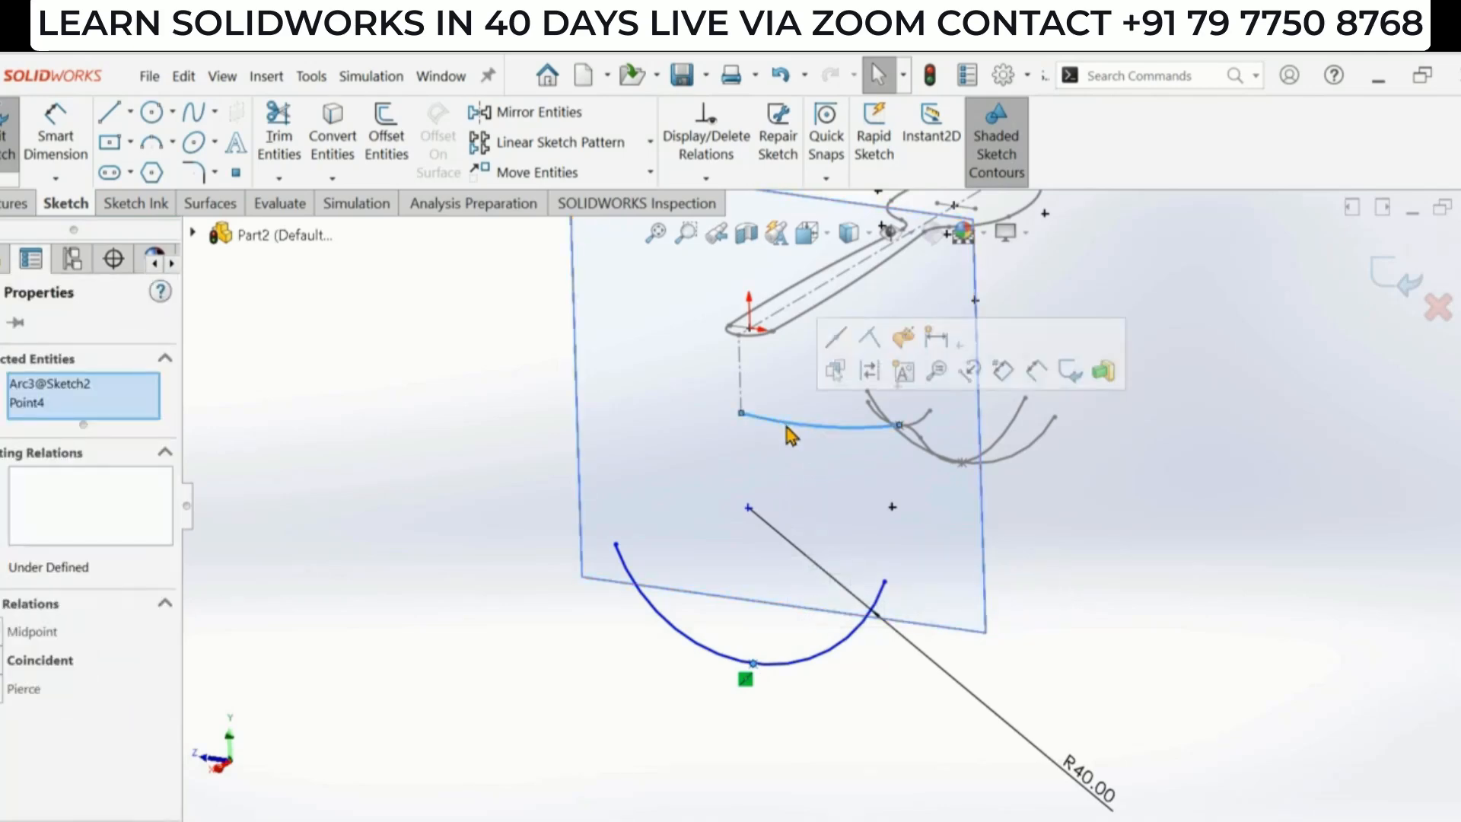
click(3, 691)
- Switch to the Top view and hide Plane2
scroll(627, 624, up, 3)
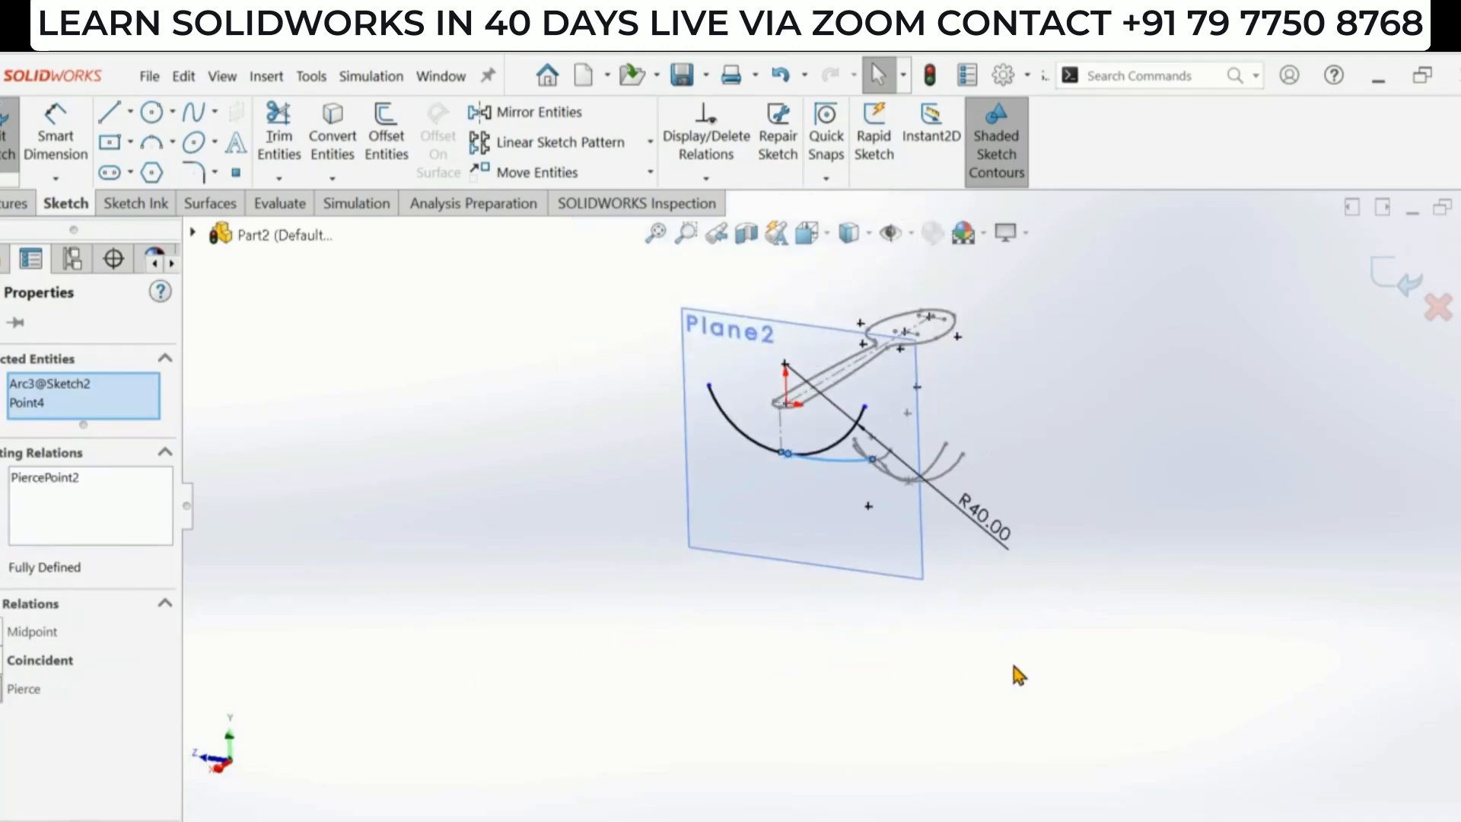
click(1015, 666)
middle_drag(896, 502, 548, 472)
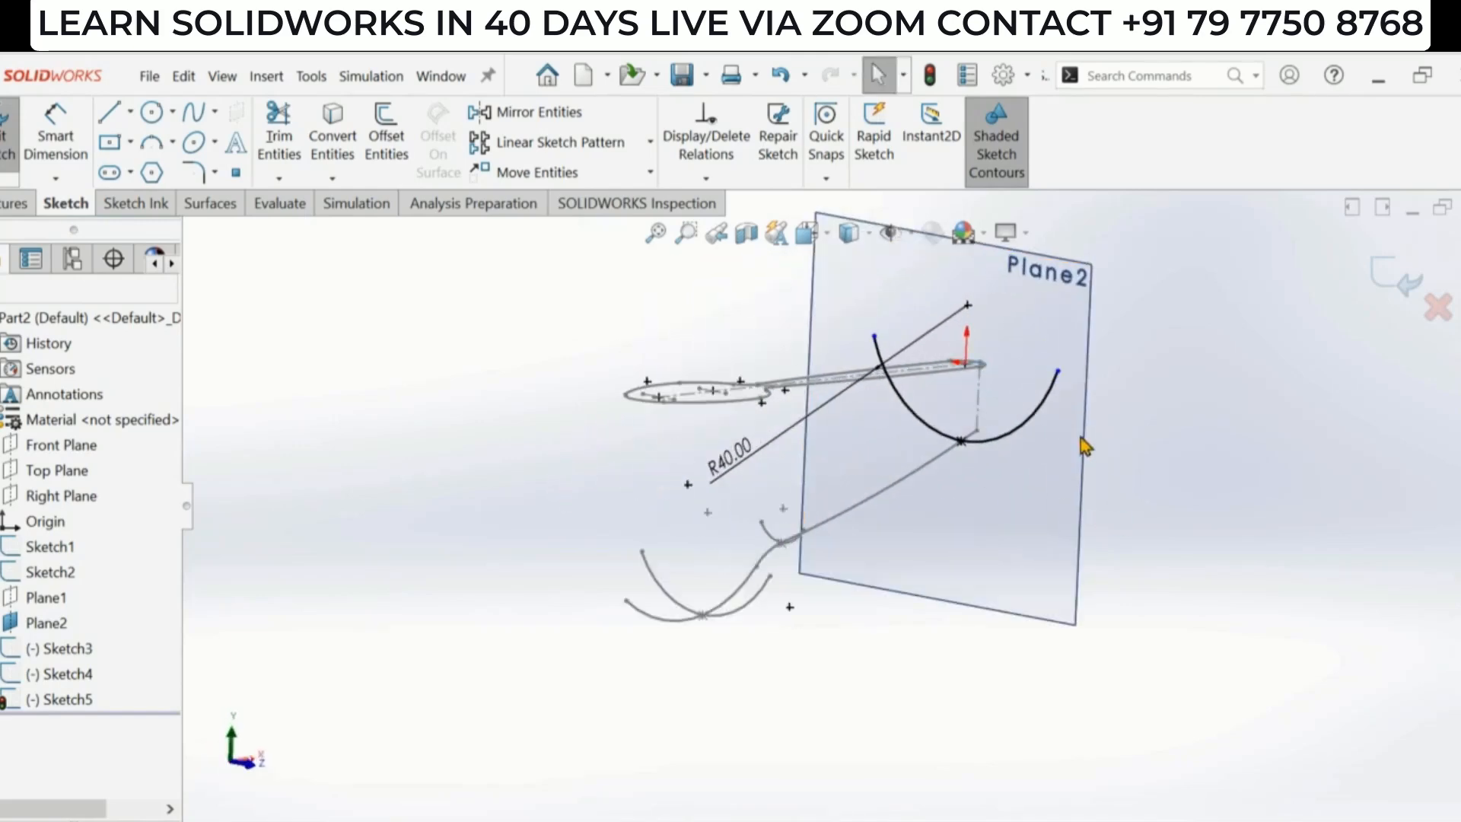
scroll(935, 329, up, 1)
scroll(845, 313, down, 1)
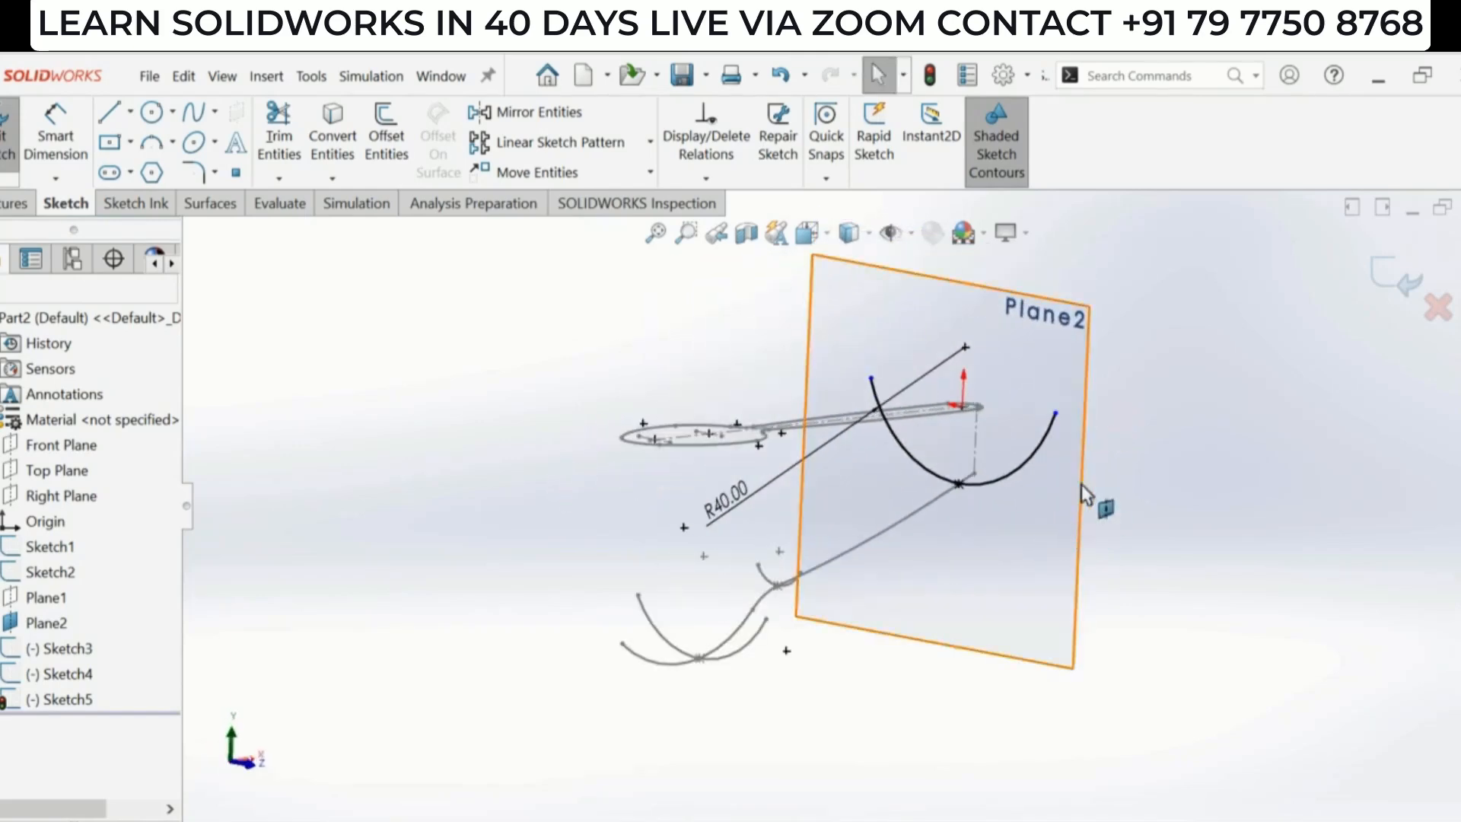
middle_drag(1081, 484, 1103, 714)
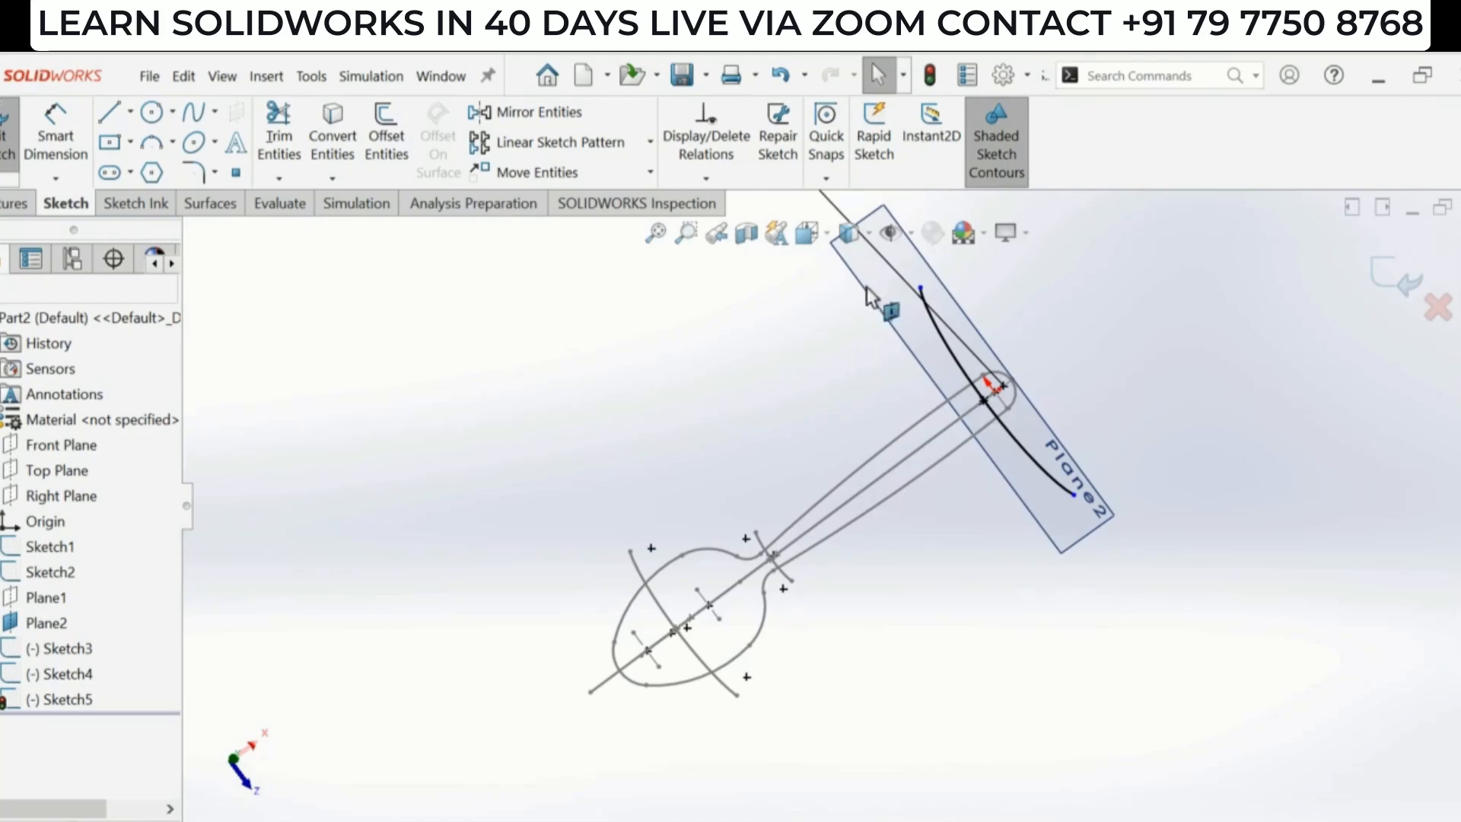
click(809, 233)
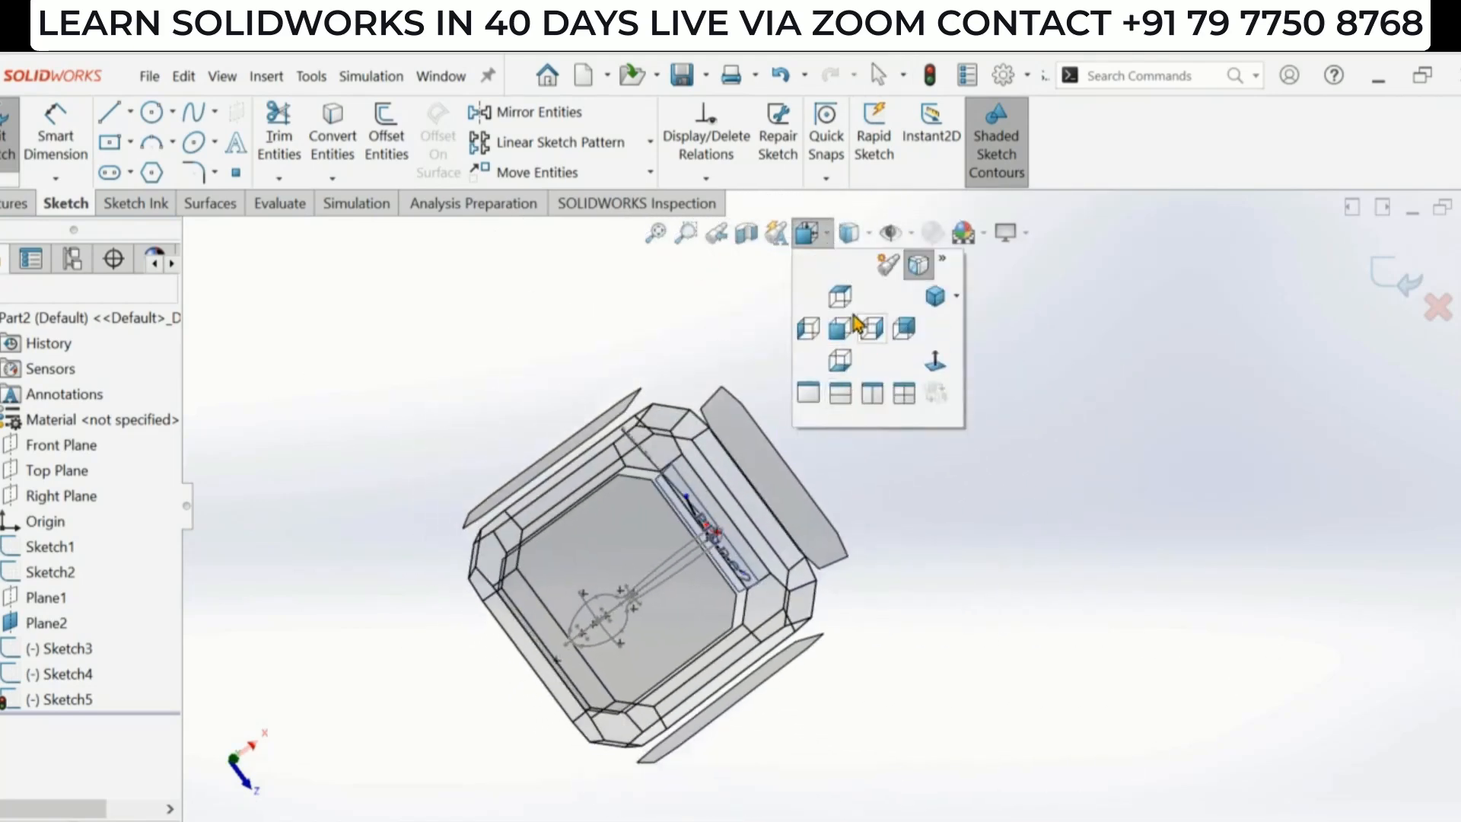
click(840, 295)
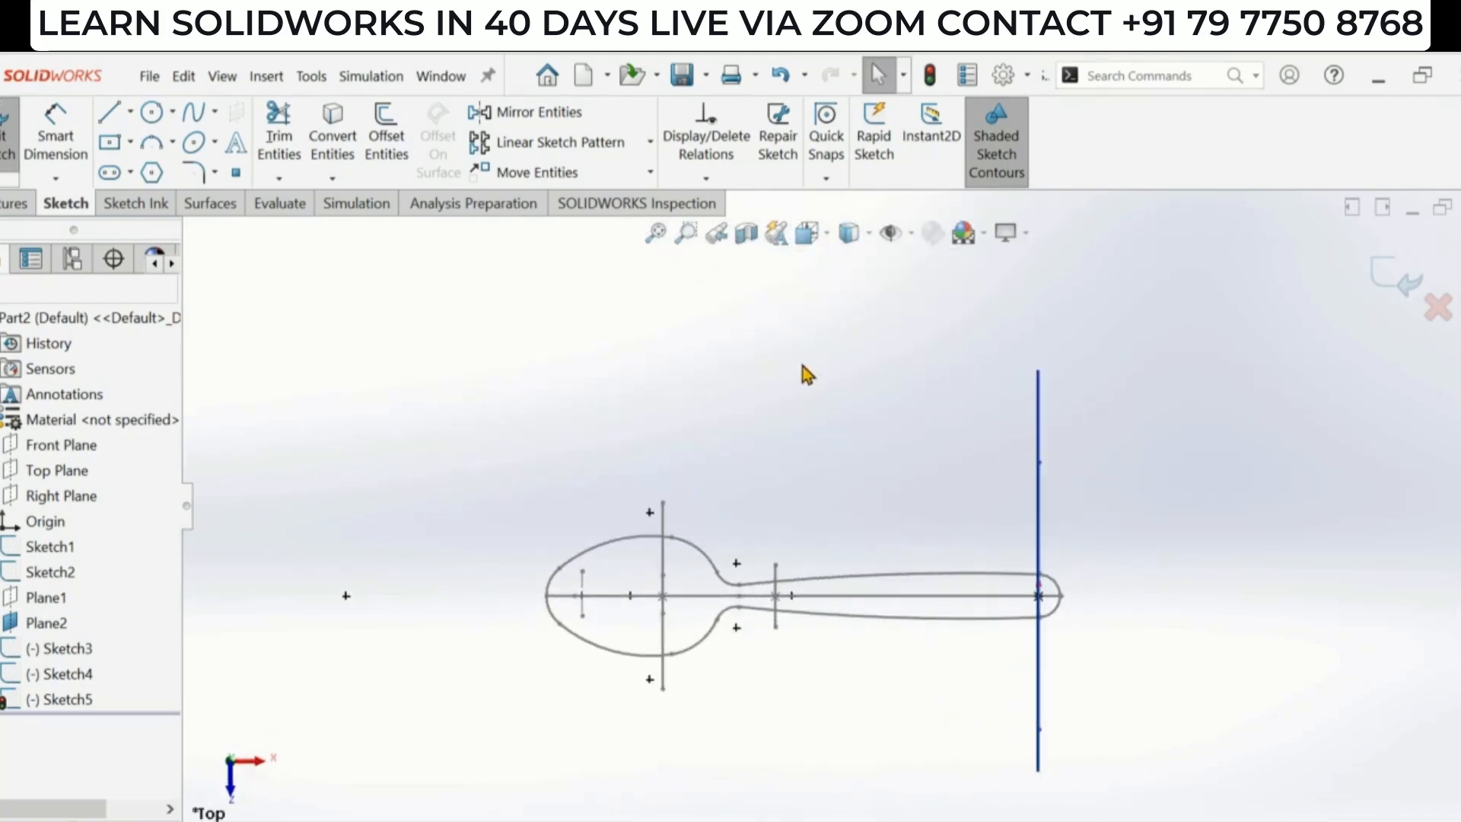
scroll(820, 456, up, 1)
scroll(788, 610, down, 1)
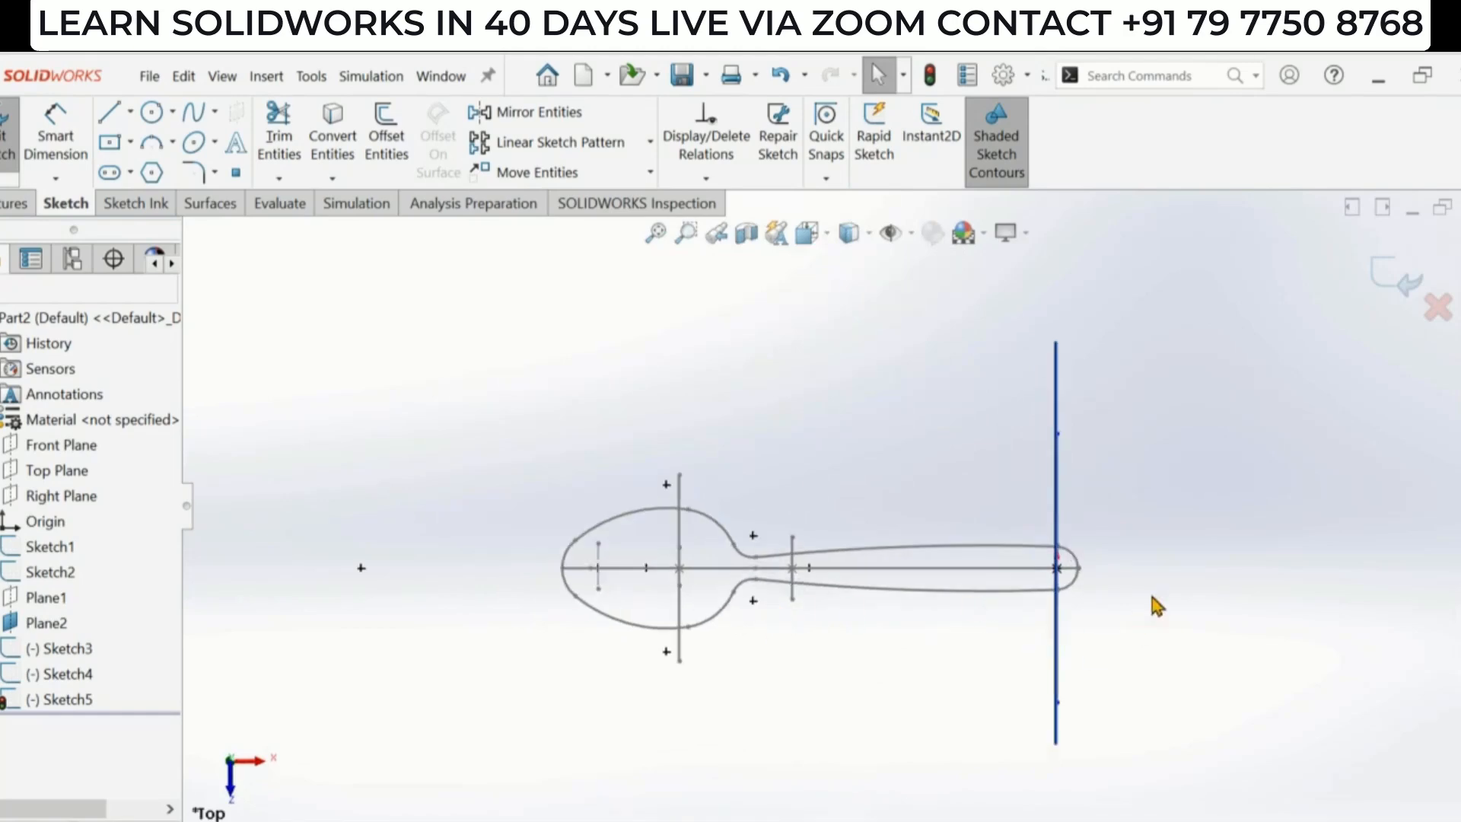
click(48, 622)
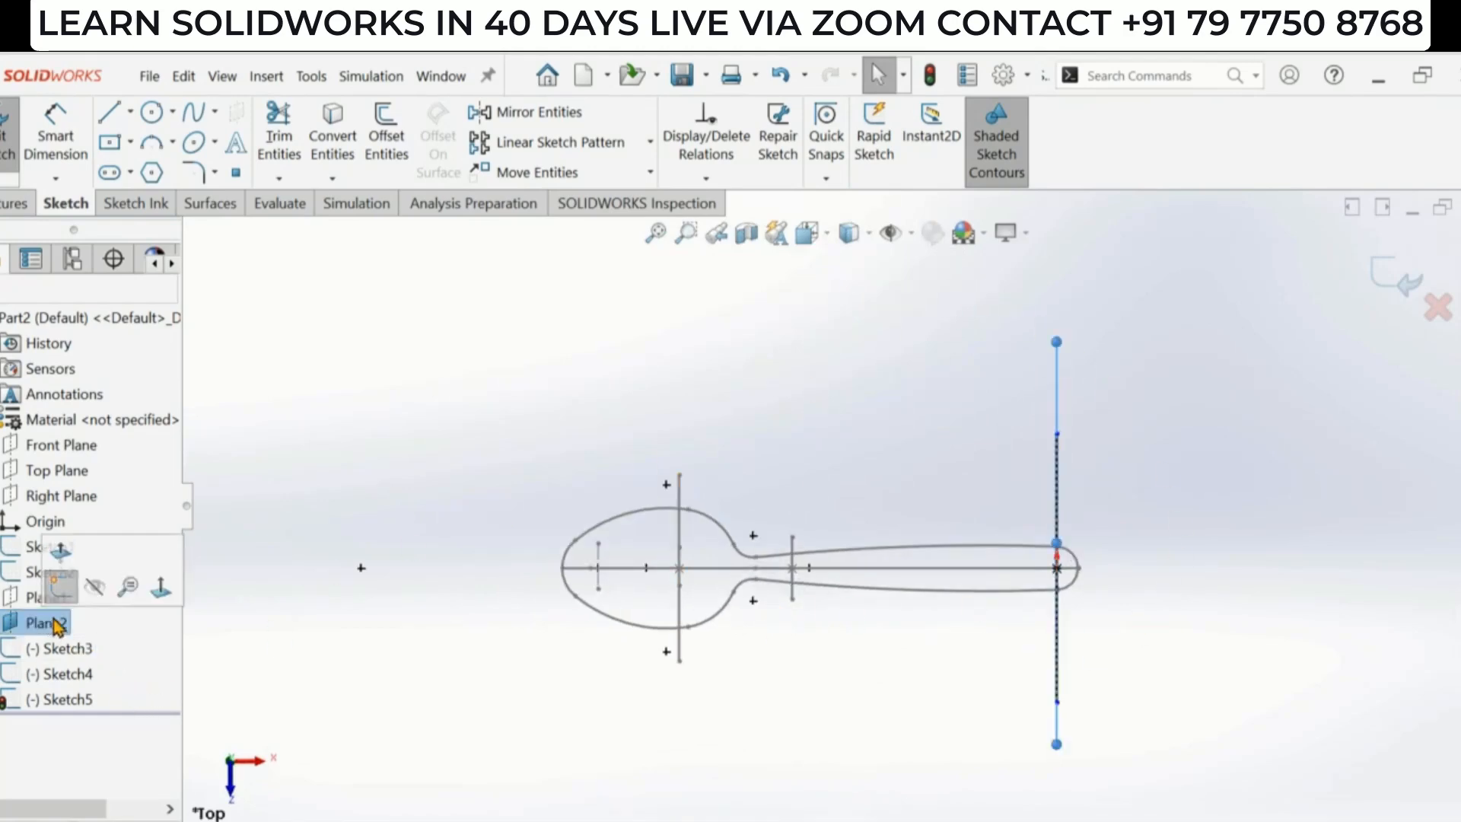
click(94, 590)
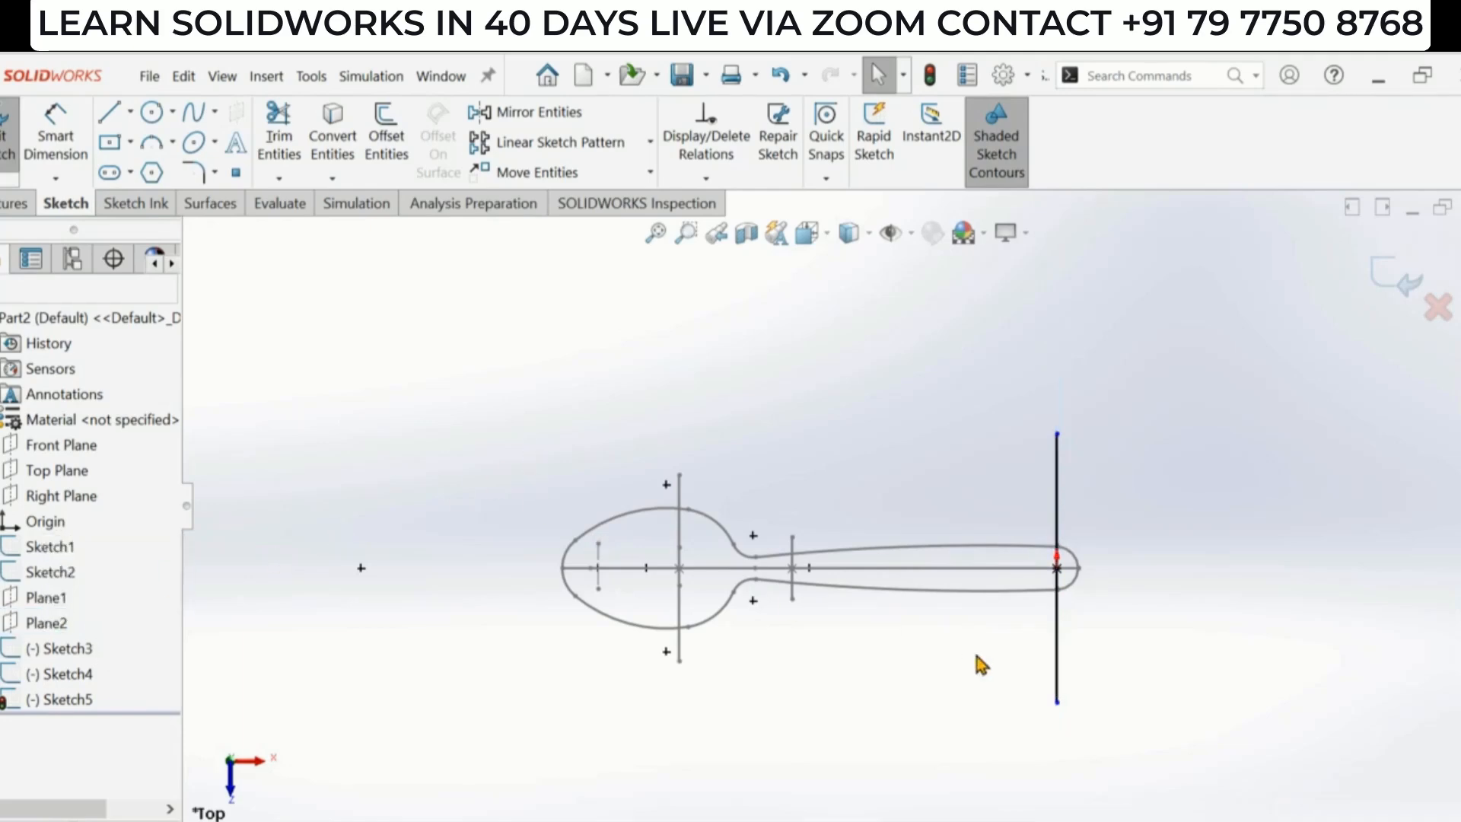
- Exit the R40 arc sketch
scroll(820, 578, down, 1)
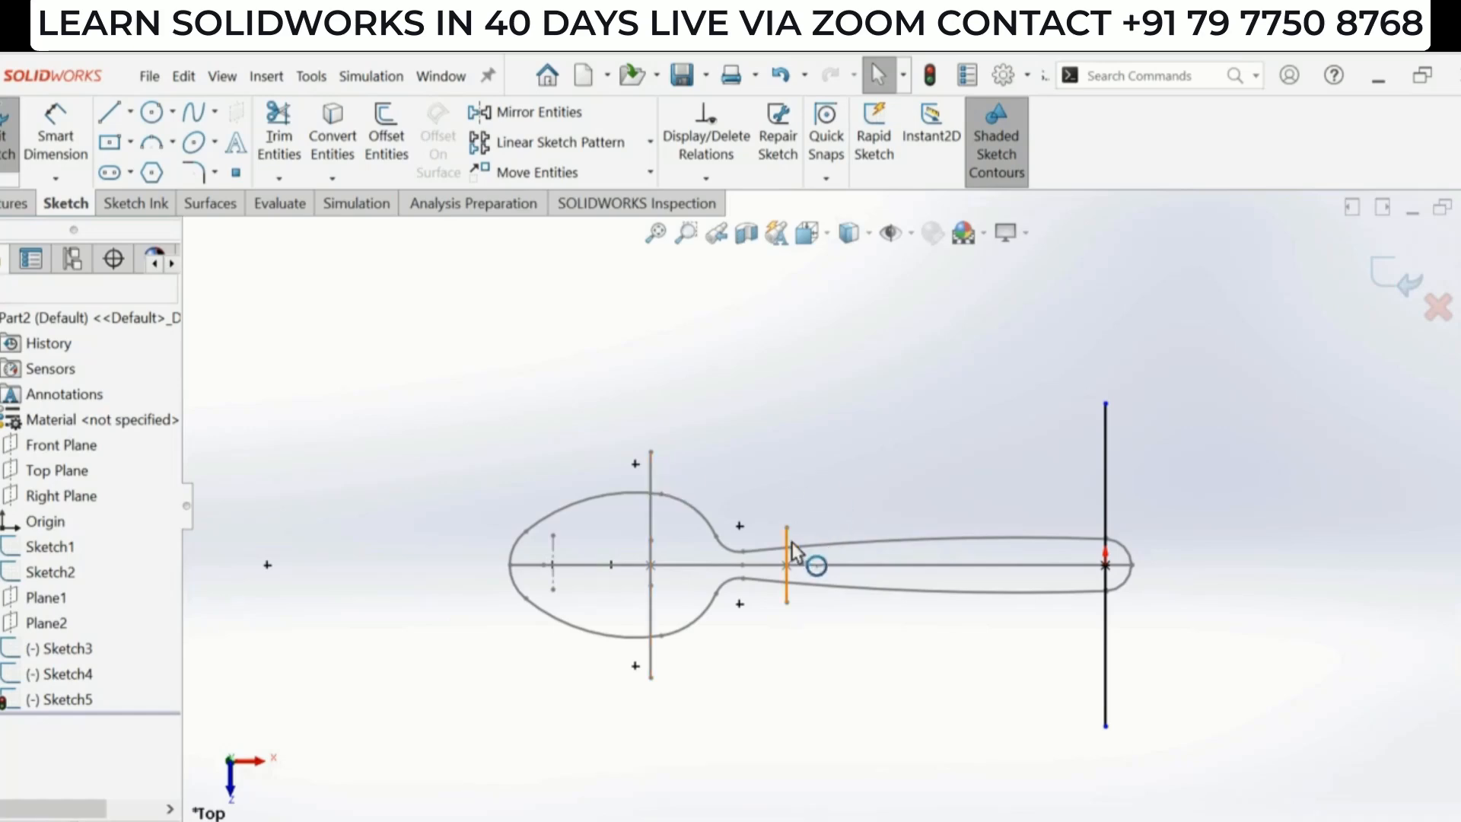
mouse_move(1031, 634)
middle_down()
mouse_move(995, 512)
mouse_move(1041, 427)
mouse_move(1135, 506)
middle_up()
click(1399, 284)
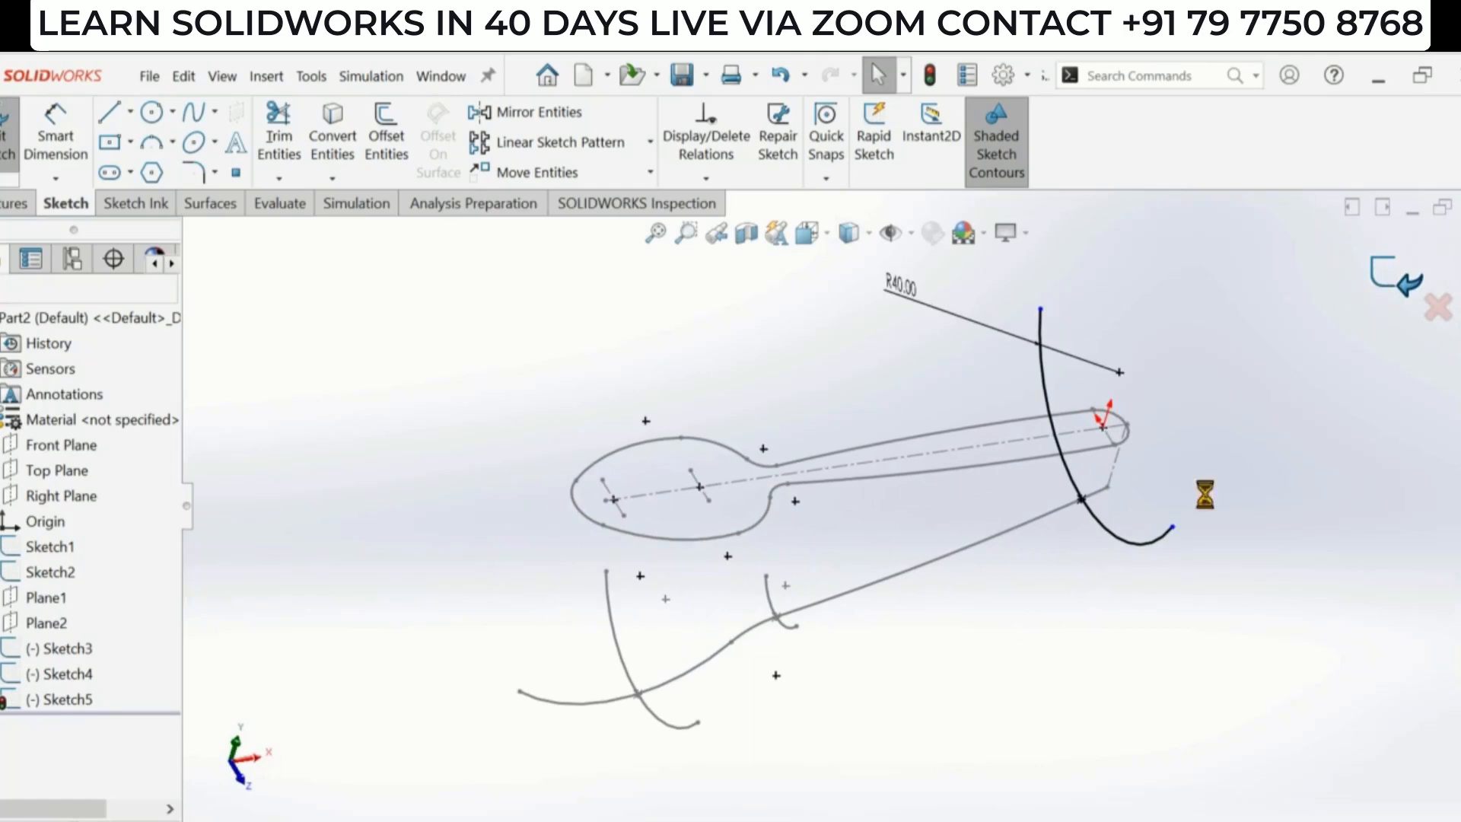
mouse_move(996, 683)
middle_down()
mouse_move(1005, 603)
mouse_move(969, 619)
mouse_move(981, 618)
middle_up()
scroll(891, 605, down, 1)
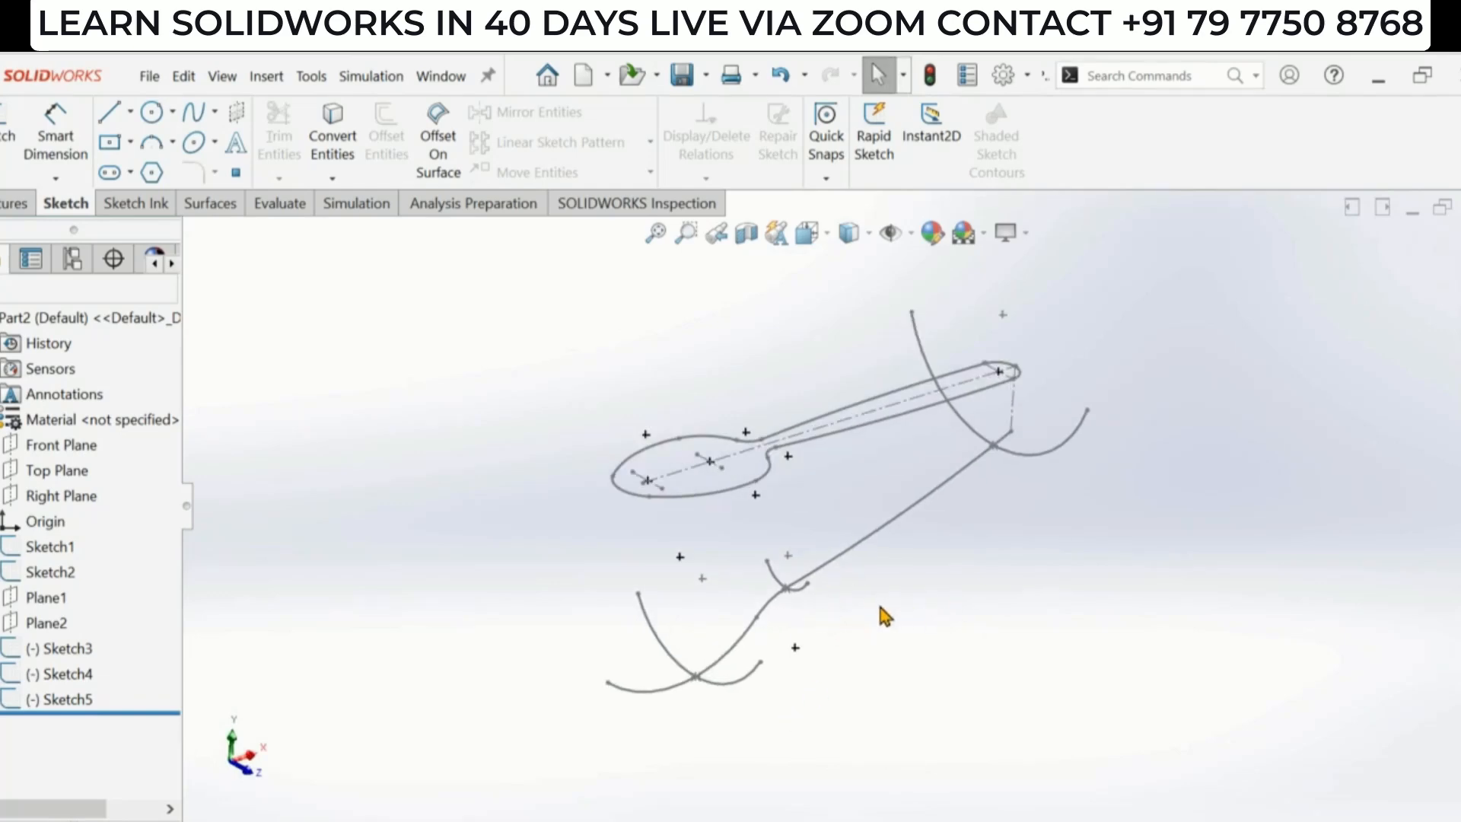
click(209, 204)
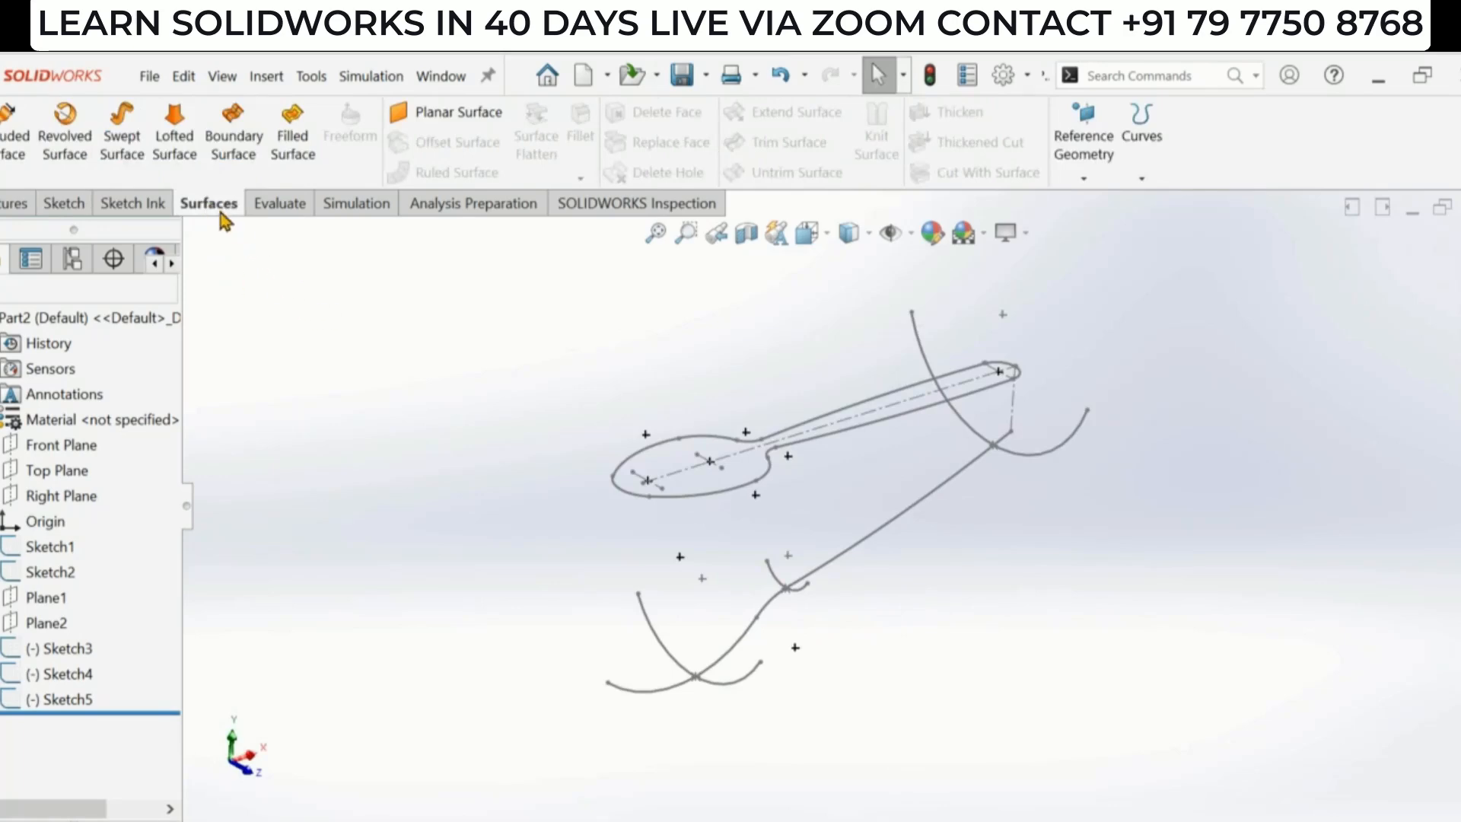
right_click(222, 213)
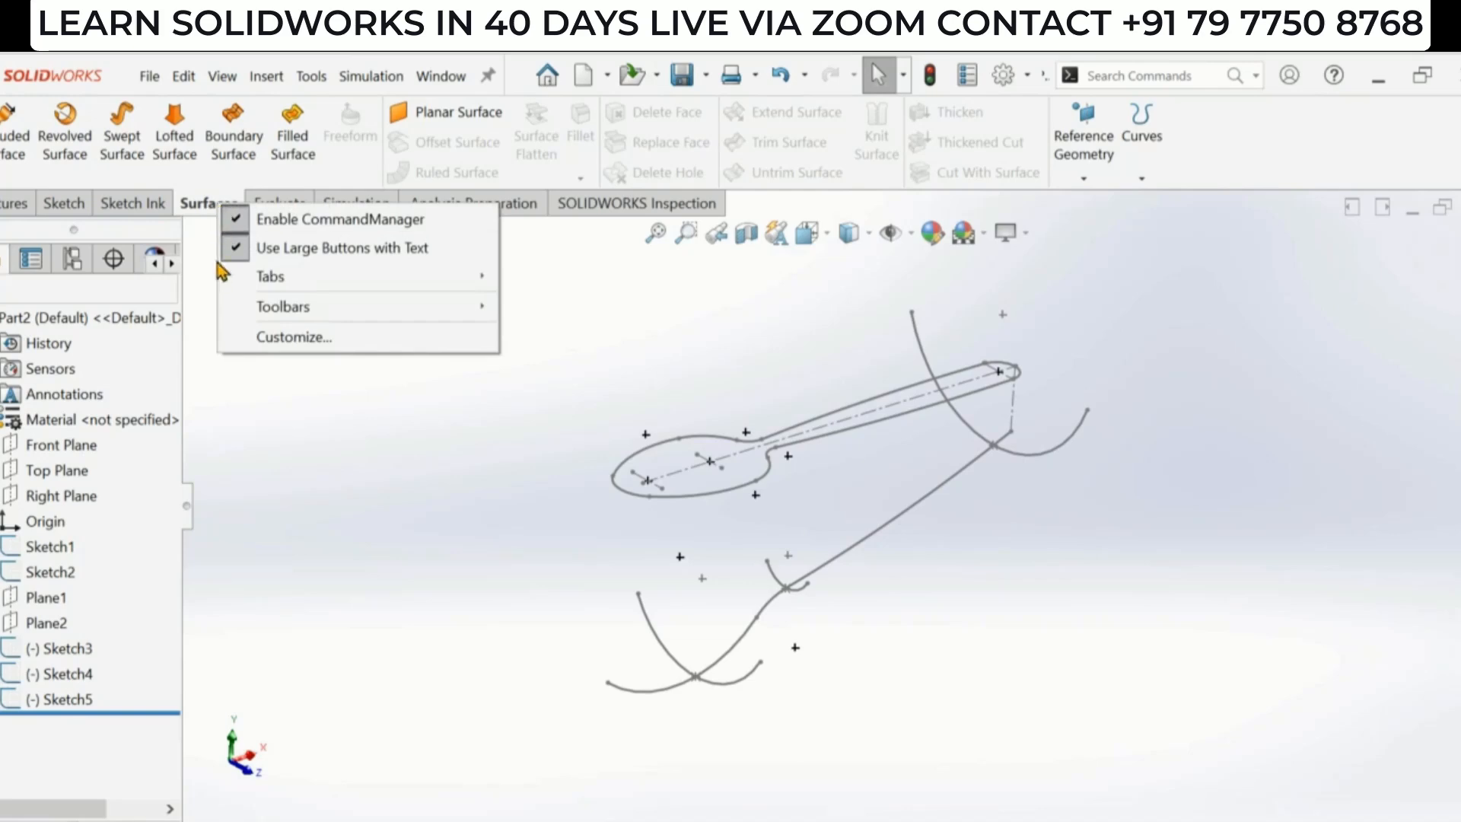
right_click(162, 125)
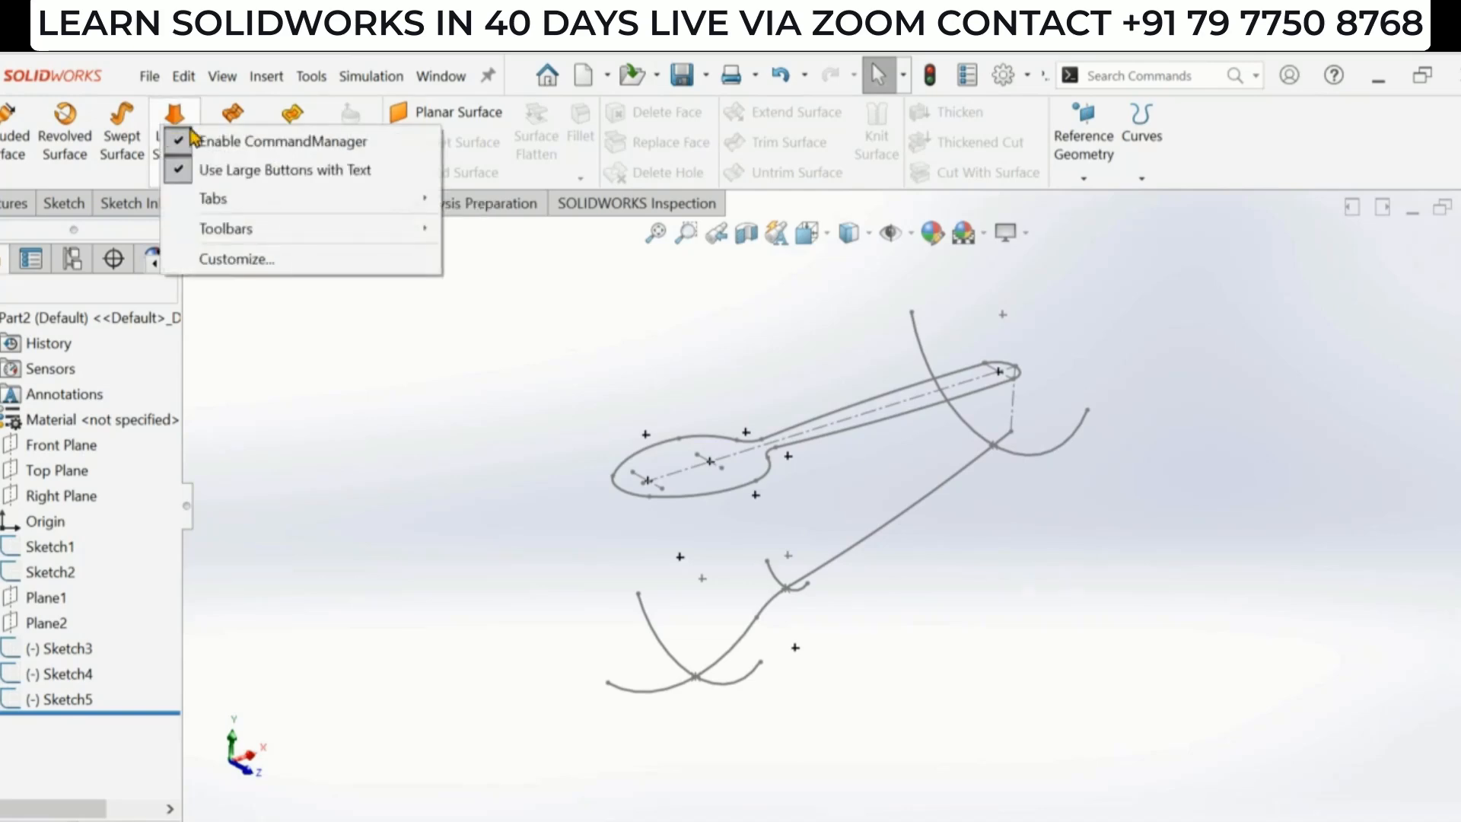
mouse_move(297, 199)
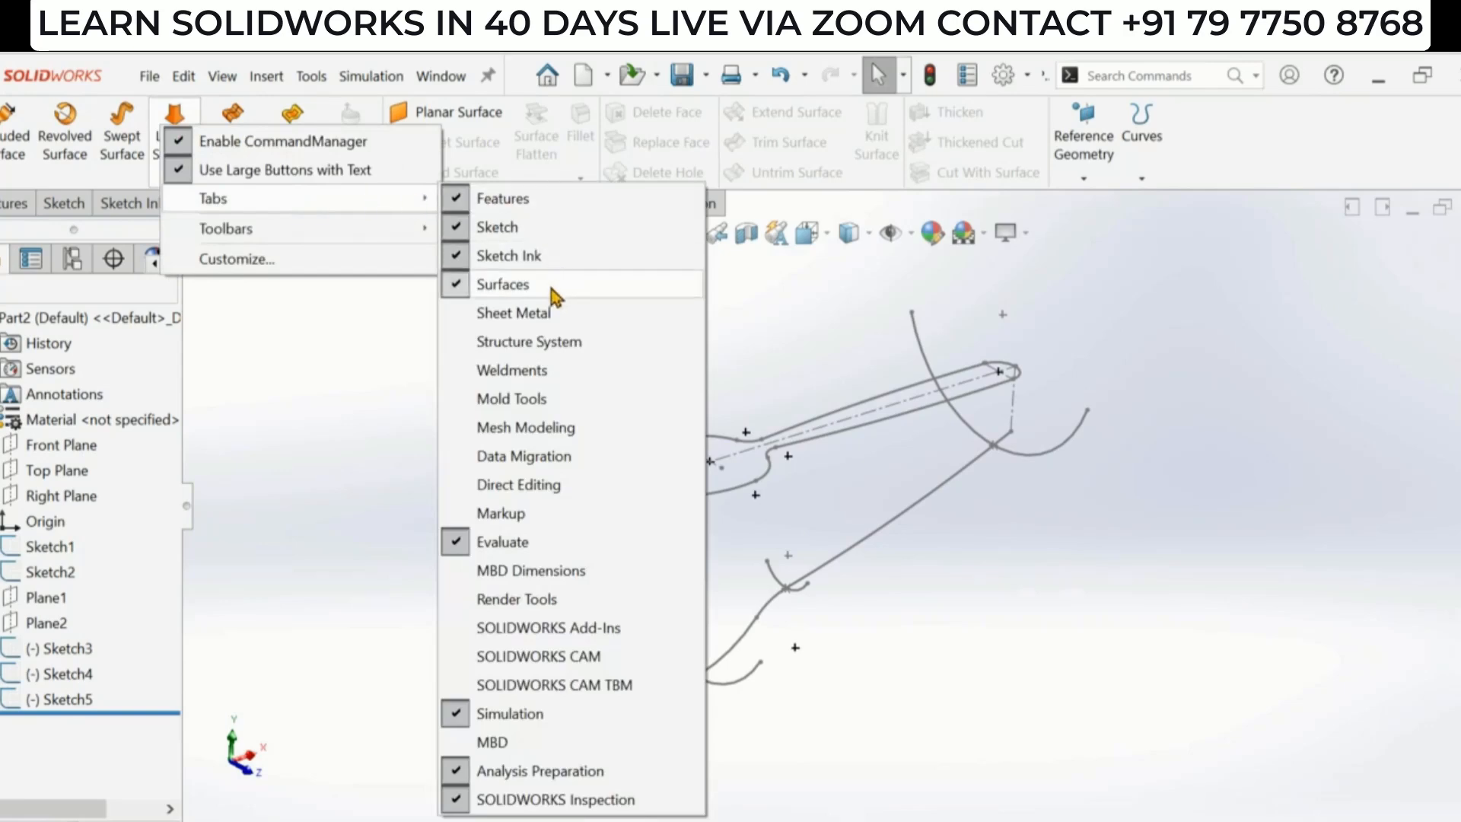
click(344, 335)
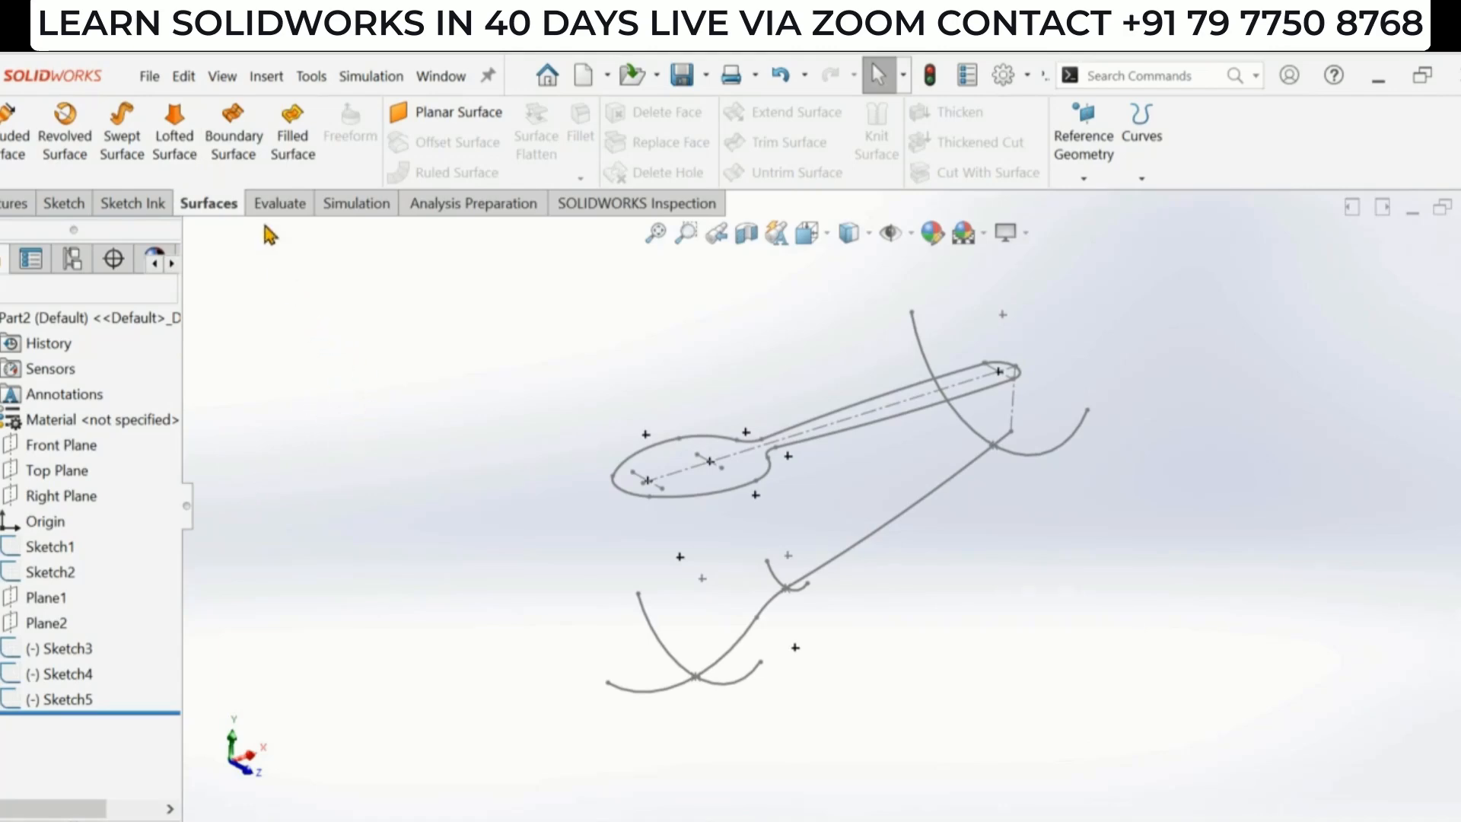
- Start a Boundary Surface and set the Sketch3 cross-section arc as the first direction curve
click(235, 150)
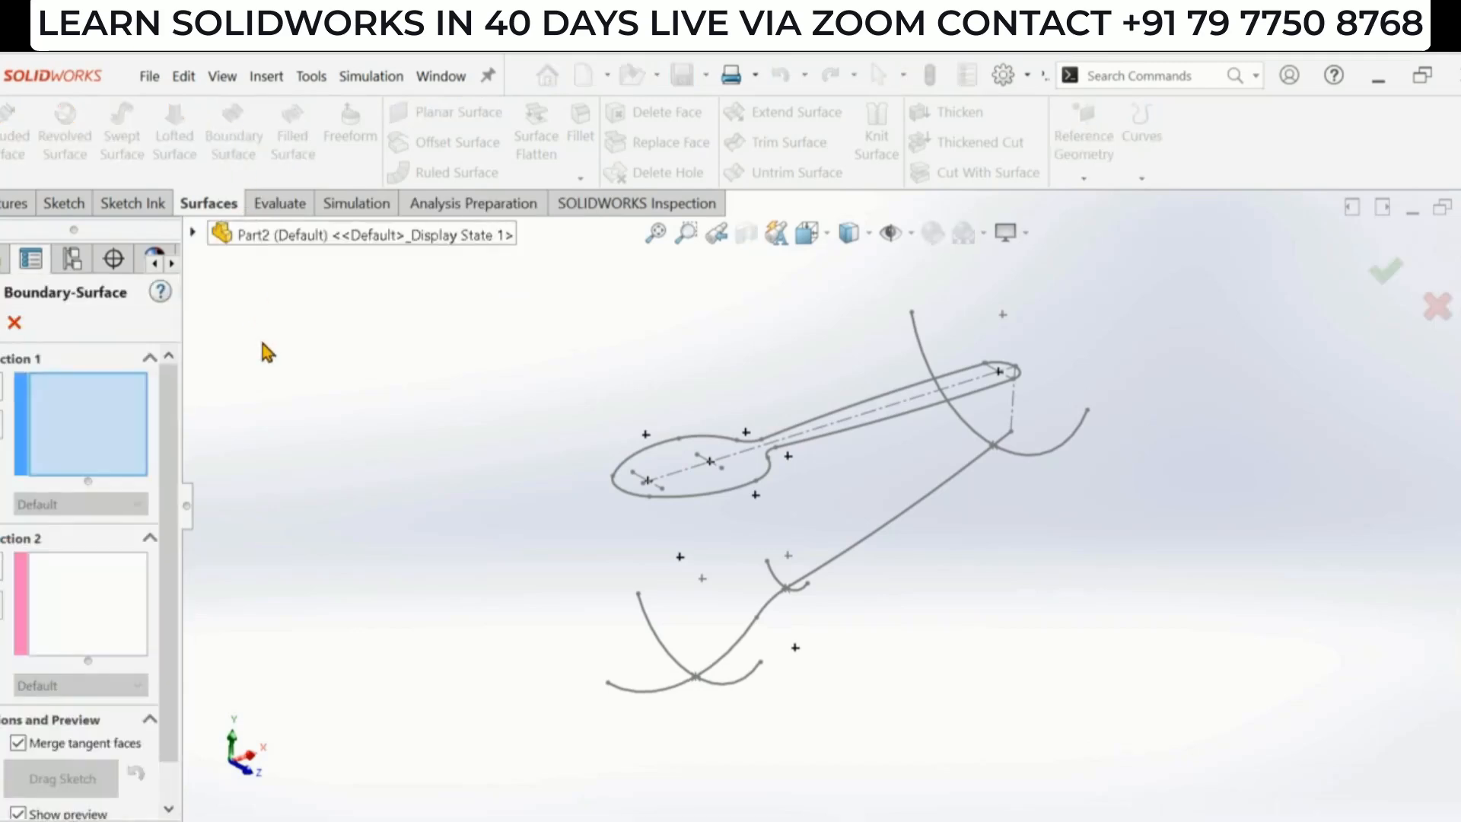
scroll(708, 646, up, 1)
scroll(909, 620, down, 1)
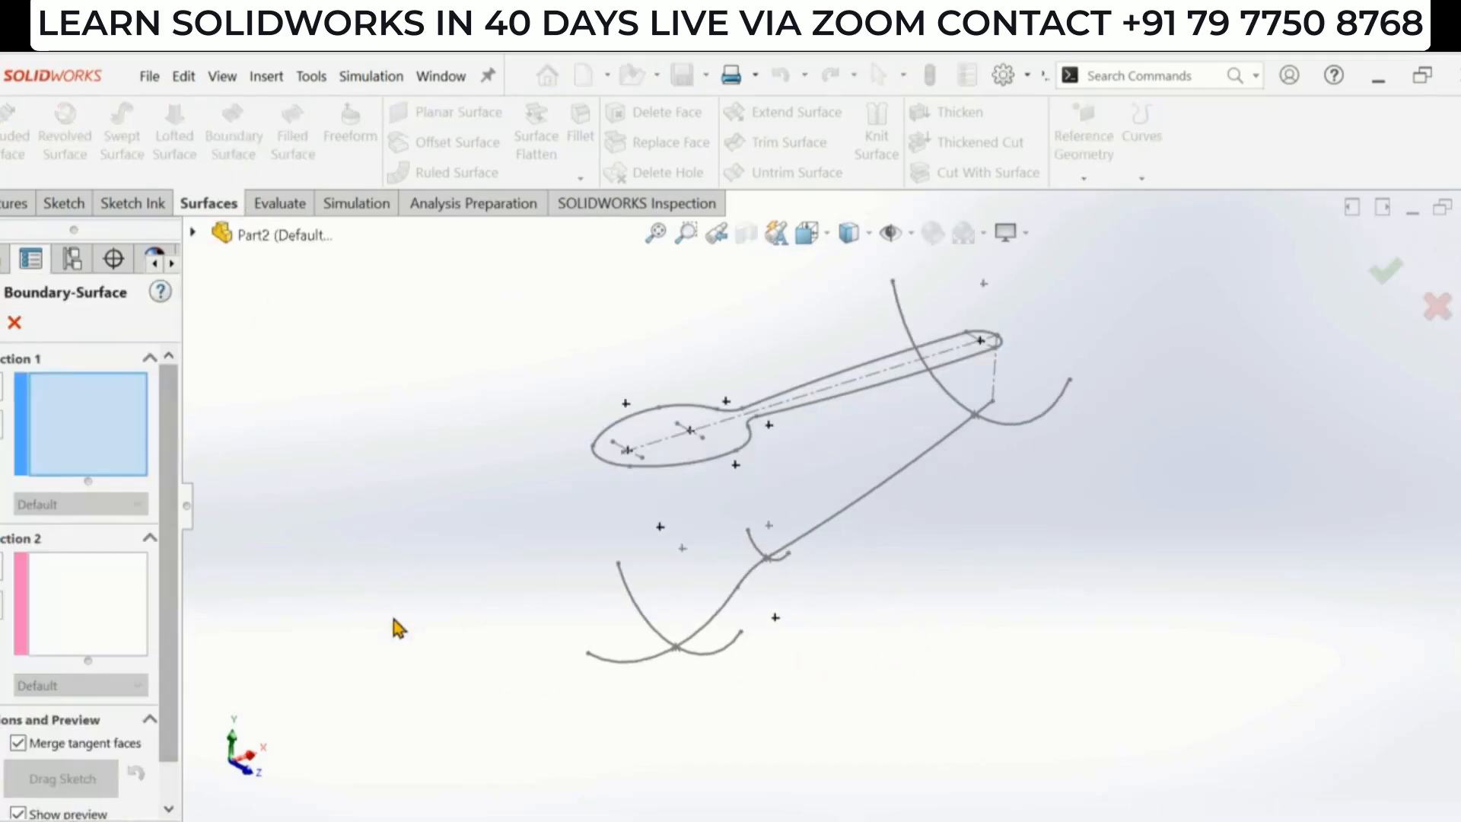
scroll(711, 715, down, 1)
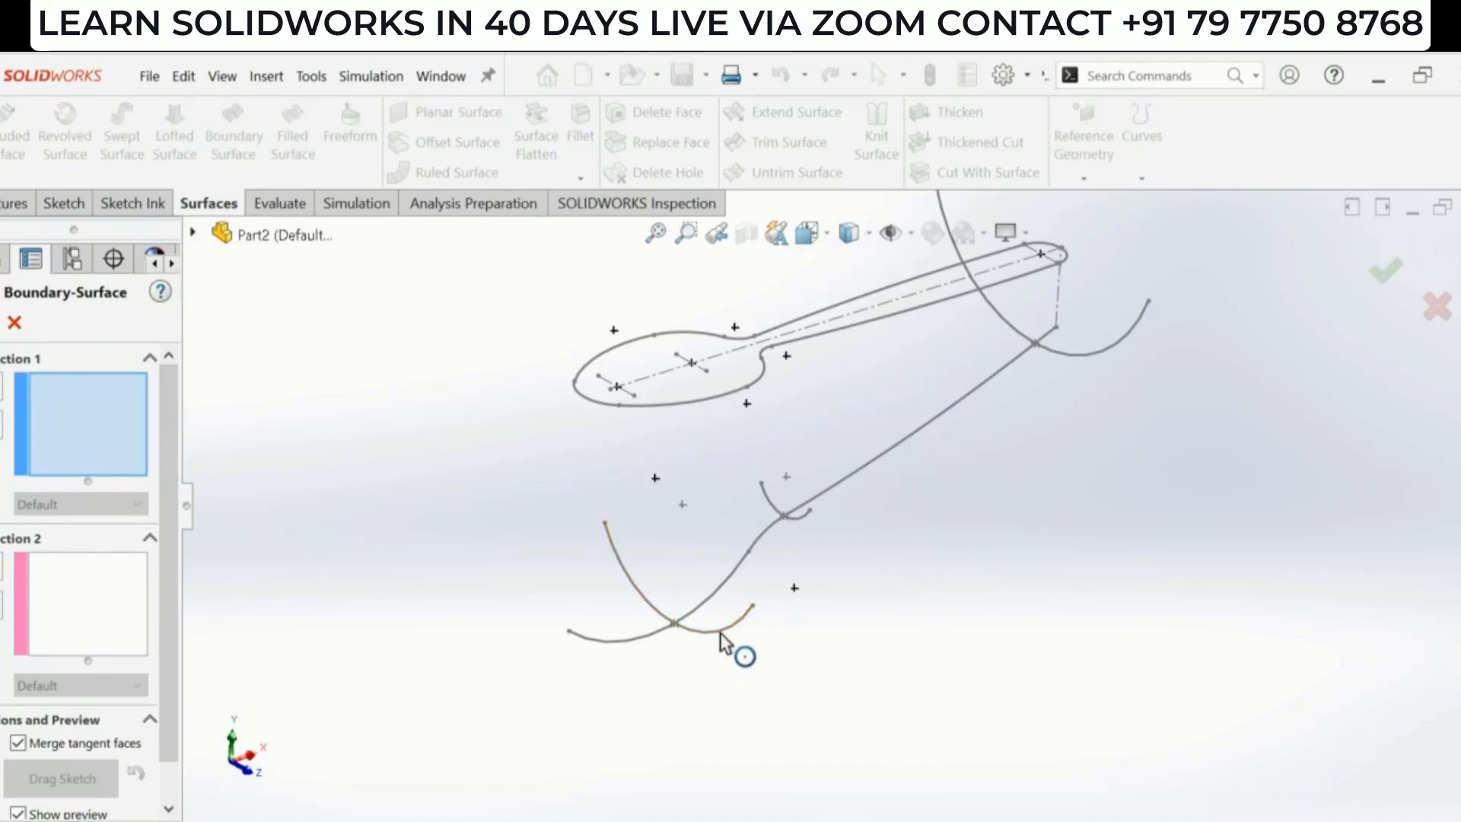
click(721, 634)
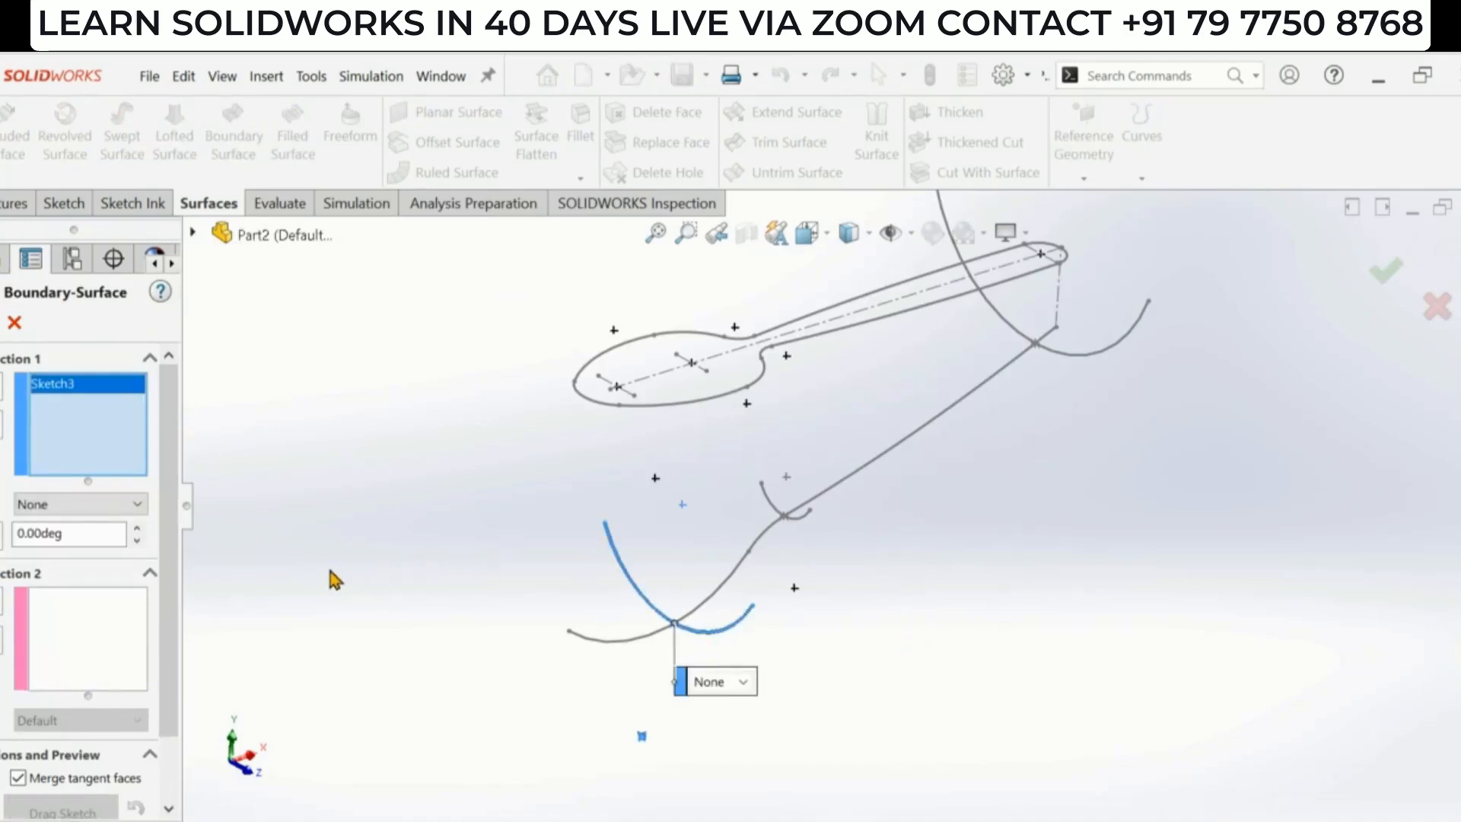
scroll(792, 637, down, 2)
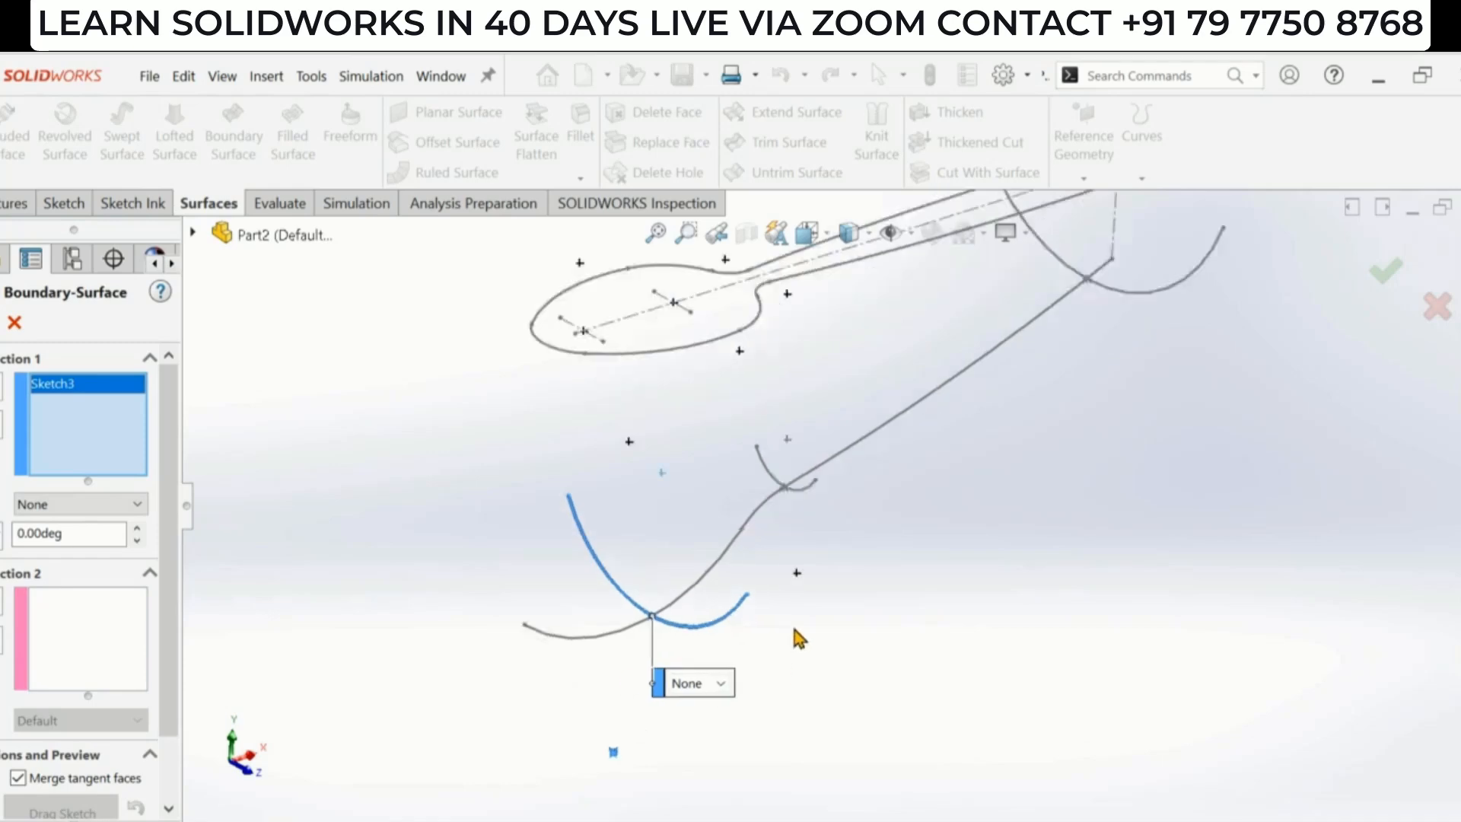
click(97, 641)
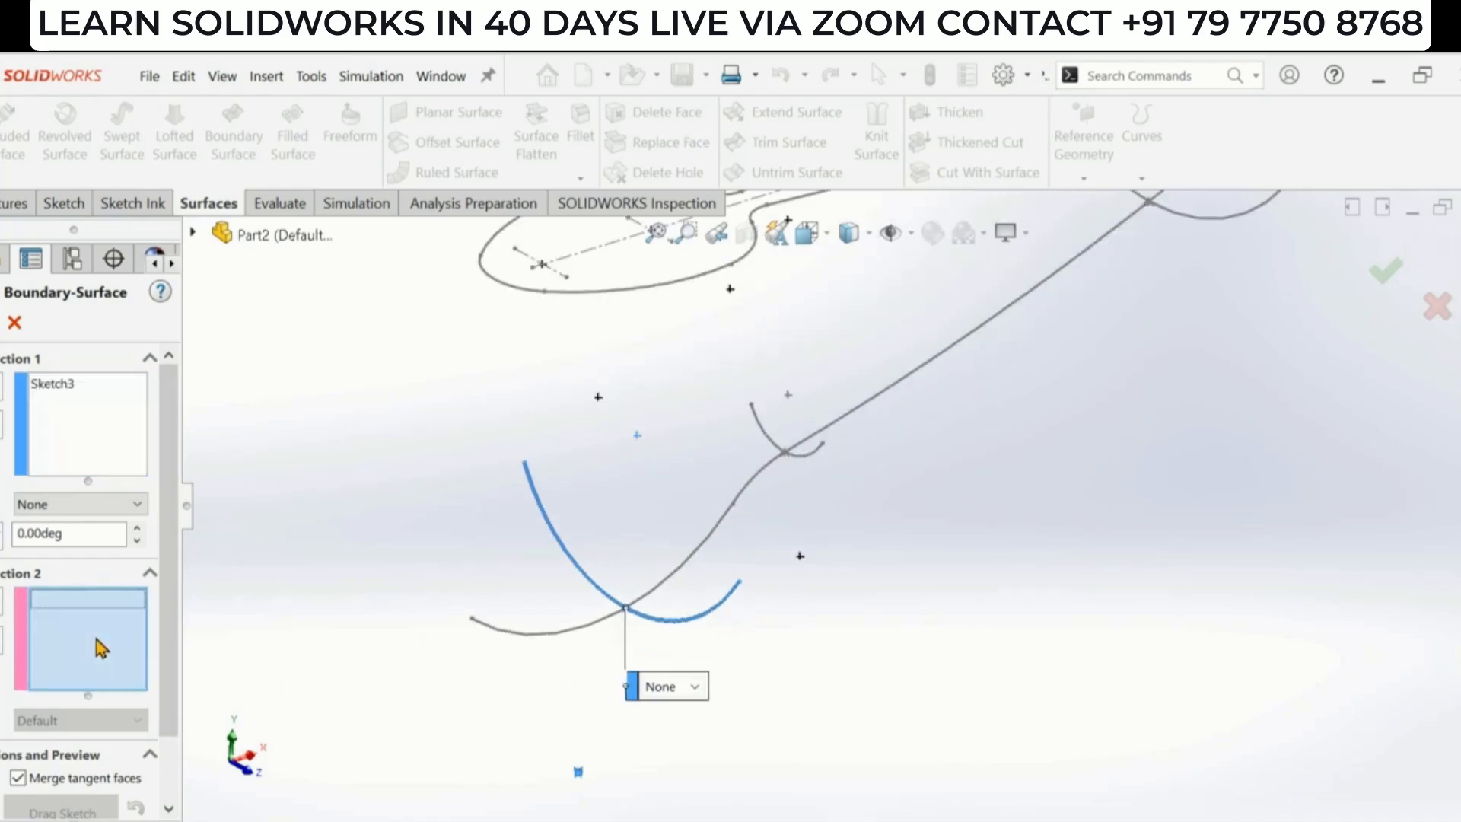
- Try adding the whole Sketch2 profile as the second direction curve, then clear that selection
click(530, 636)
scroll(858, 643, up, 2)
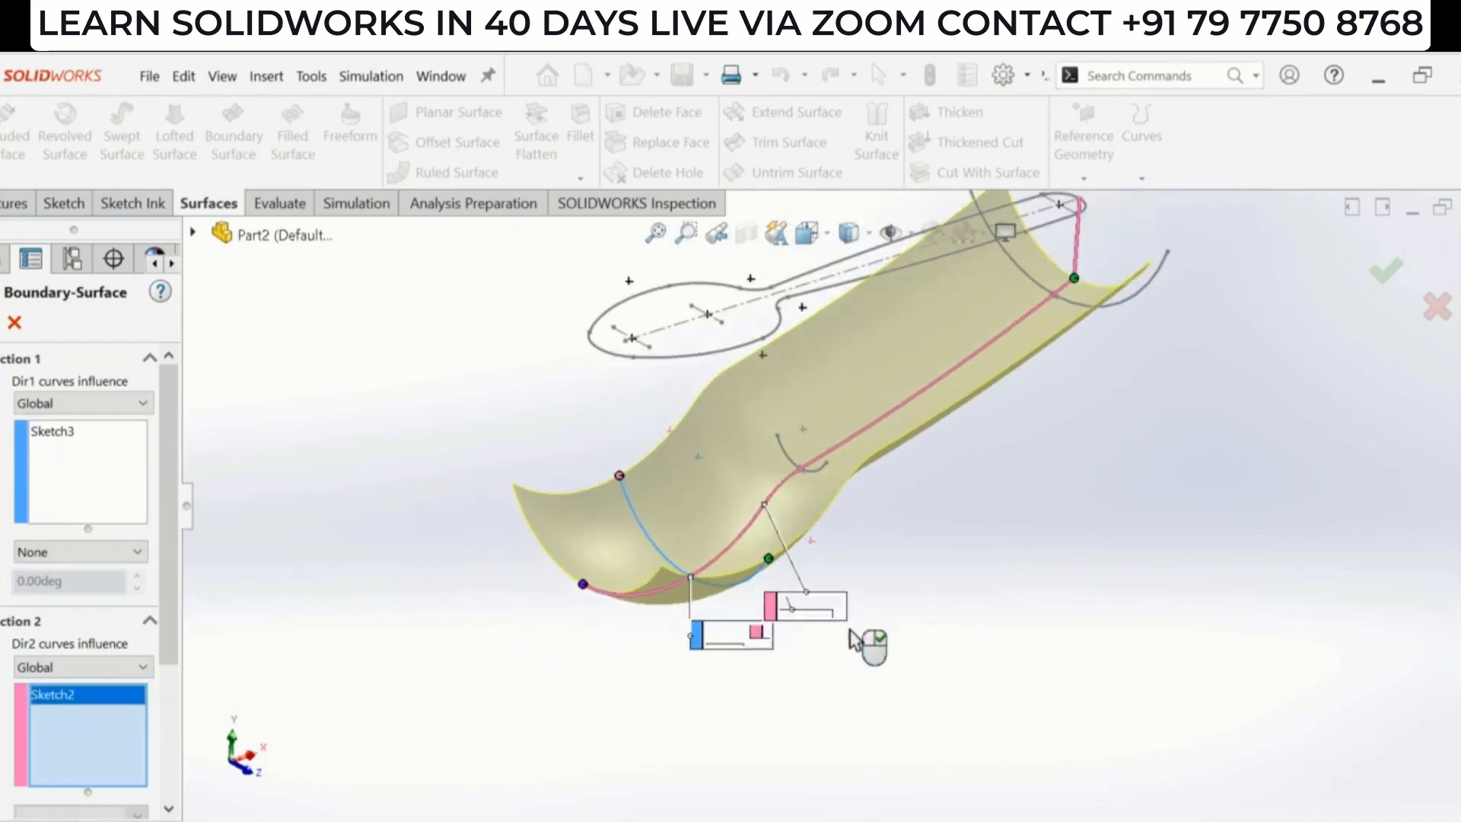
mouse_move(936, 483)
middle_down()
mouse_move(929, 591)
mouse_move(860, 446)
mouse_move(875, 483)
mouse_move(893, 450)
mouse_move(923, 512)
middle_up()
scroll(925, 512, down, 1)
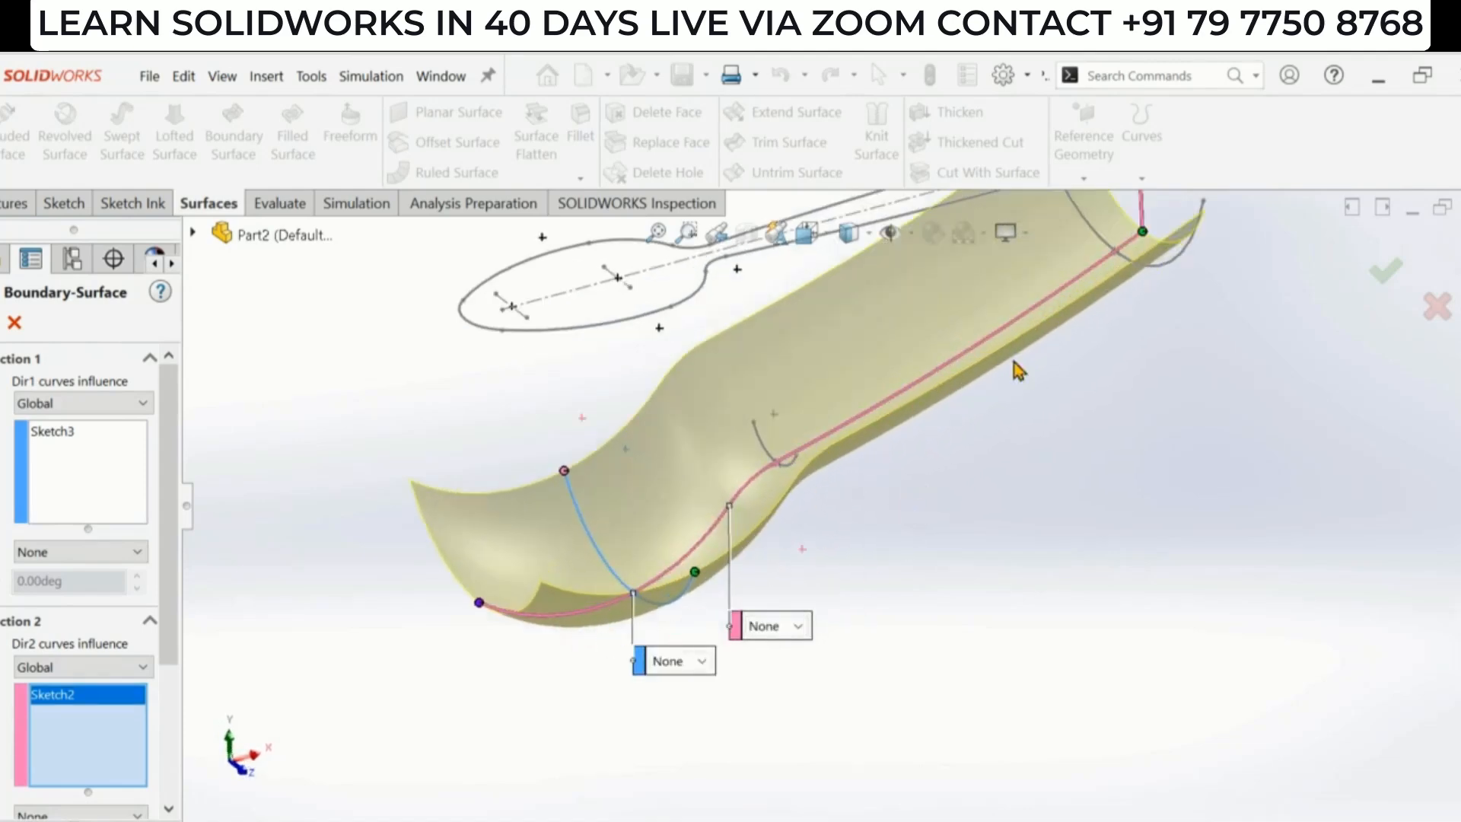
right_click(85, 730)
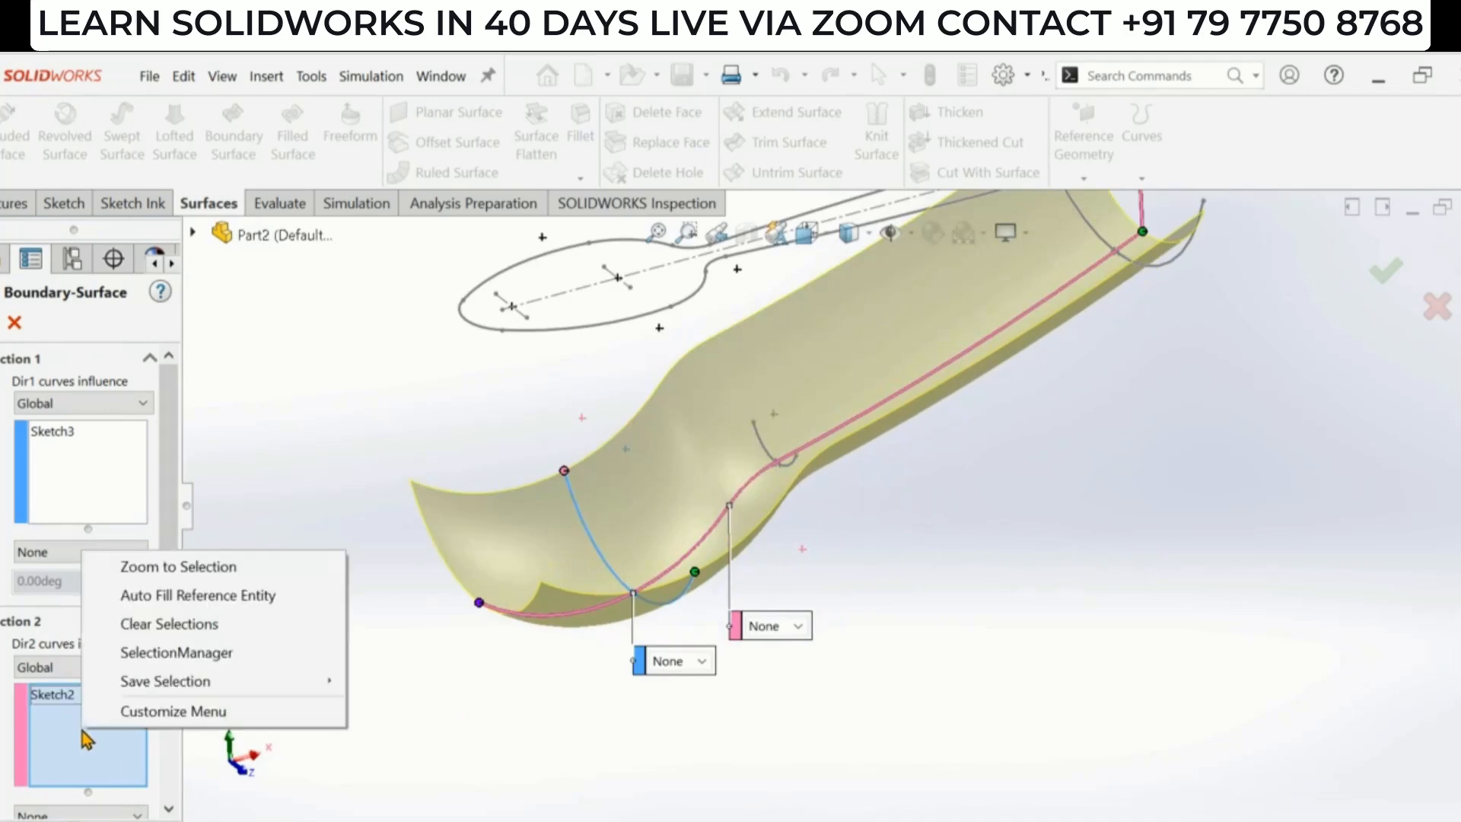
click(218, 625)
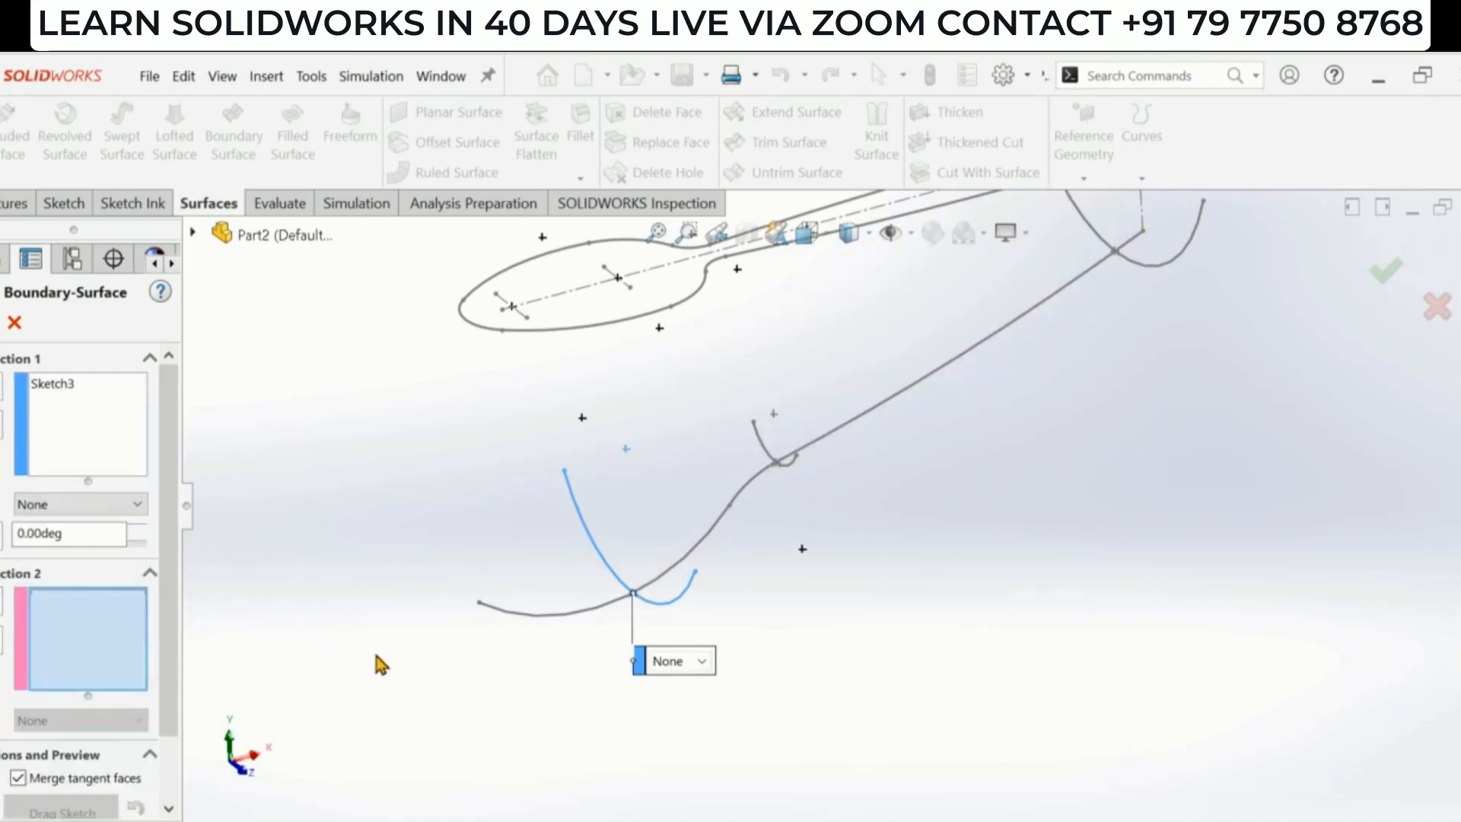
- Use SelectionManager to pick only the bowl segment of the Sketch2 profile as the second direction curve
right_click(297, 500)
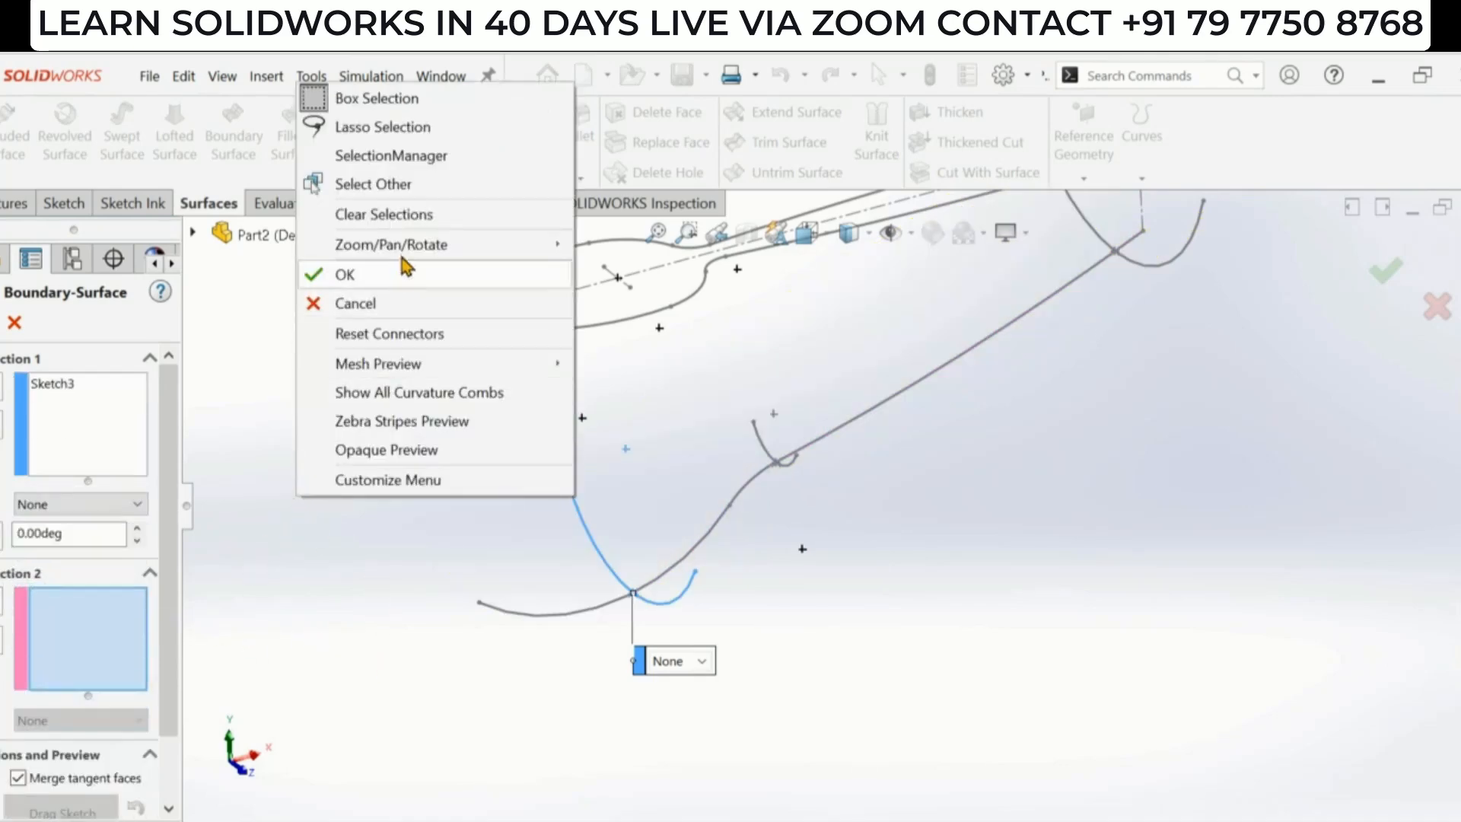
click(439, 165)
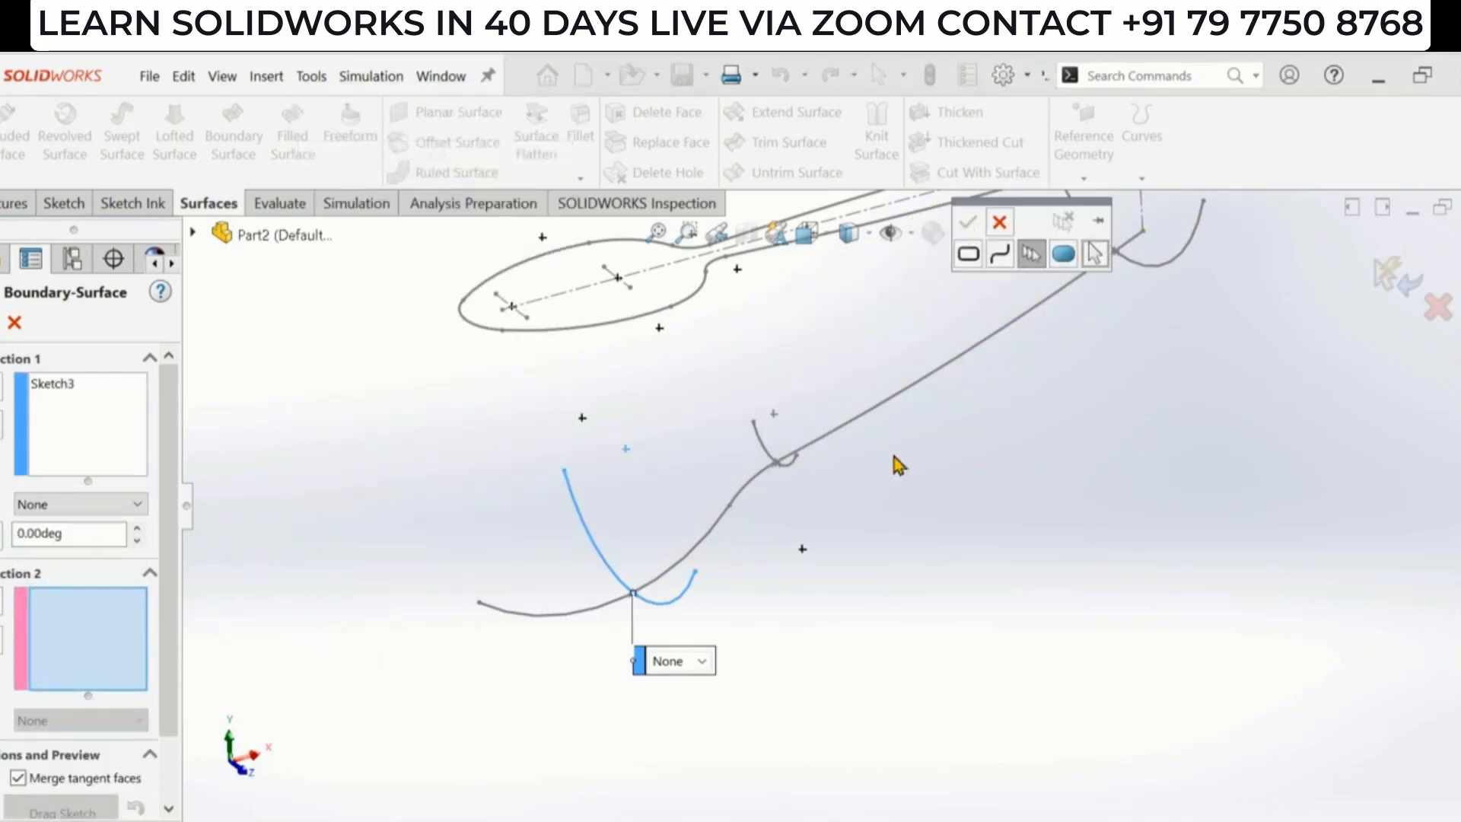
drag(1032, 206, 303, 439)
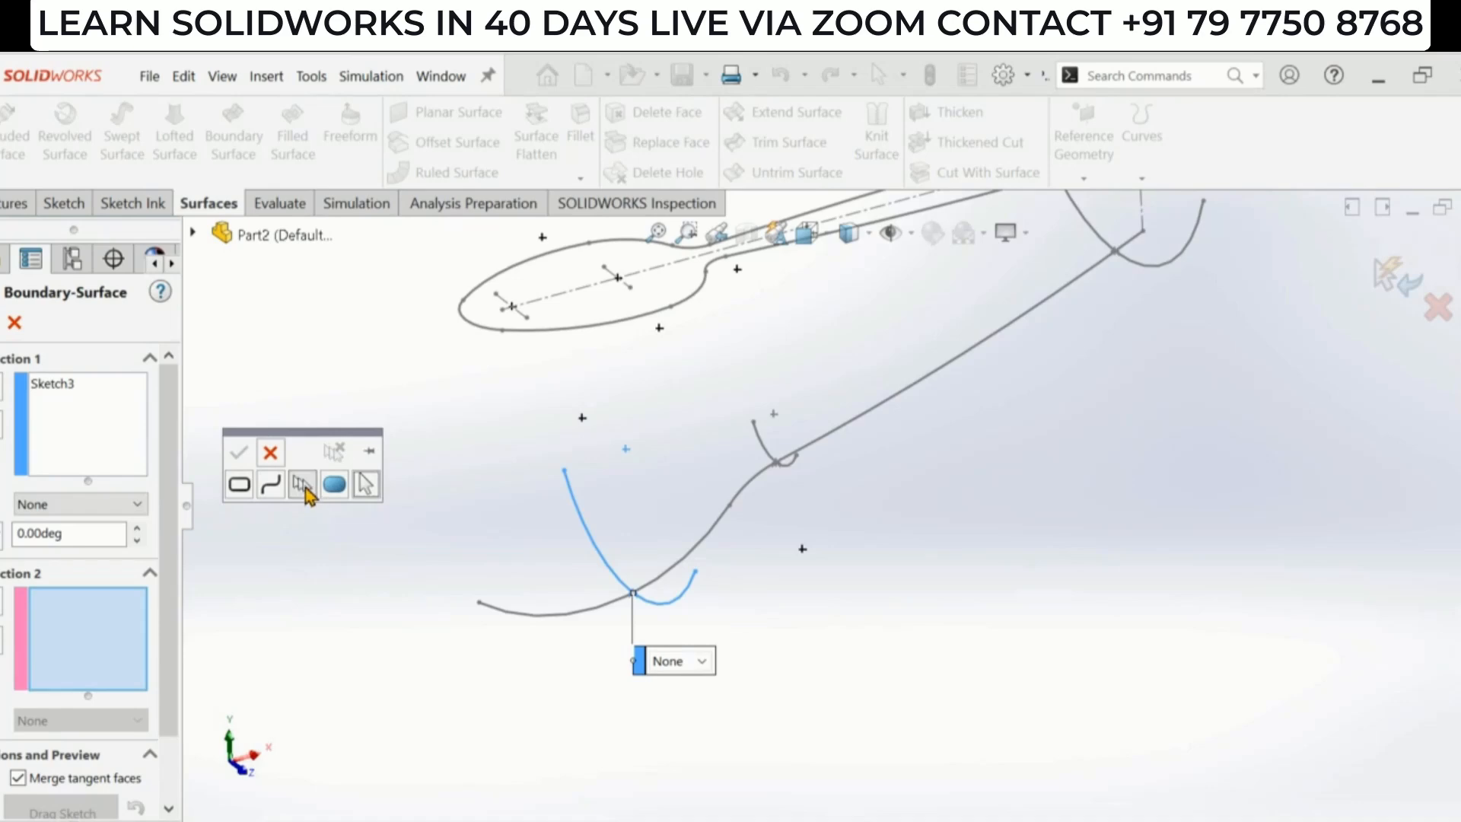
click(305, 487)
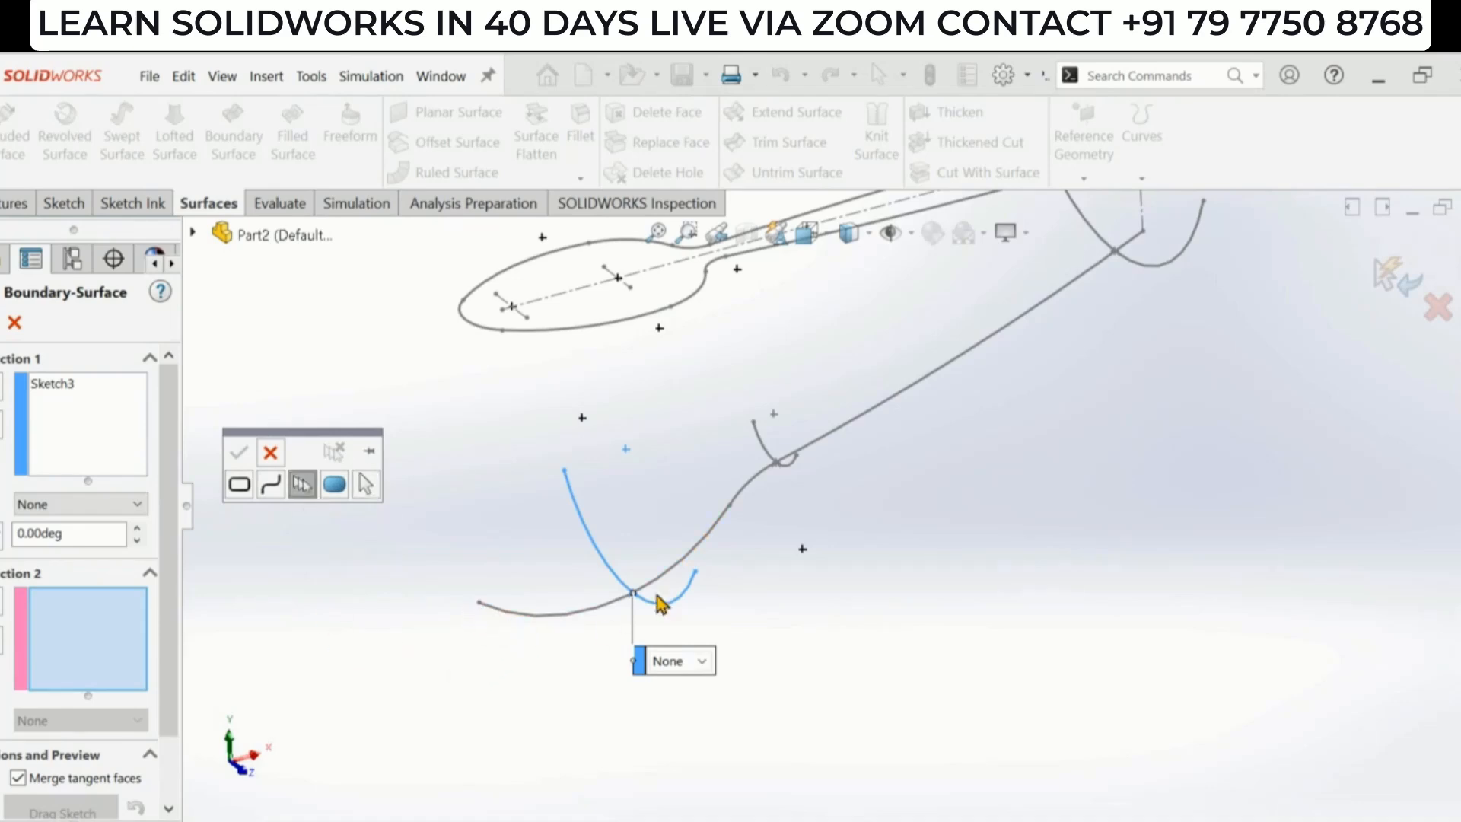
click(550, 622)
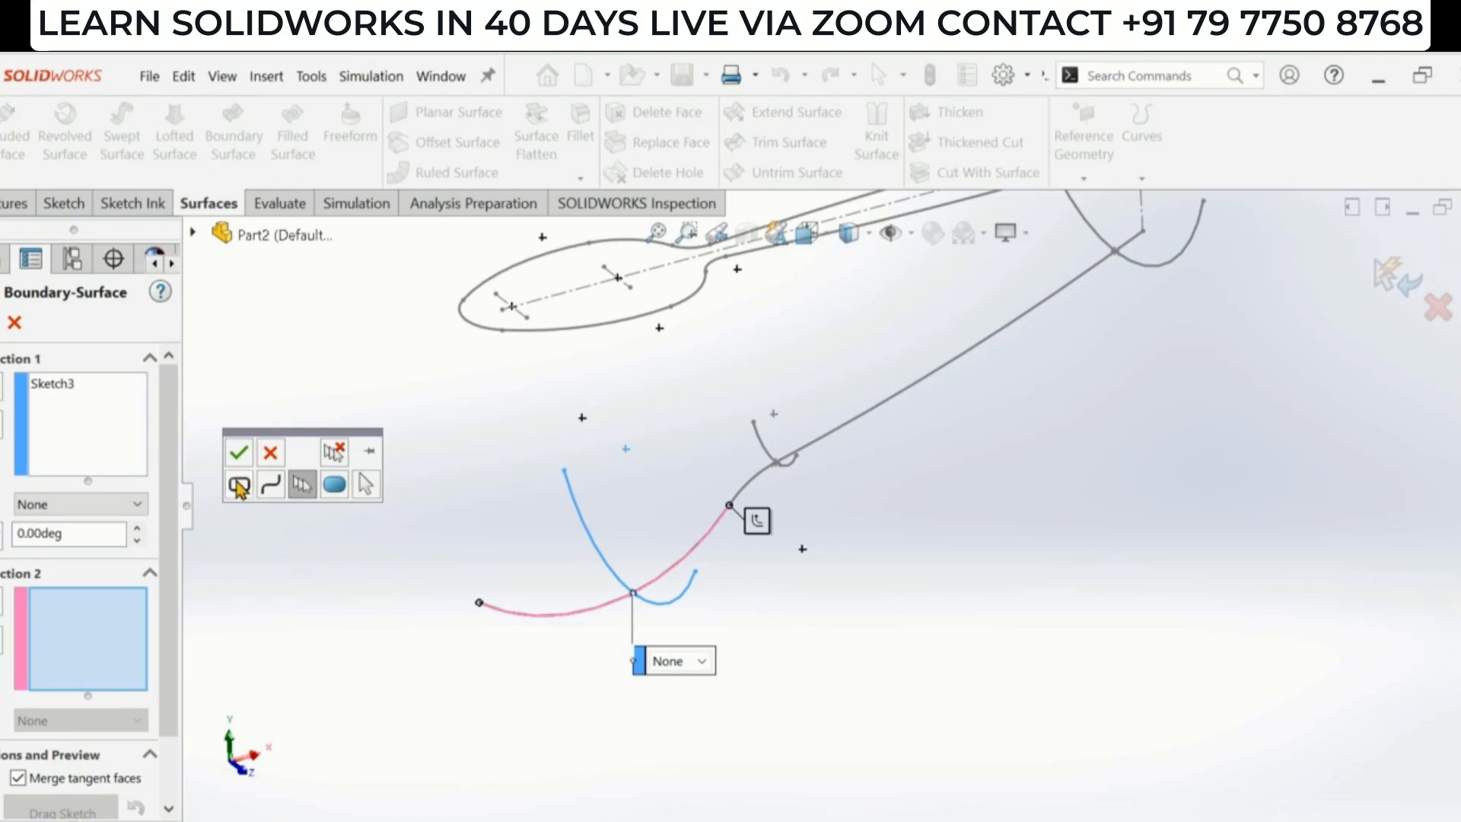
click(239, 456)
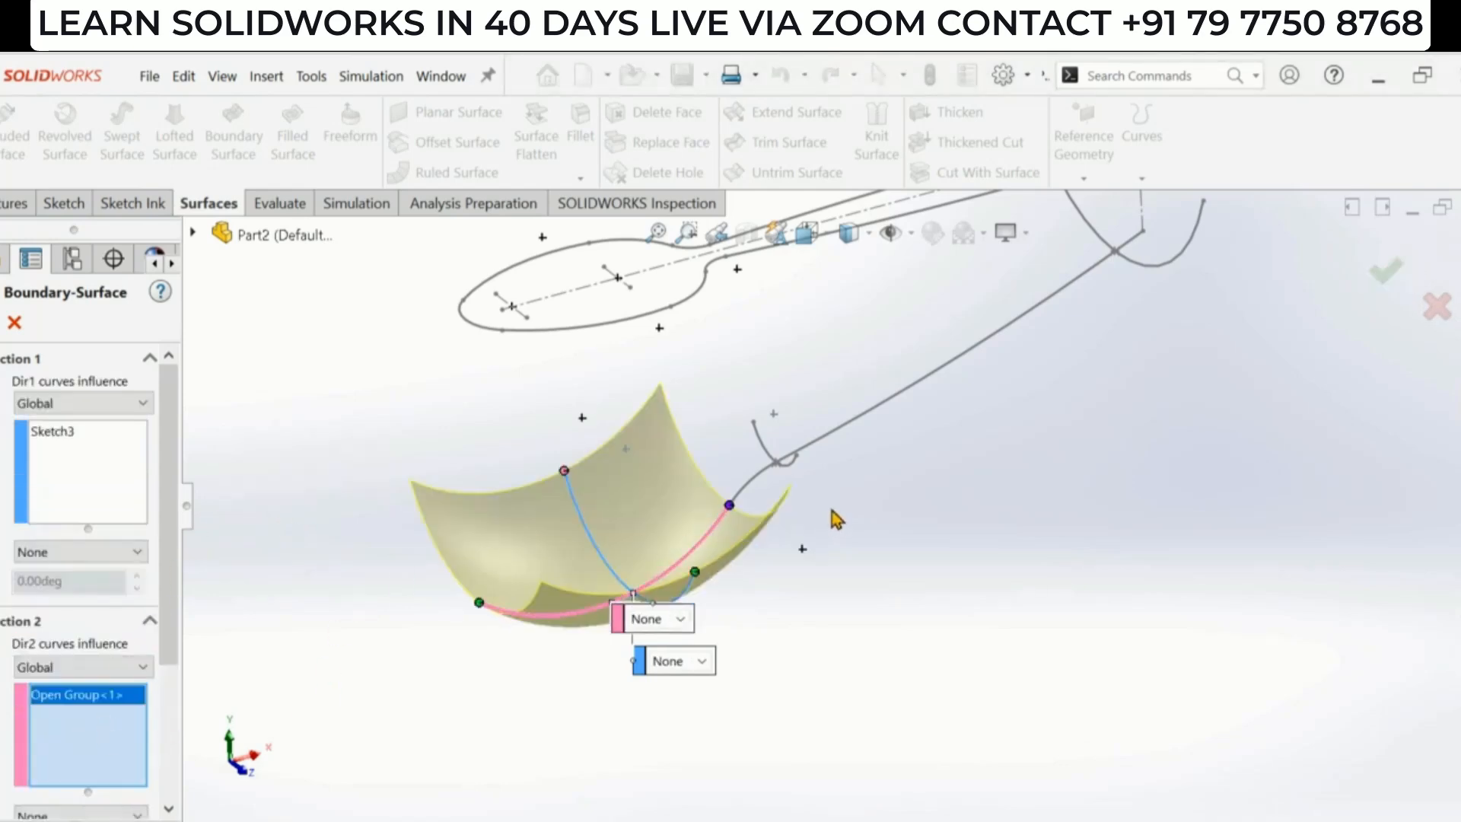
- Complete the Boundary Surface for the spoon bowl
mouse_move(834, 515)
middle_down()
mouse_move(878, 607)
mouse_move(837, 545)
middle_up()
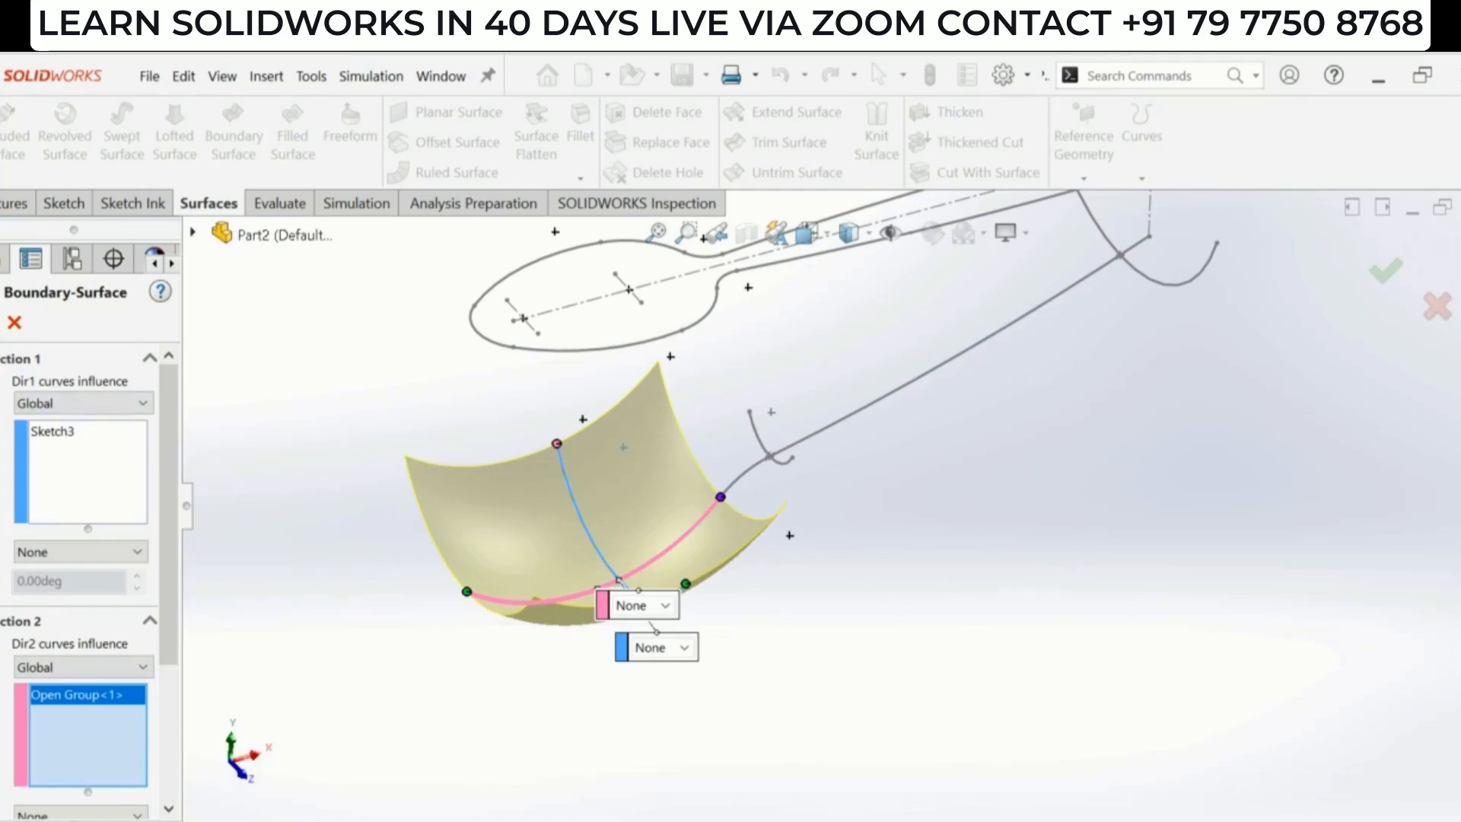
click(872, 545)
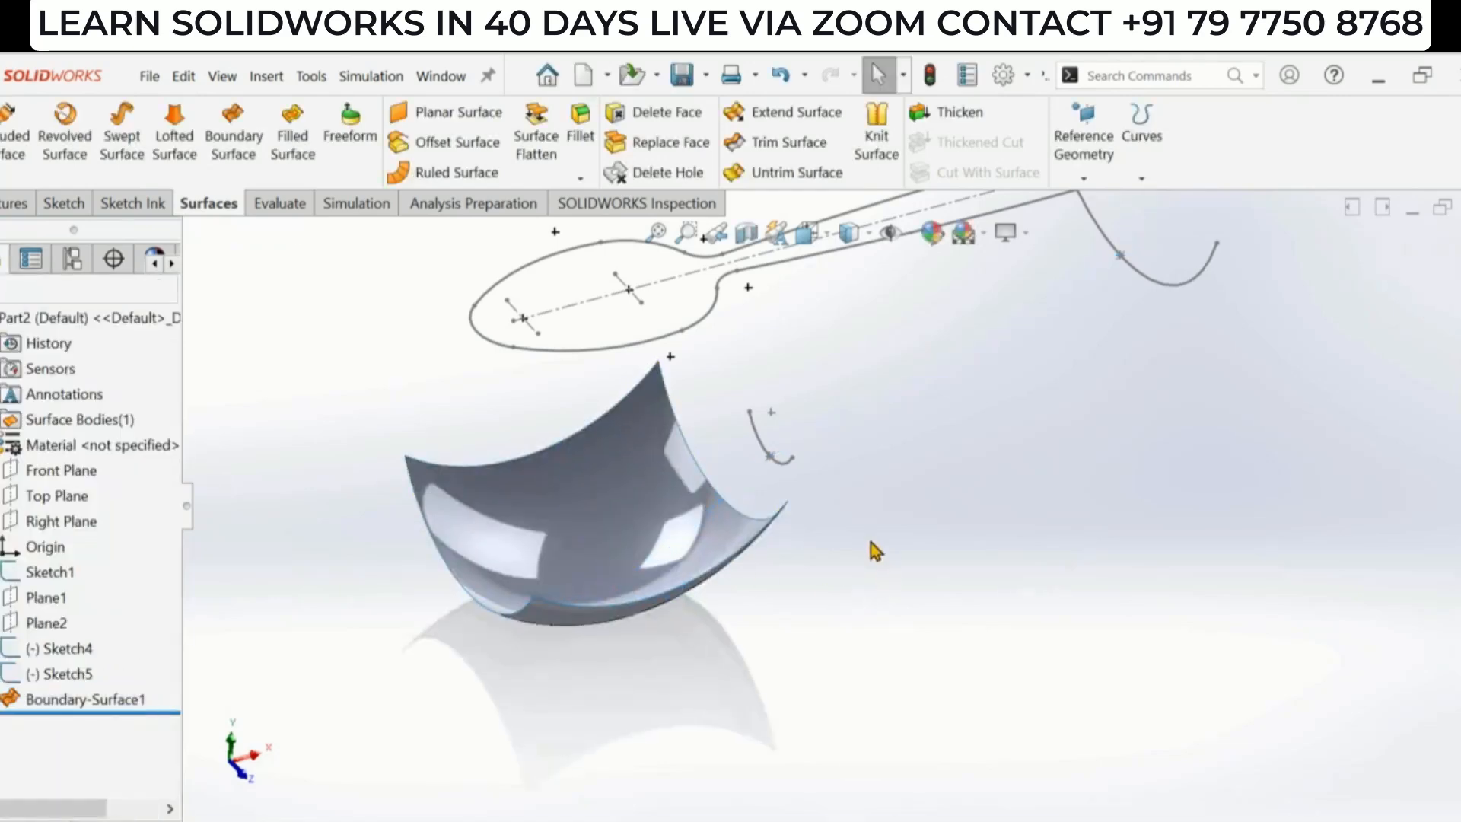
- Turn off RealView Graphics in the display settings
click(1006, 233)
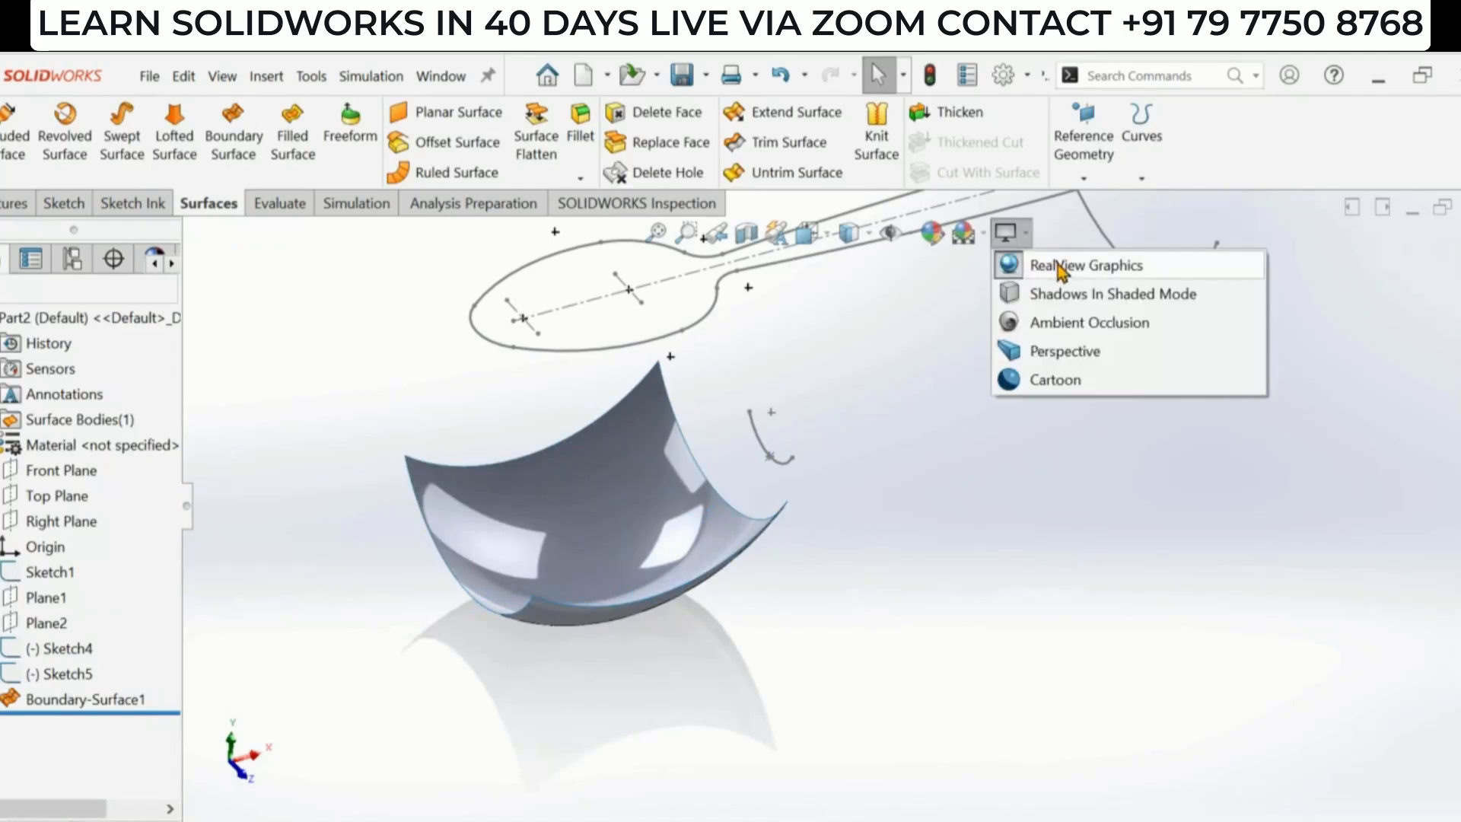
click(1058, 263)
mouse_move(920, 351)
middle_down()
mouse_move(875, 449)
mouse_move(872, 502)
middle_up()
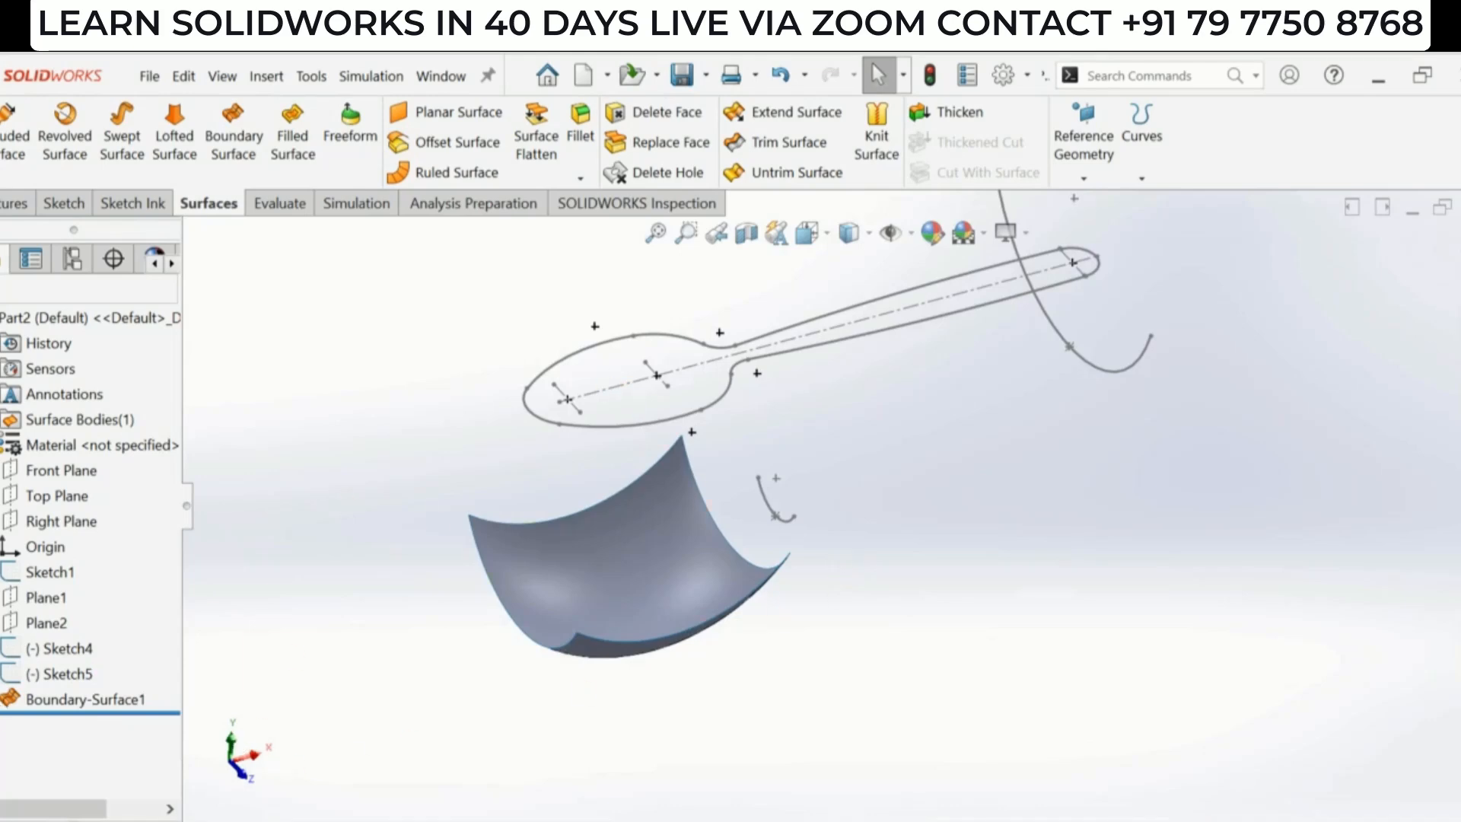
- Expand the boundary surface feature and show its Sketch2 profile sketch
click(1, 699)
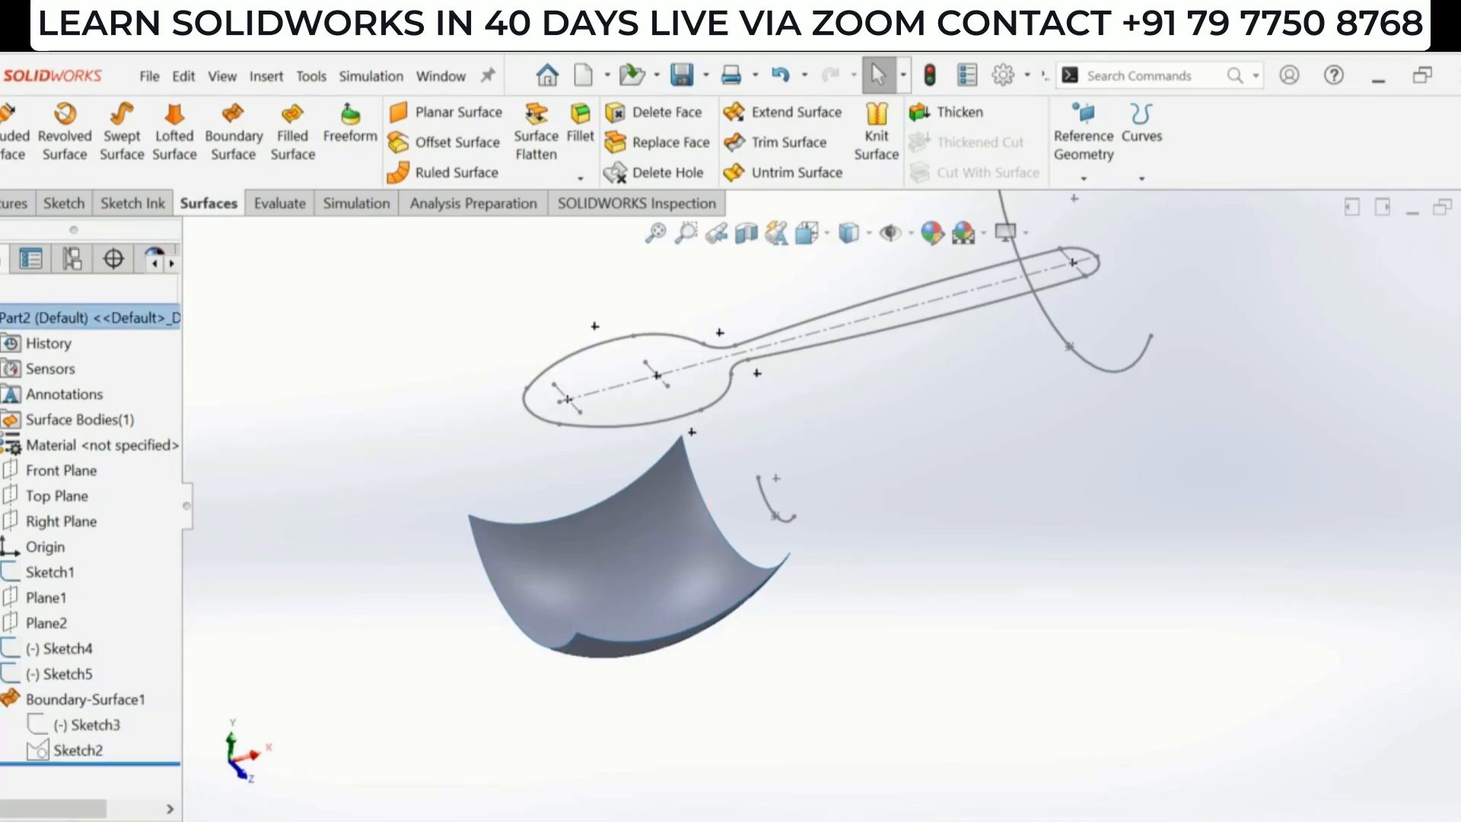
click(82, 752)
click(101, 724)
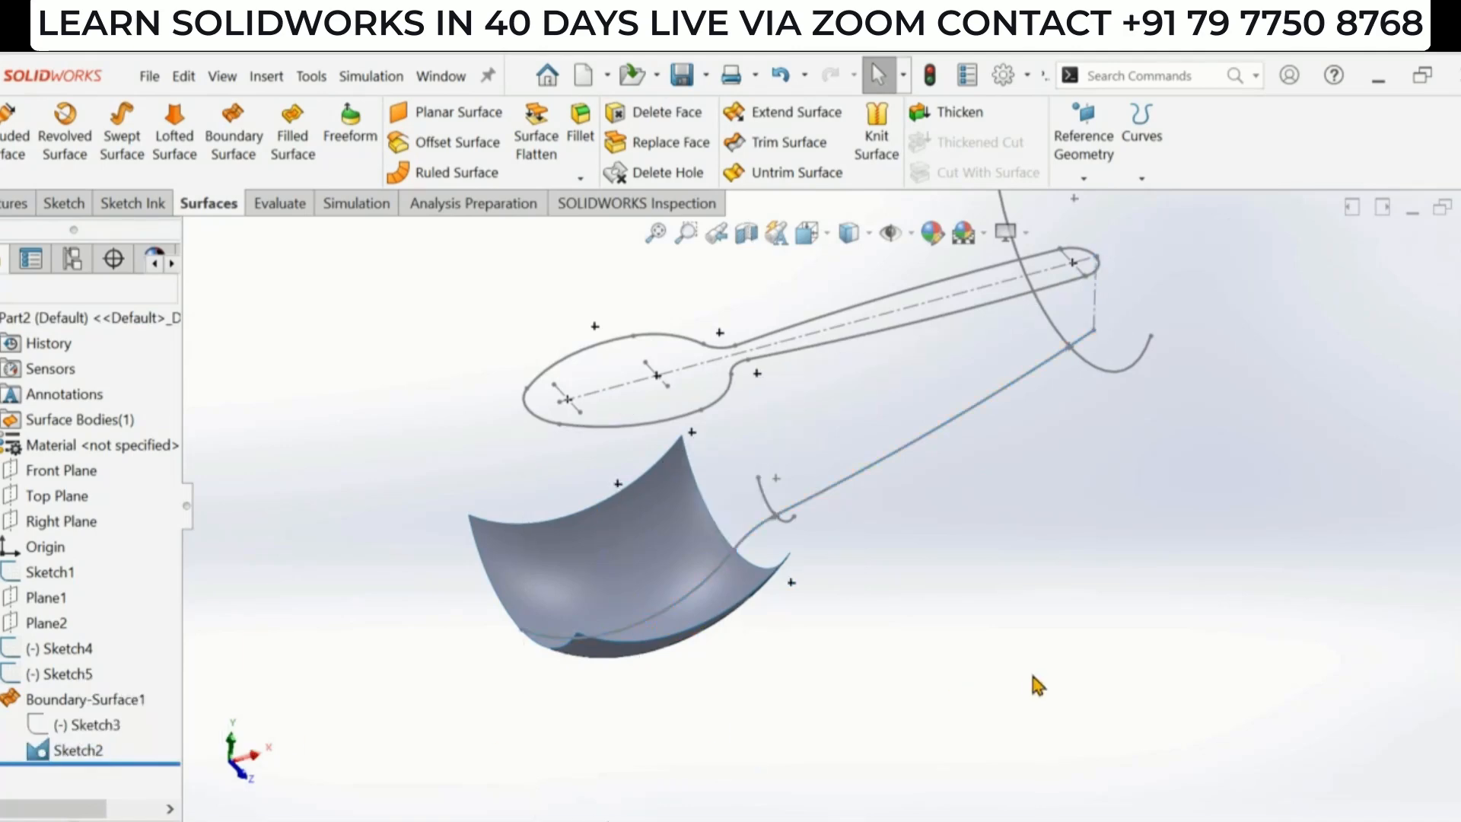
- Start a Lofted Surface using the bowl surface's end edge and the Sketch4 section as profiles
scroll(883, 563, up, 1)
scroll(815, 456, down, 1)
scroll(786, 477, up, 1)
click(655, 563)
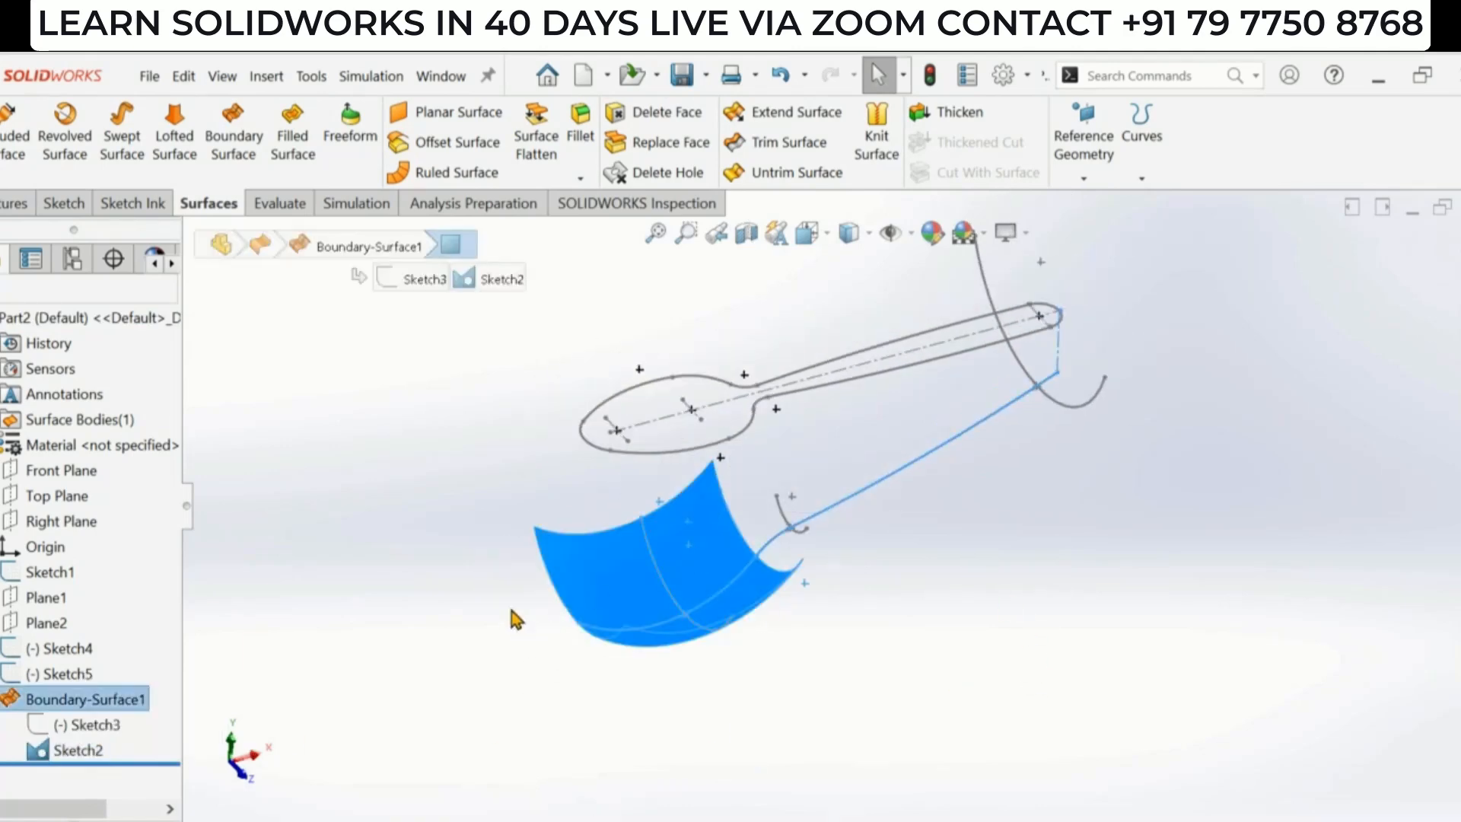
click(906, 554)
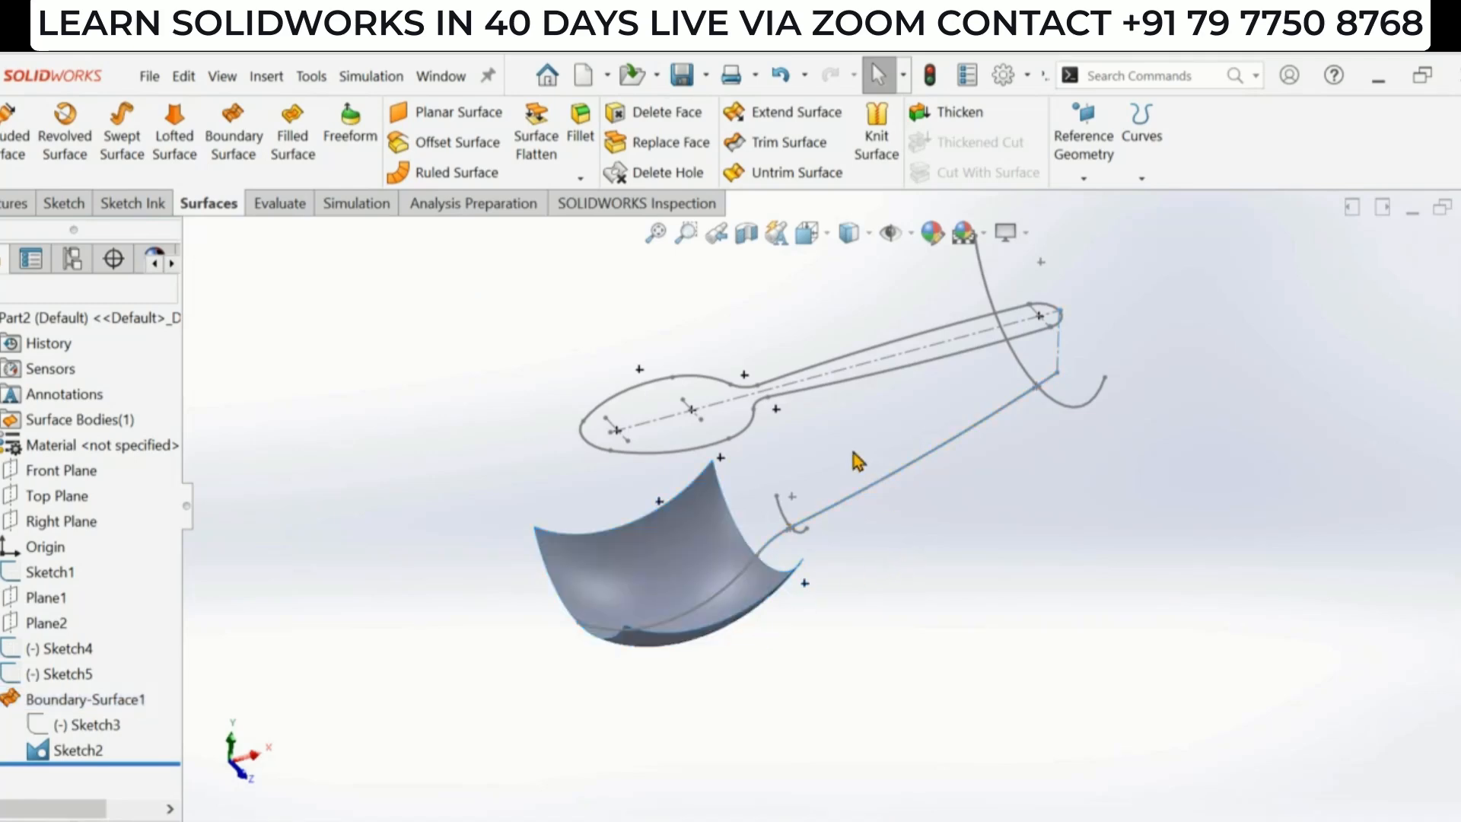
scroll(856, 460, down, 1)
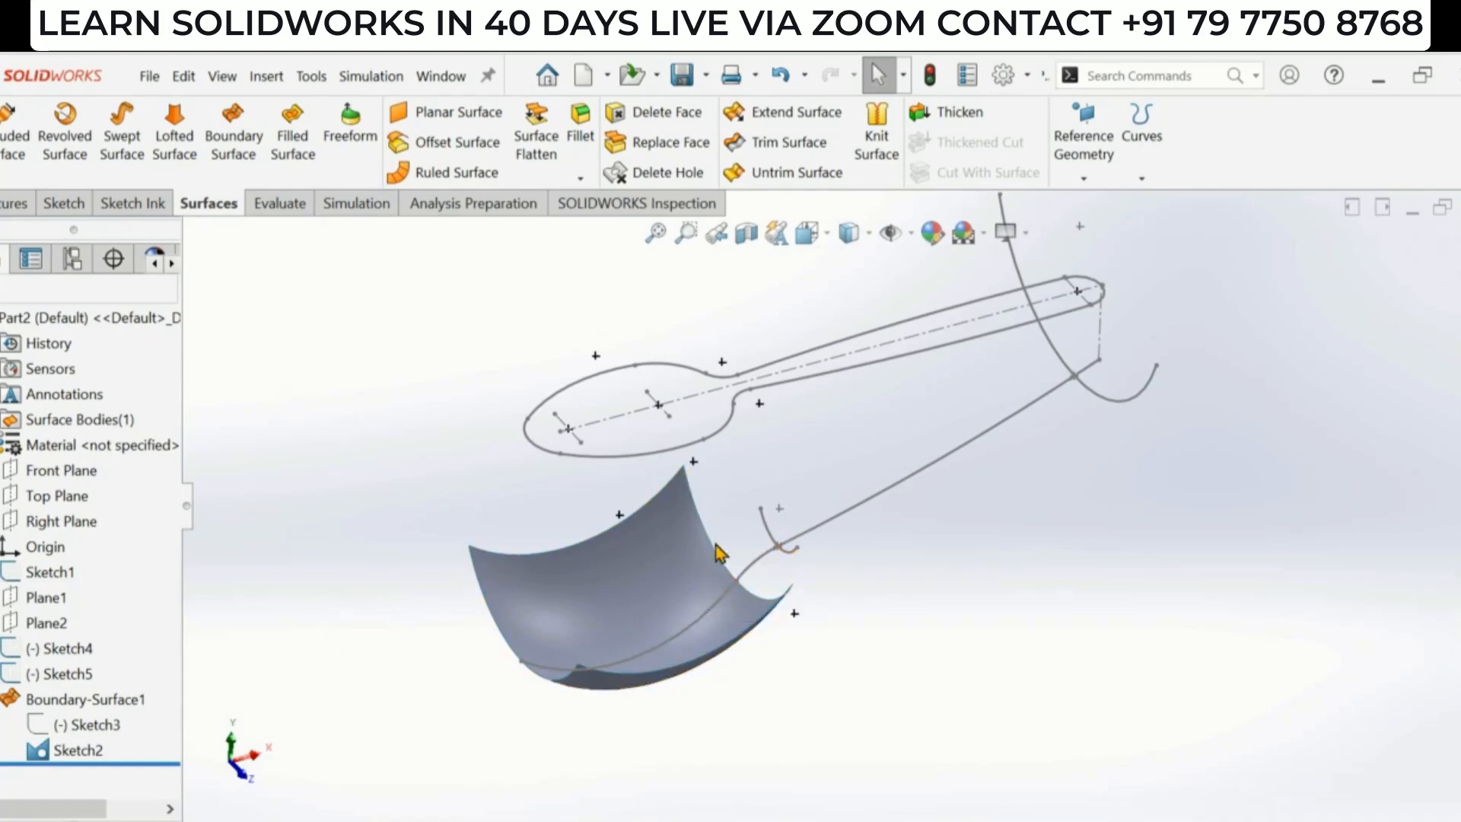
click(177, 146)
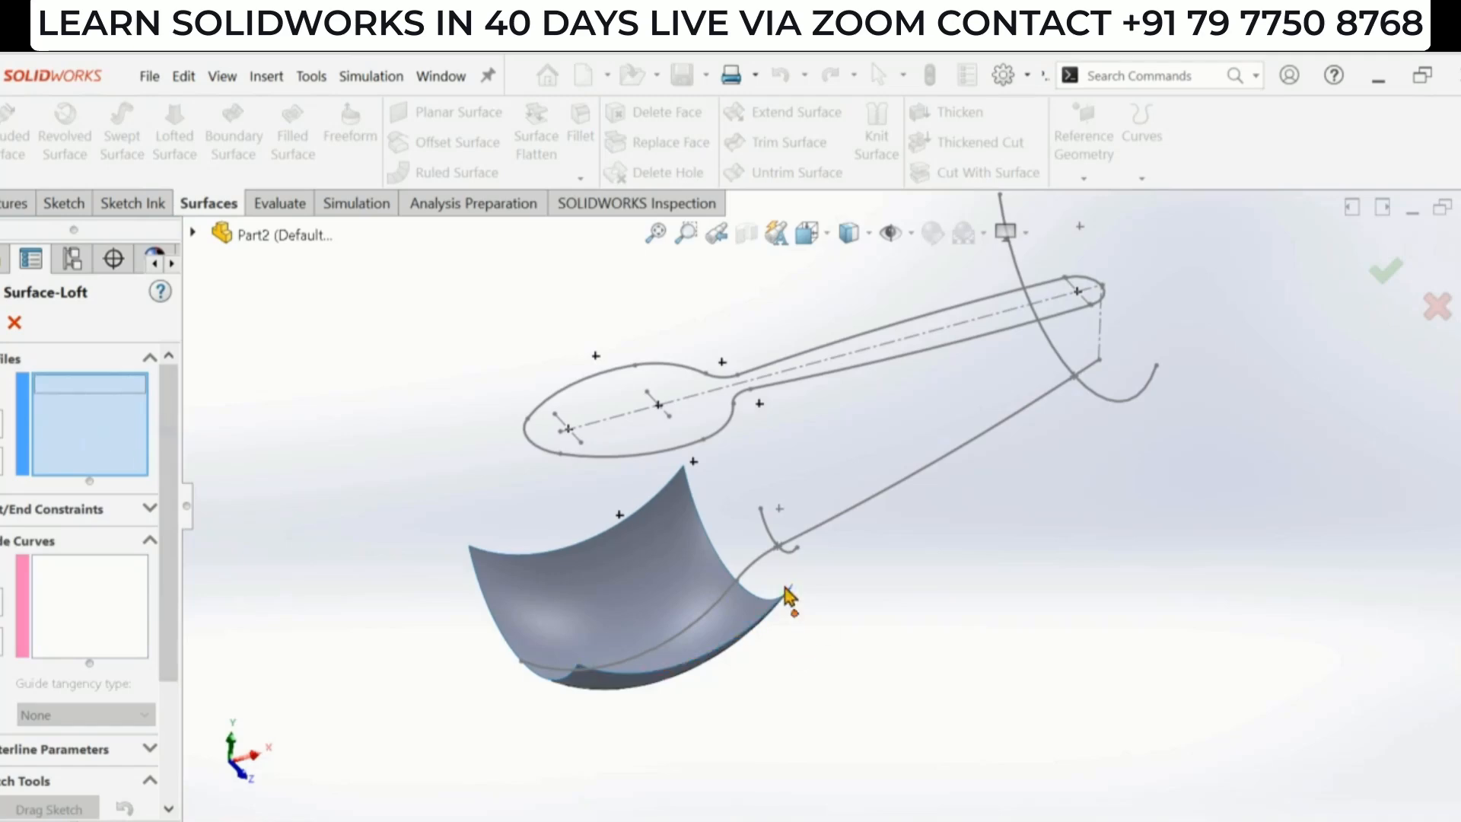
scroll(739, 532, down, 3)
click(719, 560)
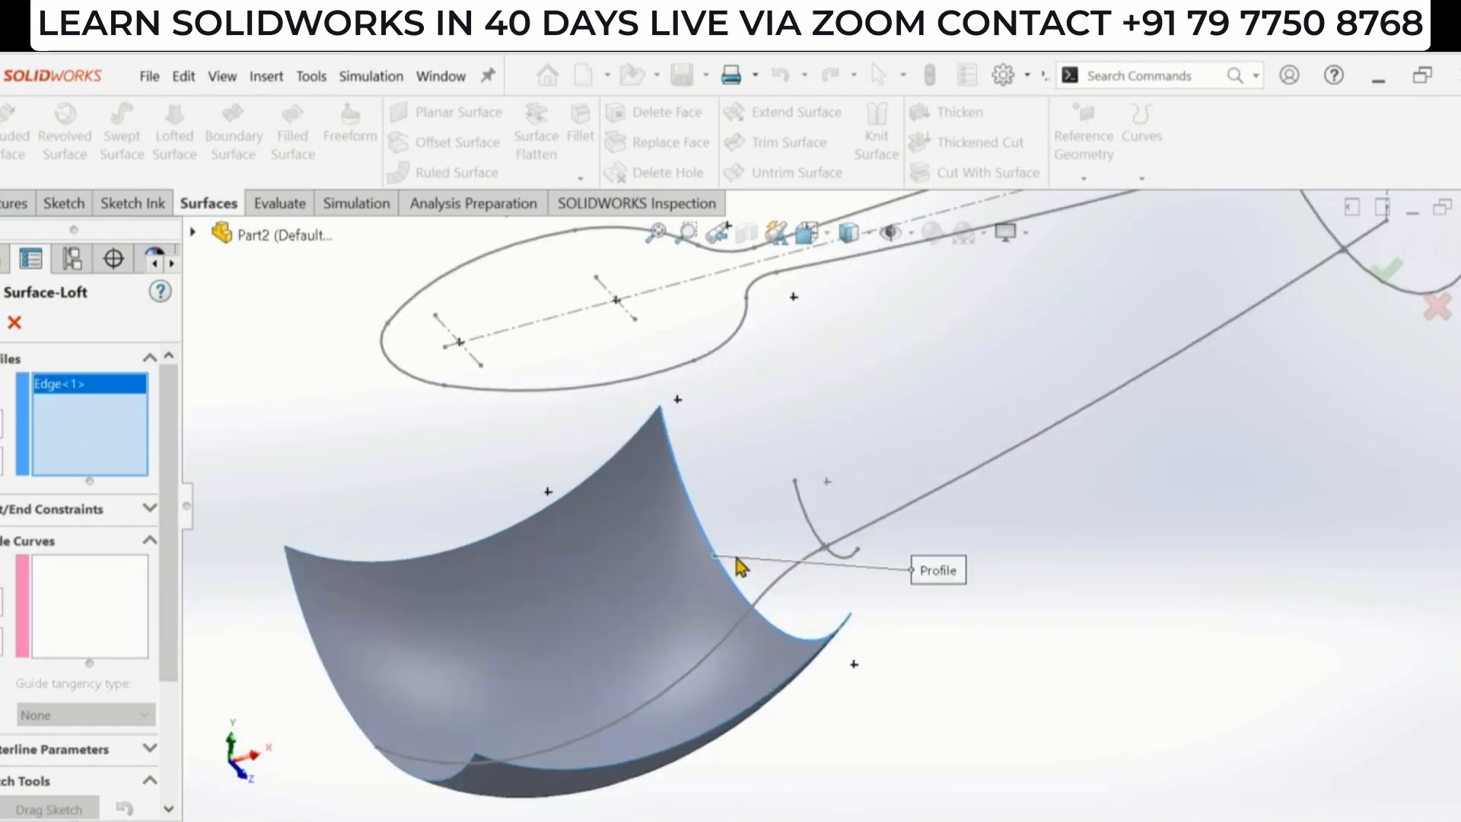
scroll(753, 532, down, 2)
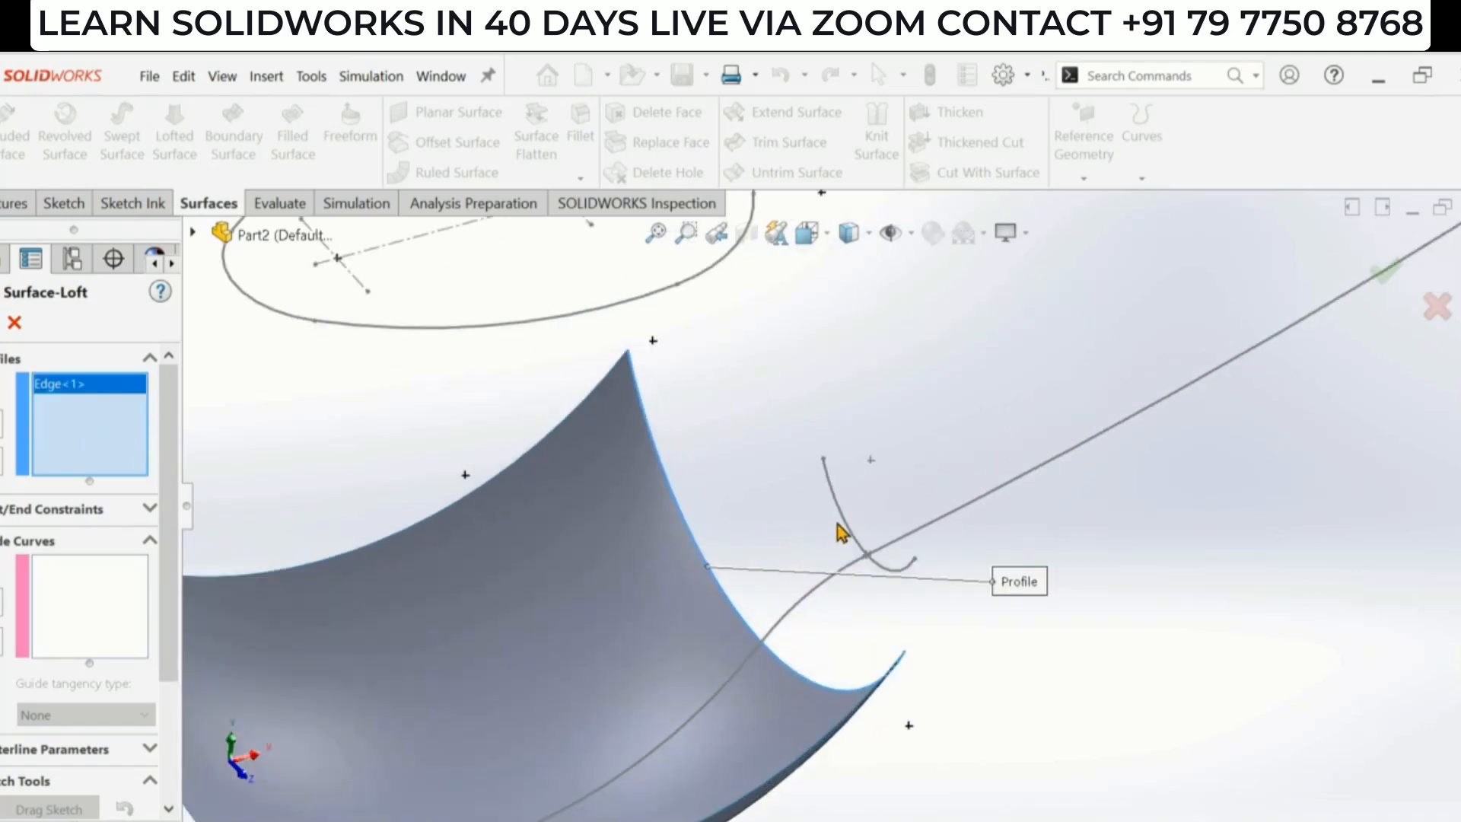
click(837, 519)
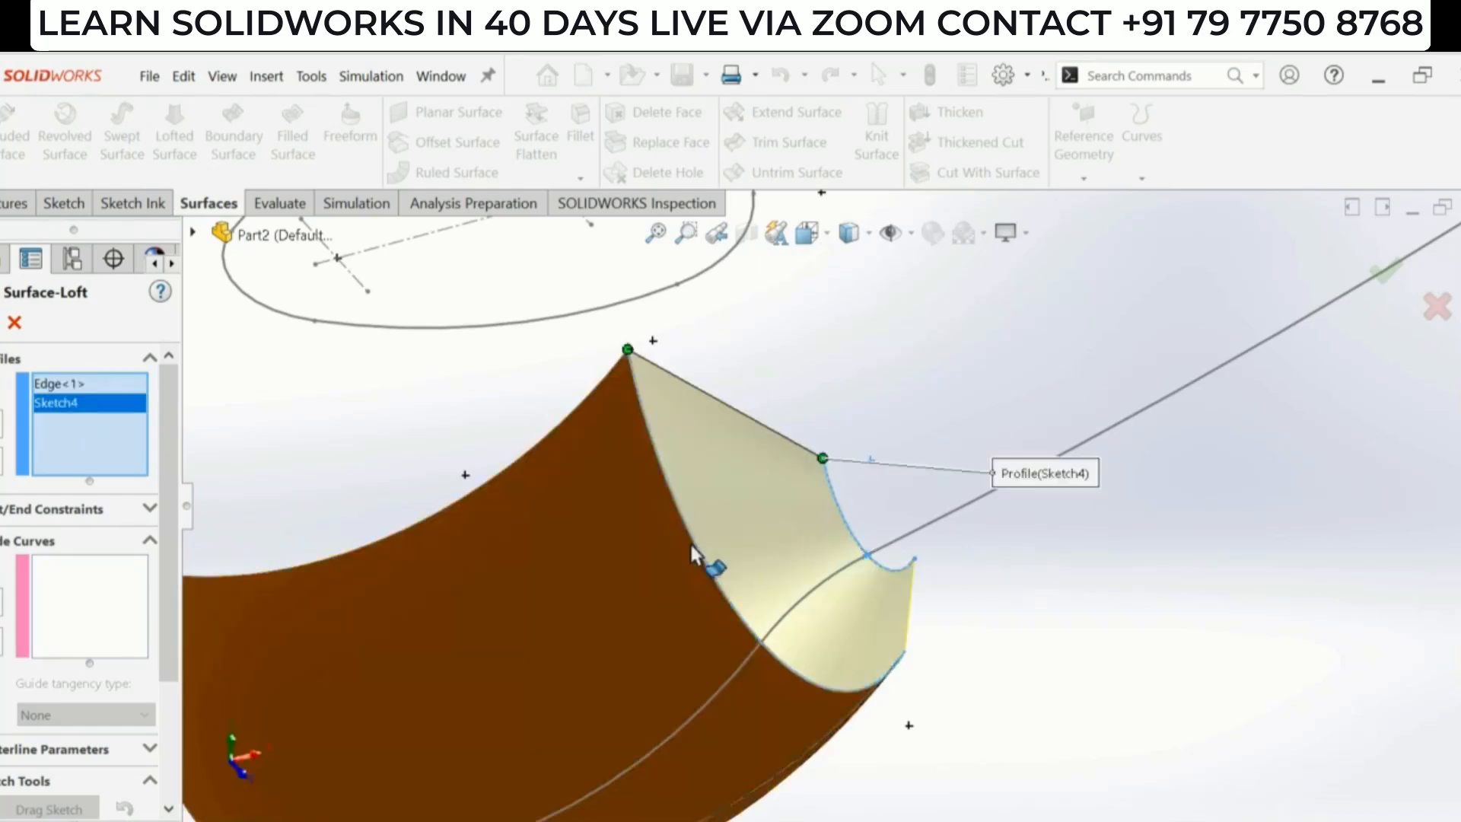
- Add the Sketch2 neck segment as the guide curve and complete the first surface loft
scroll(837, 578, up, 3)
scroll(952, 627, down, 2)
middle_drag(946, 607, 886, 462)
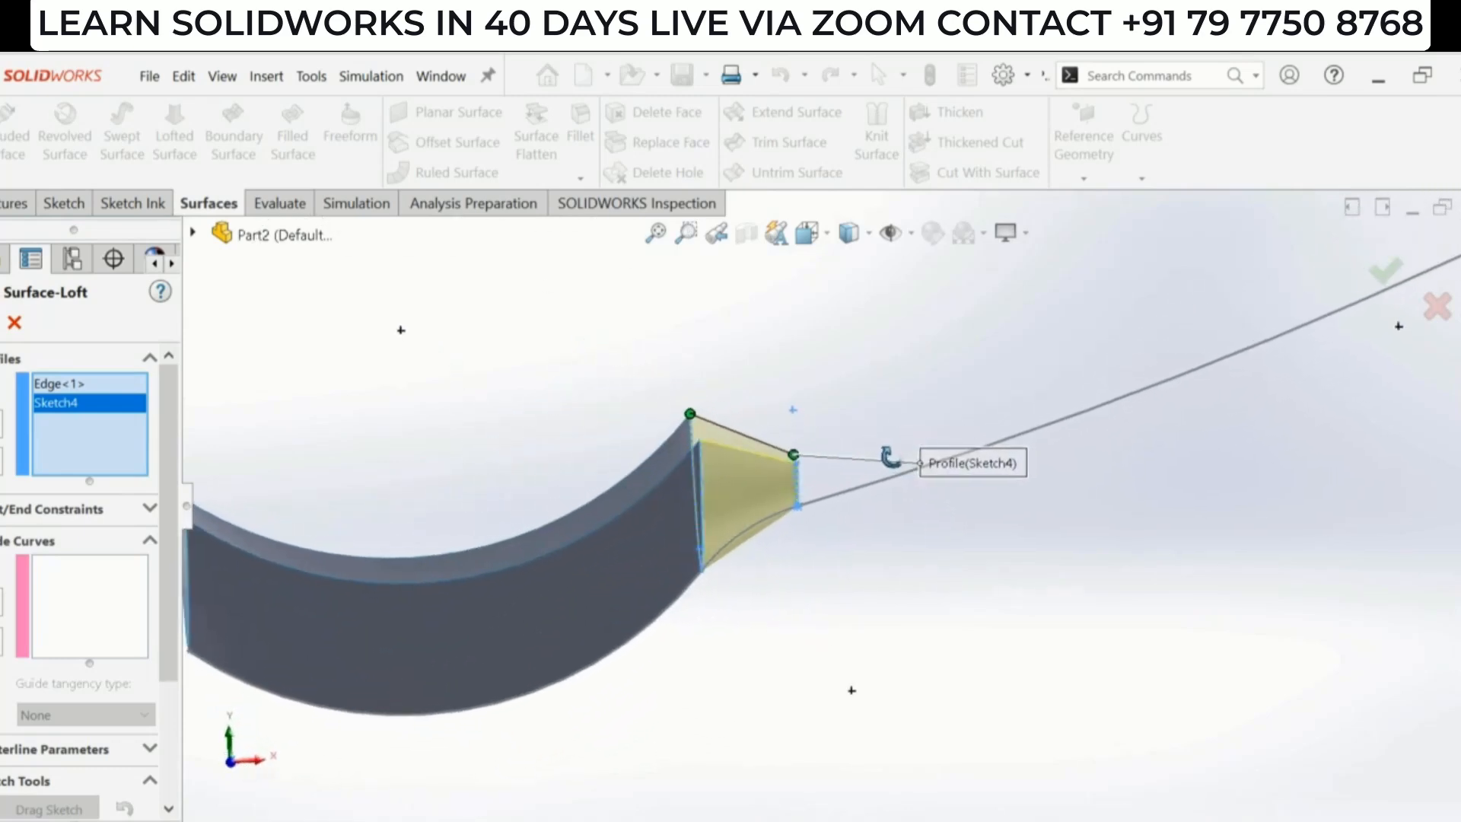
scroll(777, 556, down, 2)
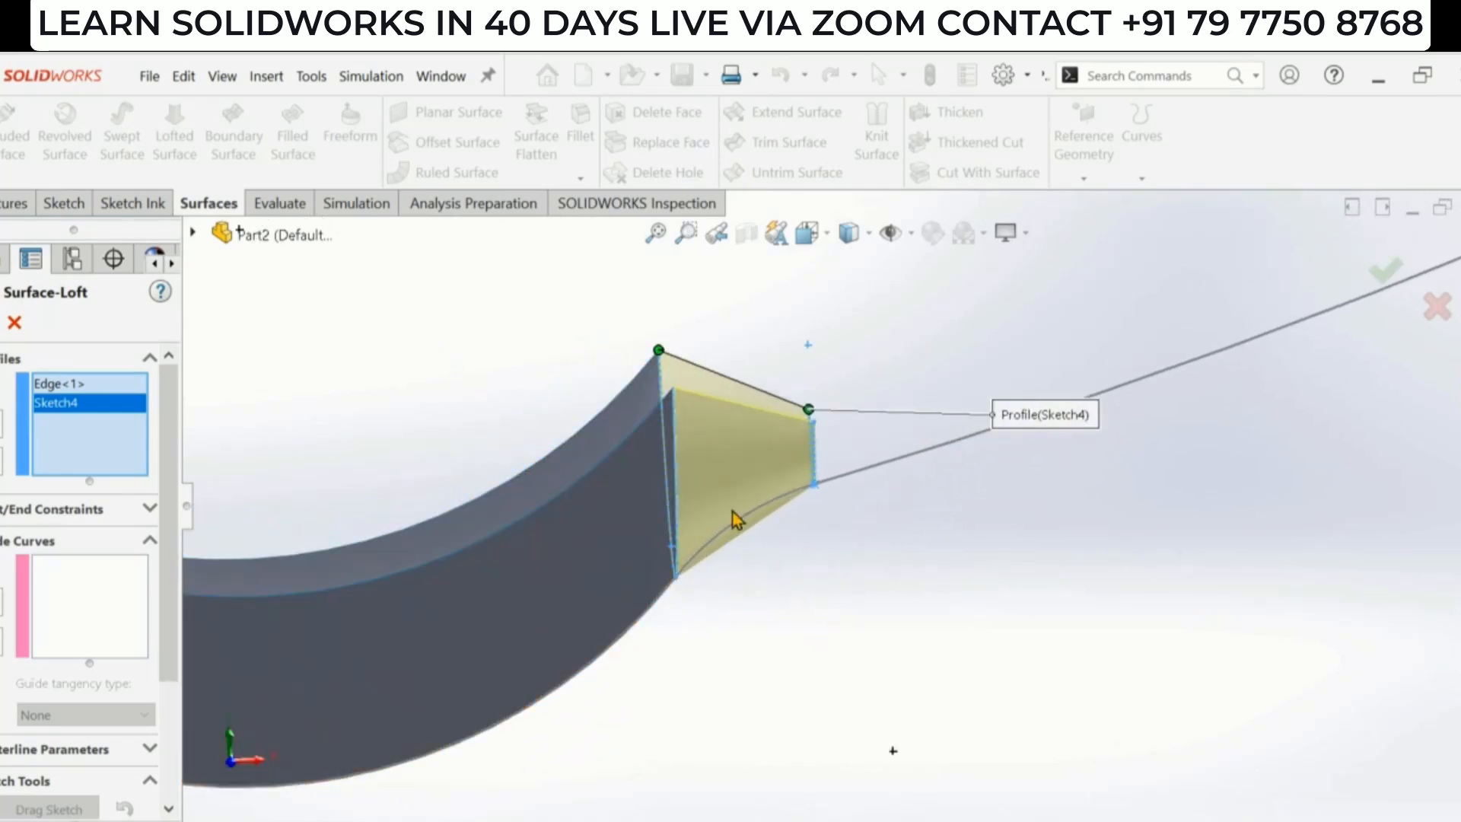
scroll(974, 584, up, 1)
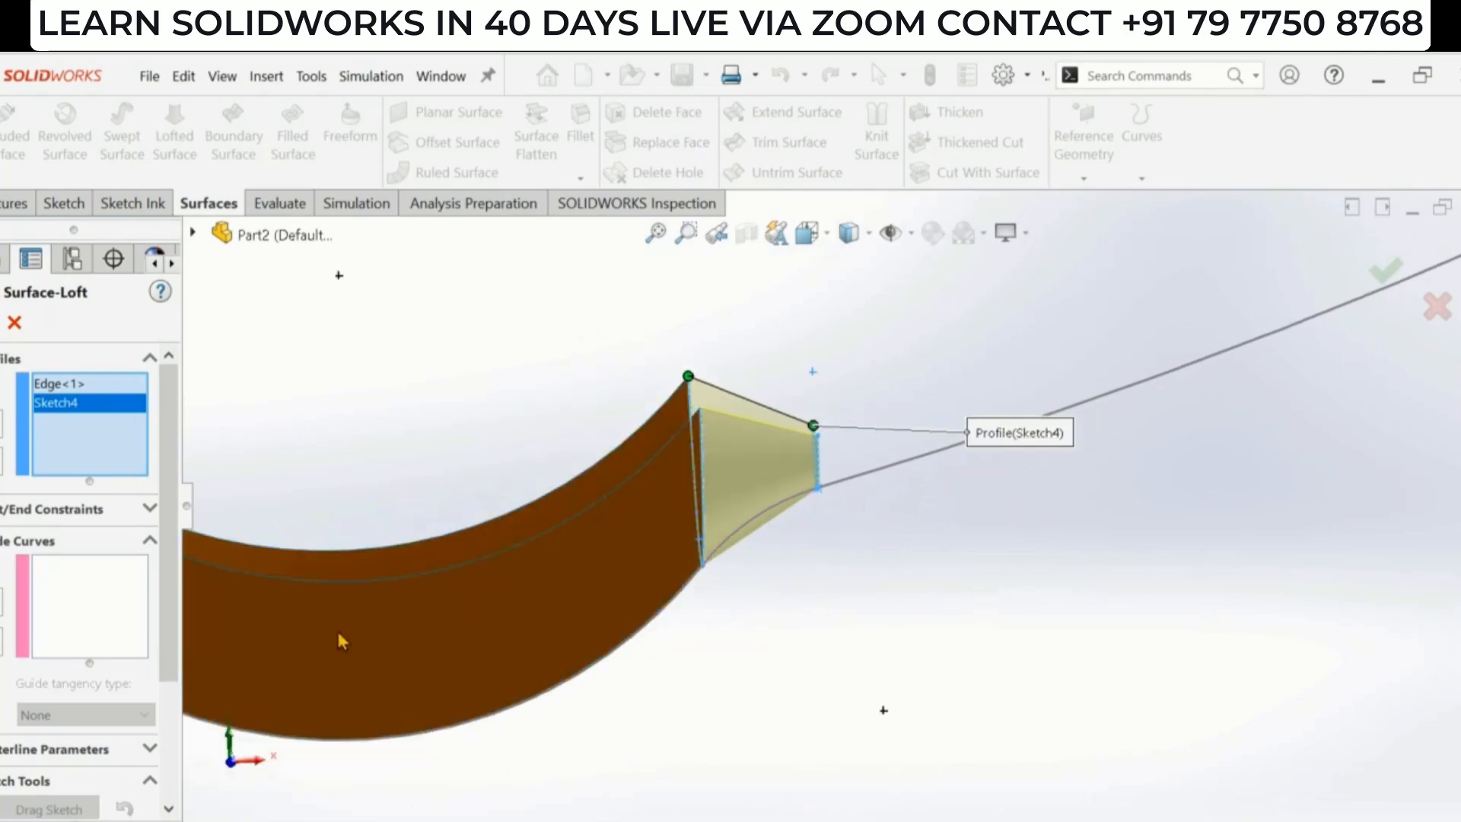
click(108, 595)
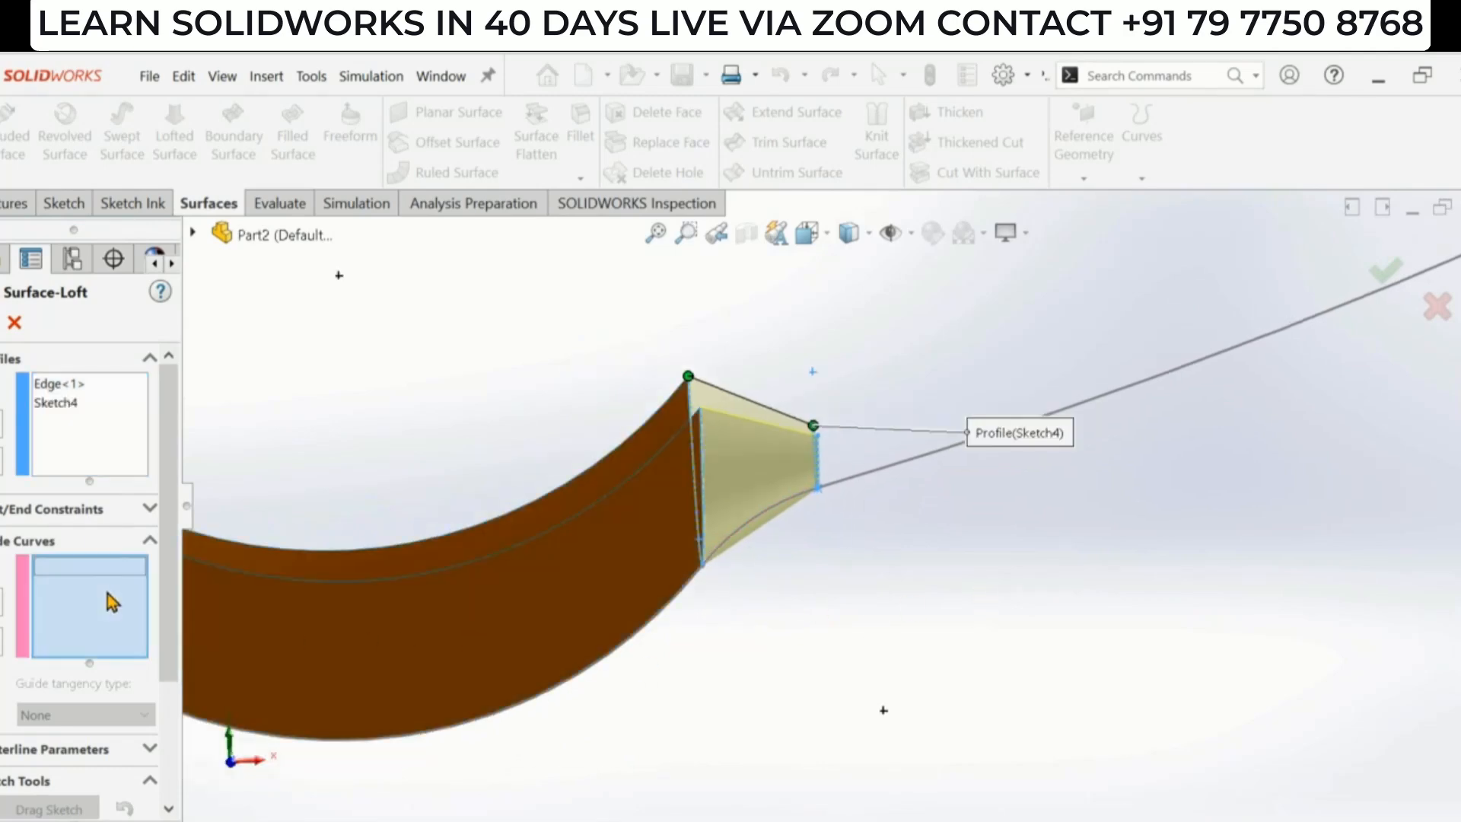
click(763, 517)
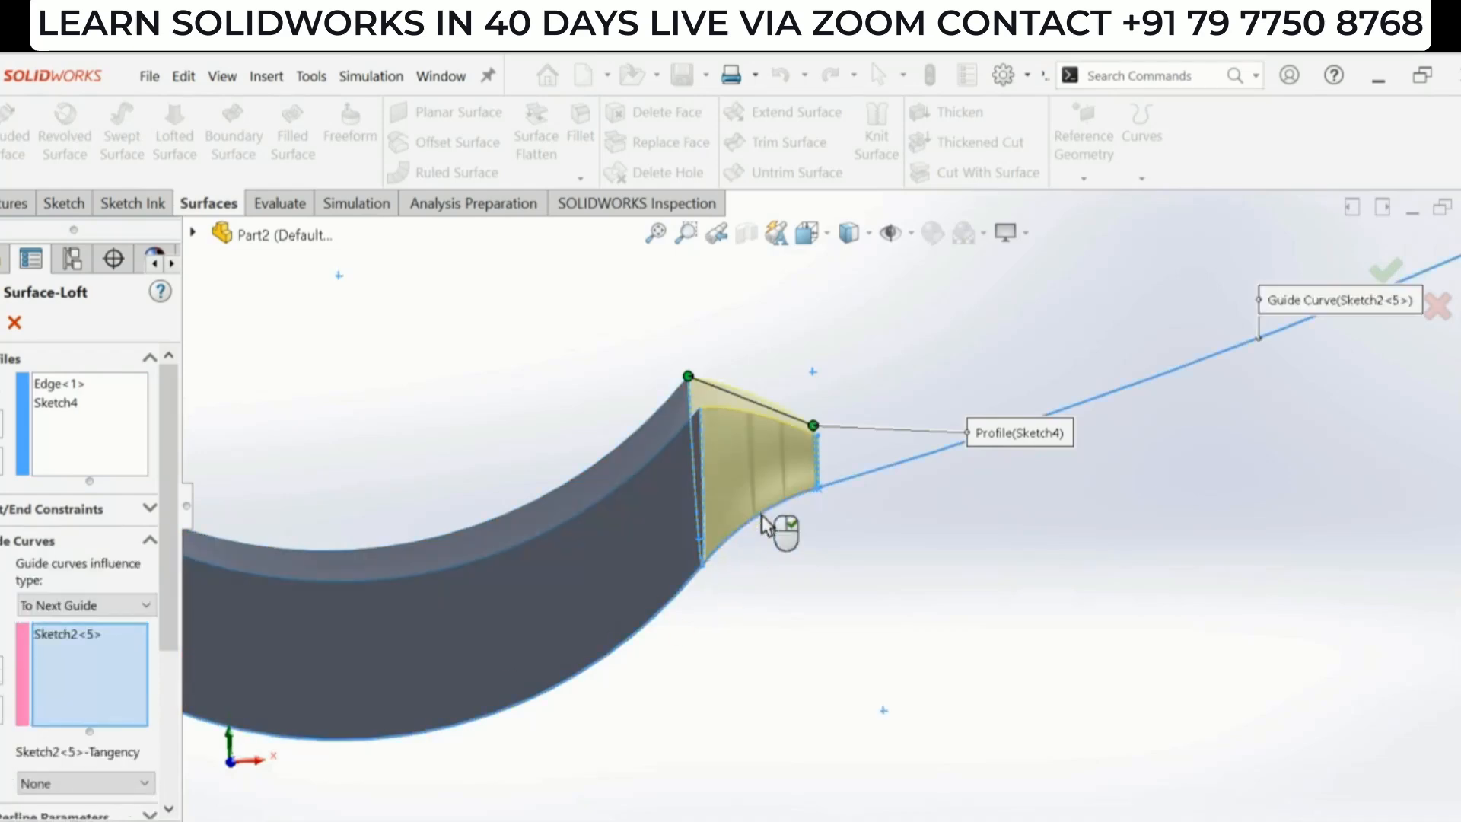
scroll(828, 589, up, 2)
middle_drag(843, 564, 868, 631)
scroll(860, 460, up, 3)
scroll(855, 373, down, 1)
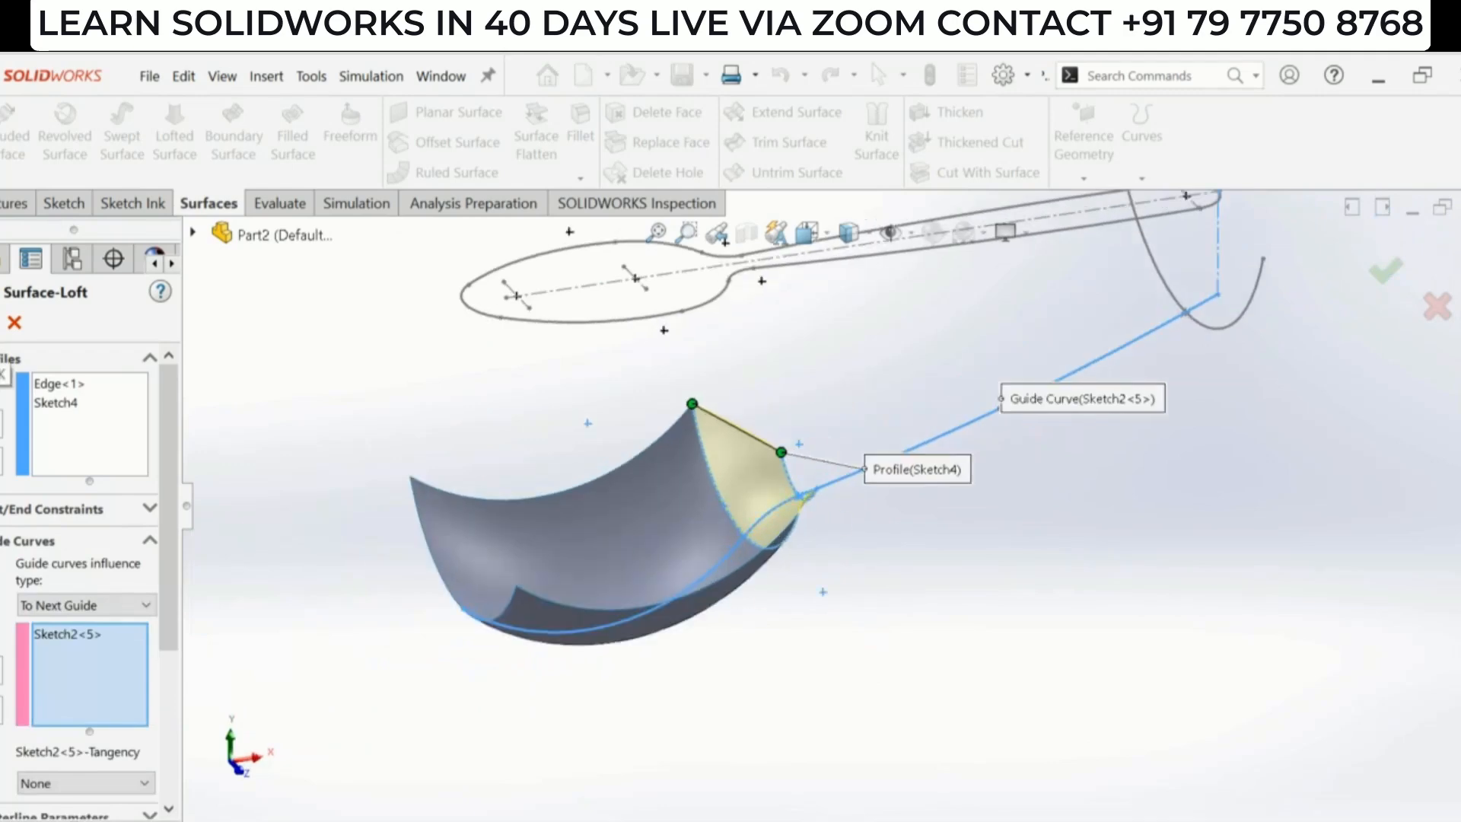
key(Return)
- Start a second Lofted Surface from the first loft's end edge to the Sketch5 section profile
middle_drag(971, 541, 943, 403)
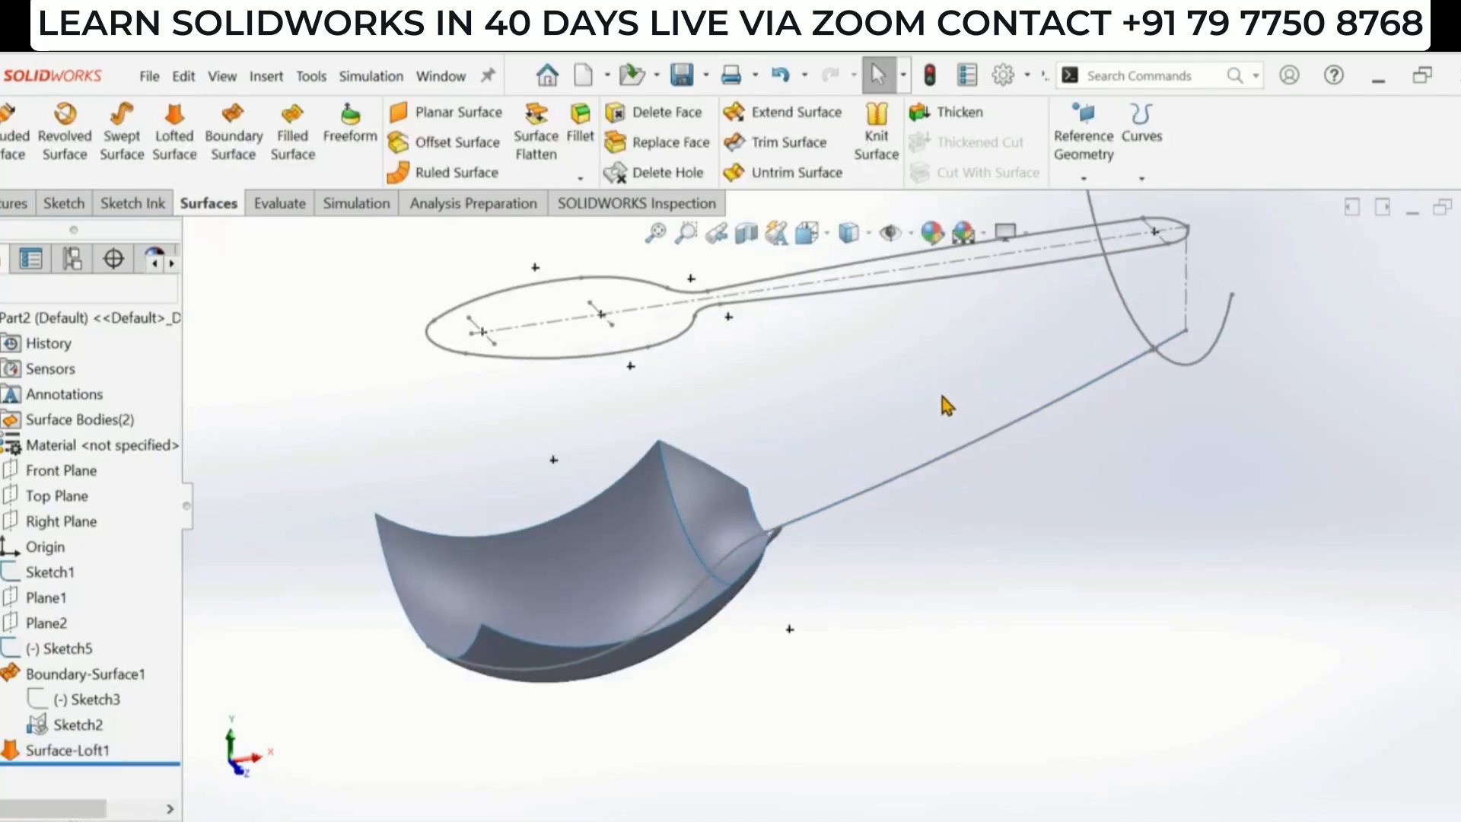
middle_drag(903, 524, 908, 548)
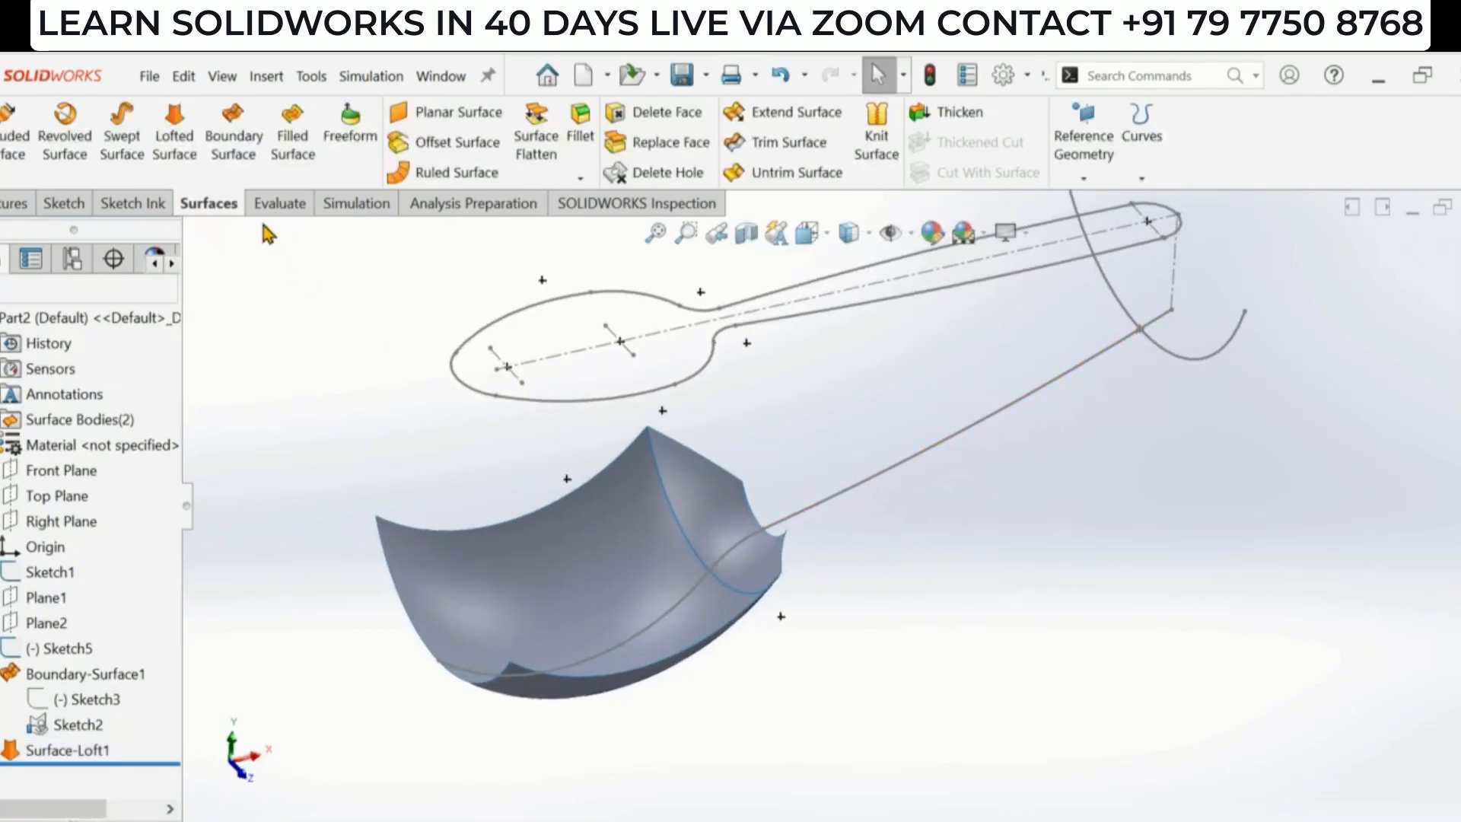
click(173, 152)
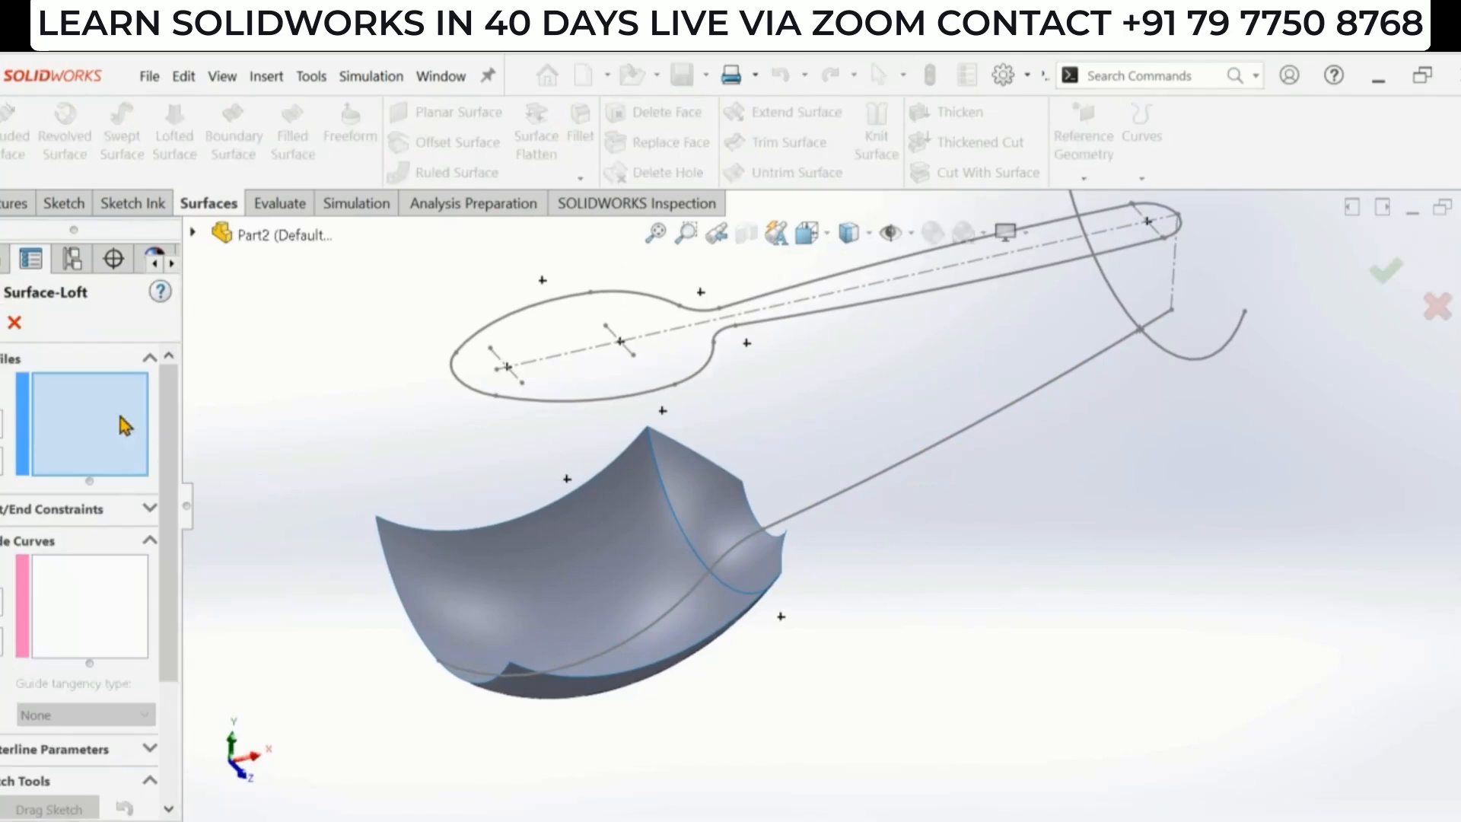
click(758, 520)
click(1140, 327)
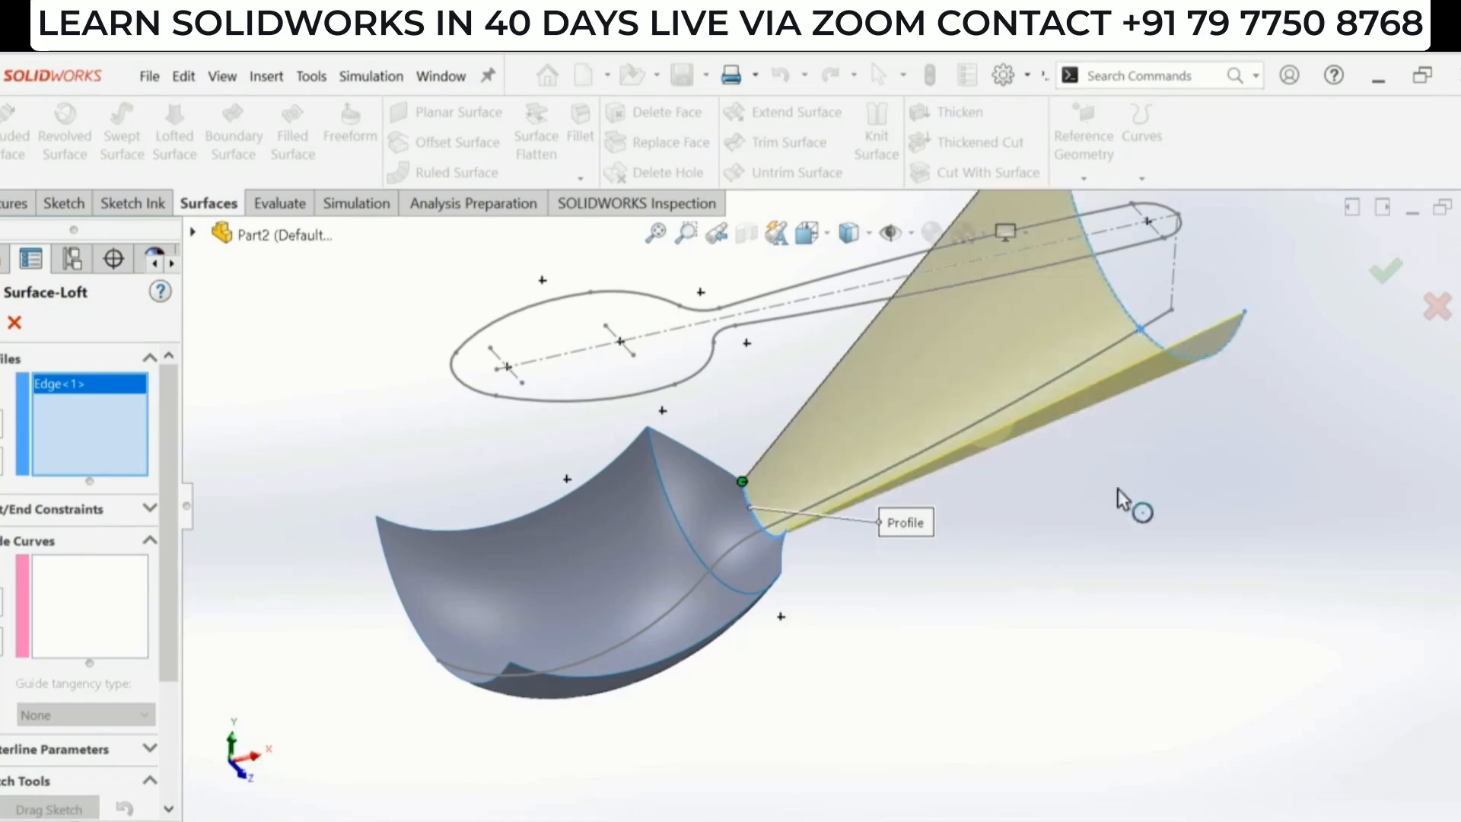
mouse_move(1131, 505)
middle_down()
mouse_move(993, 544)
mouse_move(1022, 480)
mouse_move(1031, 571)
mouse_move(1030, 459)
mouse_move(989, 487)
mouse_move(968, 453)
middle_up()
scroll(968, 454, down, 3)
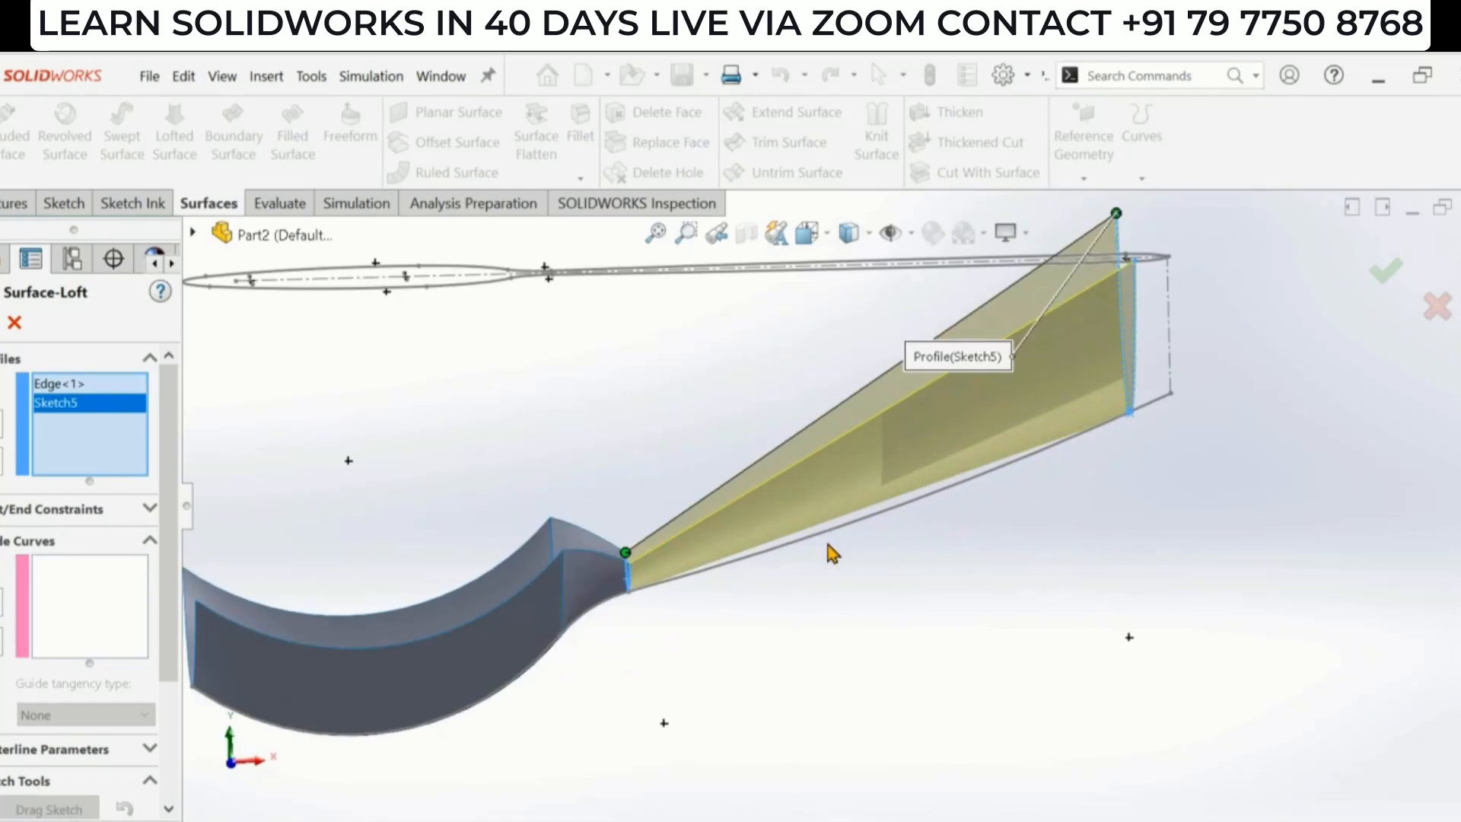
- Add the Sketch2 handle segment as the guide curve and complete the second surface loft
click(83, 586)
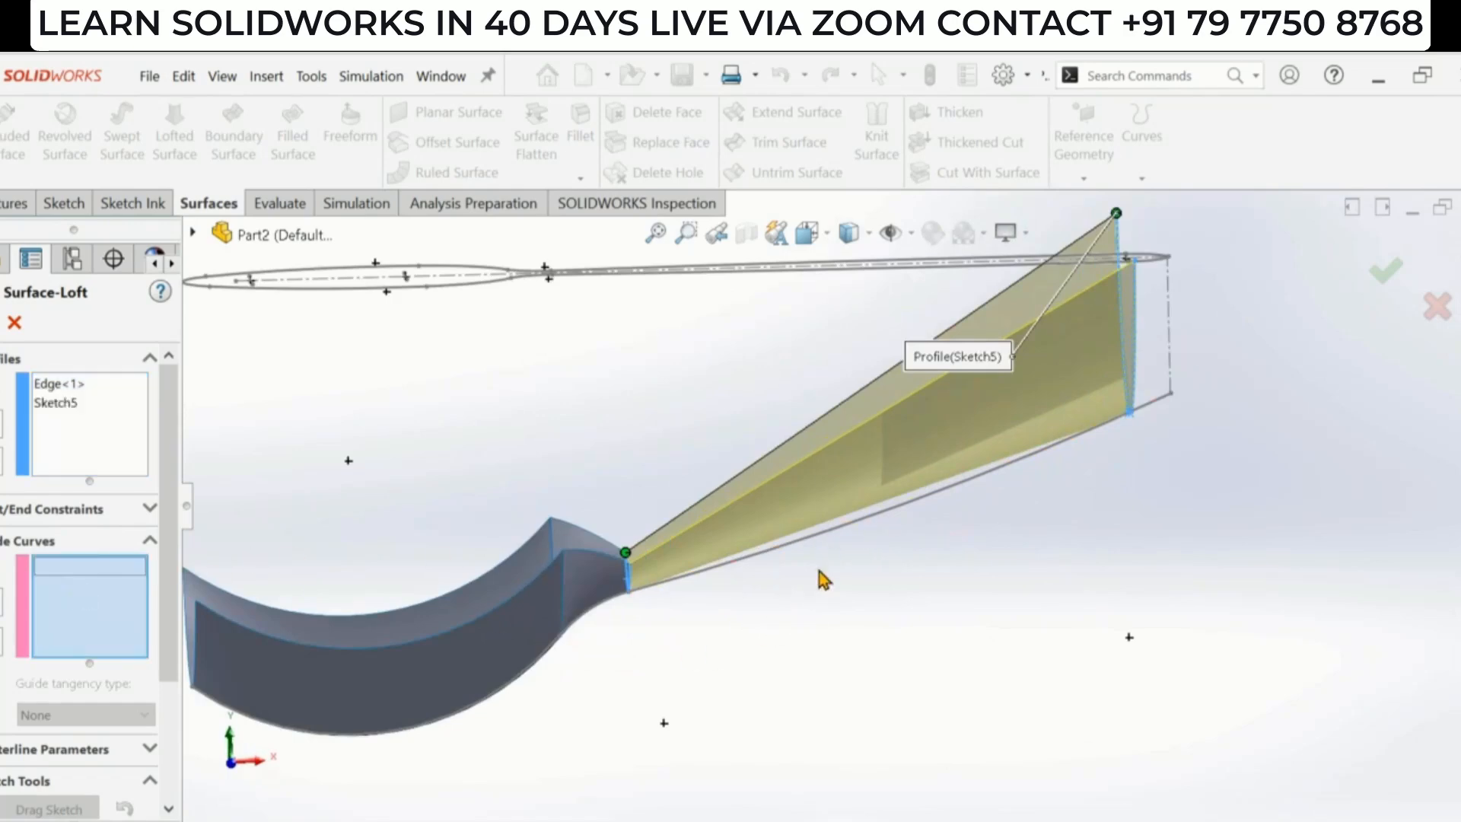
click(808, 541)
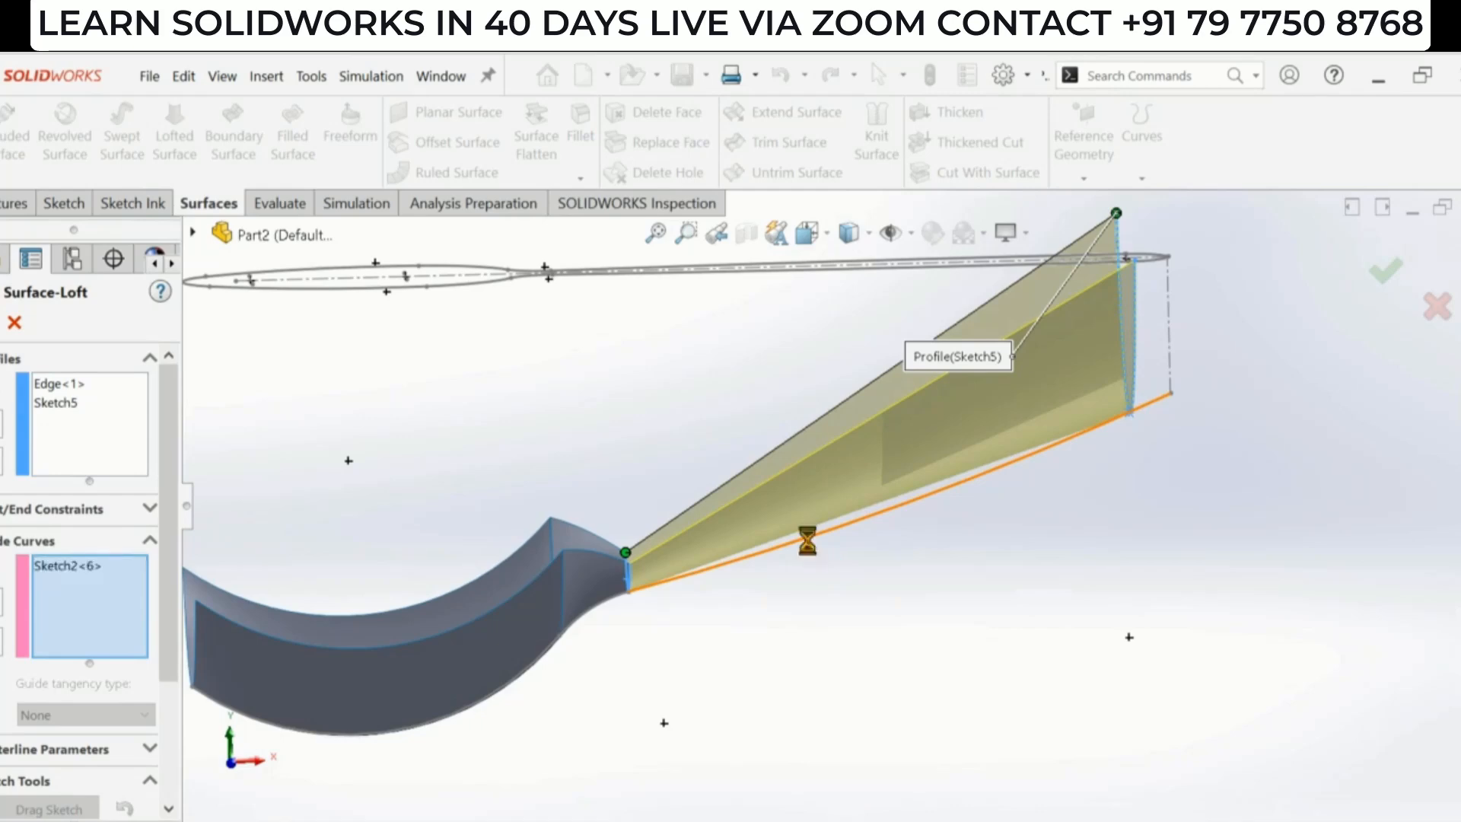
mouse_move(808, 544)
middle_down()
mouse_move(807, 596)
mouse_move(845, 671)
mouse_move(812, 582)
middle_up()
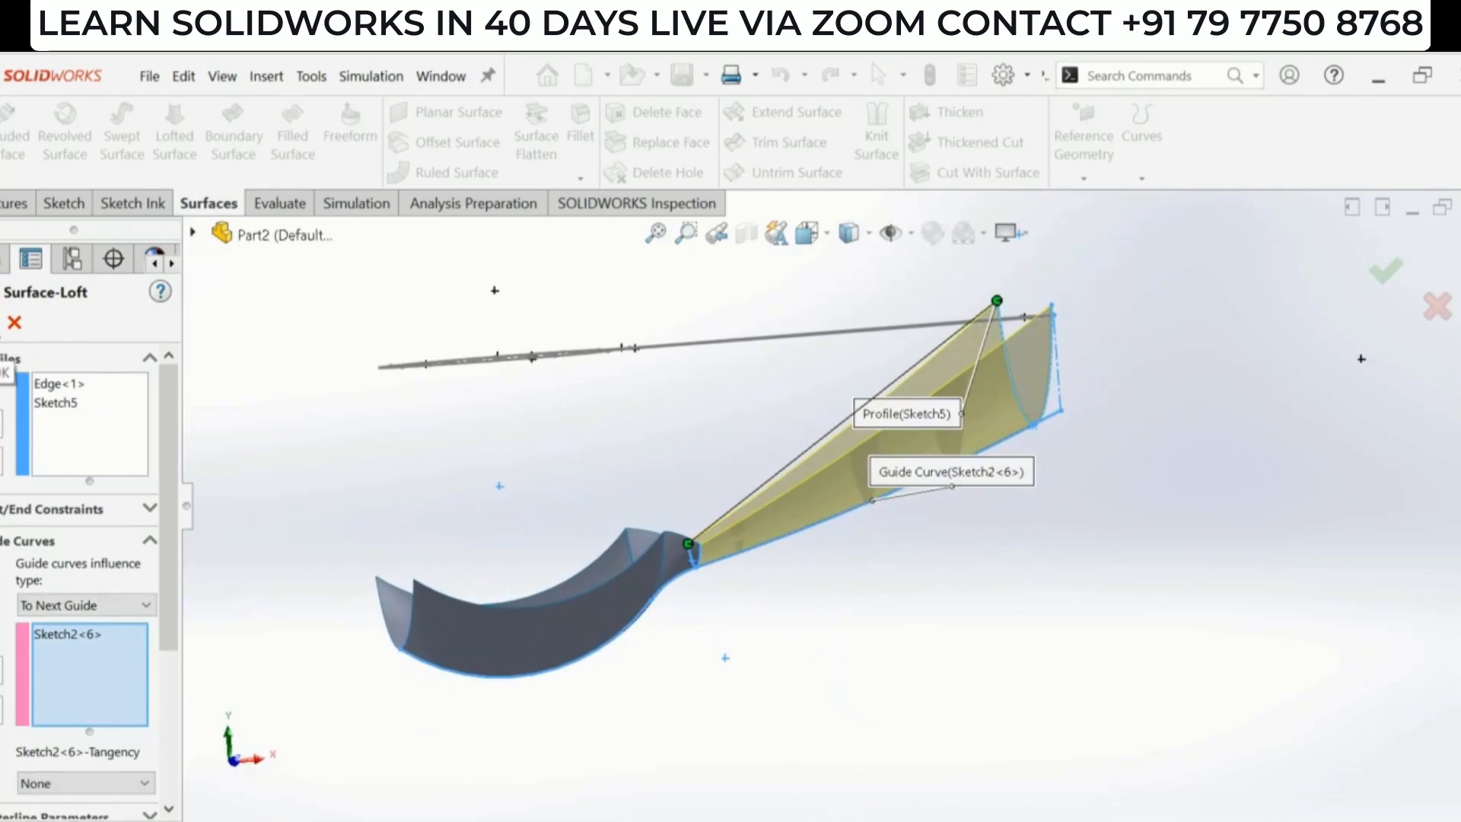
click(0, 322)
click(1042, 550)
middle_drag(847, 431, 858, 767)
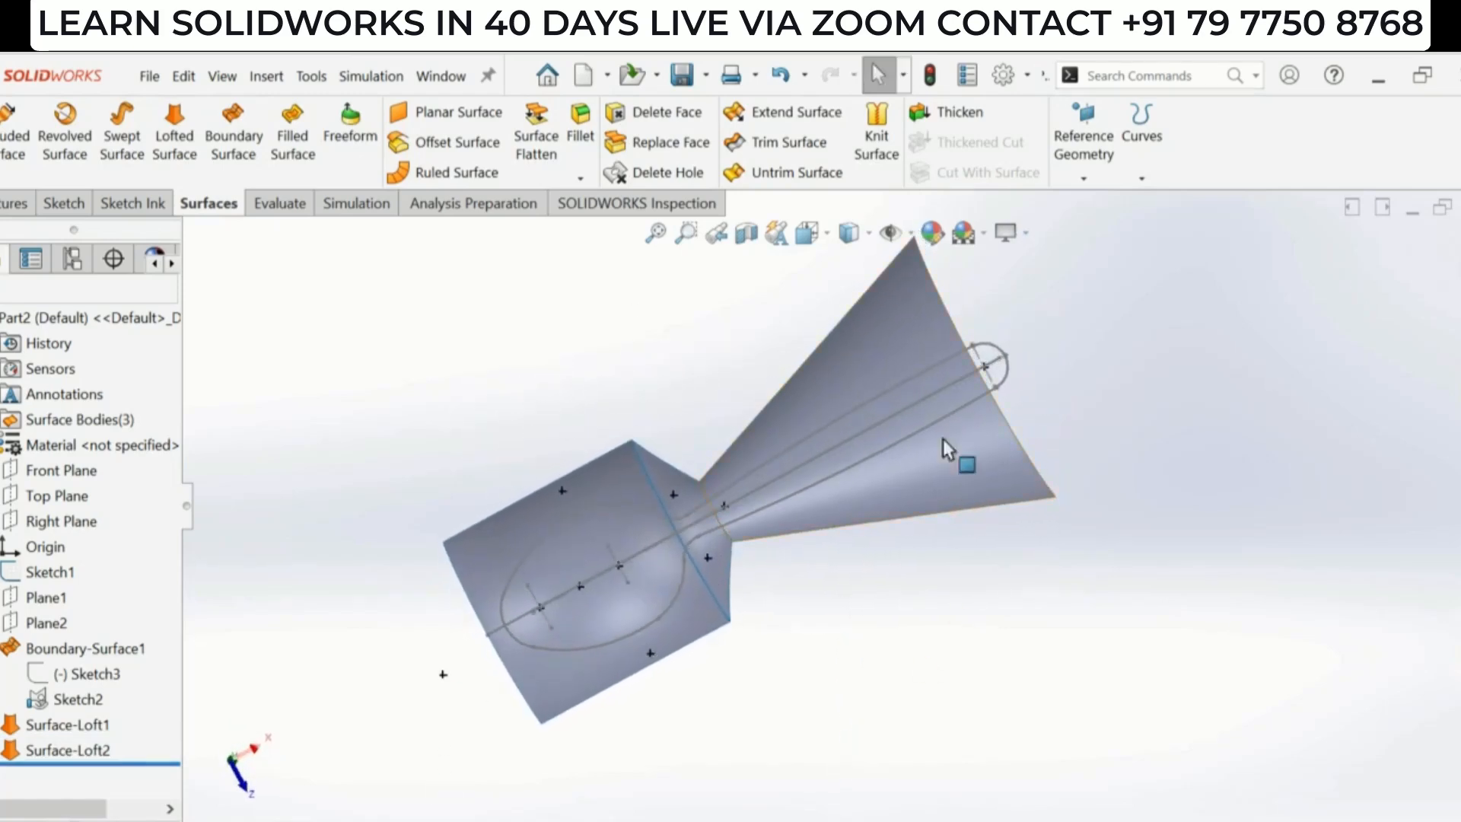
- Inspect the lofted handle surfaces against the spoon outline from several angles
scroll(1007, 385, down, 3)
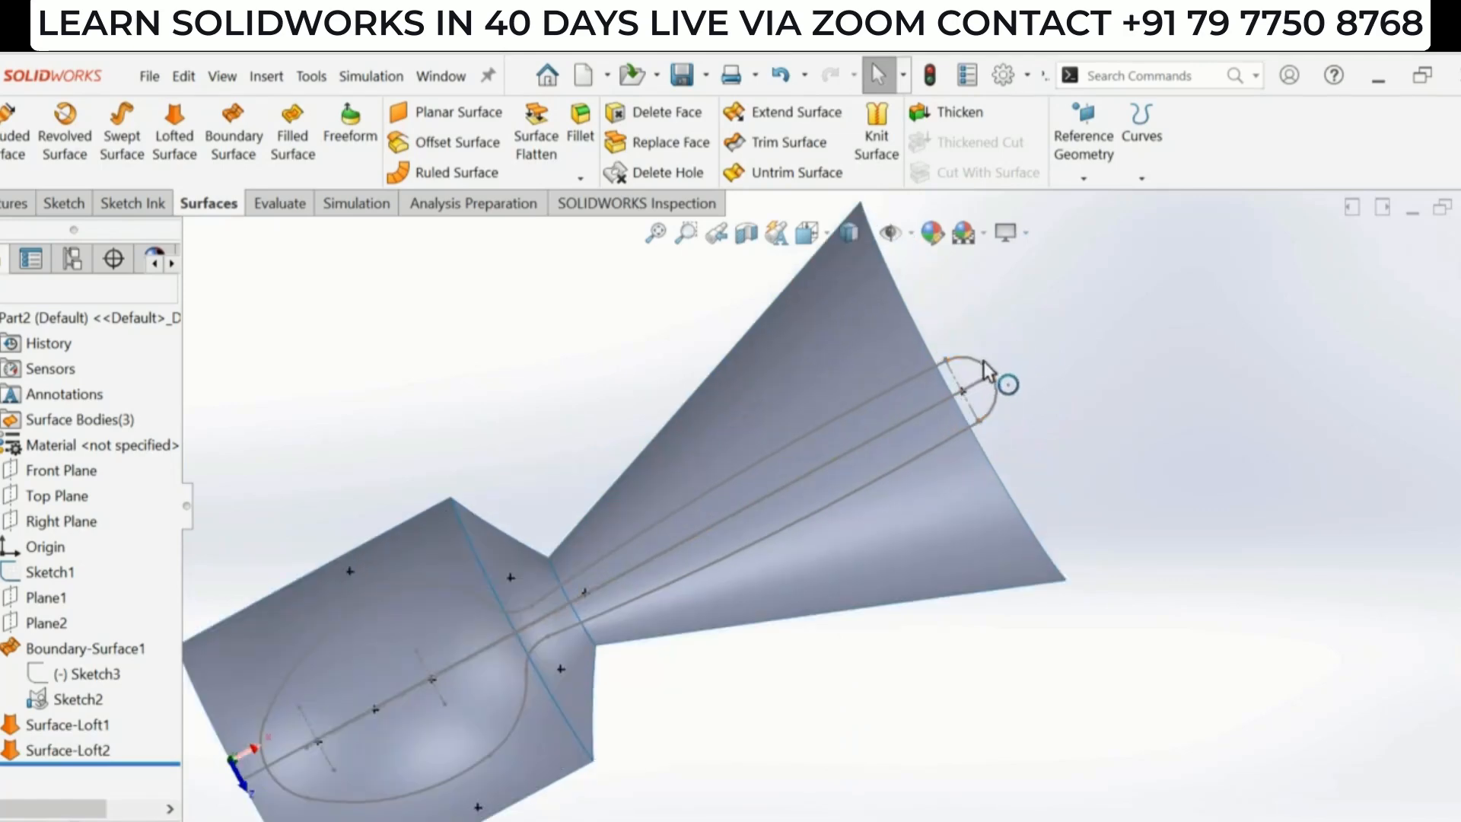
scroll(982, 444, up, 3)
mouse_move(936, 522)
middle_down()
mouse_move(927, 358)
mouse_move(956, 466)
mouse_move(944, 388)
middle_up()
scroll(951, 499, down, 1)
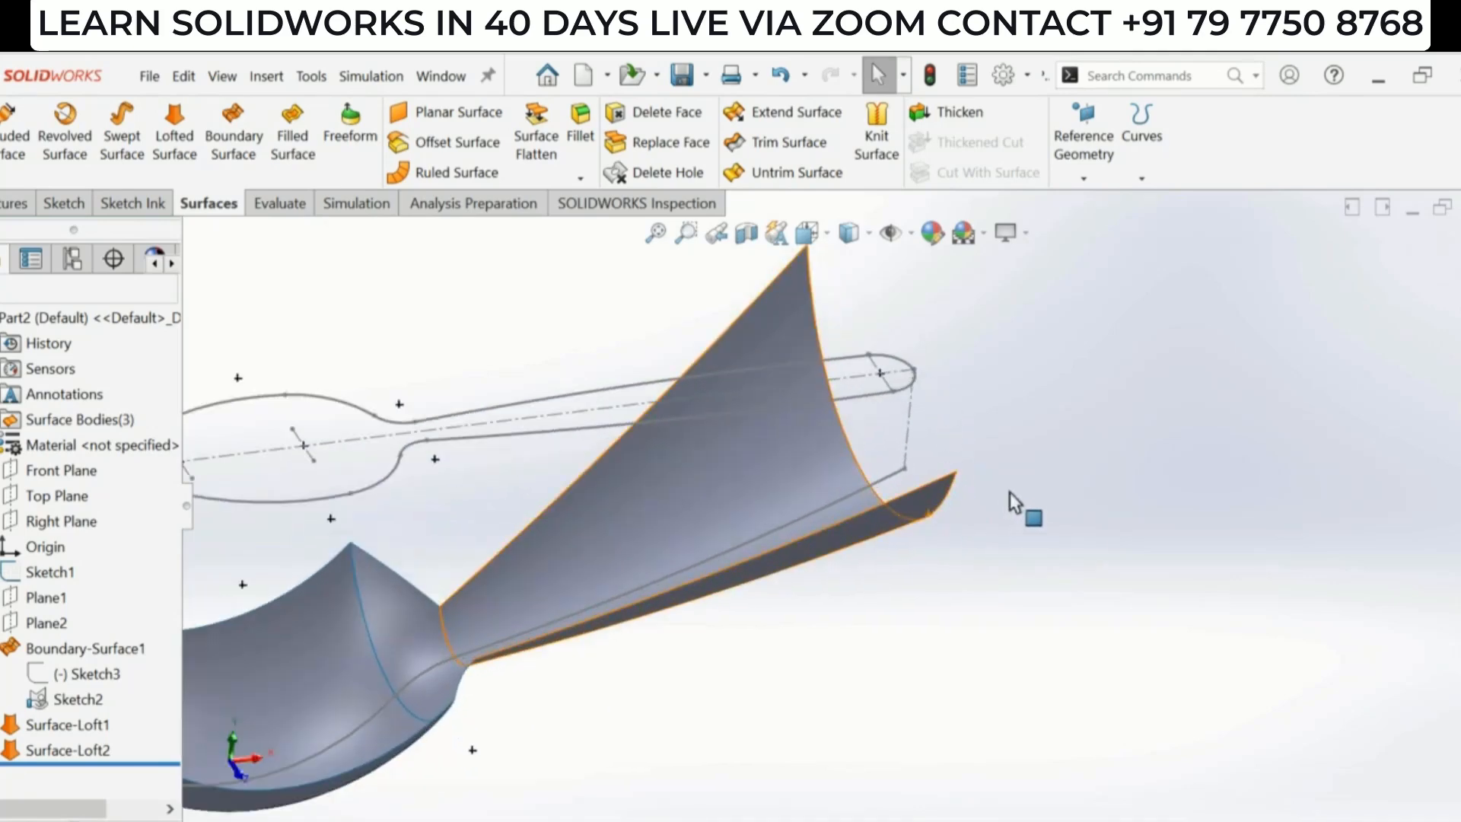
scroll(979, 455, up, 1)
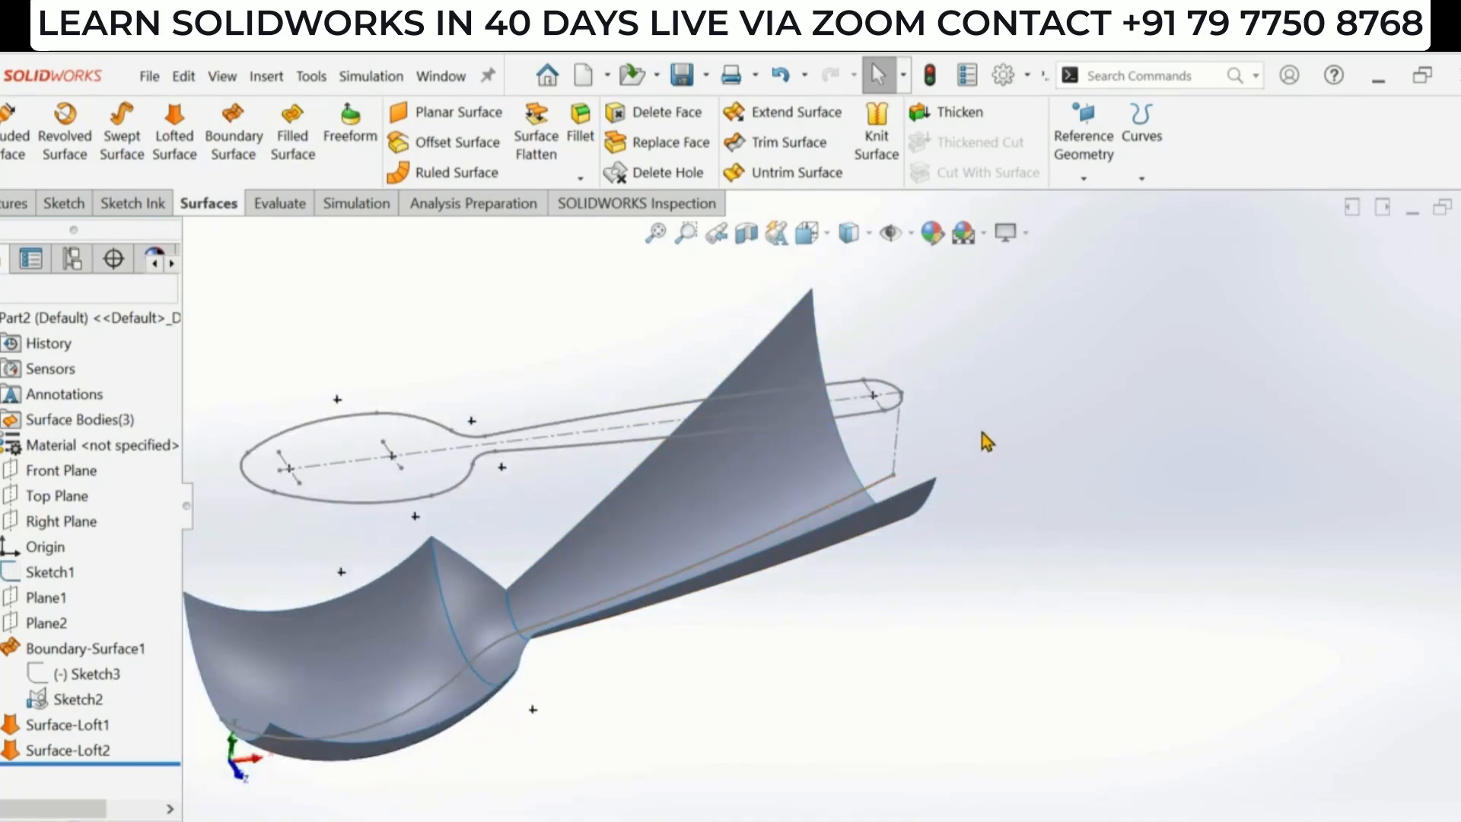
scroll(901, 451, down, 2)
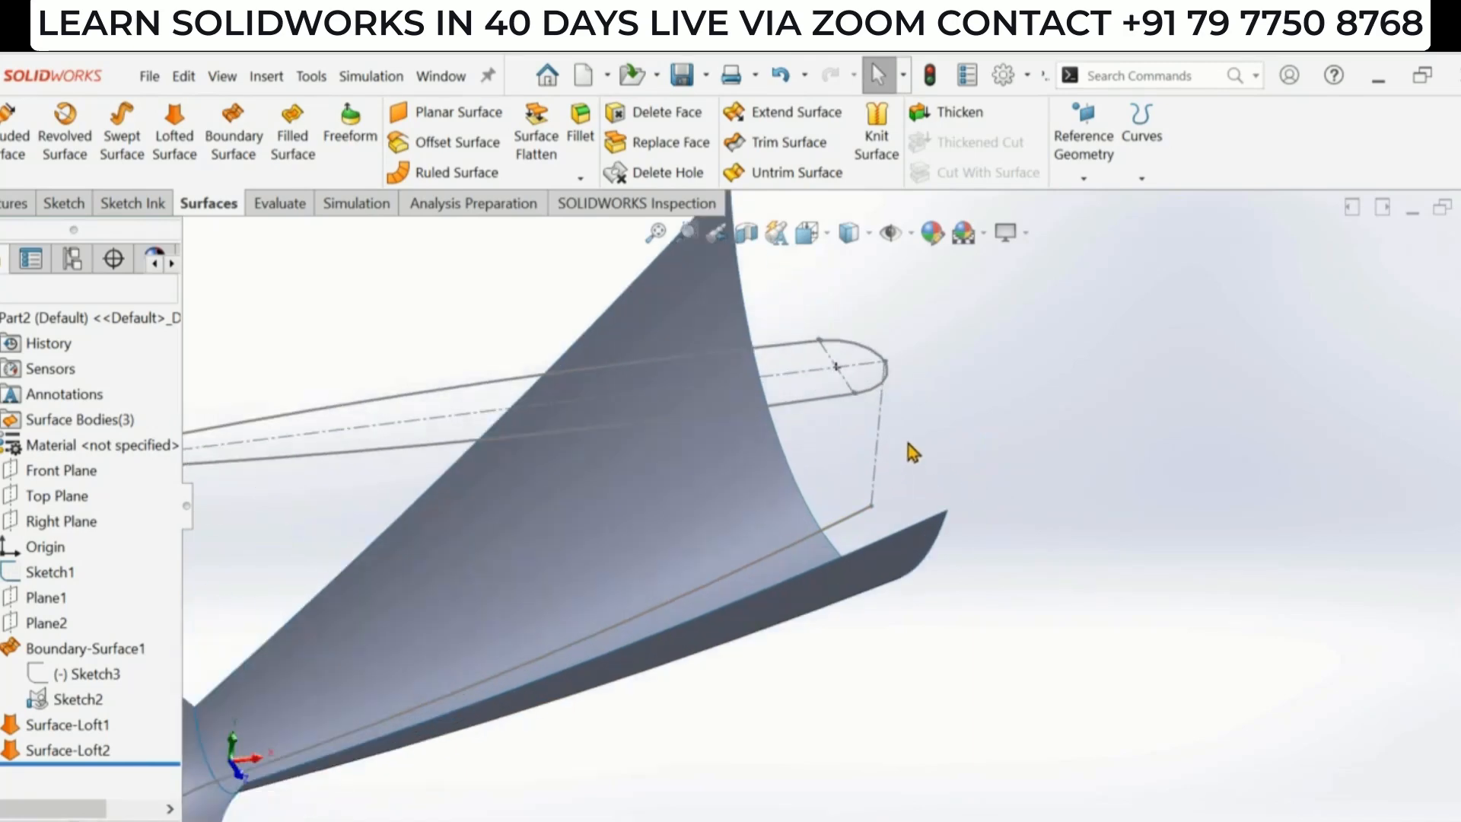
scroll(858, 439, up, 1)
middle_drag(1012, 443, 678, 352)
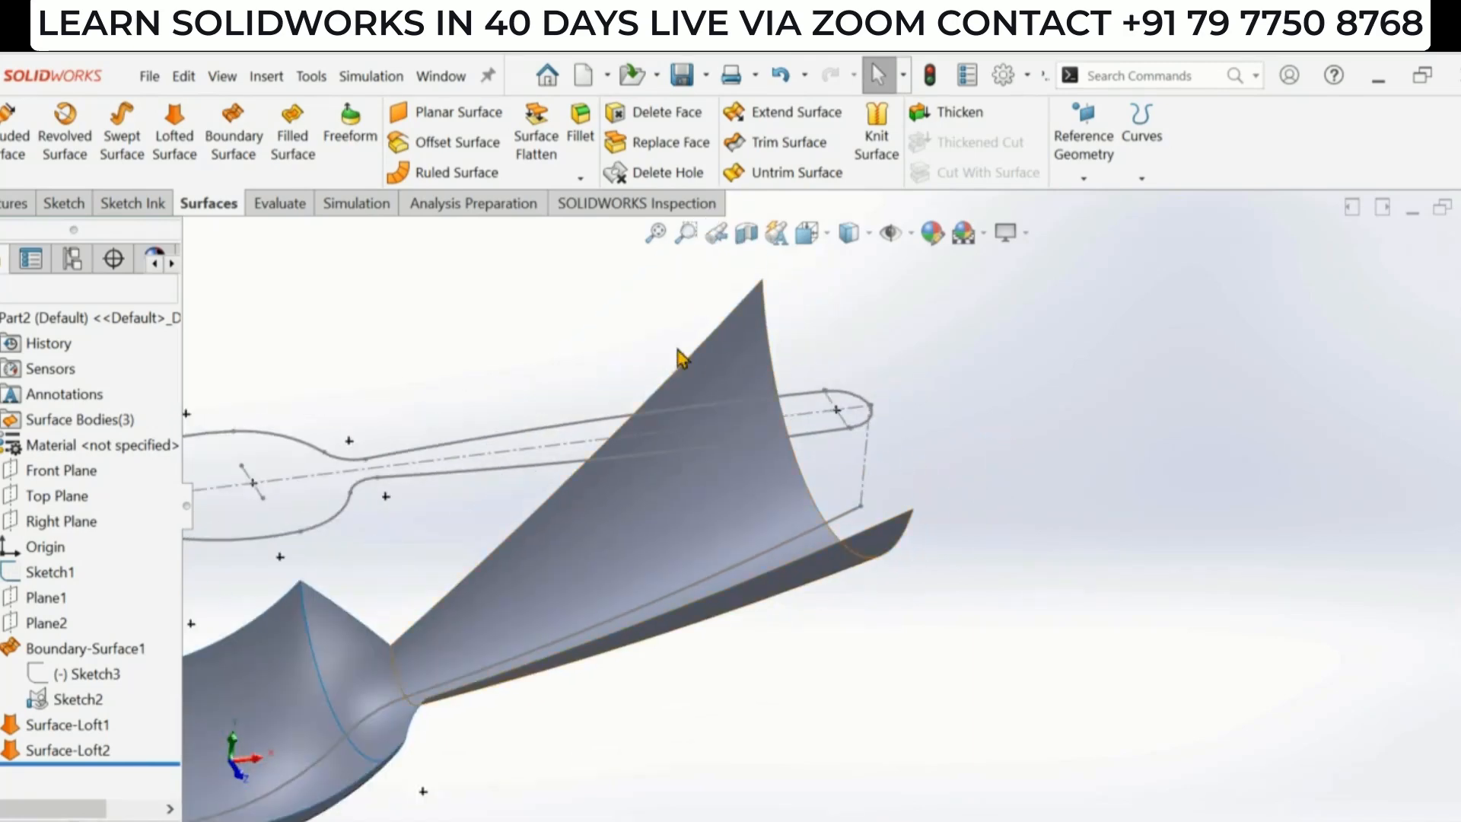
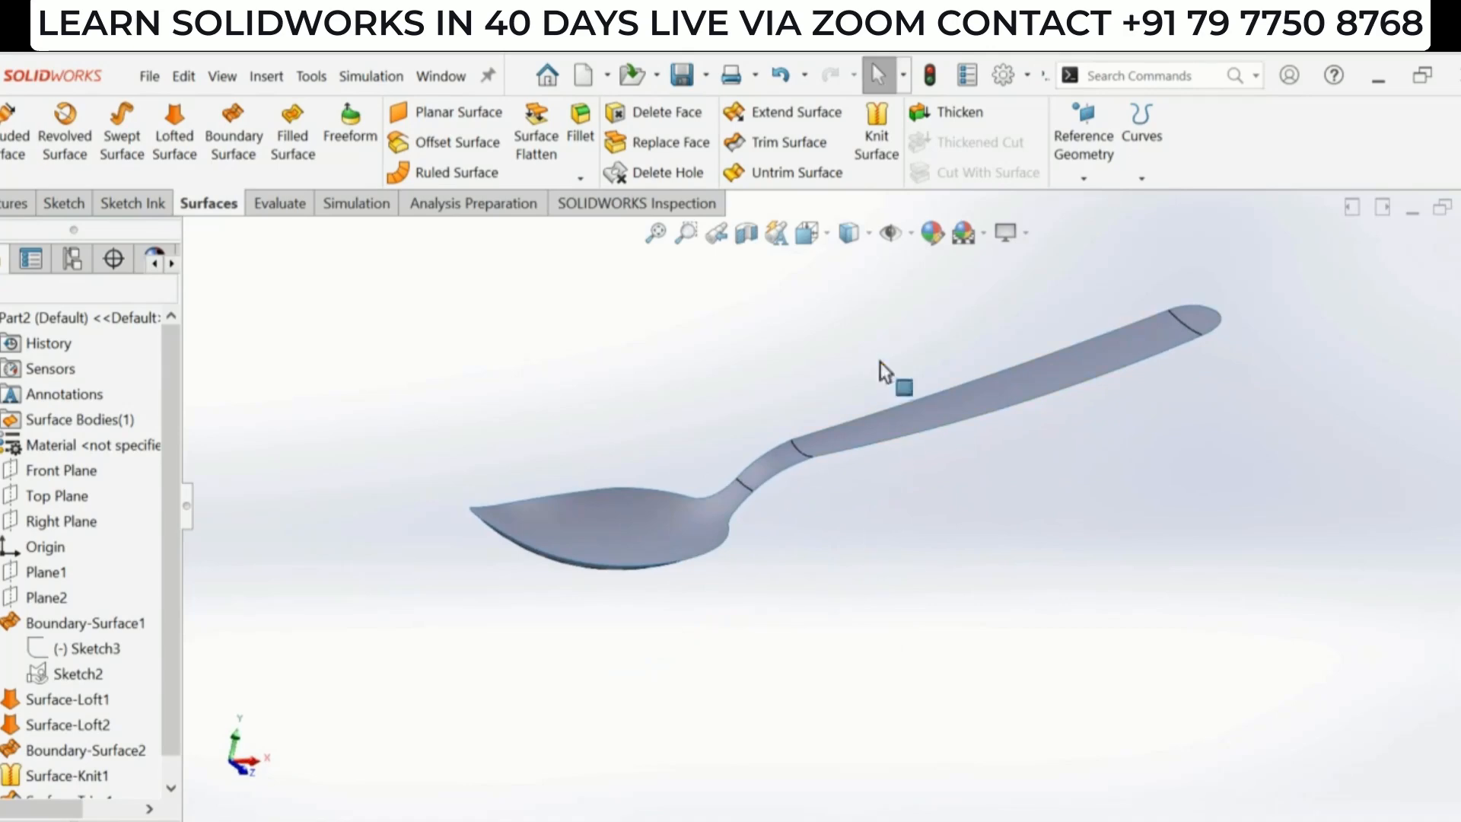
- Start a Thicken feature on the trimmed spoon surface and choose to thicken to both sides
scroll(871, 388, down, 2)
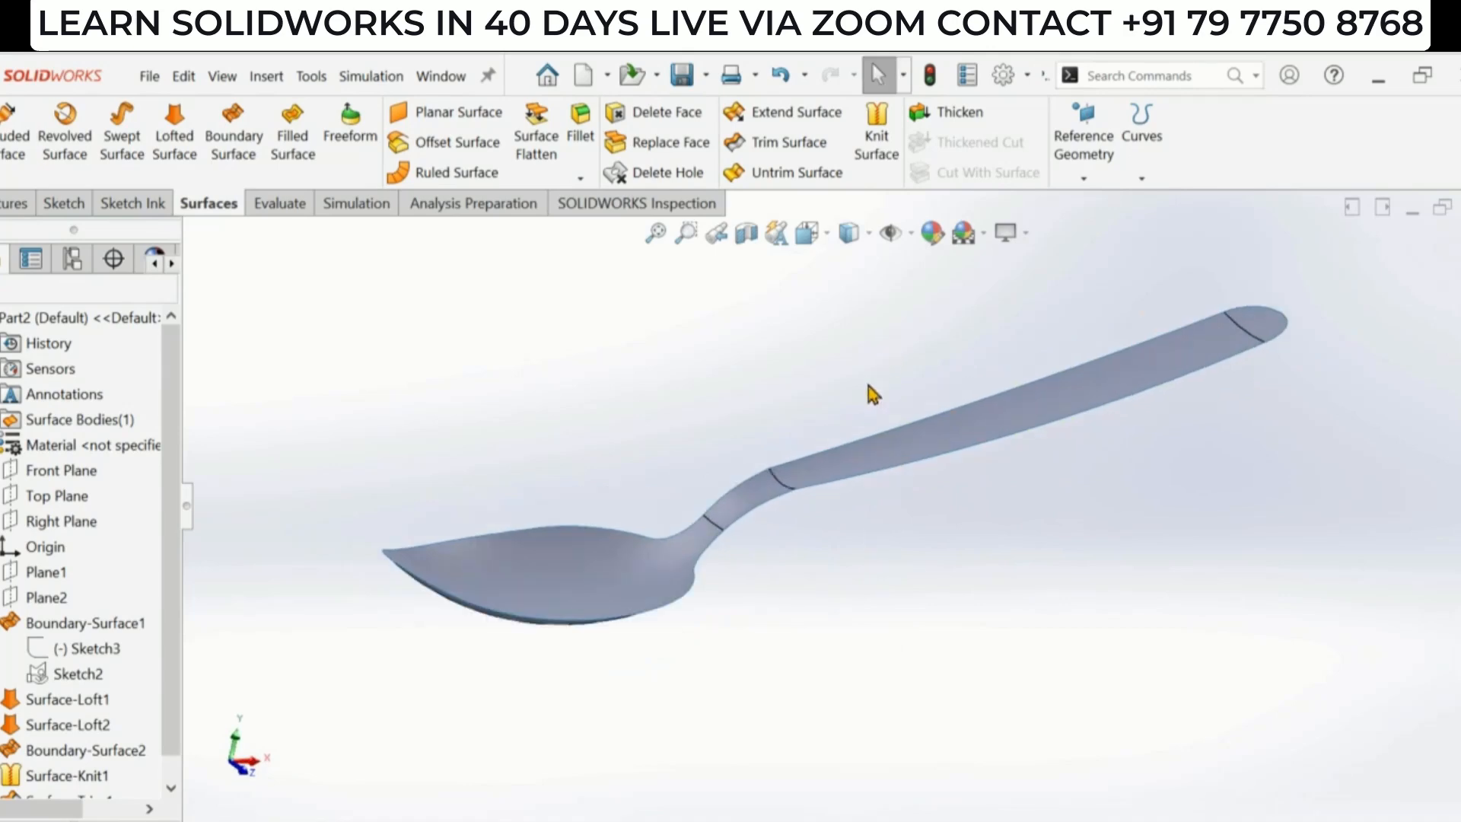
click(951, 112)
click(29, 449)
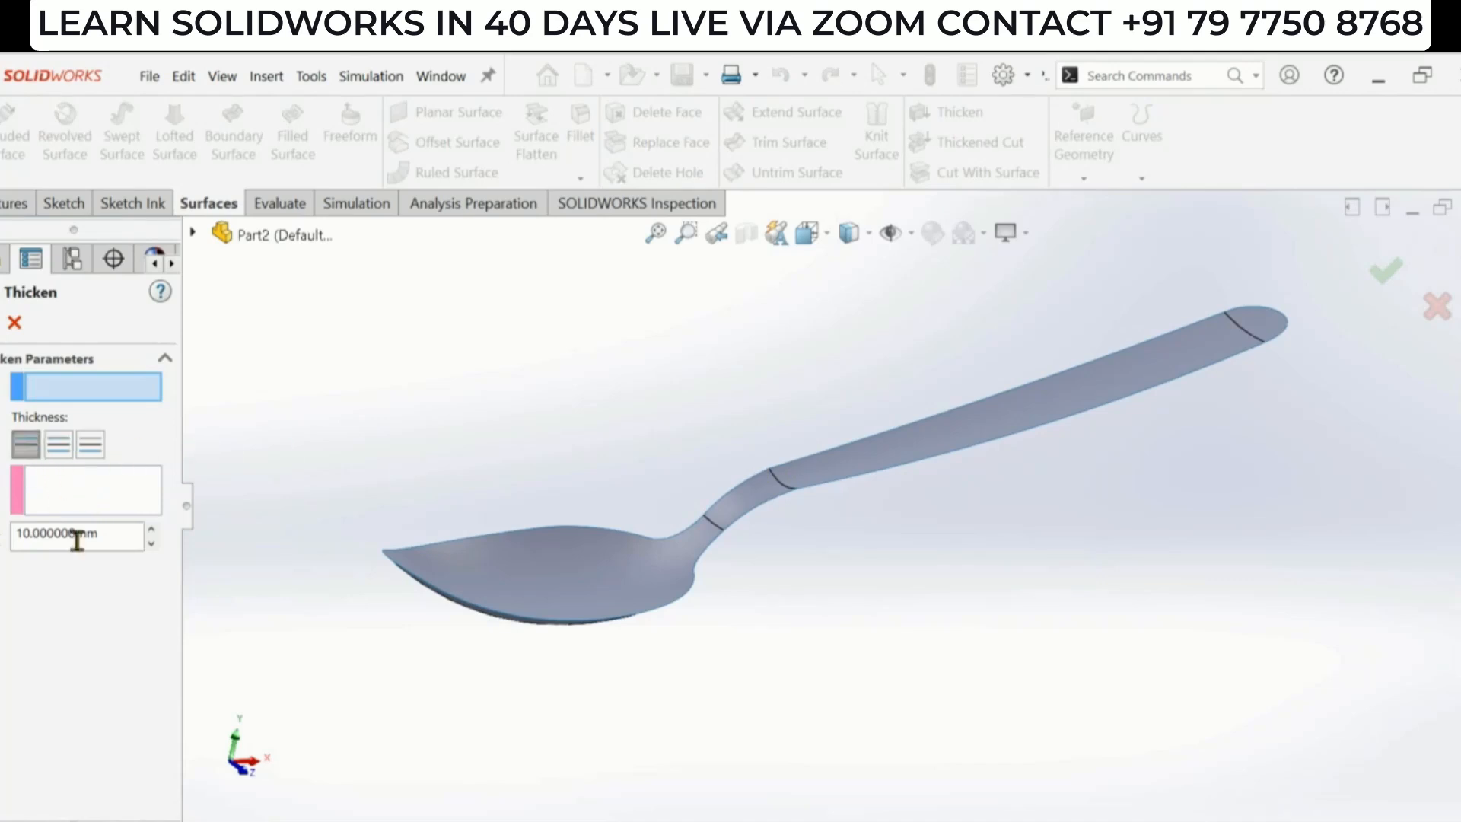
double_click(118, 536)
text(1)
key(Return)
click(576, 583)
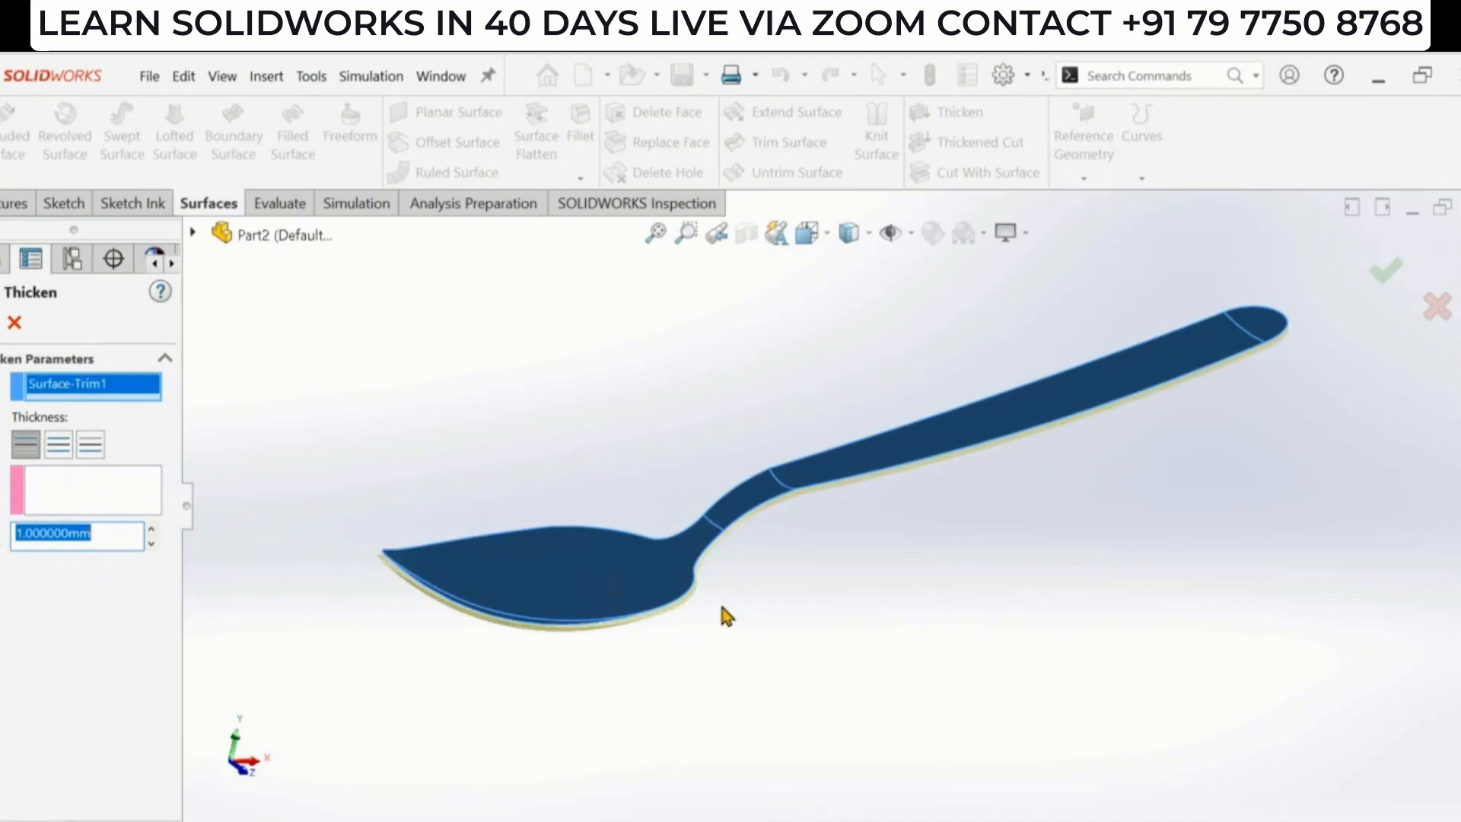
click(61, 446)
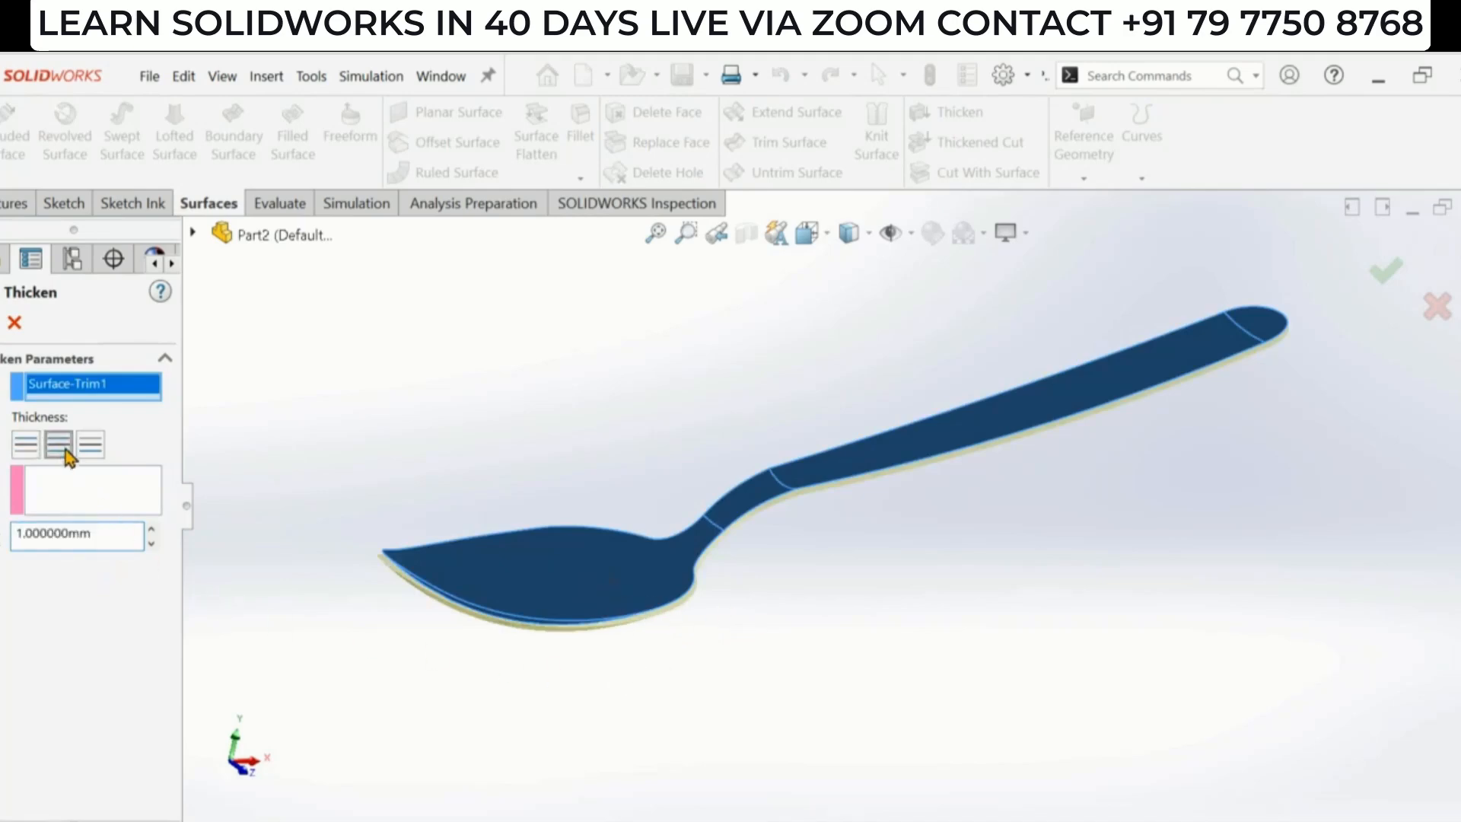
- Set the thickness to 0.5 mm and complete the Thicken feature
double_click(112, 535)
key(BackSpace)
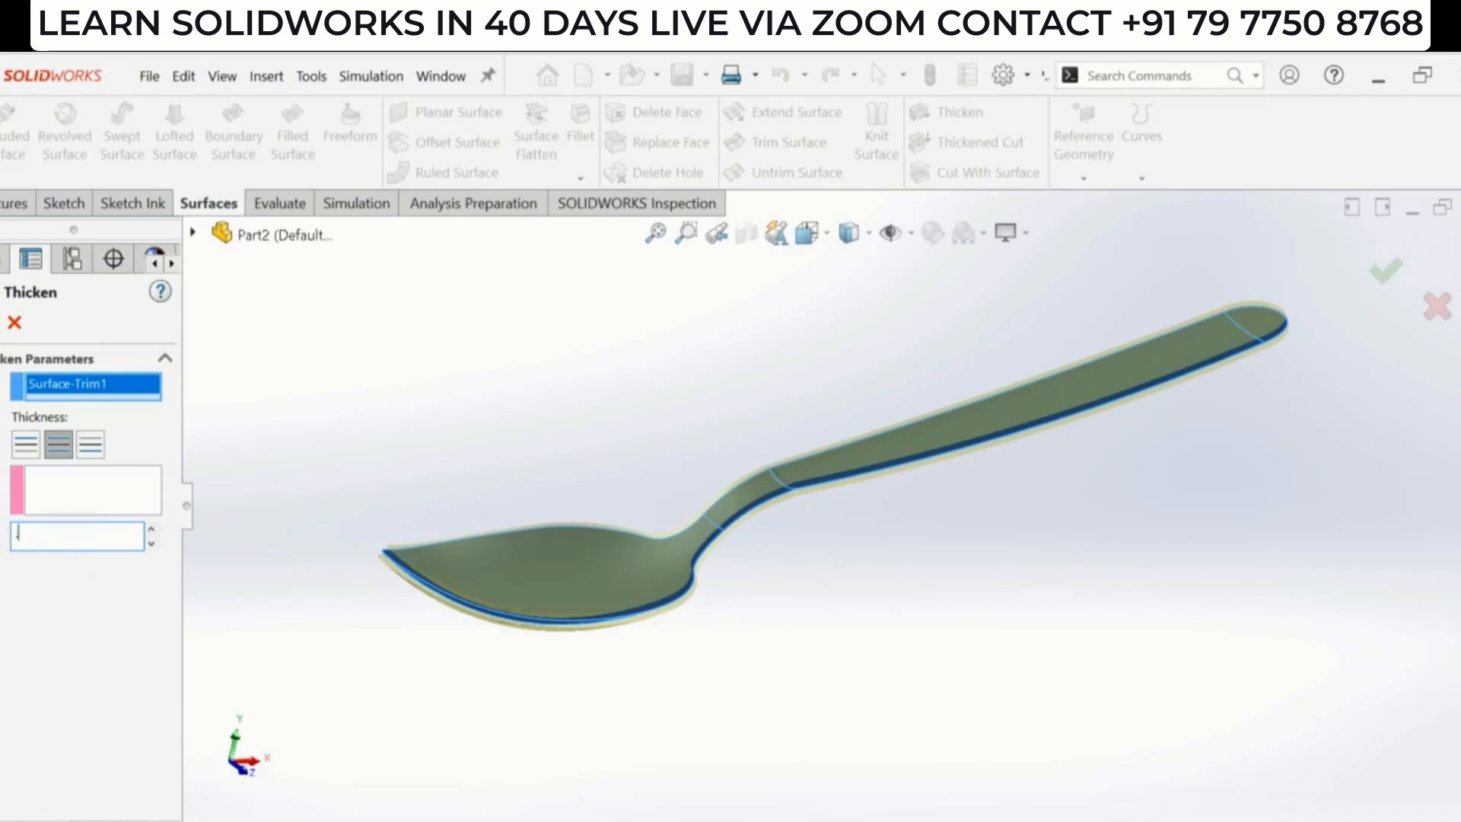
click(468, 365)
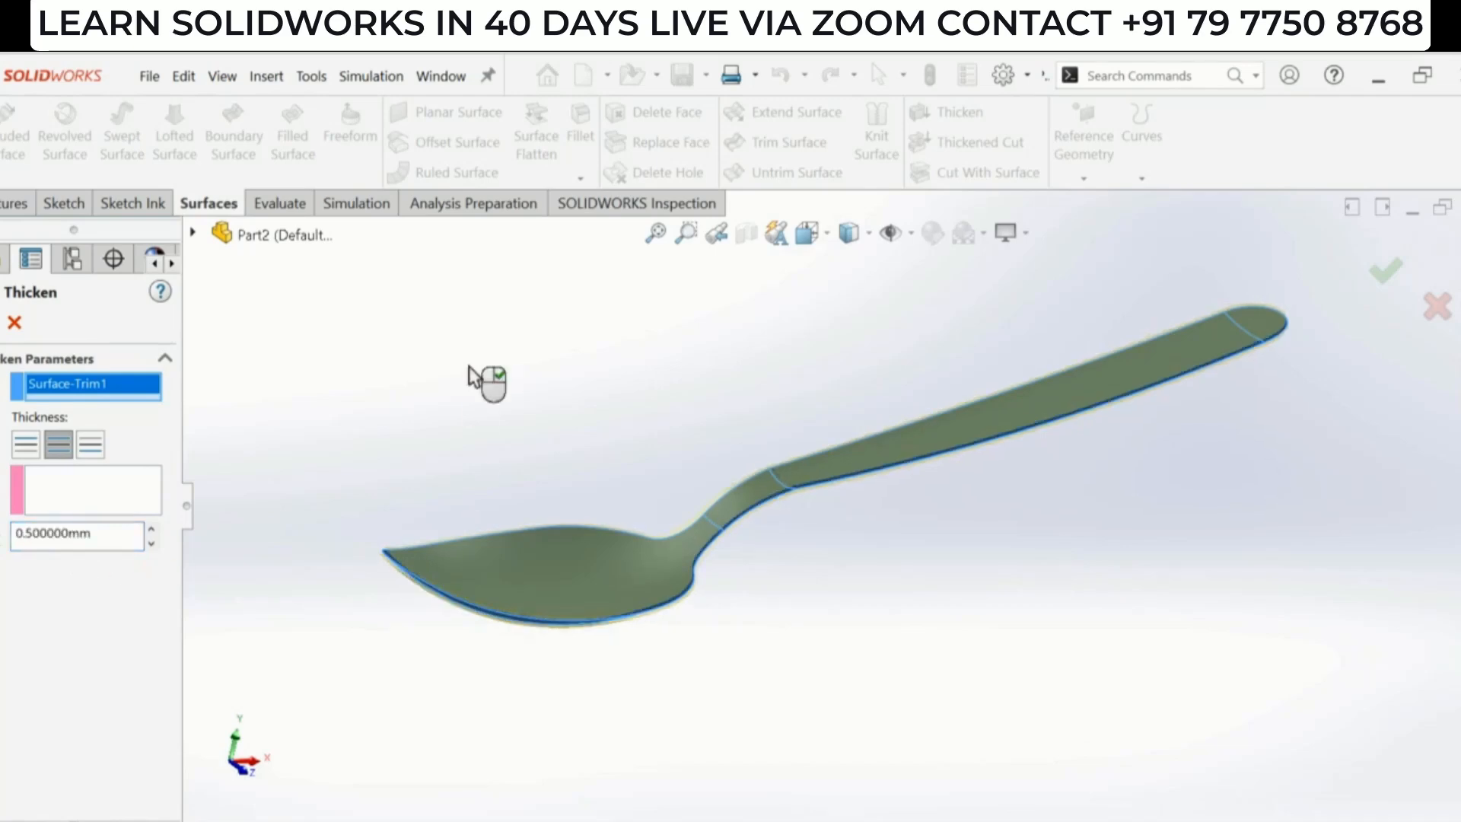
middle_drag(683, 626, 856, 606)
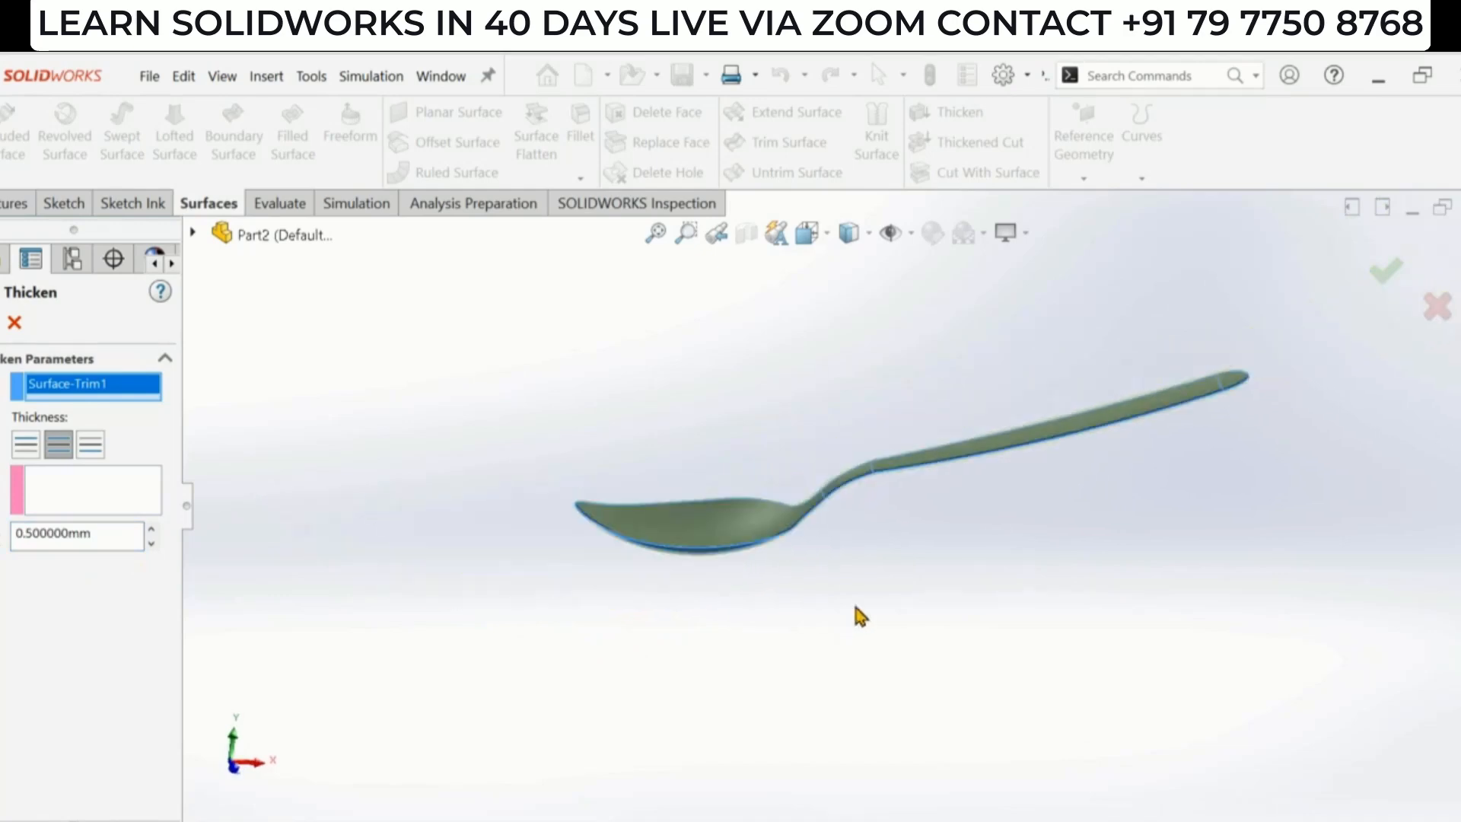
click(0, 322)
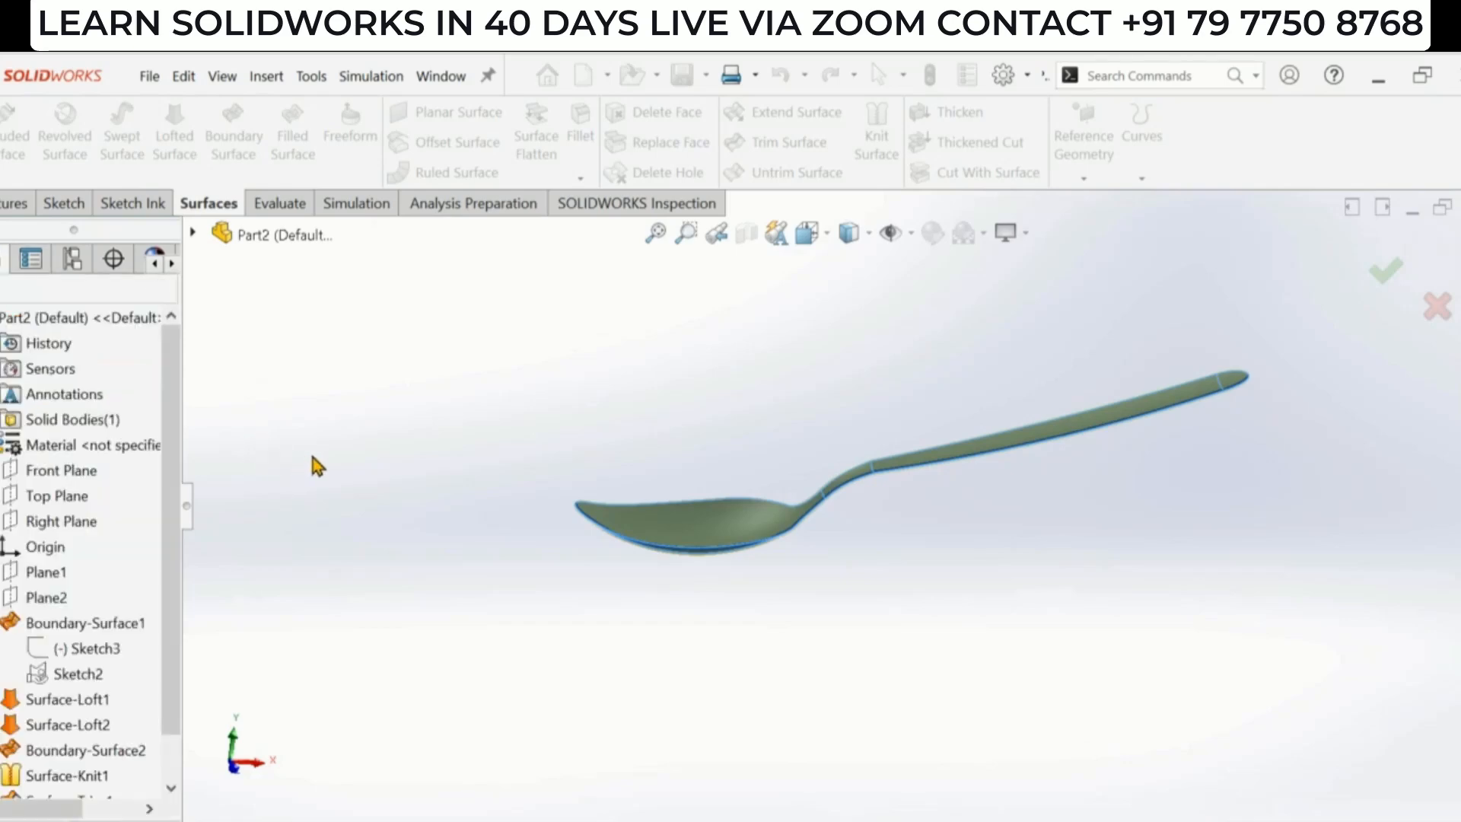
- Turn on RealView Graphics for the spoon display
middle_drag(1022, 556, 1118, 457)
scroll(982, 411, down, 2)
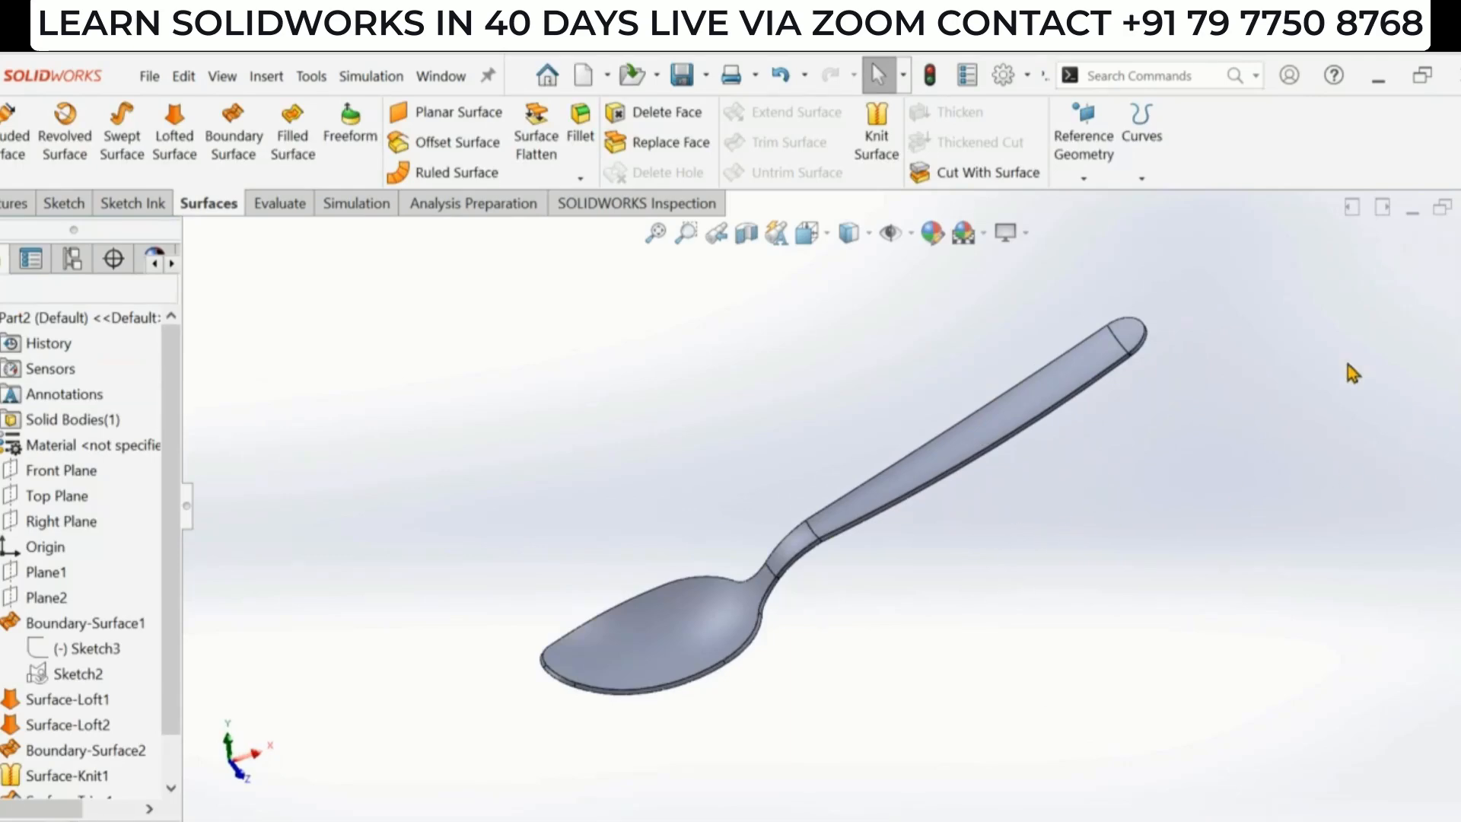
click(1012, 228)
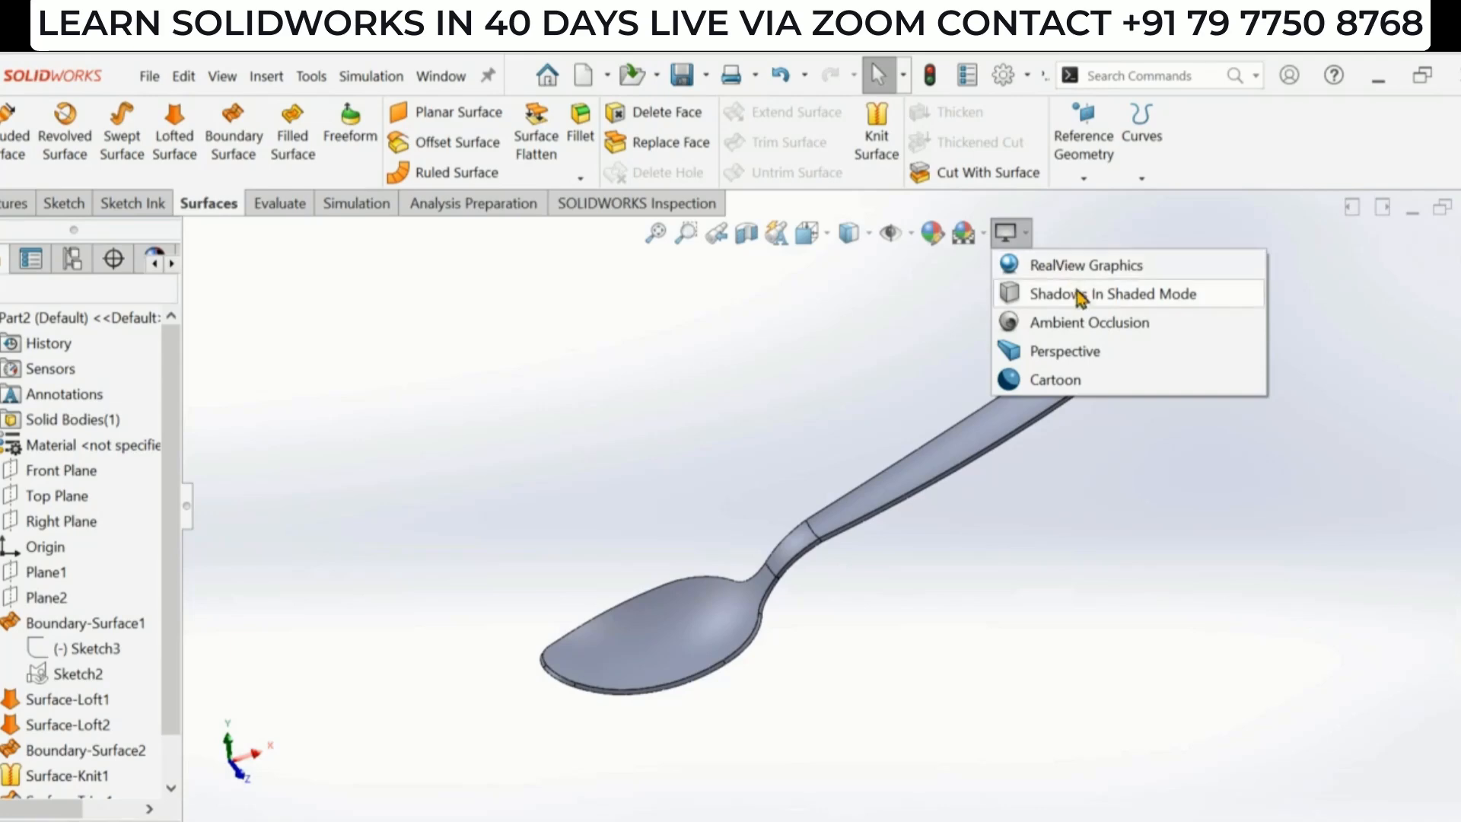
click(1098, 266)
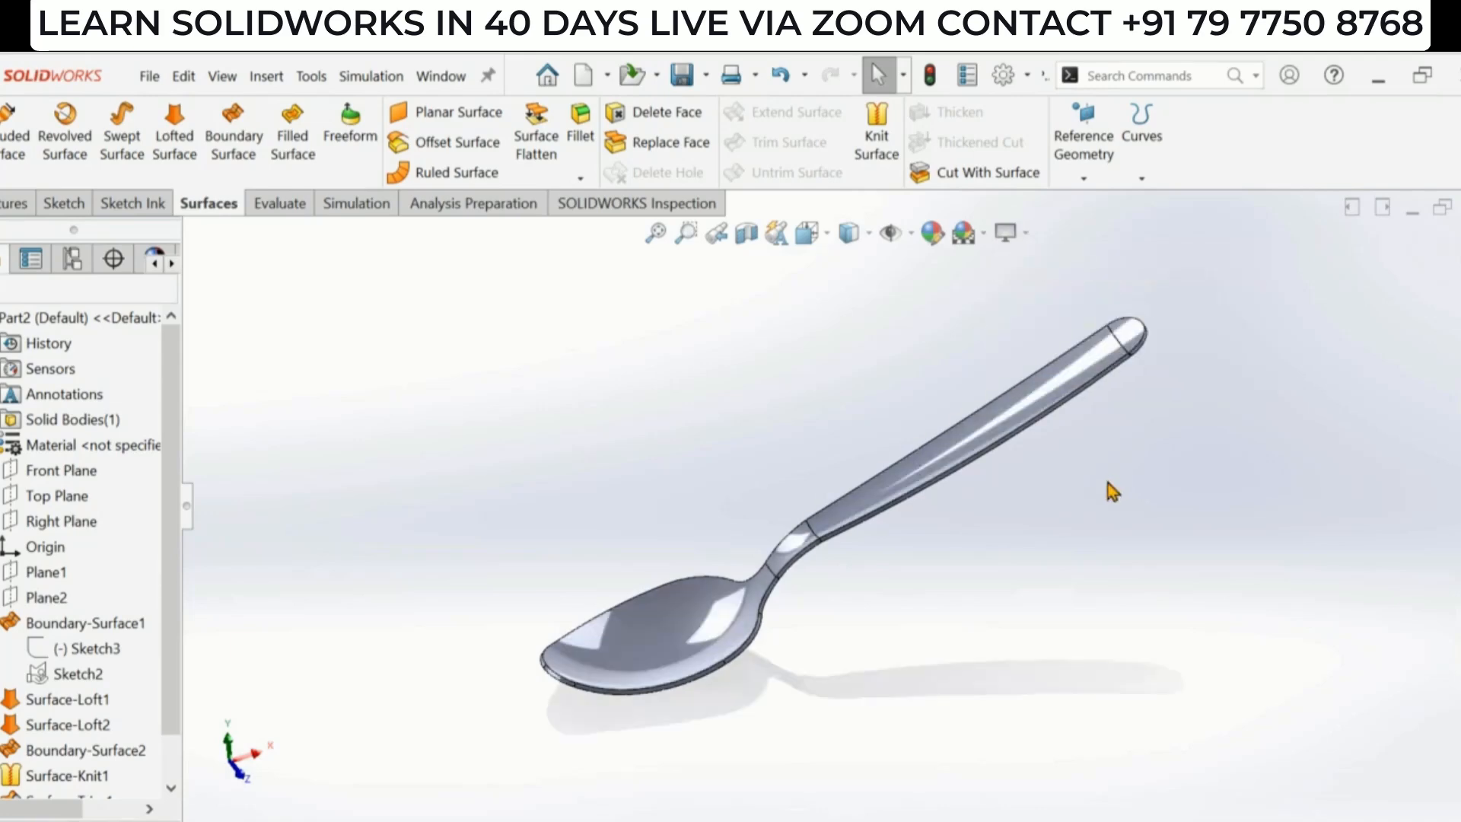
middle_drag(1001, 434, 1037, 467)
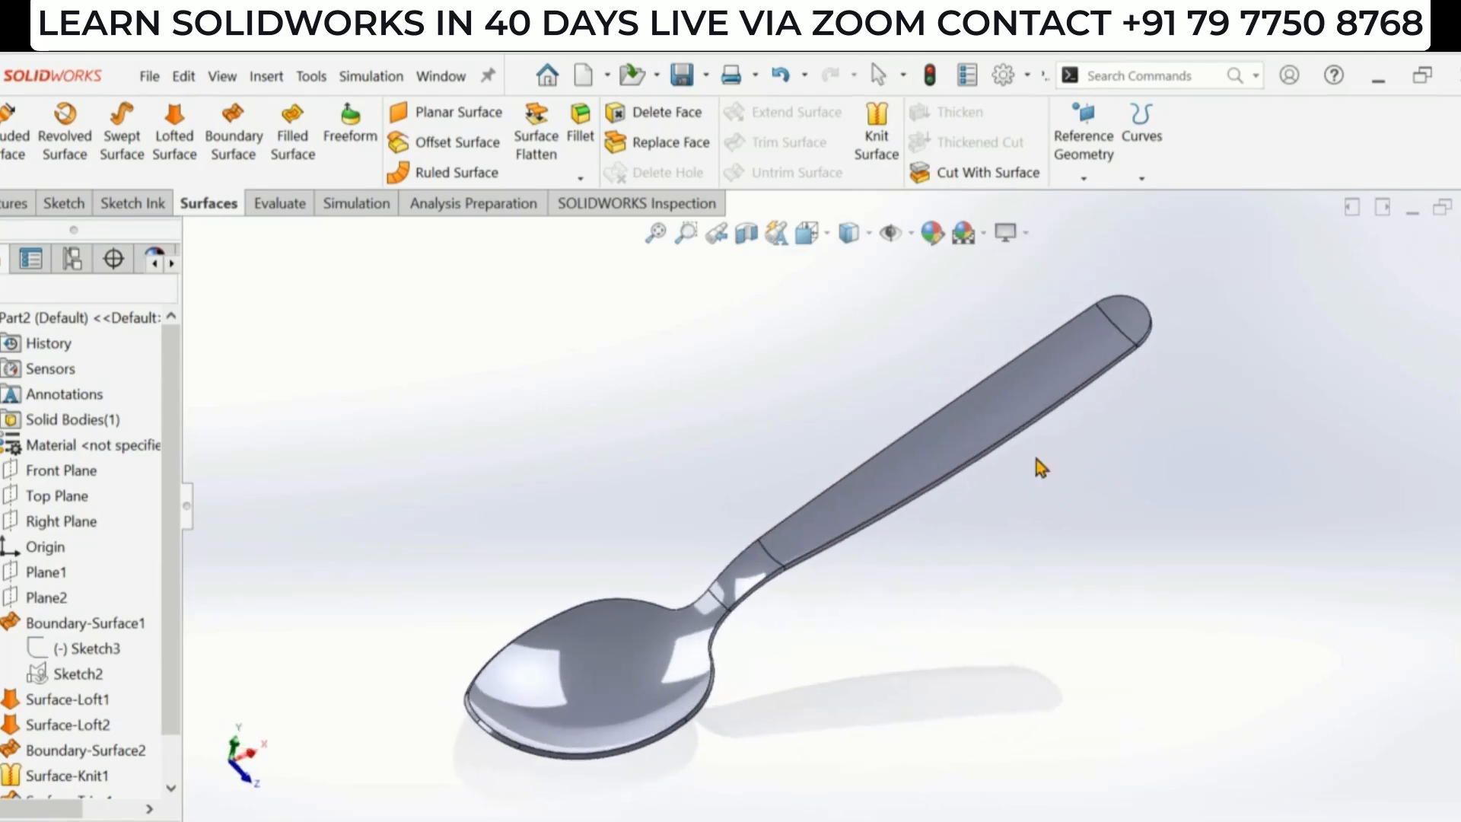
- Apply the brushed steel appearance from the Metal > Steel library to the whole spoon part
click(1459, 379)
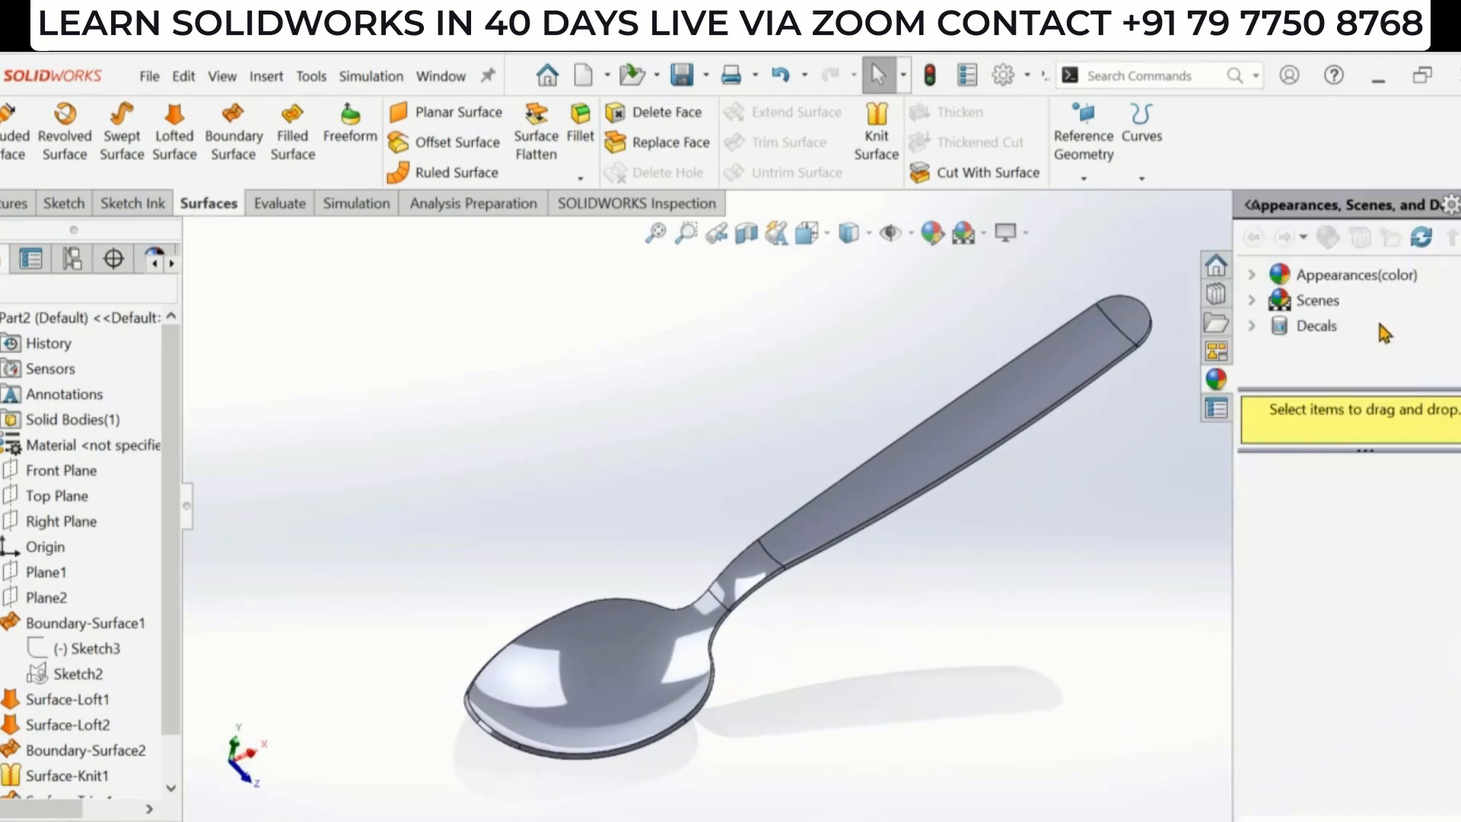
click(1357, 275)
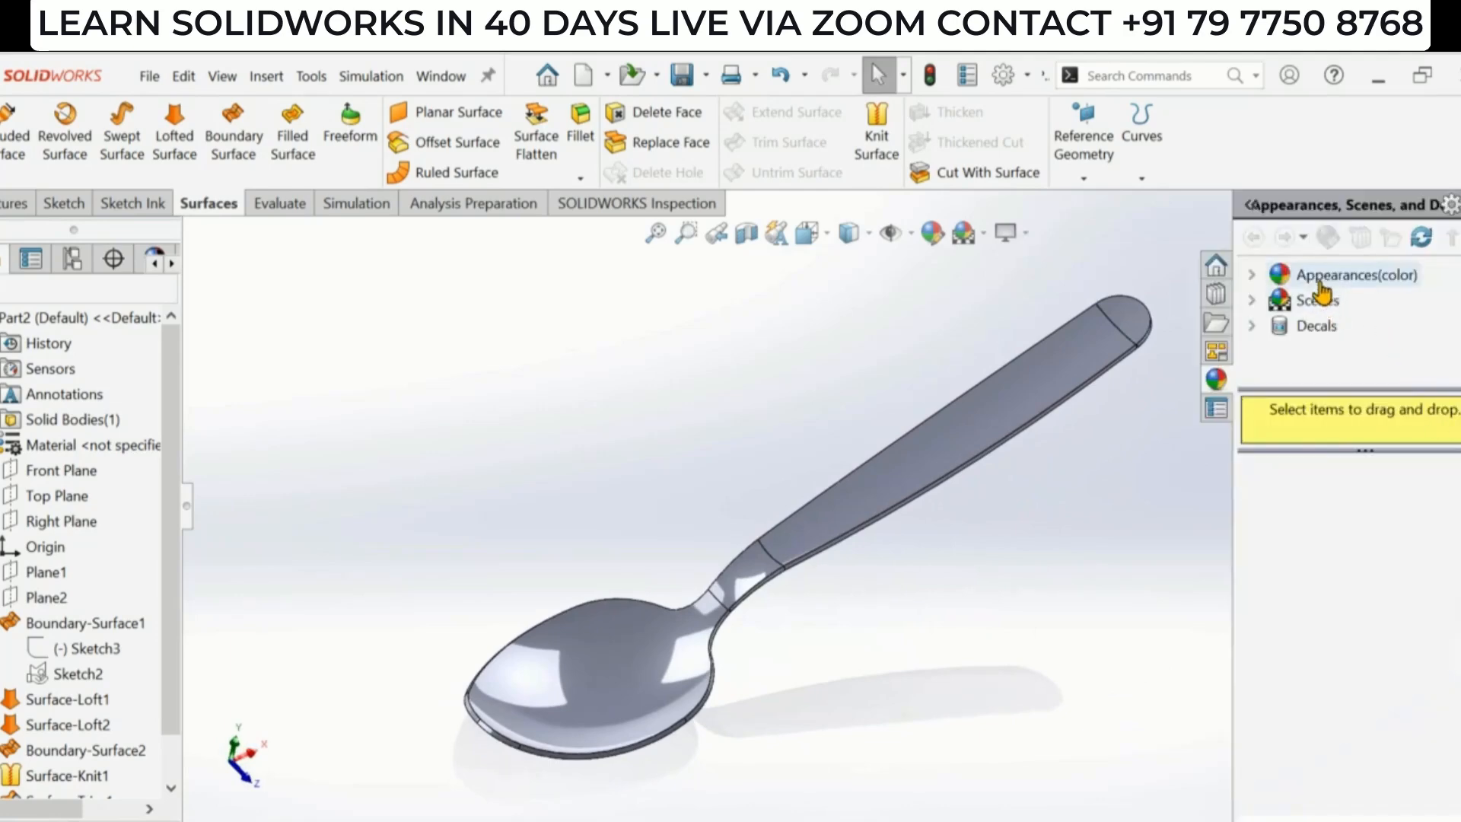
click(1252, 275)
click(1279, 326)
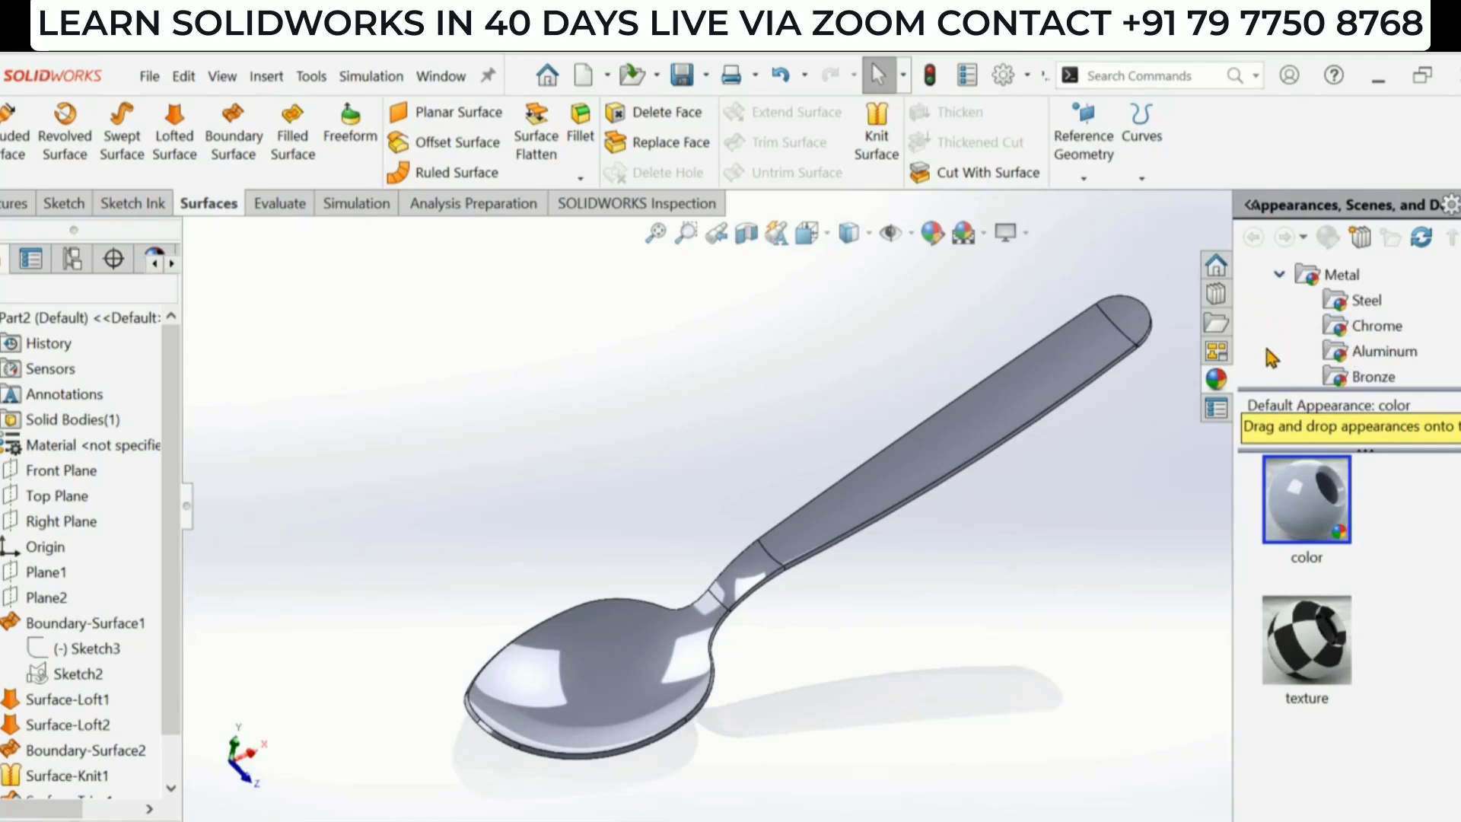
click(1367, 303)
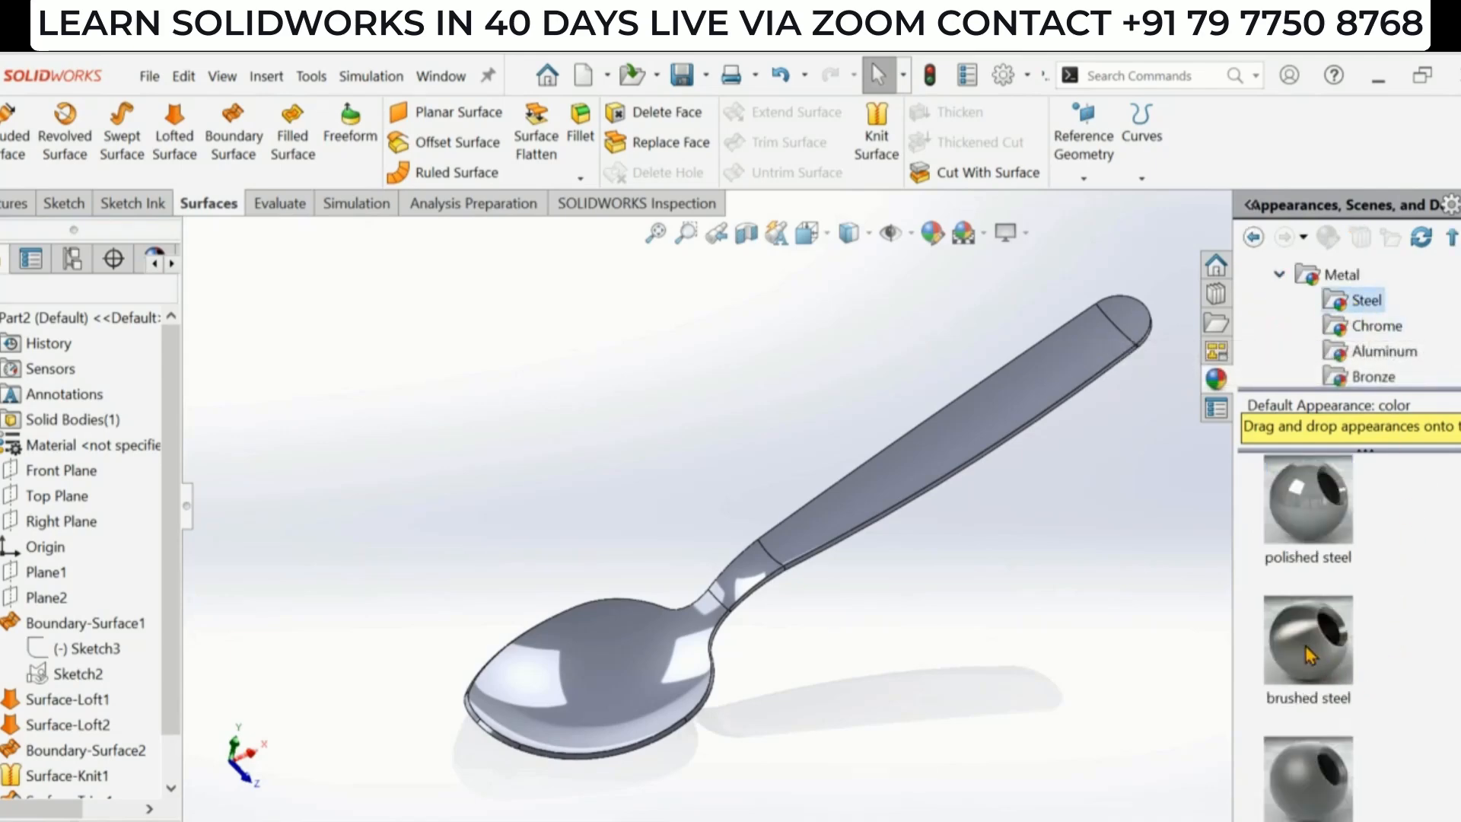
drag(1306, 647, 891, 466)
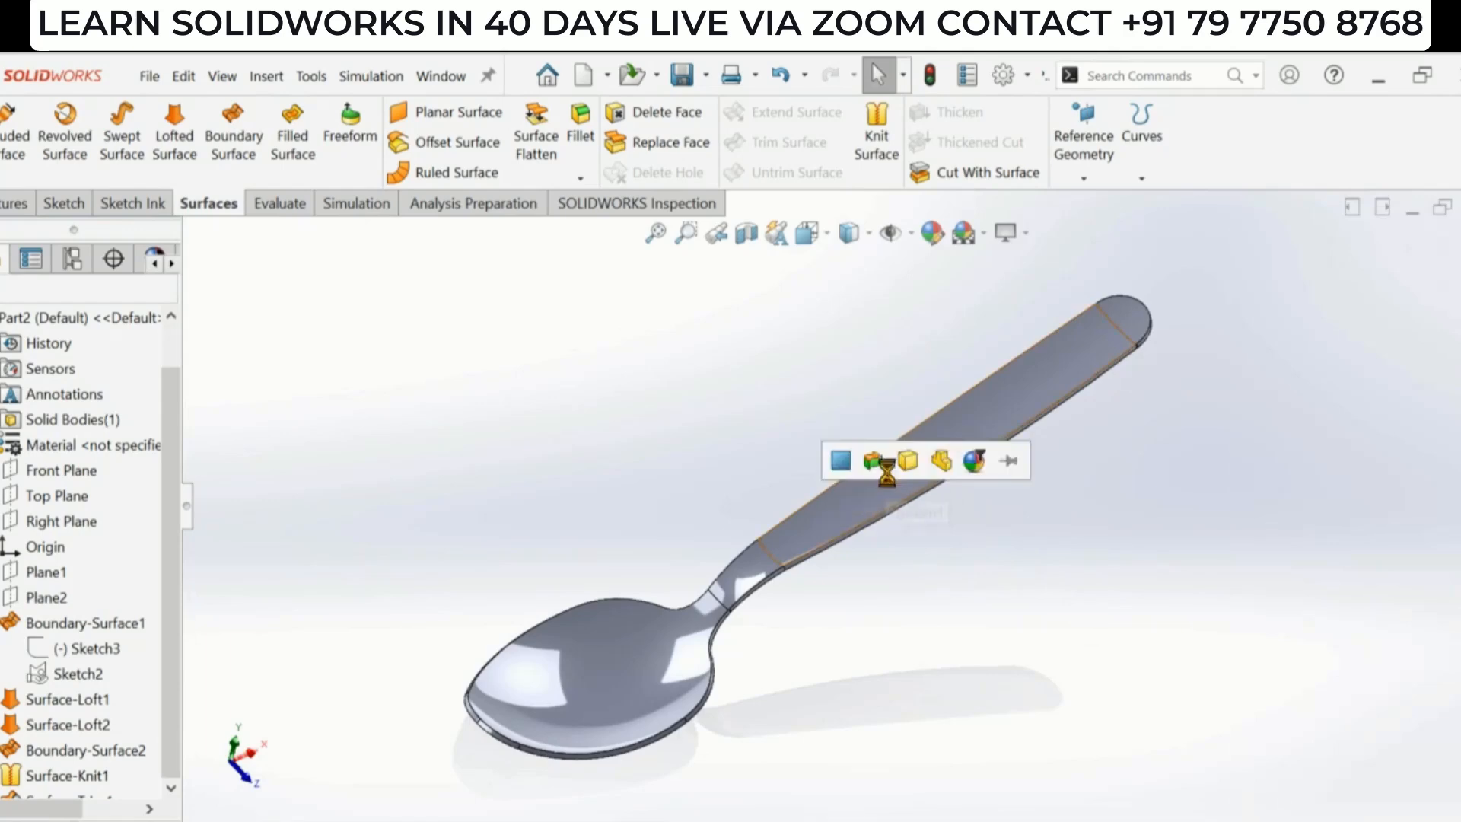
click(941, 463)
middle_drag(907, 635, 871, 548)
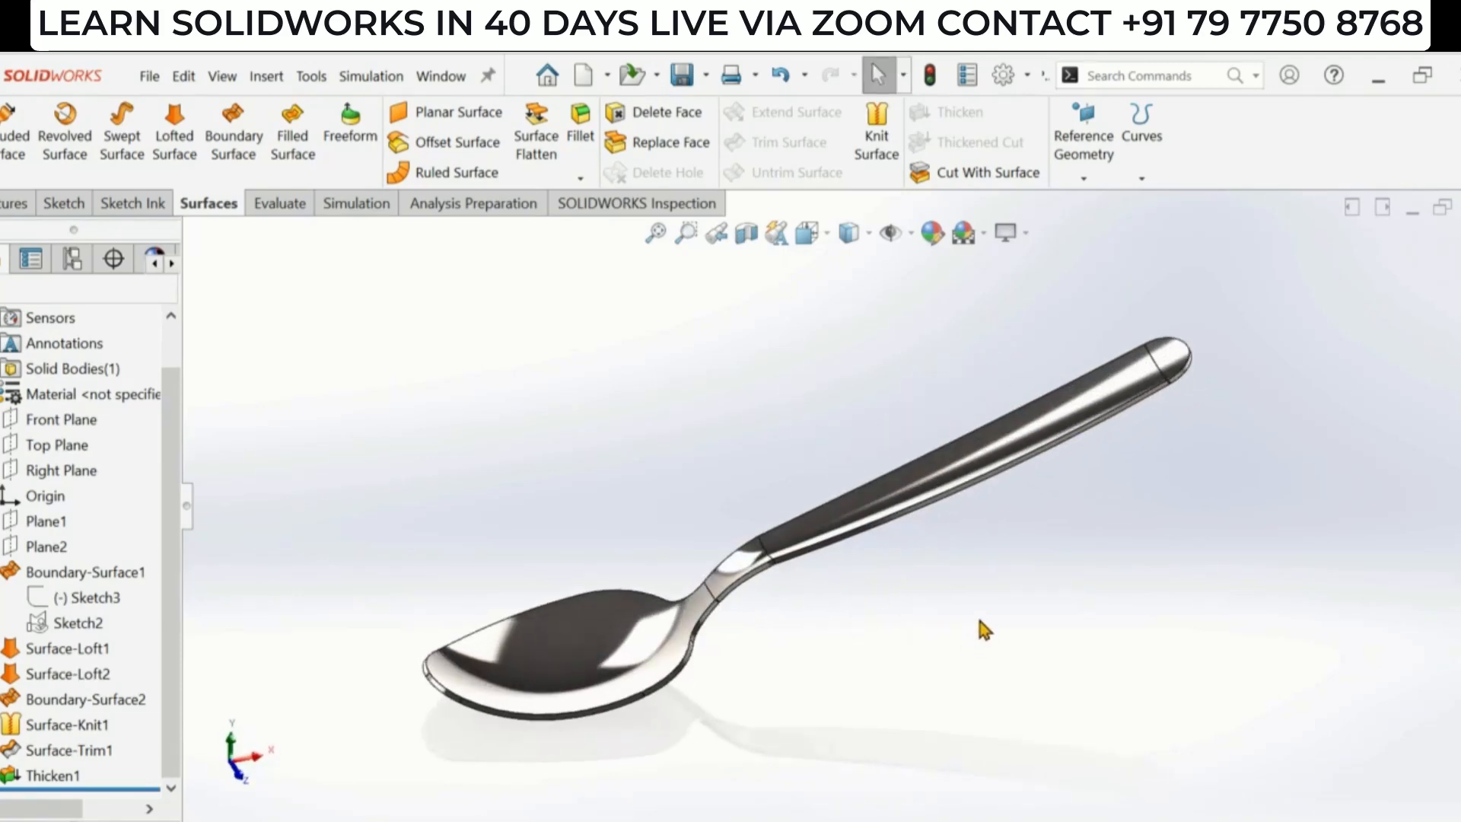
- Delete the Thicken1, Surface-Trim1 and Surface-Knit1 features from the design tree
scroll(961, 590, up, 2)
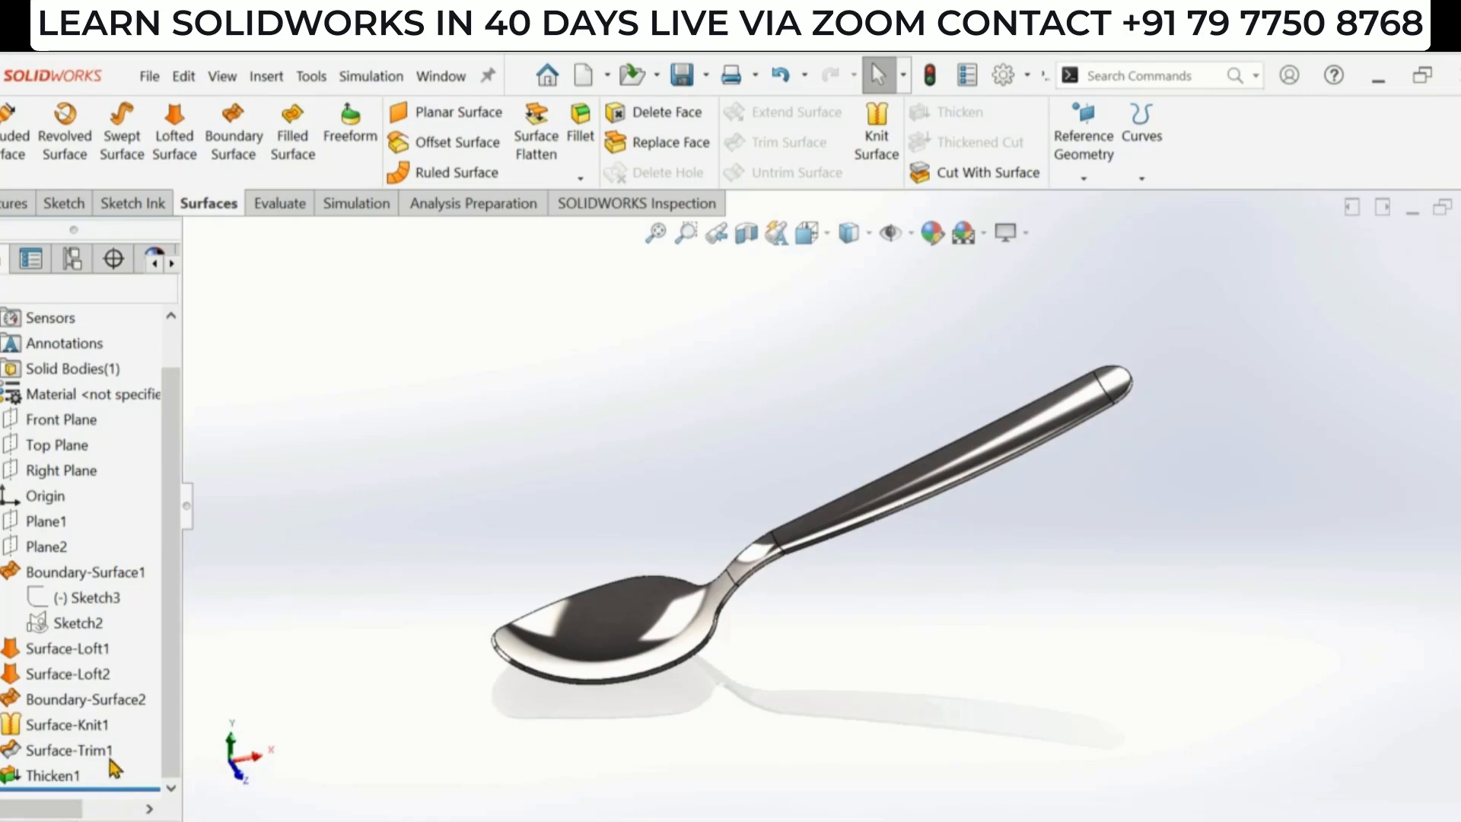
click(54, 775)
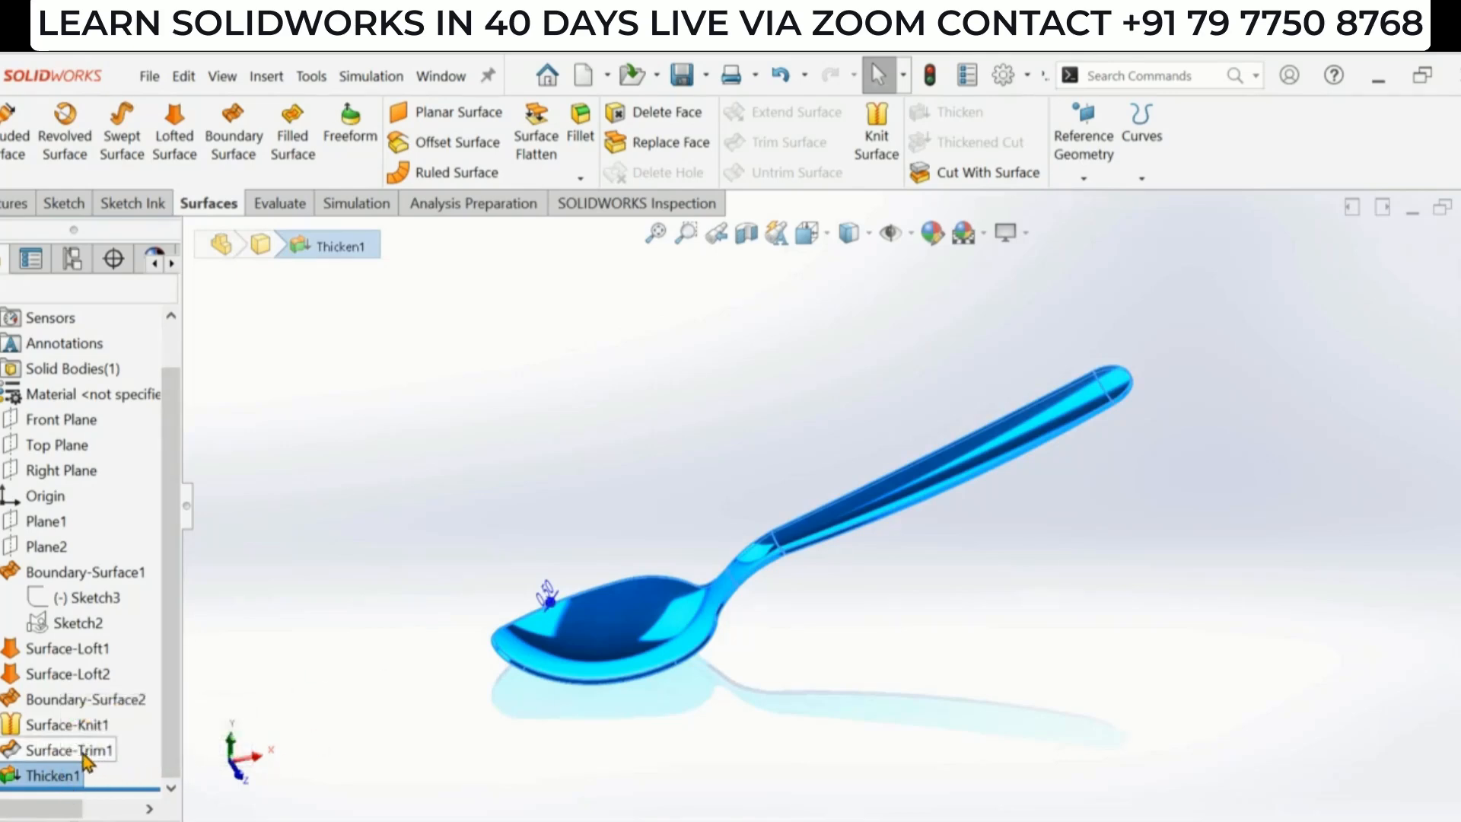
ctrl+click(83, 751)
ctrl+click(73, 728)
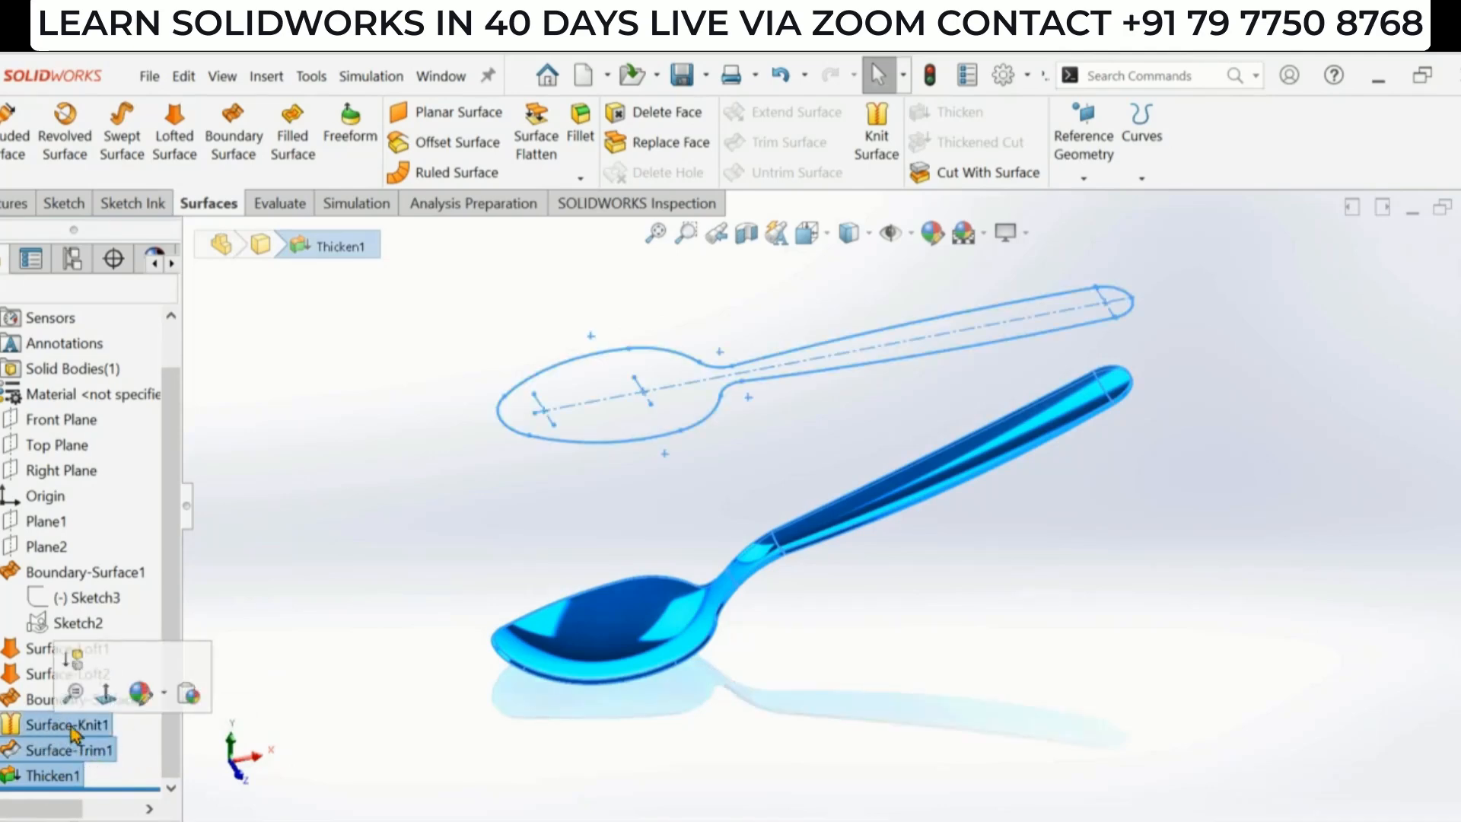
key(Delete)
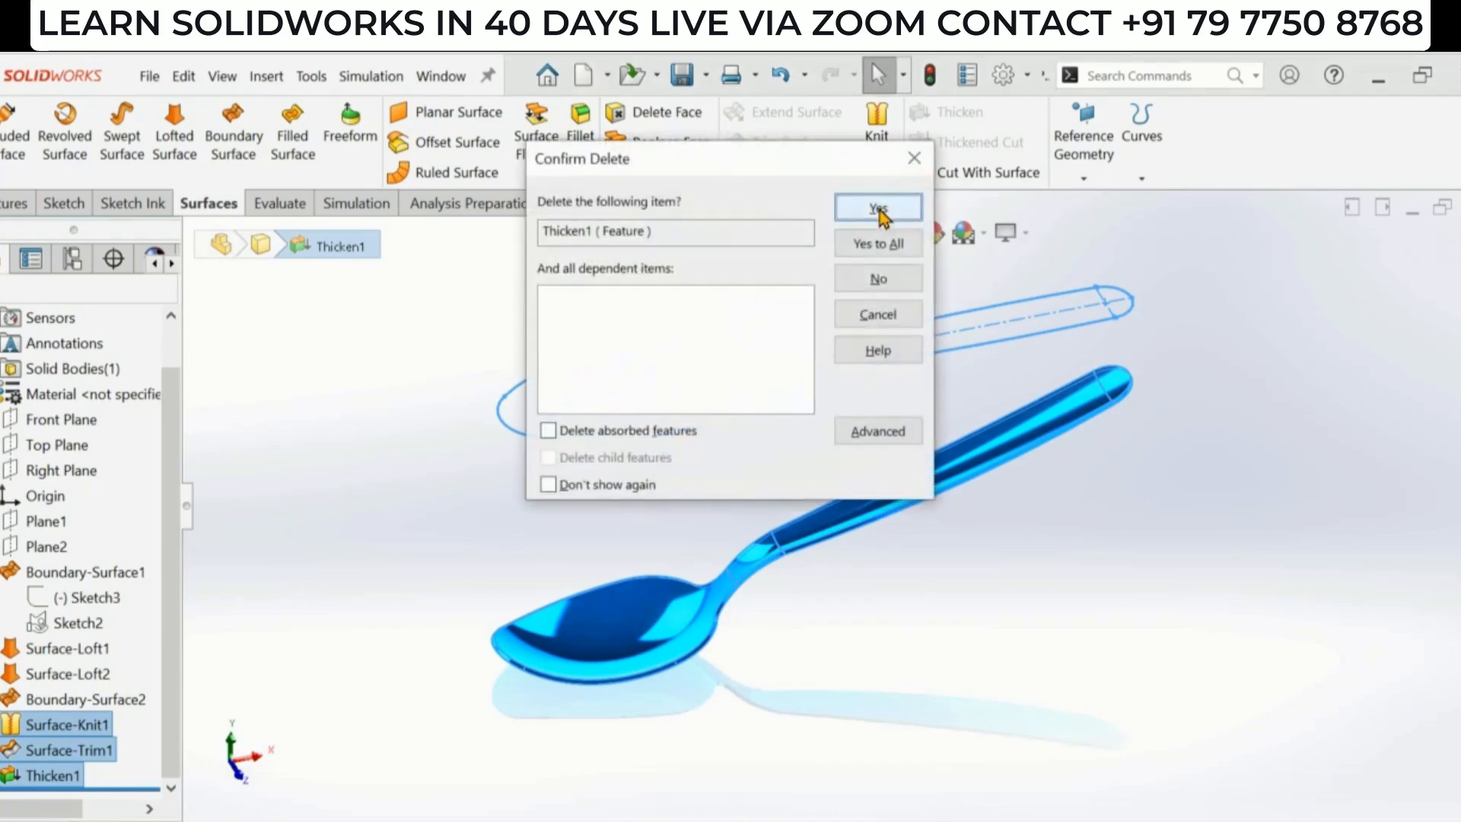
click(877, 243)
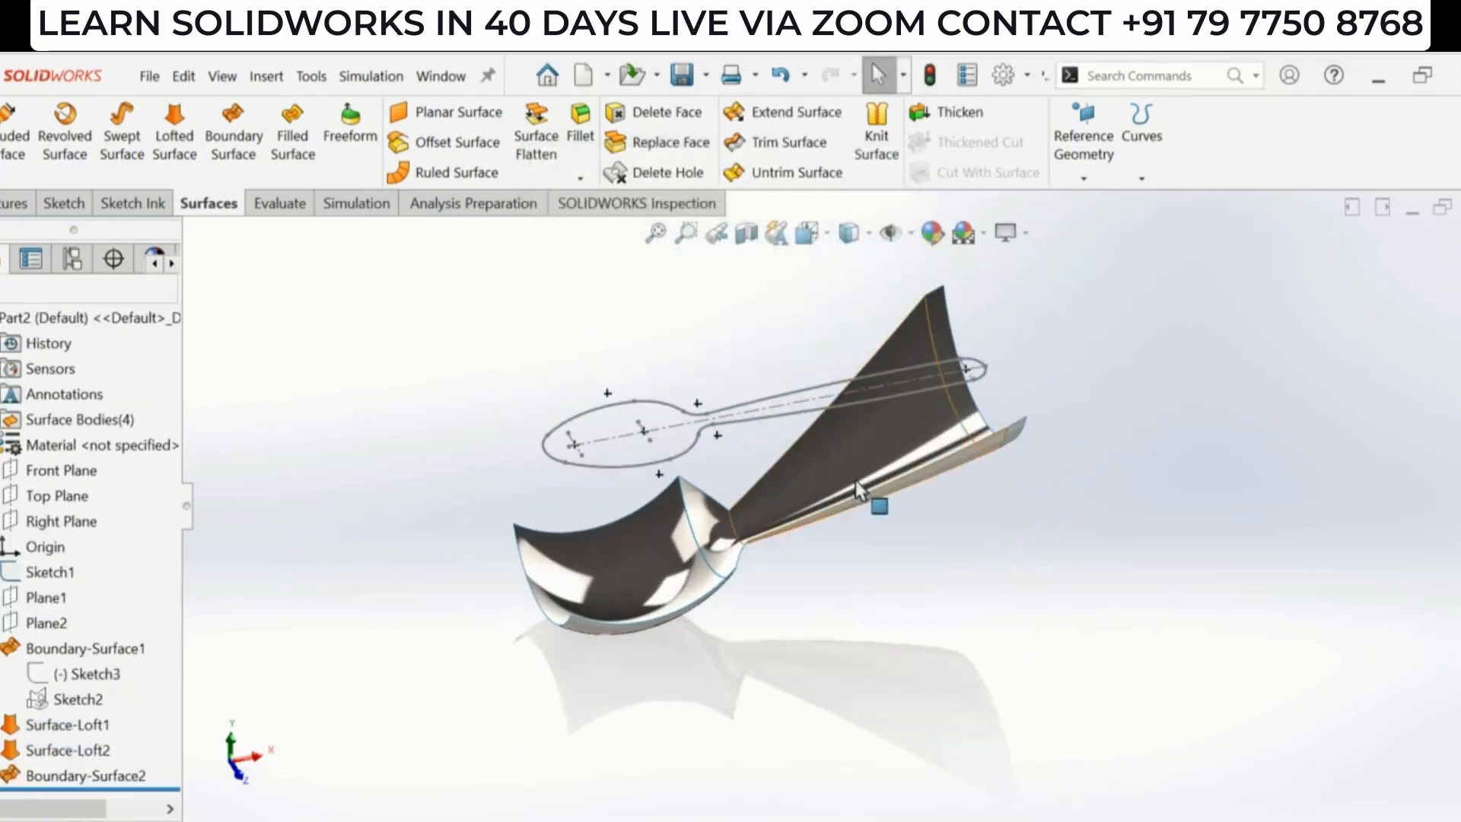
- Trim the bowl, neck and handle surfaces with Sketch1, keeping the regions inside the spoon outline
scroll(769, 466, down, 2)
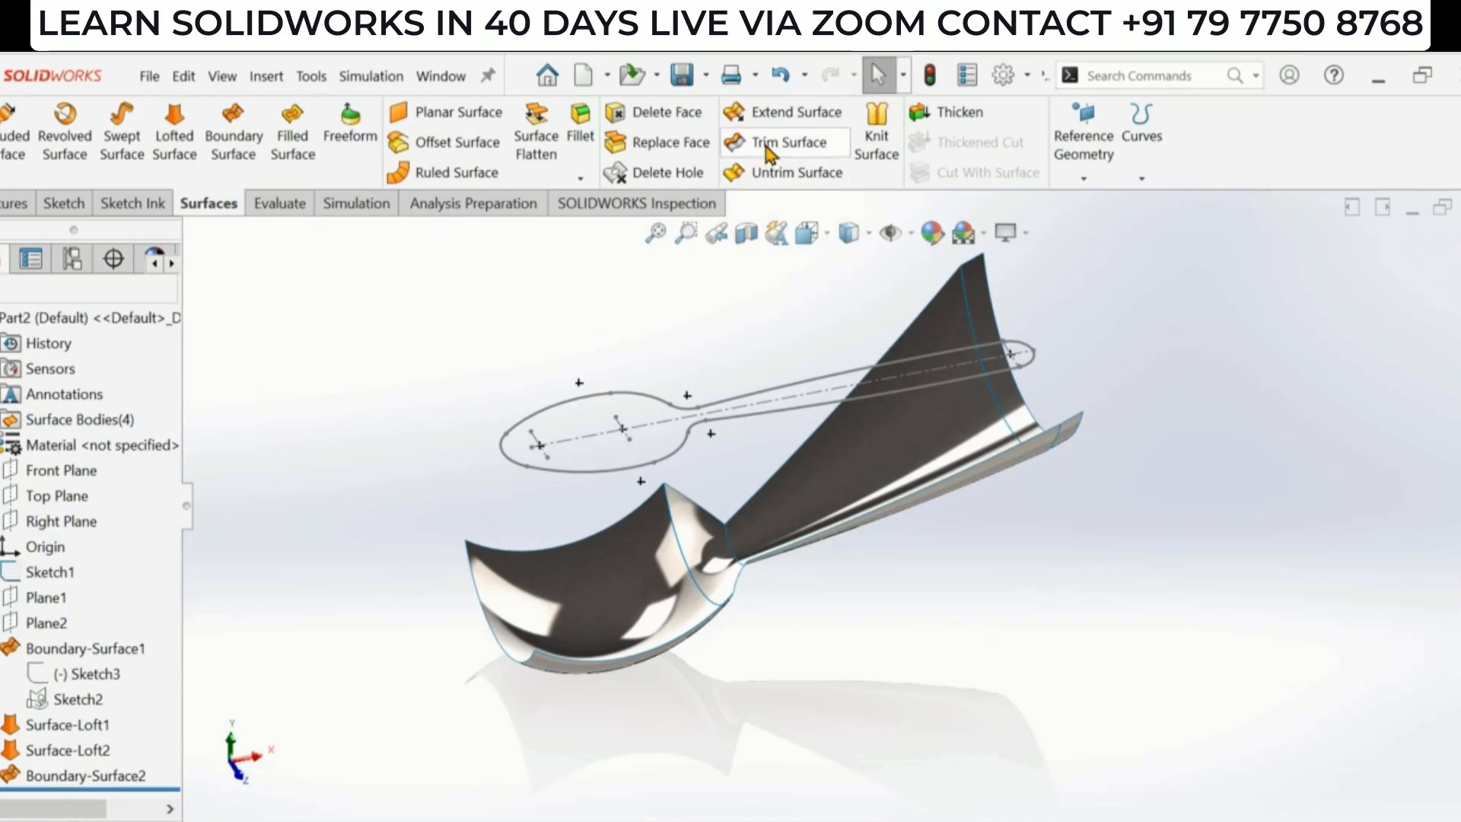
click(773, 148)
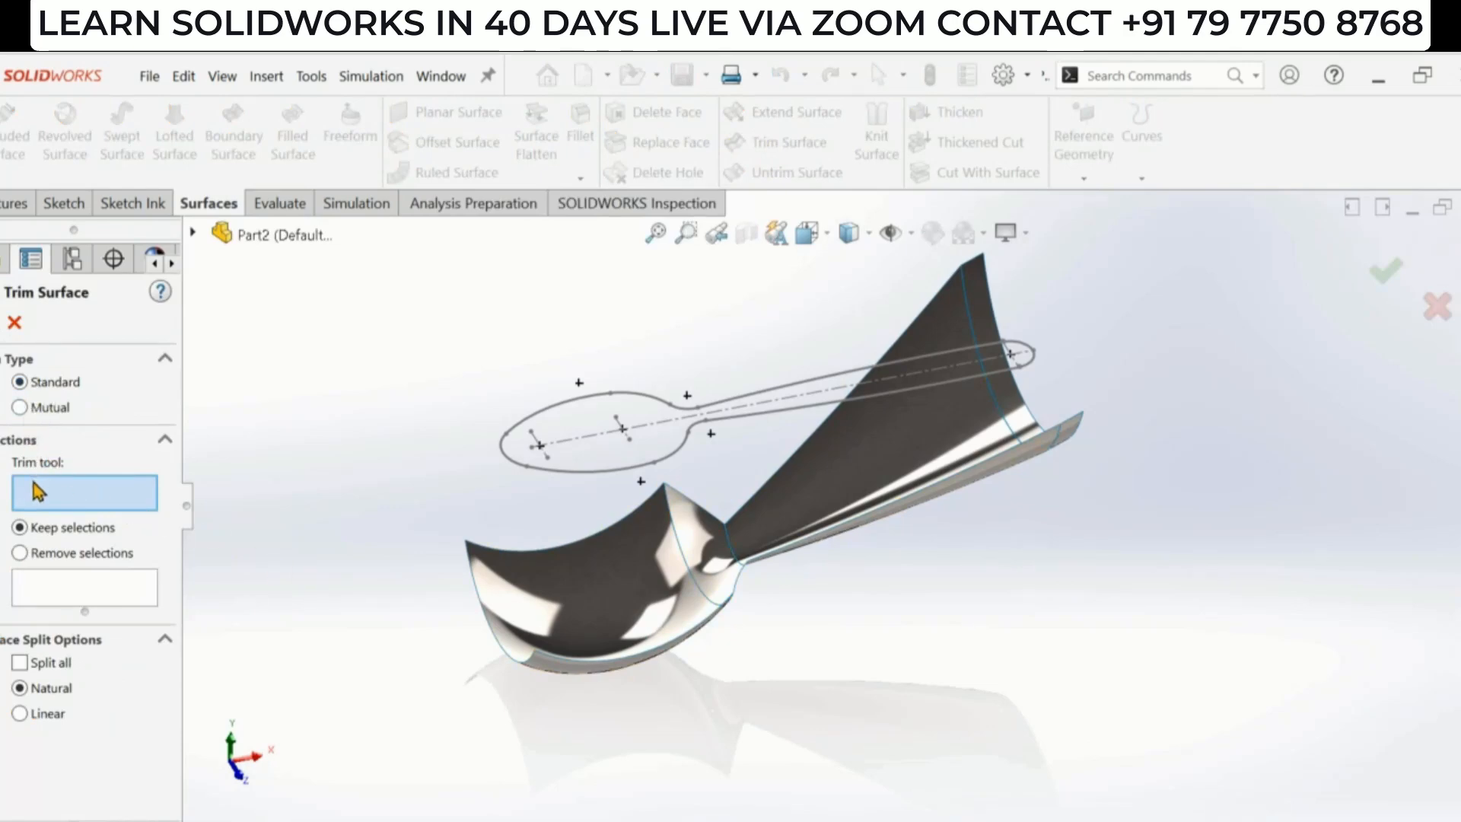
click(588, 473)
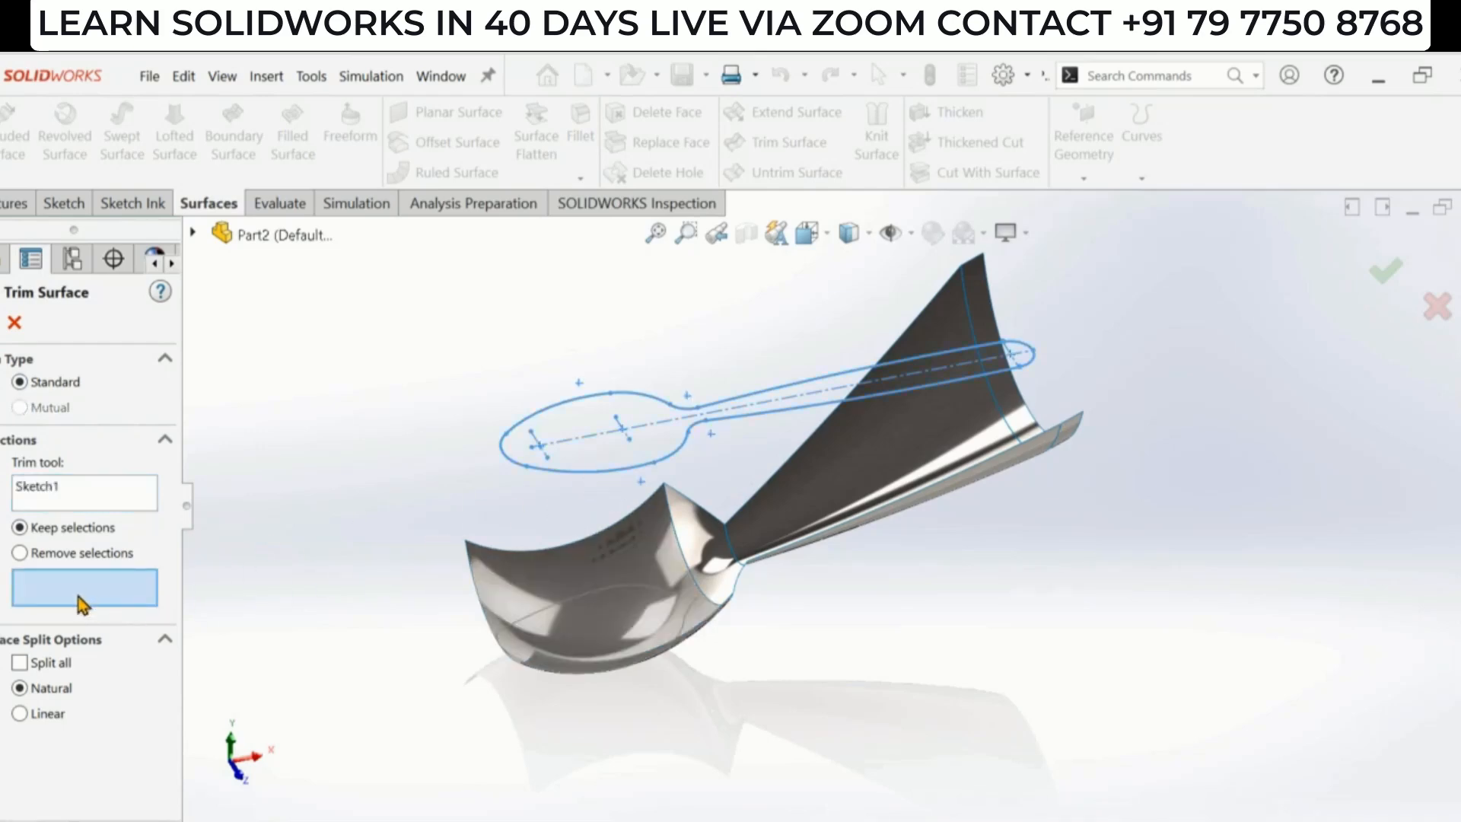
click(586, 615)
scroll(751, 595, down, 5)
click(696, 550)
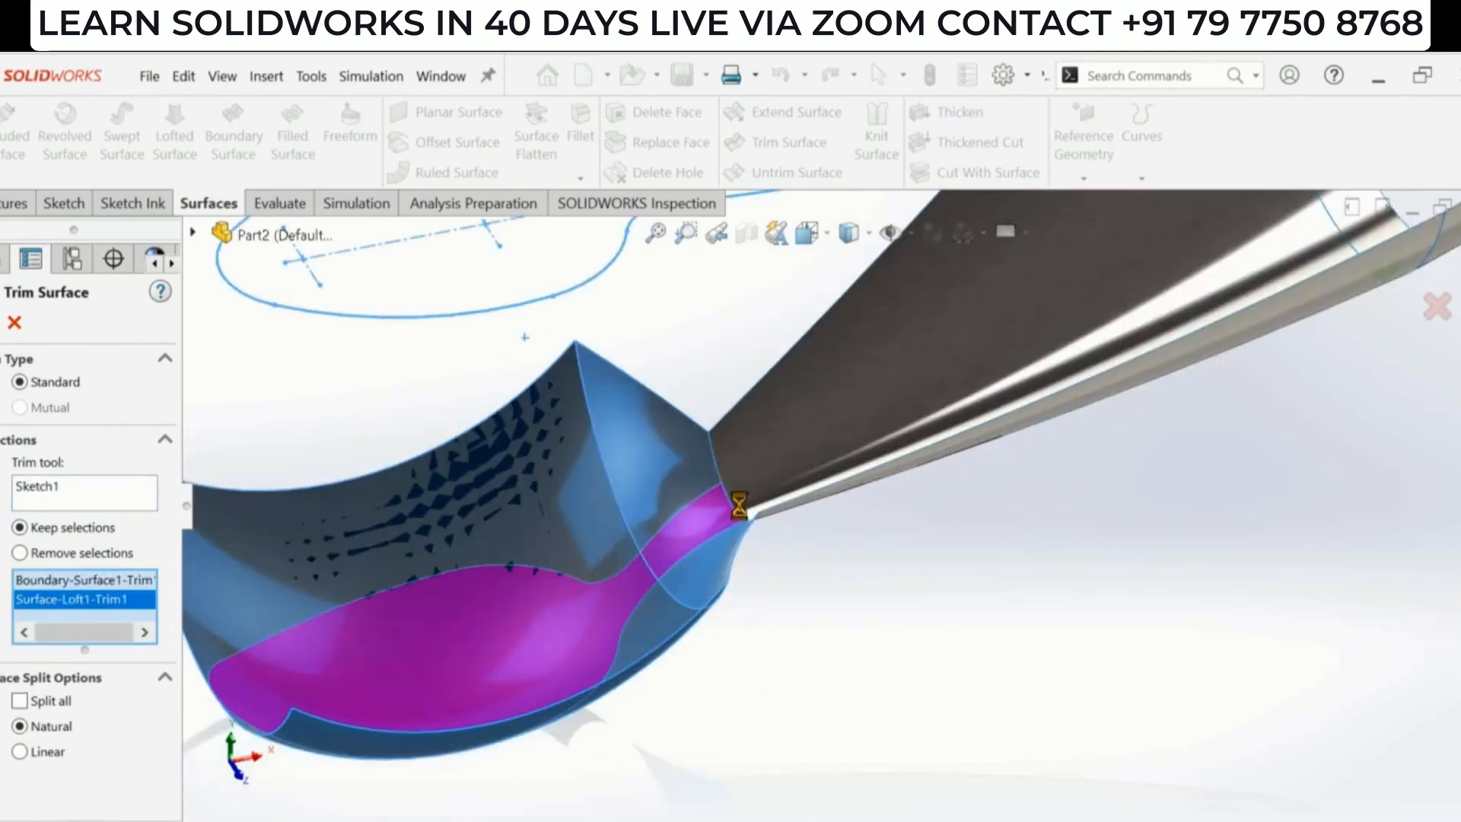
click(757, 497)
scroll(915, 611, up, 6)
scroll(1149, 421, down, 5)
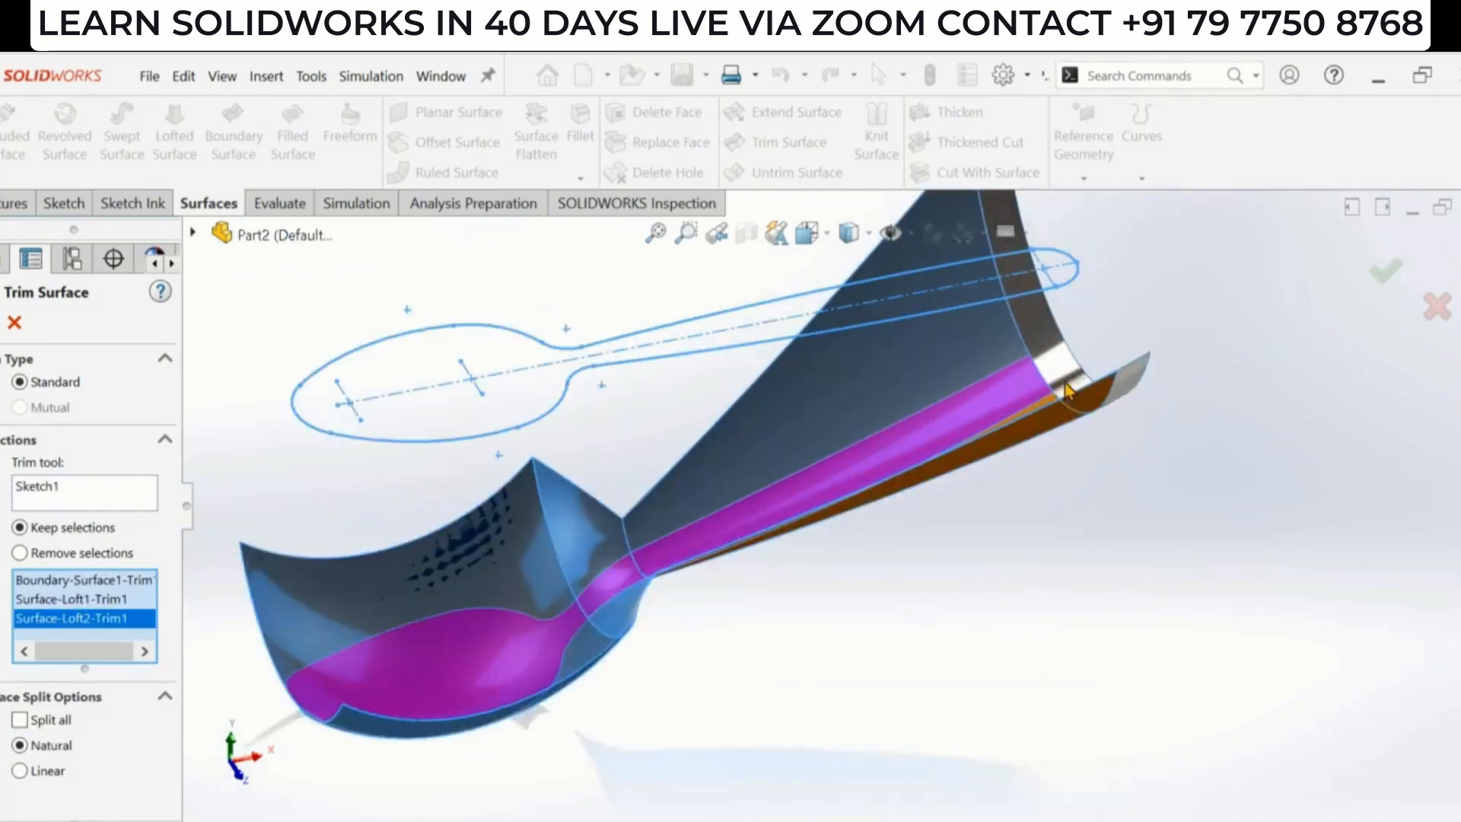
click(1051, 359)
scroll(1359, 348, up, 5)
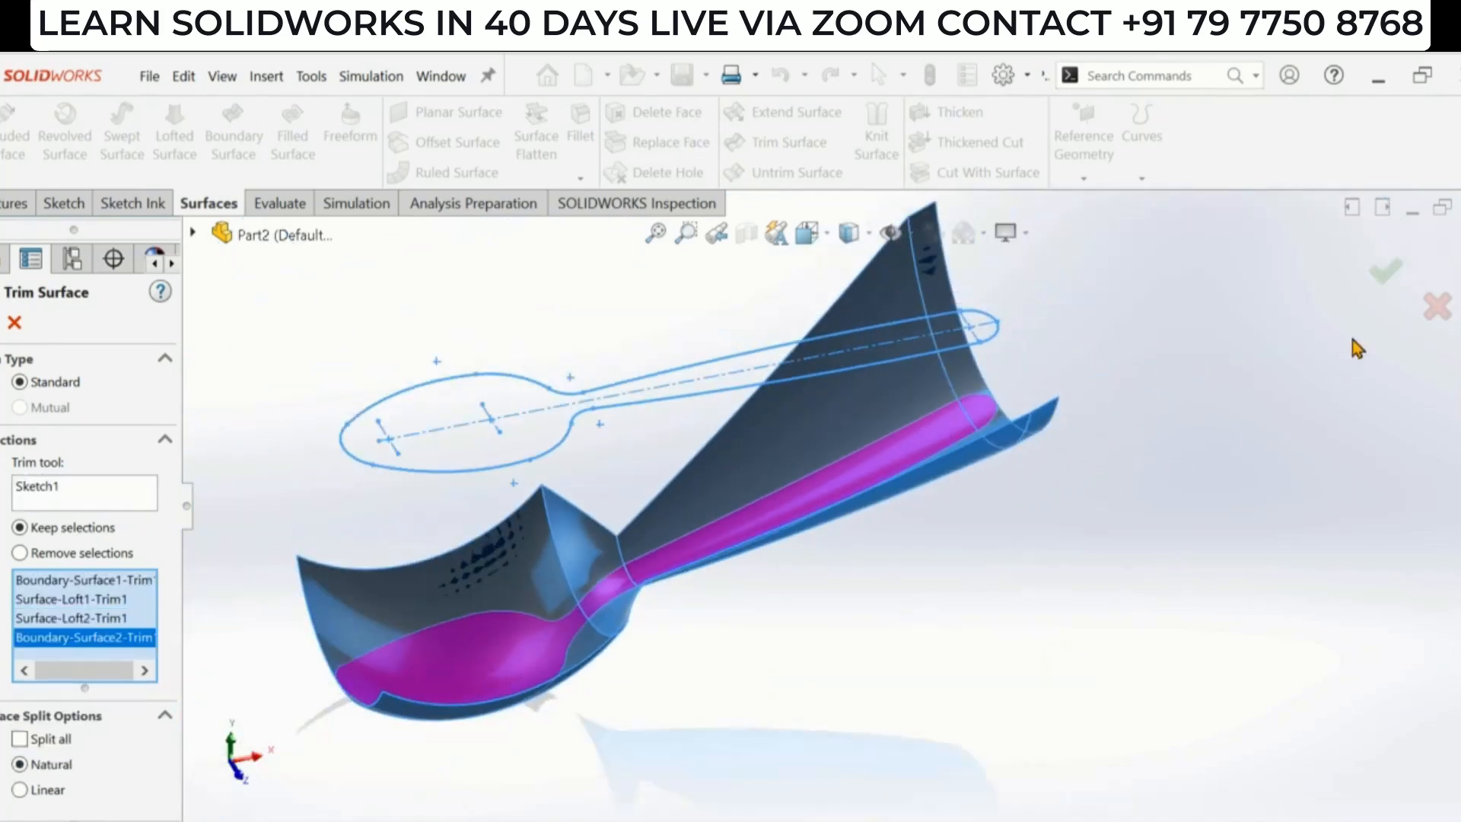
click(1386, 271)
- Knit the trimmed neck, handle and handle-tip surfaces into one surface
click(802, 609)
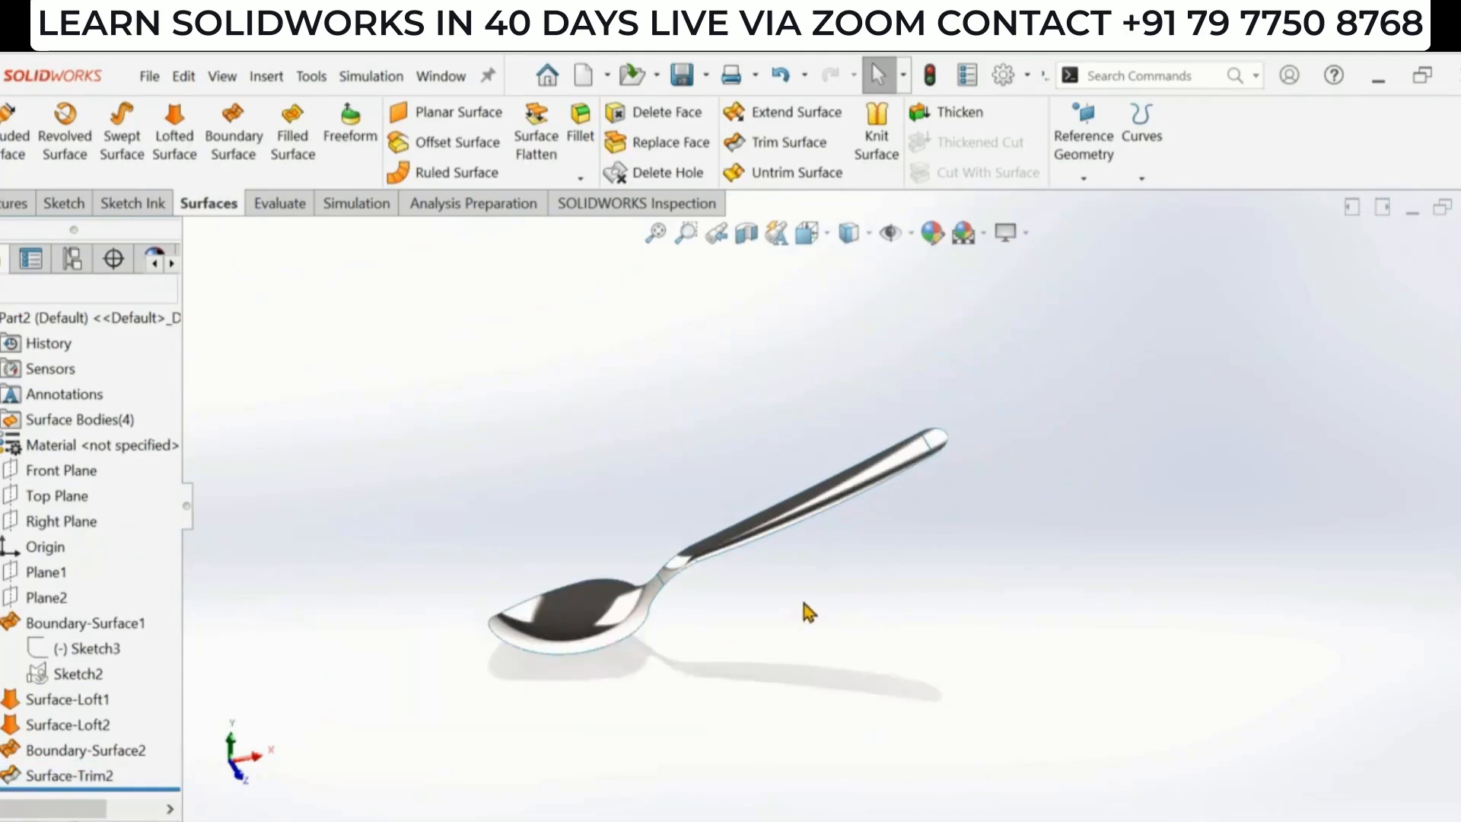
mouse_move(803, 610)
middle_down()
mouse_move(829, 683)
mouse_move(559, 598)
mouse_move(773, 489)
mouse_move(760, 446)
mouse_move(671, 592)
mouse_move(632, 563)
middle_up()
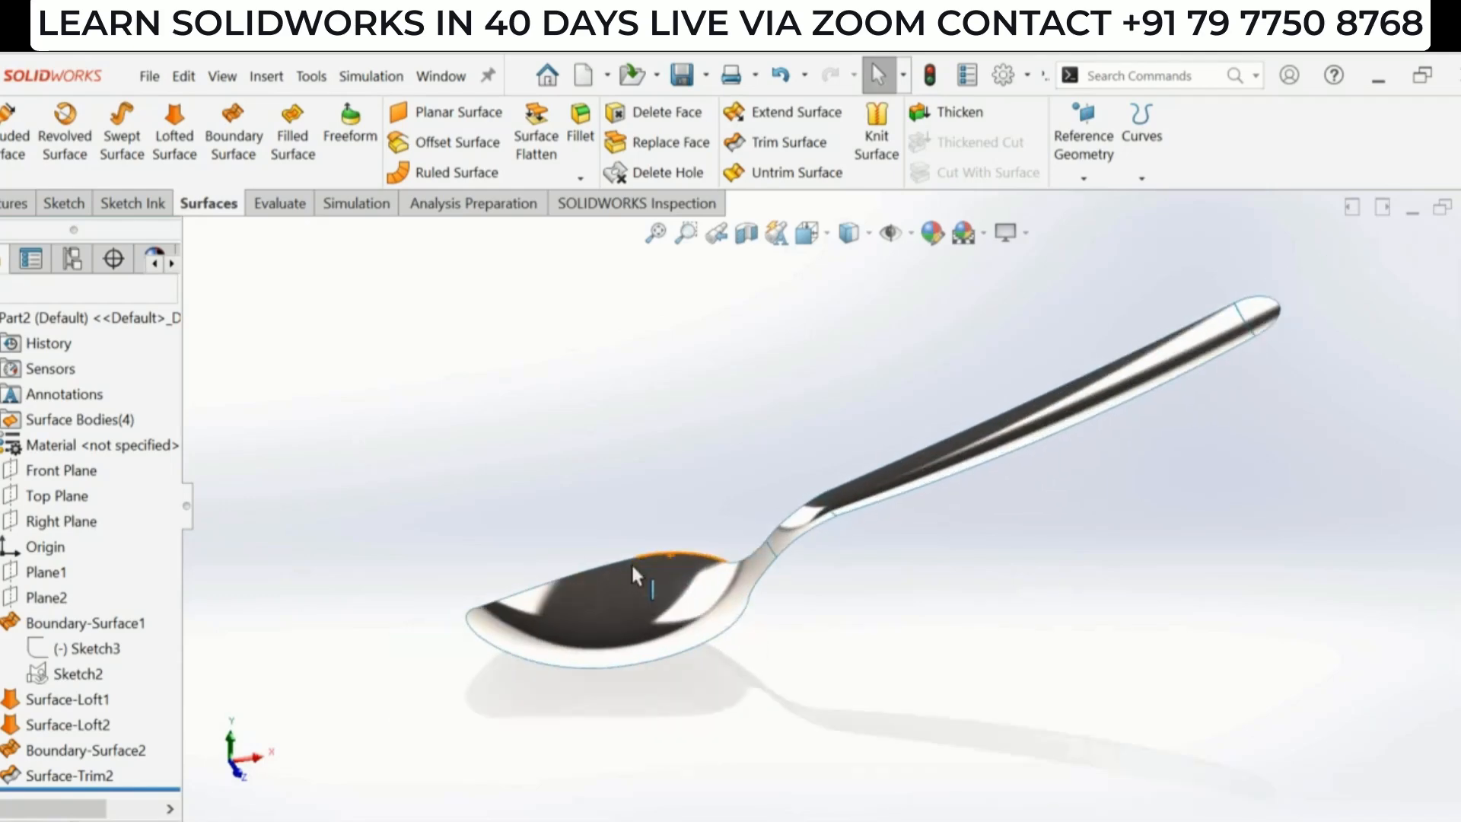
click(874, 145)
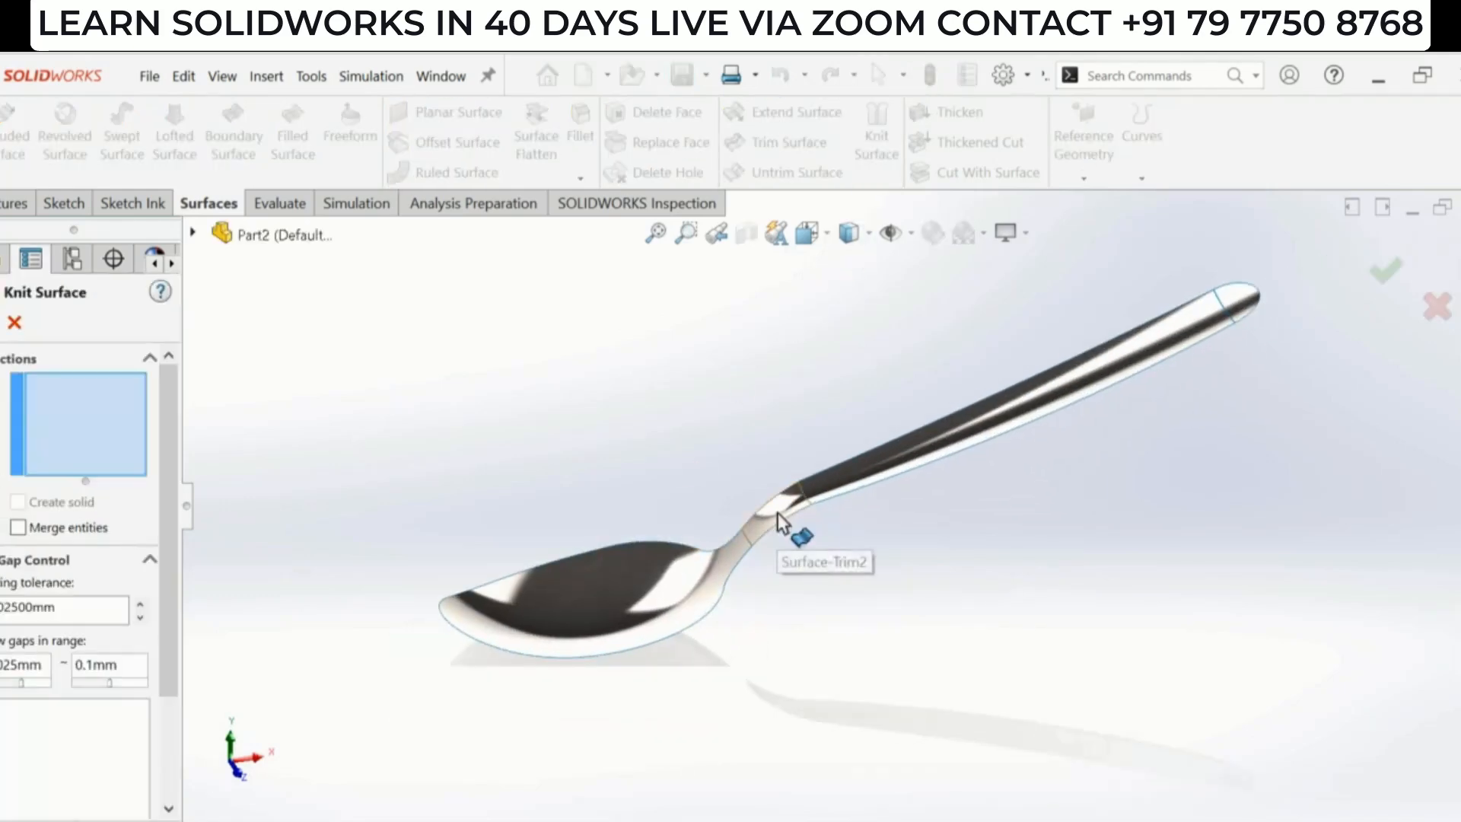
click(778, 512)
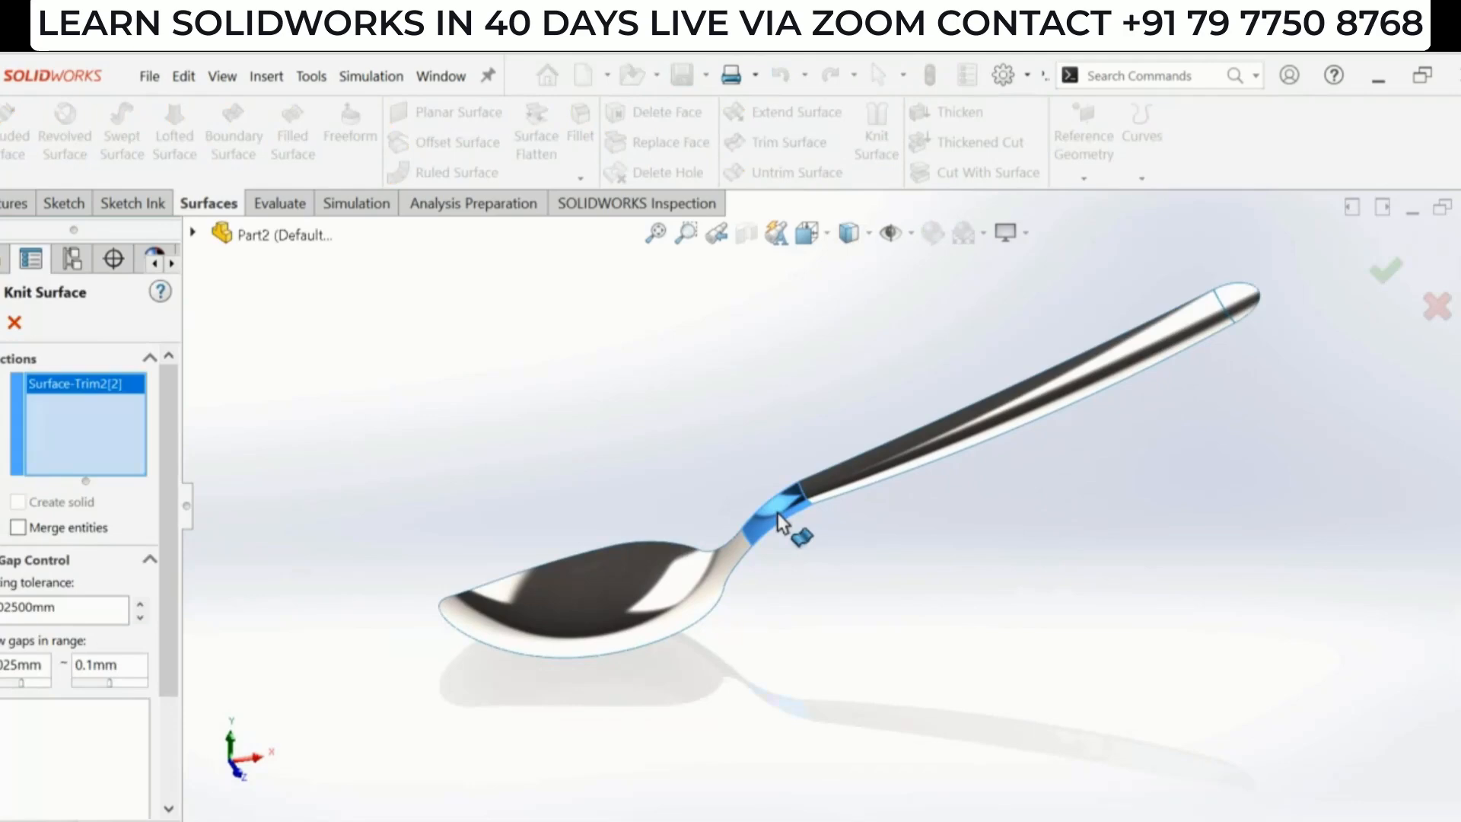
click(778, 513)
click(837, 482)
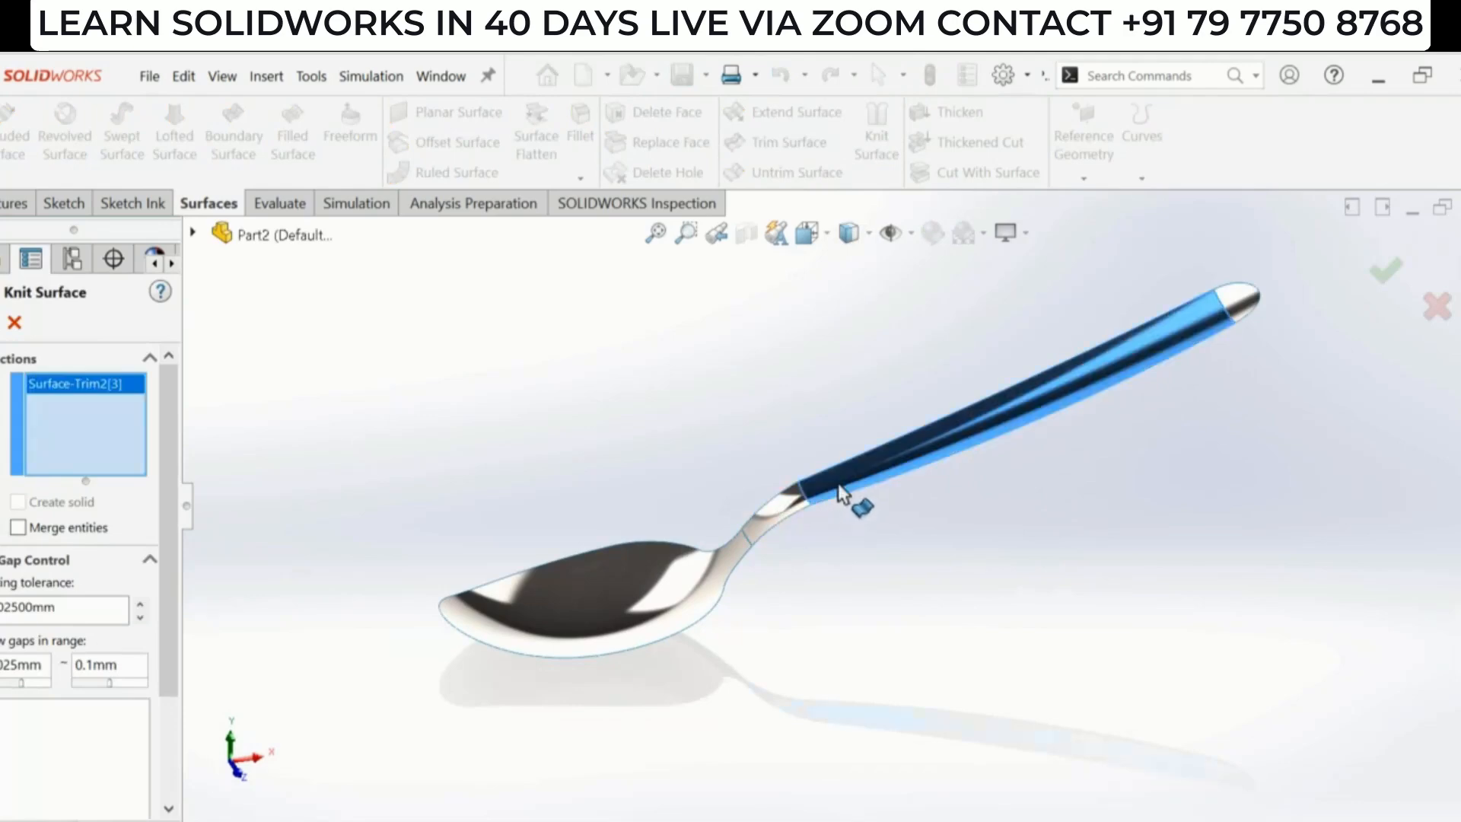
click(1252, 306)
click(2, 323)
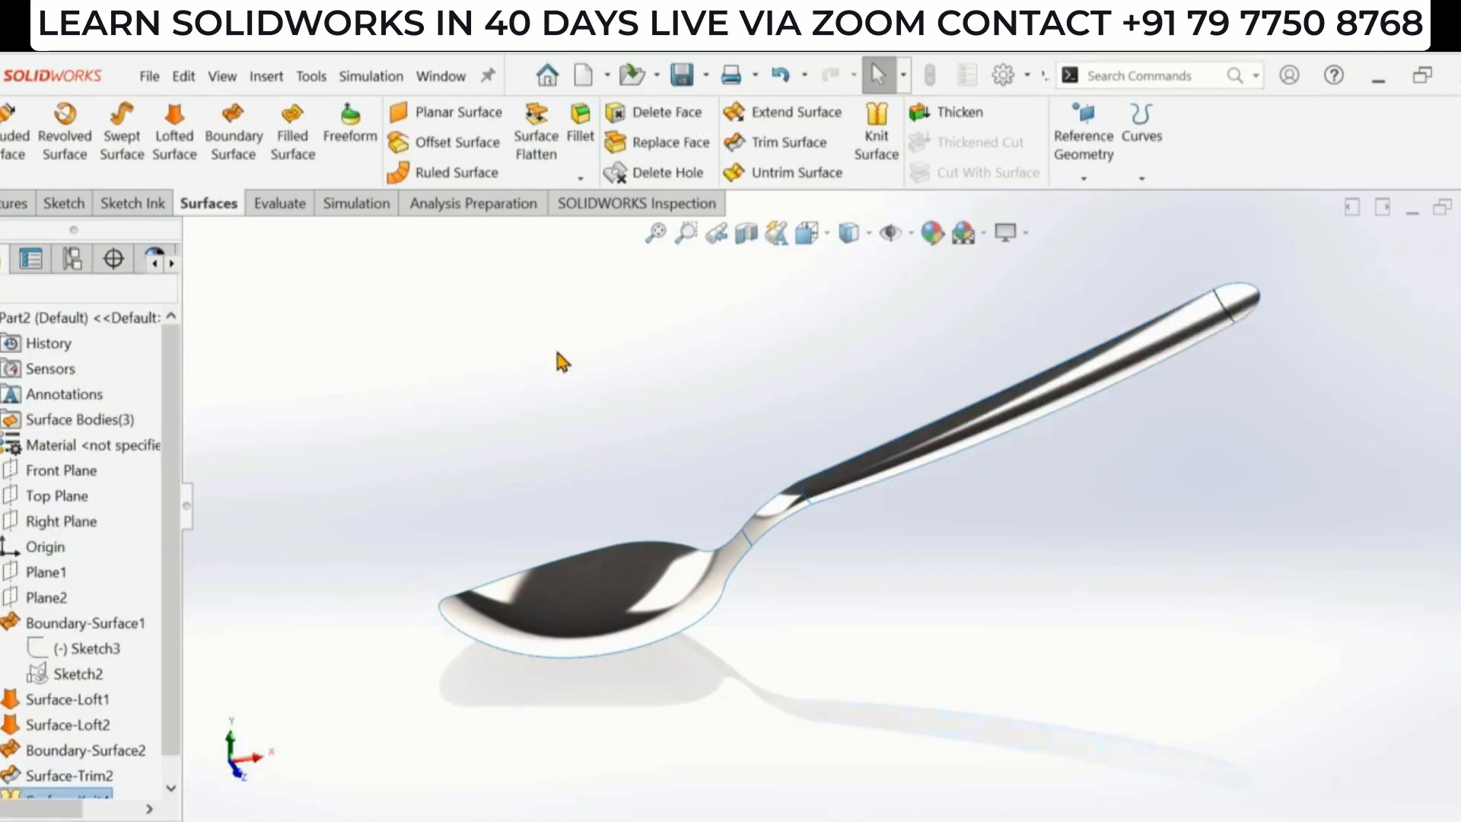
- Thicken the knitted handle surface Surface-Knit4 to a thickness of 5 mm
scroll(557, 369, up, 1)
click(962, 116)
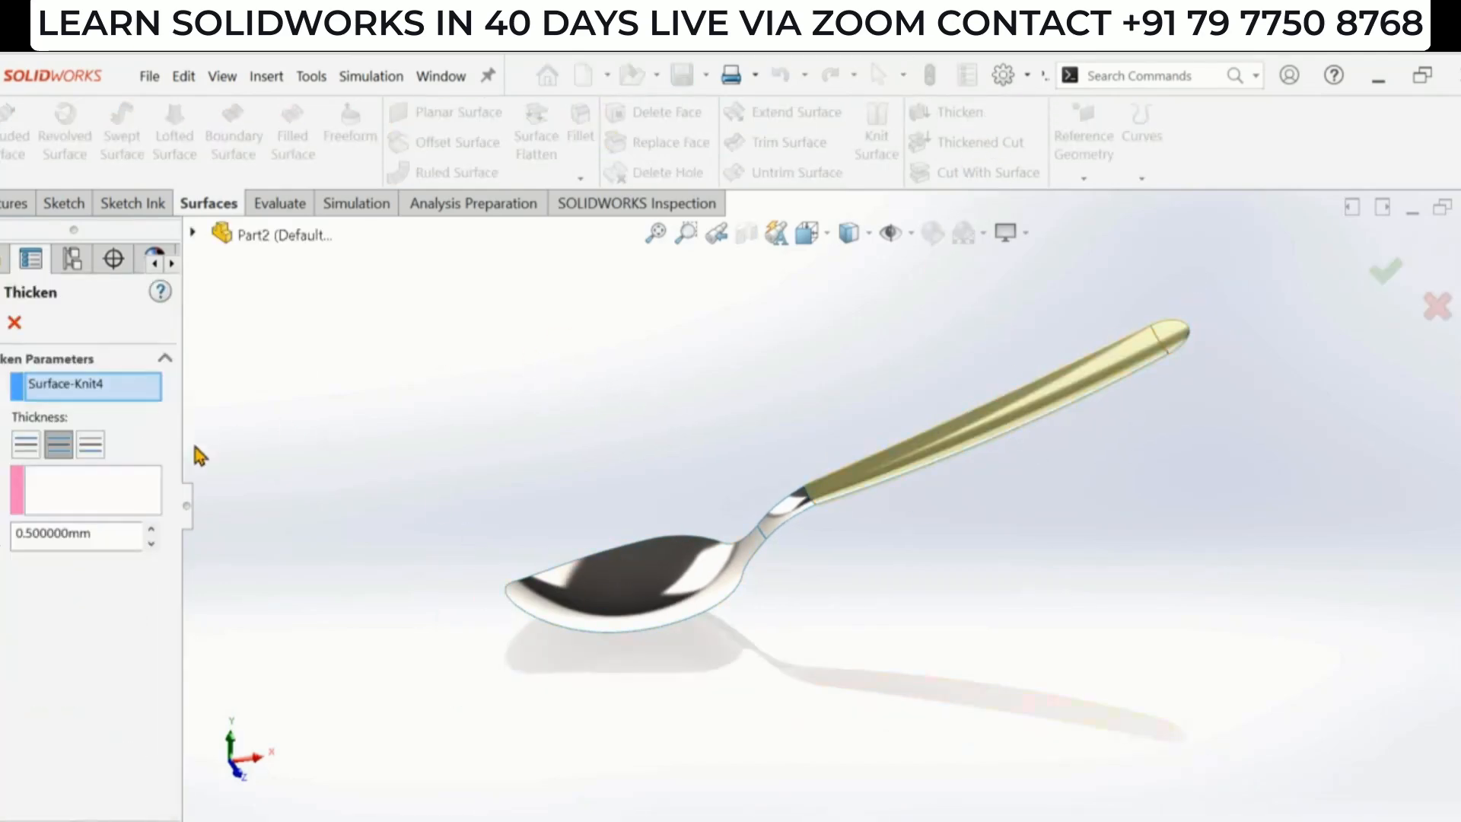
double_click(81, 533)
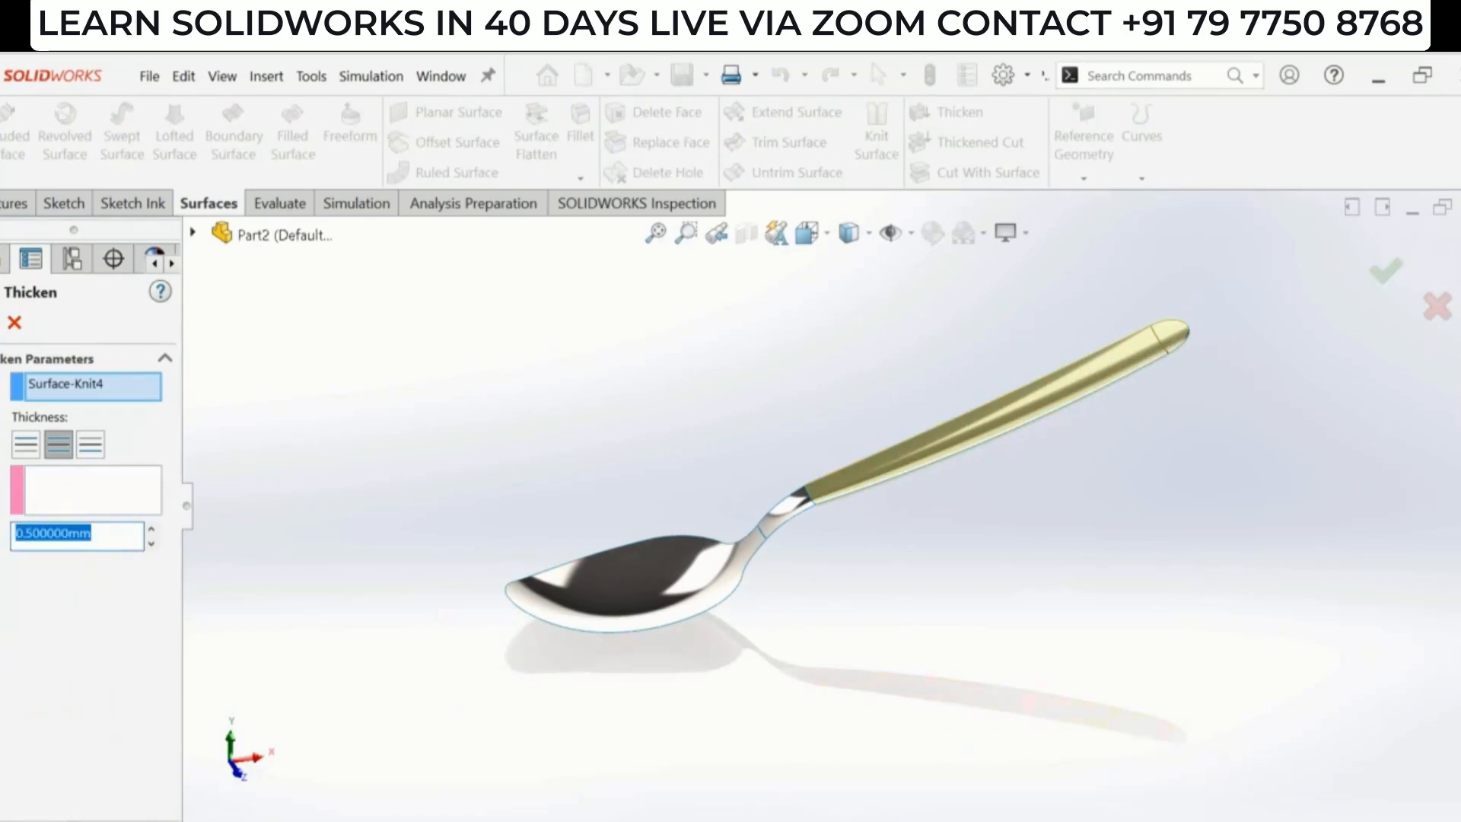
text(5)
key(Return)
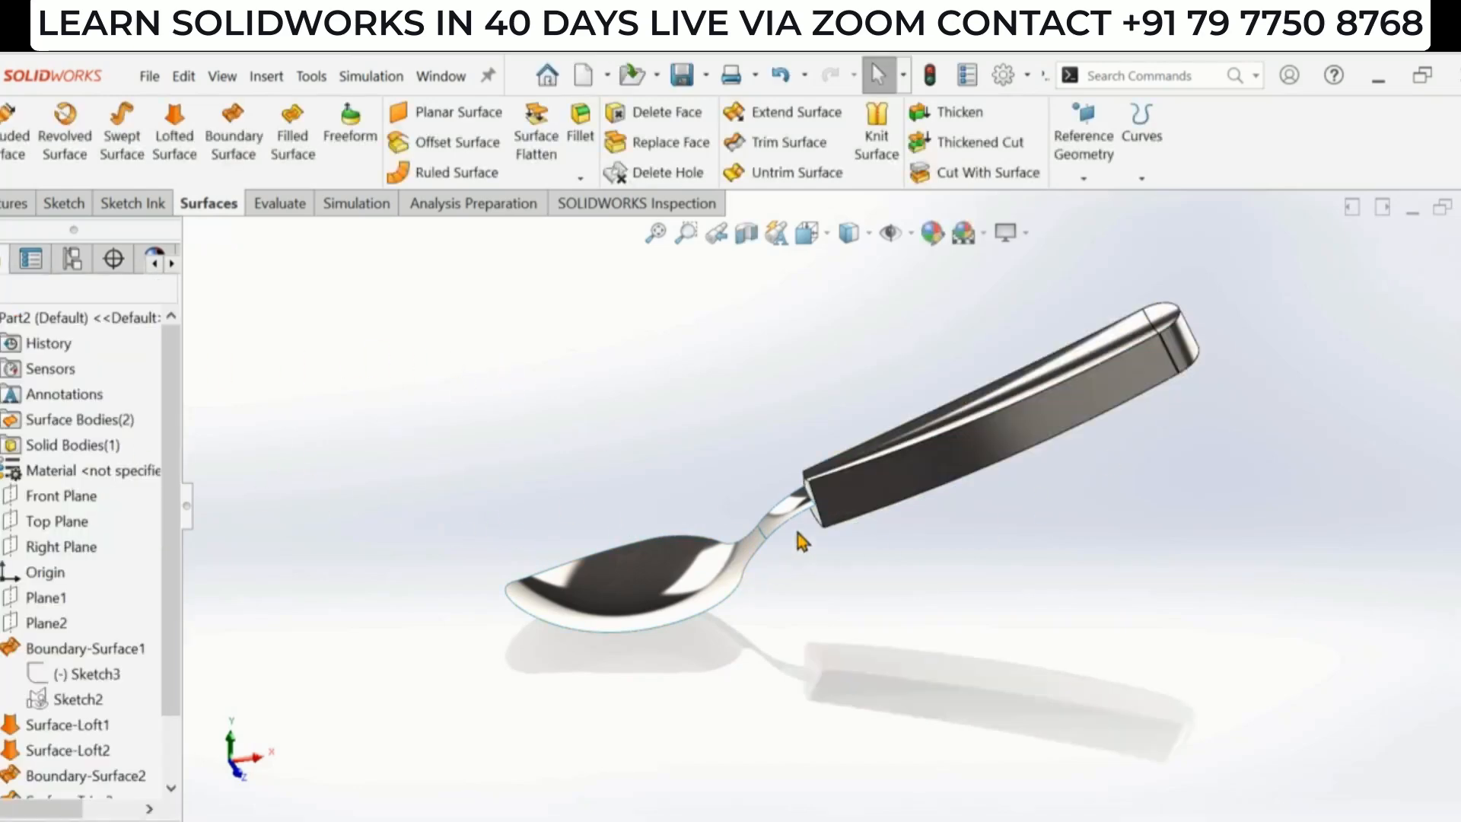
- Knit the trimmed bowl and neck surfaces together into one surface
scroll(798, 533, down, 1)
mouse_move(798, 533)
middle_down()
mouse_move(817, 524)
mouse_move(815, 558)
mouse_move(805, 538)
middle_up()
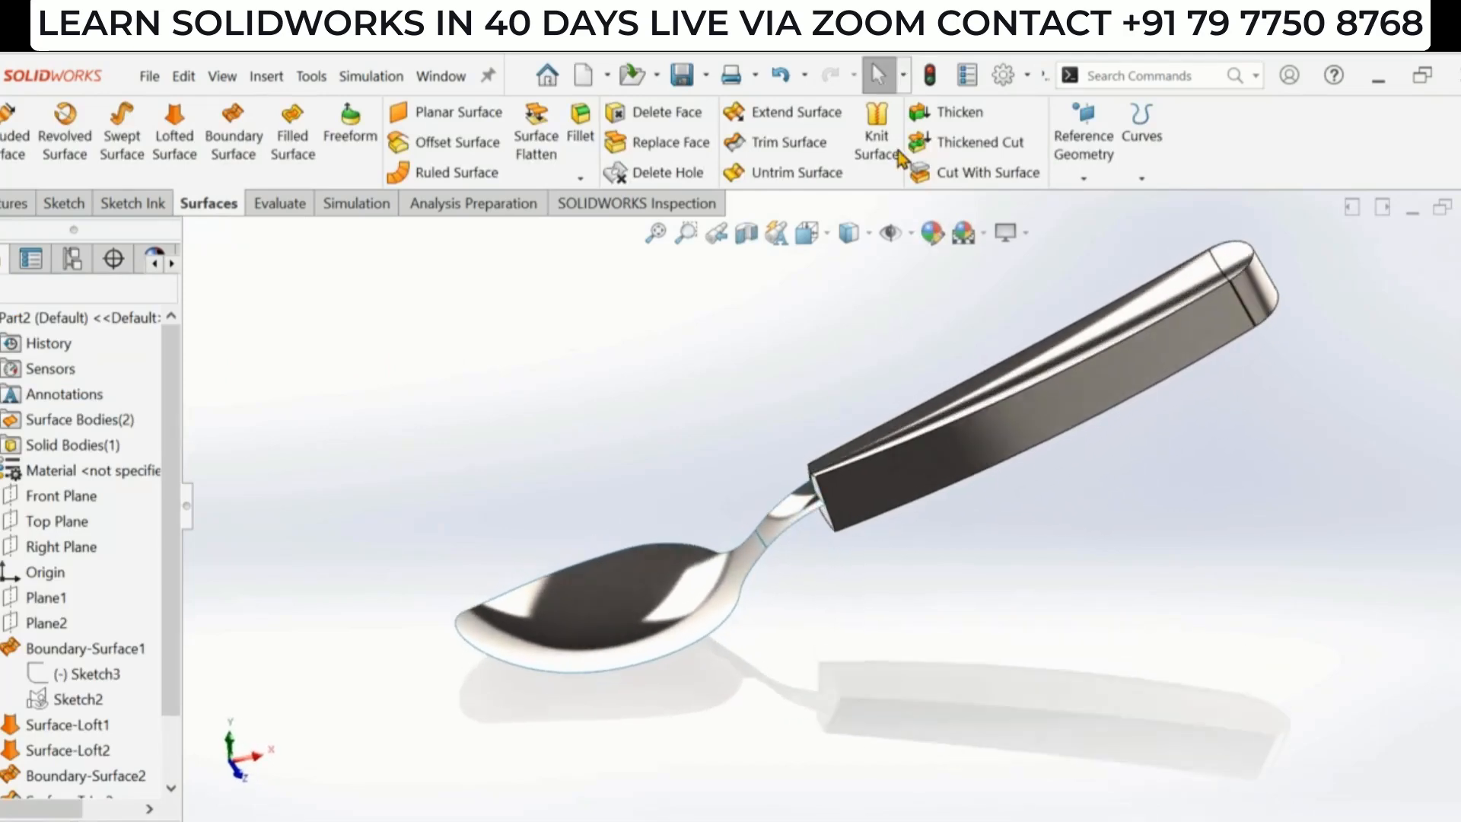
click(877, 144)
click(792, 505)
click(673, 639)
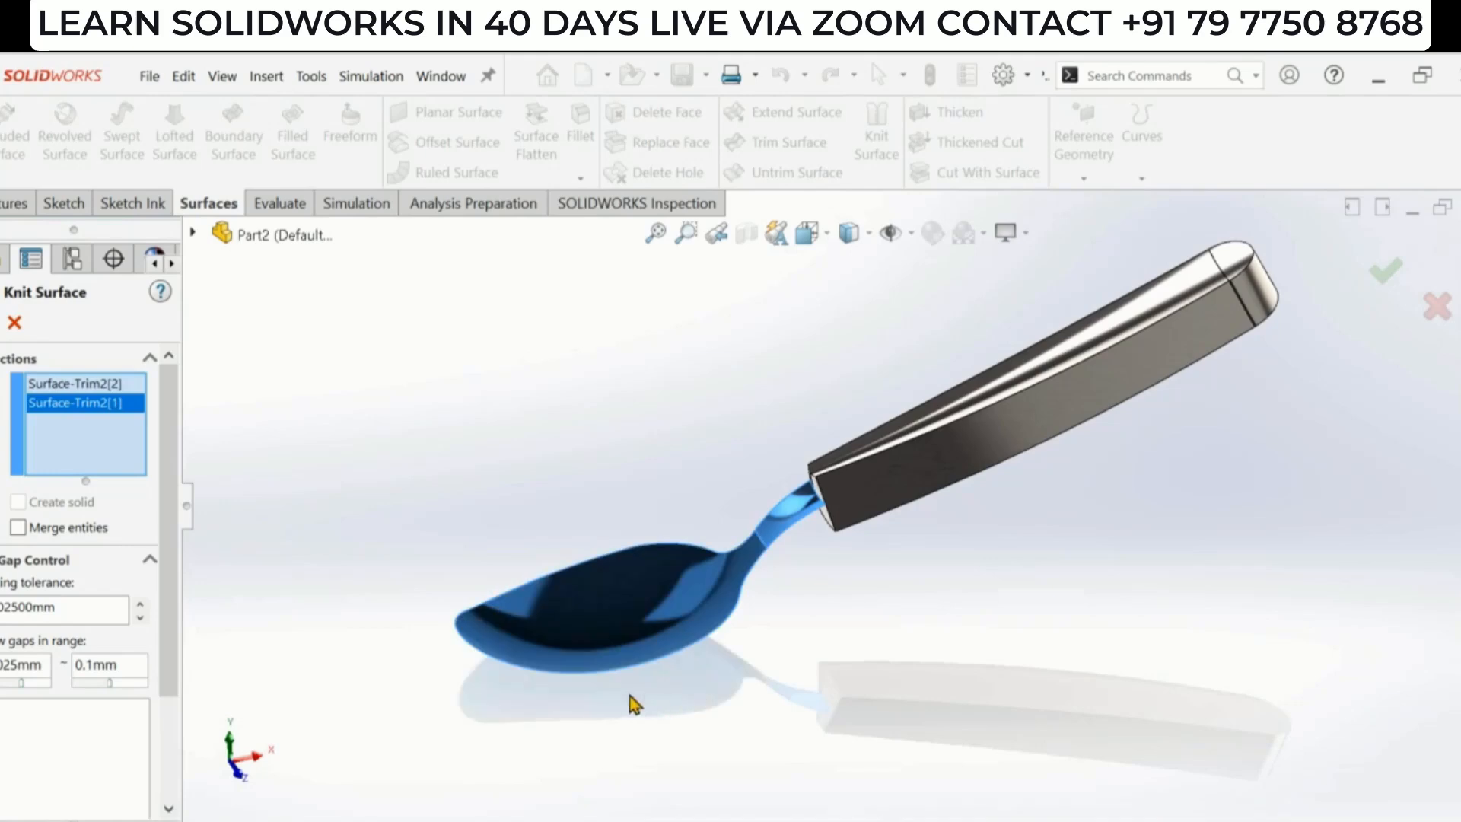
click(0, 323)
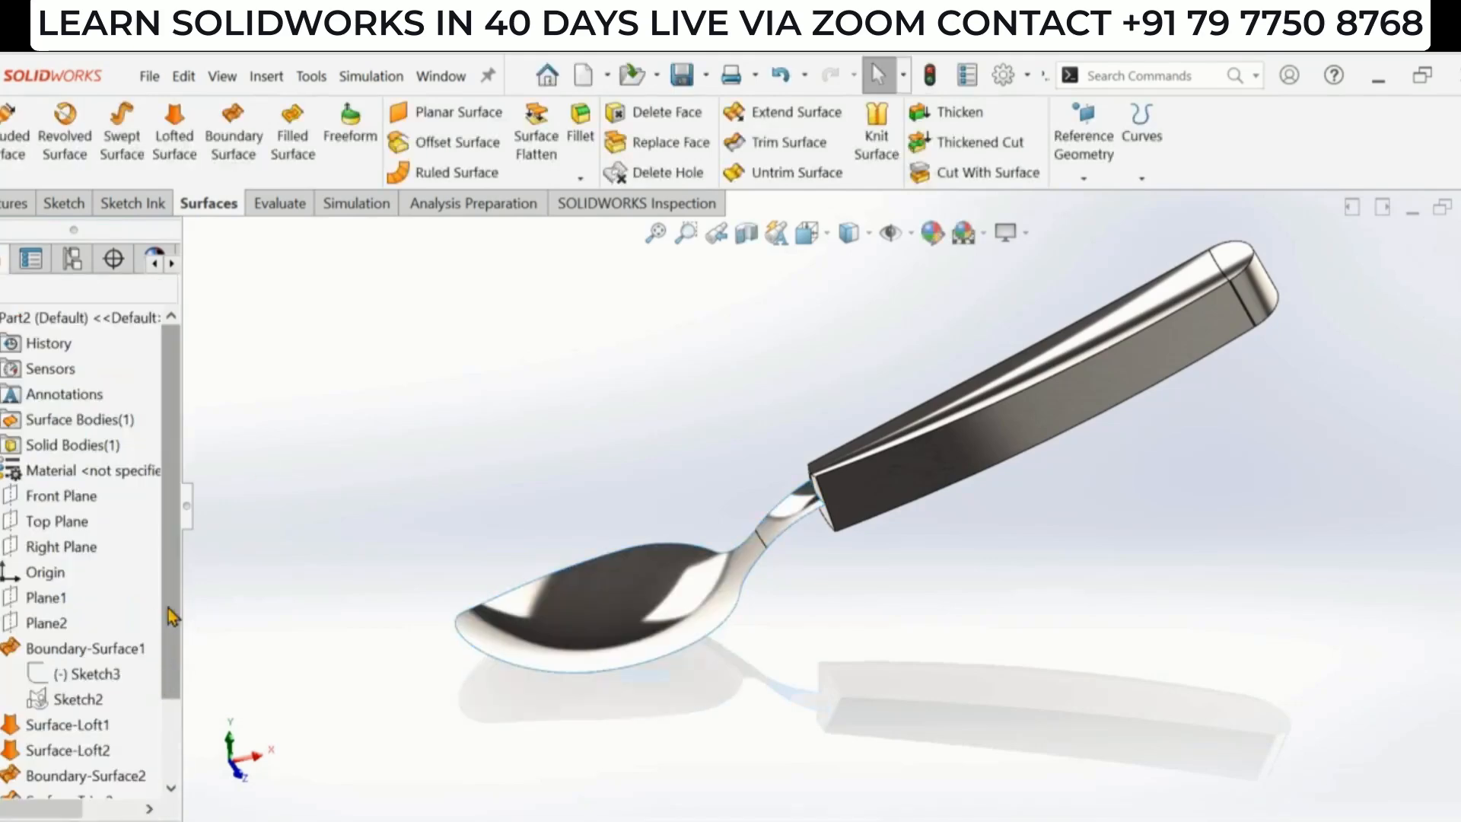
- Thicken the knitted bowl-and-neck surface Surface-Knit5 to a thickness of 0.5 mm
scroll(180, 605, down, 2)
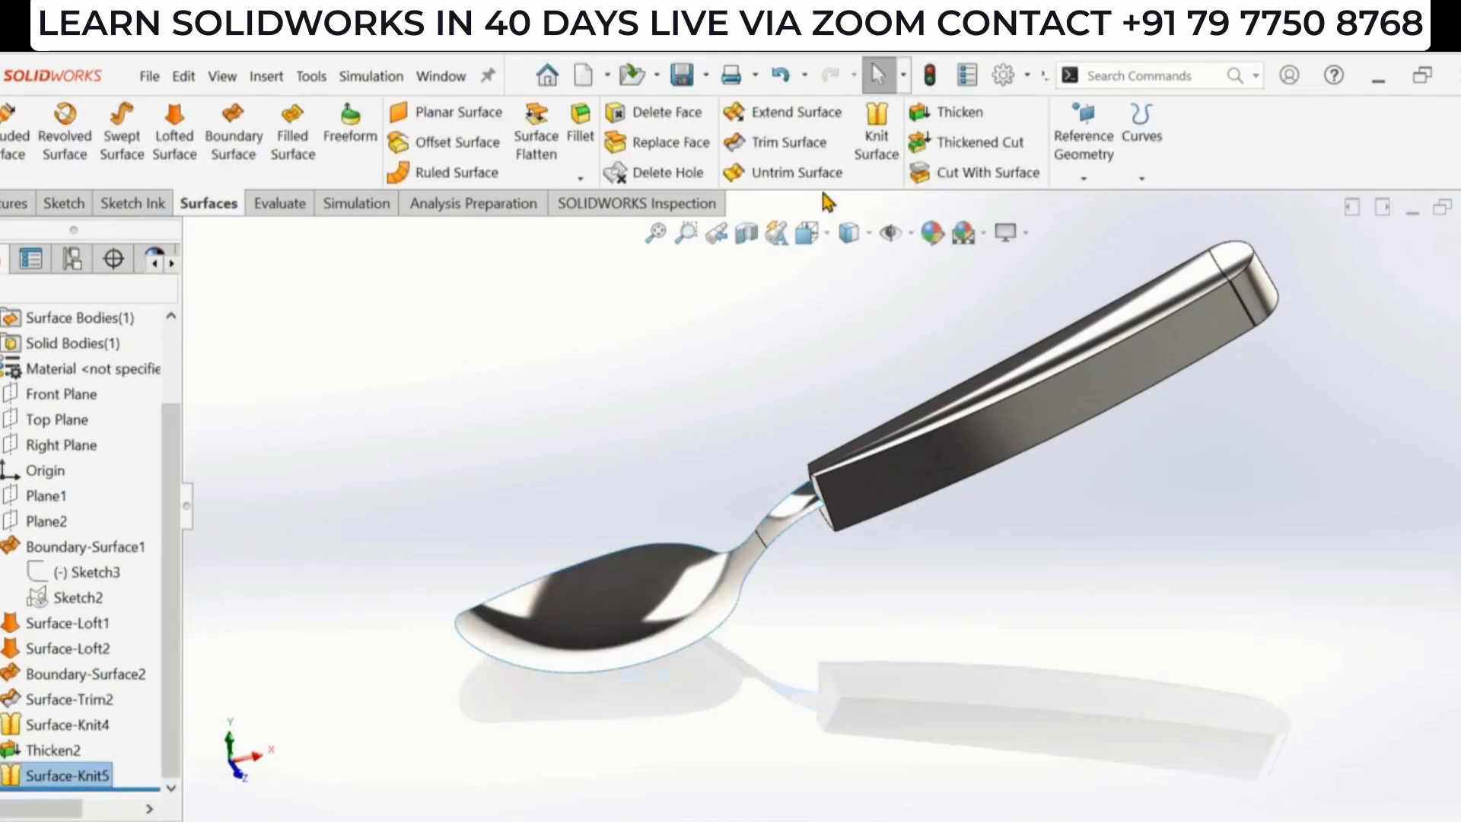
click(964, 118)
click(53, 453)
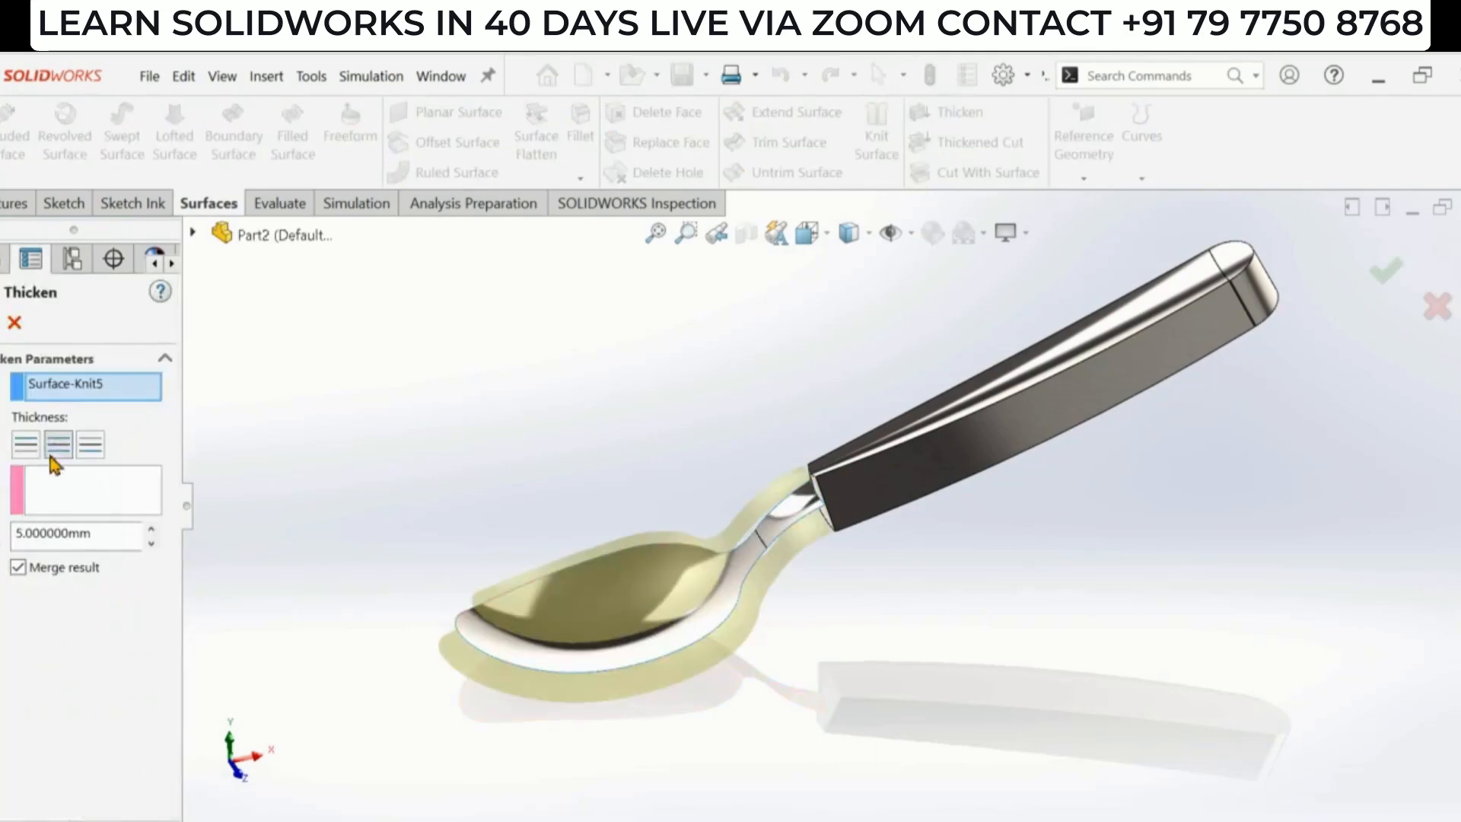
double_click(109, 540)
key(BackSpace)
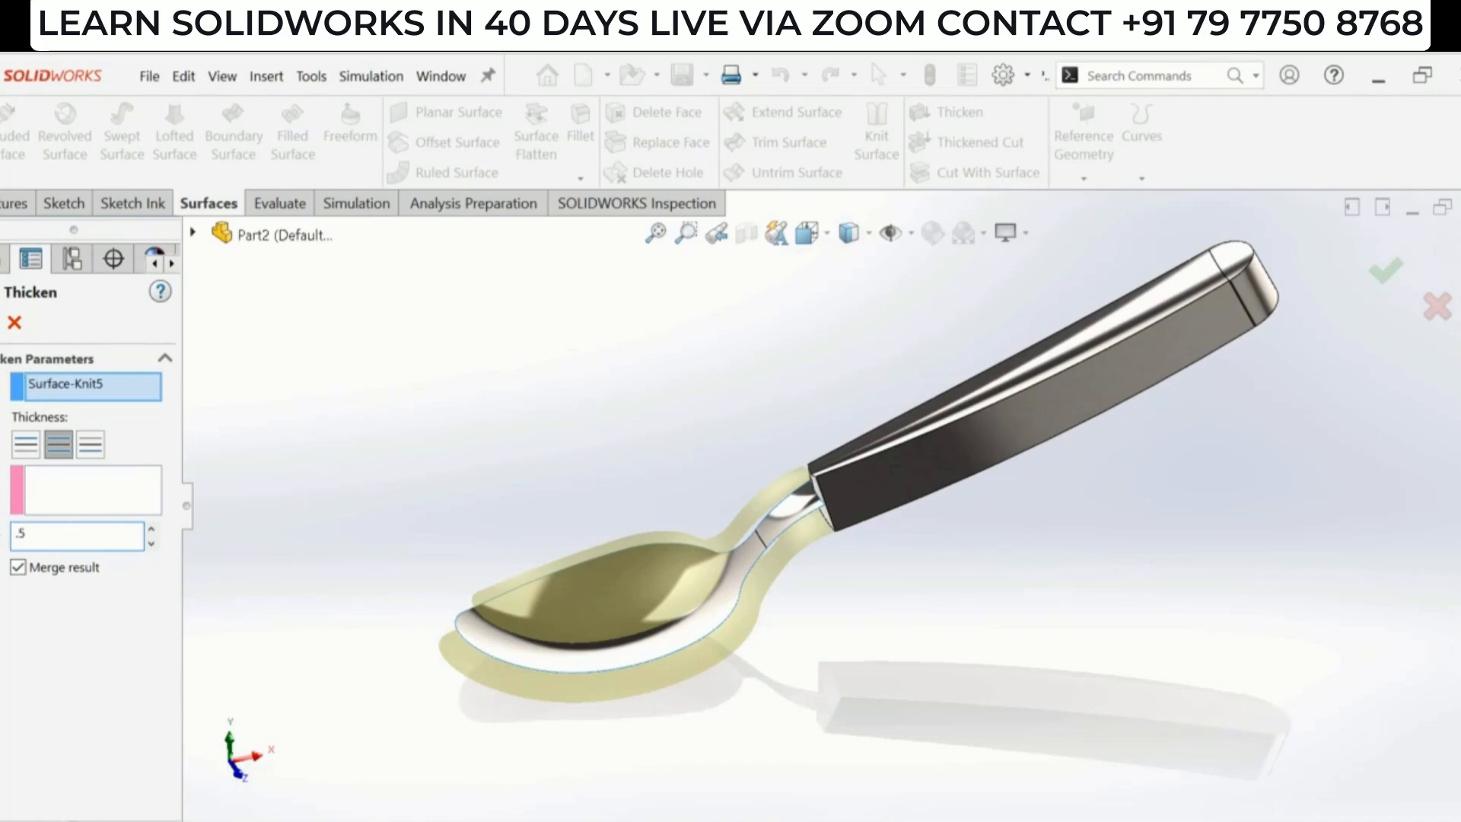
key(Return)
middle_drag(870, 609, 910, 525)
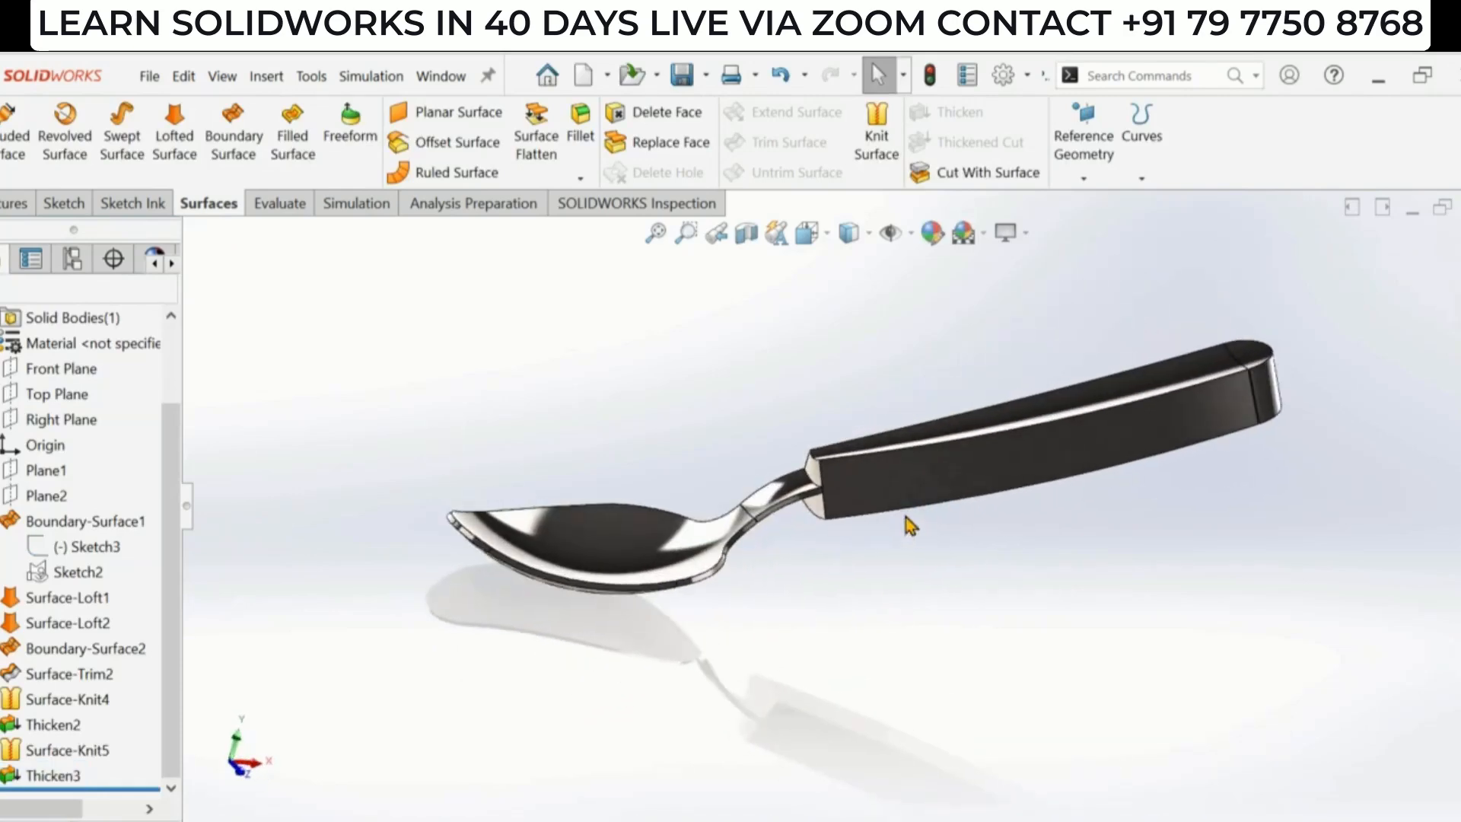
- Set the handle's Thicken2 thickness to 2.5 mm and rebuild the model
click(50, 725)
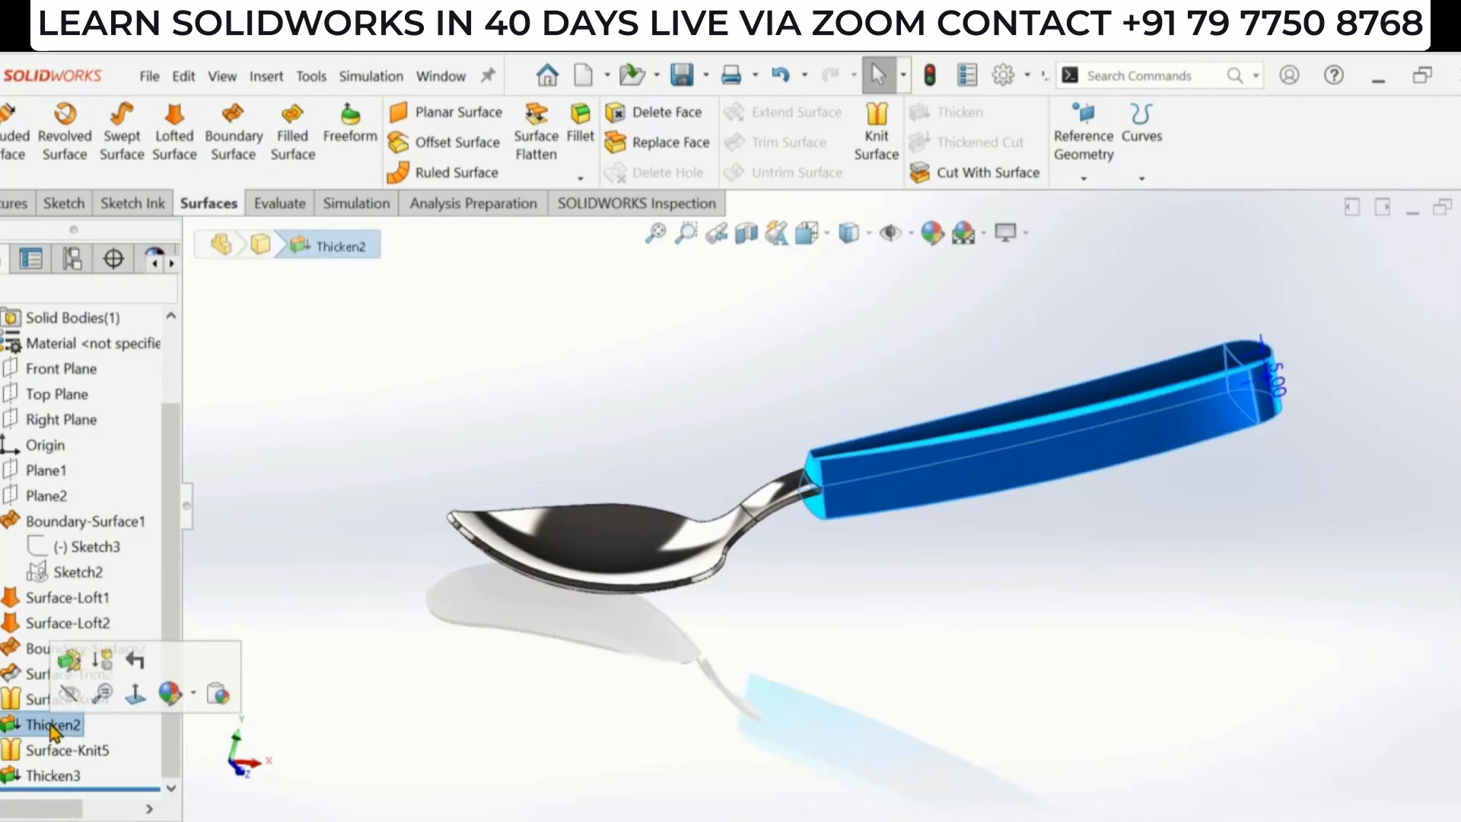
double_click(1276, 380)
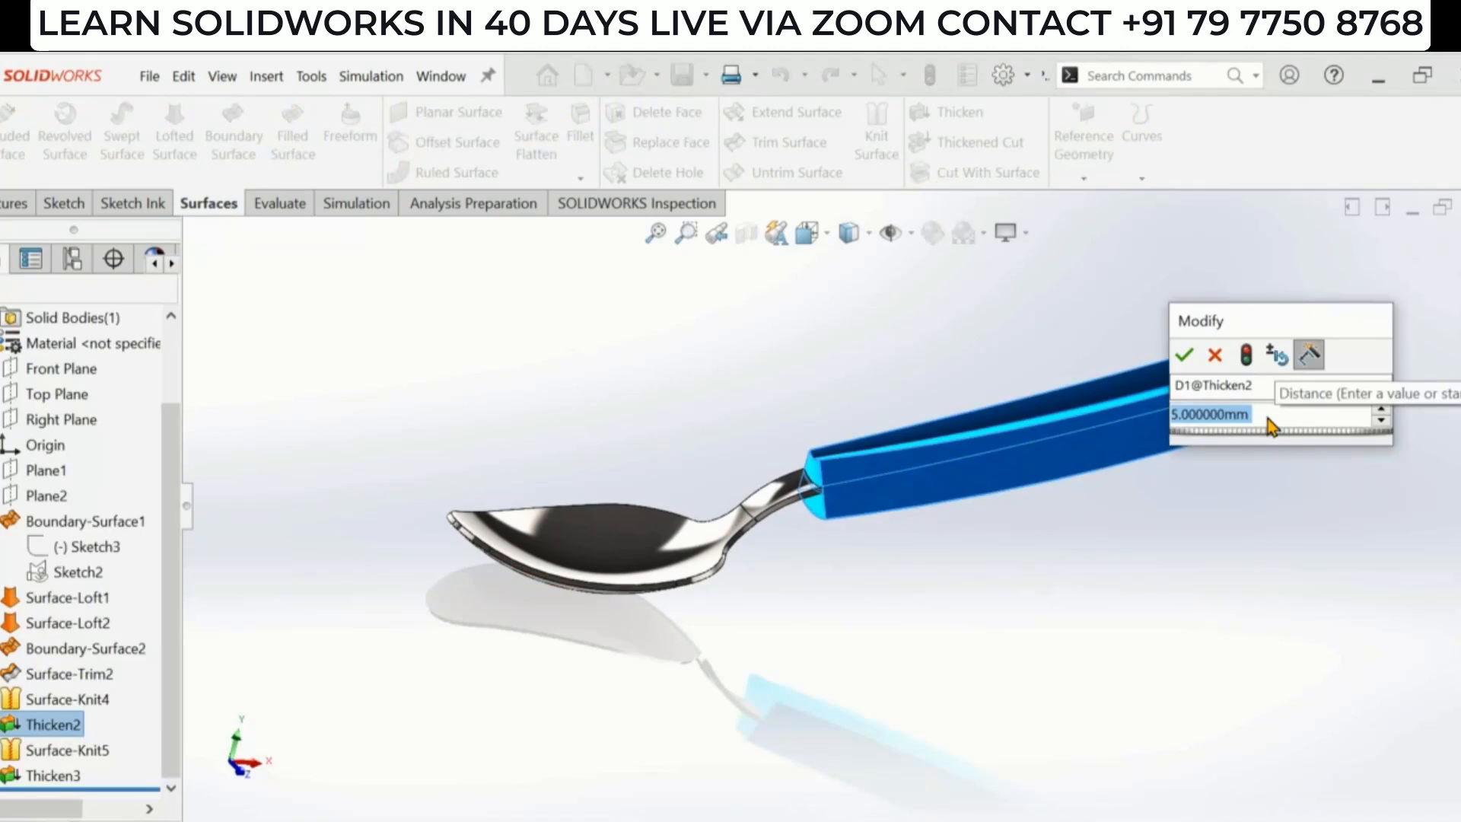
text(2.5)
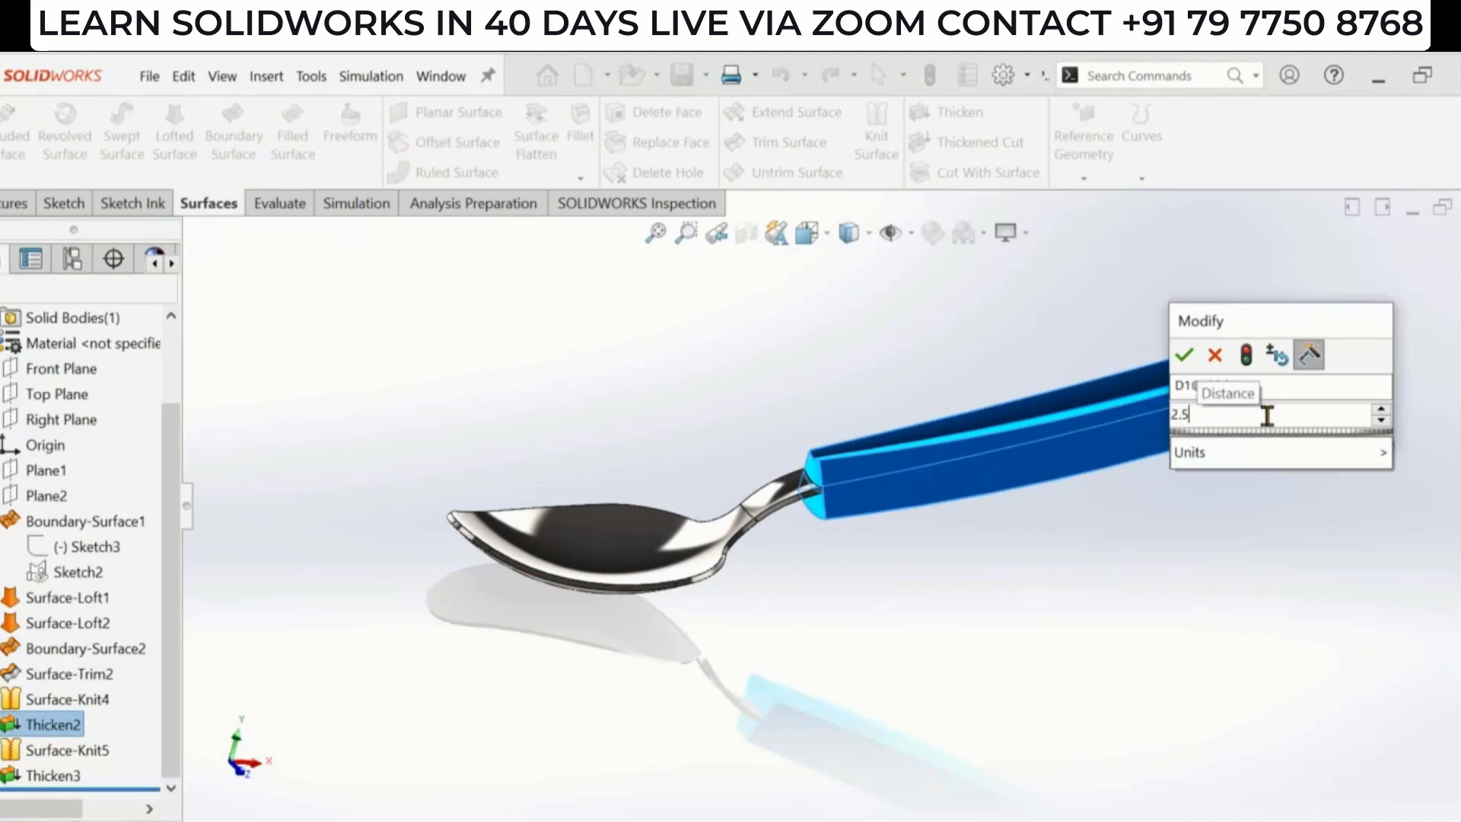
click(1185, 355)
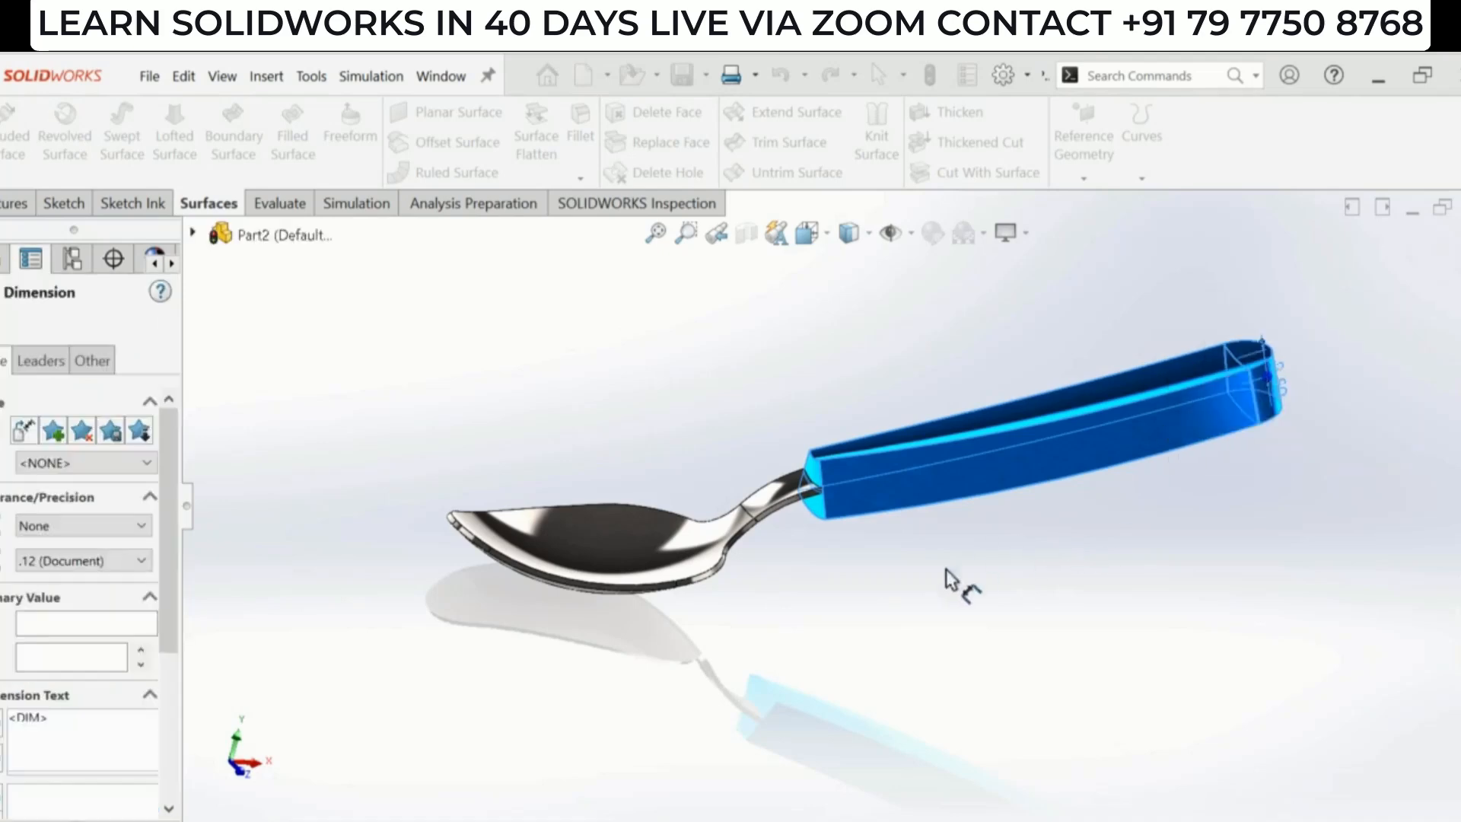
click(899, 592)
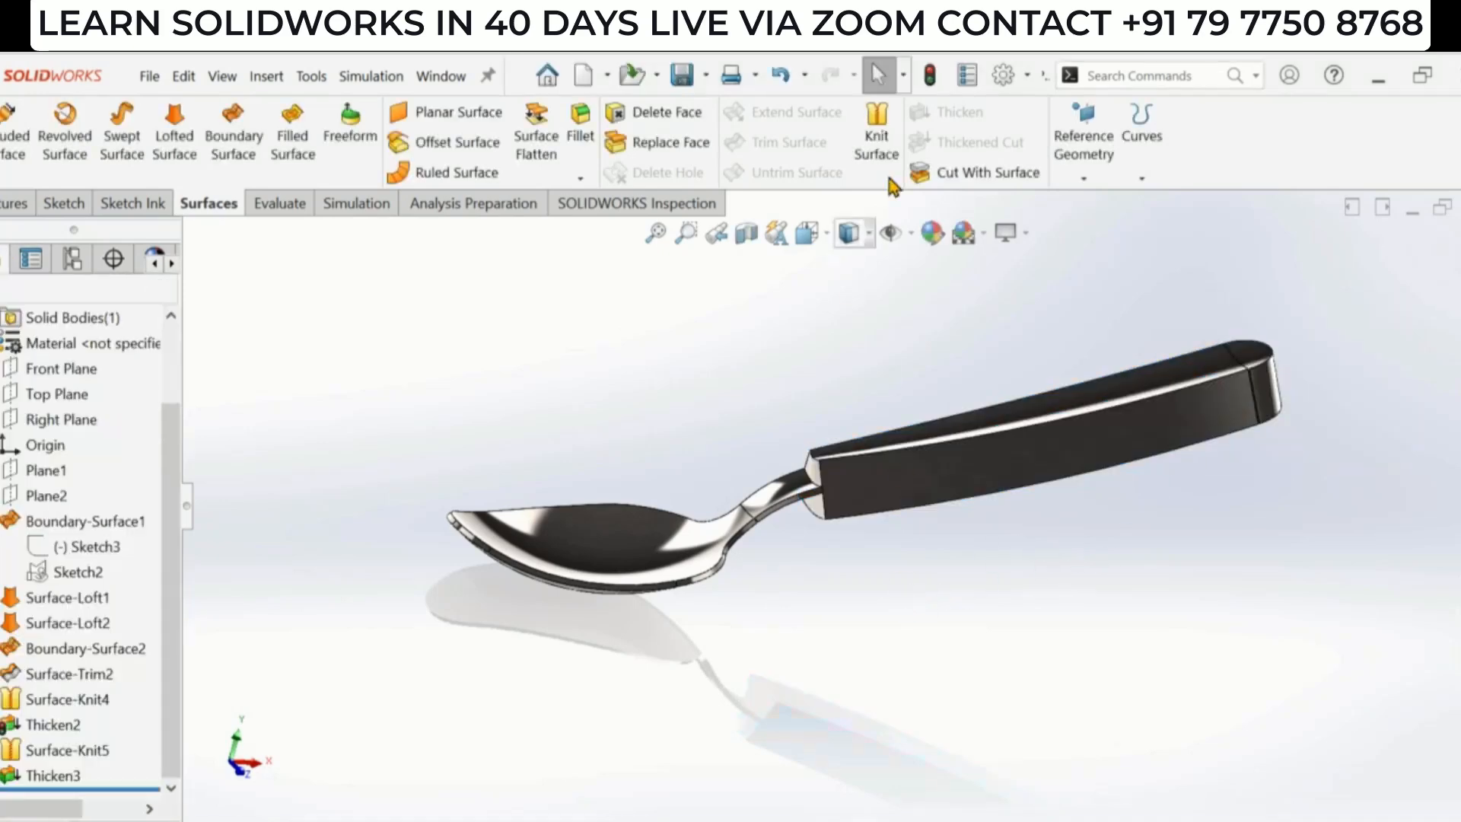
click(930, 74)
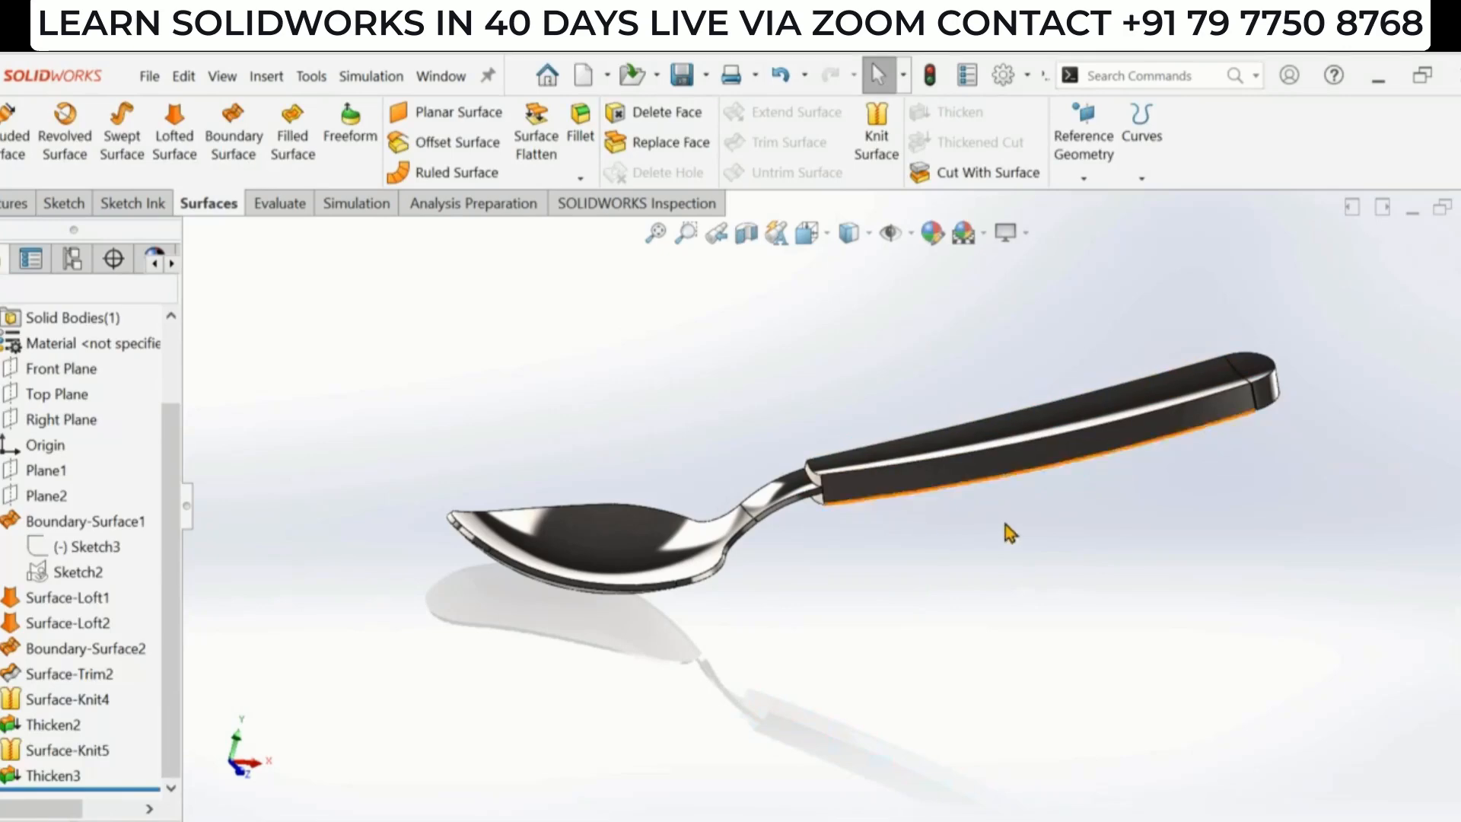
- Apply the yellow soft touch plastic appearance from the Plastic > Soft Touch library to the handle body Thicken2
middle_drag(1007, 532, 890, 584)
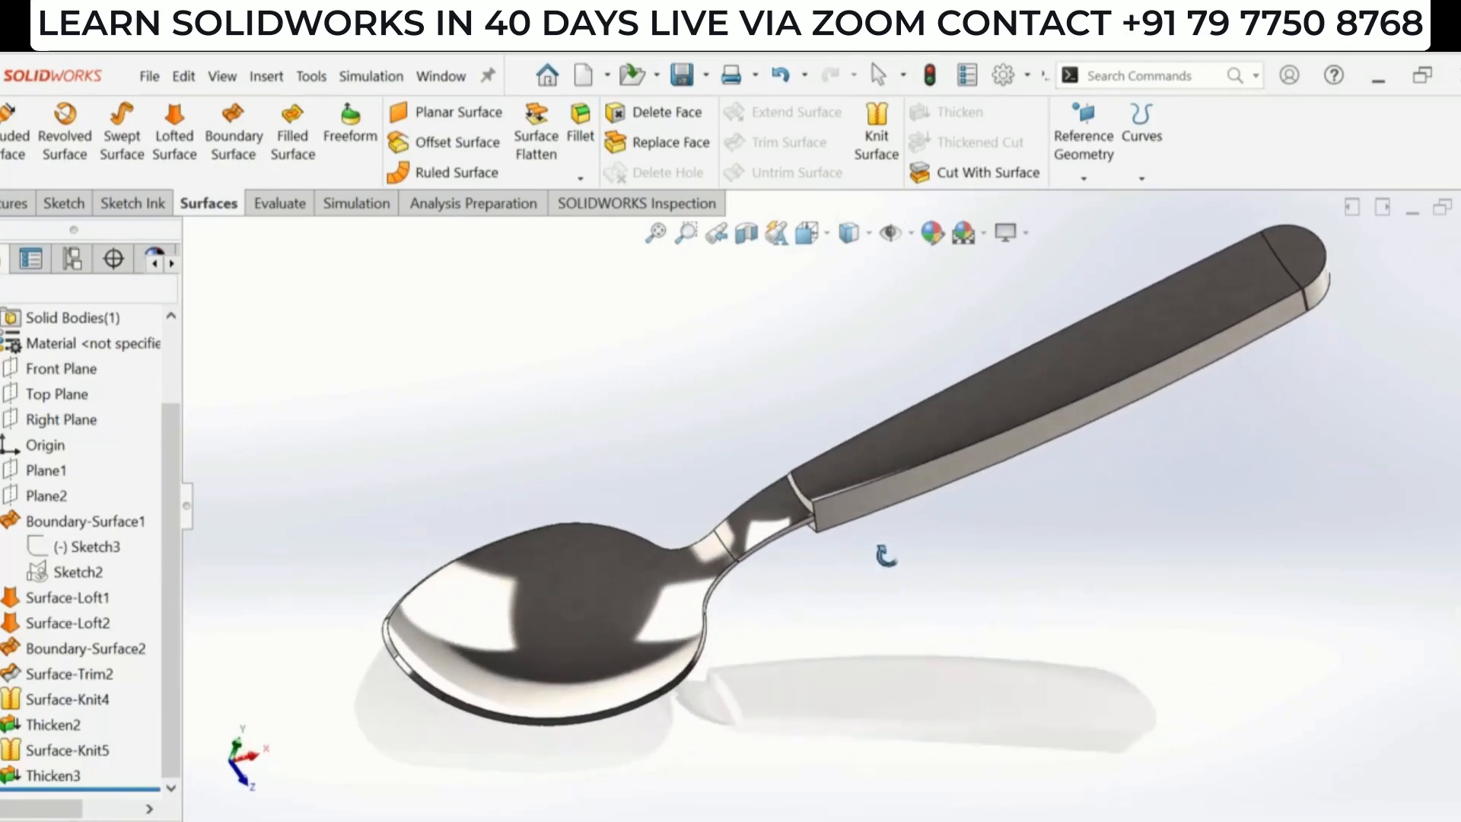
key(f)
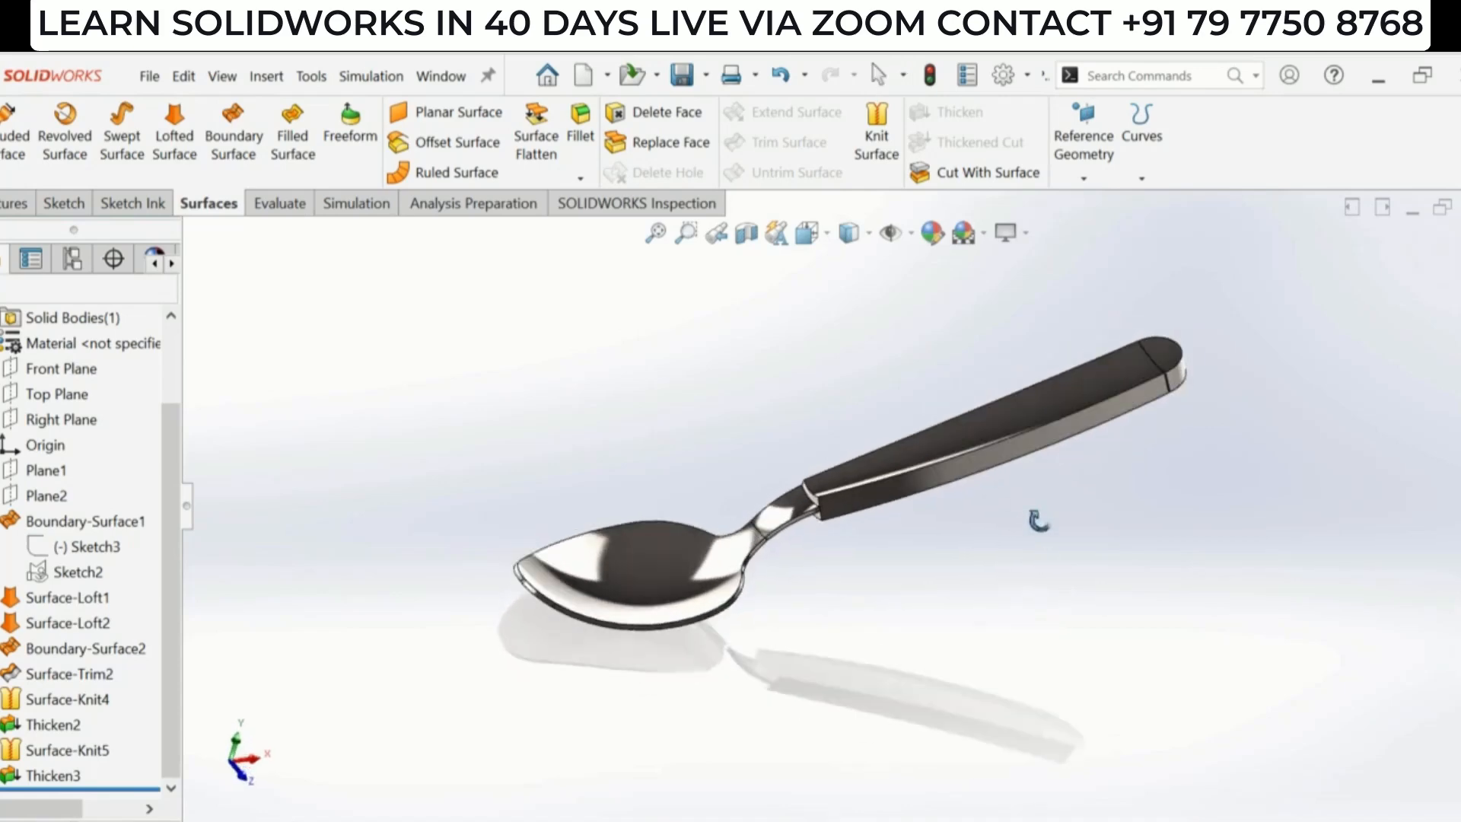
scroll(817, 410, down, 2)
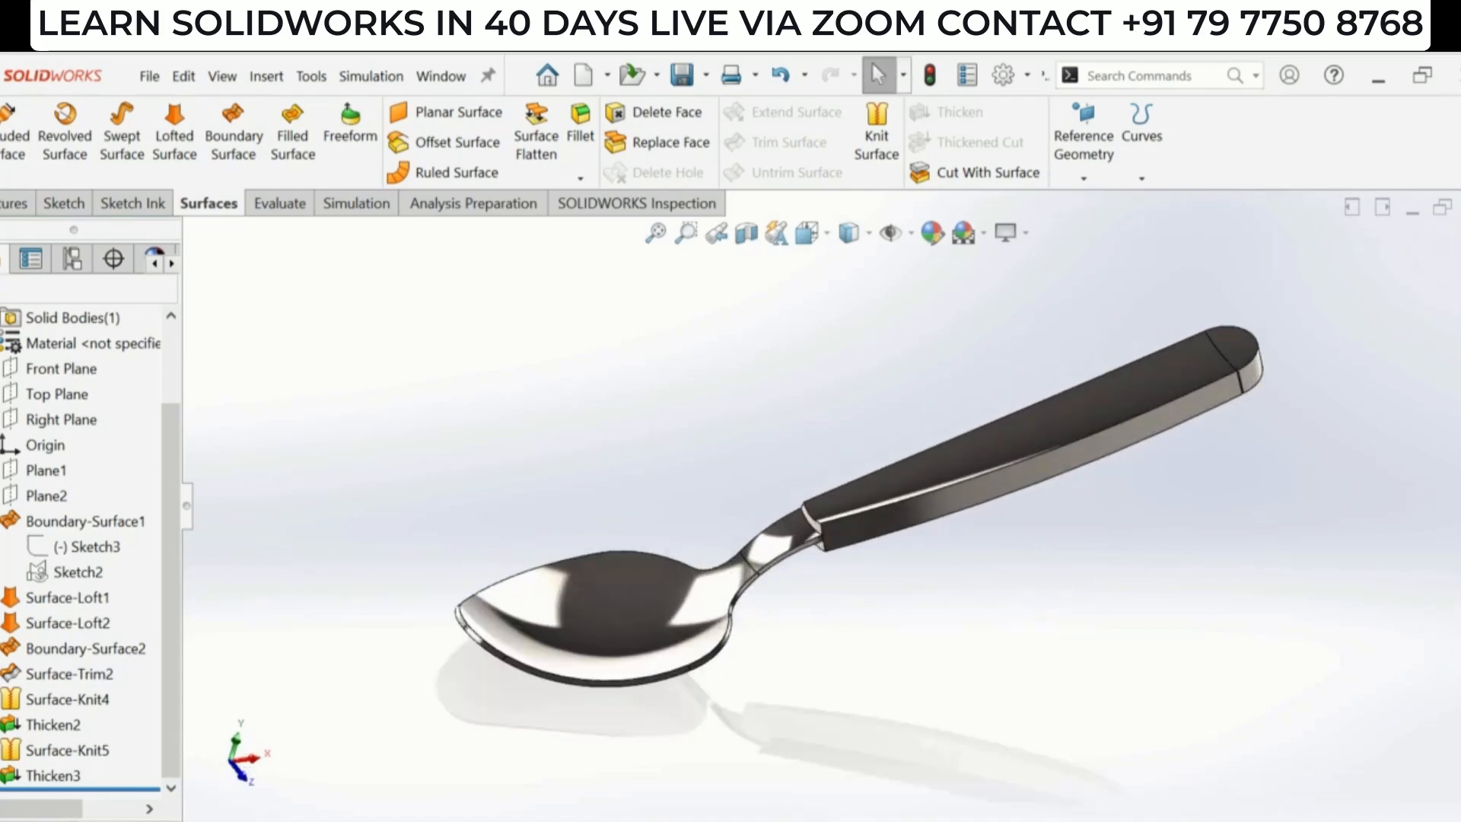
click(1450, 378)
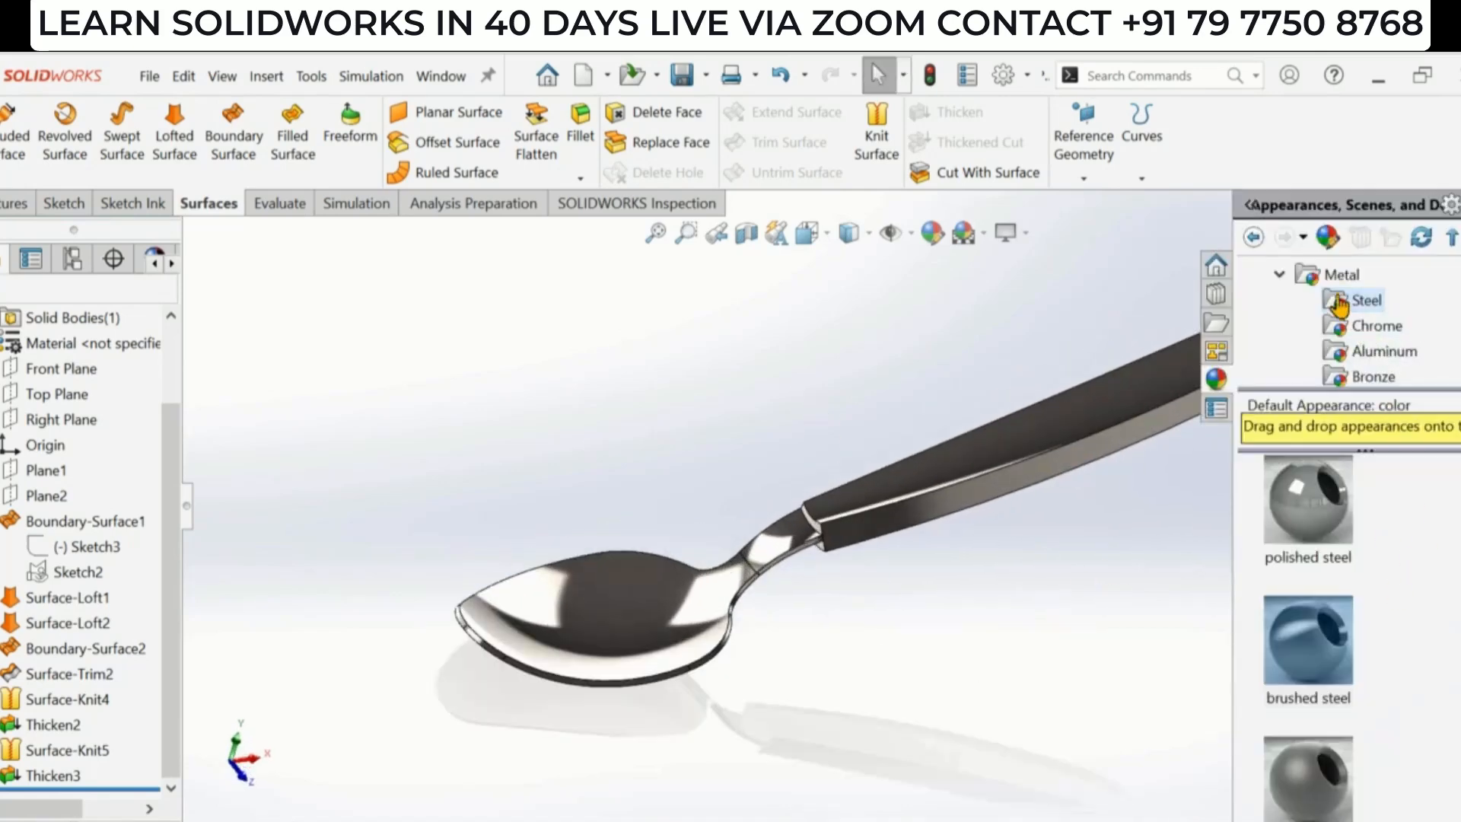
click(1279, 274)
scroll(1310, 342, up, 1)
click(1328, 301)
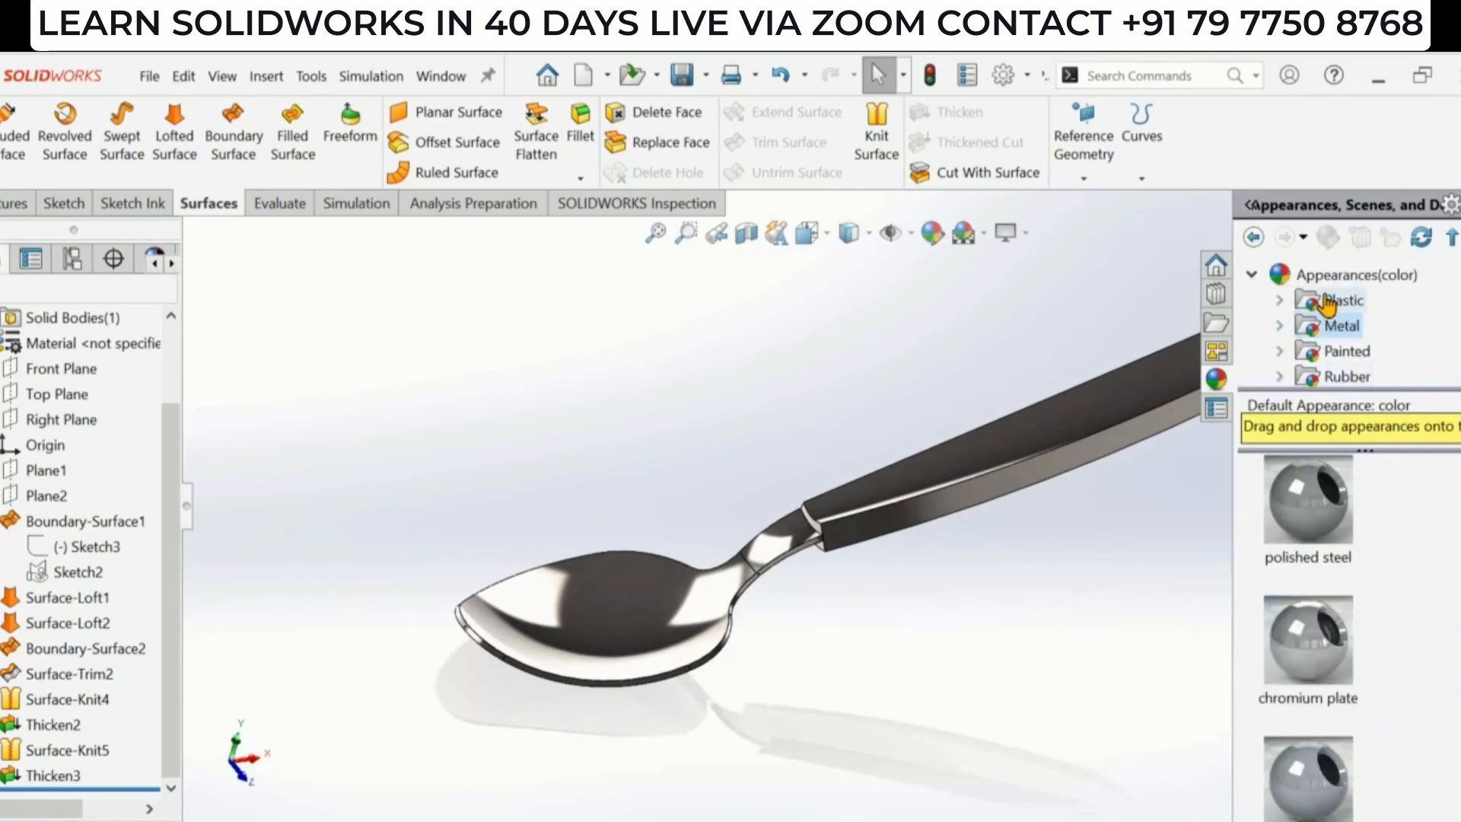
click(1381, 351)
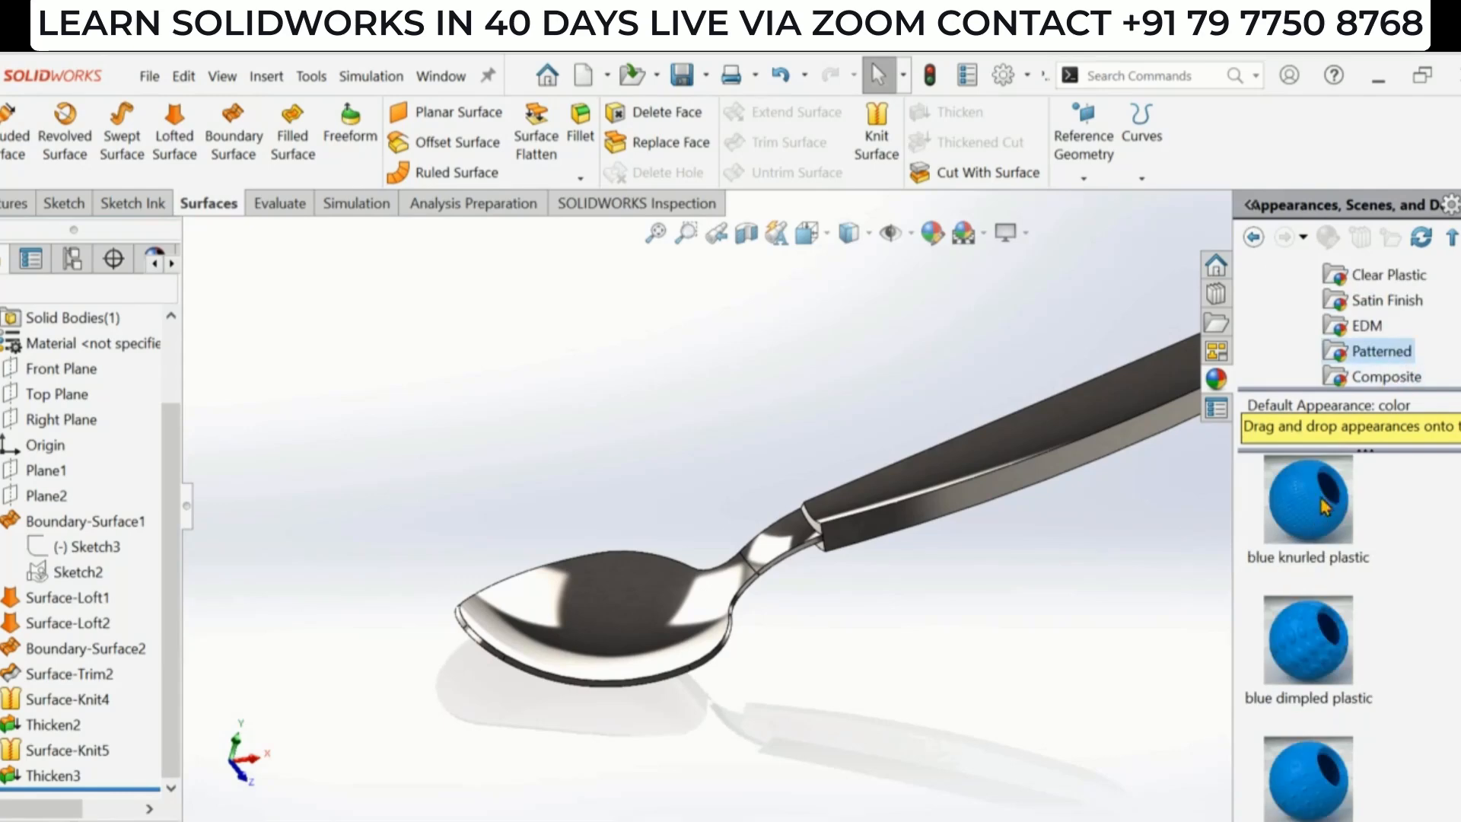
click(1368, 328)
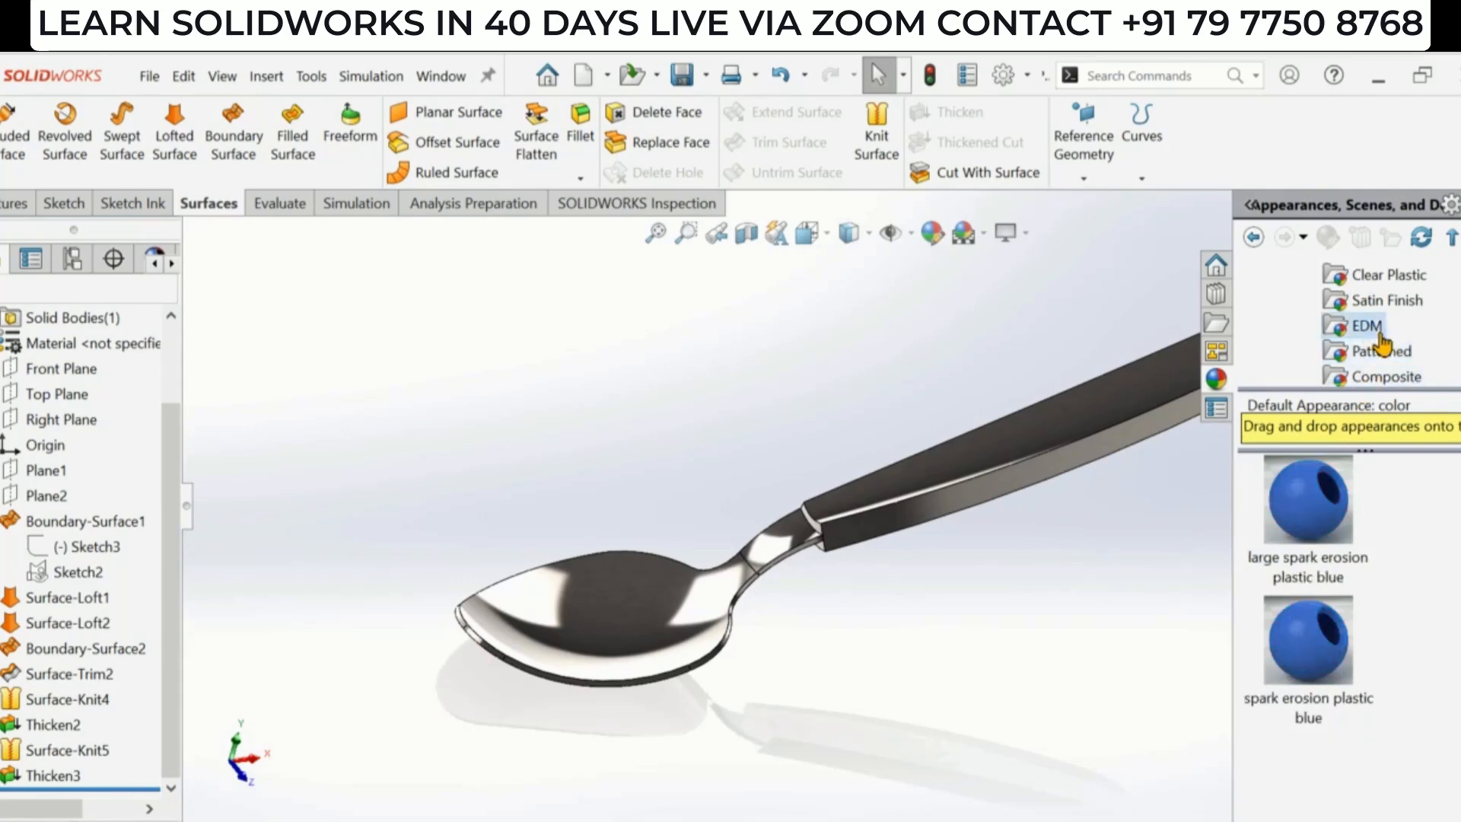
click(1388, 302)
click(1387, 276)
scroll(1386, 289, up, 1)
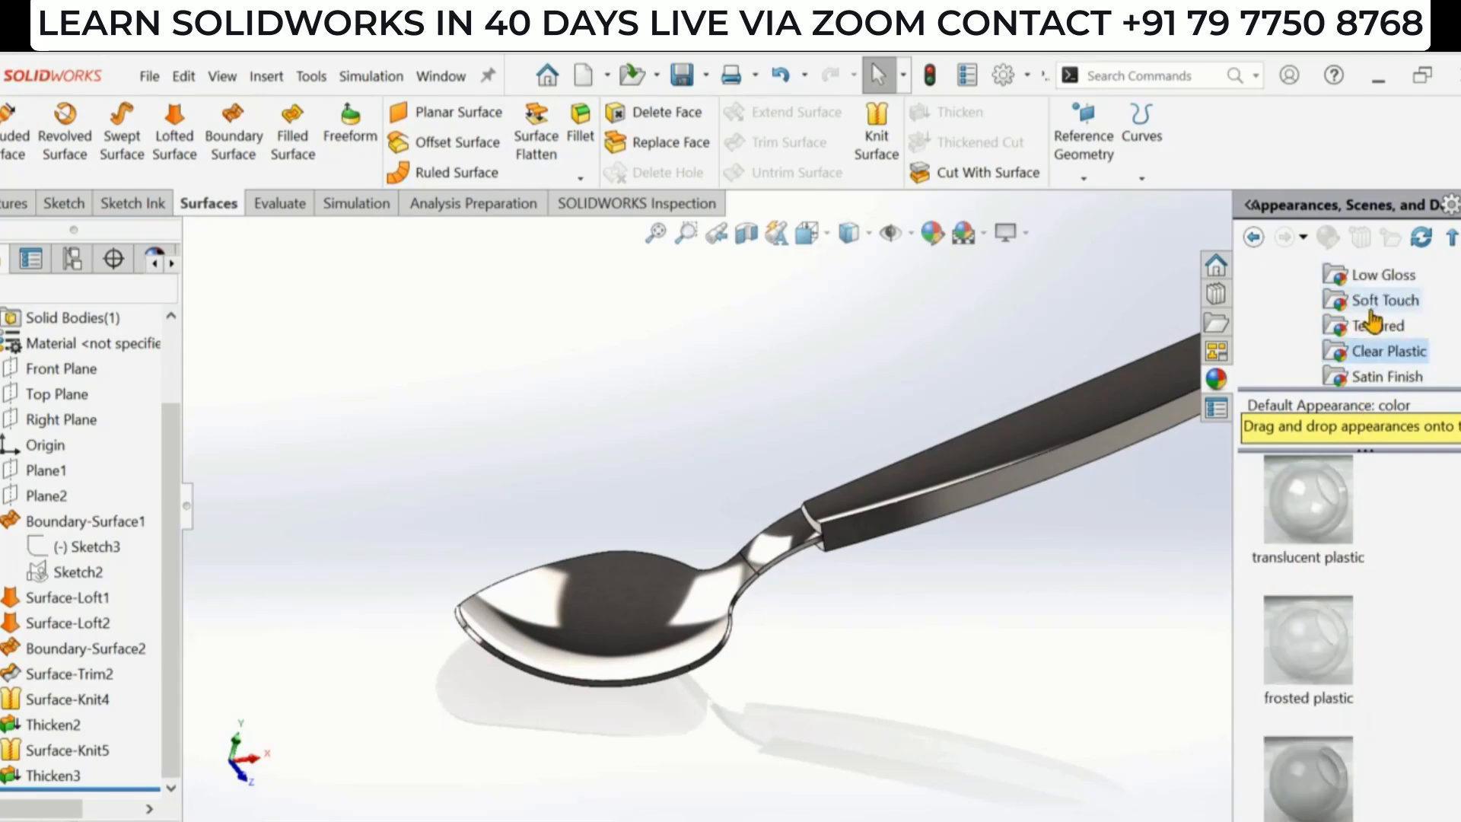
click(1385, 299)
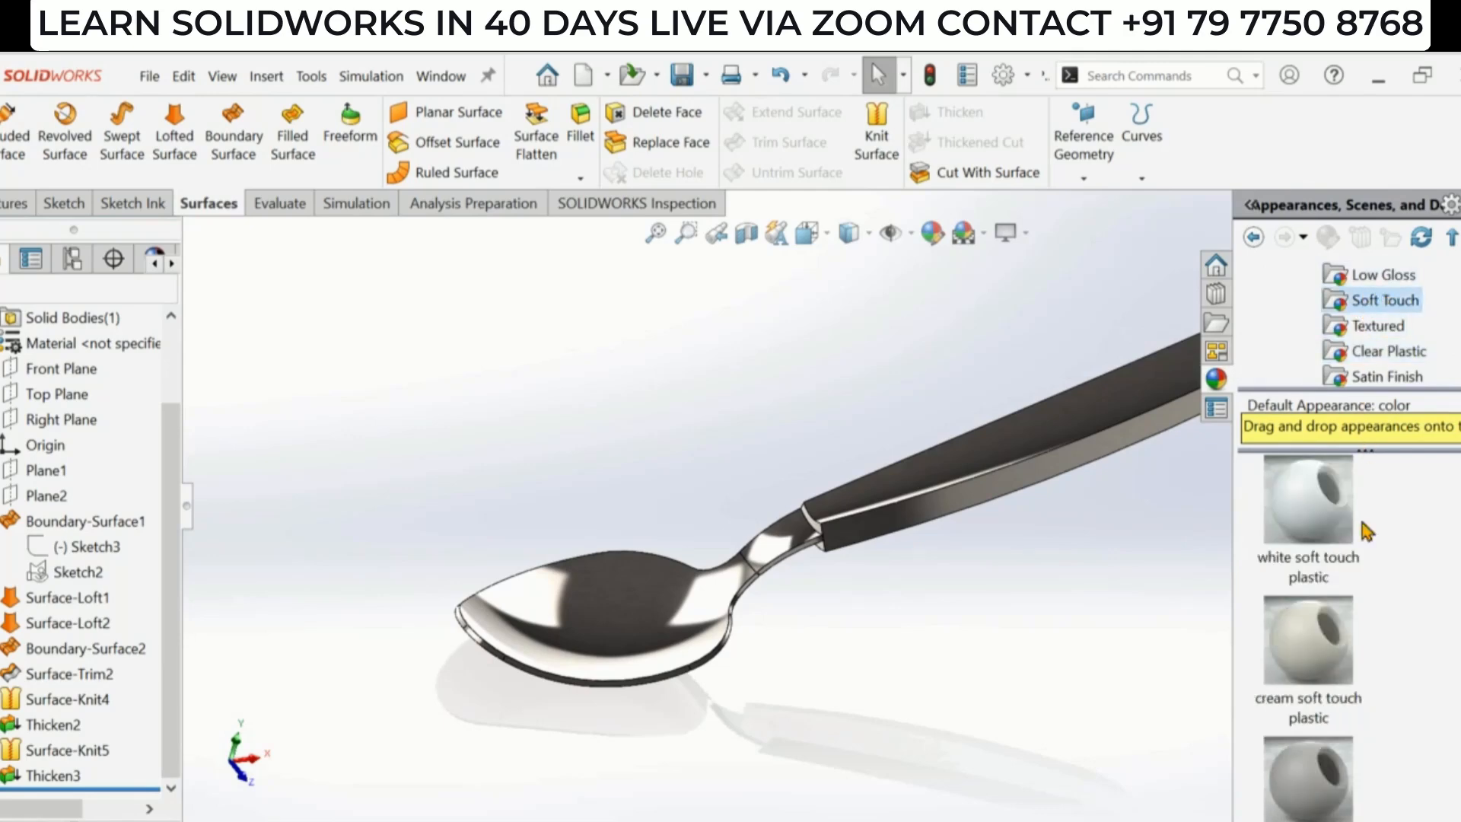
scroll(1362, 533, down, 3)
scroll(1350, 567, down, 3)
scroll(1343, 639, up, 1)
scroll(1335, 707, down, 1)
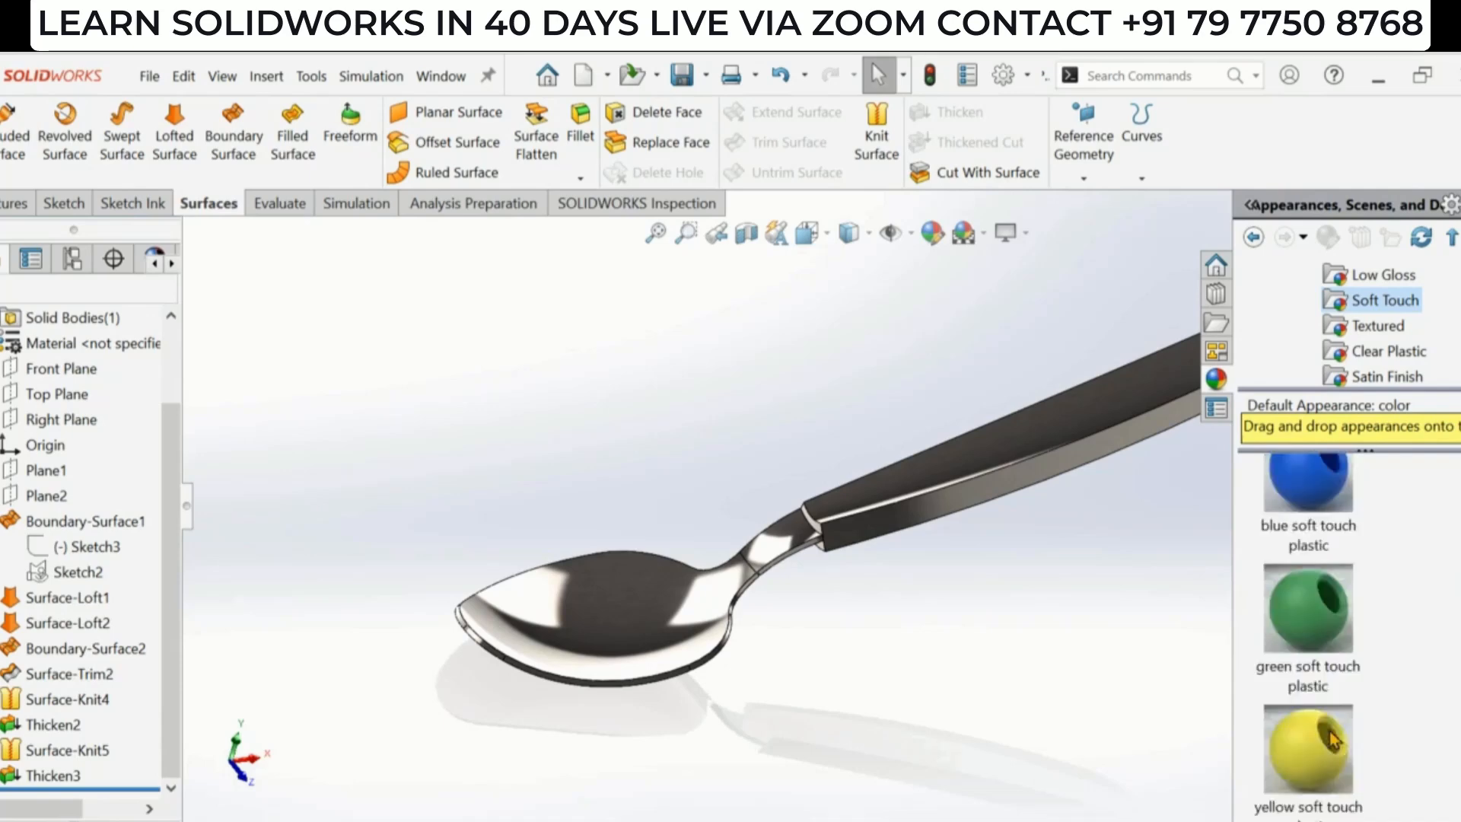
drag(1309, 761, 1012, 446)
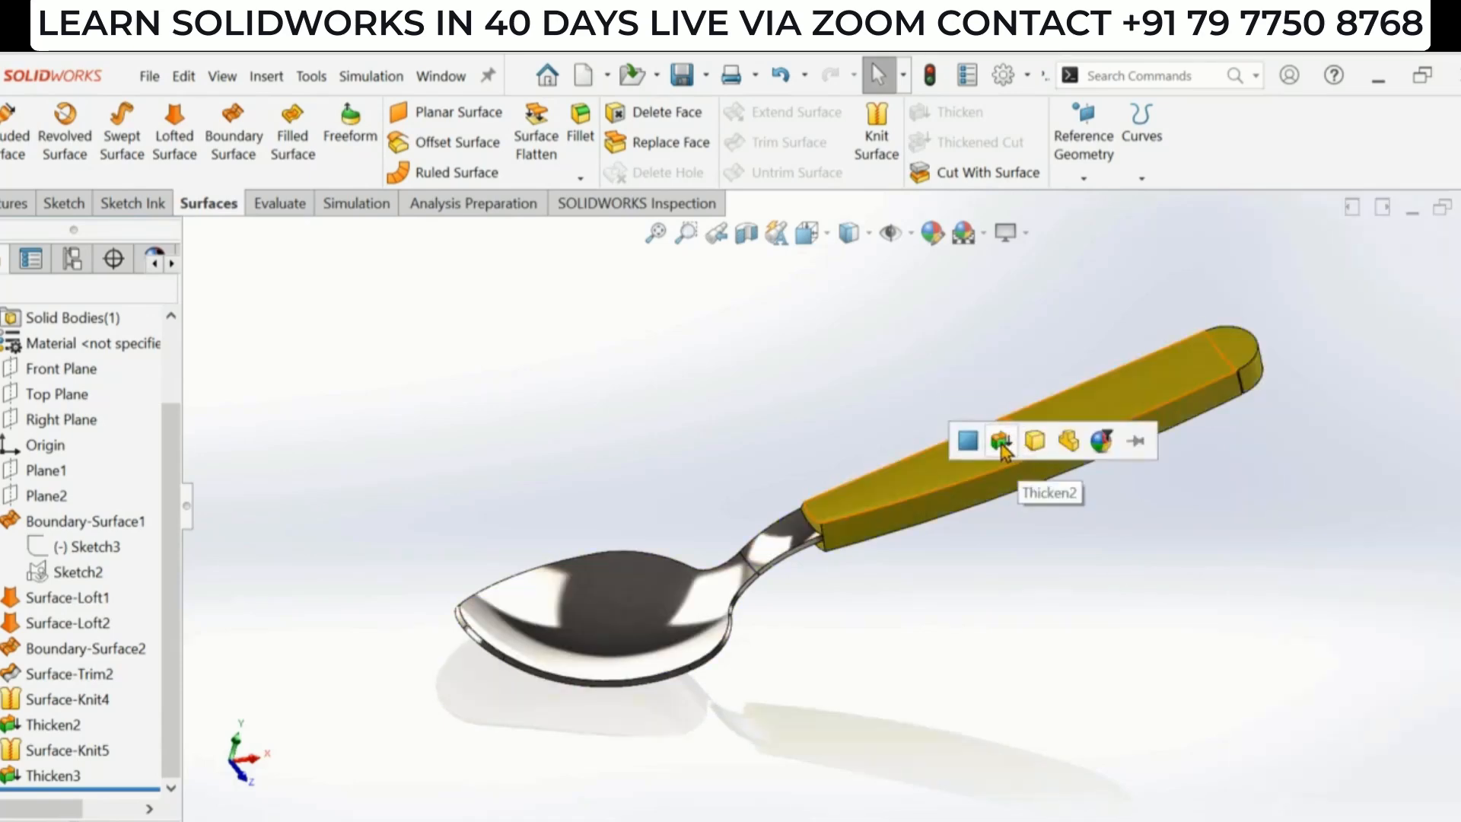
click(1002, 442)
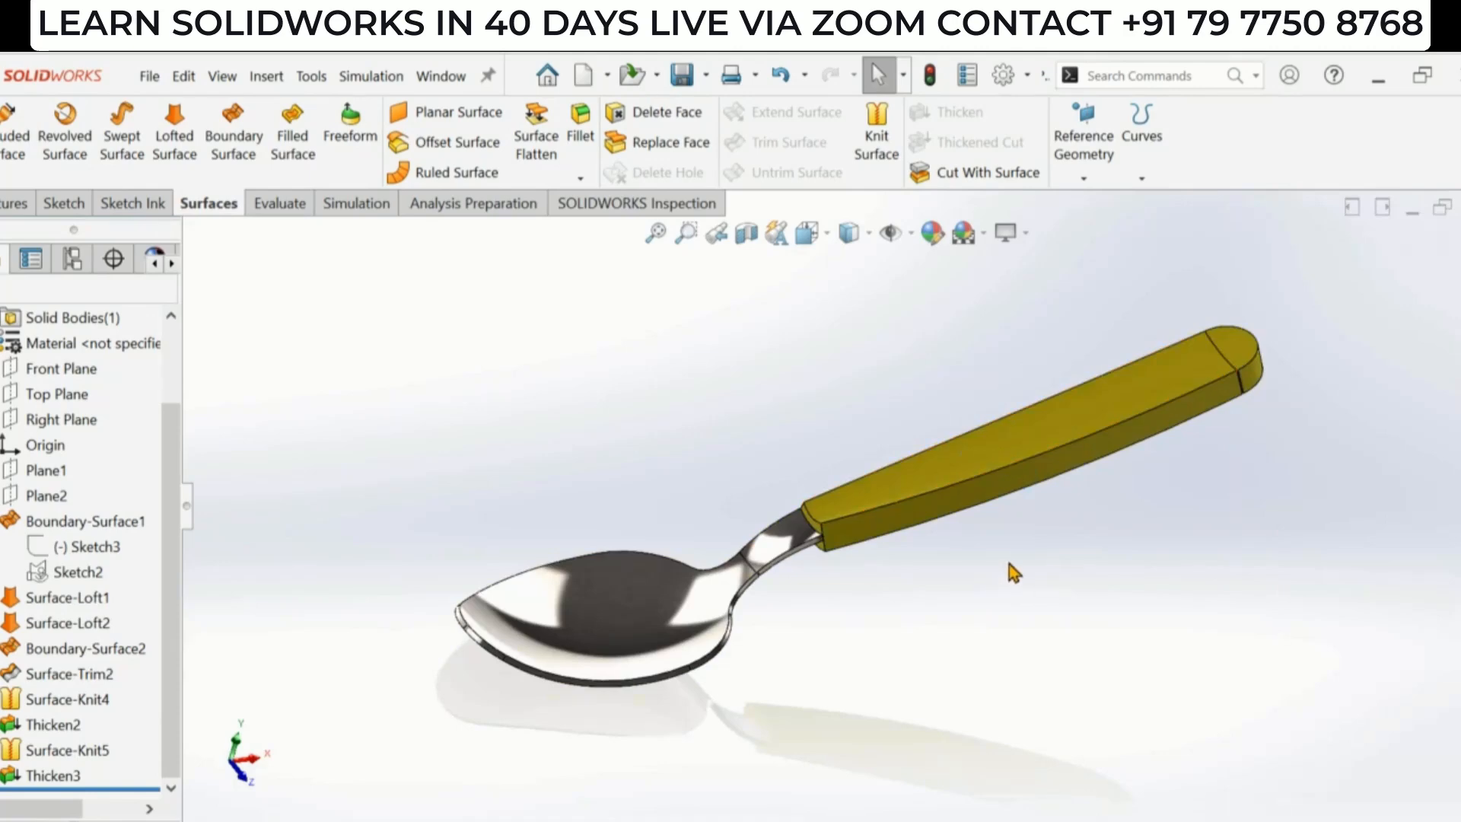
- Inspect the finished spoon from several angles and review the boundary and loft surface features in the design tree
middle_drag(1038, 522, 1035, 562)
middle_drag(965, 634, 946, 548)
scroll(874, 542, down, 2)
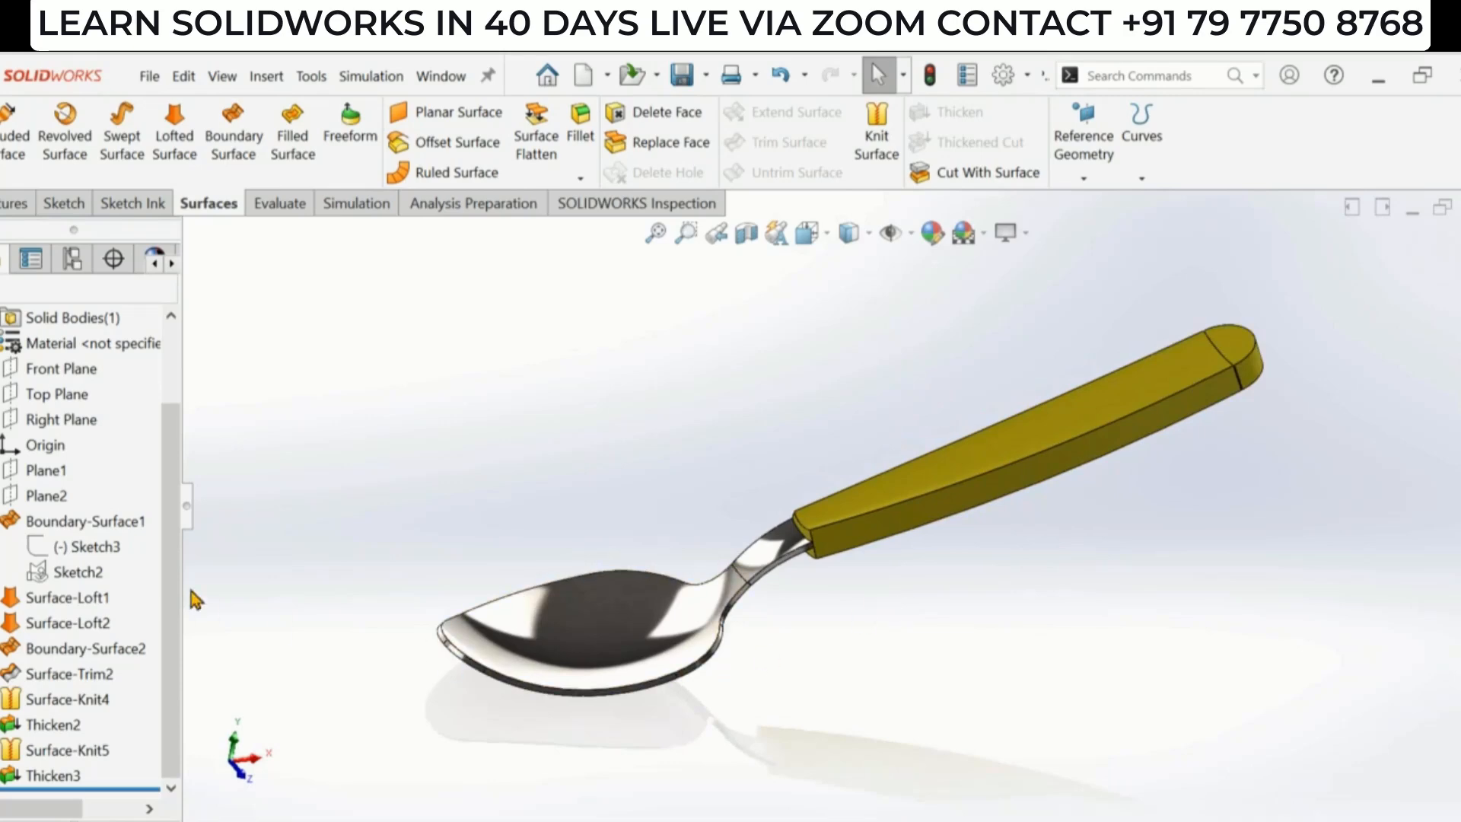
click(1, 521)
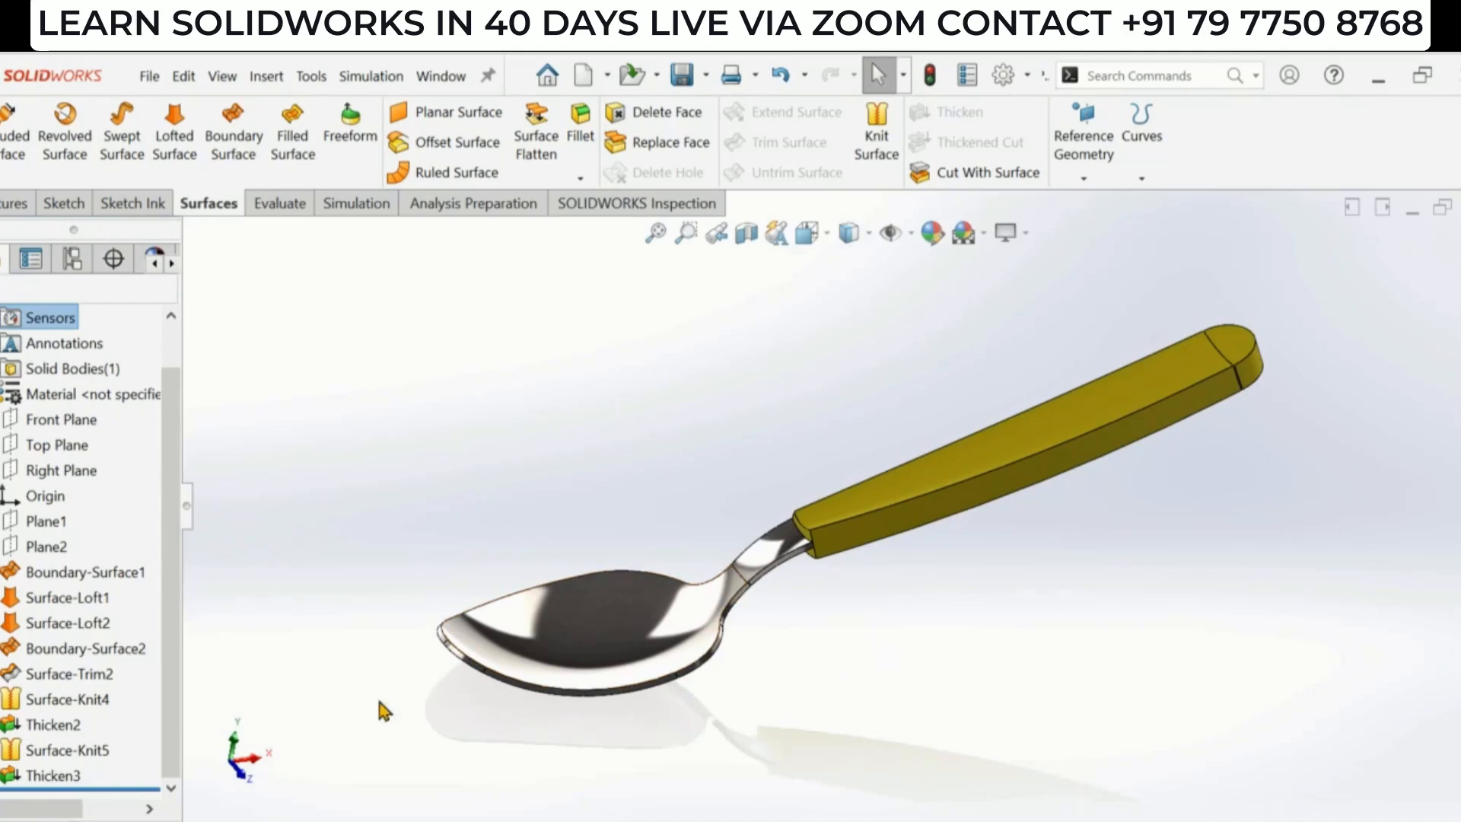
click(114, 576)
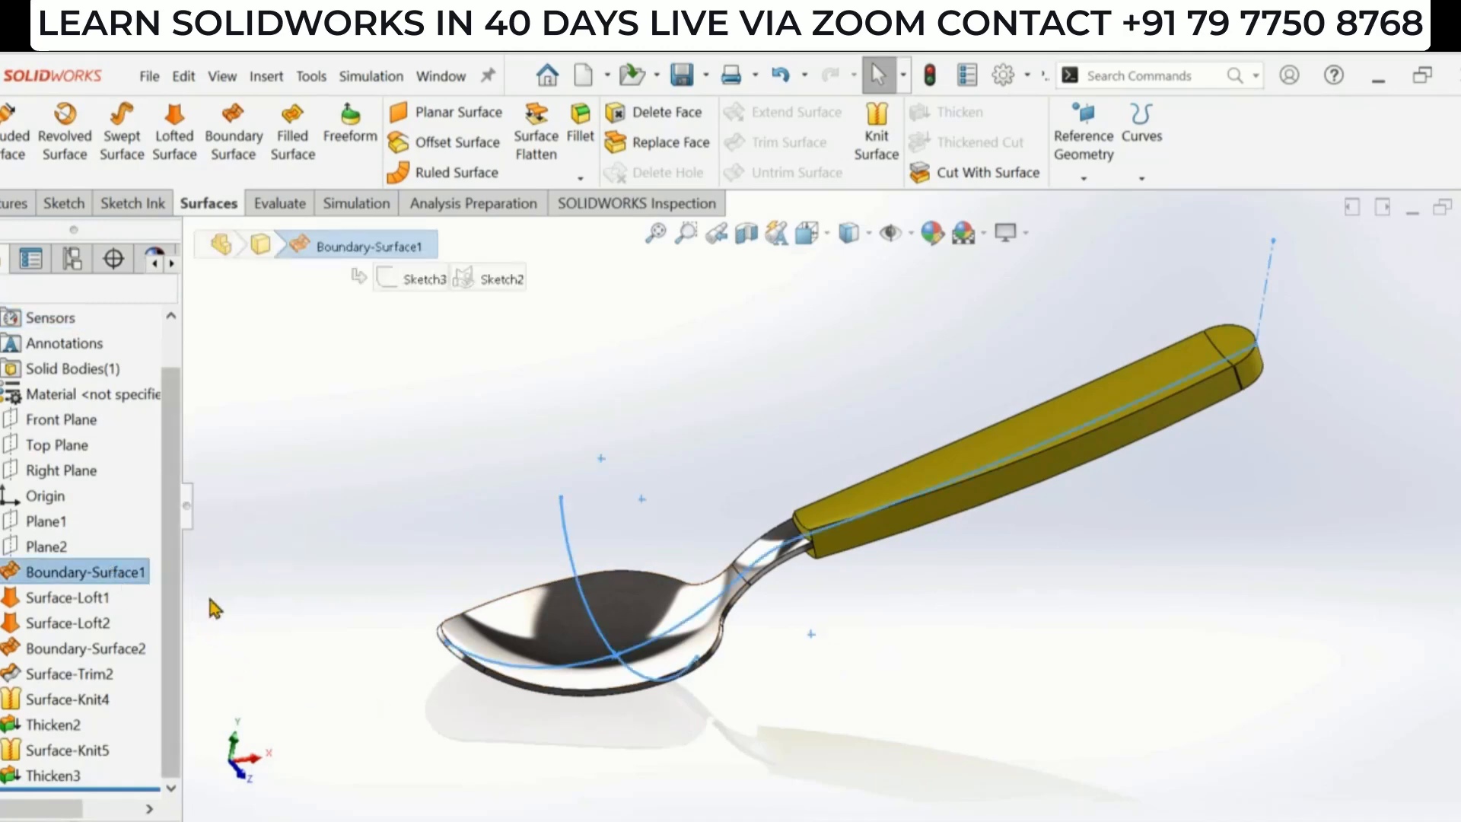
click(82, 621)
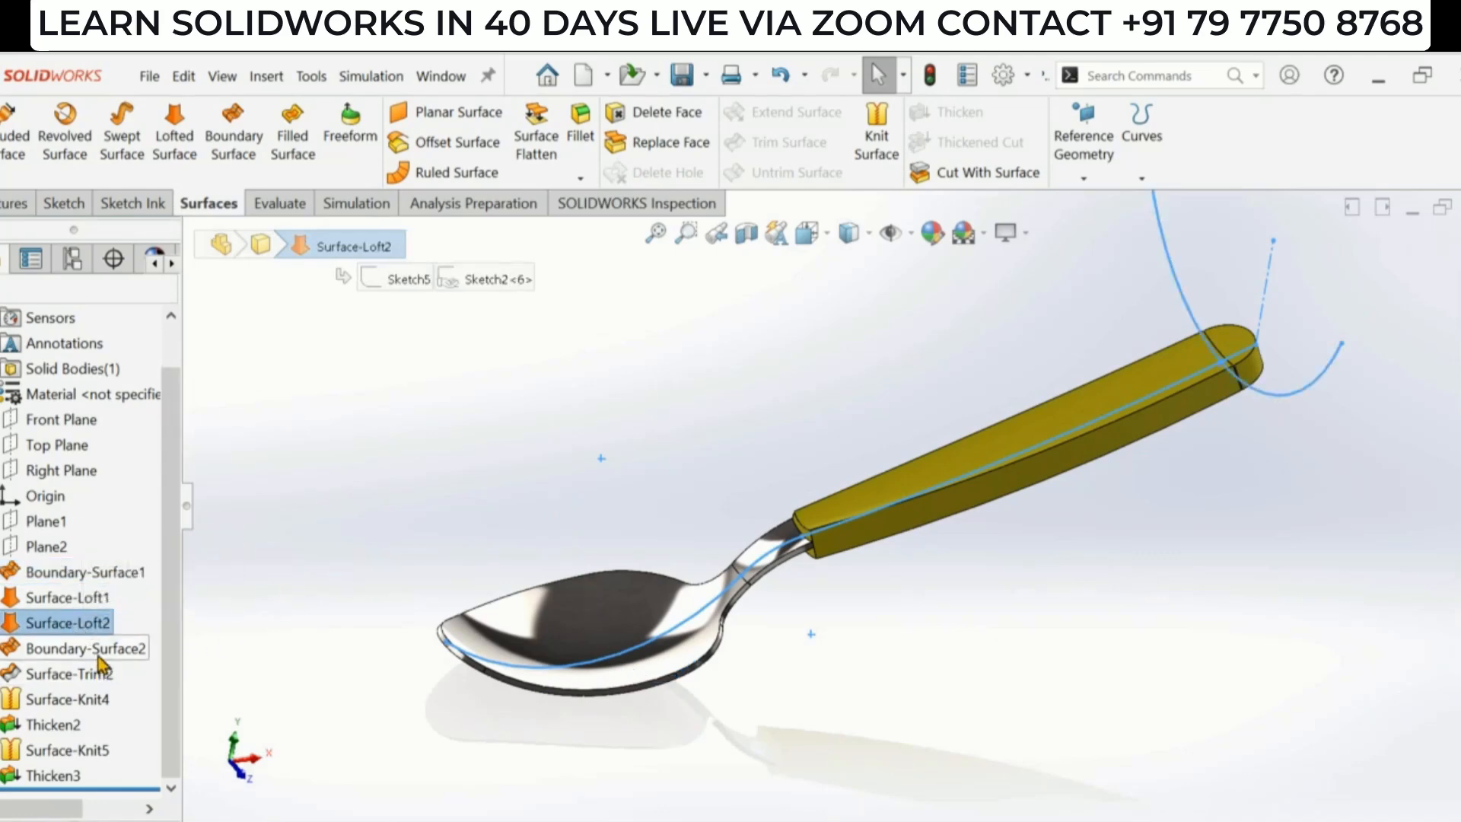
click(93, 652)
click(313, 659)
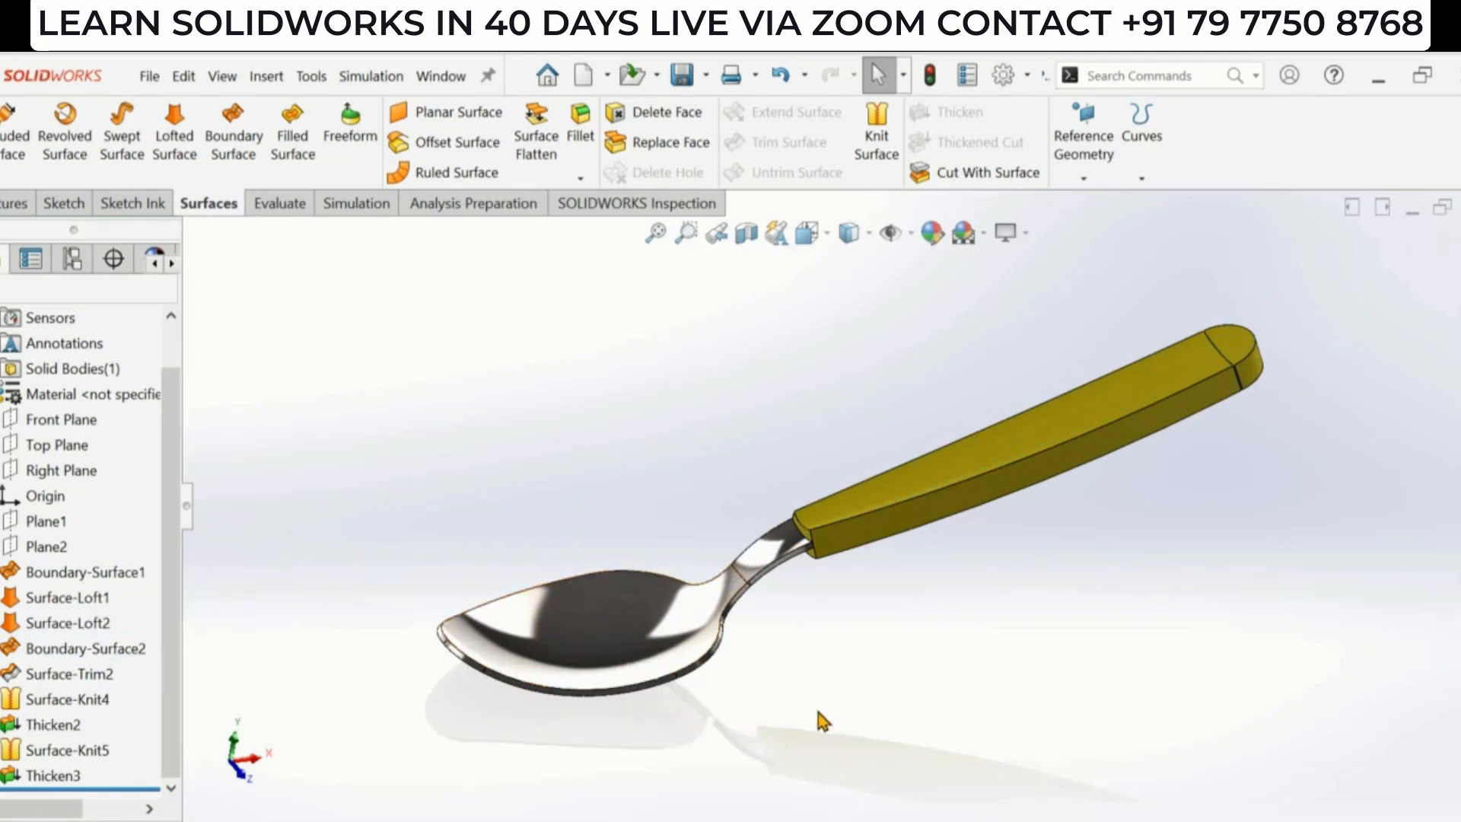
middle_drag(948, 601, 765, 564)
scroll(810, 499, down, 2)
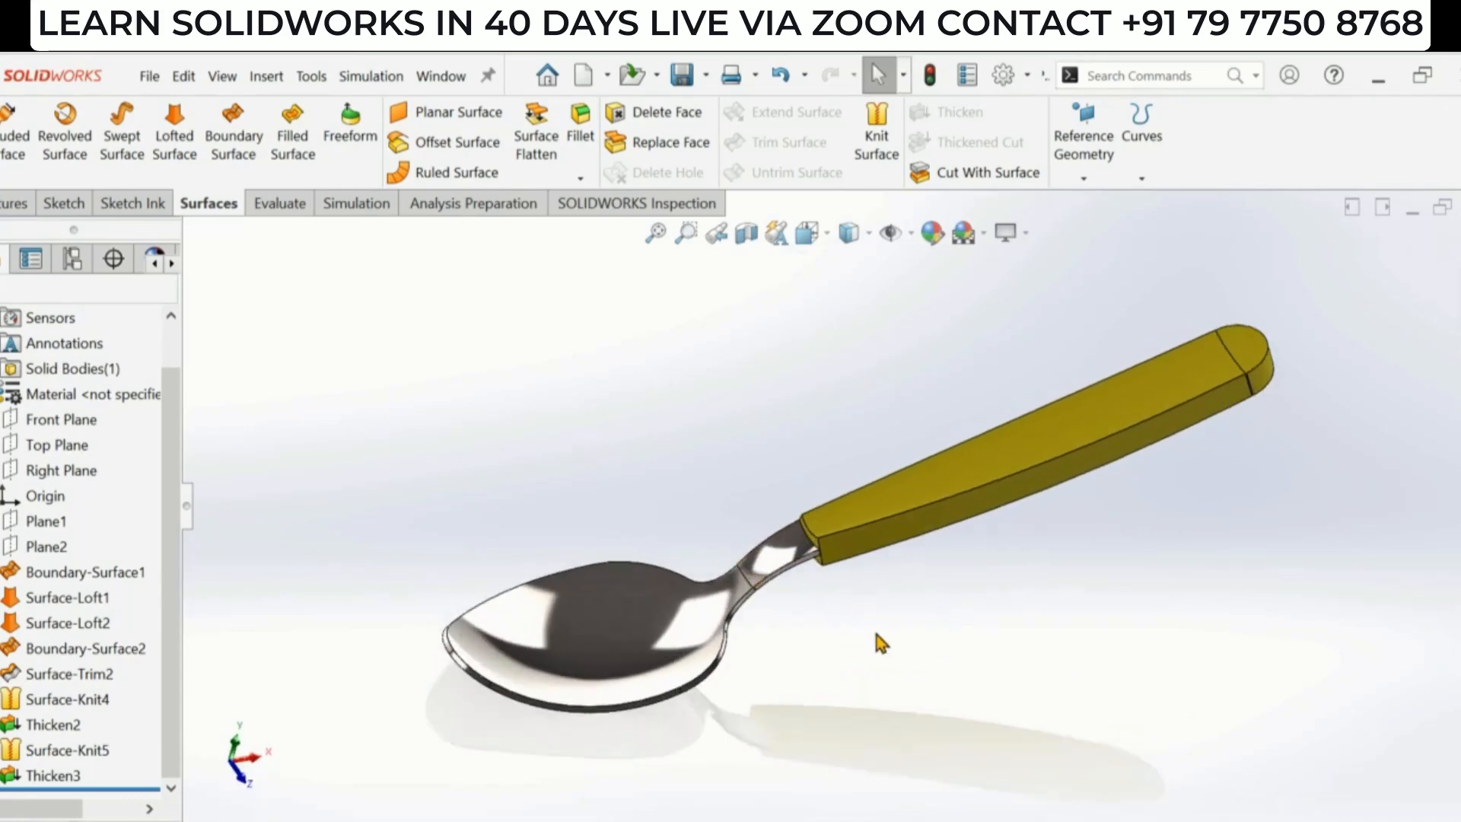
middle_drag(906, 659, 916, 644)
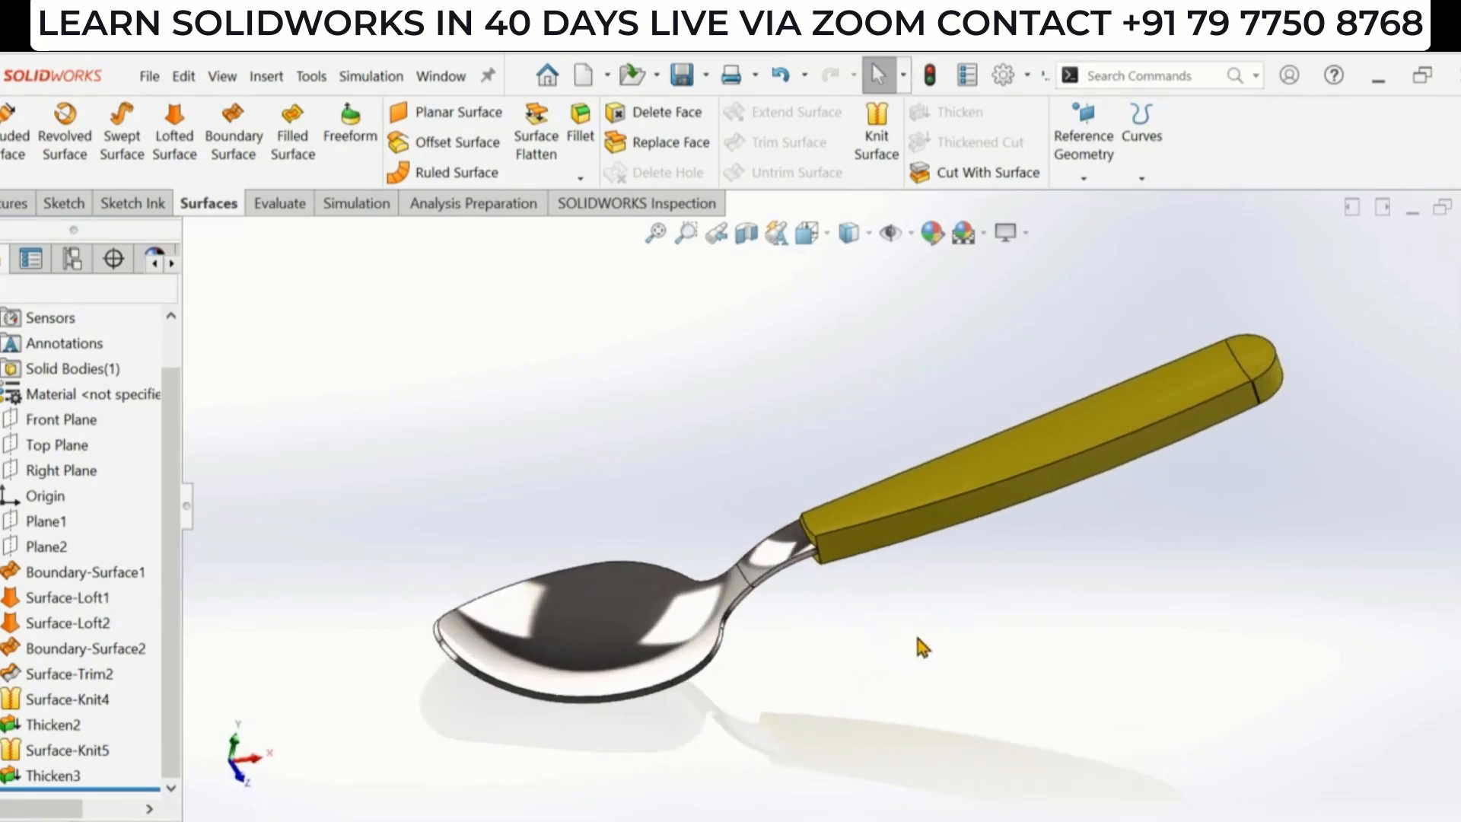